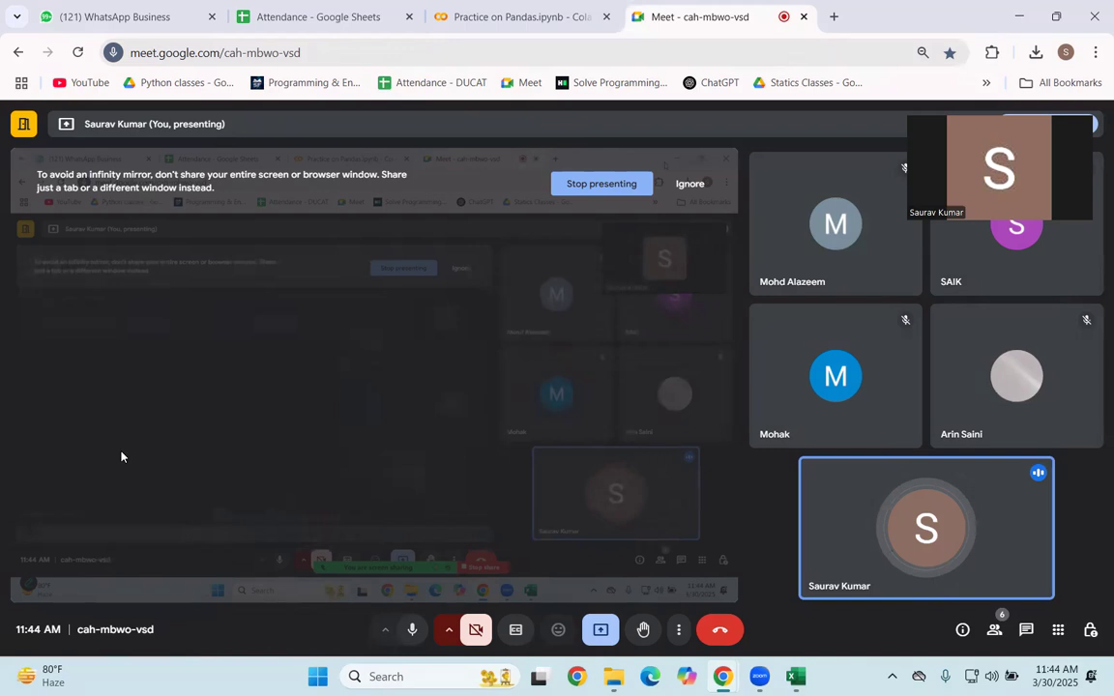
# Step: Unlock the BitLocker-protected New Volume (E:) drive with its password
pyautogui.click(115, 580)
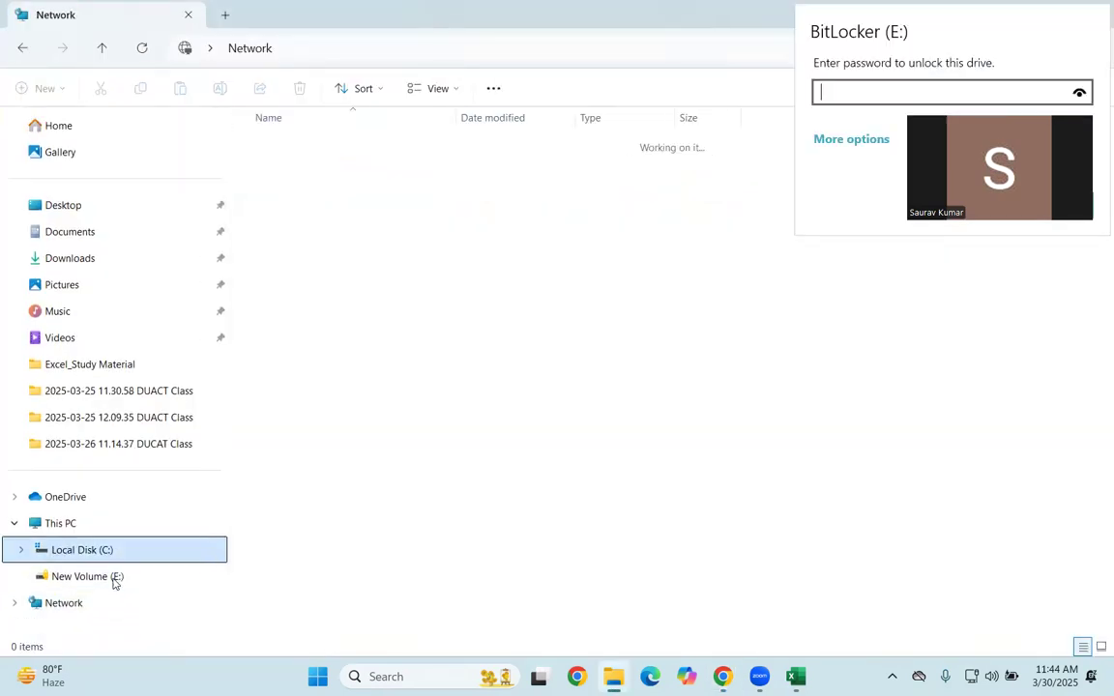
pyautogui.click(115, 583)
pyautogui.write('123')
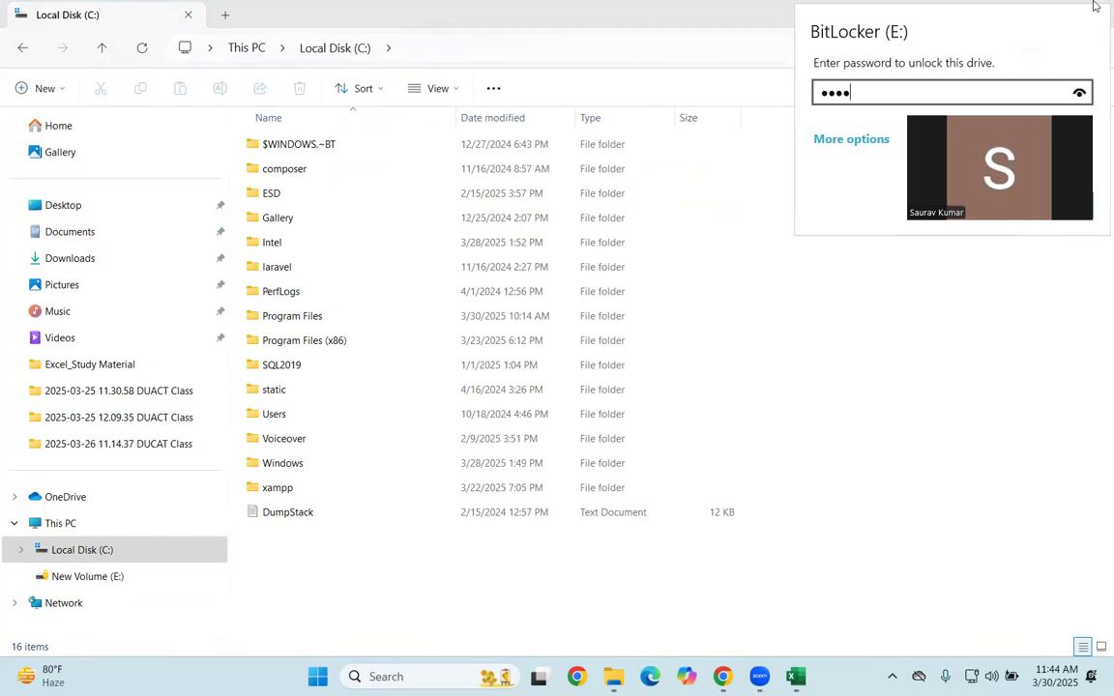
pyautogui.write('••••')
pyautogui.press('Return')
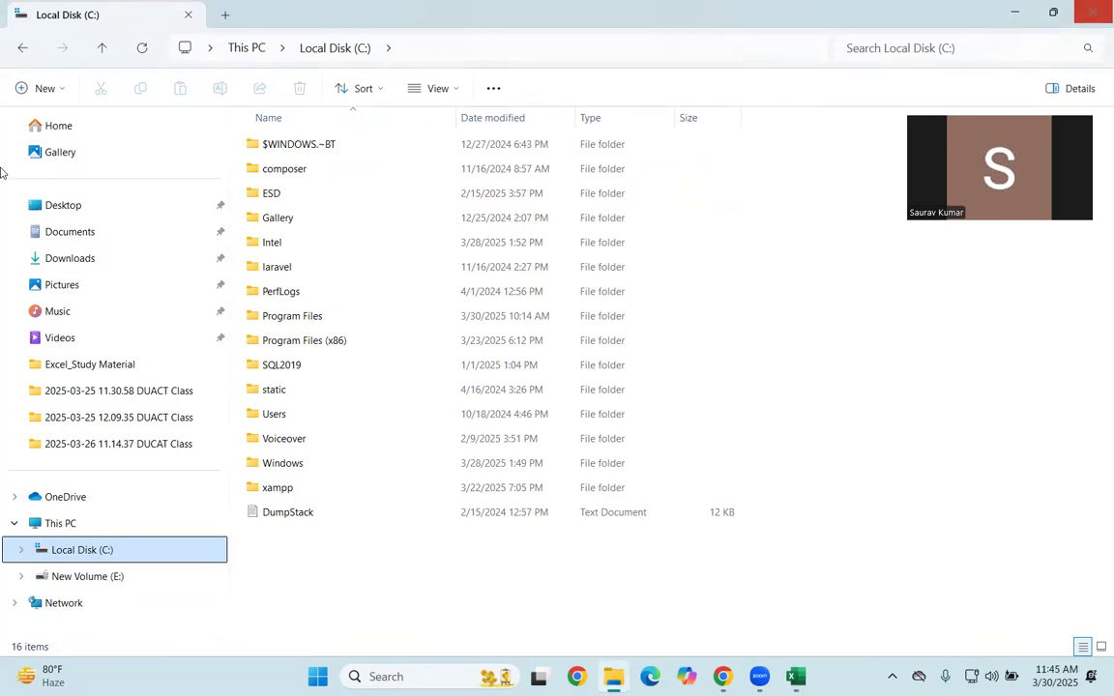
# Step: Open the Excel_Study Material folder inside D_Drive Backup on New Volume (E:)
pyautogui.click(116, 577)
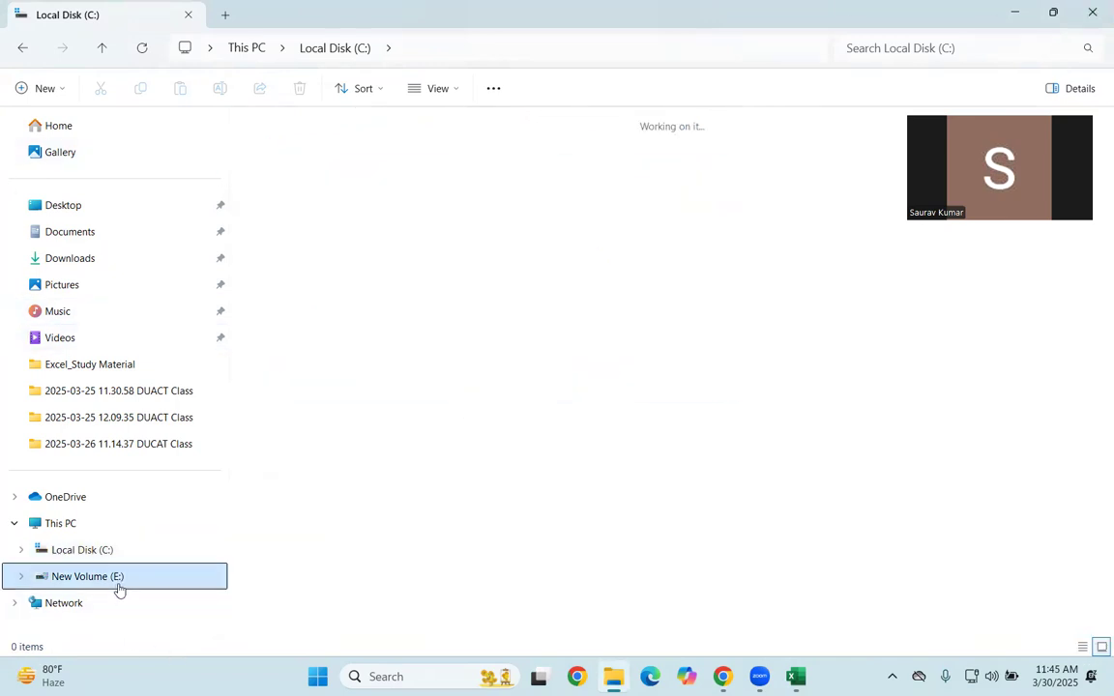
pyautogui.doubleClick(479, 155)
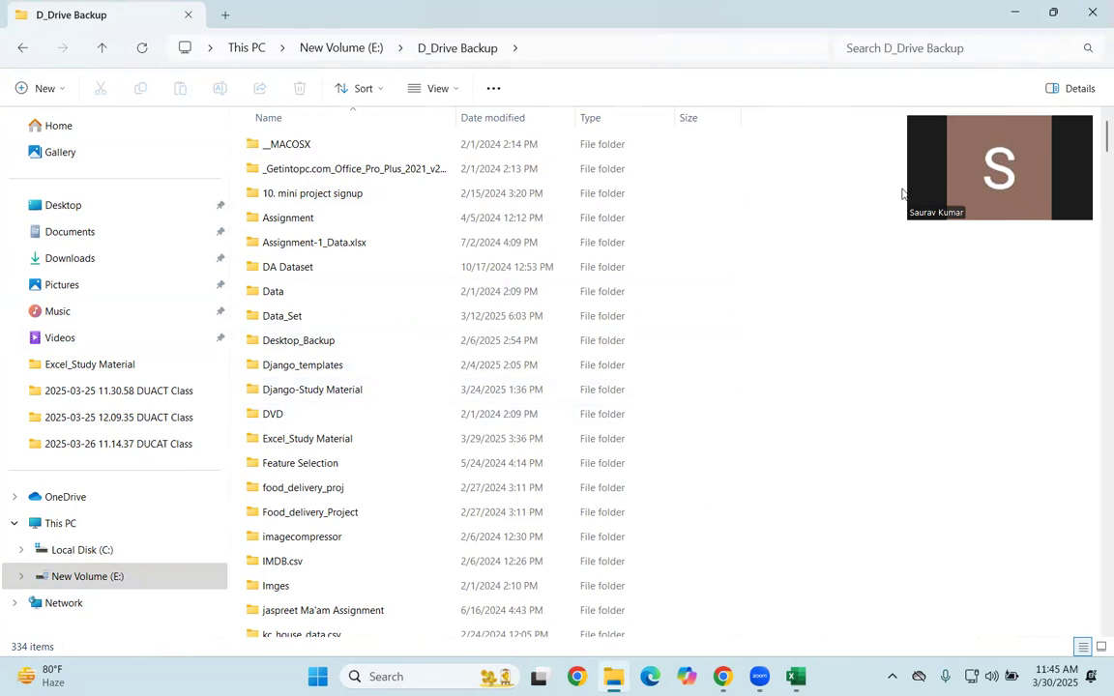
pyautogui.doubleClick(368, 438)
# Step: Find and open the Dashboard+-+data workbook in the Excel_Study Material folder
pyautogui.scroll(-4, 335, 340)
pyautogui.scroll(-3, 335, 341)
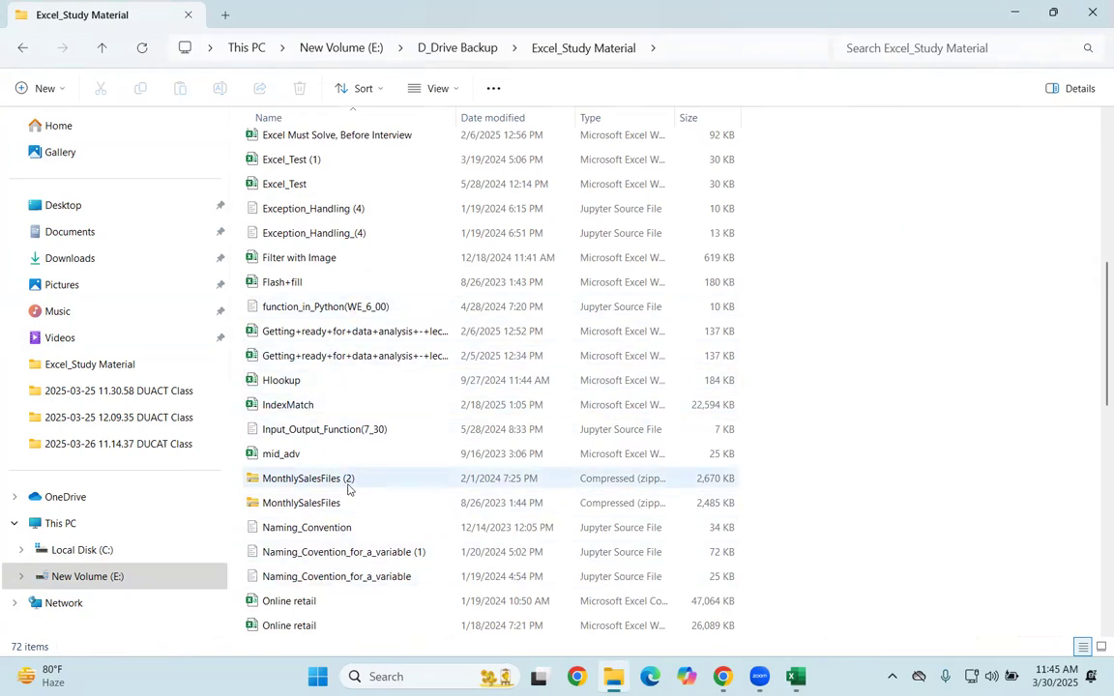
pyautogui.scroll(-4, 350, 489)
pyautogui.scroll(8, 367, 483)
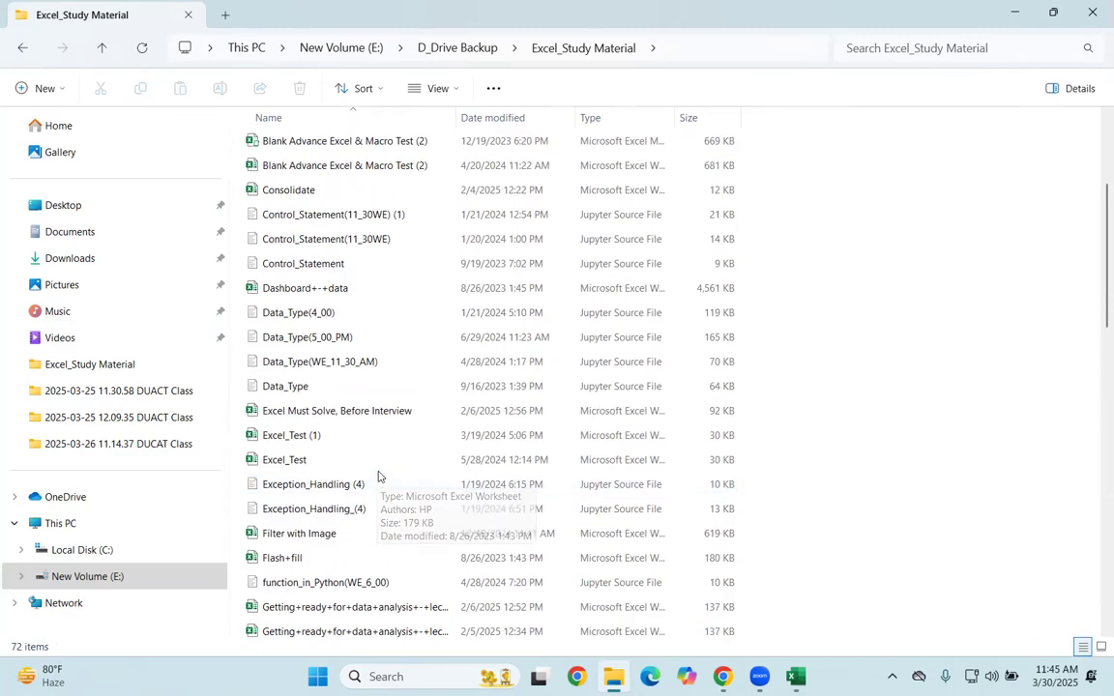
pyautogui.click(312, 290)
pyautogui.doubleClick(312, 289)
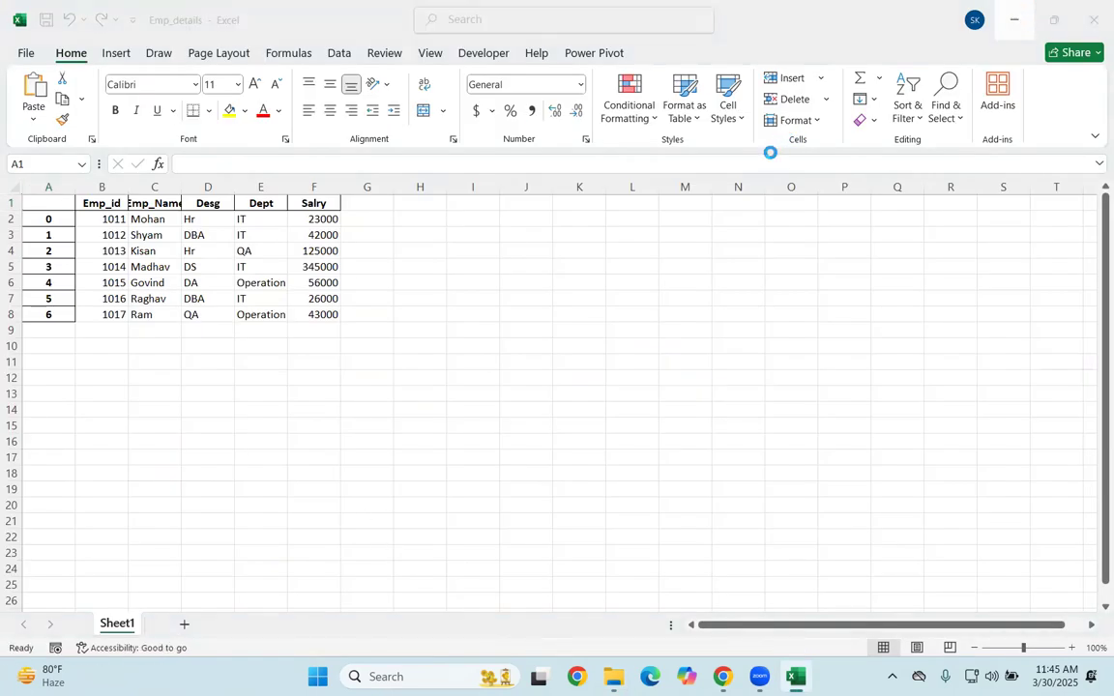
# Step: Examine the Transaction_Date and Brand columns of the Data sheet
pyautogui.click(417, 355)
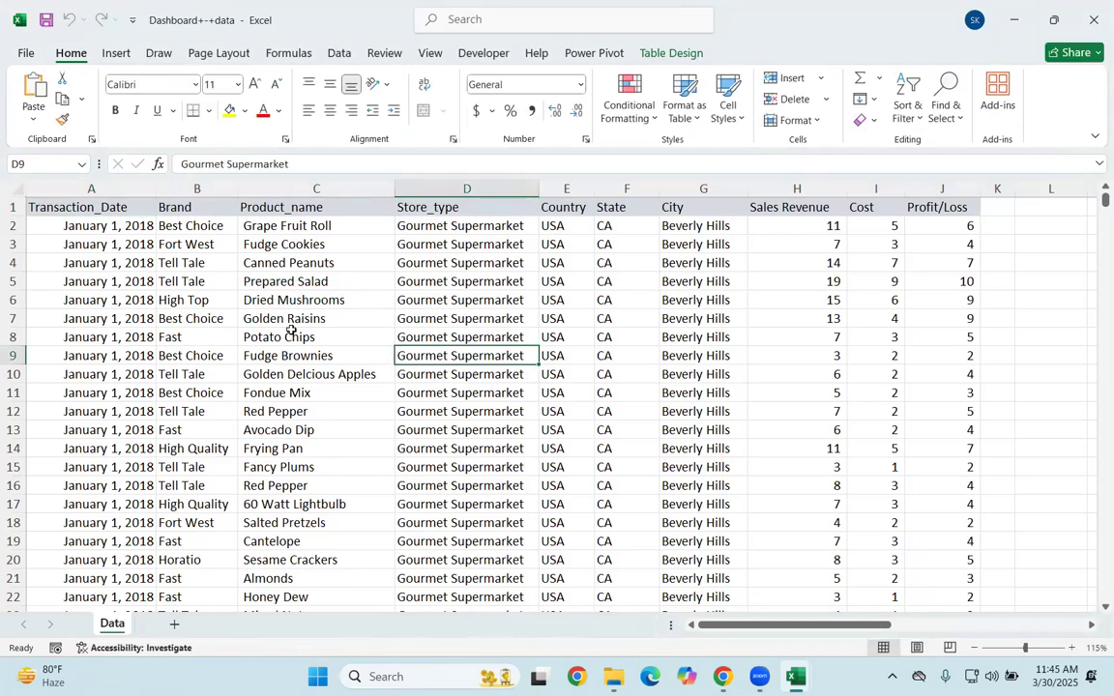
pyautogui.moveTo(53, 207); pyautogui.dragTo(92, 468)
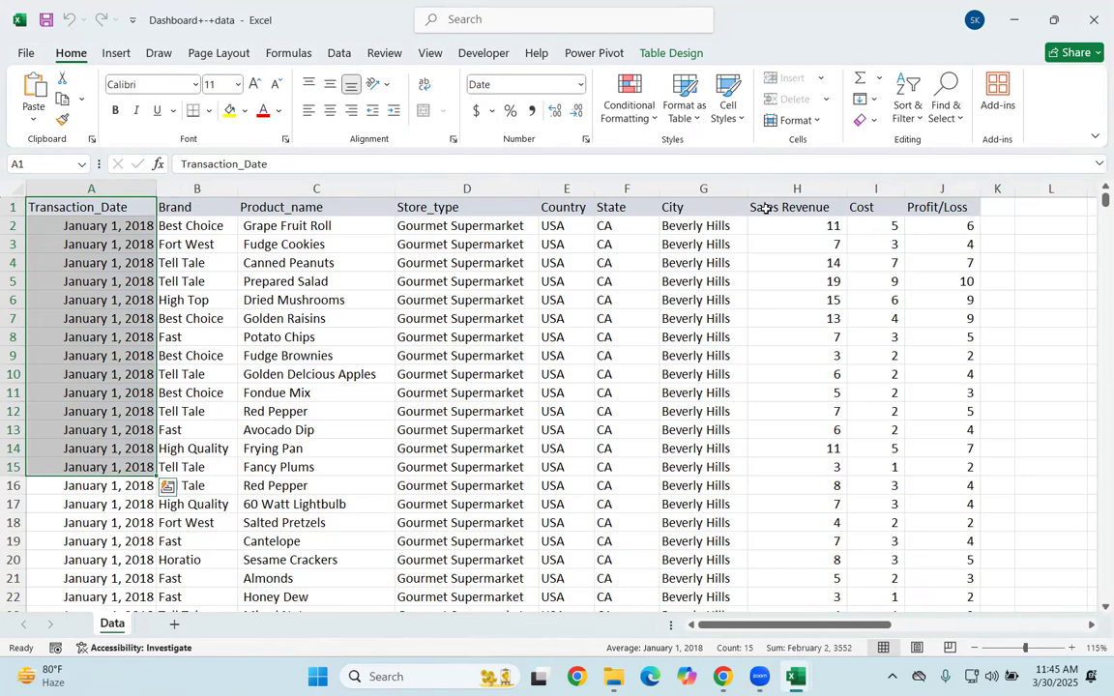
pyautogui.click(165, 200)
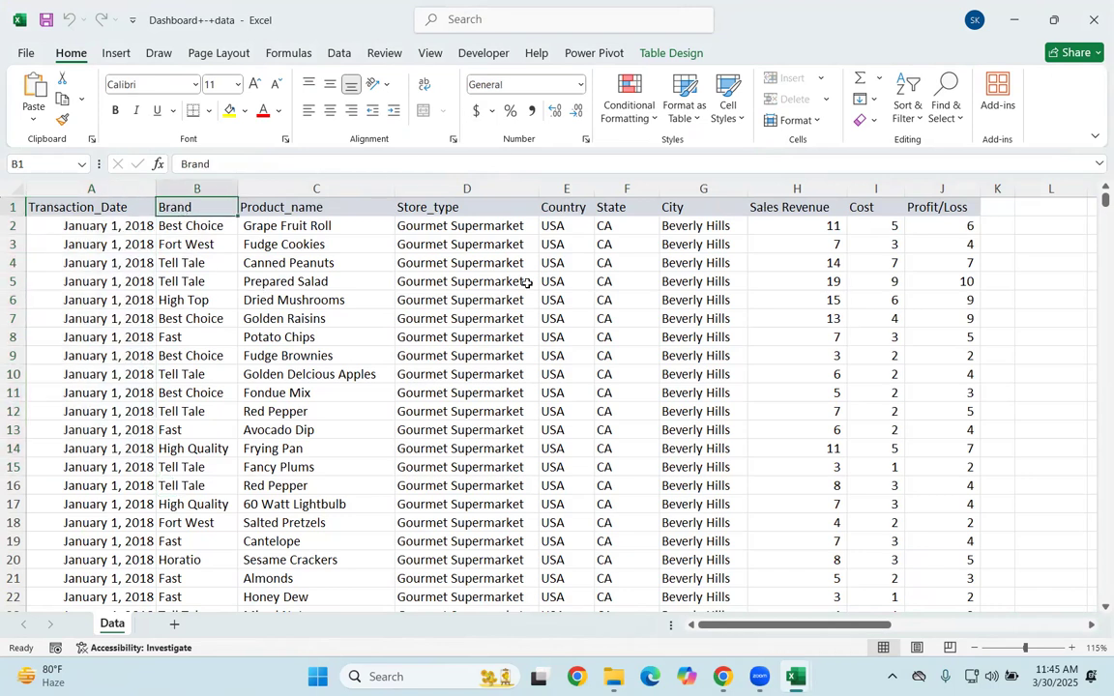
pyautogui.click(186, 243)
pyautogui.click(180, 211)
pyautogui.click(130, 287)
pyautogui.click(87, 206)
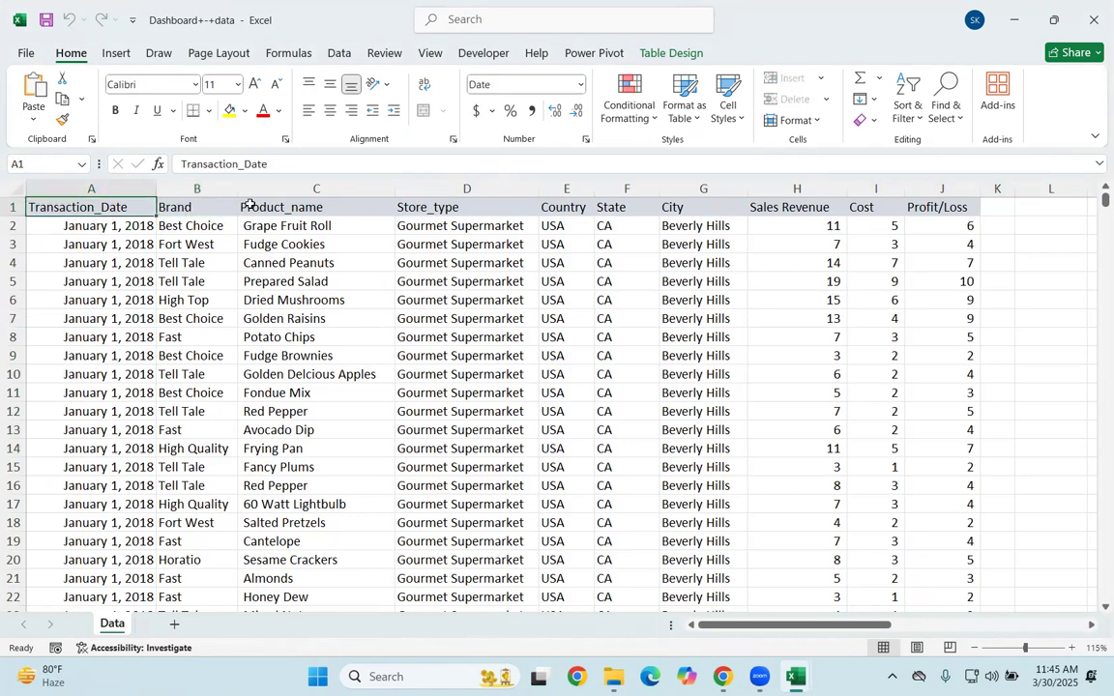
pyautogui.click(198, 226)
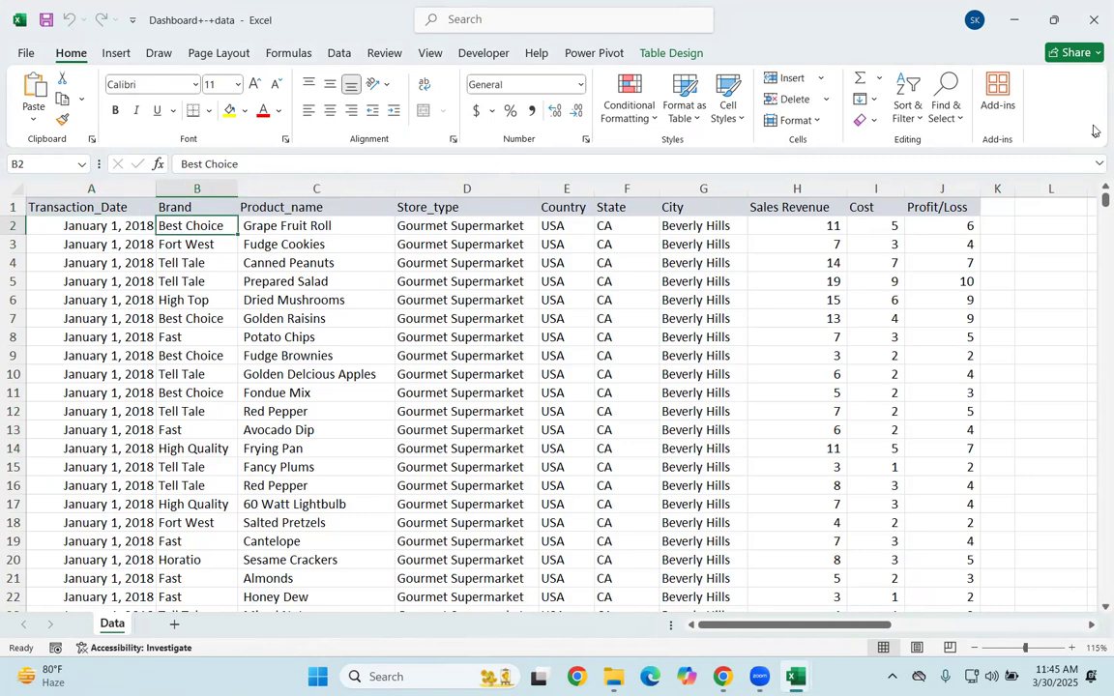
pyautogui.hotkey('ctrl', 'shift', '+')
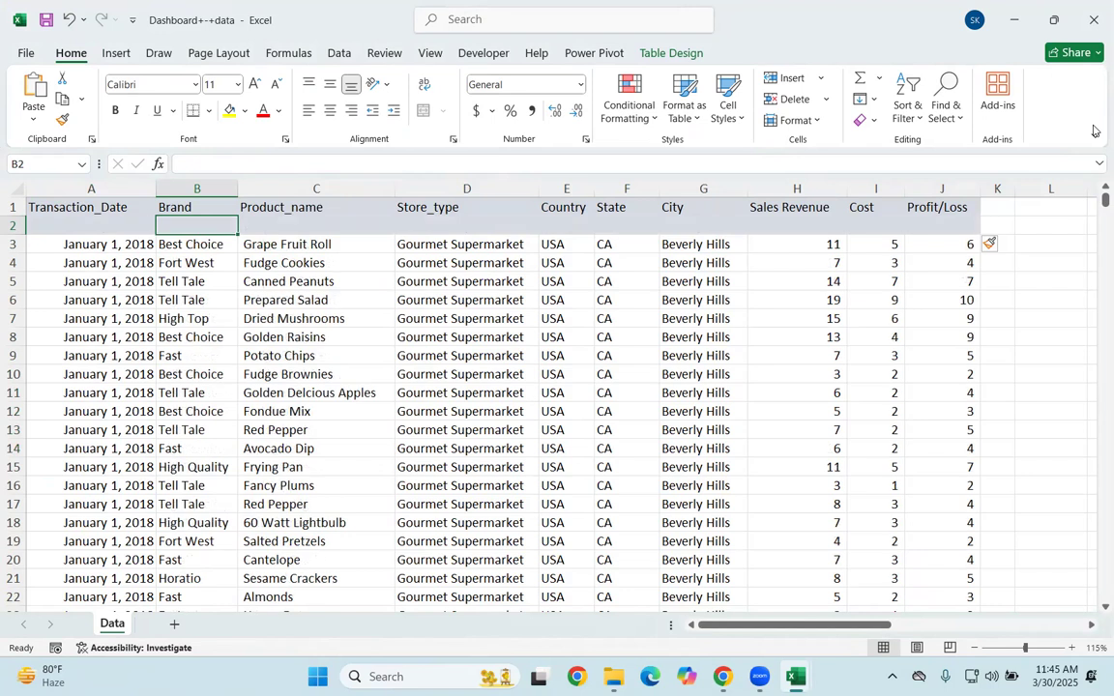
pyautogui.hotkey('ctrl', 'z')
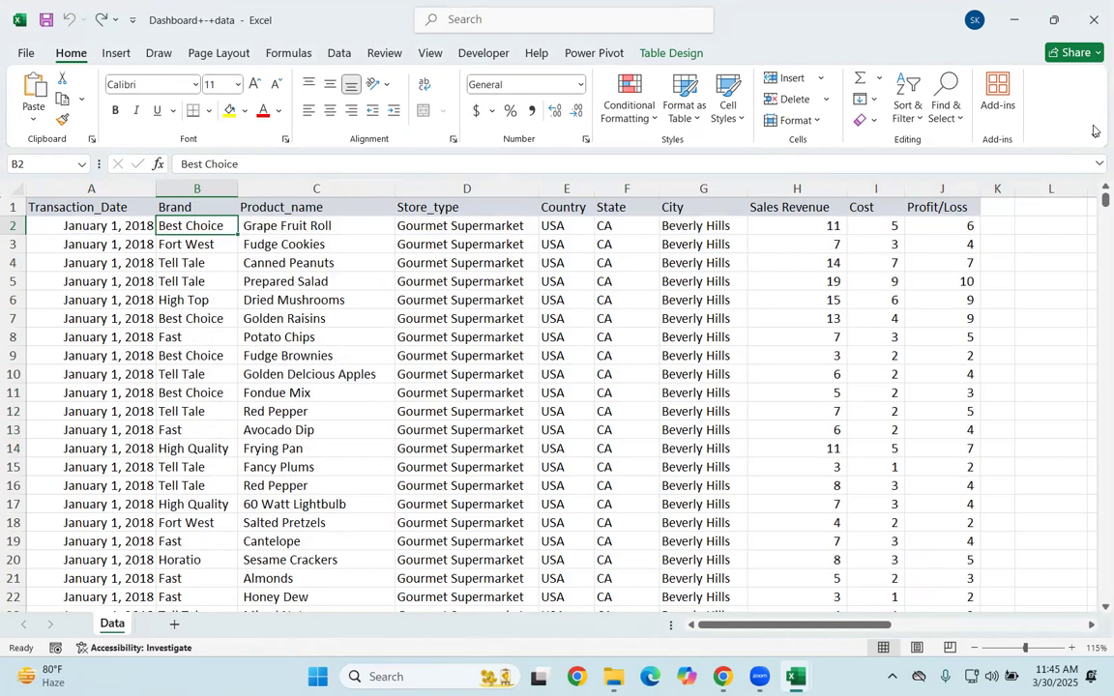
pyautogui.hotkey('ctrl', 'shift', '+')
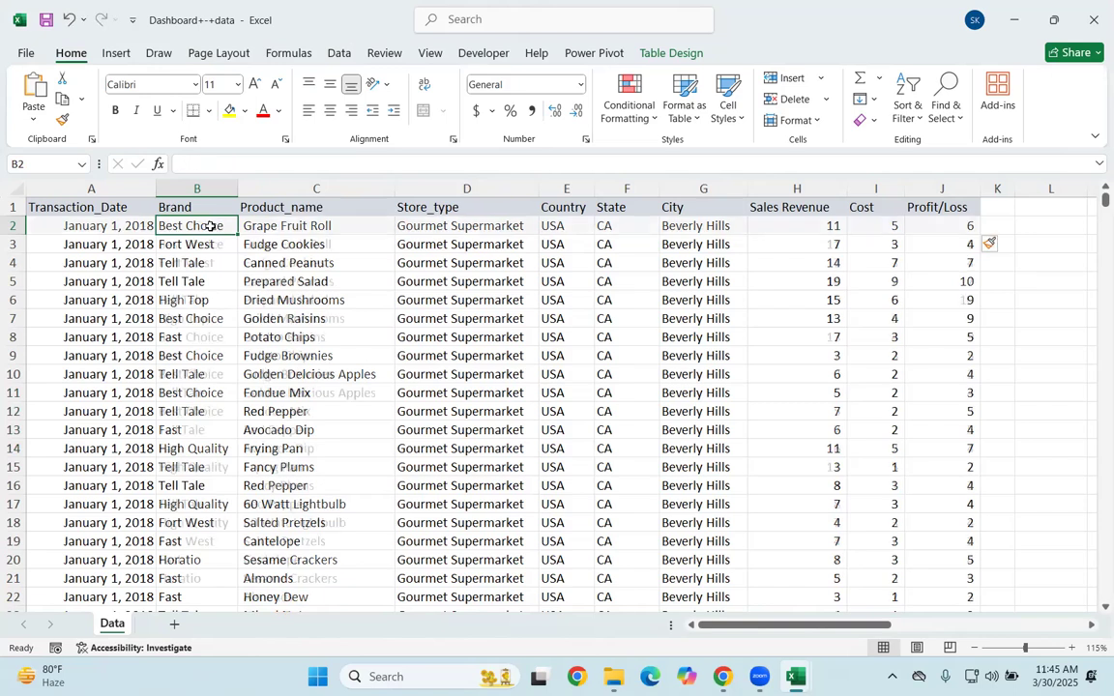
pyautogui.hotkey('ctrl', 'z')
pyautogui.click(206, 322)
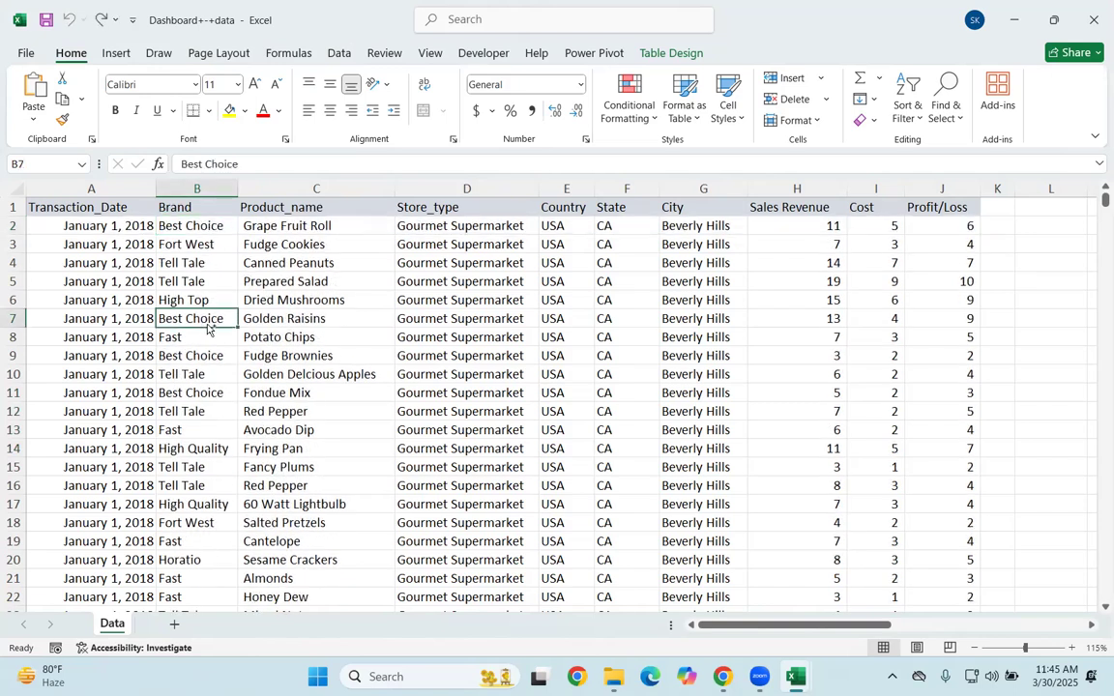
pyautogui.hotkey('ctrl', 'shift', '+')
pyautogui.hotkey('ctrl', 'z')
pyautogui.press('Up')
pyautogui.press('Up')
pyautogui.press('Up')
pyautogui.press('Up')
pyautogui.press('Up')
pyautogui.press('Up')
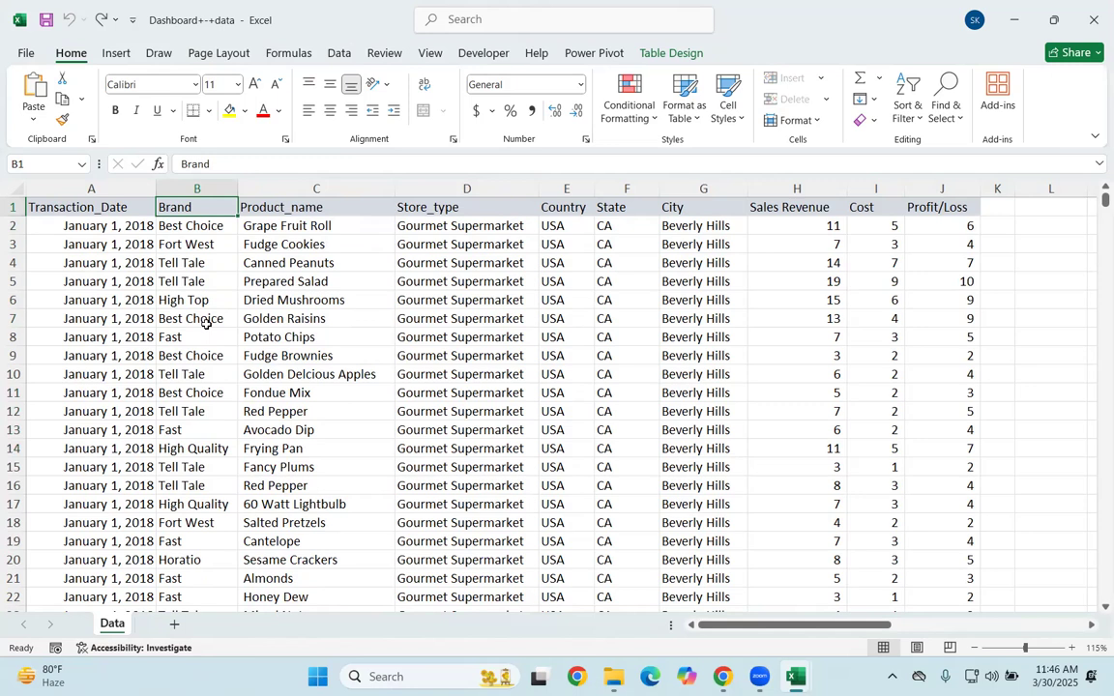
pyautogui.write('+')
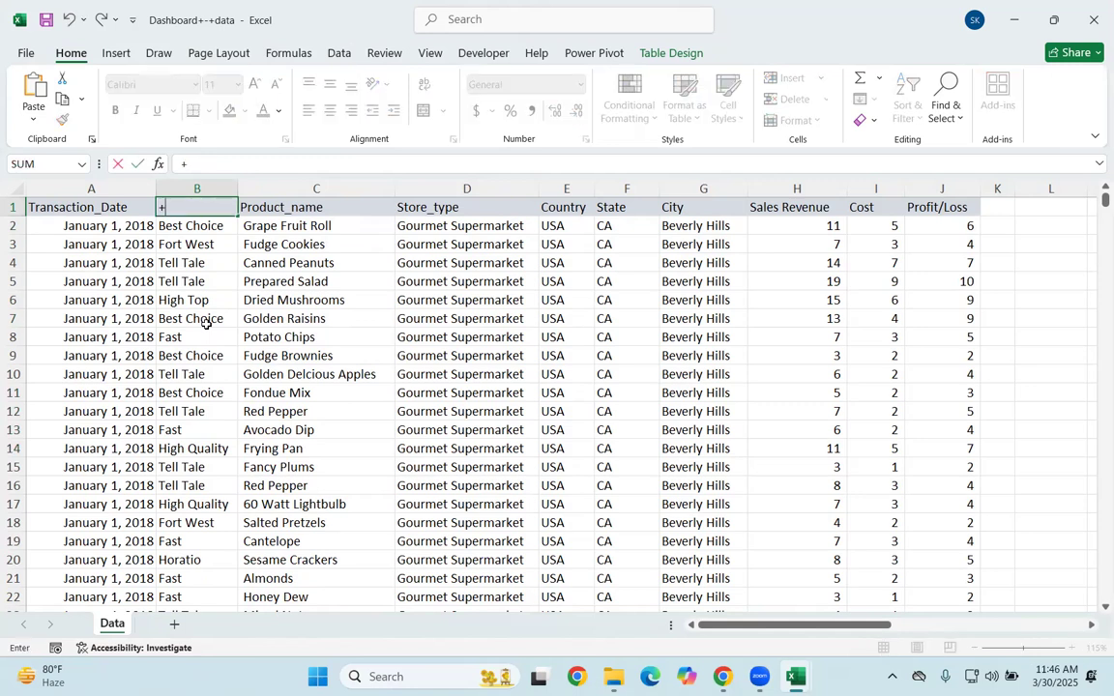
pyautogui.press('Escape')
pyautogui.click(224, 390)
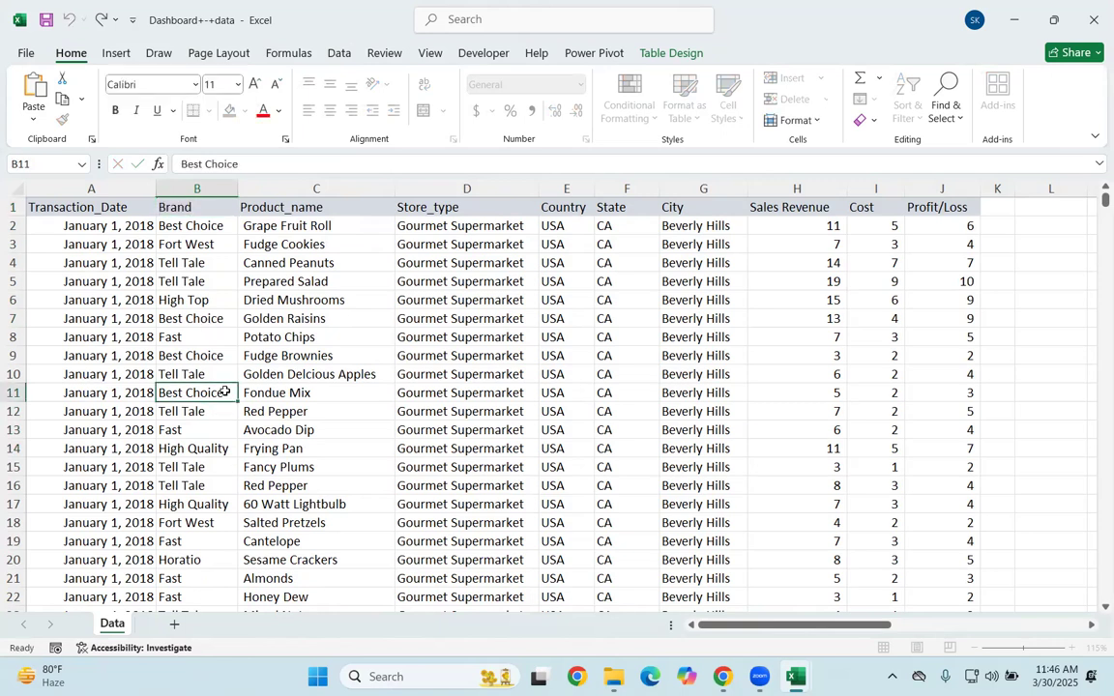
pyautogui.click(194, 256)
pyautogui.click(192, 228)
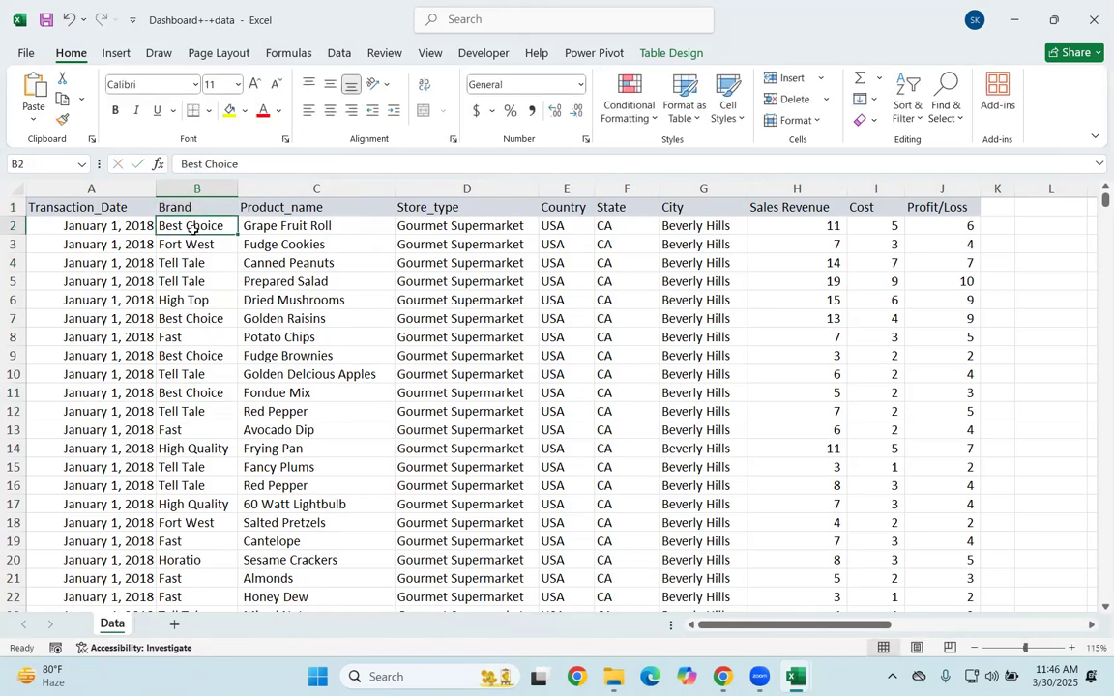
pyautogui.hotkey('ctrl', 'shift', '+')
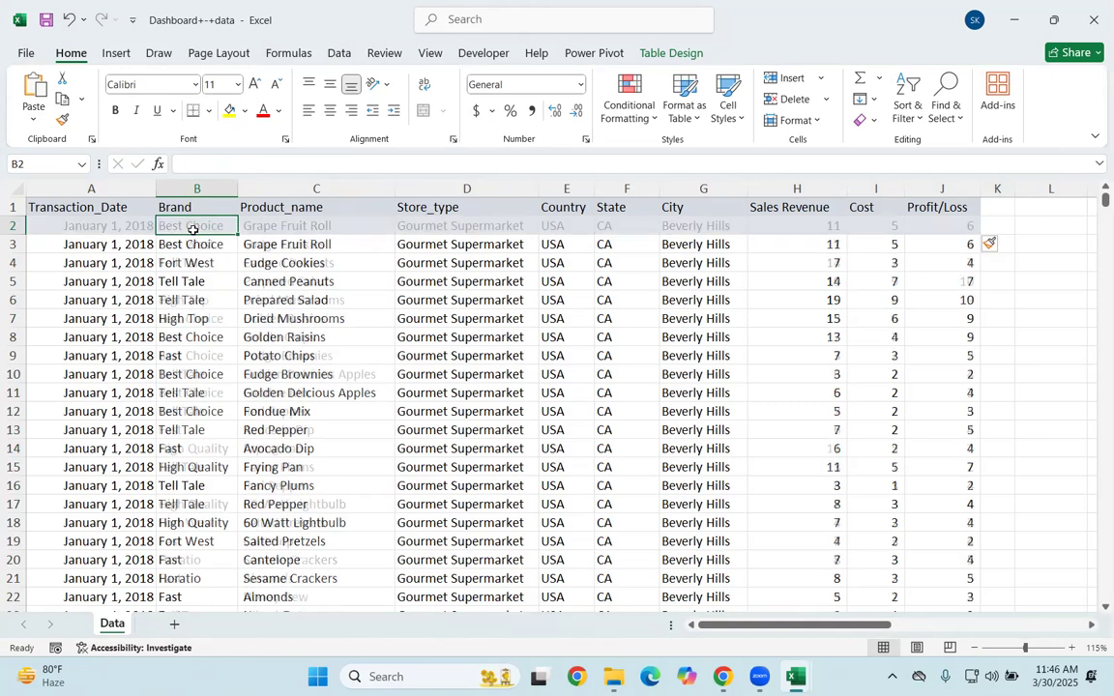
pyautogui.hotkey('ctrl', 'z')
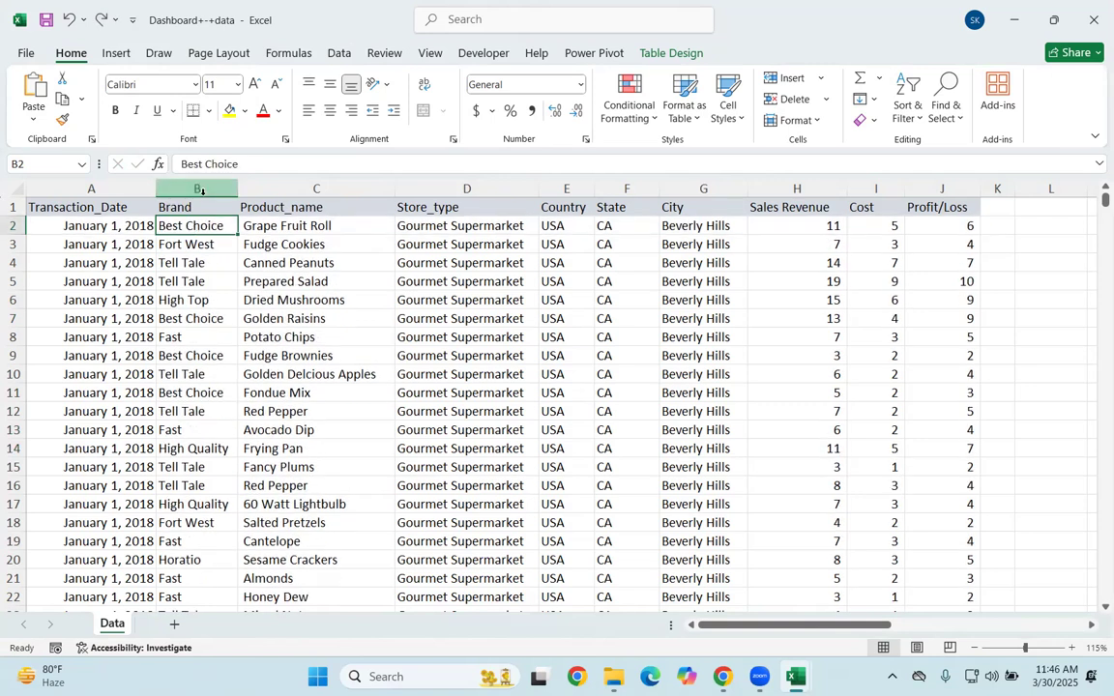
pyautogui.click(201, 190)
pyautogui.hotkey('ctrl', 'shift', '+')
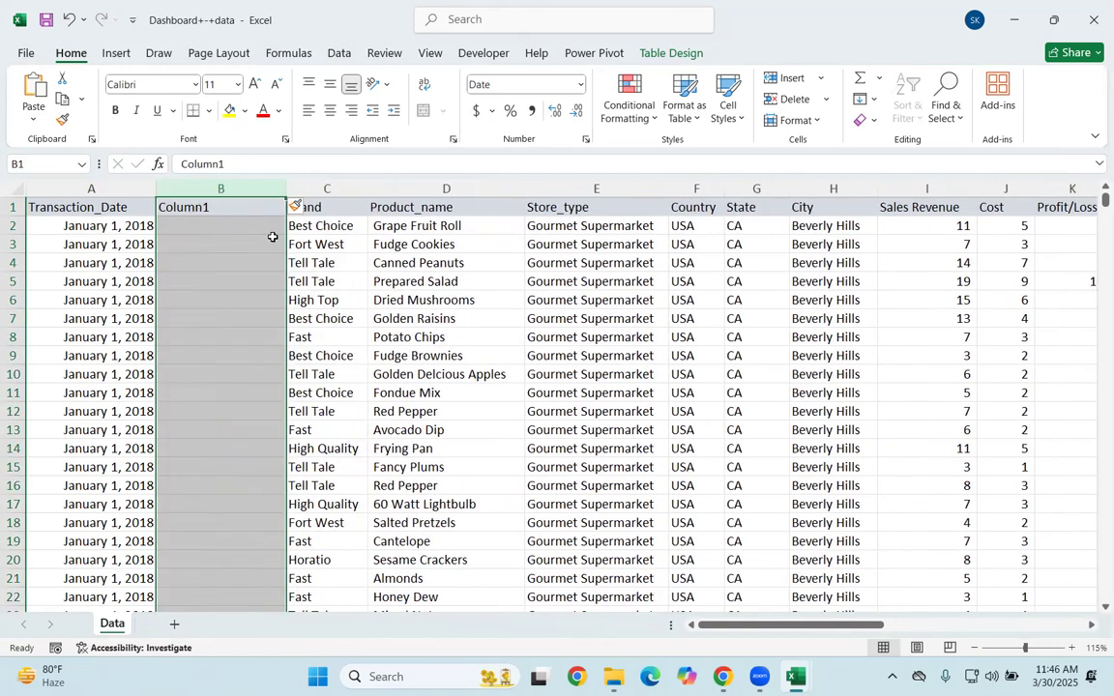
pyautogui.click(338, 264)
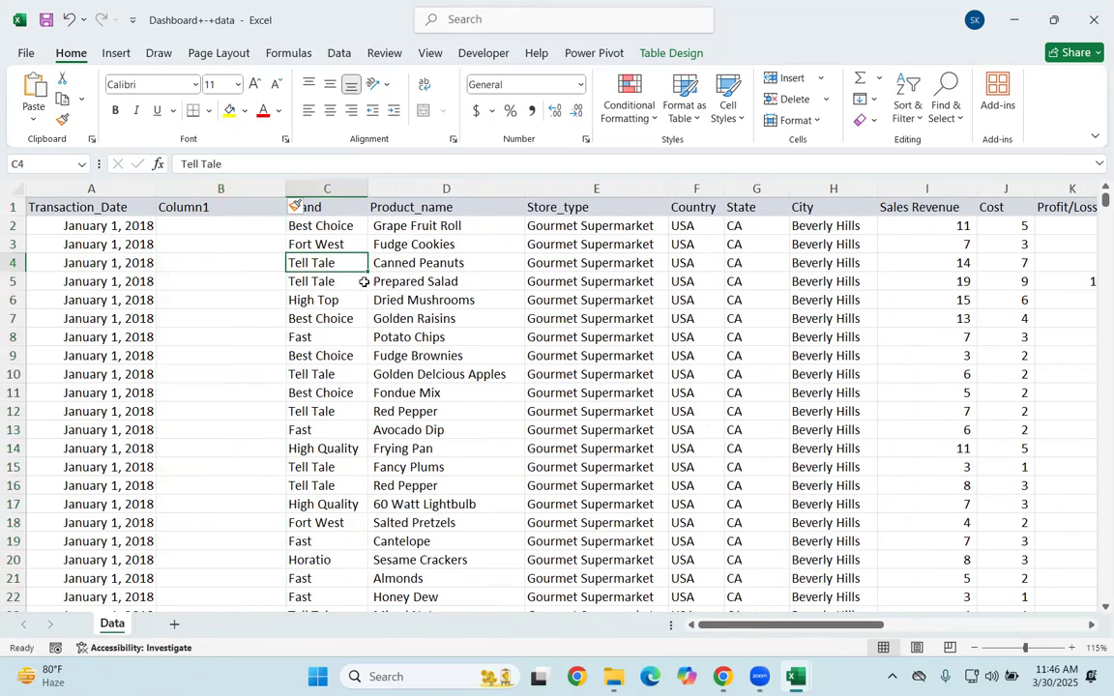
pyautogui.click(199, 208)
pyautogui.hotkey('ctrl', 'z')
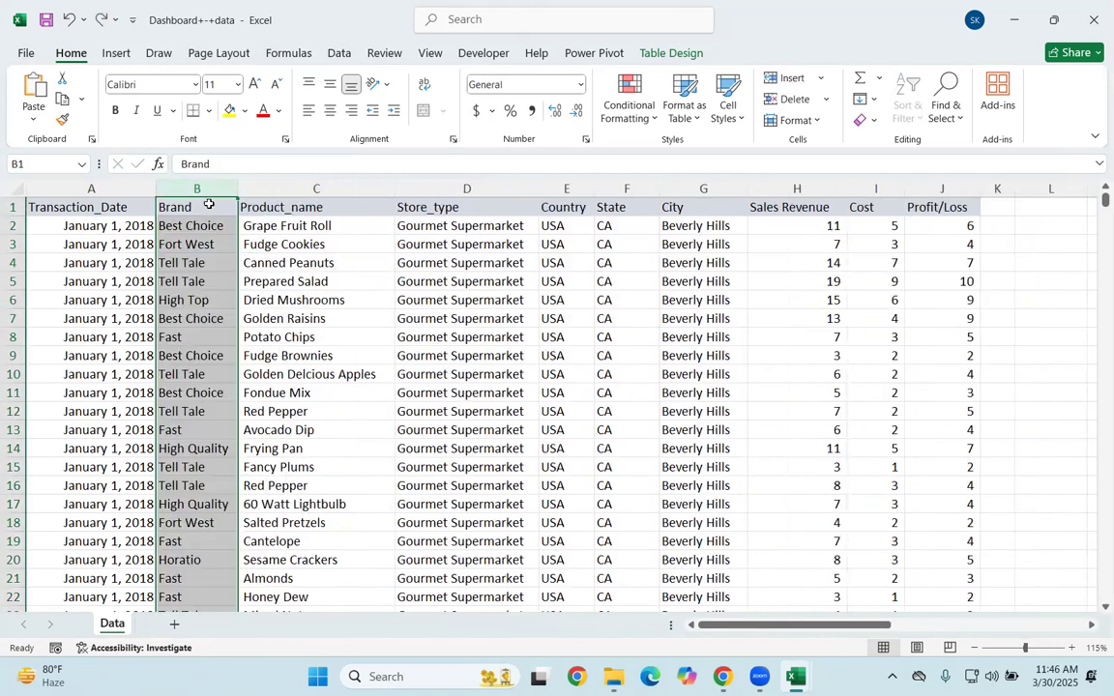
pyautogui.click(326, 262)
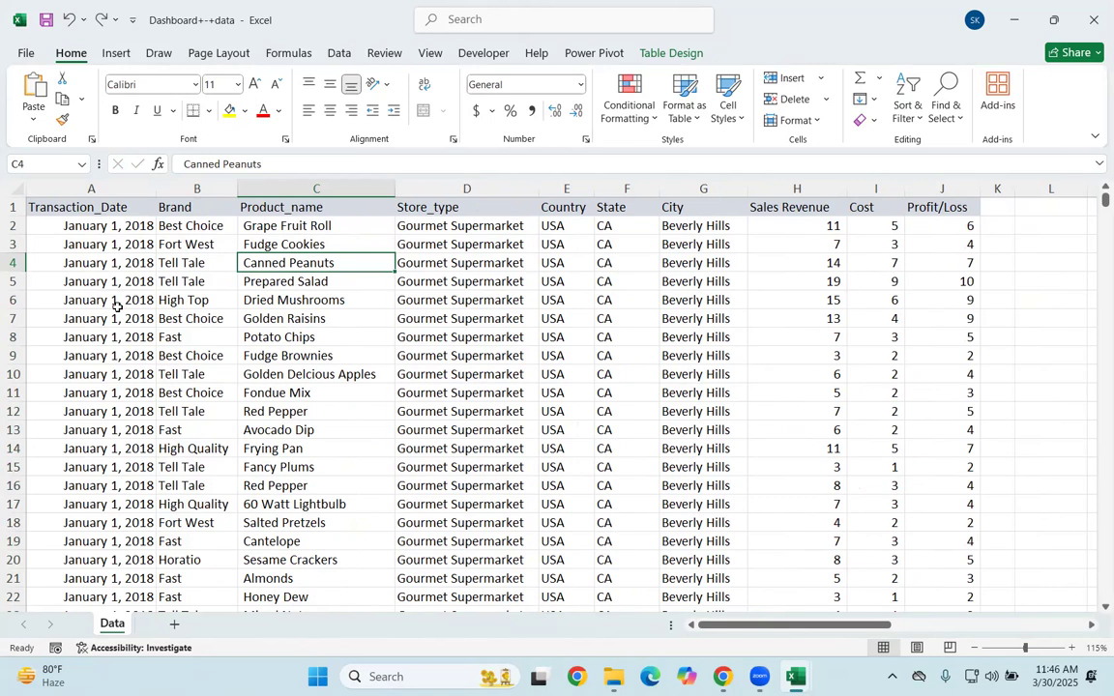
pyautogui.click(73, 264)
pyautogui.hotkey('ctrl', 'shift', '+')
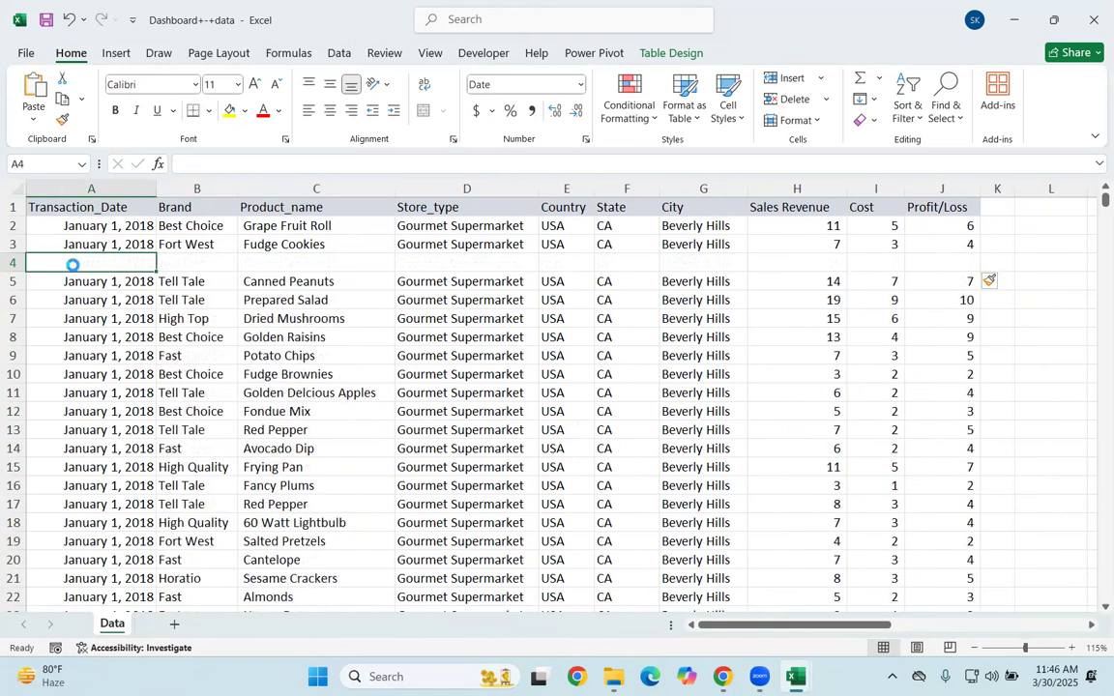
pyautogui.hotkey('ctrl', 'z')
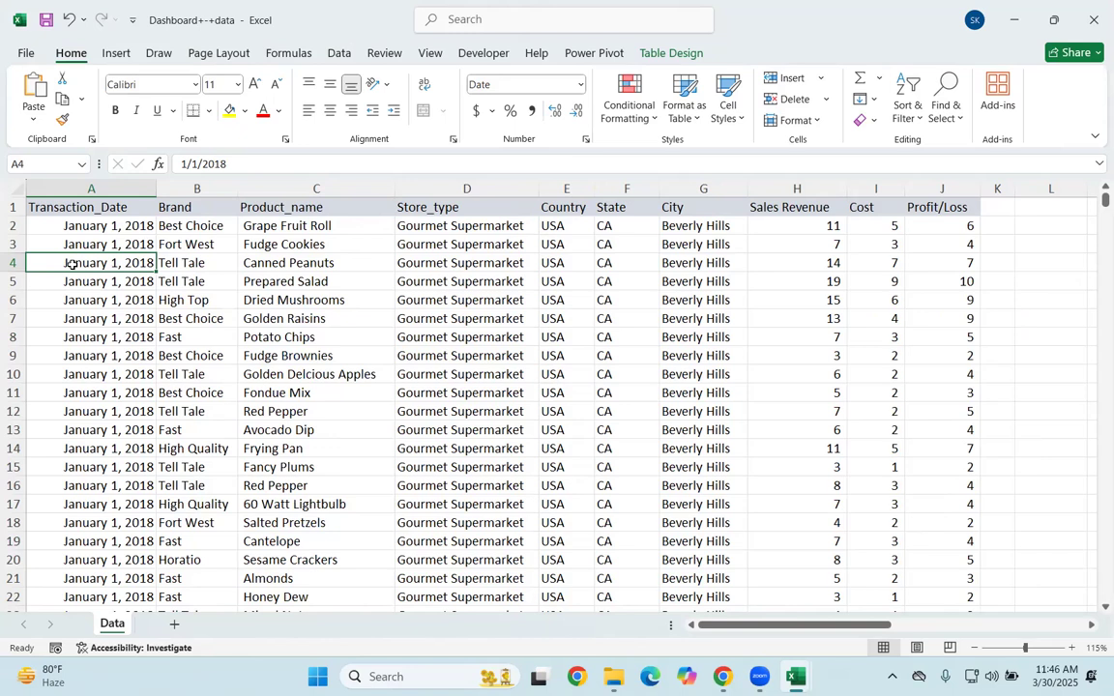
pyautogui.press('Up')
pyautogui.press('Right')
pyautogui.press('Up')
pyautogui.press('Right')
pyautogui.press('Up')
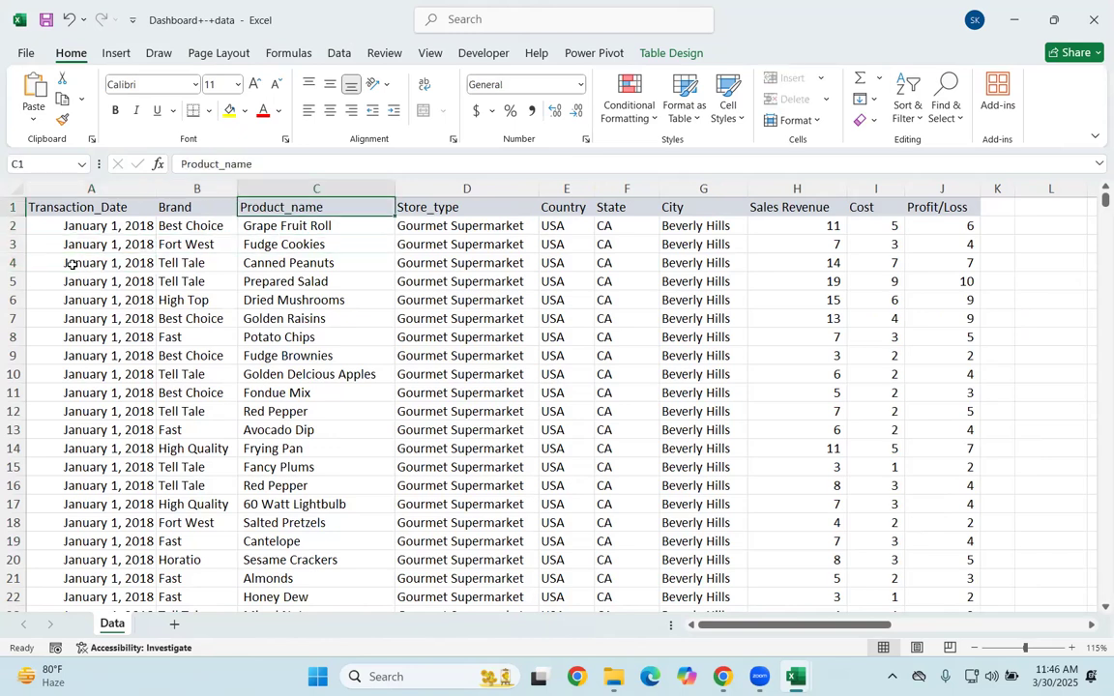
pyautogui.press('Left')
pyautogui.press('Left')
pyautogui.press('Right')
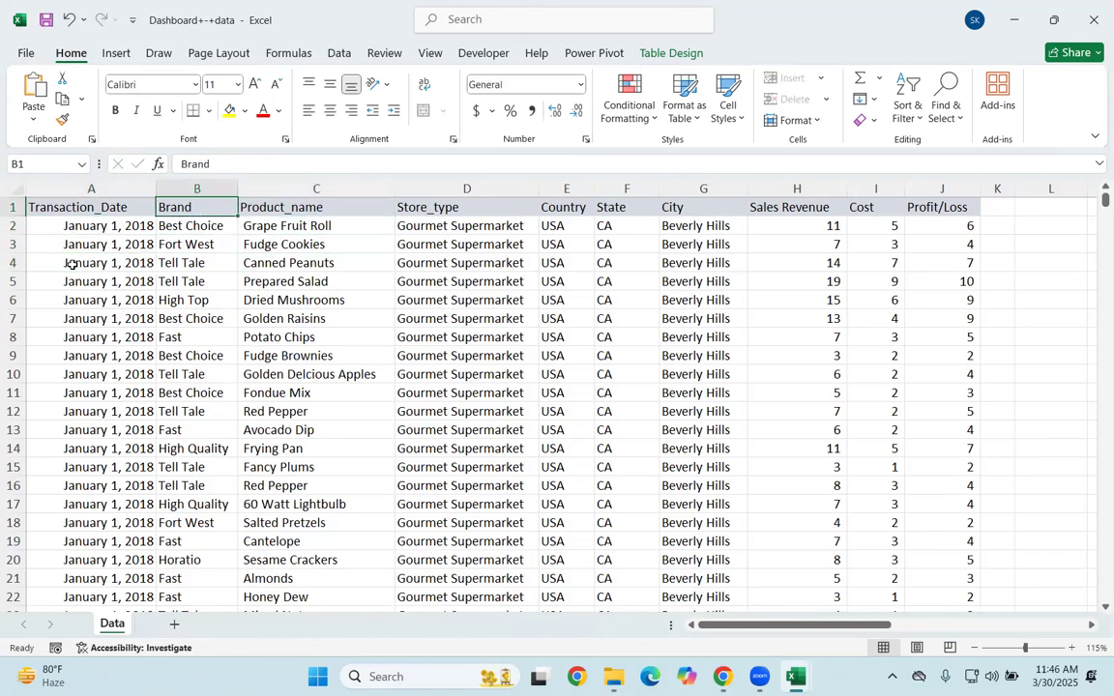
# Step: Insert a new table column before Brand and name its header Year
pyautogui.click(201, 190)
pyautogui.hotkey('ctrl', 'shift', '+')
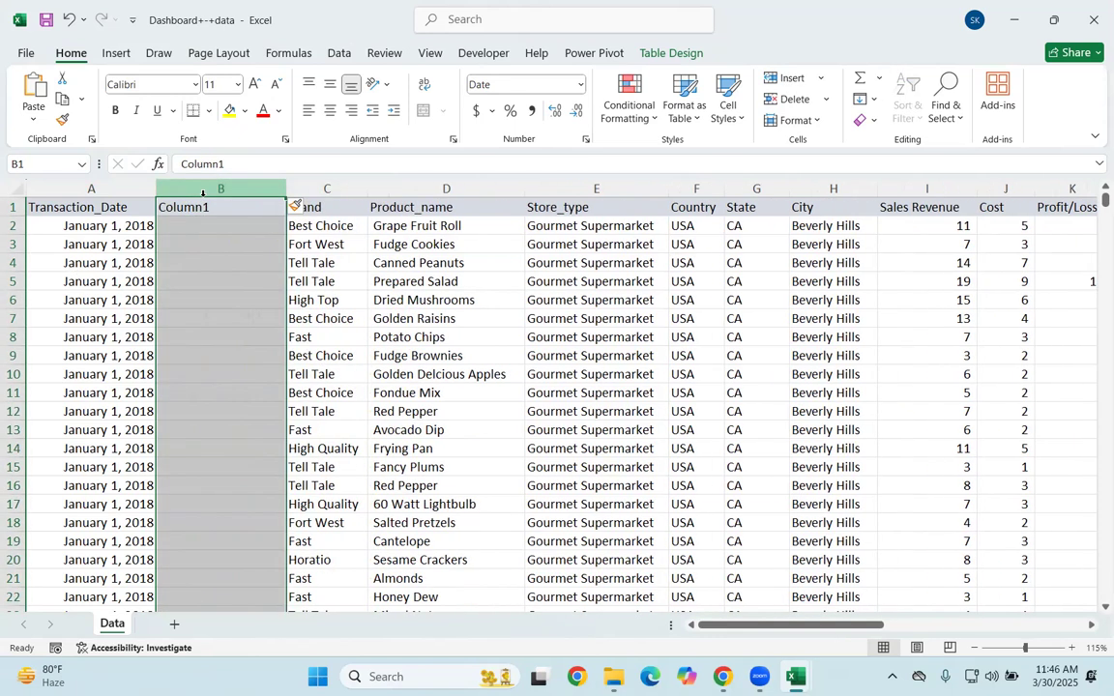
pyautogui.click(177, 208)
pyautogui.doubleClick(177, 208)
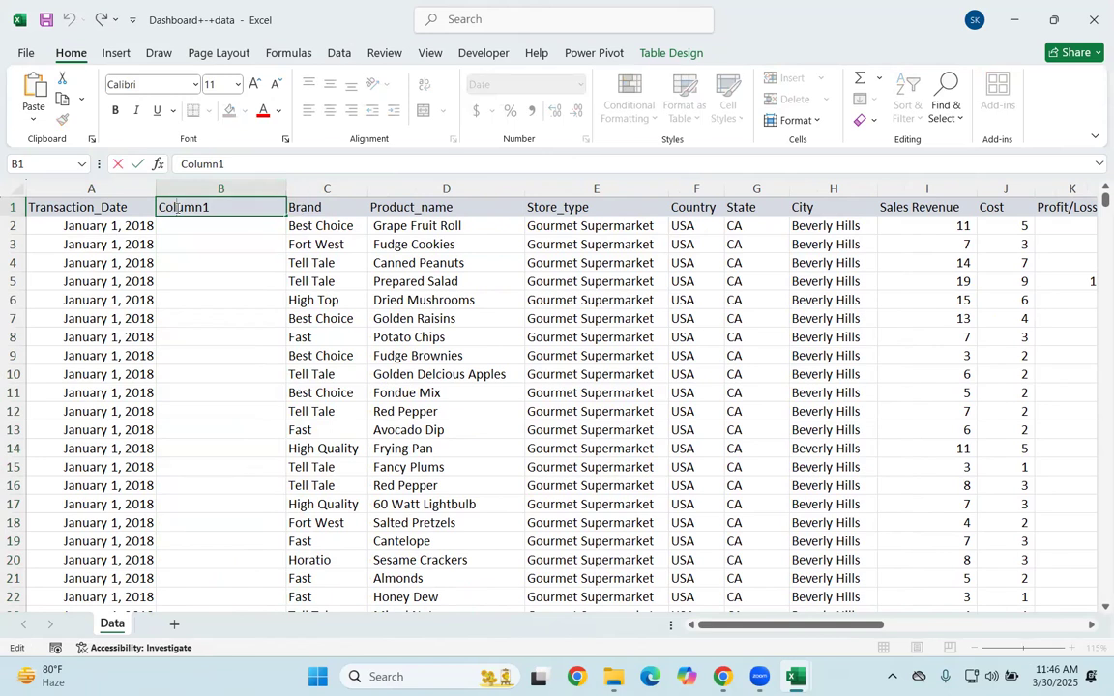
pyautogui.press('BackSpace')
pyautogui.press('BackSpace')
pyautogui.press('BackSpace')
pyautogui.press('BackSpace')
pyautogui.press('BackSpace')
pyautogui.press('BackSpace')
pyautogui.press('BackSpace')
pyautogui.write('Year')
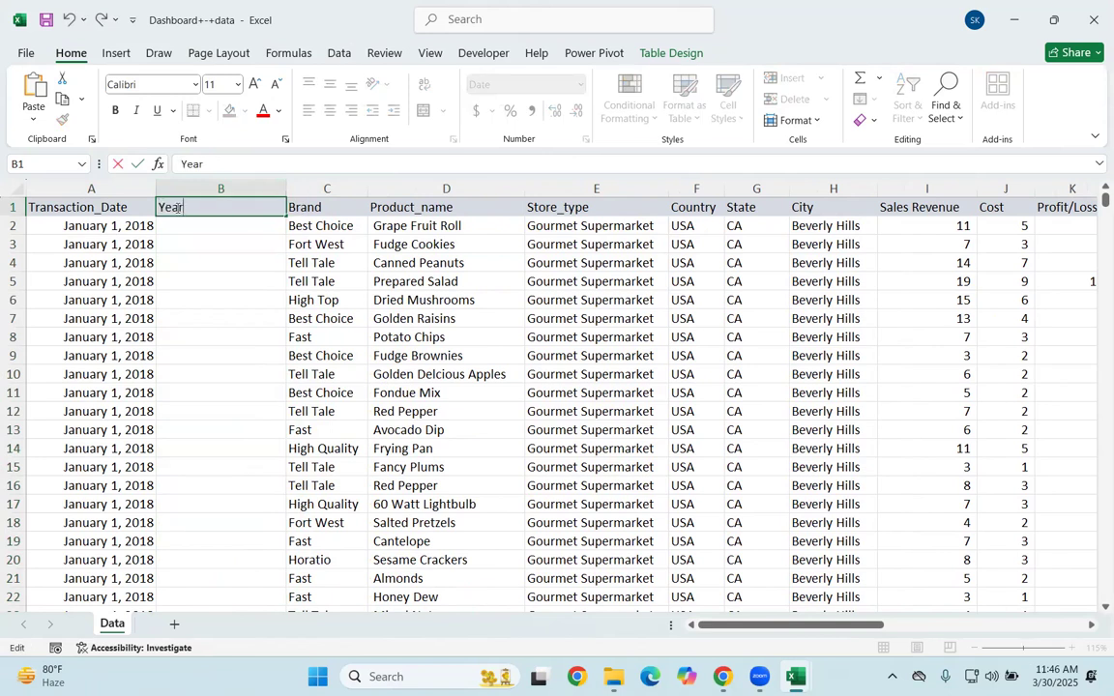
pyautogui.press('Tab')
pyautogui.press('Return')
# Step: Fill the Year column with the formula =YEAR([@[Transaction_Date]]) starting in cell B2
pyautogui.write('=yea')
pyautogui.press('Tab')
pyautogui.click(114, 223)
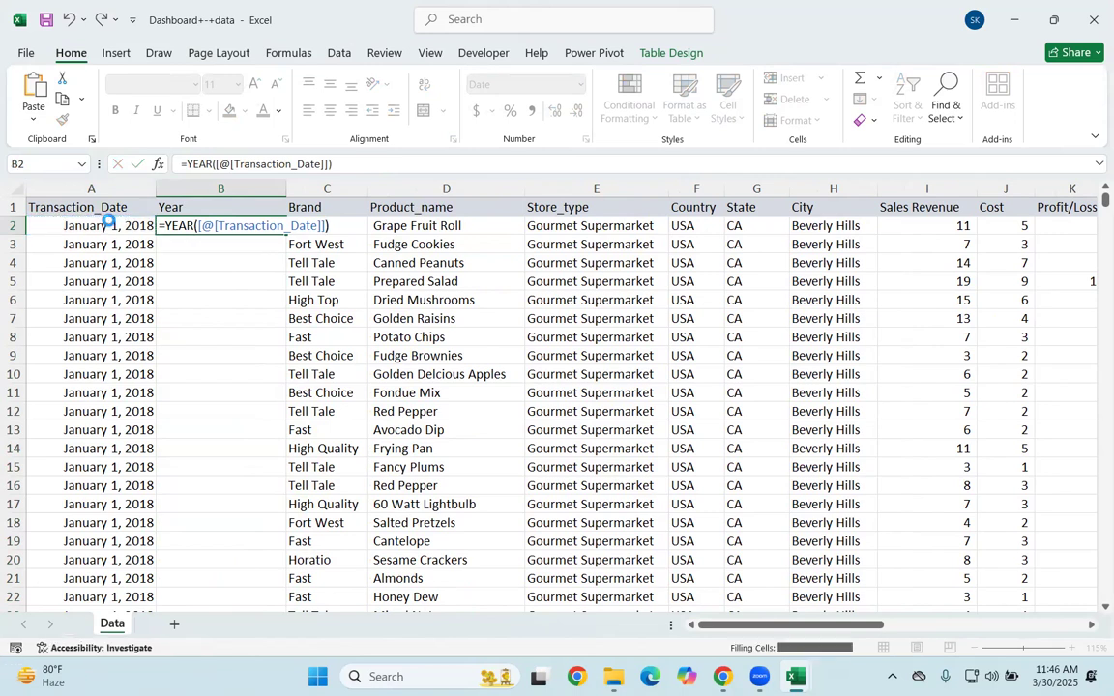
# Step: Set cell B2's number format to General and fill it down the whole Year column
pyautogui.press('Return')
pyautogui.click(227, 225)
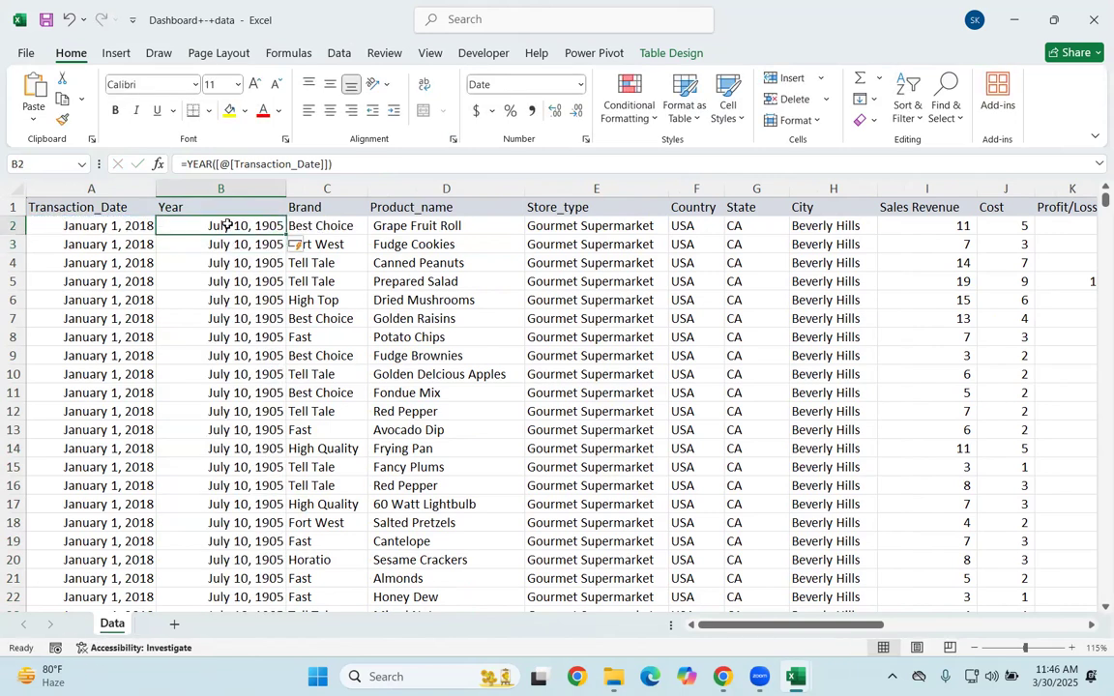
pyautogui.click(524, 84)
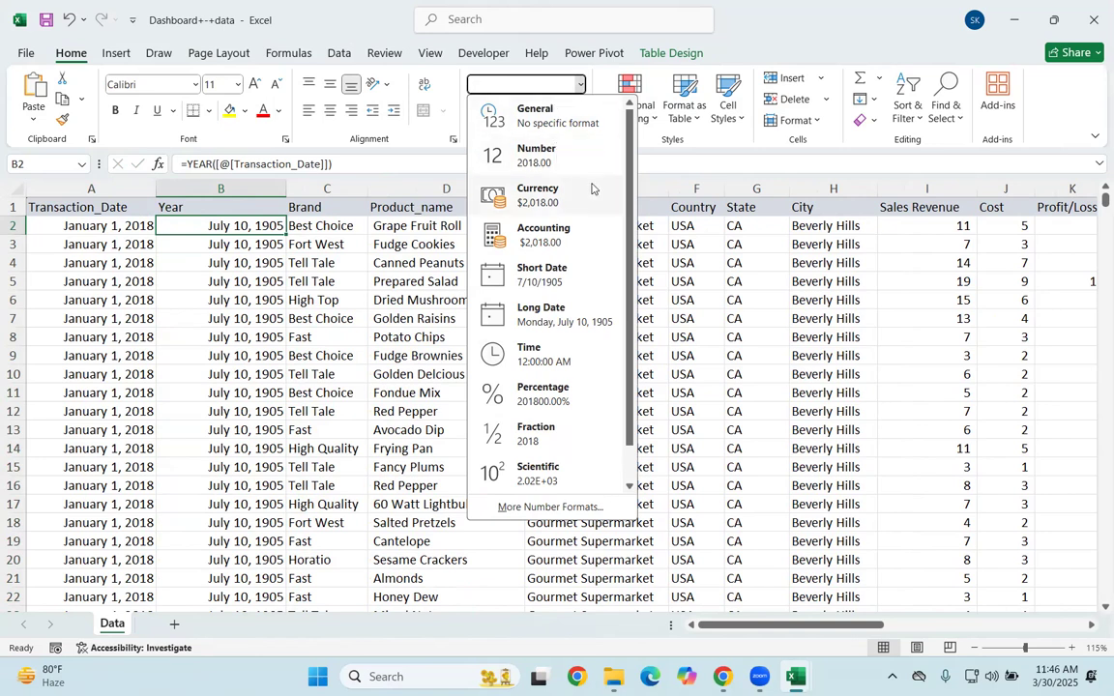
pyautogui.click(584, 128)
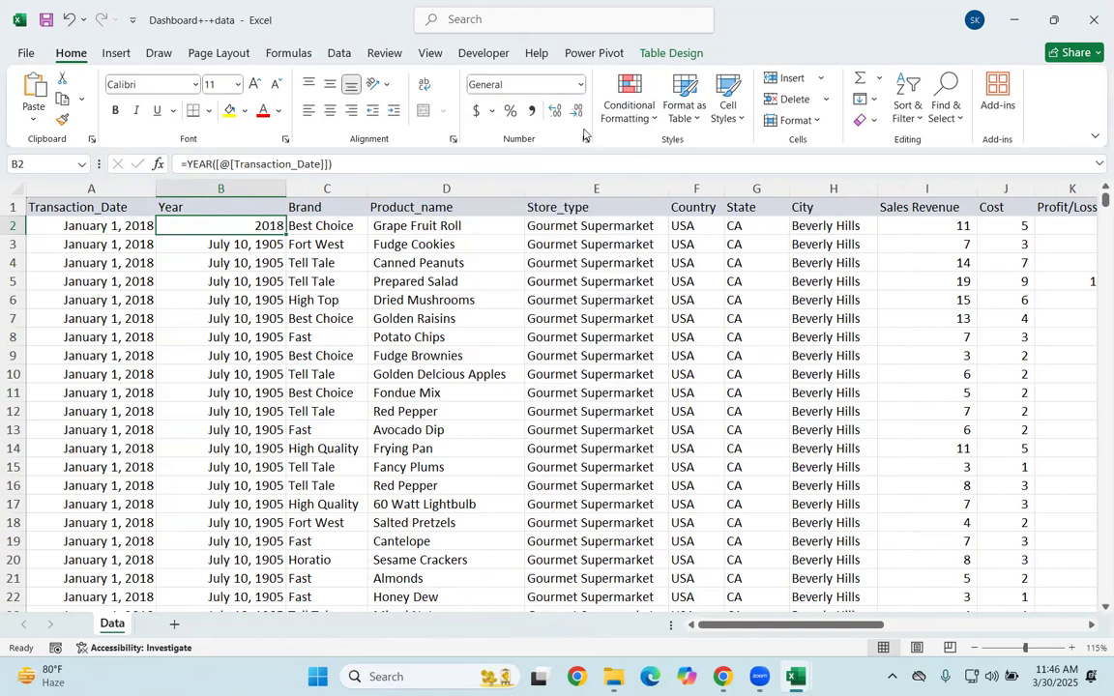
pyautogui.doubleClick(285, 234)
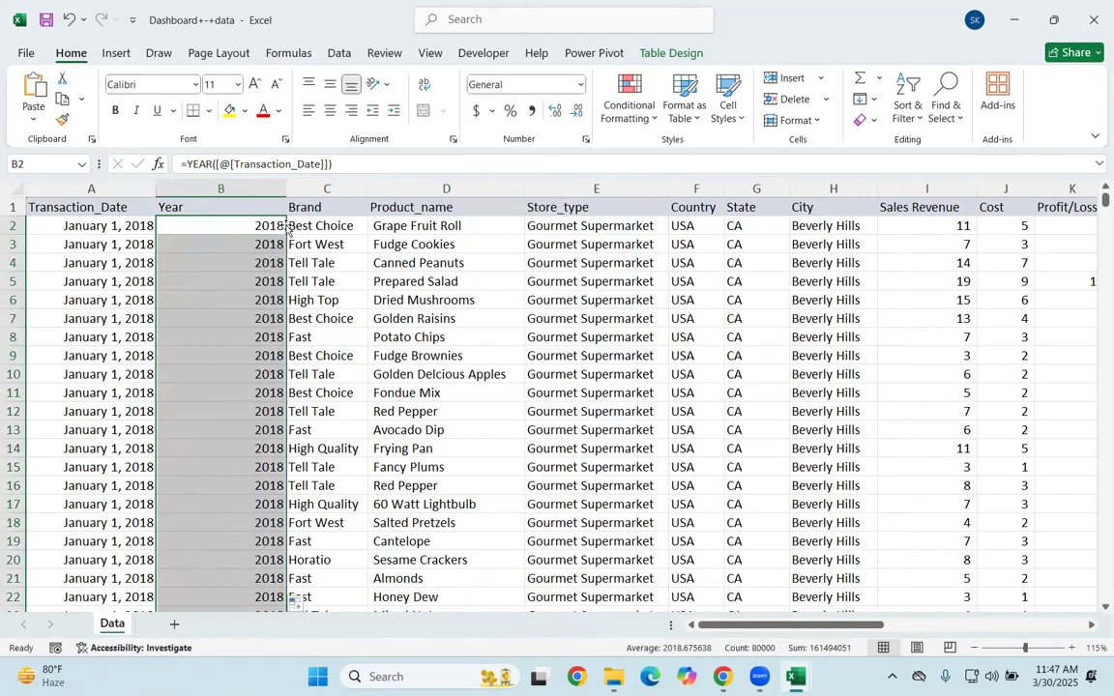
# Step: Insert a new table column before Brand and name its header Month
pyautogui.click(293, 205)
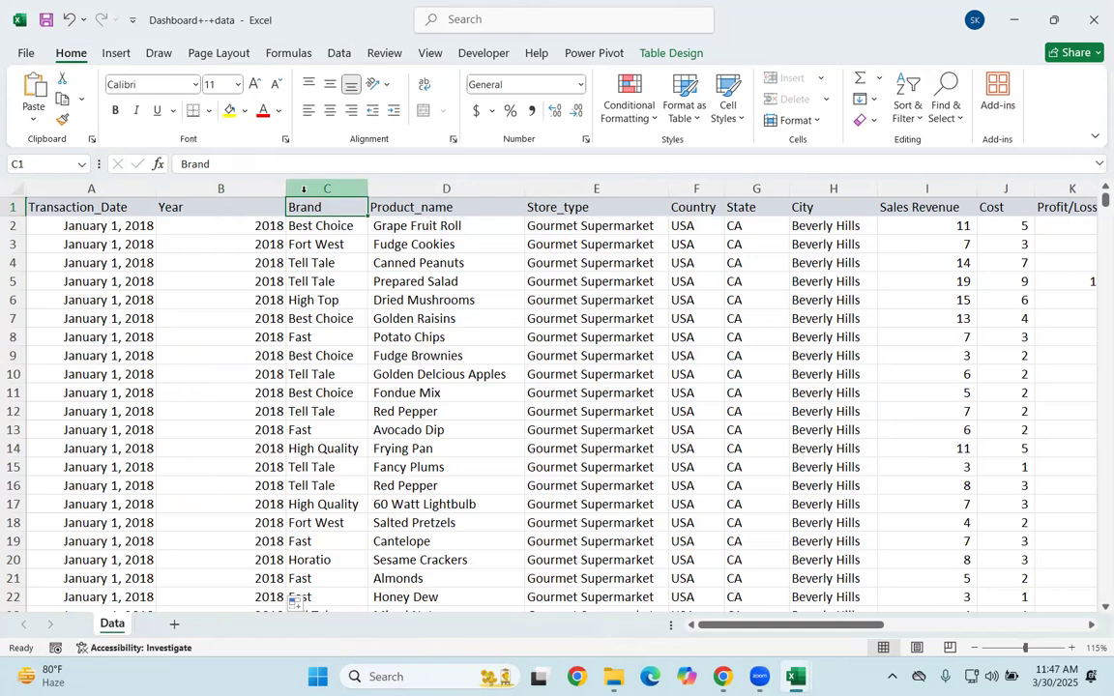
pyautogui.click(303, 189)
pyautogui.hotkey('ctrl', 'shift', '+')
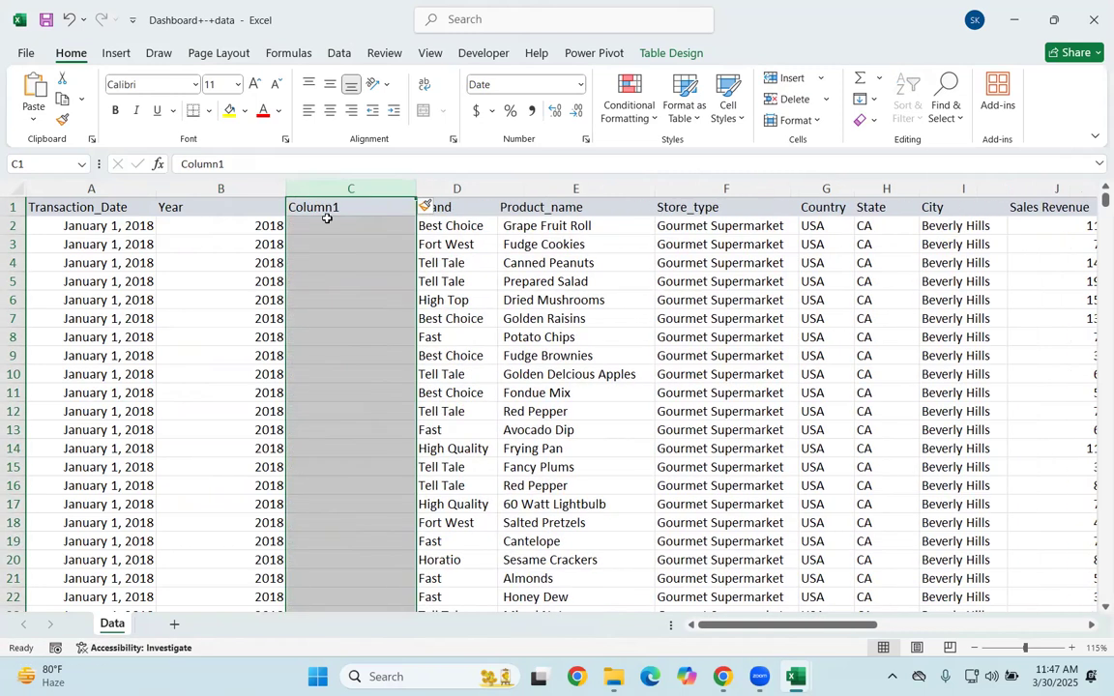
pyautogui.doubleClick(338, 206)
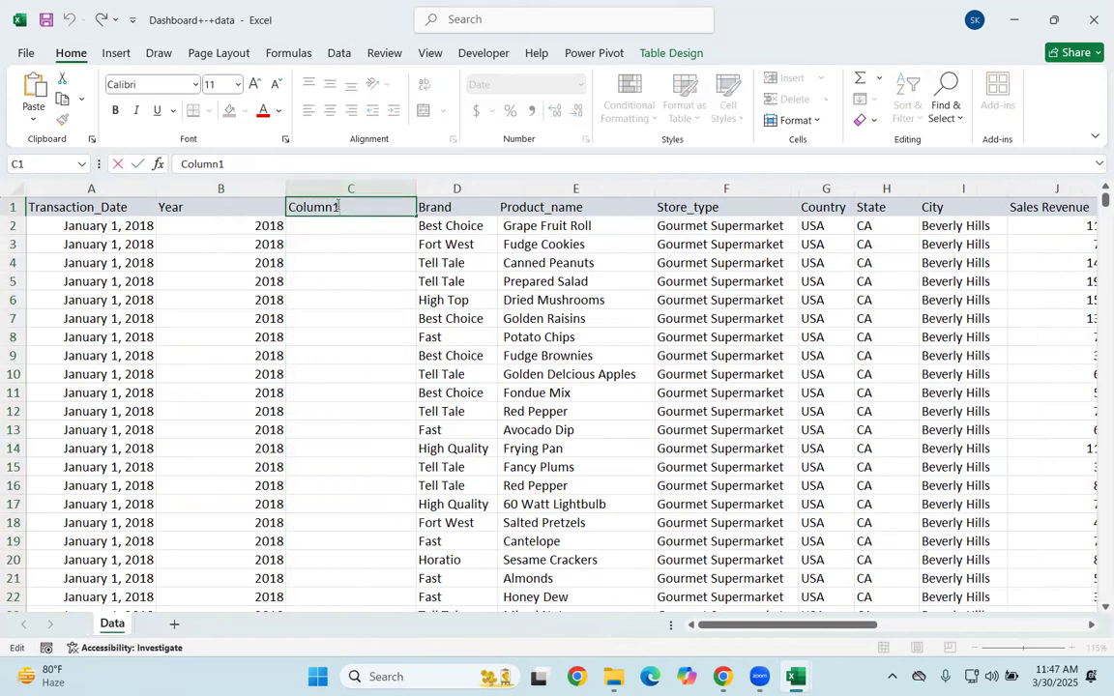
pyautogui.press('BackSpace')
pyautogui.press('BackSpace')
pyautogui.press('BackSpace')
pyautogui.press('BackSpace')
pyautogui.press('BackSpace')
pyautogui.press('BackSpace')
pyautogui.write('Month')
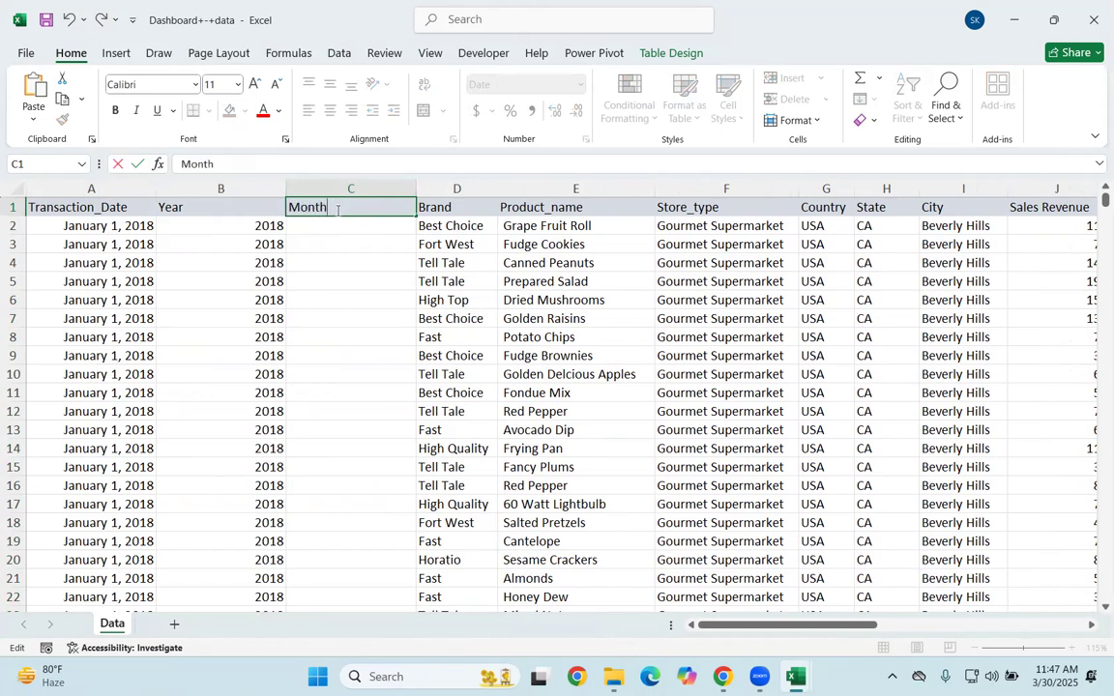
pyautogui.press('Return')
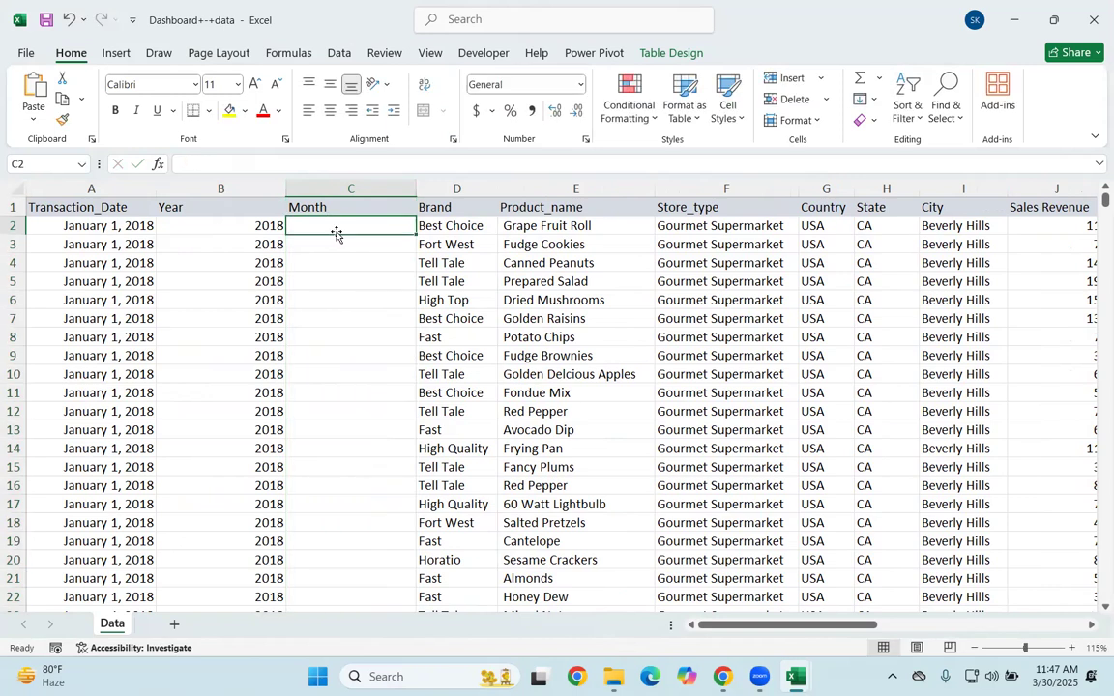
# Step: Fill the Month column with the formula =MONTH([@[Transaction_Date]]) starting in cell C2
pyautogui.write('=Mon')
pyautogui.press('Tab')
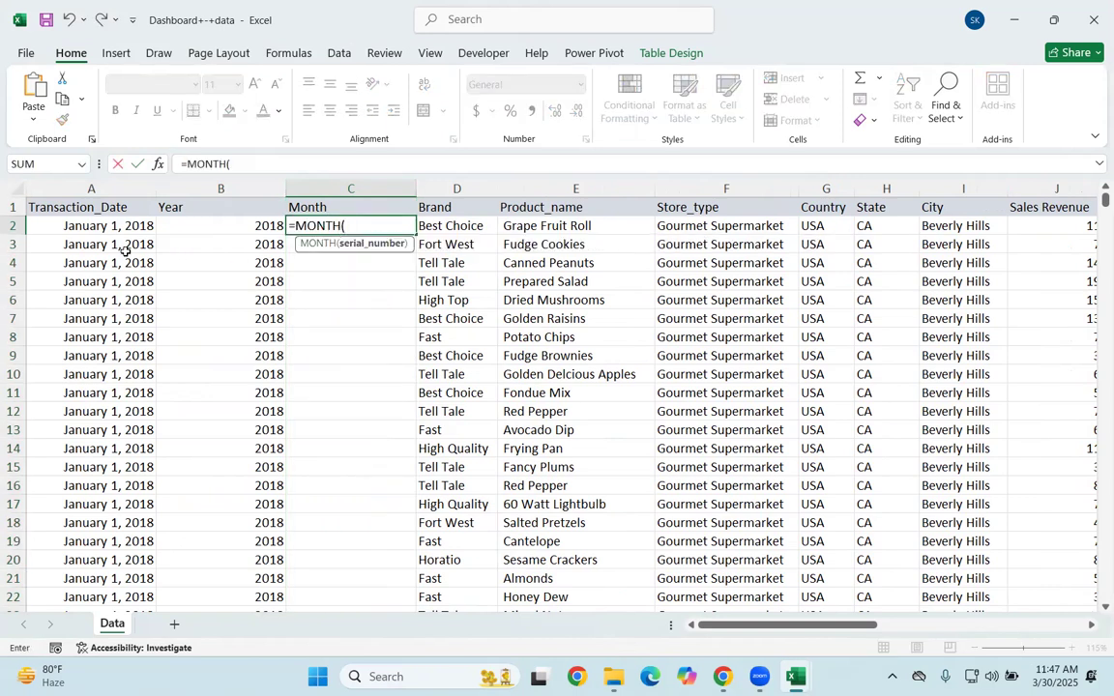
pyautogui.click(94, 227)
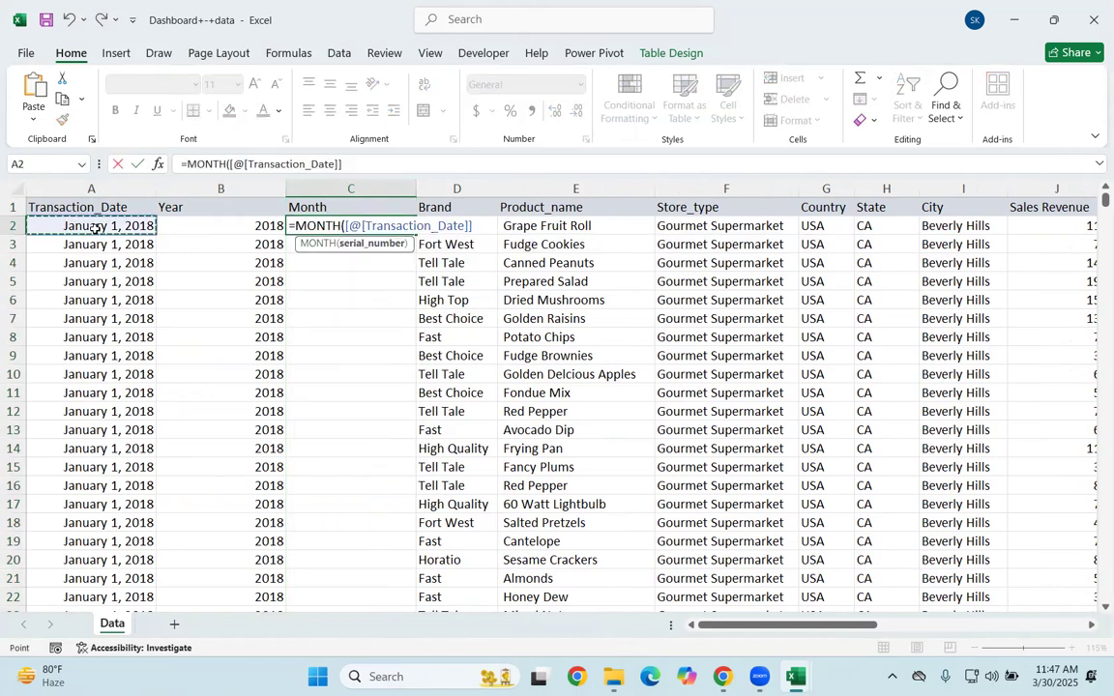
pyautogui.hotkey('ctrl', 'Return')
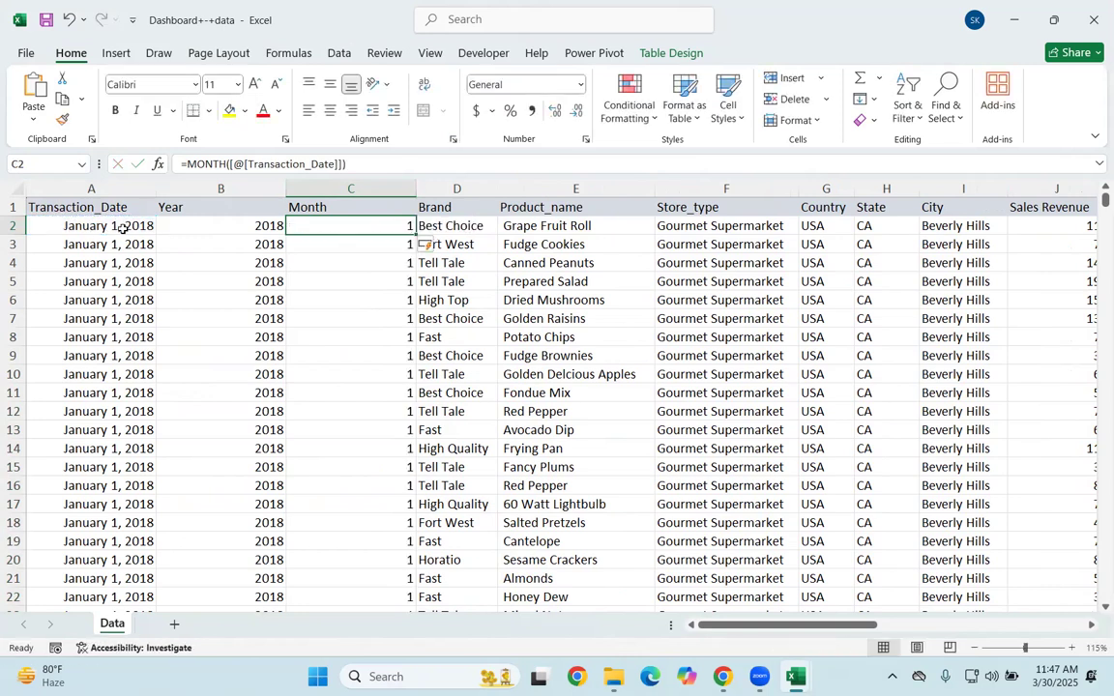
pyautogui.click(380, 468)
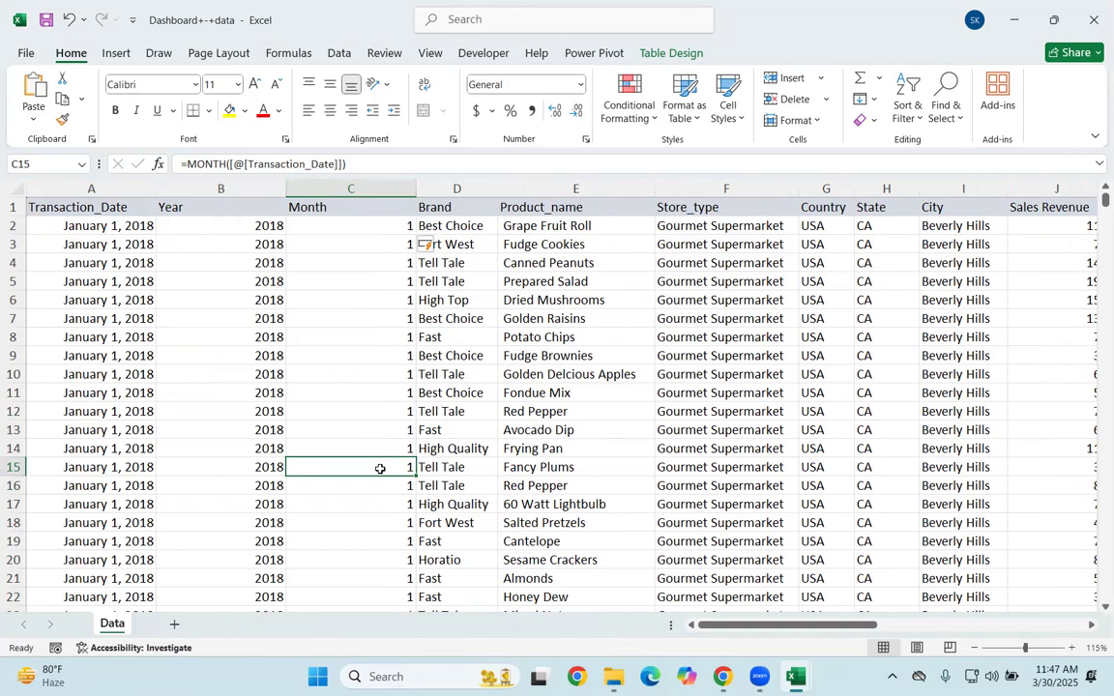
# Step: Insert a PivotTable from the Data table and place it on a new worksheet
pyautogui.click(324, 369)
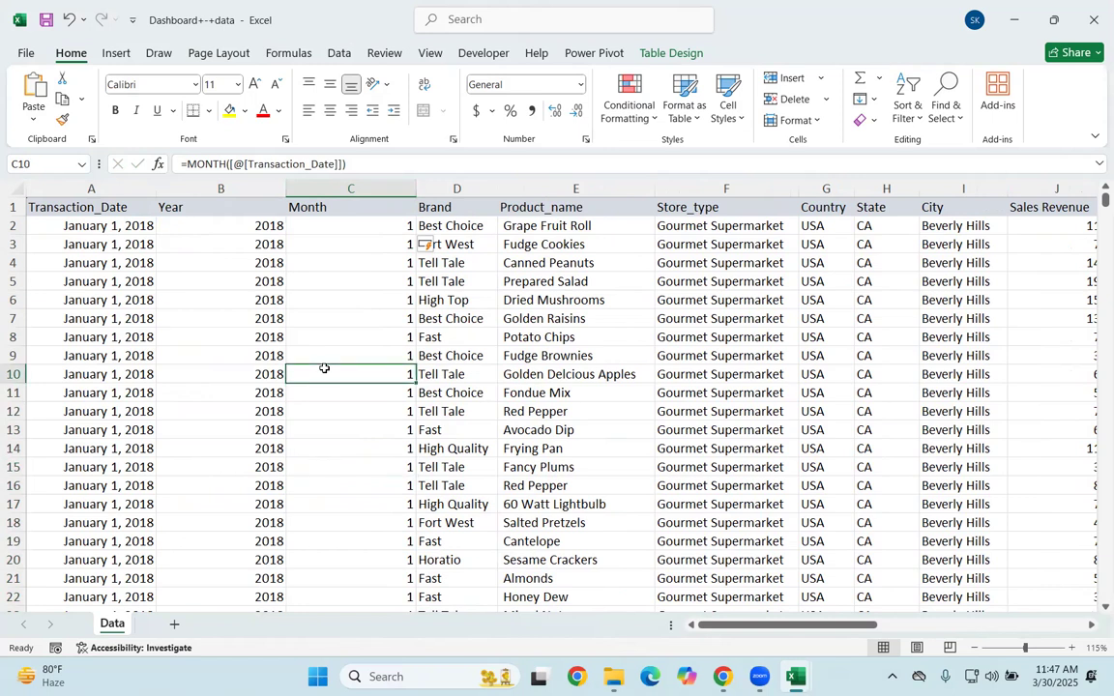
pyautogui.press('alt')
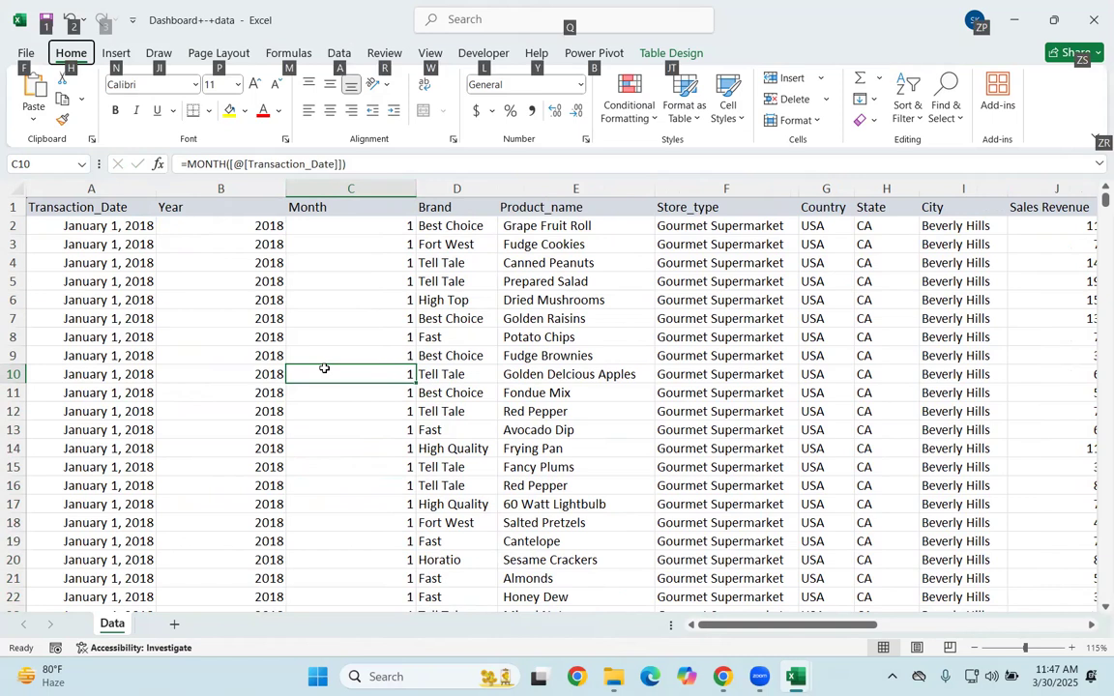
pyautogui.press('n')
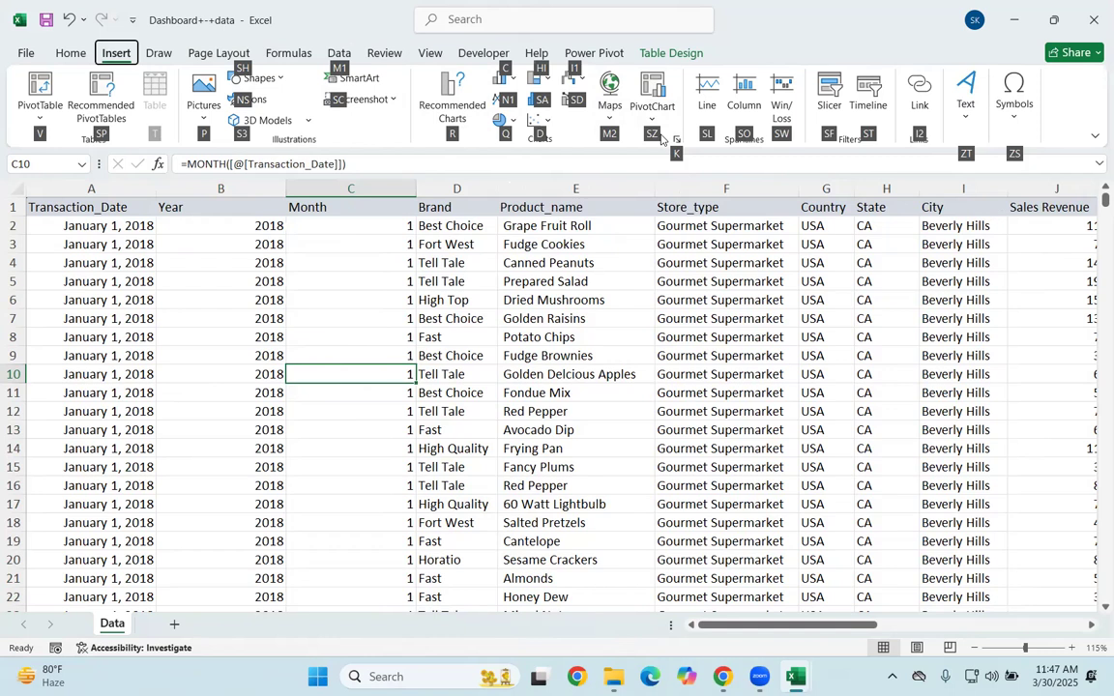
pyautogui.press('v')
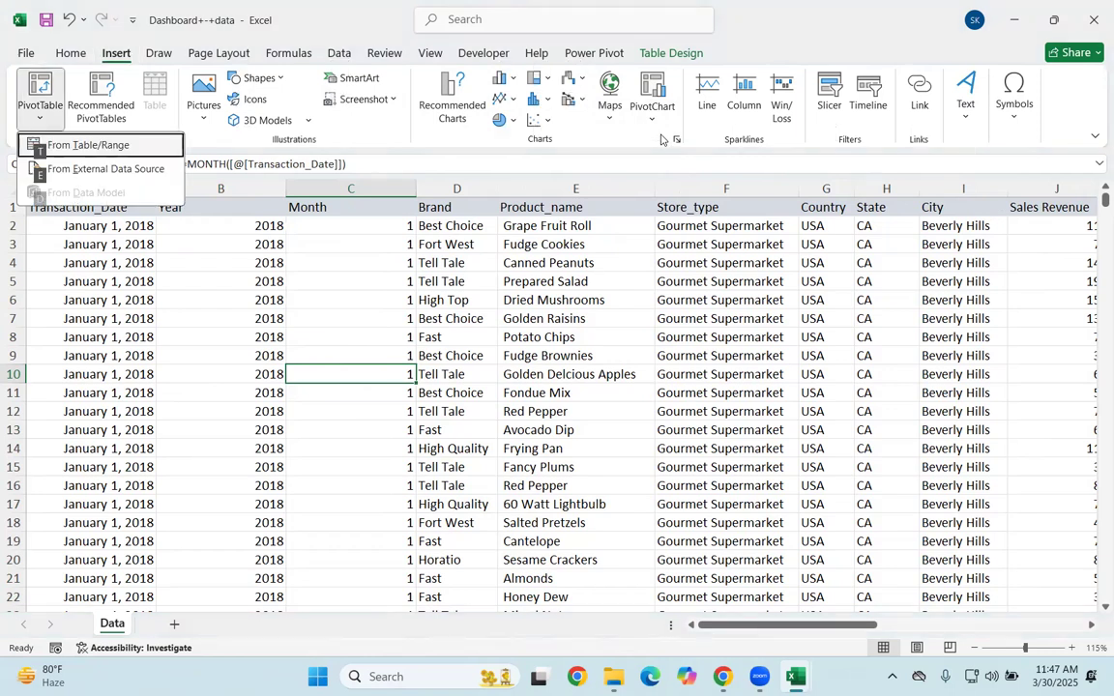
pyautogui.press('t')
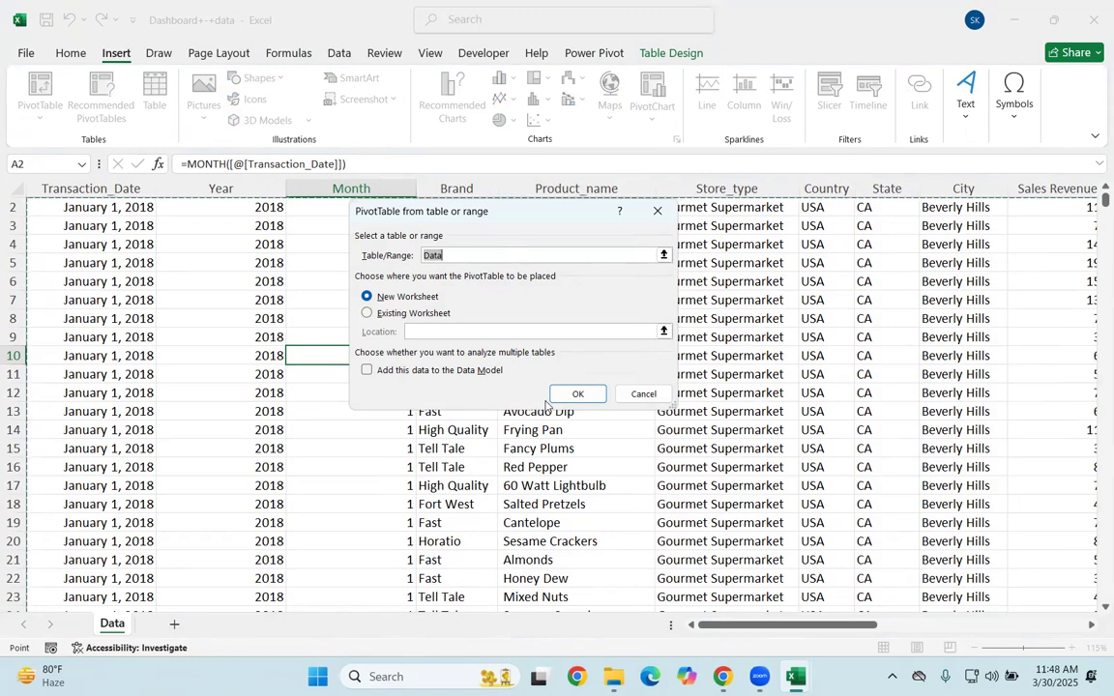
pyautogui.click(366, 313)
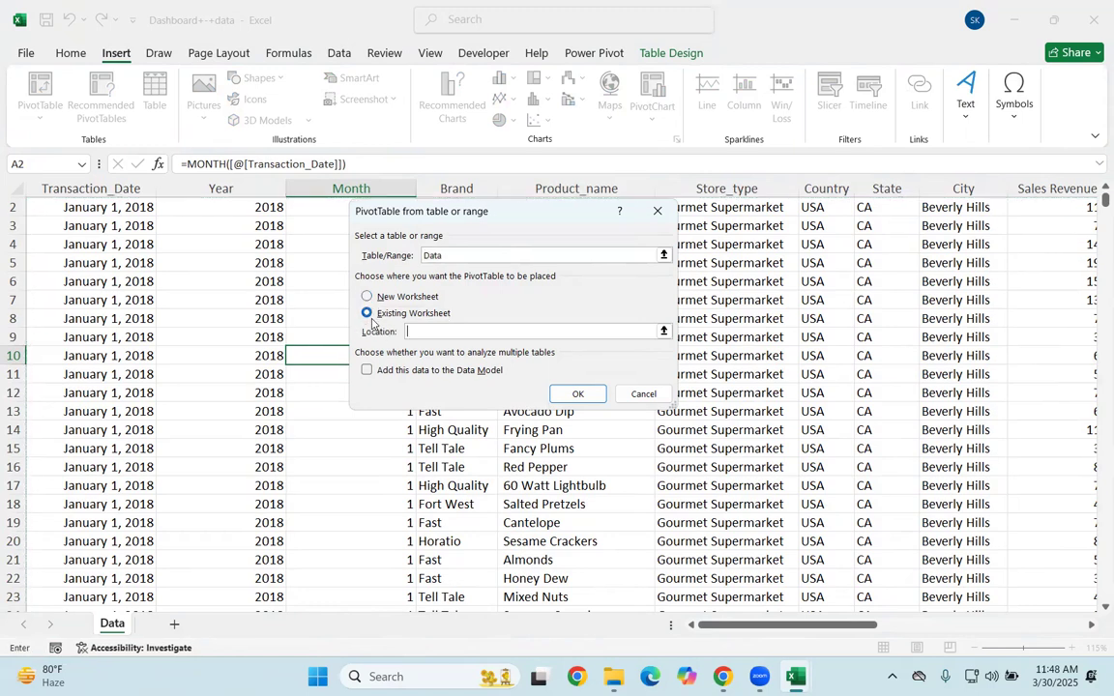
pyautogui.click(379, 299)
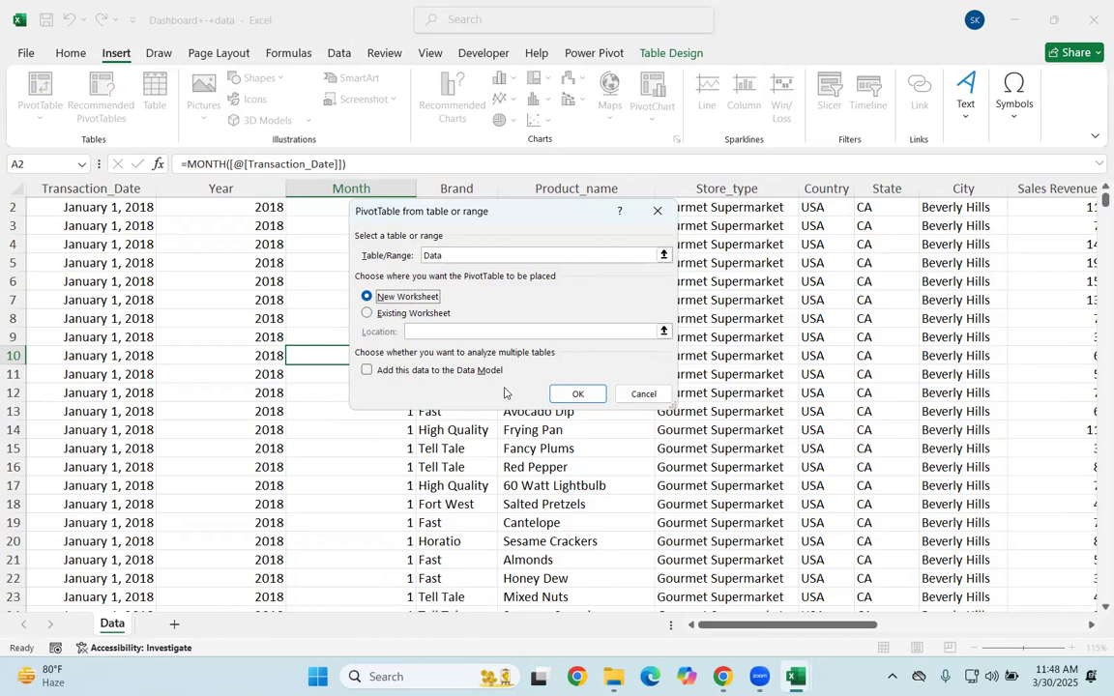
pyautogui.click(583, 398)
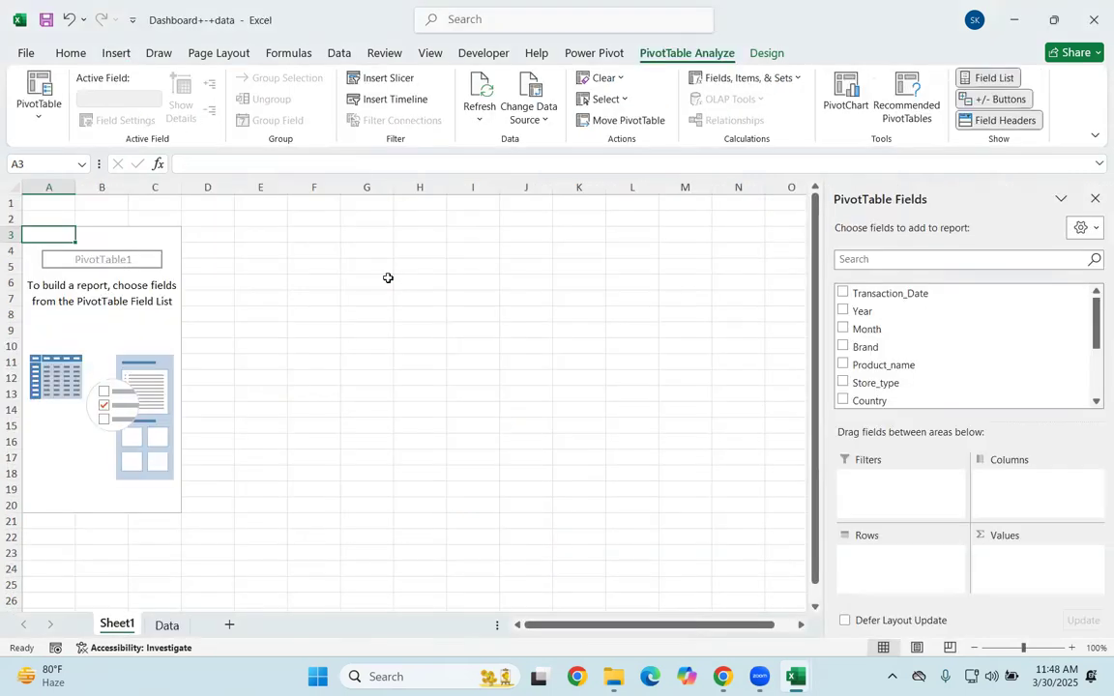
# Step: Delete rows 1 and 2 above the PivotTable on the new worksheet
pyautogui.moveTo(8, 203); pyautogui.dragTo(6, 211)
pyautogui.rightClick(7, 211)
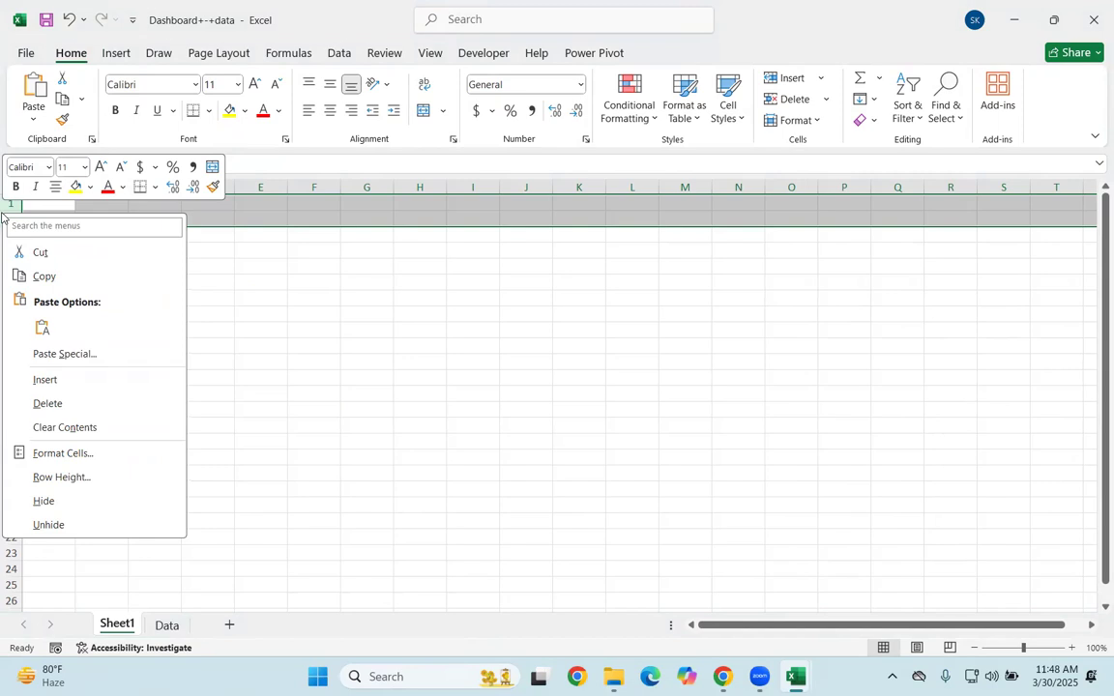
pyautogui.click(87, 406)
pyautogui.click(287, 378)
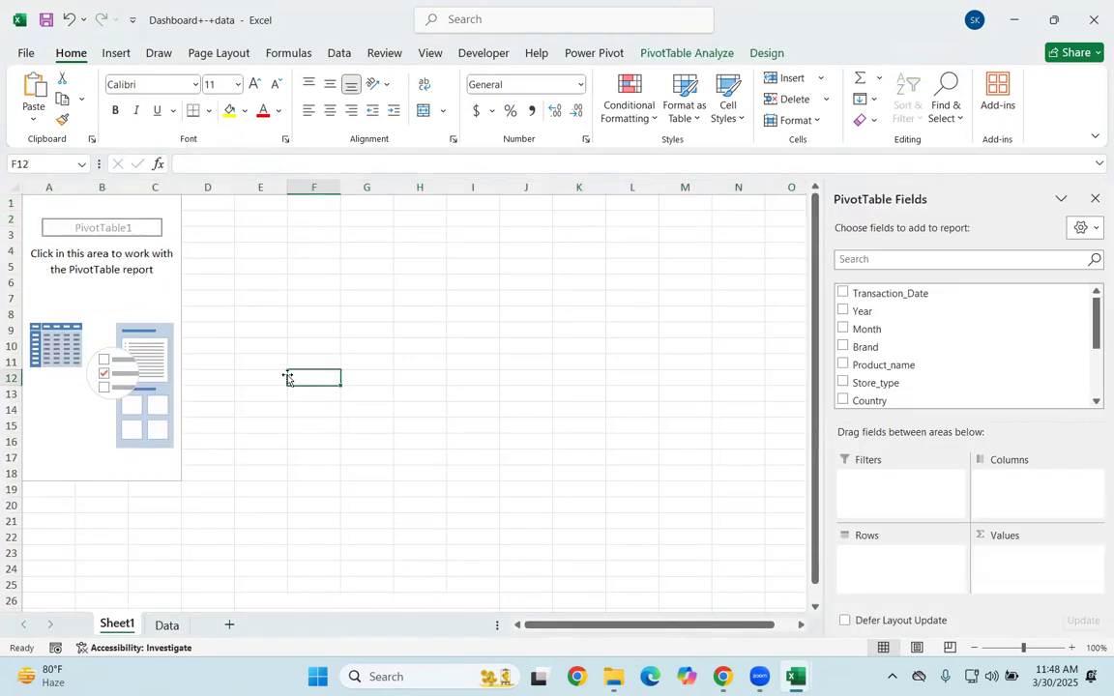
pyautogui.click(90, 308)
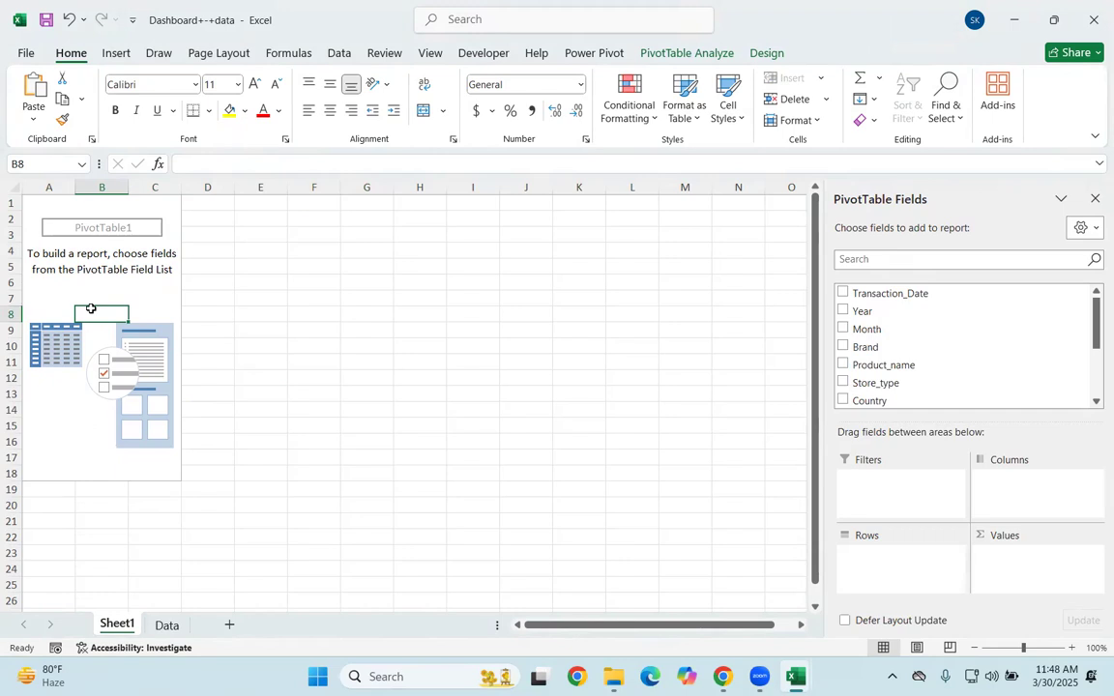
# Step: Undo the last three changes, back to the automatic fill of the Month column
pyautogui.hotkey('ctrl', 'z')
pyautogui.hotkey('ctrl', 'z')
pyautogui.hotkey('ctrl', 'z')
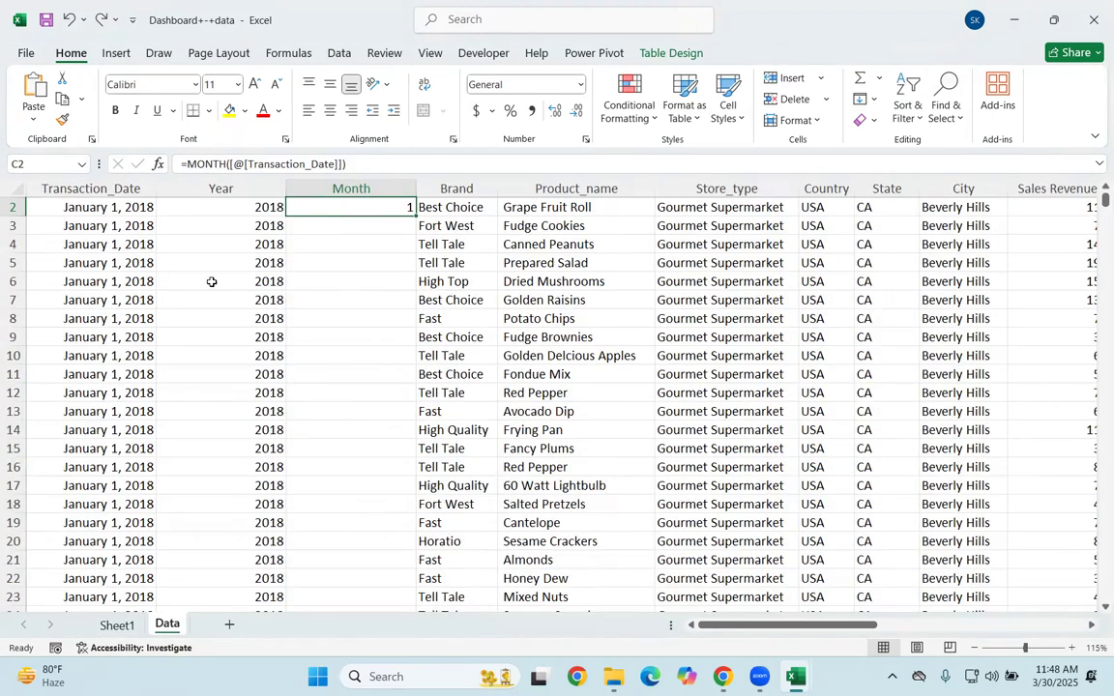
# Step: Fill the MONTH formula from cell C2 down the whole Month column of the Data table
pyautogui.click(211, 281)
pyautogui.click(217, 190)
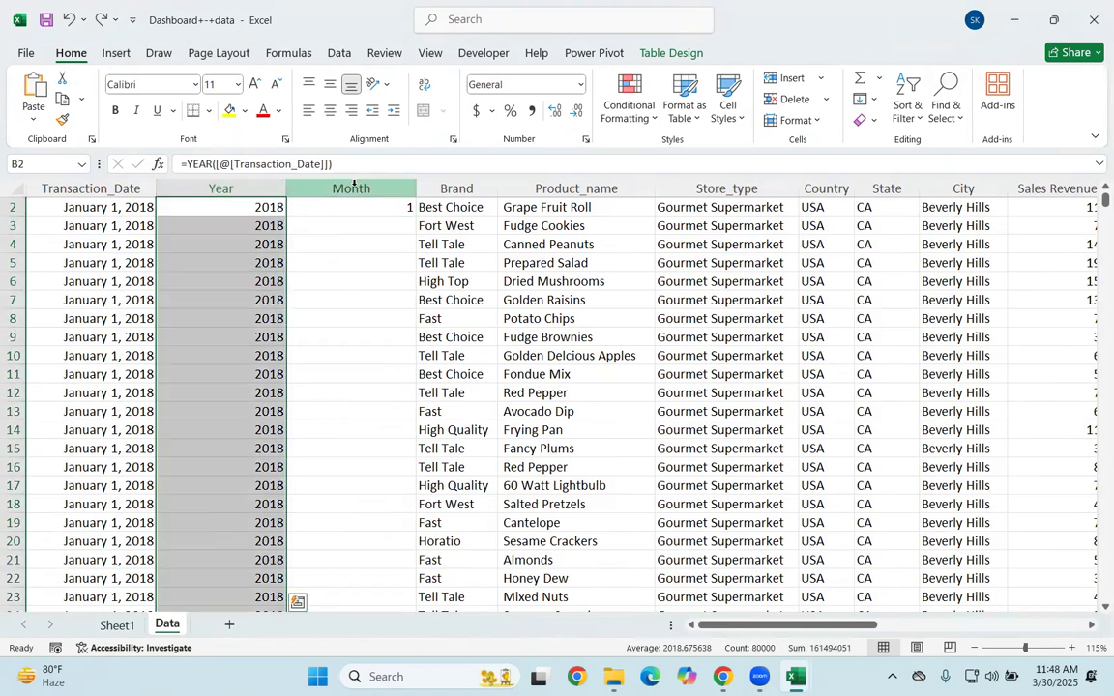
pyautogui.click(355, 187)
pyautogui.click(352, 280)
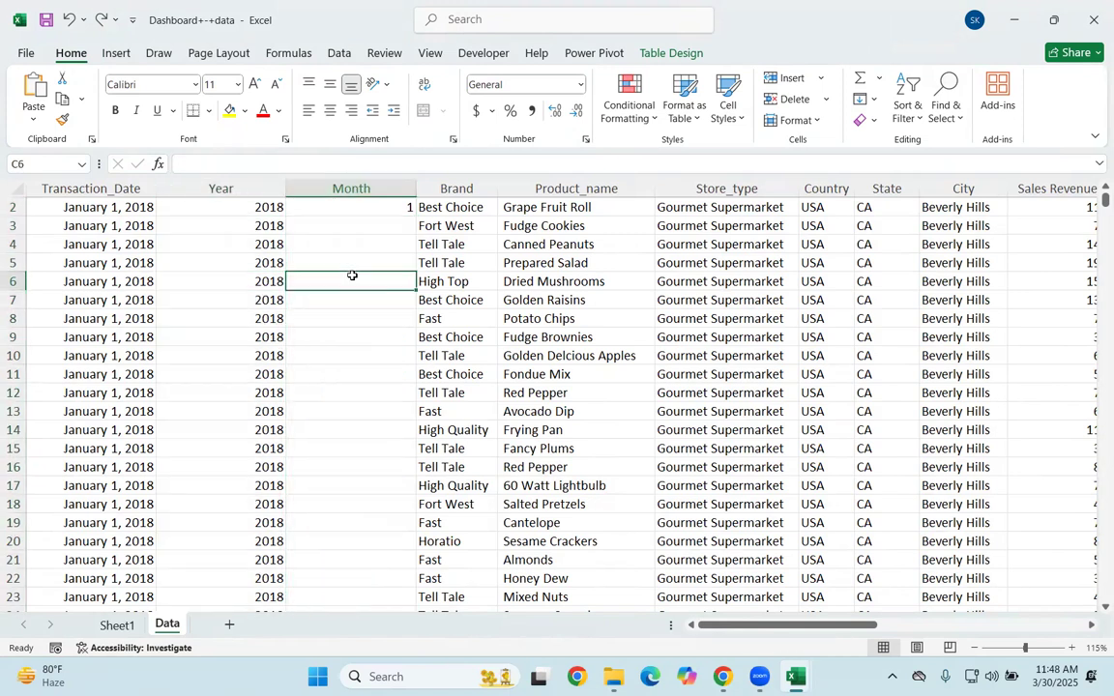
pyautogui.click(373, 207)
pyautogui.doubleClick(413, 215)
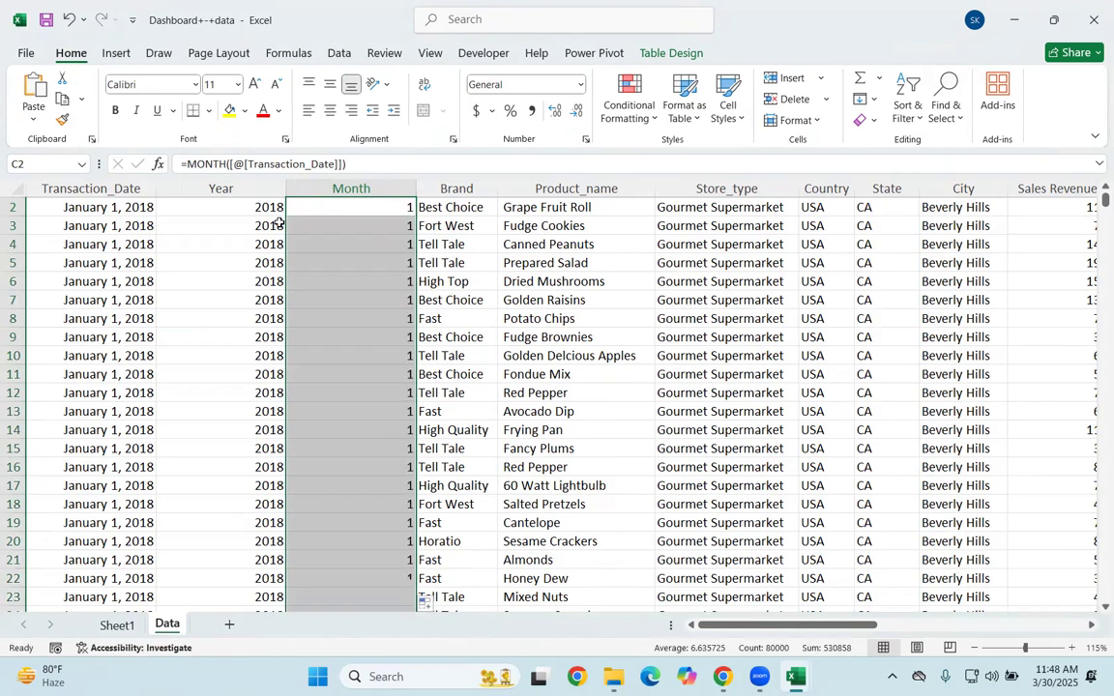
pyautogui.click(221, 229)
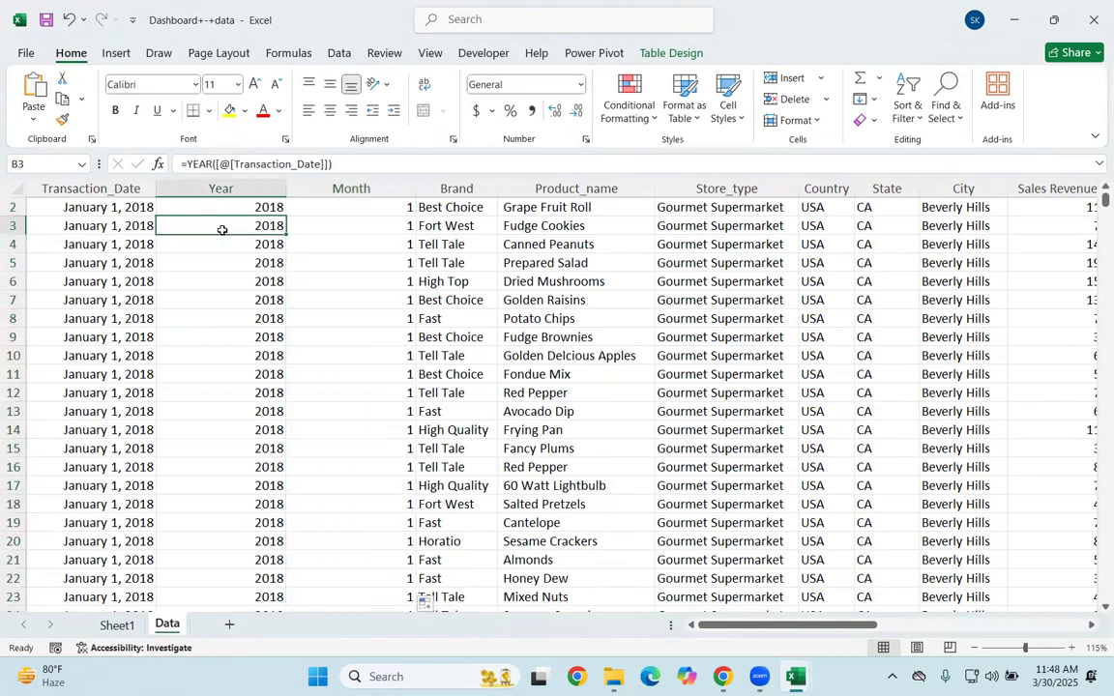
pyautogui.click(345, 224)
pyautogui.press('alt')
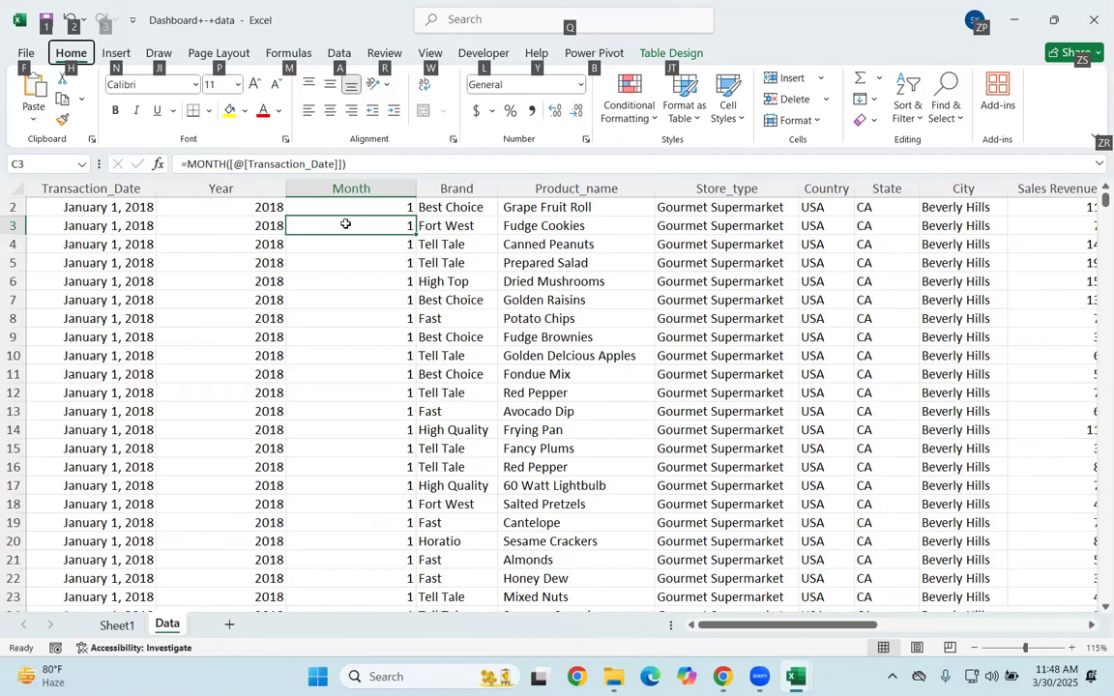
pyautogui.press('Escape')
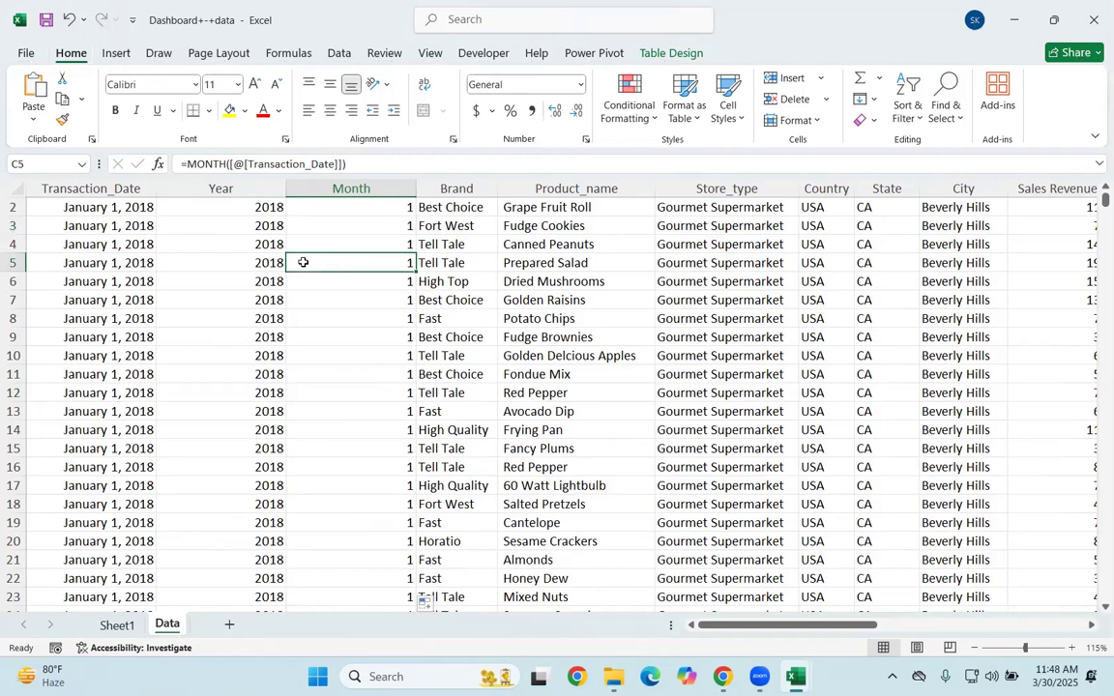
pyautogui.click(271, 264)
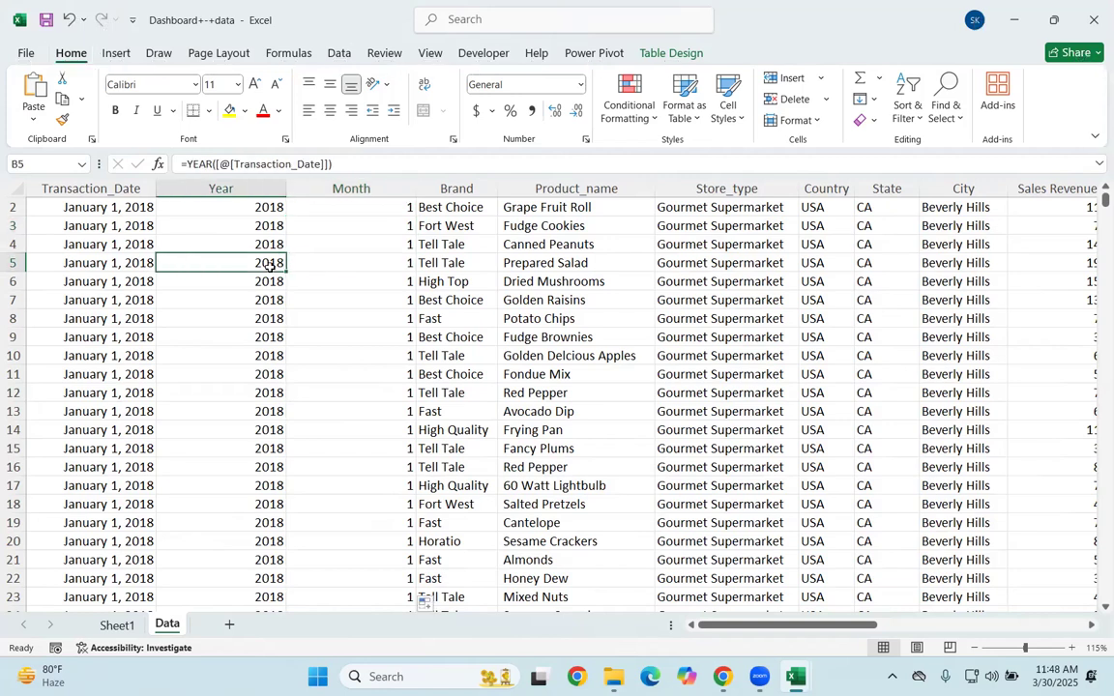
pyautogui.hotkey('ctrl', 'a')
pyautogui.press('alt')
pyautogui.press('n')
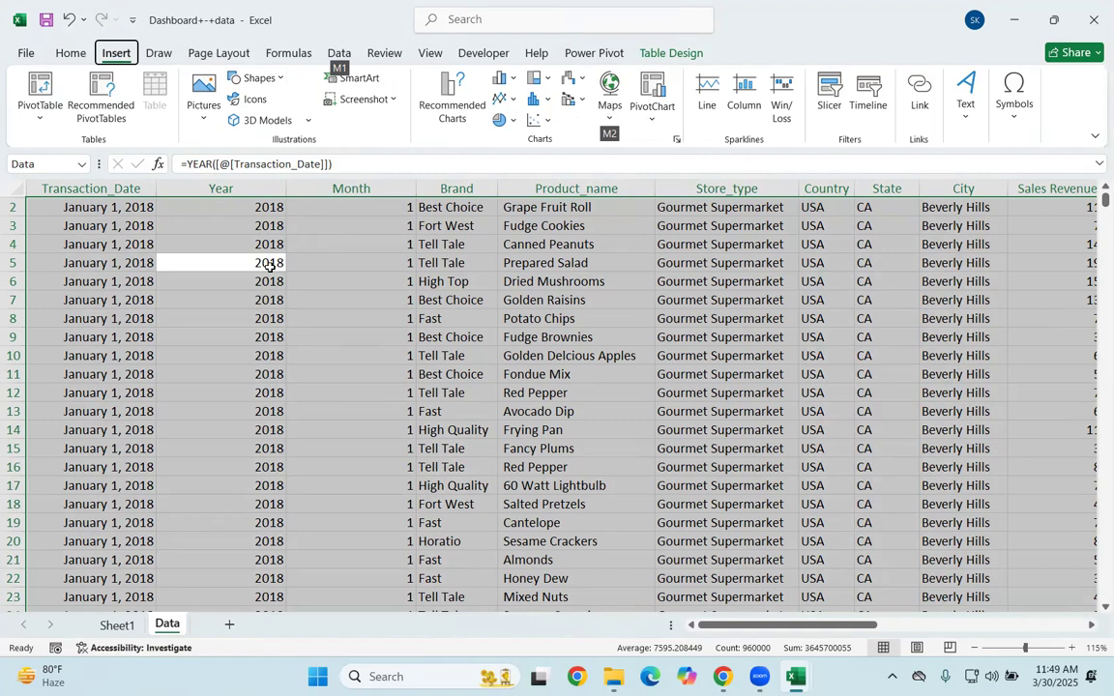
pyautogui.click(361, 350)
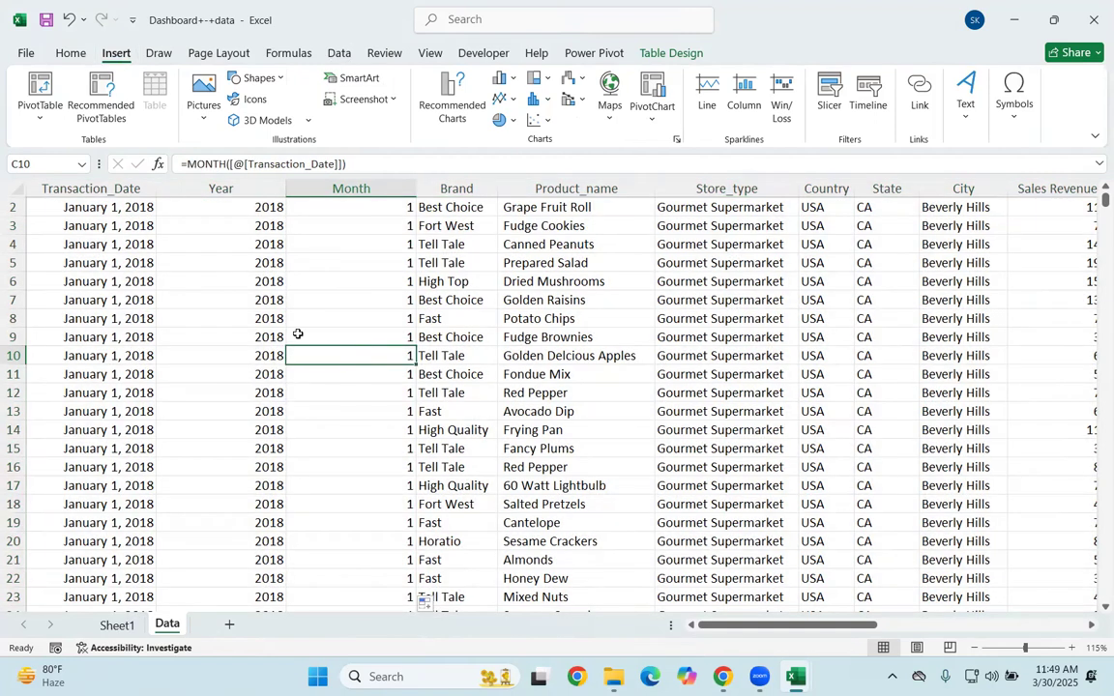
# Step: Insert a PivotTable based on the whole Data table and place it on a new worksheet
pyautogui.hotkey('ctrl', 'a')
pyautogui.press('alt')
pyautogui.press('n')
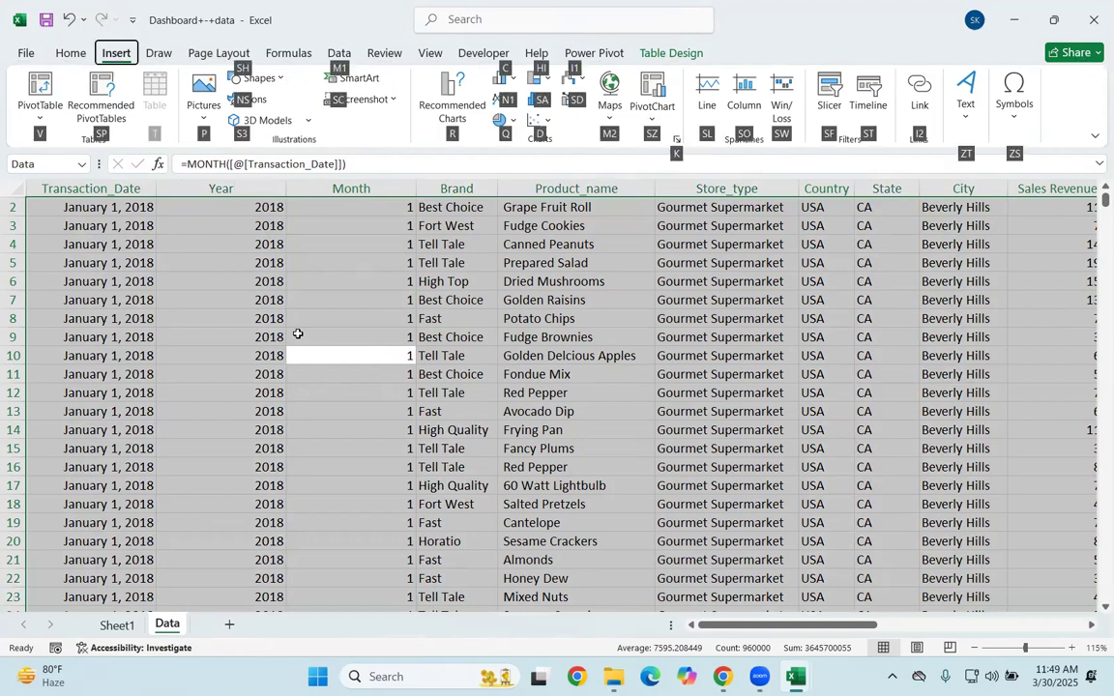
pyautogui.press('v')
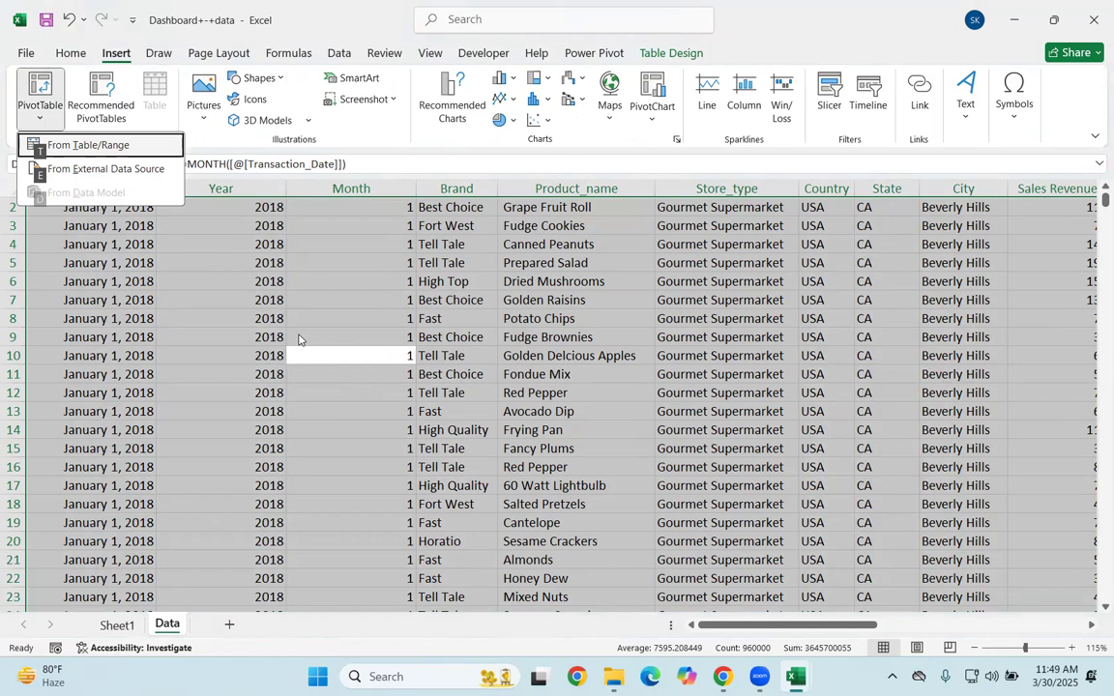
pyautogui.press('t')
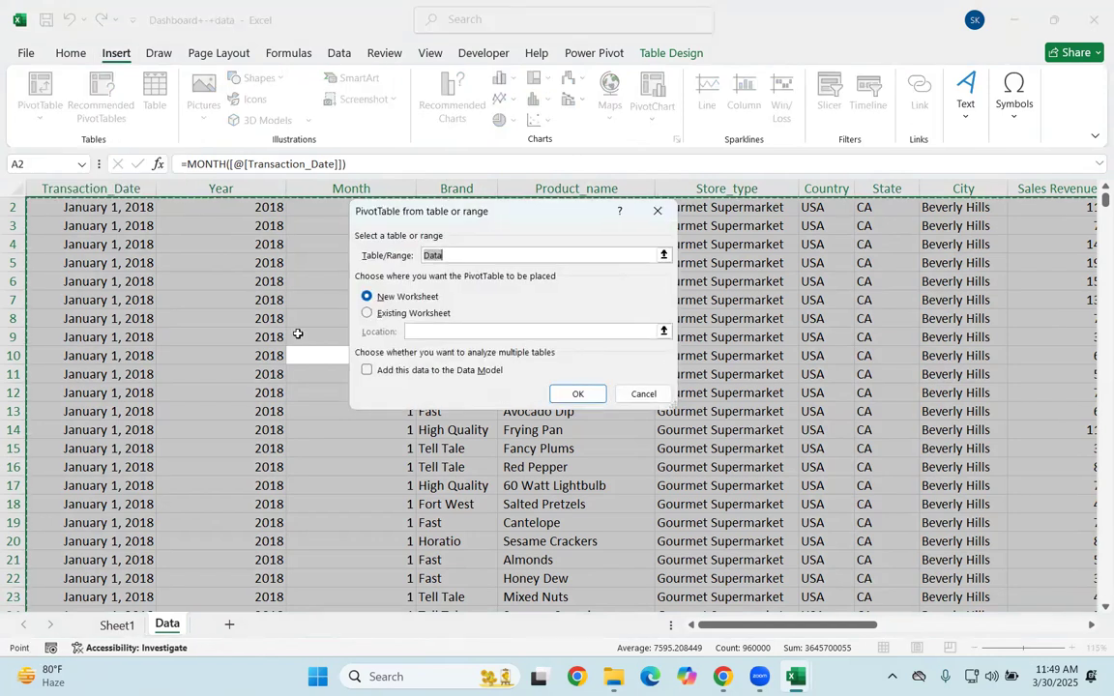
pyautogui.press('Return')
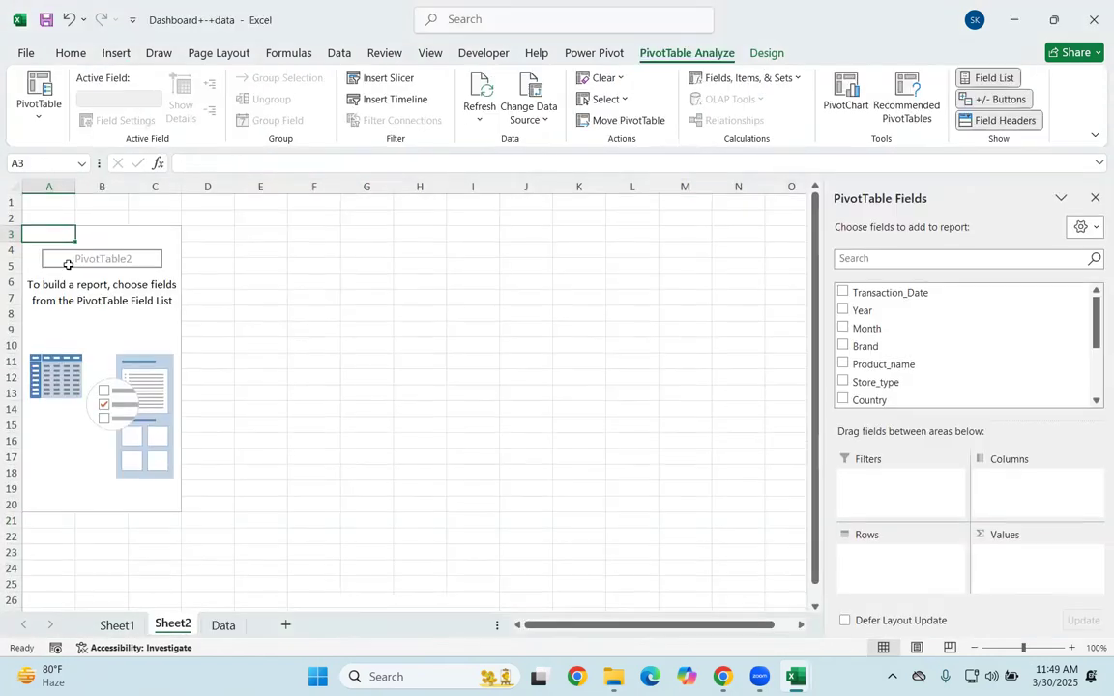
# Step: Delete rows 1 and 2 above the PivotTable on Sheet2 and select a cell inside the PivotTable
pyautogui.moveTo(11, 200); pyautogui.dragTo(5, 215)
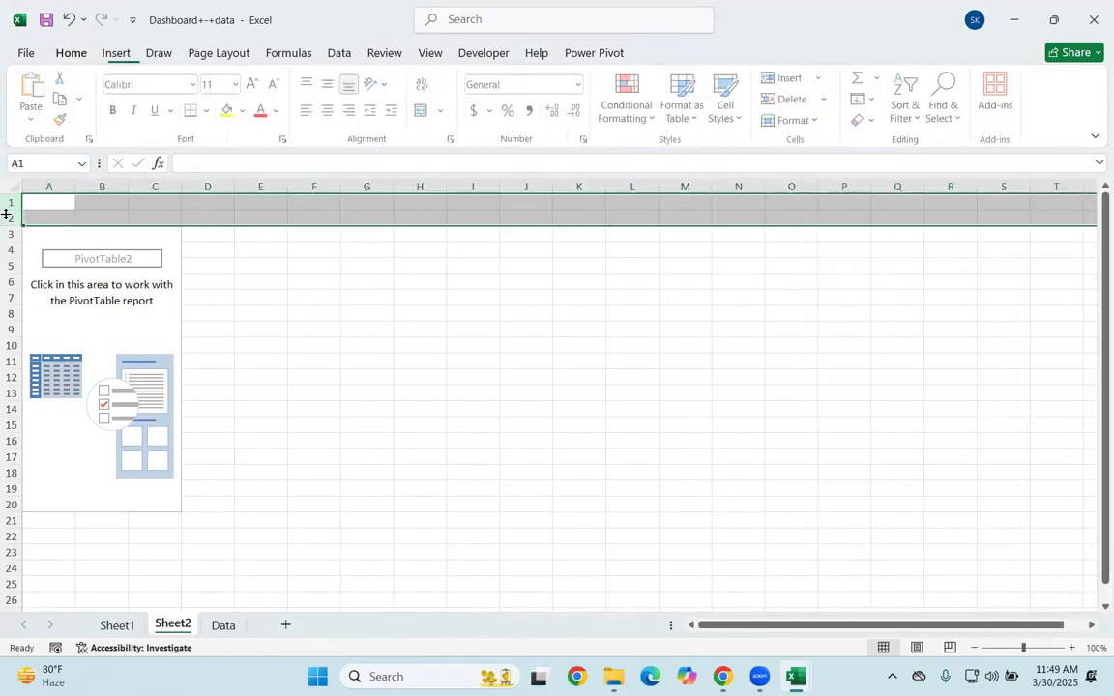
pyautogui.rightClick(3, 217)
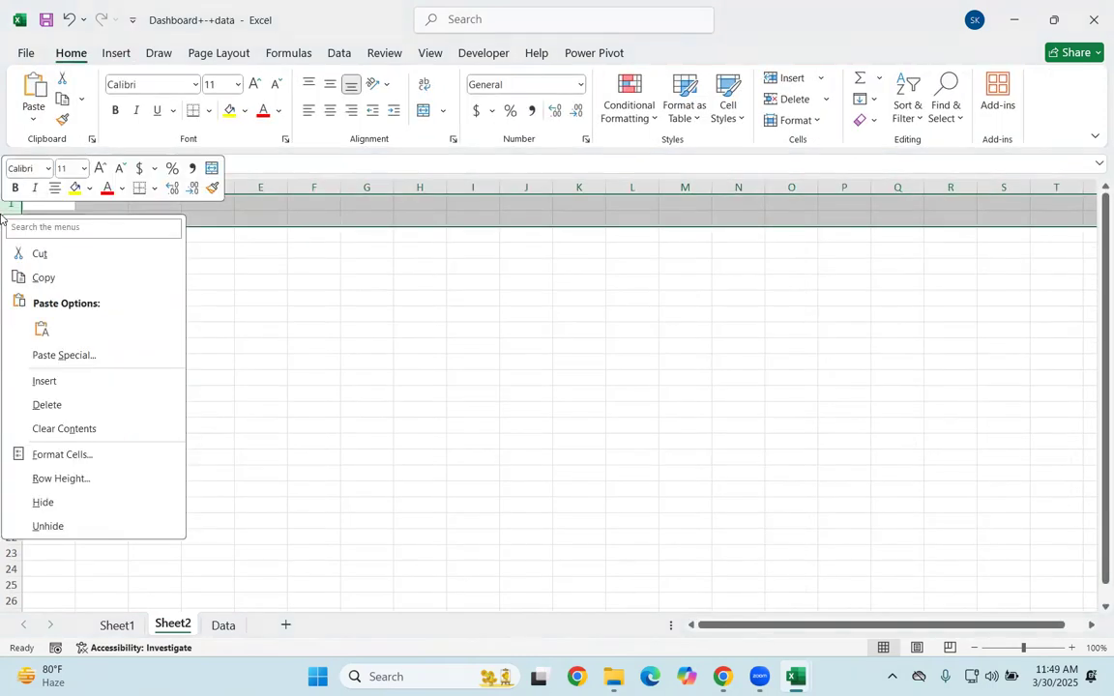
pyautogui.click(47, 404)
pyautogui.click(110, 297)
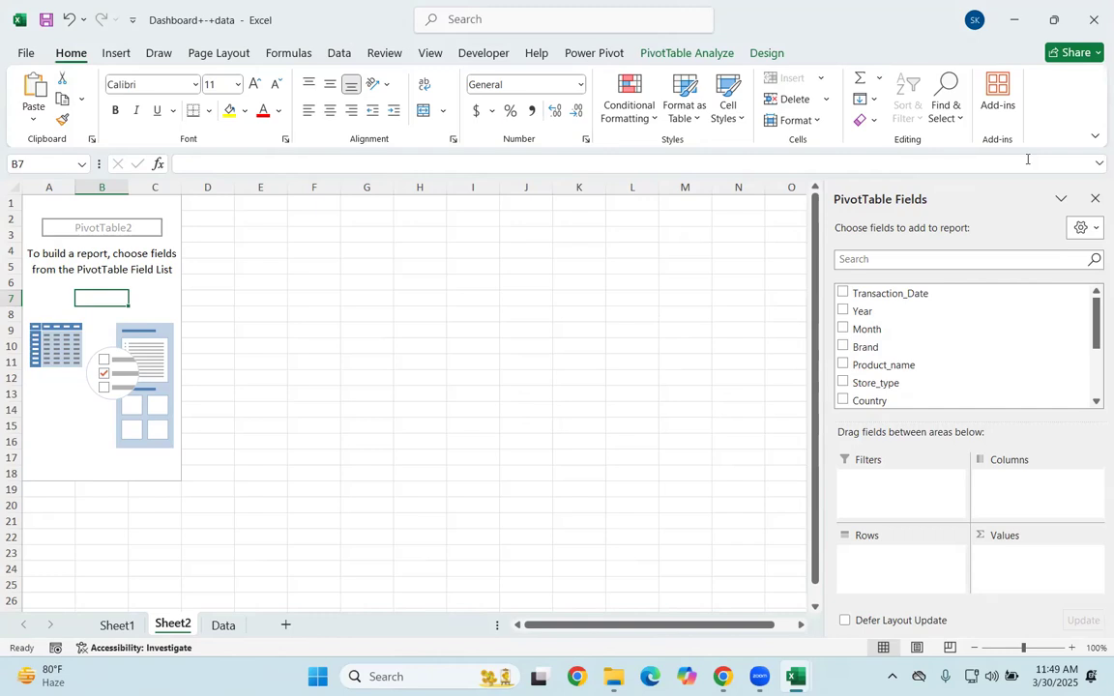
# Step: Switch the window to full-screen mode and reveal the PivotTable analysis commands temporarily
pyautogui.click(1094, 138)
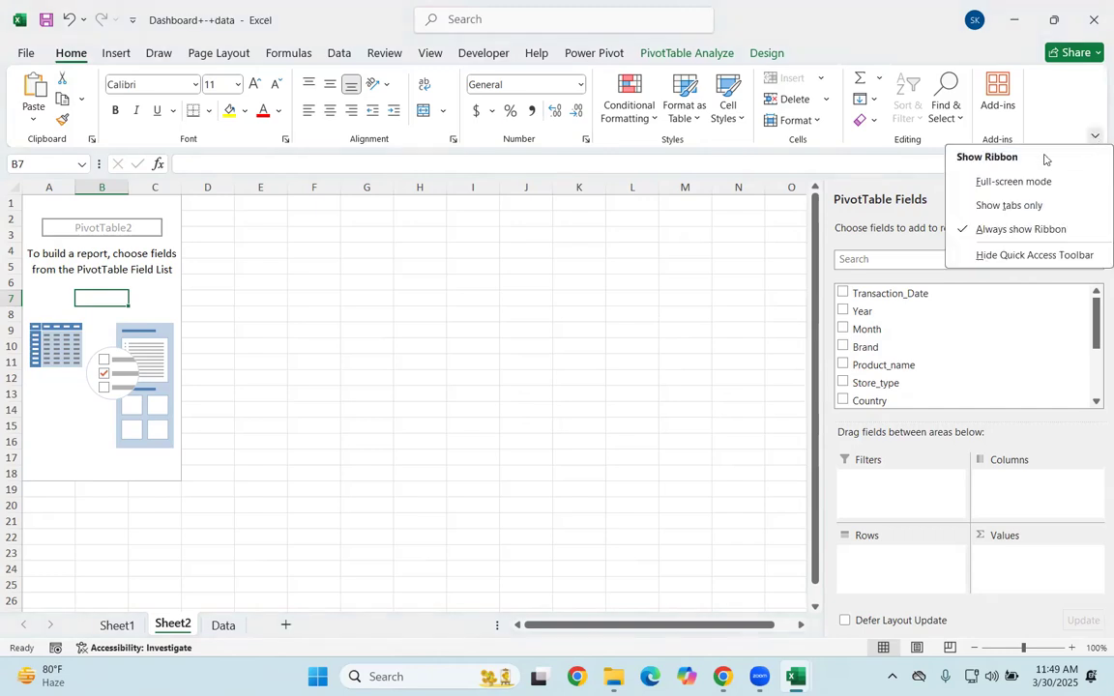
pyautogui.click(984, 182)
pyautogui.click(634, 280)
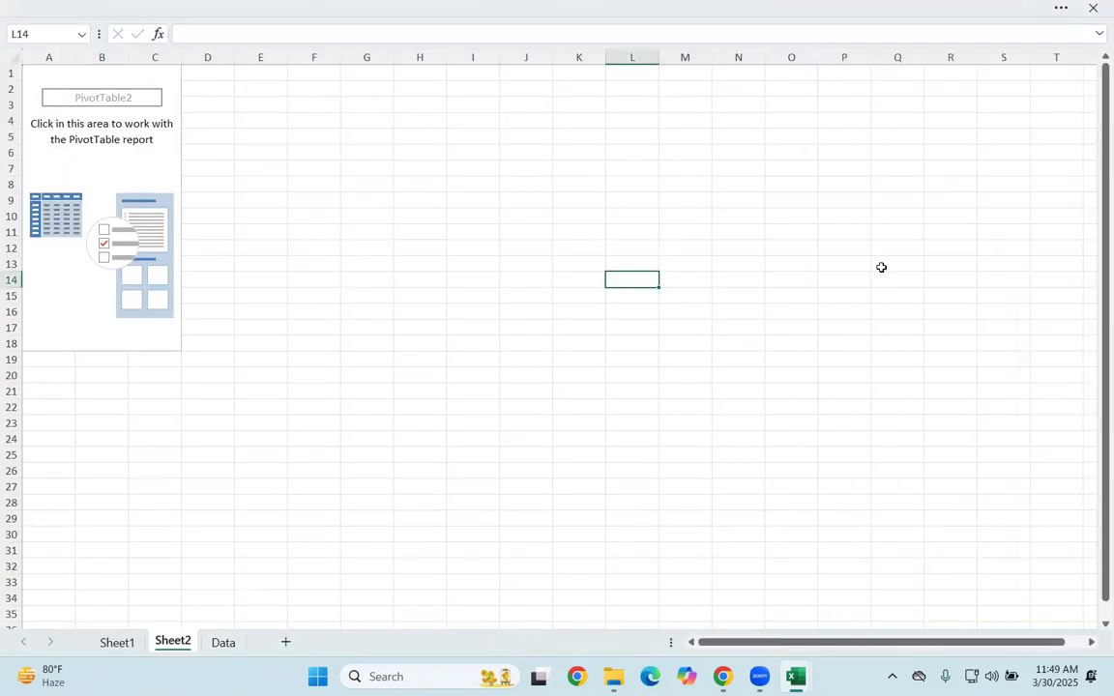
pyautogui.click(155, 169)
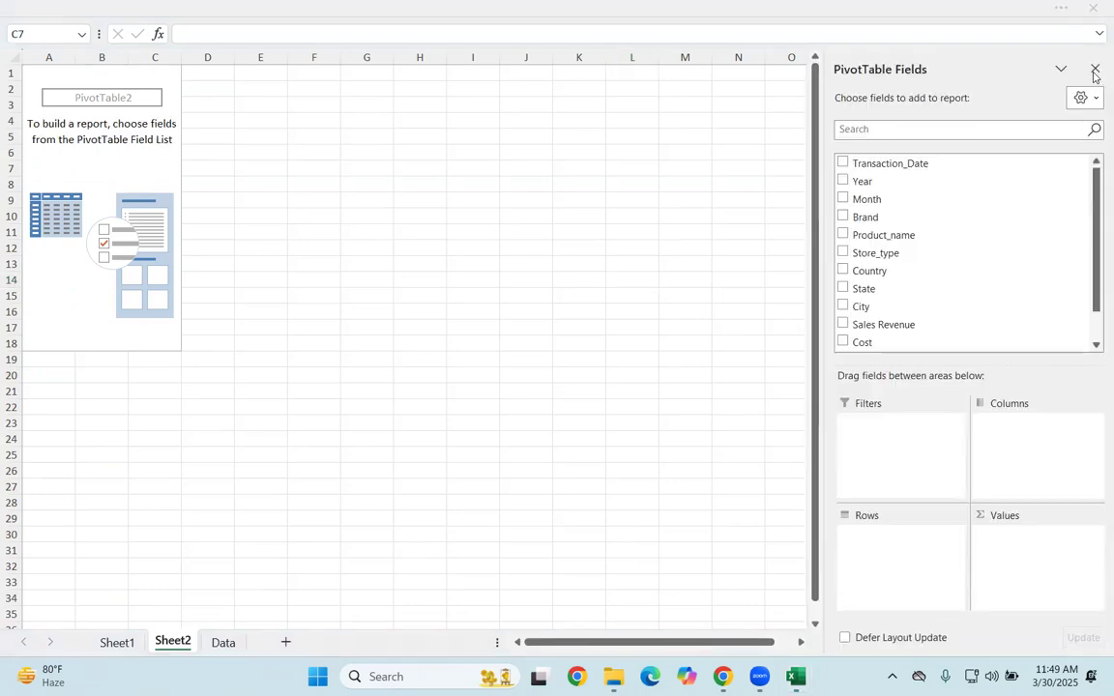
pyautogui.click(94, 154)
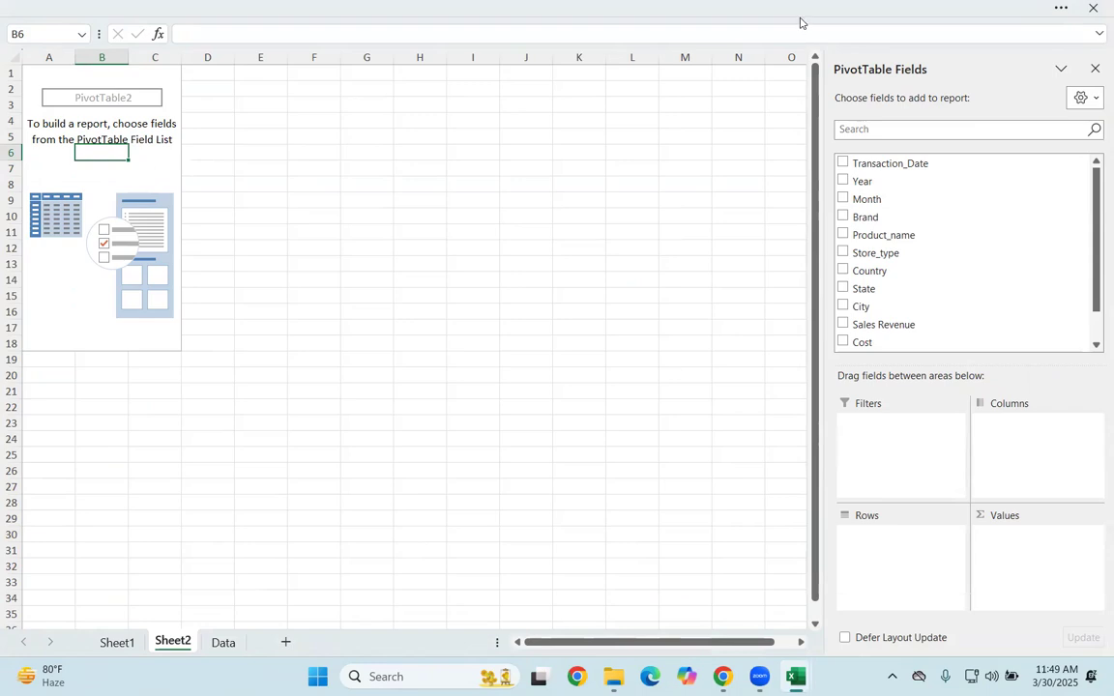
pyautogui.click(1061, 8)
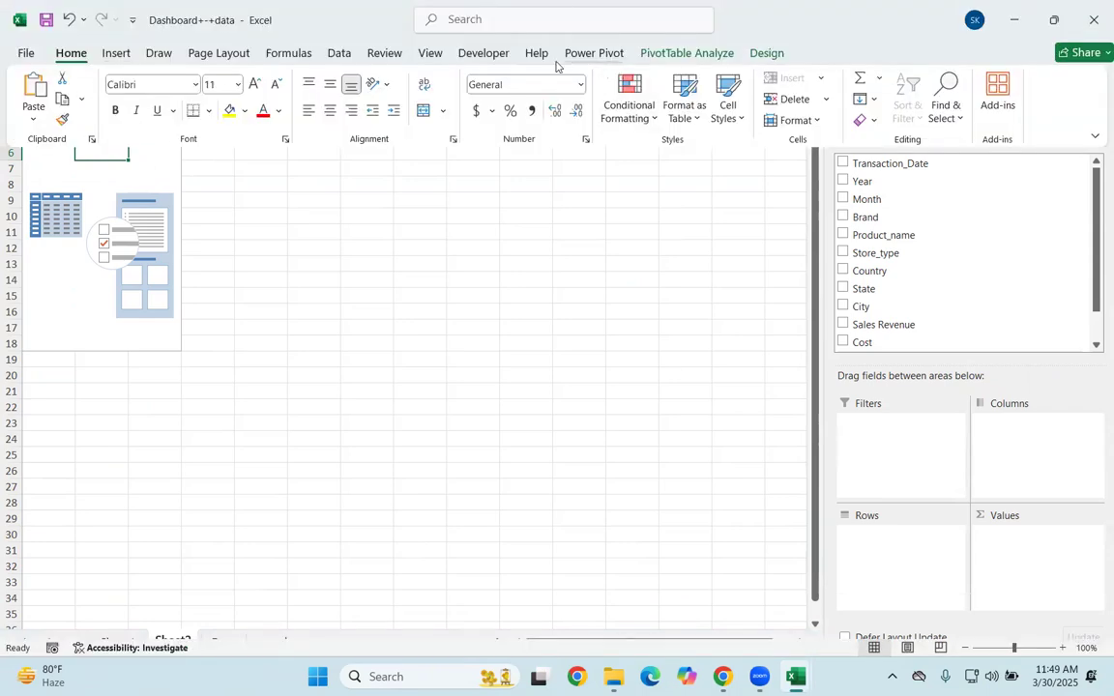
pyautogui.click(656, 58)
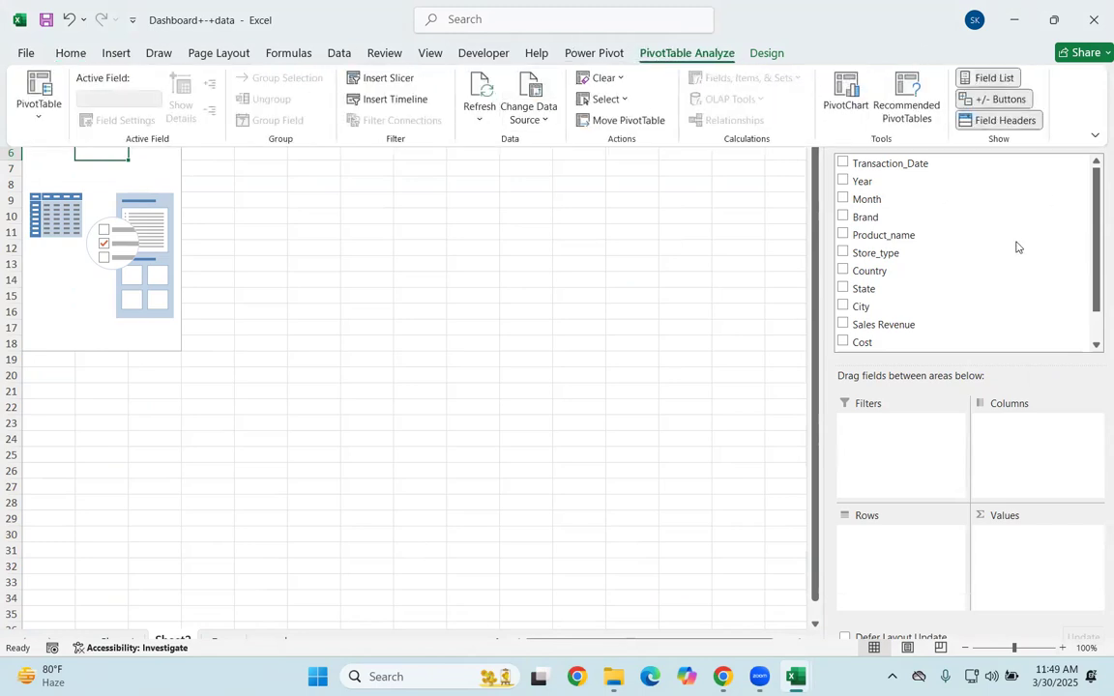
pyautogui.click(519, 310)
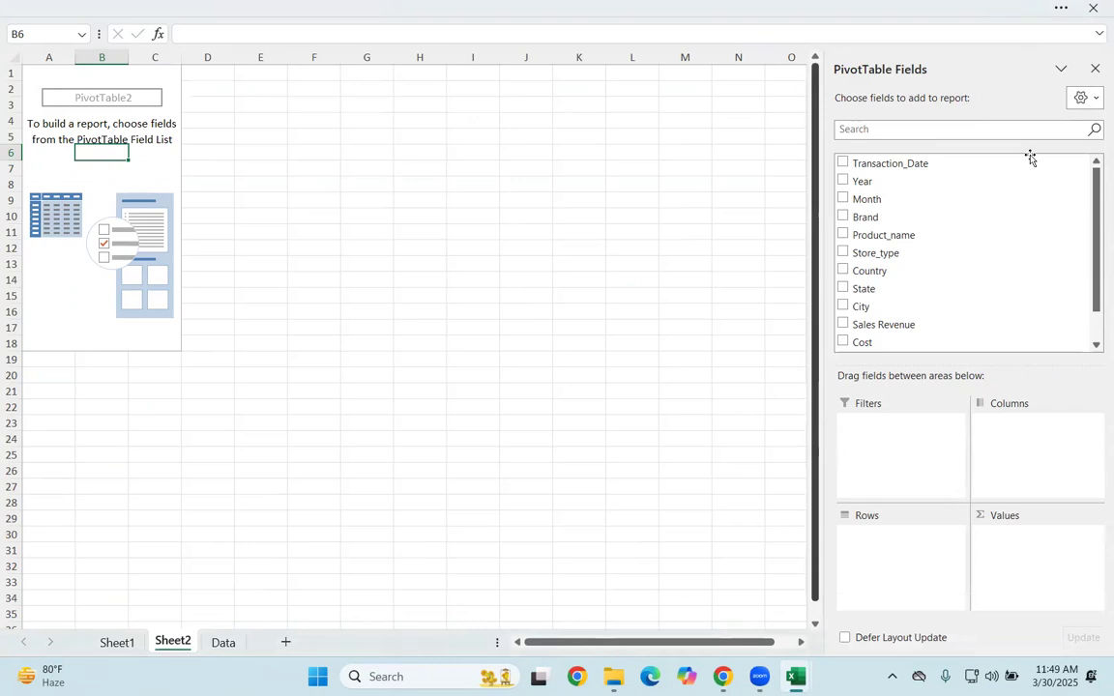
# Step: Close the PivotTable field list and cancel closing the workbook
pyautogui.click(1095, 69)
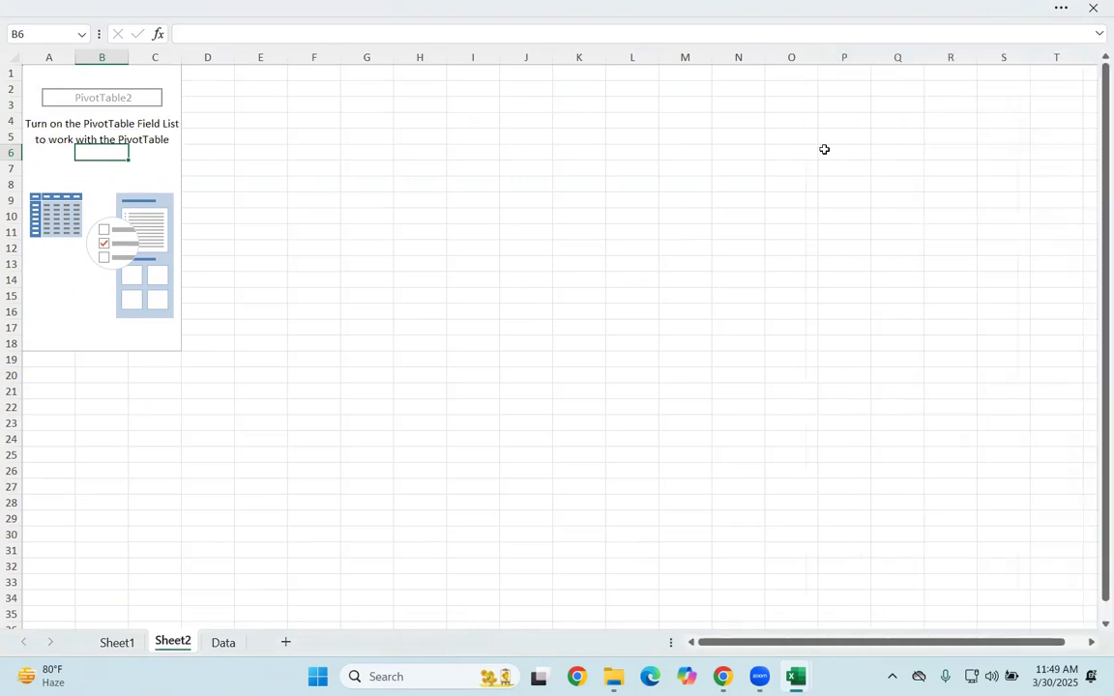
pyautogui.click(34, 325)
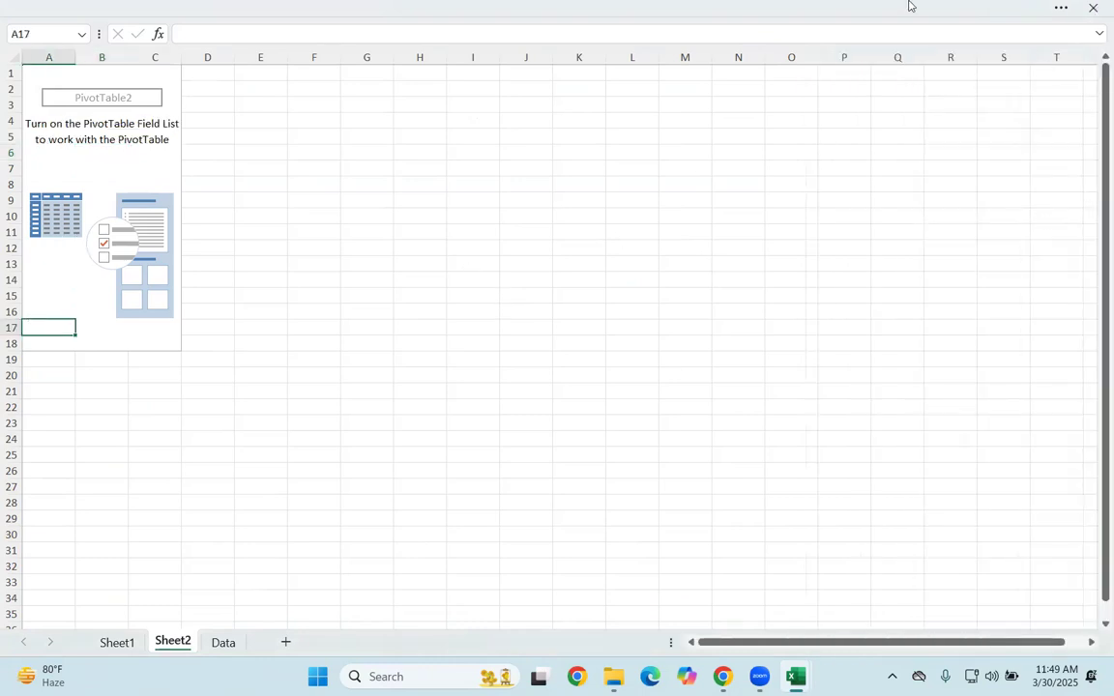
pyautogui.click(1092, 7)
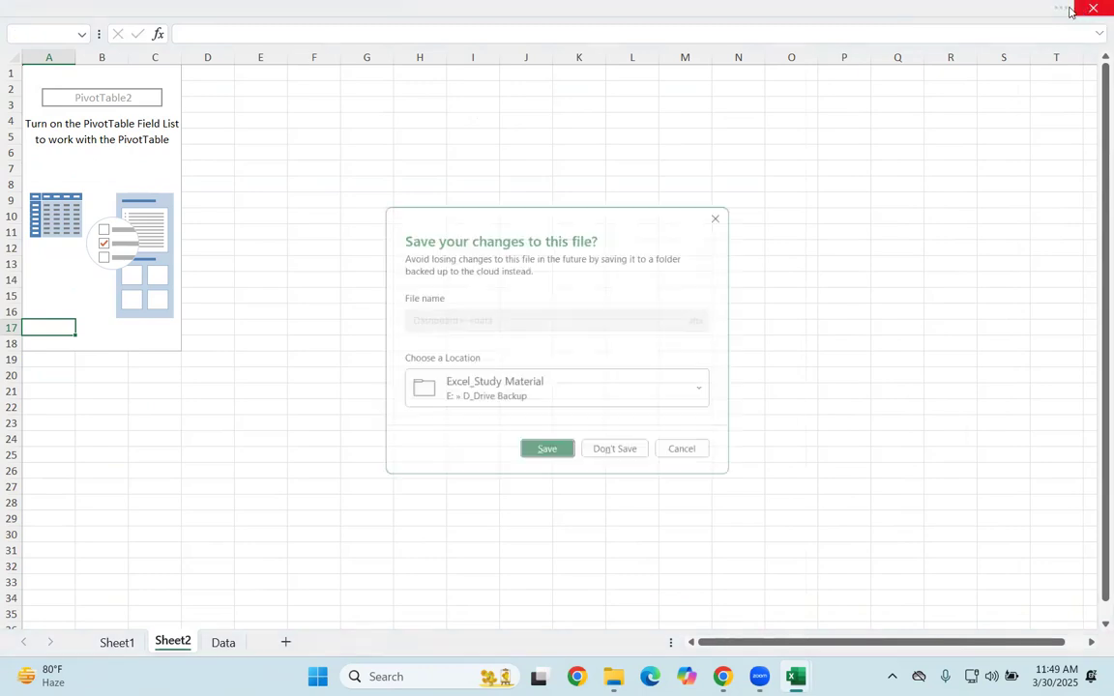
pyautogui.click(684, 457)
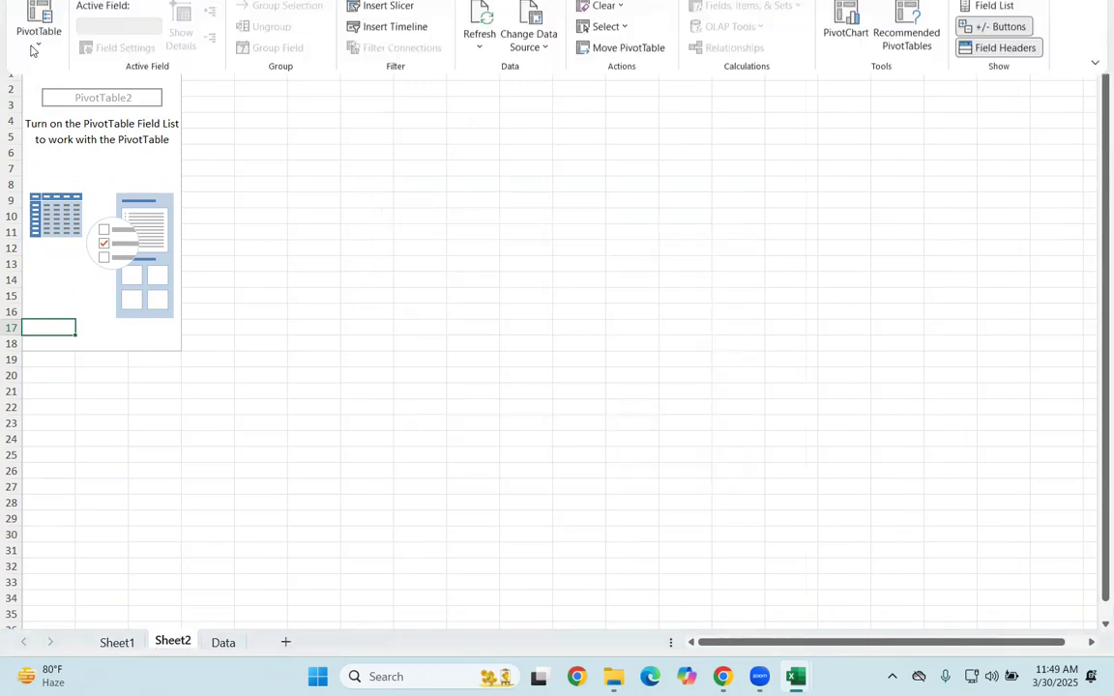
# Step: Leave full-screen mode by setting the ribbon to show tabs only
pyautogui.click(70, 53)
pyautogui.click(104, 169)
pyautogui.click(101, 168)
pyautogui.click(1045, 5)
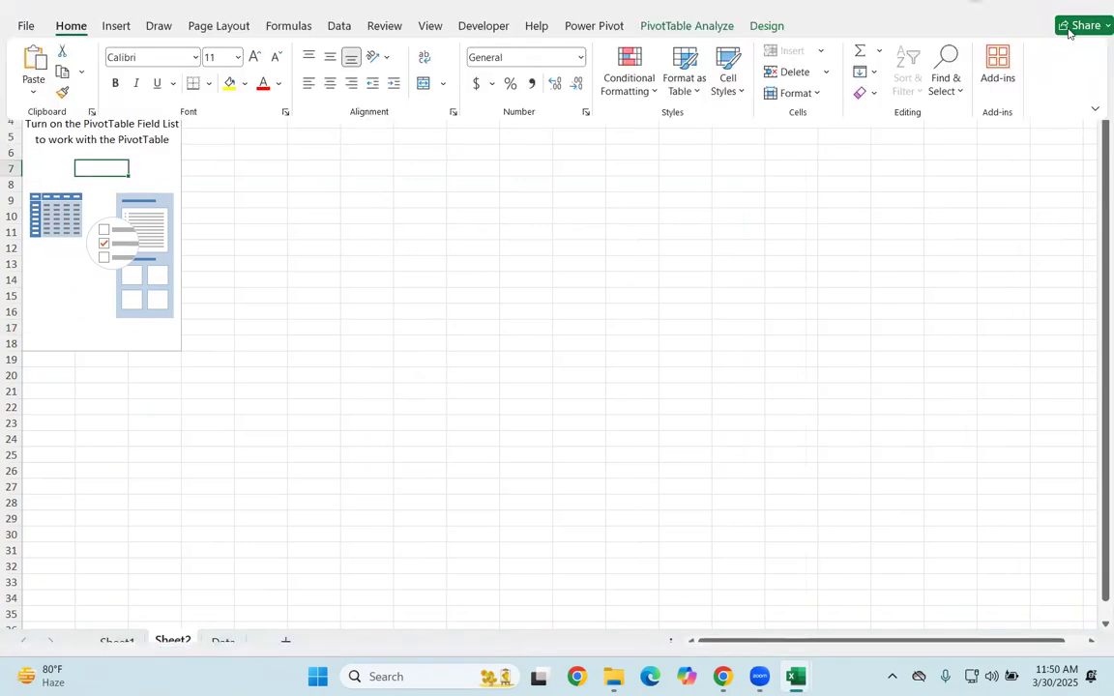
pyautogui.click(1095, 136)
pyautogui.click(1005, 205)
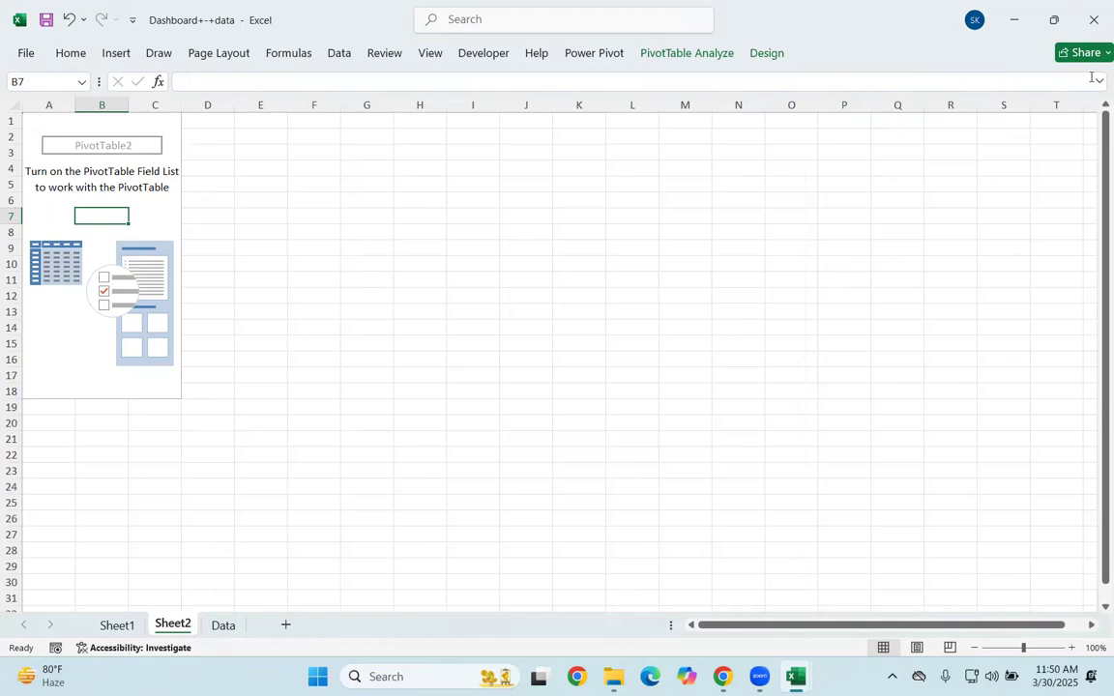
# Step: Expand the formula bar and set the ribbon to always show
pyautogui.click(1099, 81)
pyautogui.click(26, 52)
pyautogui.click(61, 64)
pyautogui.click(71, 54)
pyautogui.click(1094, 136)
pyautogui.click(987, 227)
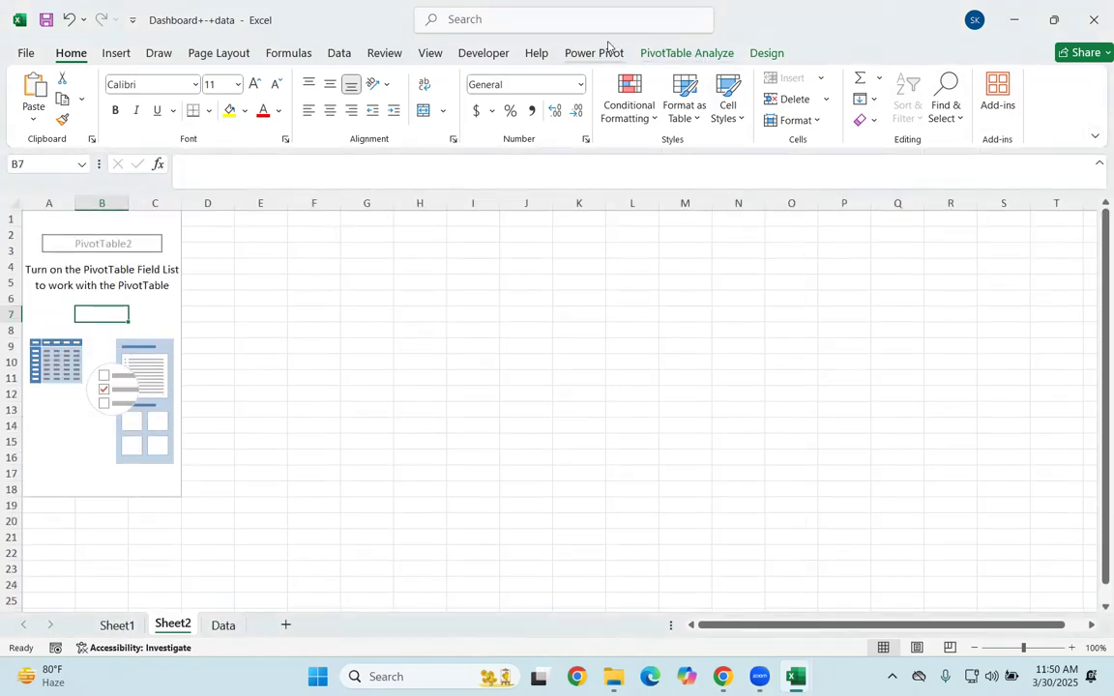
# Step: Turn the PivotTable field list back on and switch the window to full-screen mode
pyautogui.click(686, 53)
pyautogui.click(170, 303)
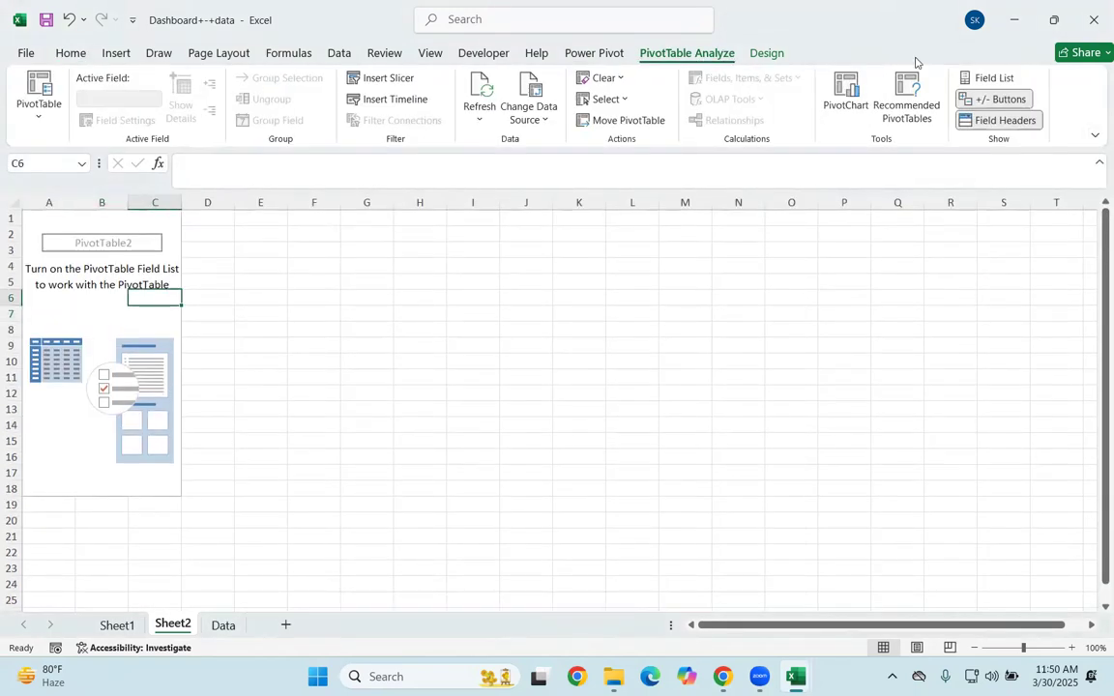
pyautogui.click(994, 79)
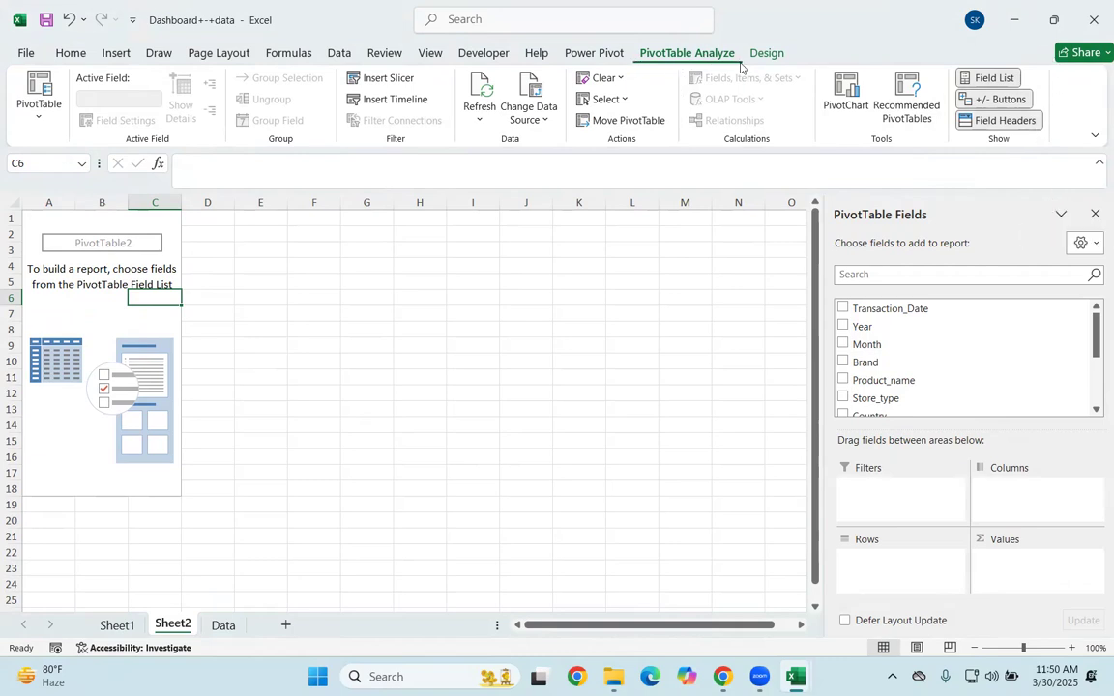
pyautogui.click(1094, 136)
pyautogui.click(987, 178)
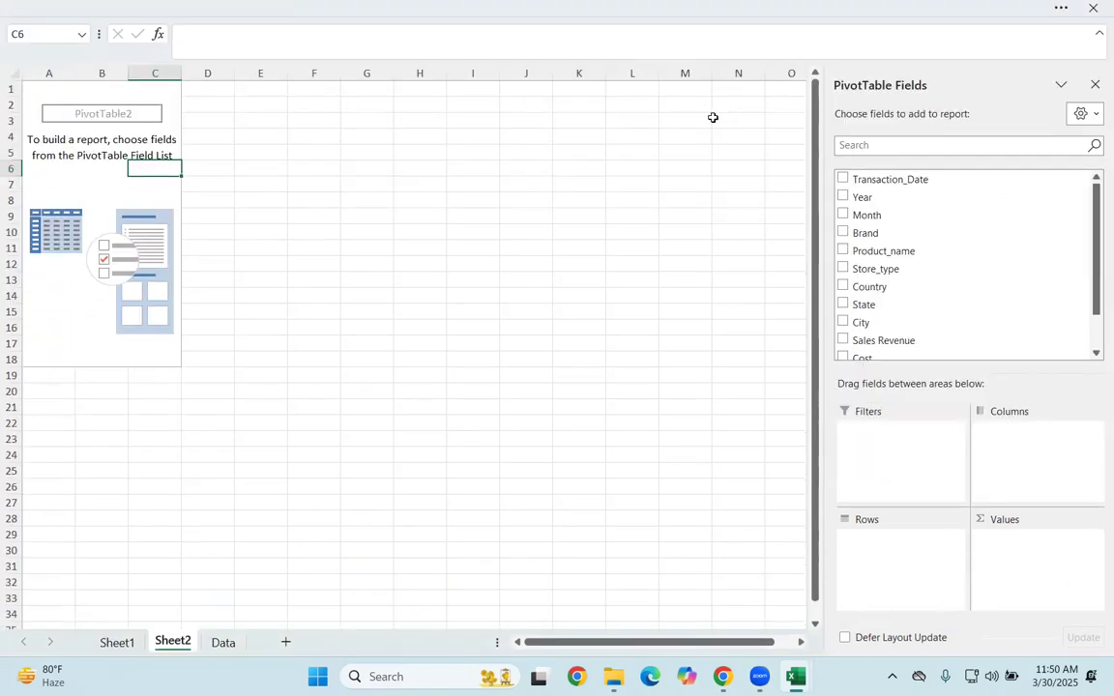
# Step: Add the Store_type field to the Rows area of the PivotTable
pyautogui.scroll(-3, 928, 261)
pyautogui.scroll(3, 920, 300)
pyautogui.scroll(-3, 922, 304)
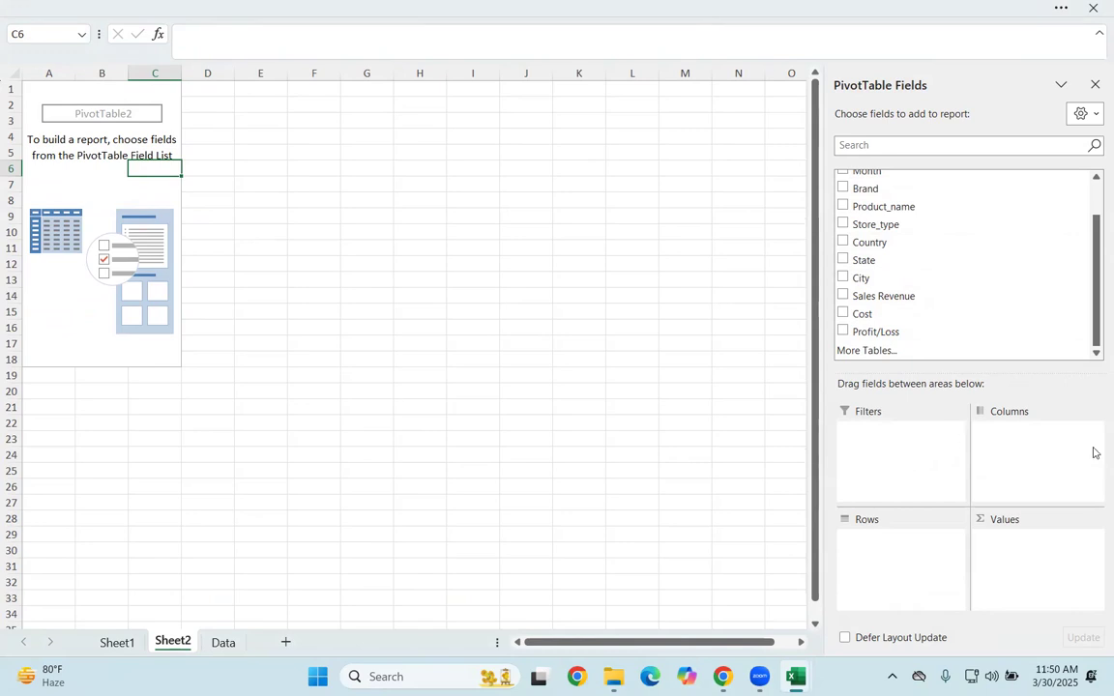
pyautogui.moveTo(905, 229); pyautogui.dragTo(920, 568)
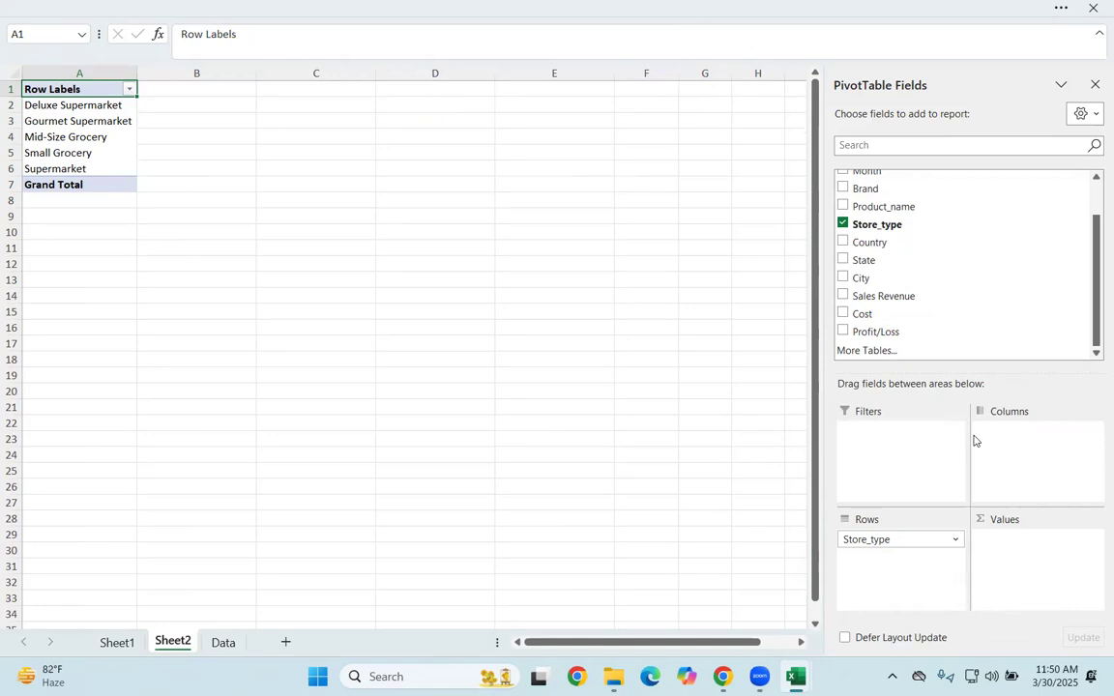
pyautogui.moveTo(443, 150)
pyautogui.mouseDown()
pyautogui.moveTo(530, 144)
pyautogui.moveTo(580, 177)
pyautogui.mouseUp()
pyautogui.moveTo(473, 217)
pyautogui.mouseDown()
pyautogui.moveTo(479, 256)
pyautogui.moveTo(597, 230)
pyautogui.mouseUp()
pyautogui.moveTo(489, 323)
pyautogui.mouseDown()
pyautogui.moveTo(495, 296)
pyautogui.moveTo(593, 295)
pyautogui.mouseUp()
pyautogui.moveTo(506, 395)
pyautogui.mouseDown()
pyautogui.moveTo(546, 360)
pyautogui.moveTo(569, 365)
pyautogui.mouseUp()
pyautogui.moveTo(557, 407)
pyautogui.mouseDown()
pyautogui.moveTo(550, 413)
pyautogui.moveTo(634, 391)
pyautogui.mouseUp()
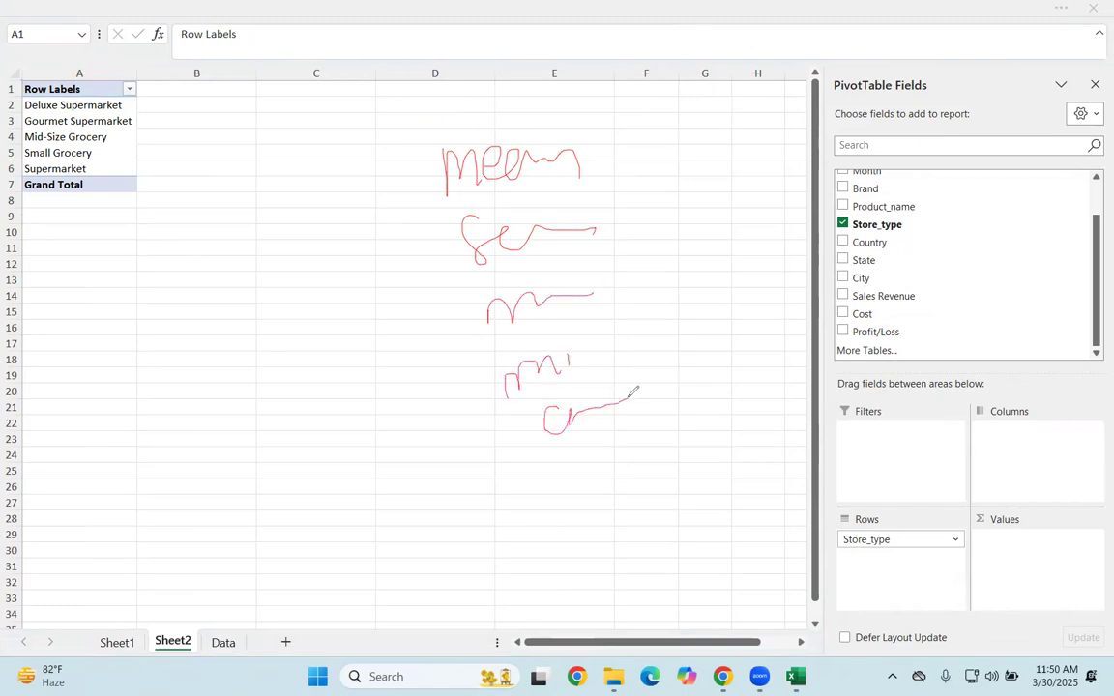
pyautogui.moveTo(426, 166)
pyautogui.mouseDown()
pyautogui.moveTo(334, 309)
pyautogui.moveTo(457, 295)
pyautogui.mouseUp()
pyautogui.moveTo(320, 336)
pyautogui.mouseDown()
pyautogui.moveTo(456, 341)
pyautogui.moveTo(506, 411)
pyautogui.mouseUp()
pyautogui.moveTo(297, 350); pyautogui.dragTo(536, 473)
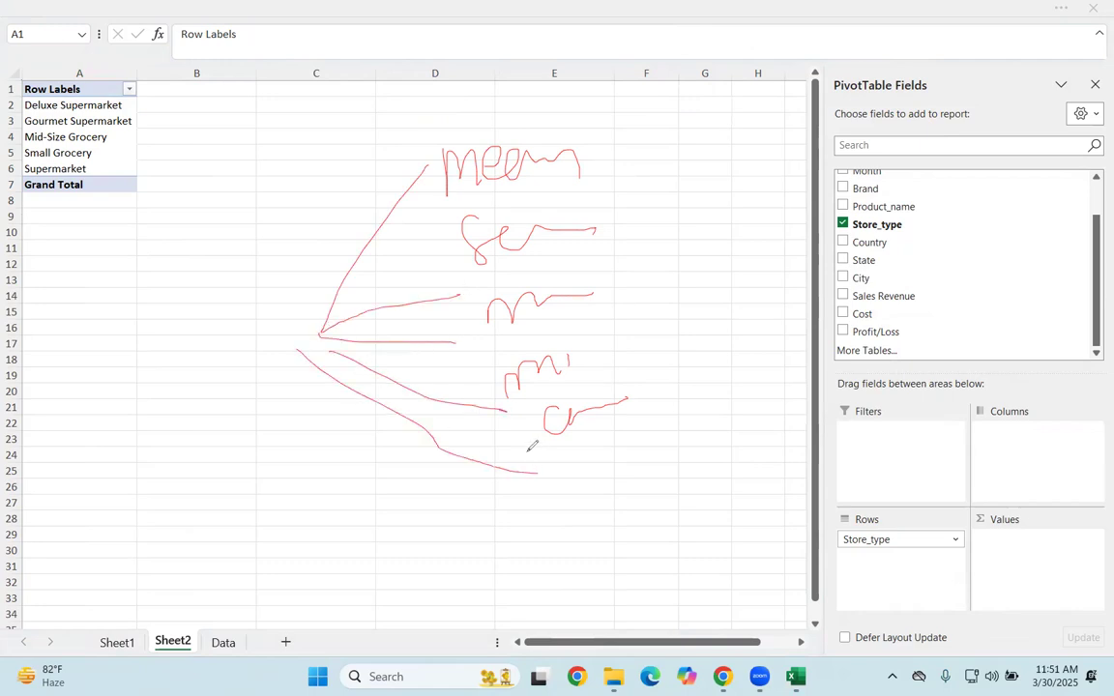
pyautogui.moveTo(573, 111)
pyautogui.mouseDown()
pyautogui.moveTo(447, 207)
pyautogui.moveTo(585, 117)
pyautogui.mouseUp()
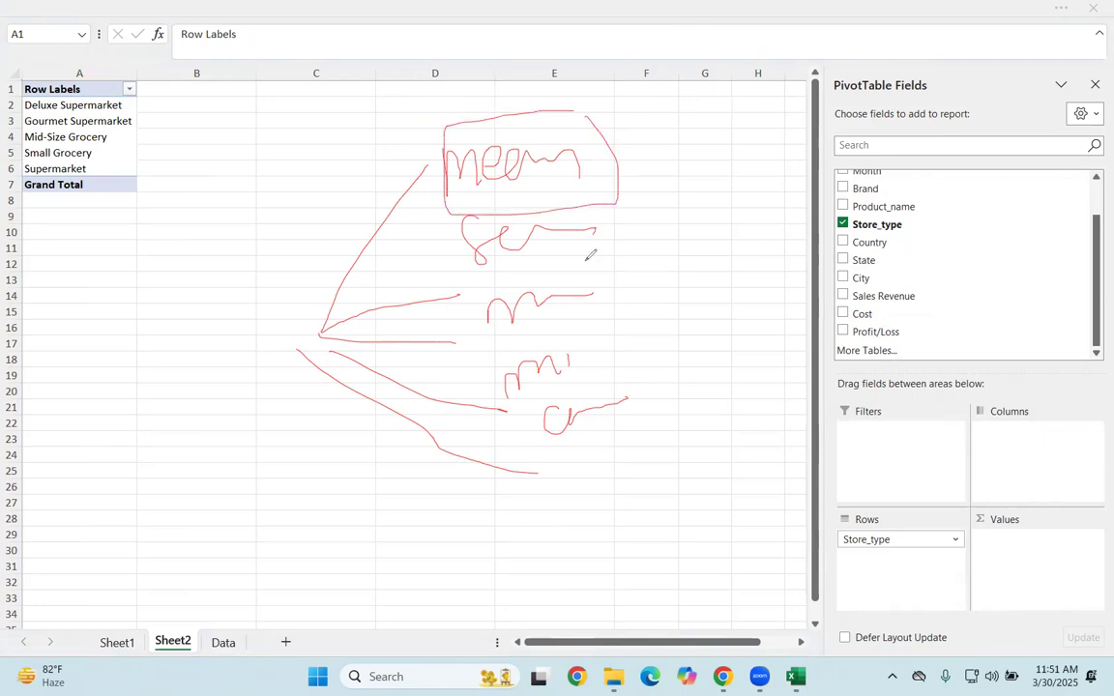
pyautogui.moveTo(663, 147)
pyautogui.mouseDown()
pyautogui.moveTo(743, 397)
pyautogui.moveTo(732, 404)
pyautogui.mouseUp()
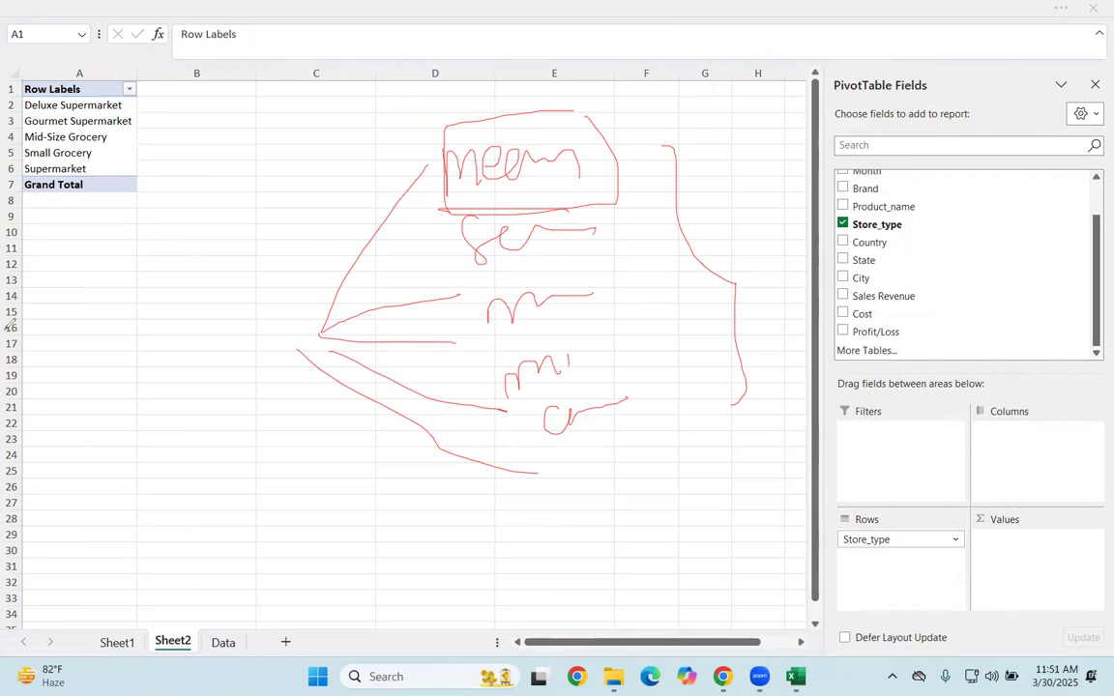
pyautogui.press('e')
pyautogui.moveTo(903, 225)
pyautogui.mouseDown()
pyautogui.moveTo(1012, 449)
pyautogui.moveTo(1044, 545)
pyautogui.mouseUp()
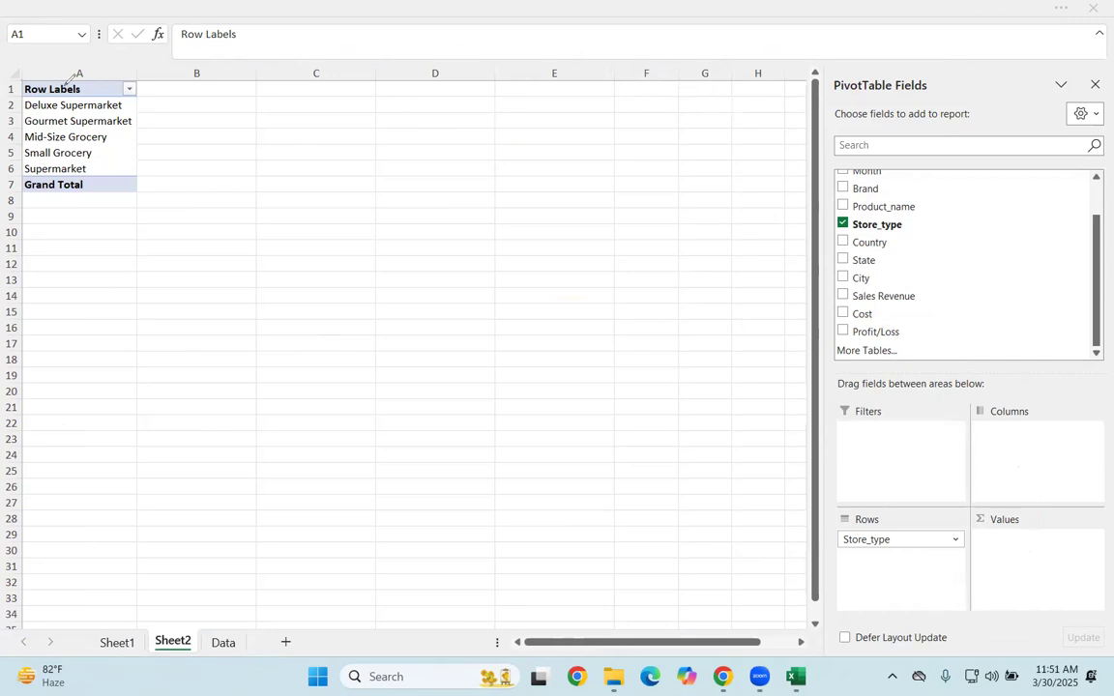
pyautogui.moveTo(6, 239); pyautogui.dragTo(344, 1)
pyautogui.scroll(1, 944, 277)
pyautogui.scroll(-1, 919, 283)
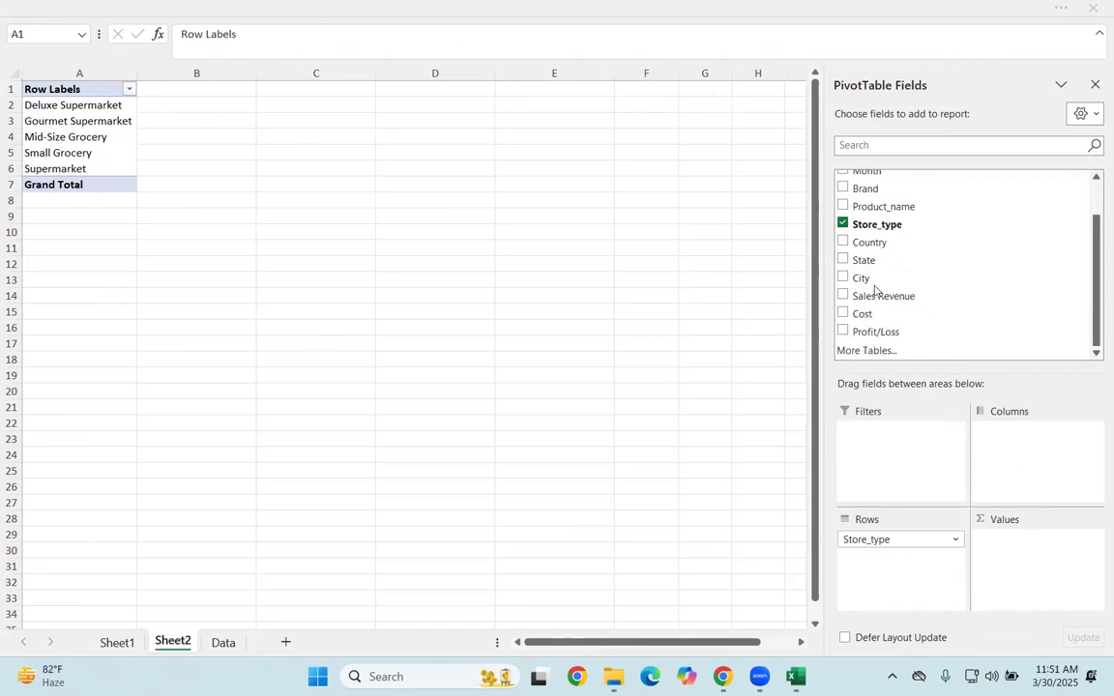
# Step: Look through Sheet1 and Sheet2, ending in the Data table with cell H4 of the State column selected
pyautogui.click(123, 647)
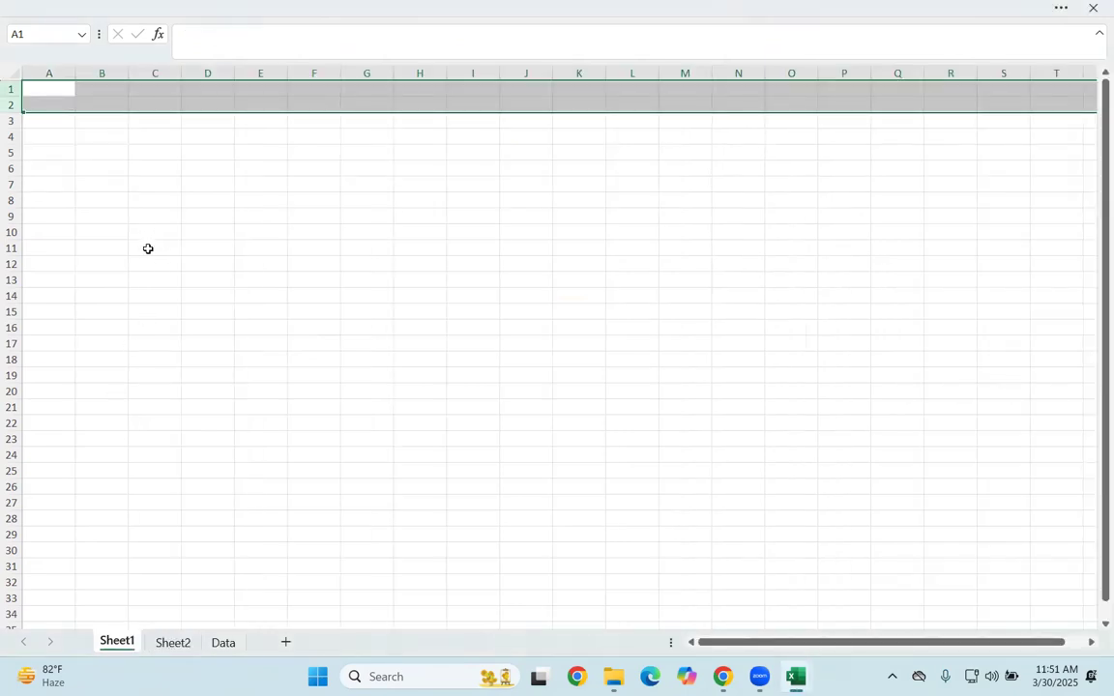
pyautogui.click(172, 645)
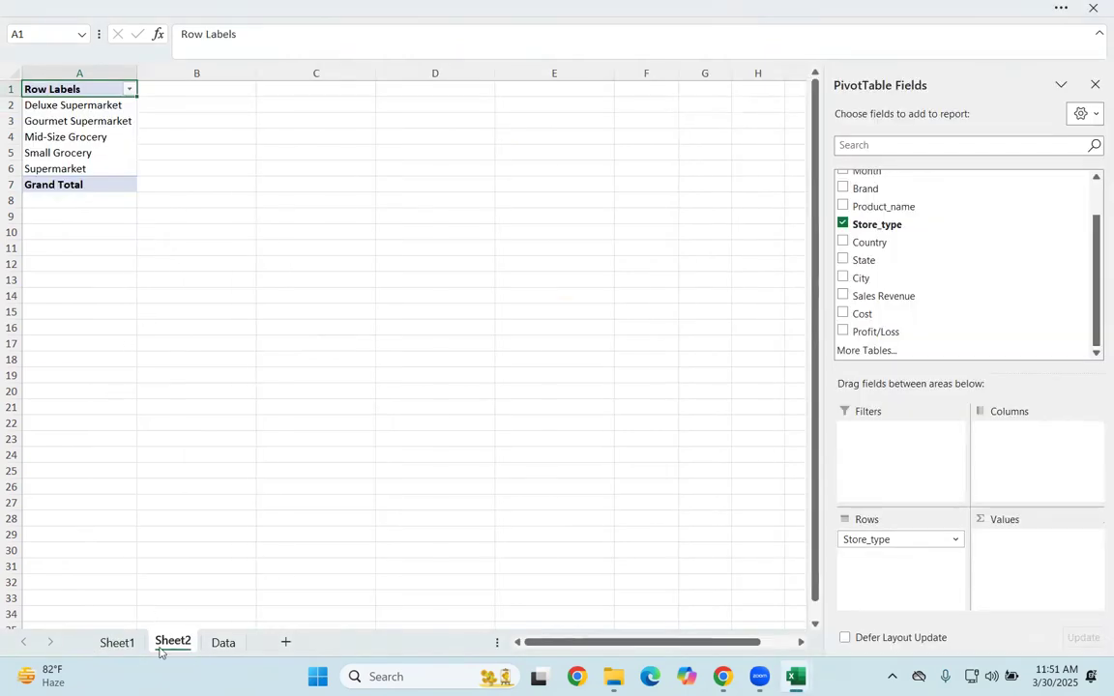
pyautogui.click(117, 642)
pyautogui.click(223, 643)
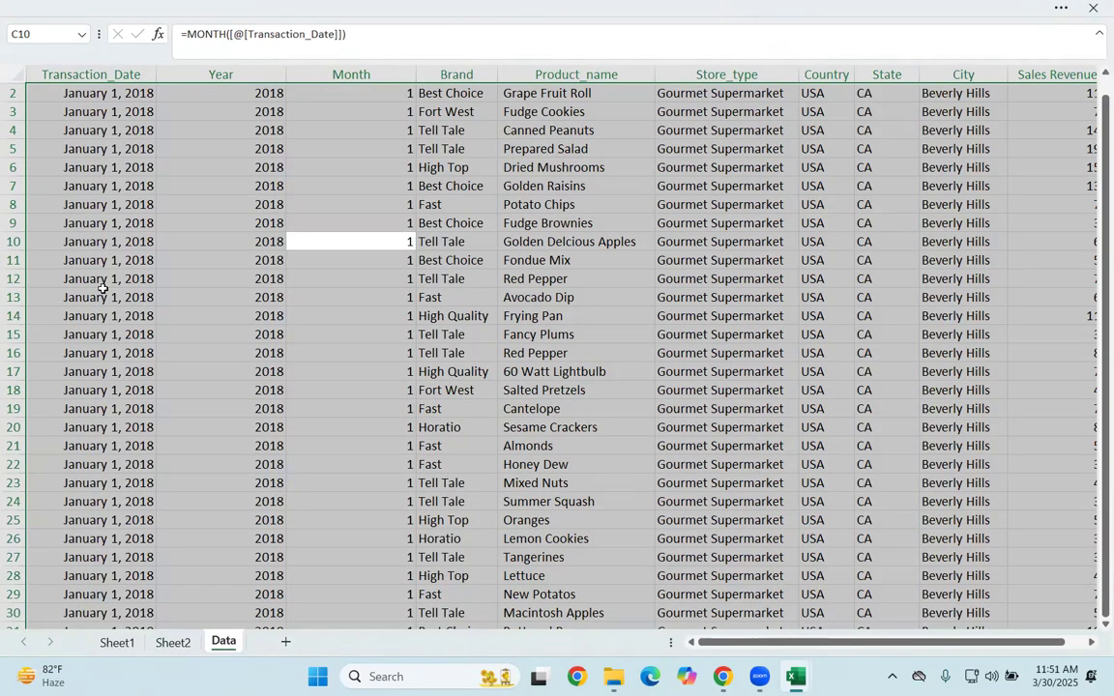
pyautogui.click(875, 130)
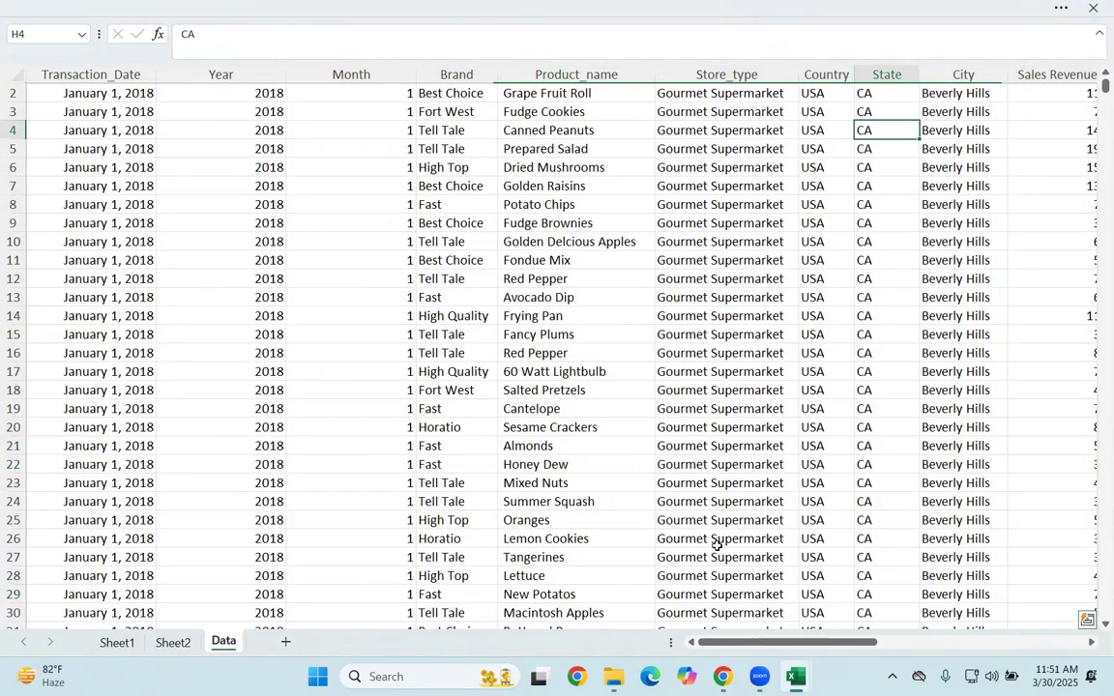
# Step: Add the Sales Revenue field to the Values area of the PivotTable on Sheet2
pyautogui.moveTo(824, 642); pyautogui.dragTo(825, 642)
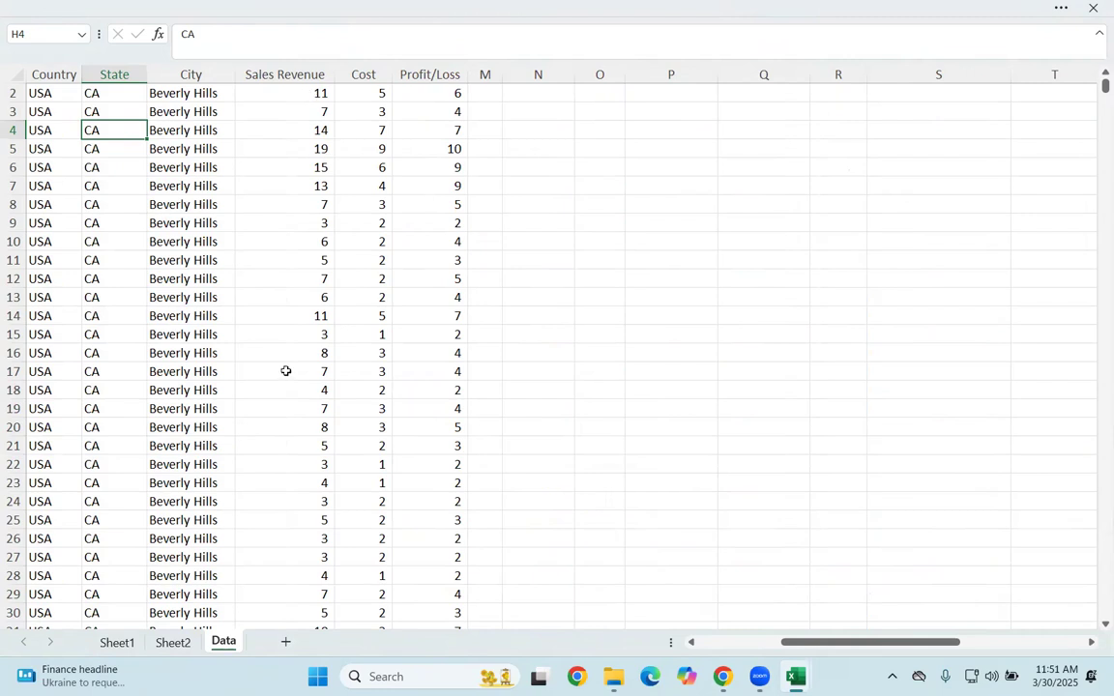
pyautogui.click(176, 643)
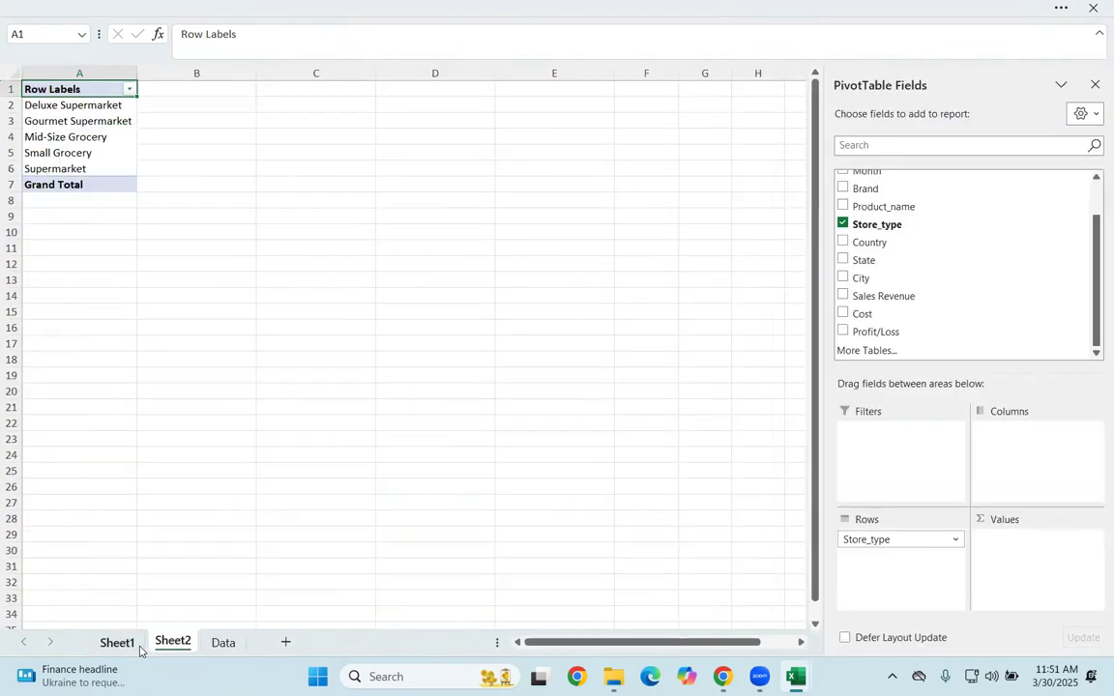
pyautogui.click(124, 645)
pyautogui.click(175, 644)
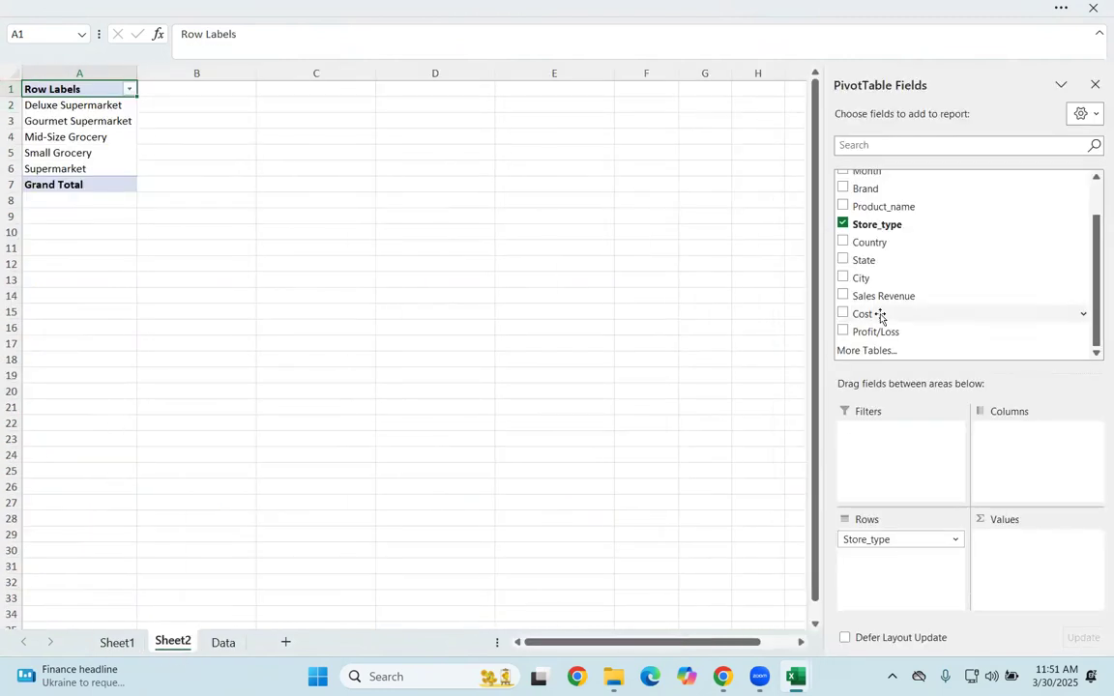
pyautogui.moveTo(879, 306); pyautogui.dragTo(1019, 551)
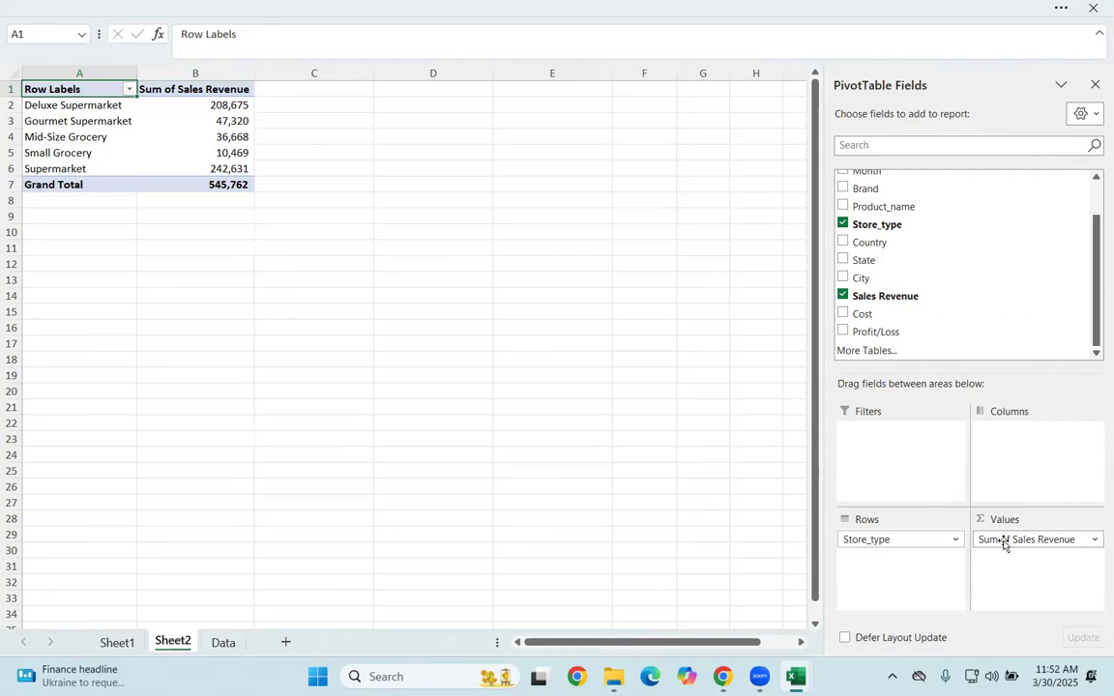
# Step: Examine the sales revenue sum of each store type in the PivotTable
pyautogui.moveTo(86, 108); pyautogui.dragTo(74, 168)
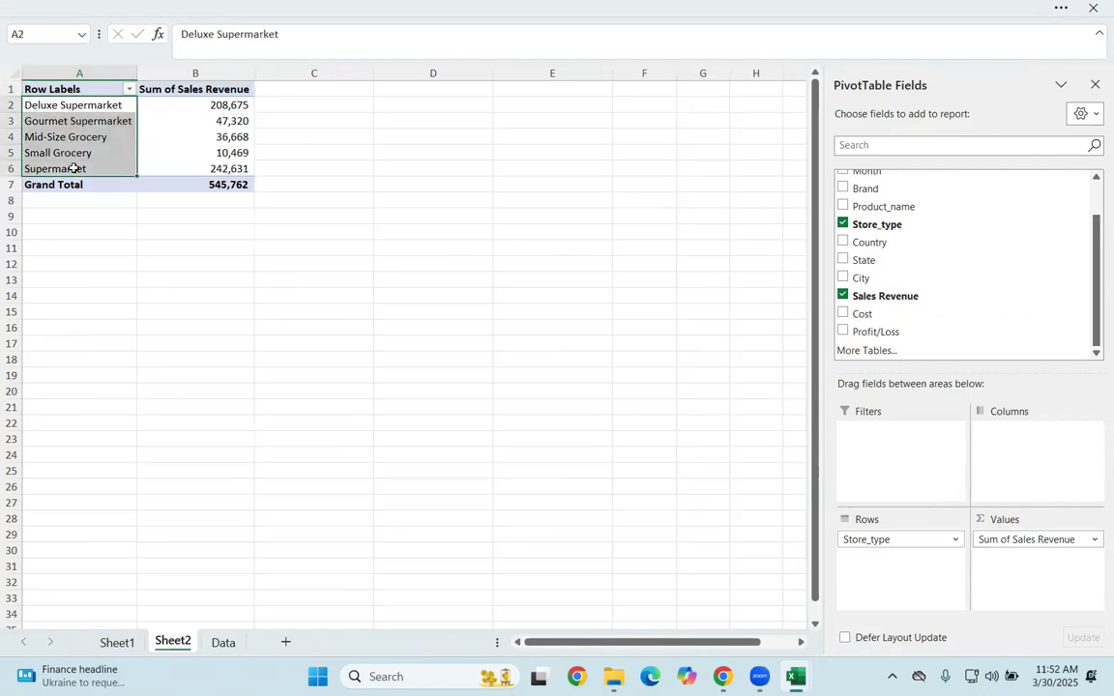
pyautogui.moveTo(189, 100); pyautogui.dragTo(199, 170)
pyautogui.click(65, 107)
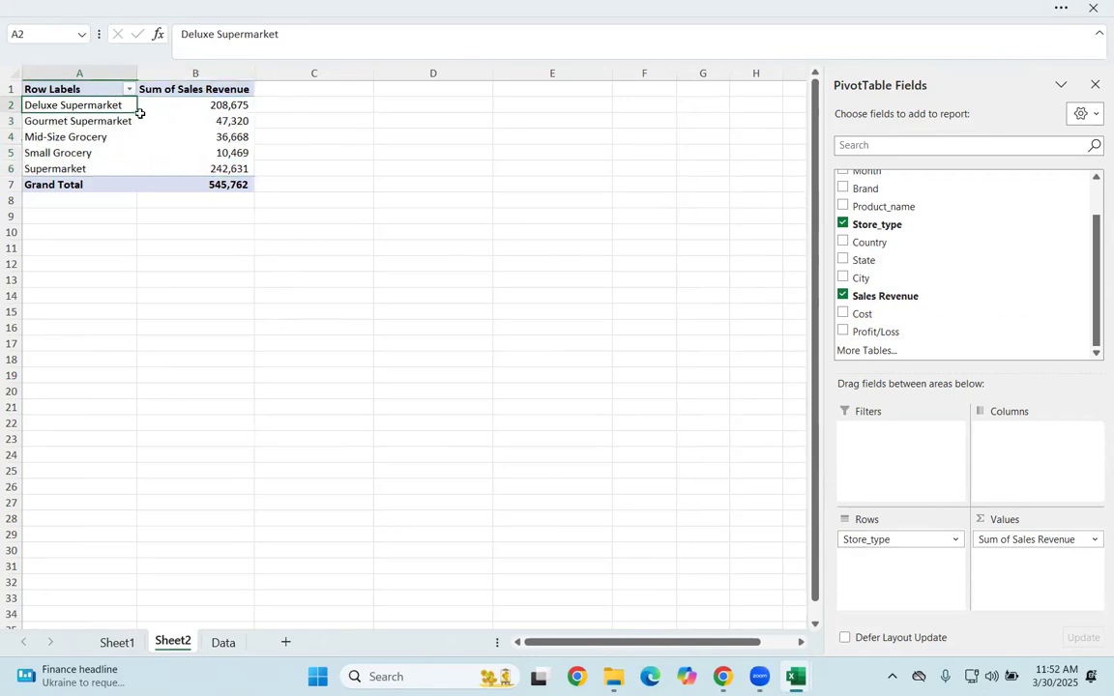
pyautogui.click(189, 100)
pyautogui.click(205, 122)
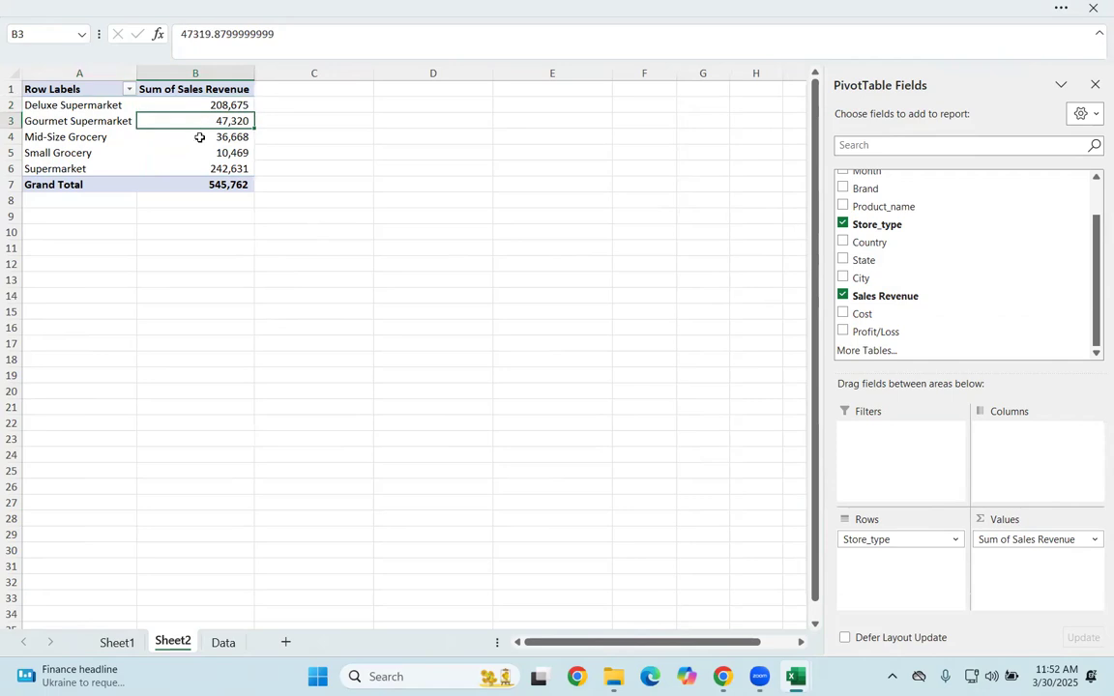
pyautogui.click(200, 139)
pyautogui.click(203, 168)
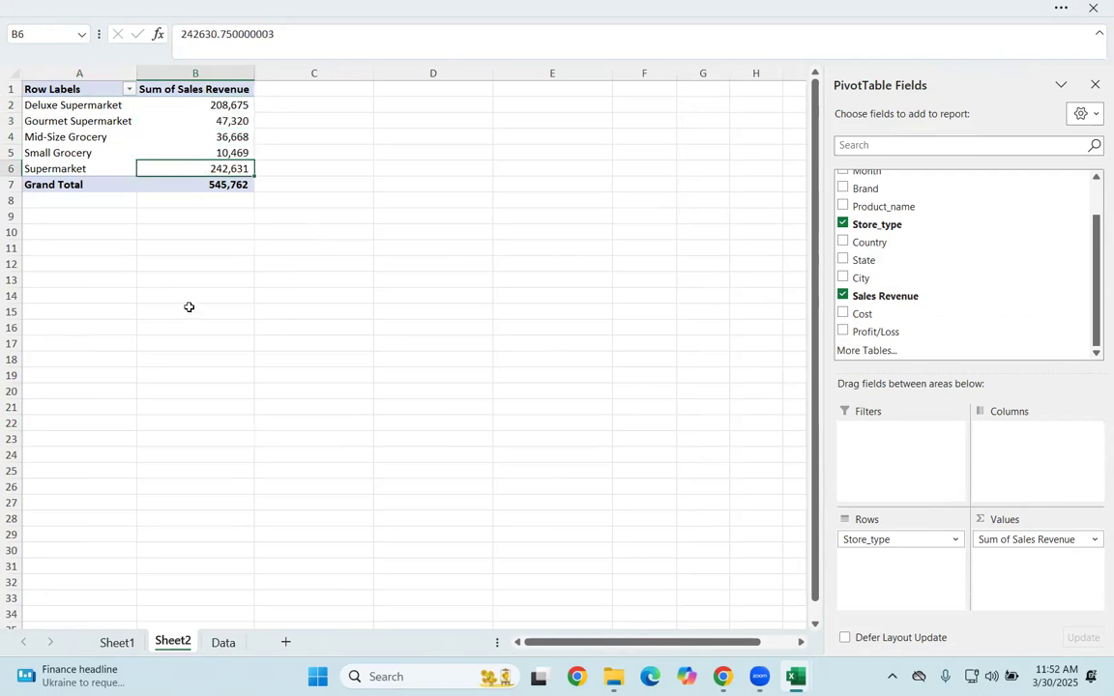
# Step: Rename the PivotTable's Row Labels header as Store Type
pyautogui.click(82, 87)
pyautogui.doubleClick(83, 89)
pyautogui.press('BackSpace')
pyautogui.press('BackSpace')
pyautogui.press('BackSpace')
pyautogui.press('BackSpace')
pyautogui.press('BackSpace')
pyautogui.press('BackSpace')
pyautogui.press('BackSpace')
pyautogui.press('BackSpace')
pyautogui.press('BackSpace')
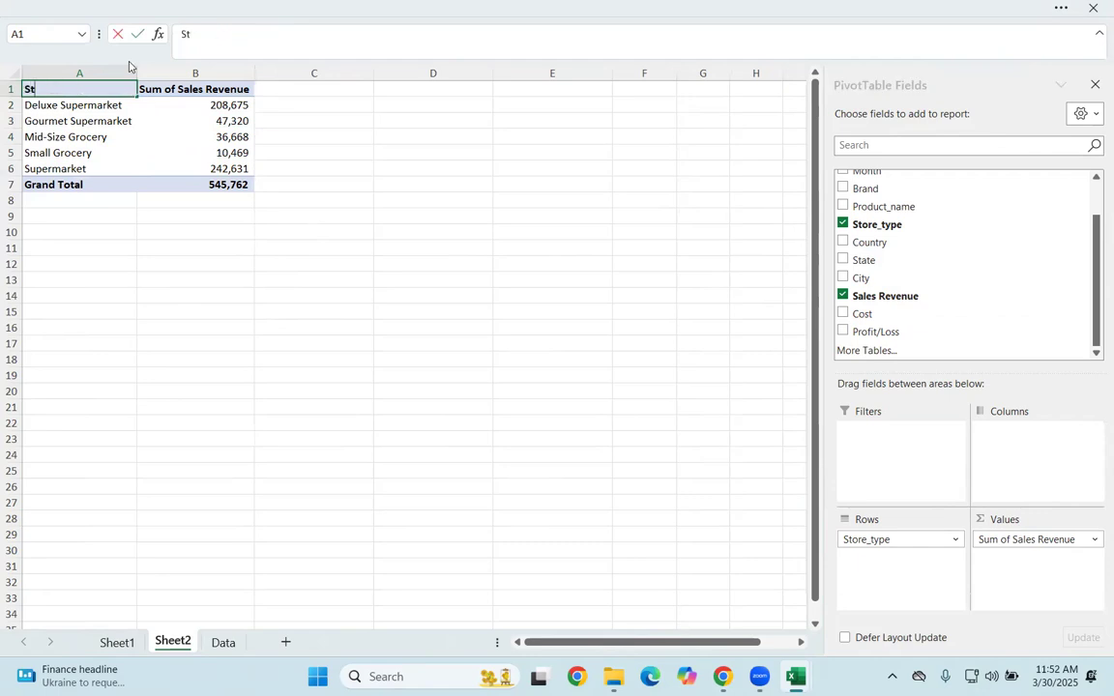
pyautogui.write('Store Ty')
pyautogui.click(290, 373)
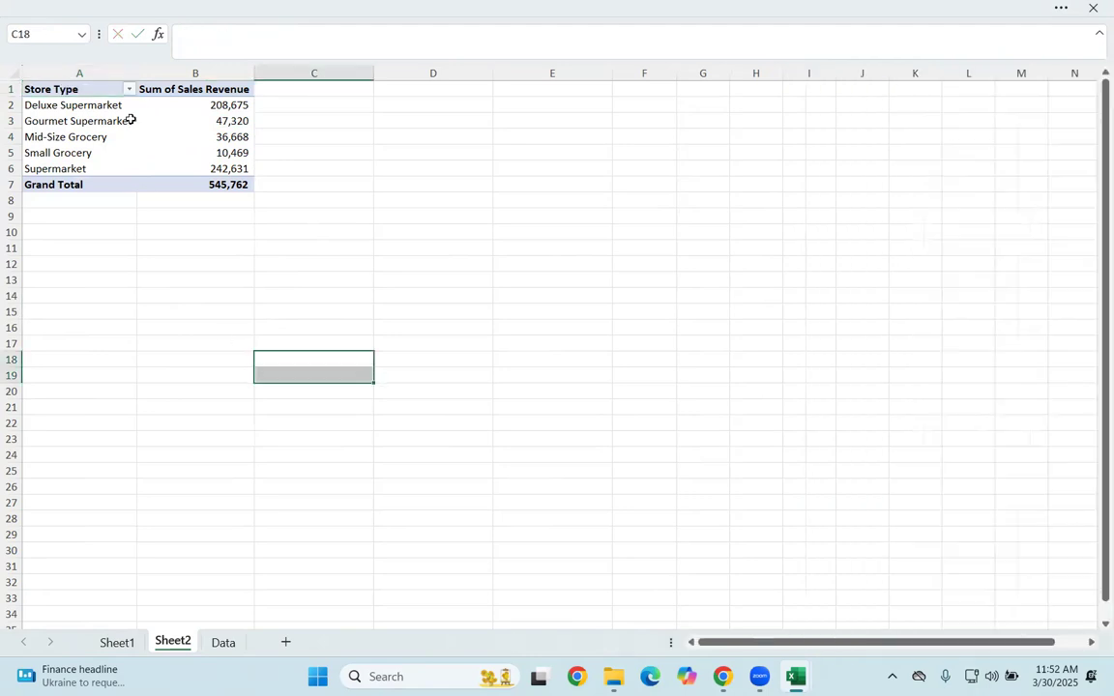
pyautogui.click(184, 88)
pyautogui.moveTo(199, 104); pyautogui.dragTo(204, 170)
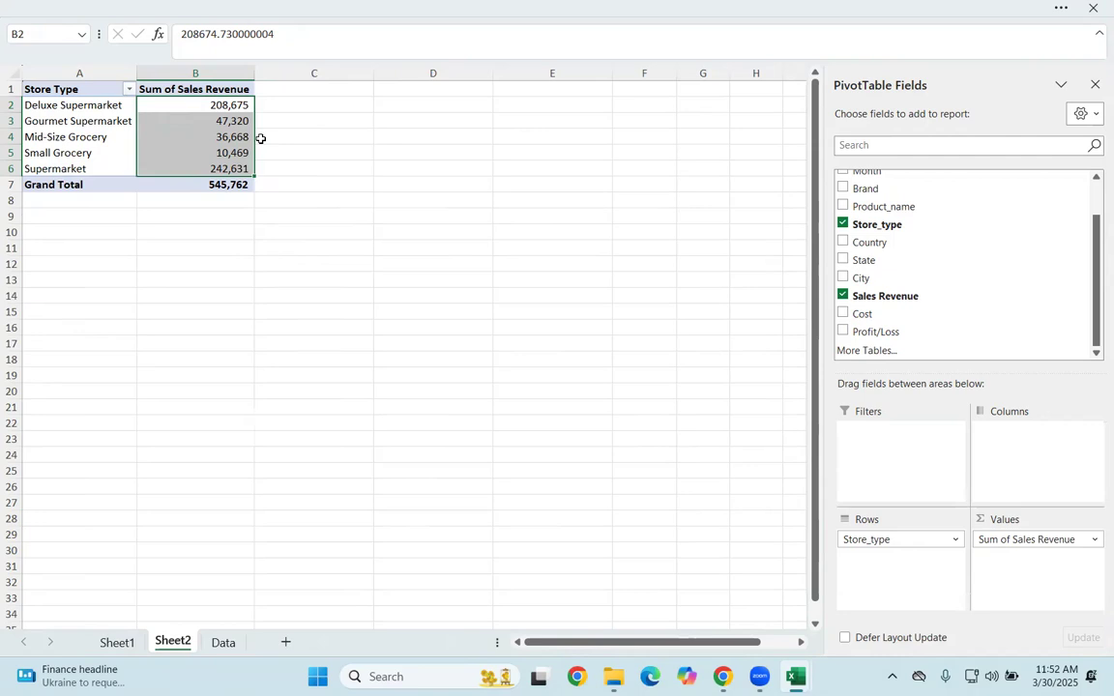
pyautogui.click(1093, 541)
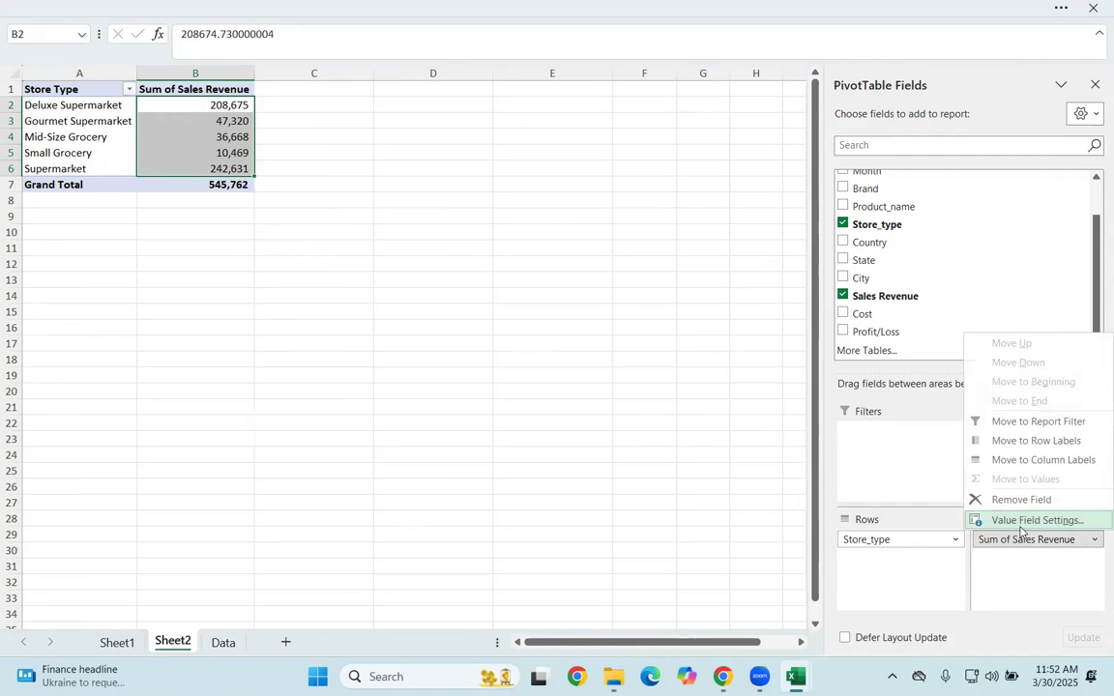
pyautogui.click(505, 413)
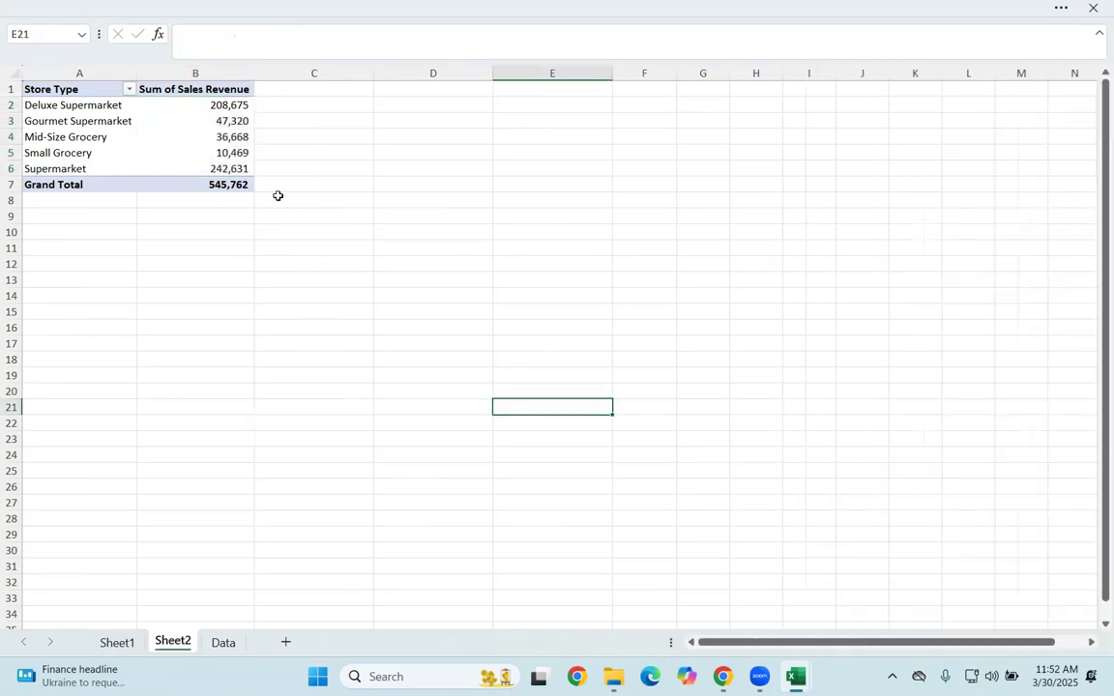
# Step: Give the Sum of Sales Revenue field the custom name Total Sales and choose the Currency category for its number format
pyautogui.click(222, 89)
pyautogui.doubleClick(223, 89)
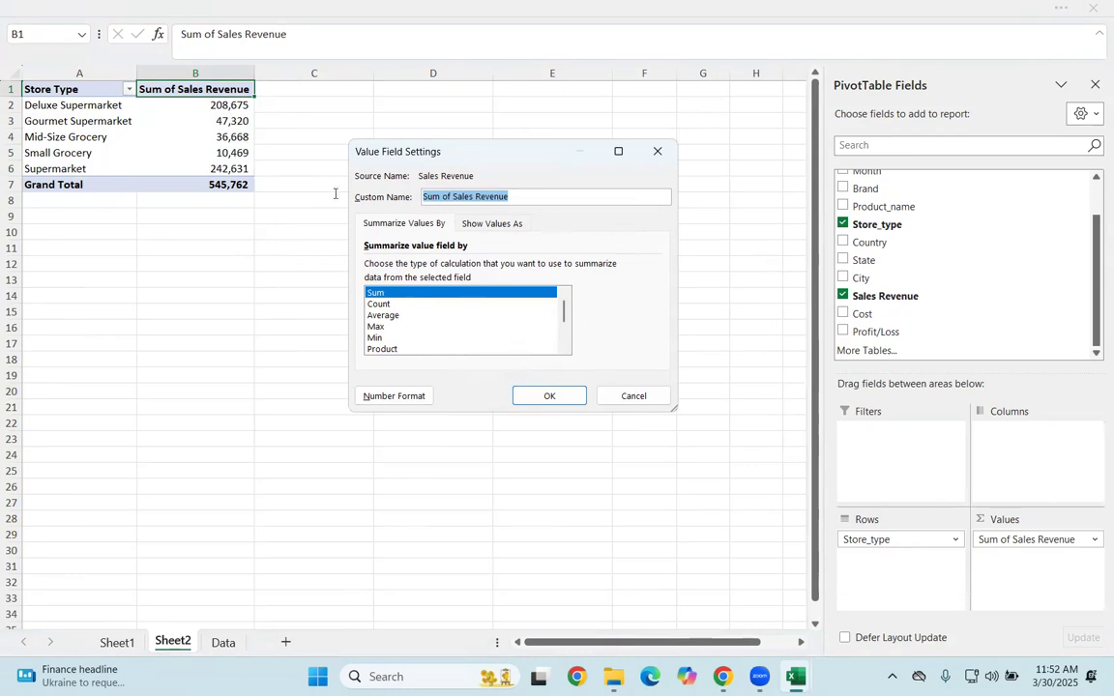
pyautogui.press('BackSpace')
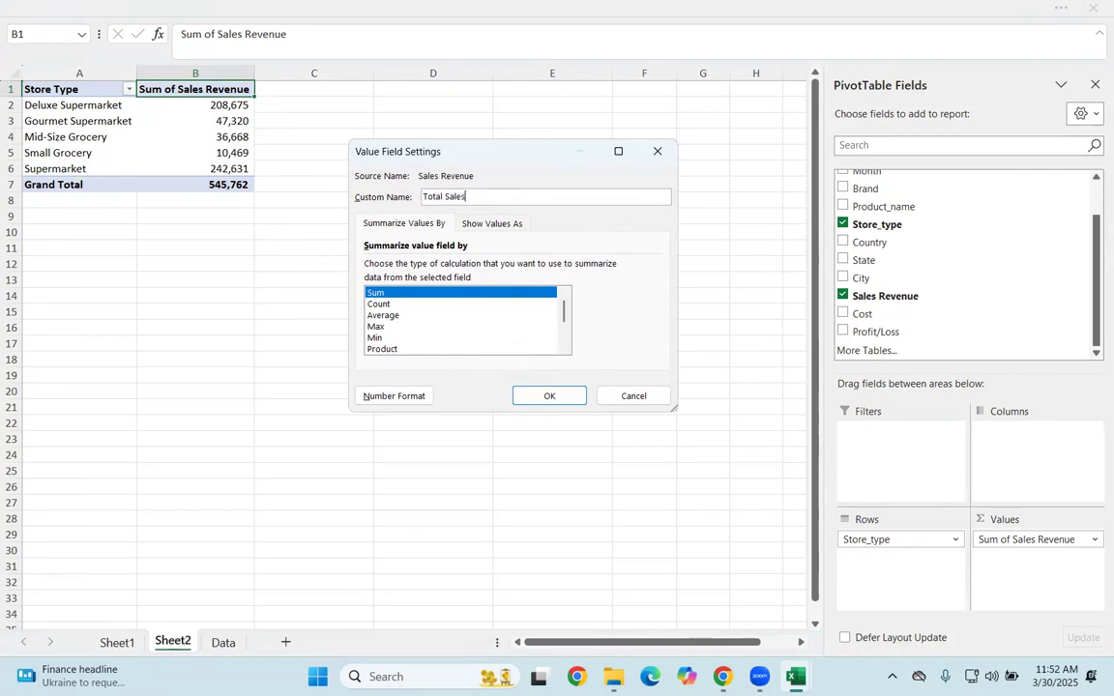
pyautogui.scroll(-2, 385, 338)
pyautogui.scroll(2, 386, 328)
pyautogui.click(394, 395)
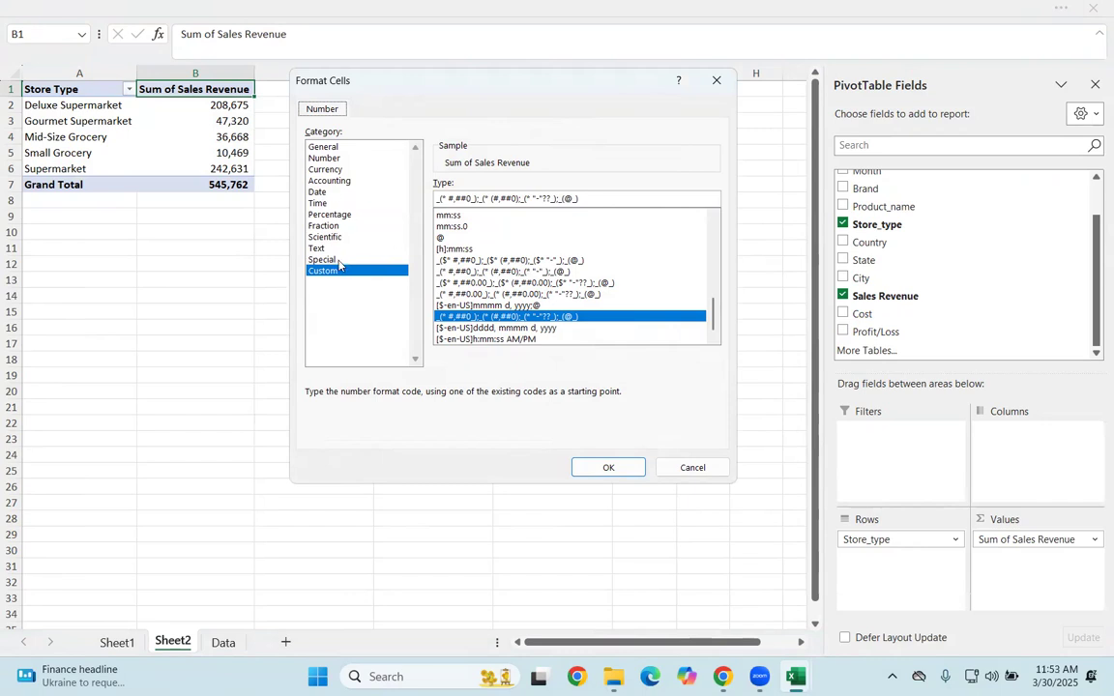
pyautogui.click(331, 170)
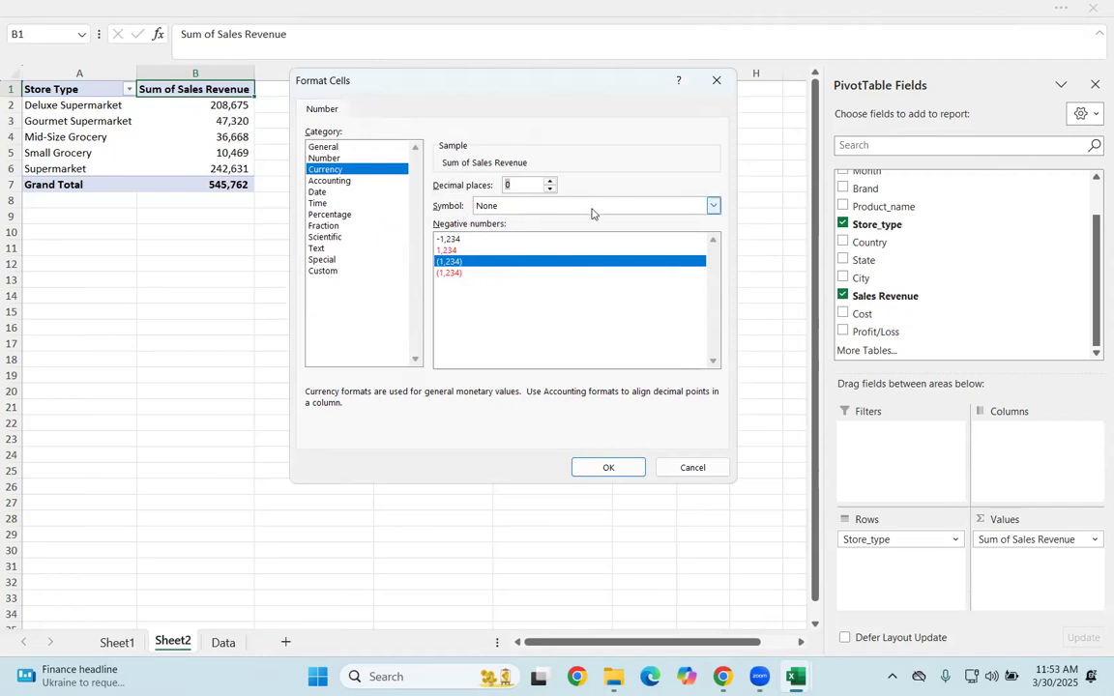
# Step: Try ILS as the currency symbol of the field's number format
pyautogui.click(713, 206)
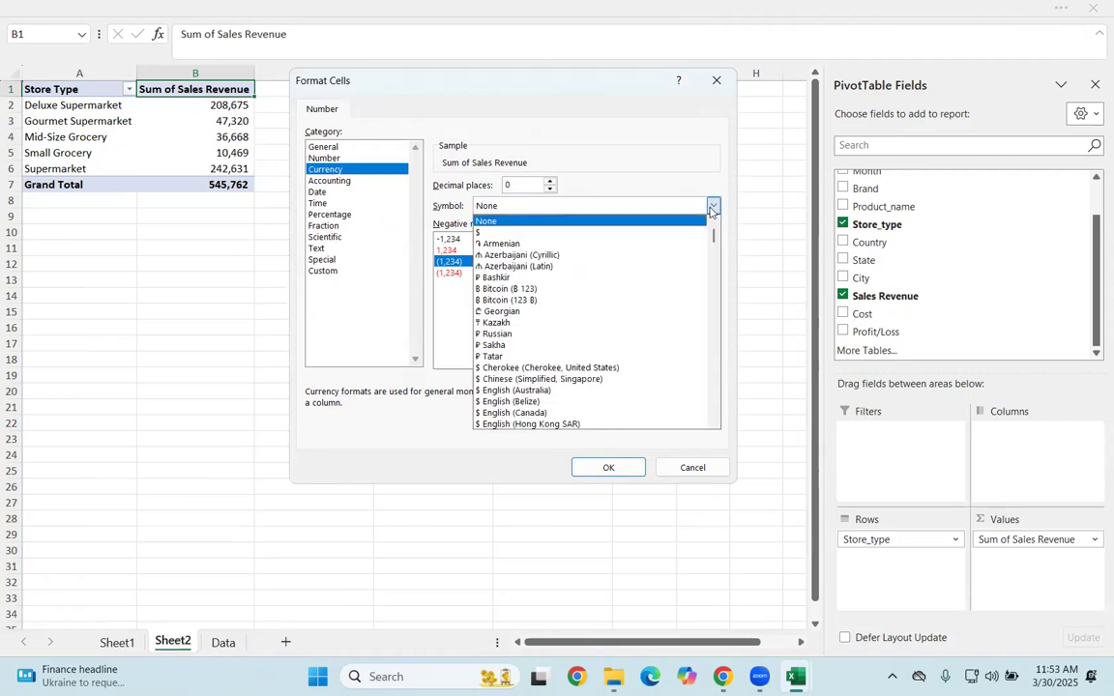
pyautogui.scroll(-8, 536, 386)
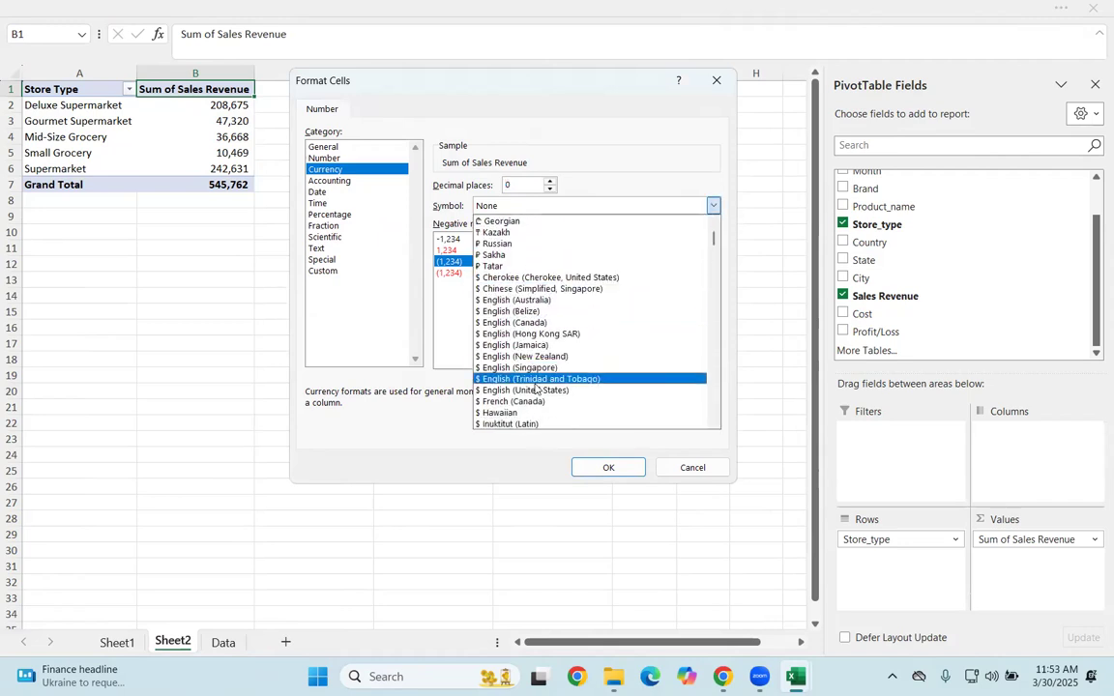
pyautogui.scroll(-10, 535, 404)
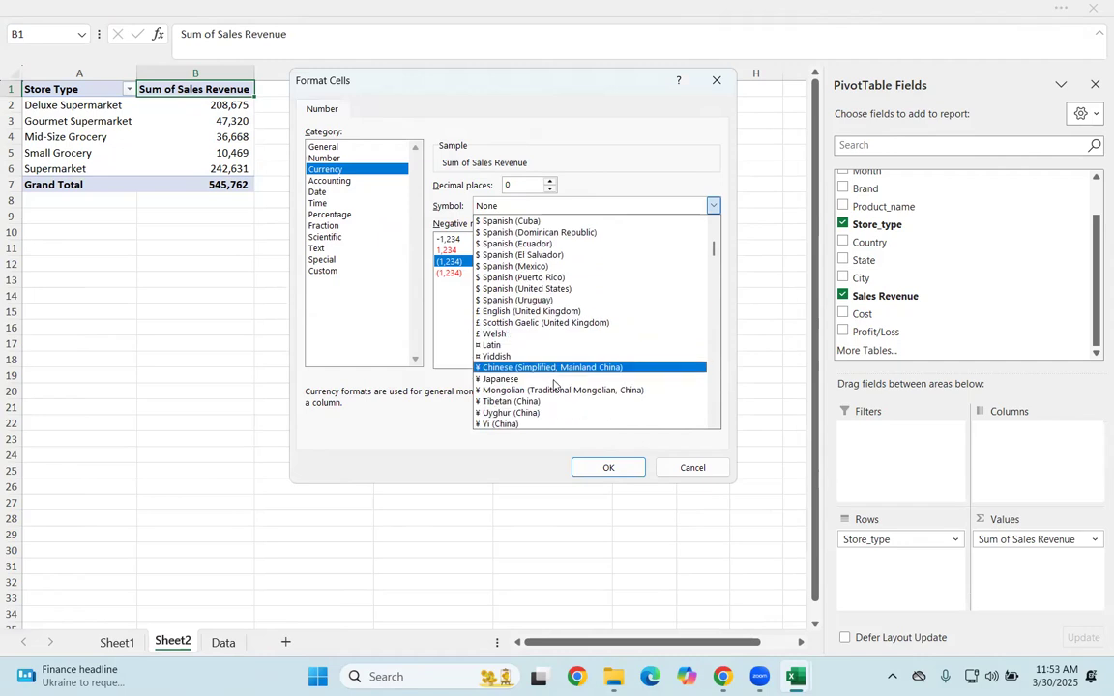
pyautogui.scroll(-10, 557, 396)
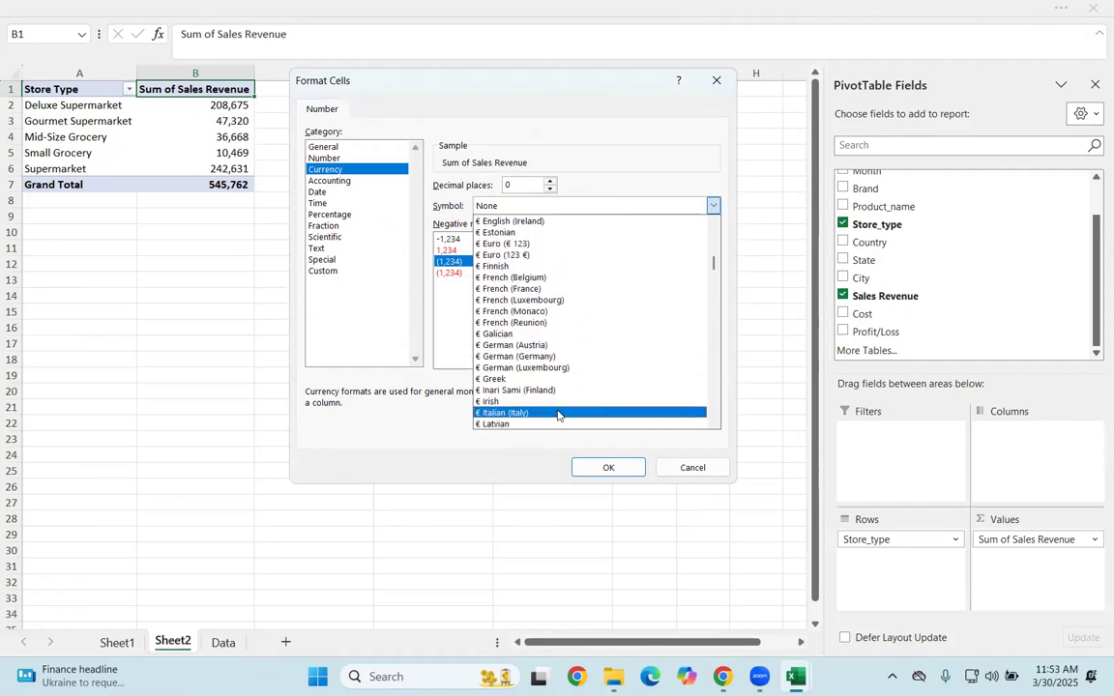
pyautogui.scroll(-15, 586, 296)
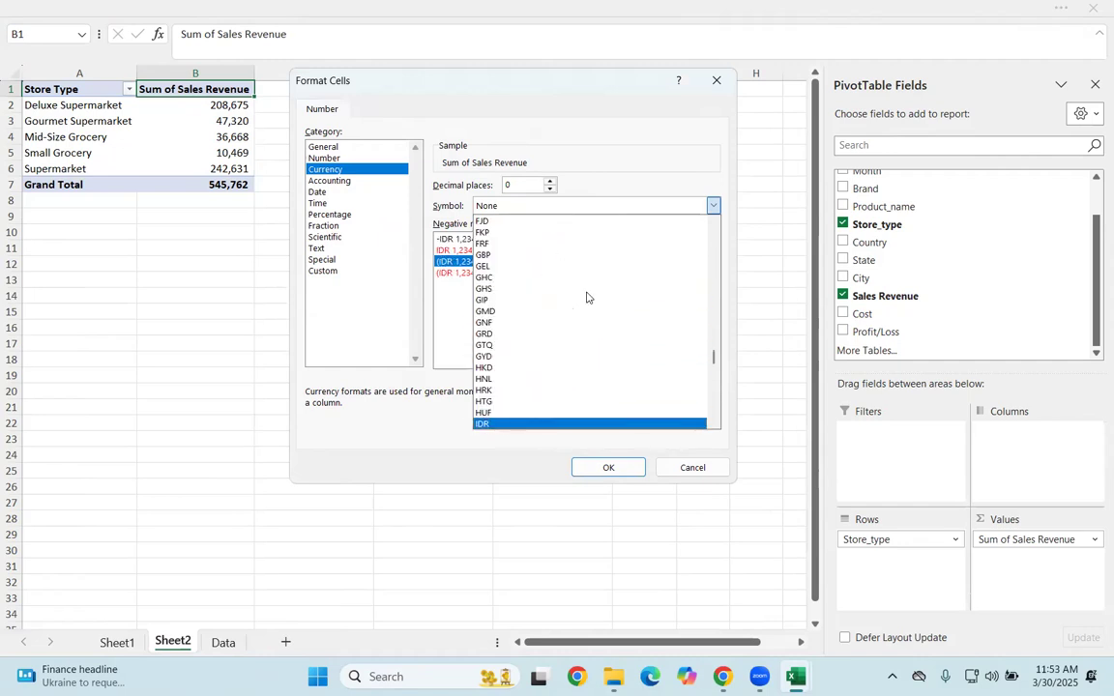
pyautogui.press('Down')
pyautogui.press('Down')
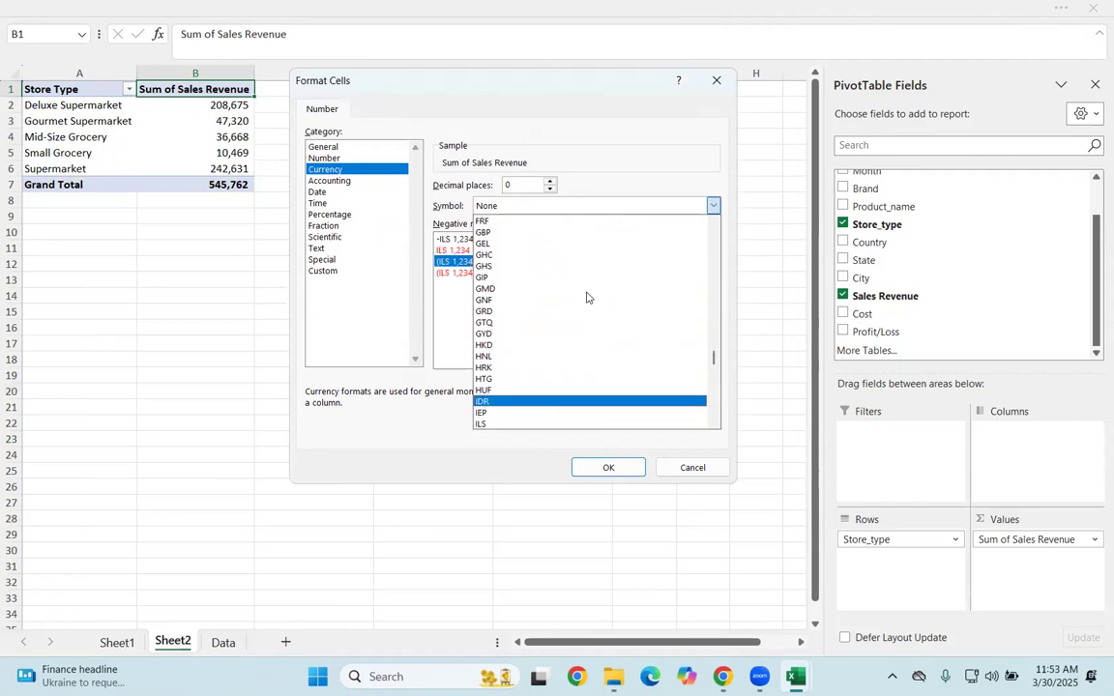
pyautogui.click(449, 310)
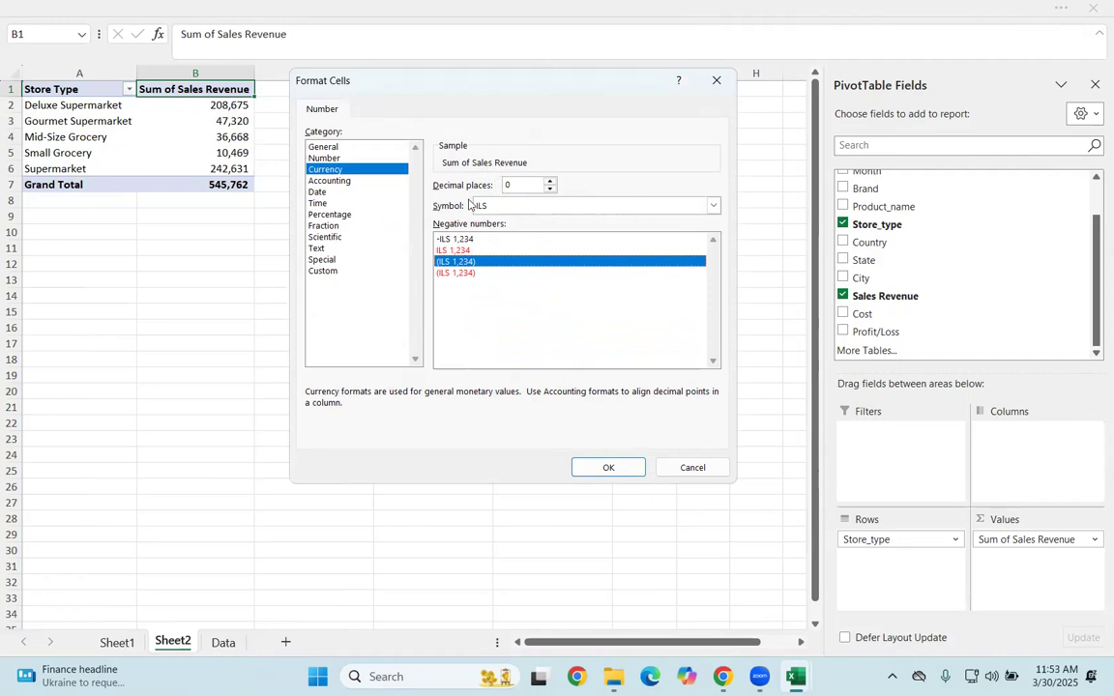
# Step: Set the currency symbol to None and apply the number format and the value field settings
pyautogui.click(712, 205)
pyautogui.scroll(5, 709, 357)
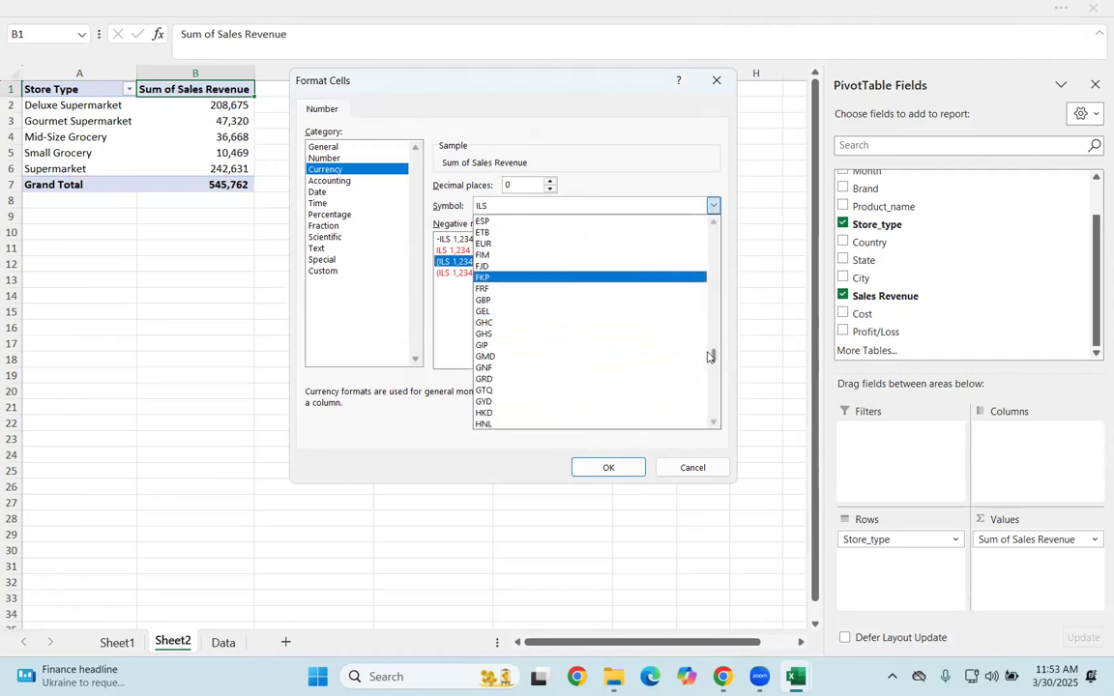
pyautogui.moveTo(710, 359); pyautogui.dragTo(715, 212)
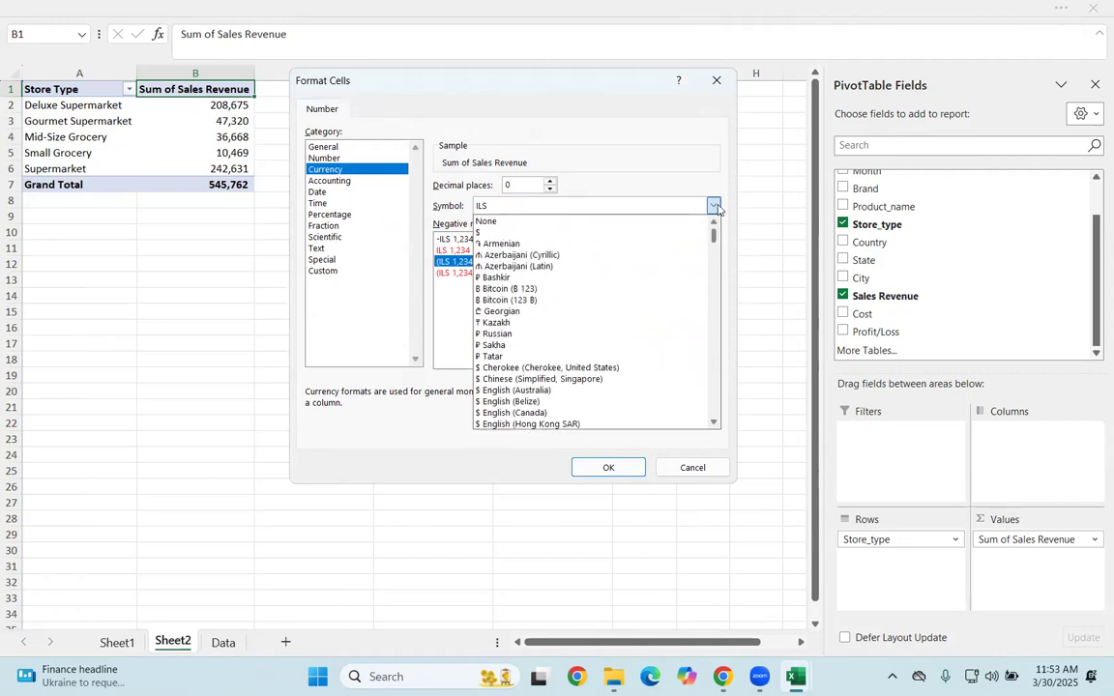
pyautogui.click(568, 223)
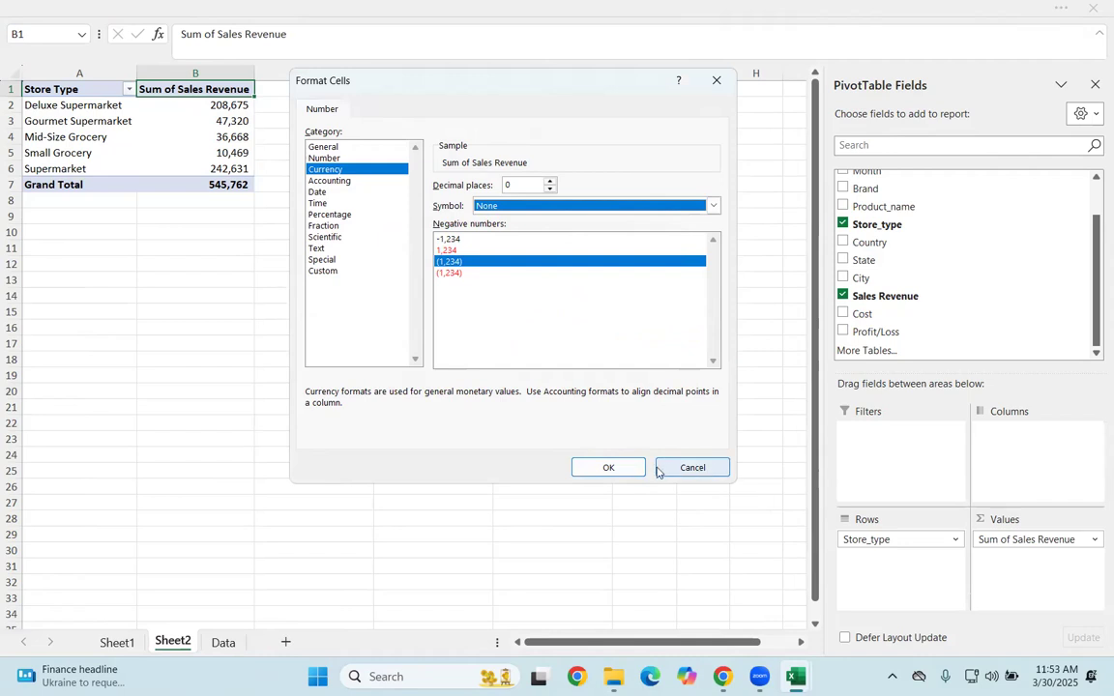
pyautogui.click(610, 470)
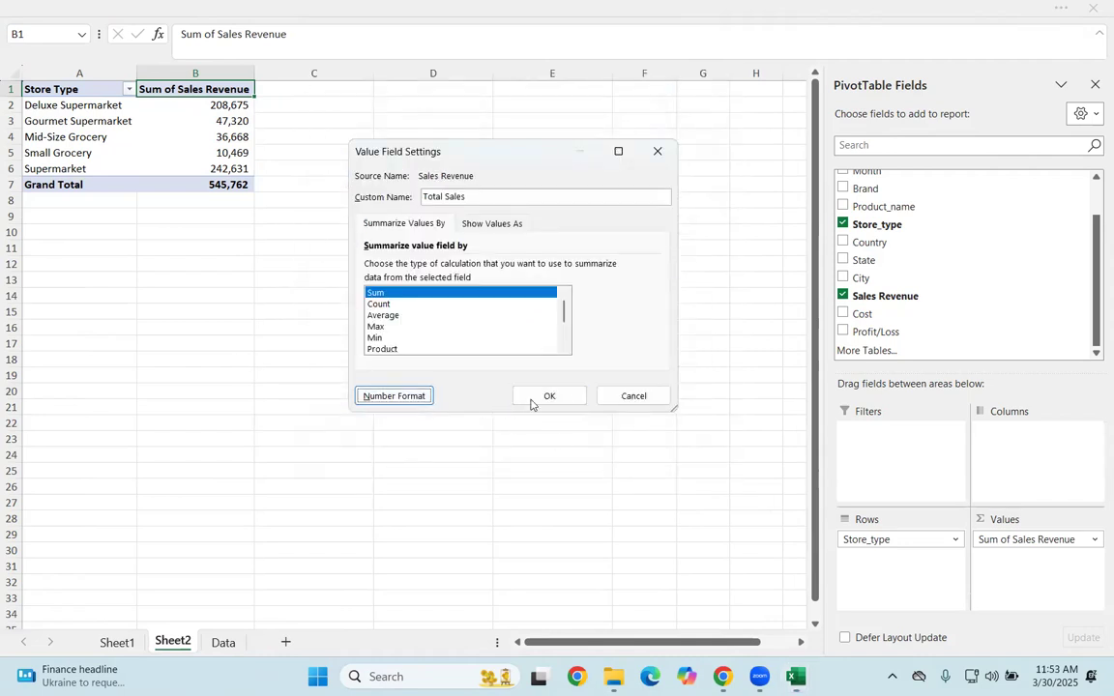
pyautogui.click(547, 396)
pyautogui.click(180, 295)
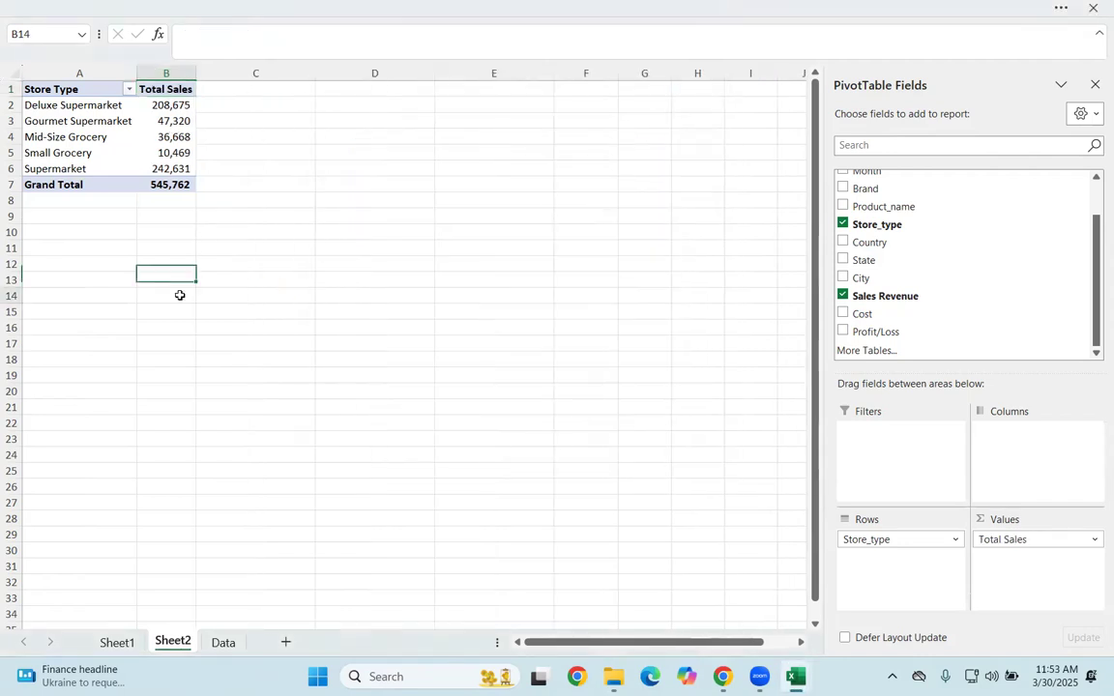
# Step: Add the Brand field to the Columns area of the PivotTable
pyautogui.click(95, 136)
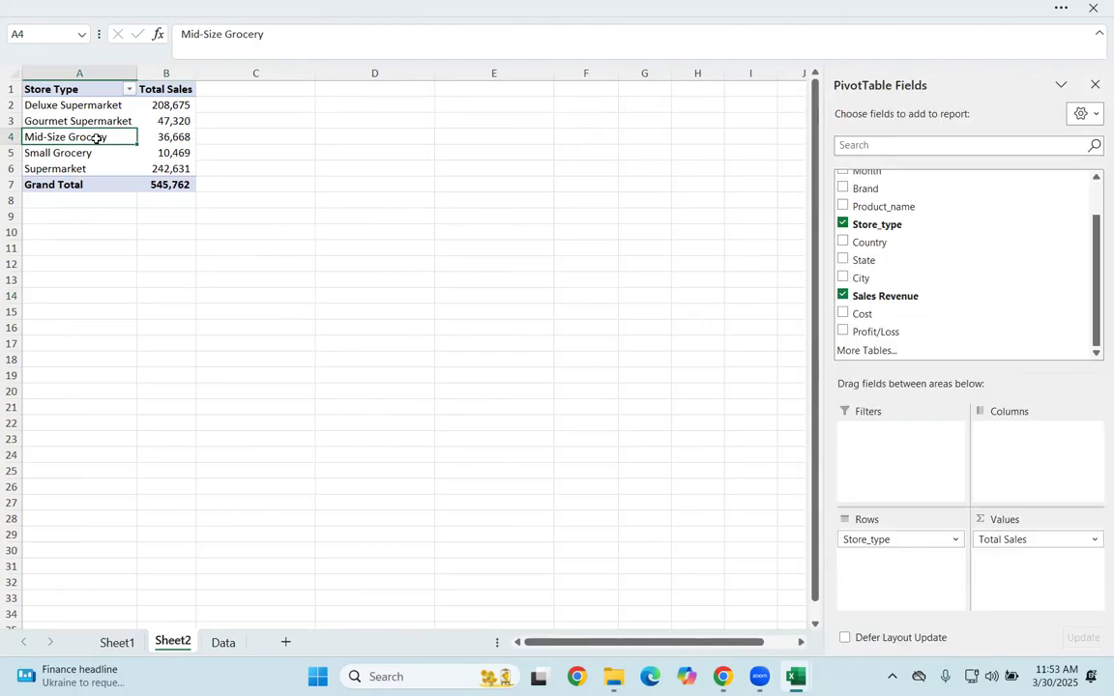
pyautogui.scroll(2, 899, 237)
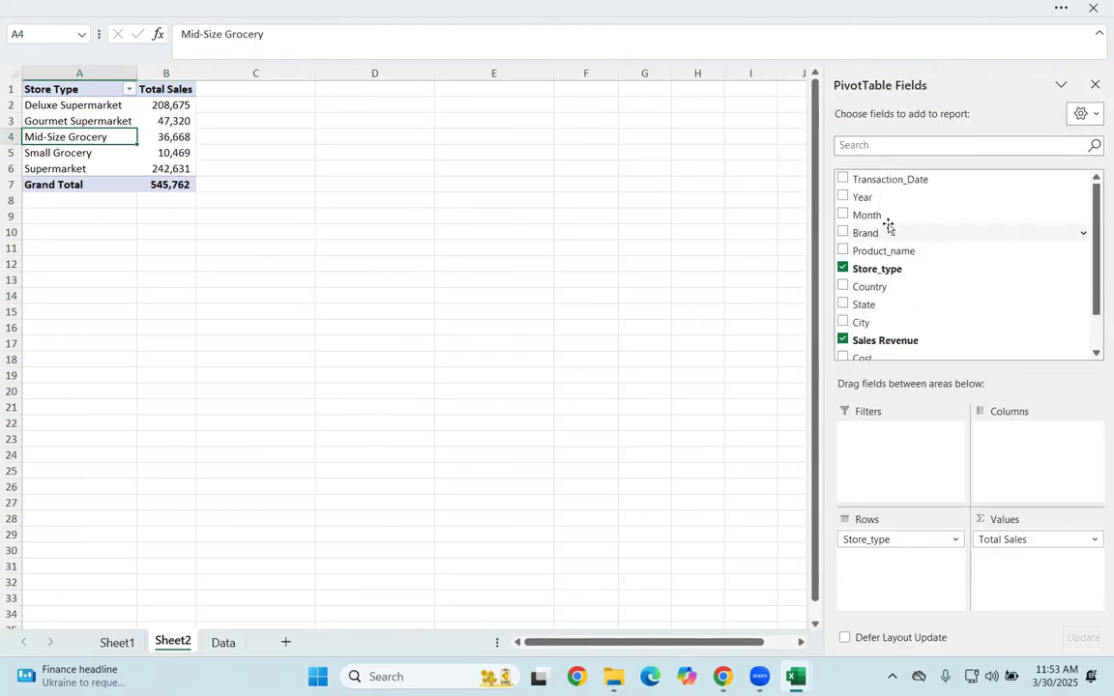
pyautogui.moveTo(875, 231); pyautogui.dragTo(1010, 443)
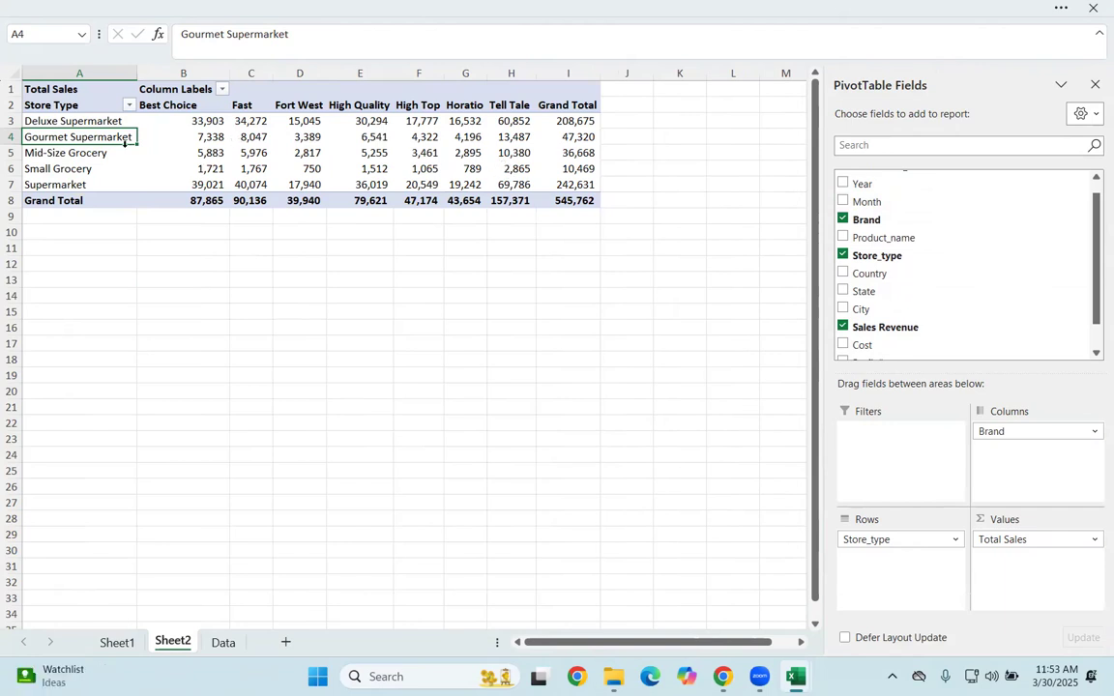
pyautogui.click(104, 121)
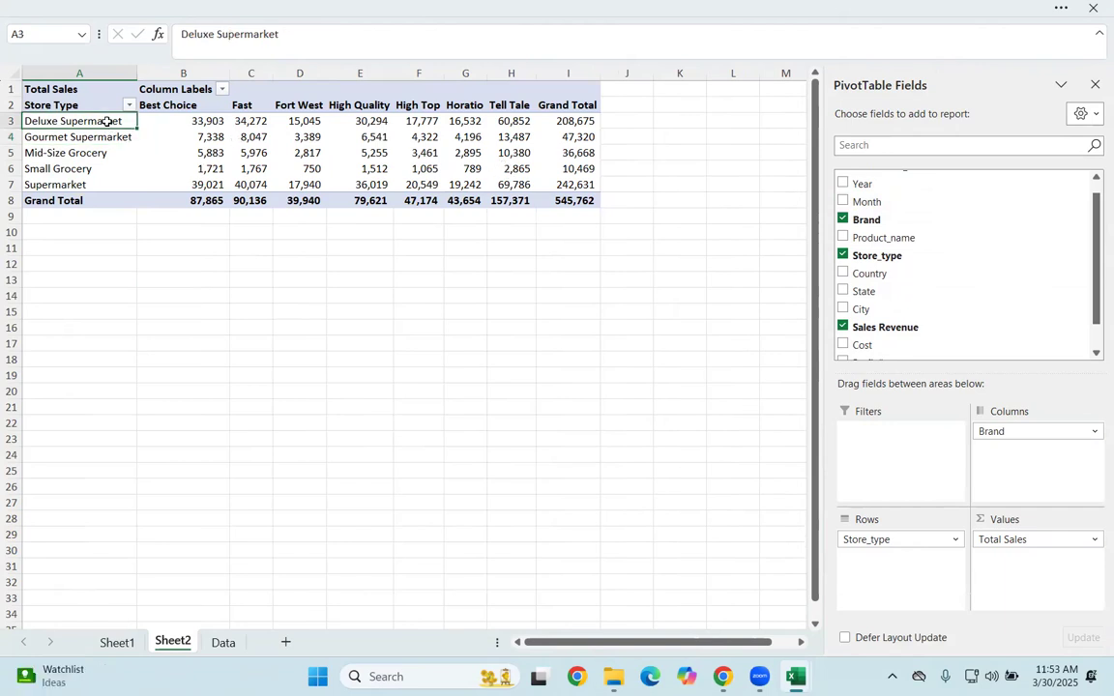
pyautogui.click(166, 103)
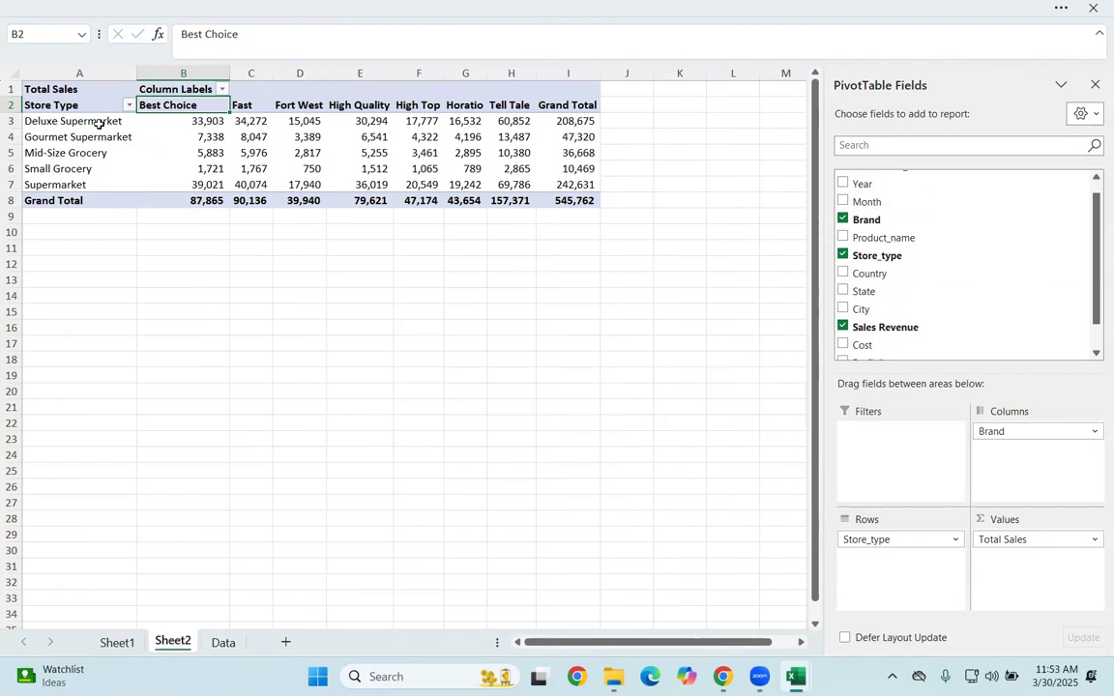
pyautogui.click(181, 117)
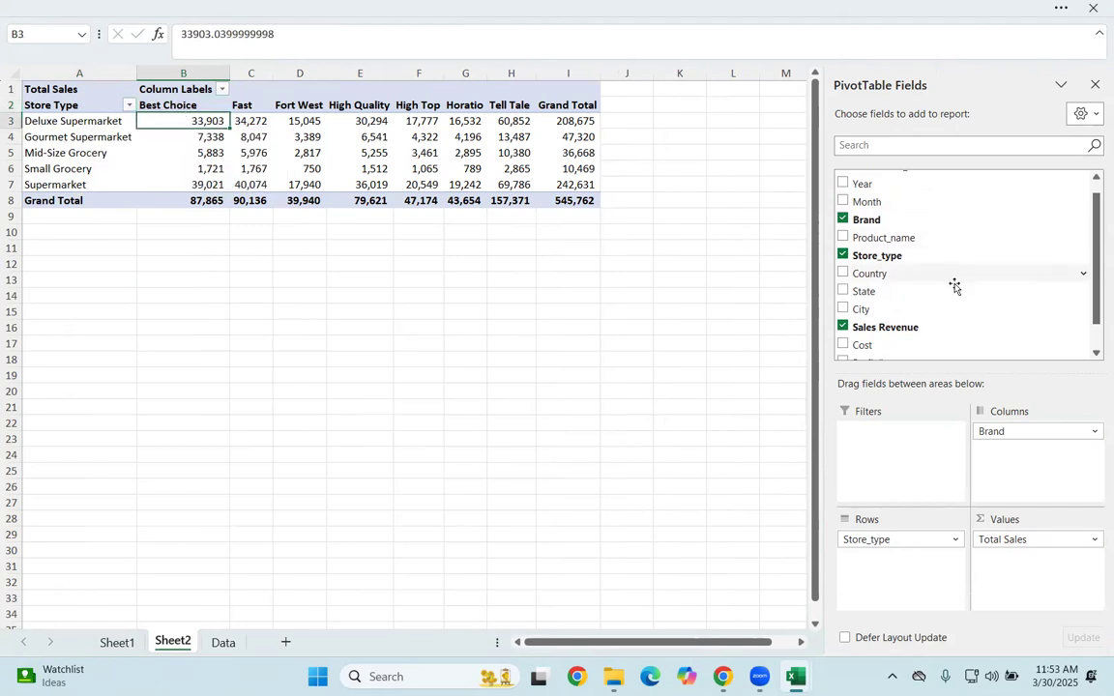
# Step: Add the Country field to the Filters area of the PivotTable
pyautogui.scroll(1, 927, 309)
pyautogui.scroll(-1, 901, 226)
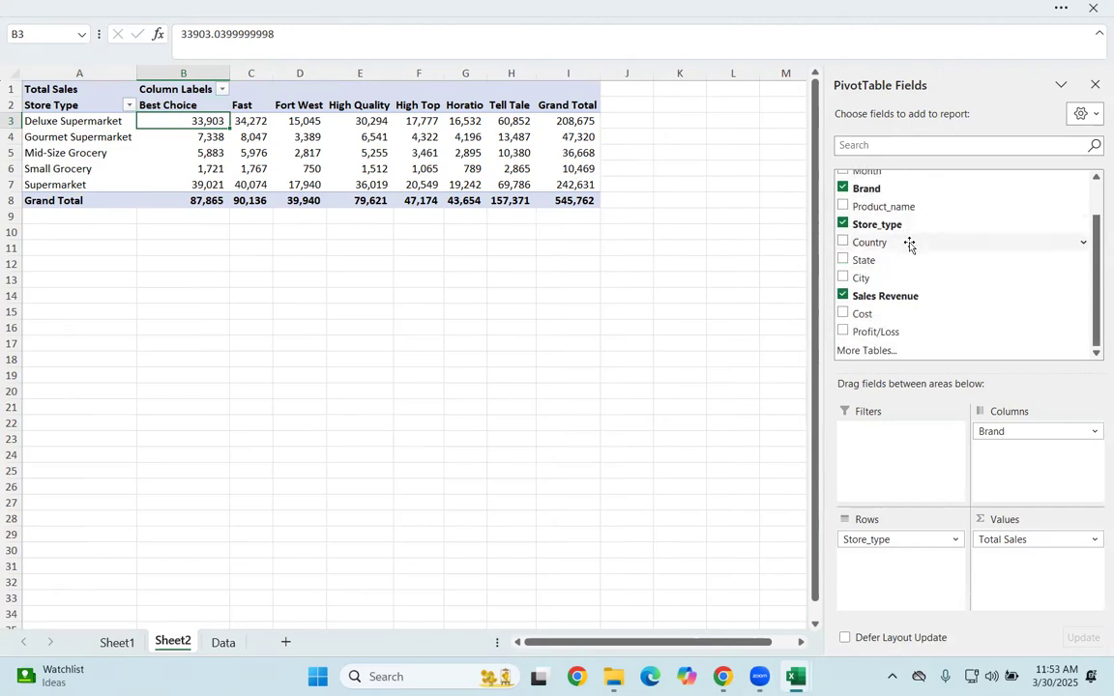
pyautogui.moveTo(897, 243); pyautogui.dragTo(889, 455)
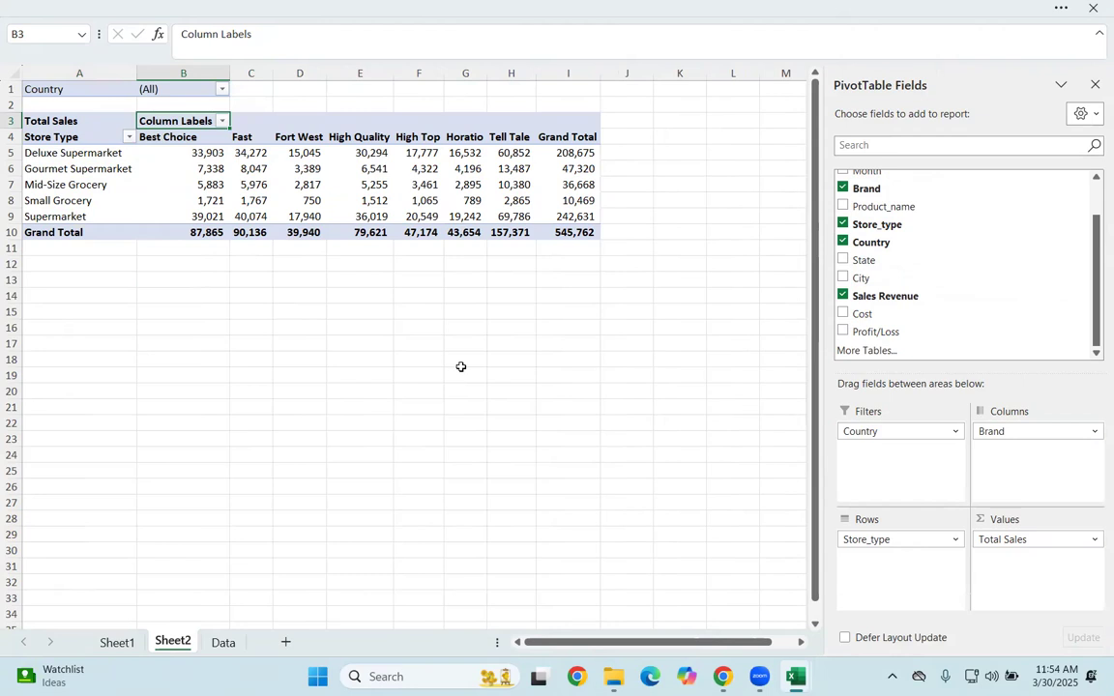
# Step: Allow multiple items in the Country filter and show only Canada
pyautogui.click(221, 90)
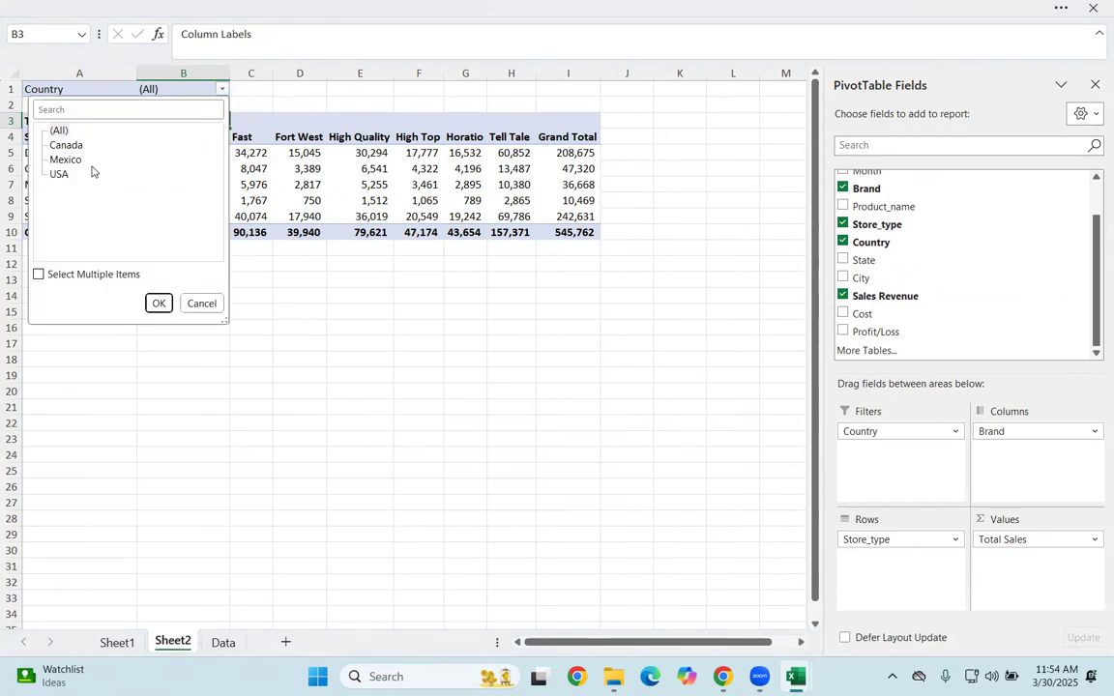
pyautogui.click(39, 274)
pyautogui.click(53, 131)
pyautogui.click(53, 145)
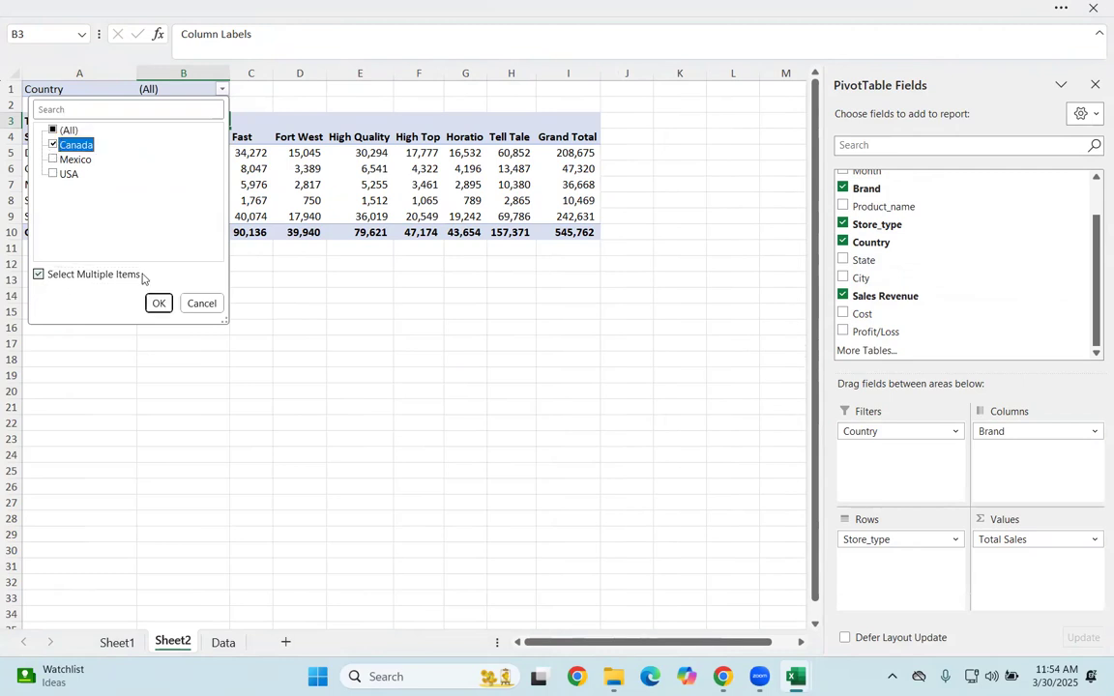
pyautogui.click(158, 303)
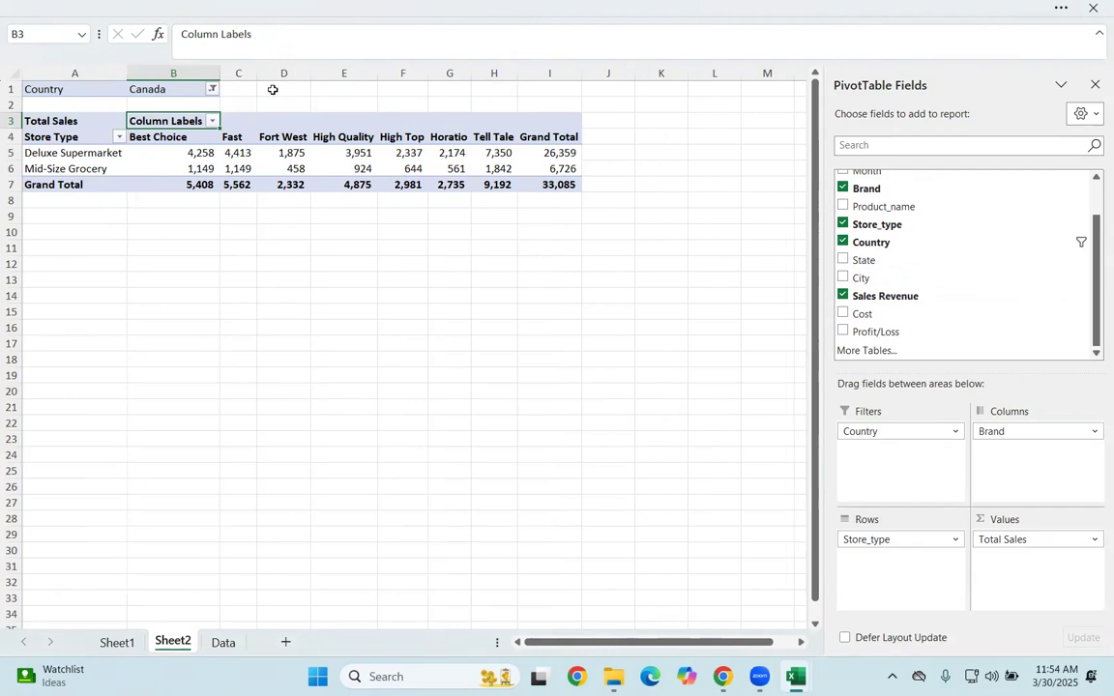
# Step: Change the Country filter to show only Mexico
pyautogui.click(213, 87)
pyautogui.click(44, 159)
pyautogui.click(149, 303)
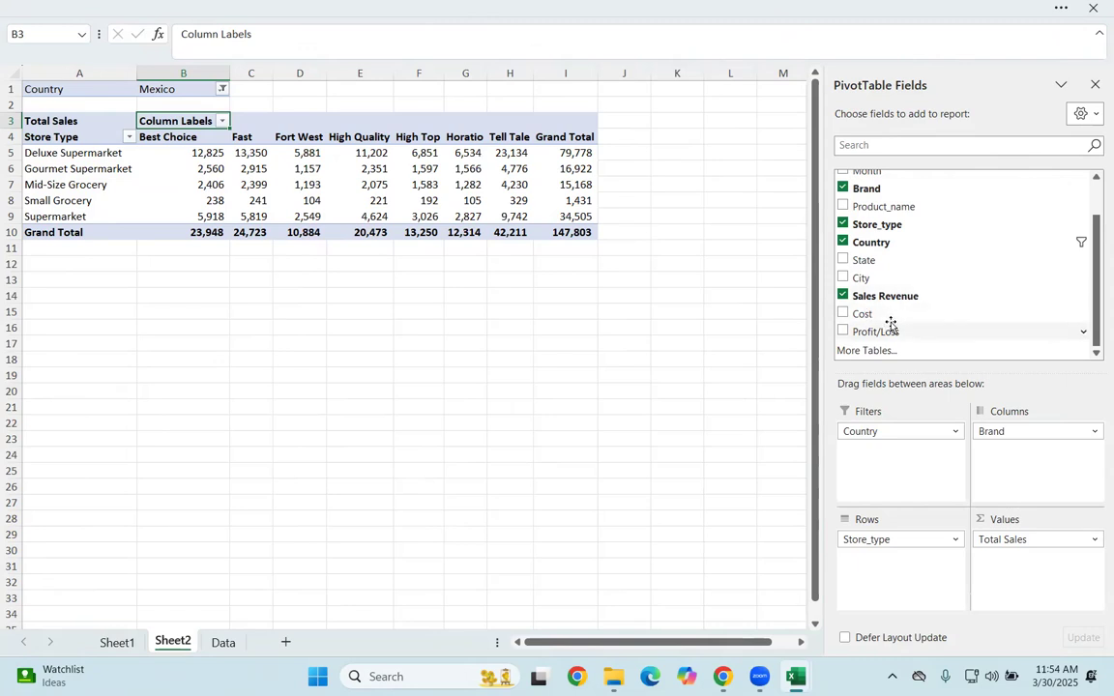
# Step: Add the Profit/Loss field to the Values area and inspect its column beside Total Sales
pyautogui.moveTo(885, 332); pyautogui.dragTo(1014, 559)
pyautogui.click(180, 146)
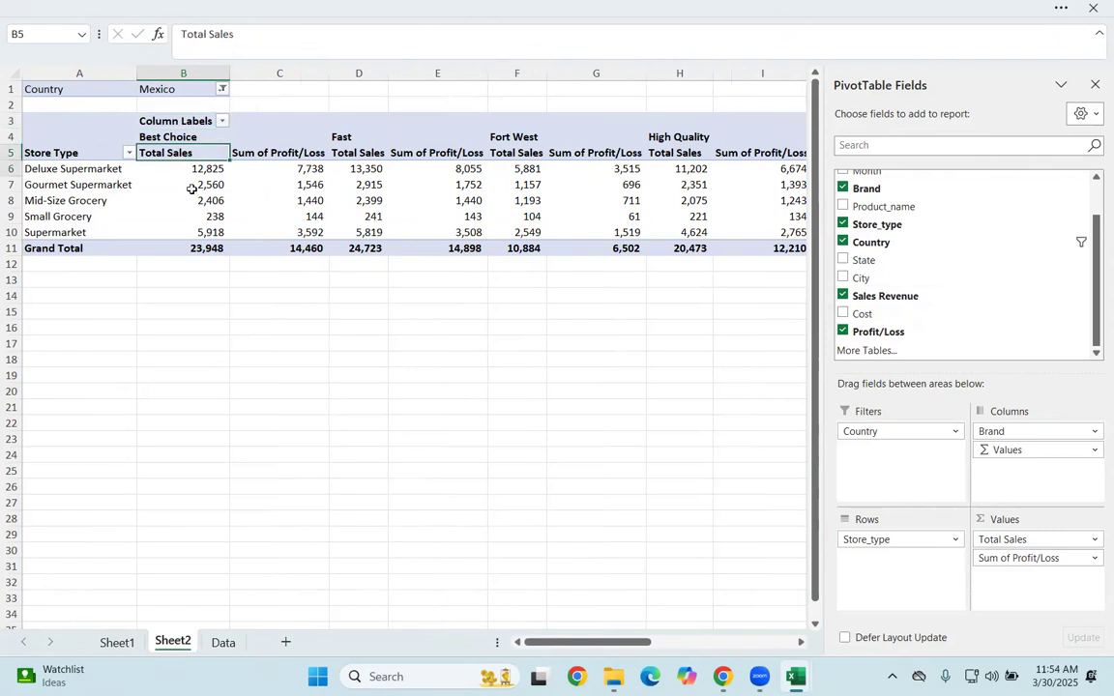
pyautogui.click(279, 154)
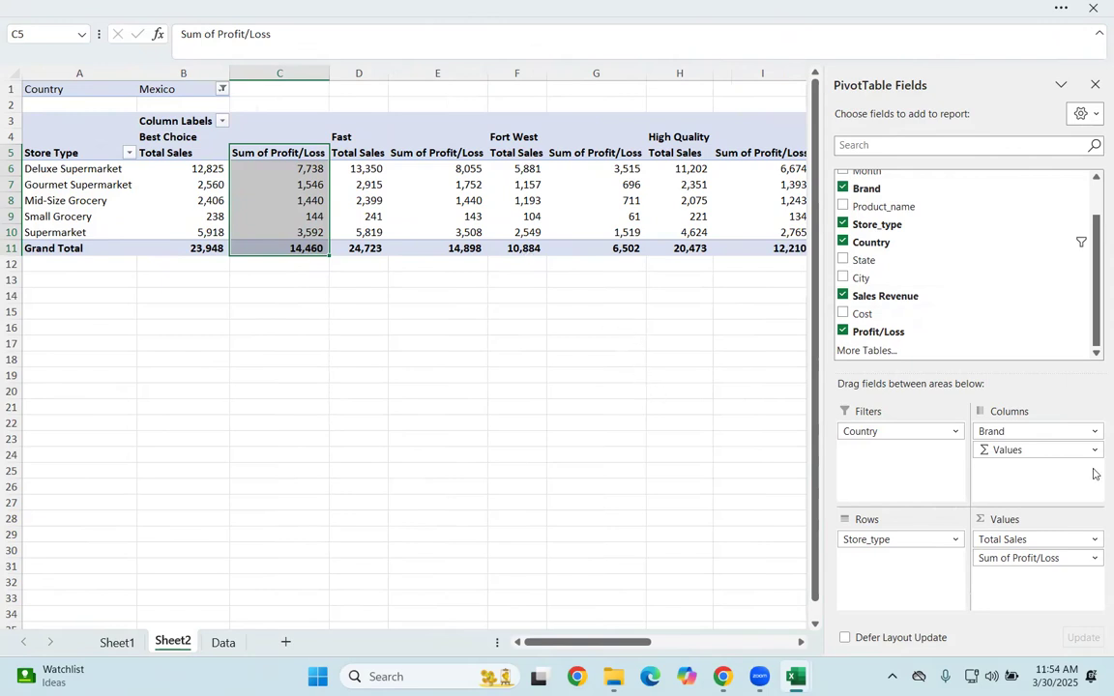
# Step: Remove the Sum of Profit/Loss value and the Brand column field from the PivotTable
pyautogui.moveTo(1027, 558); pyautogui.dragTo(654, 567)
pyautogui.moveTo(996, 432); pyautogui.dragTo(396, 380)
pyautogui.click(266, 312)
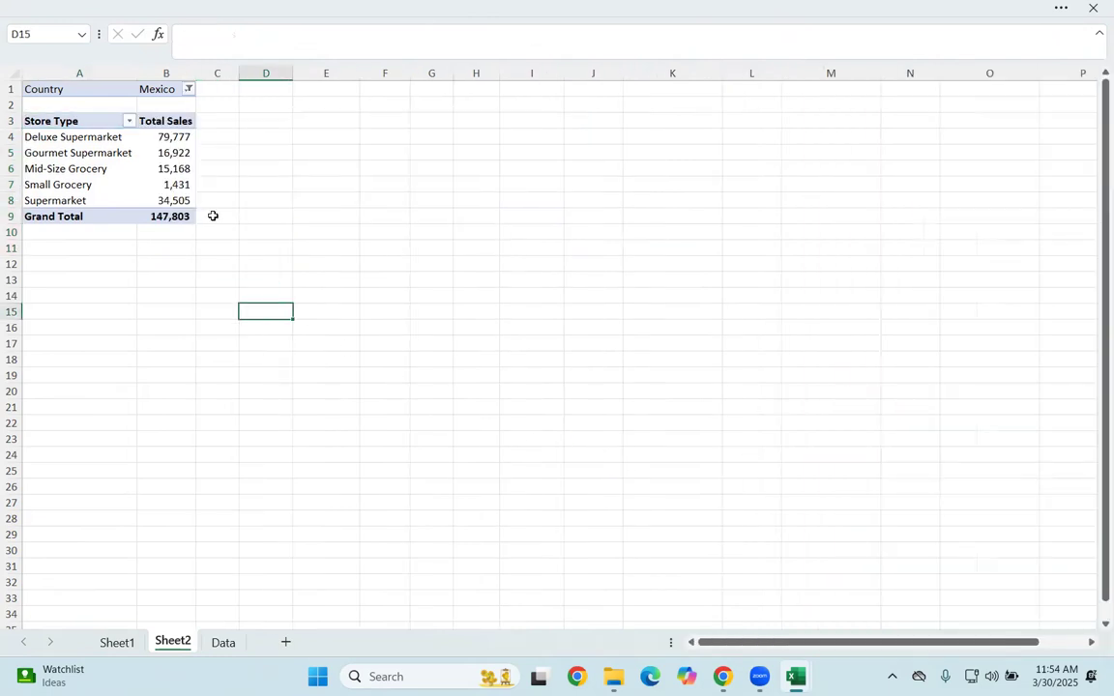
# Step: Try to duplicate the PivotTable by copying its body without the Country filter and pasting it at cell A13
pyautogui.click(83, 184)
pyautogui.hotkey('ctrl', 'a')
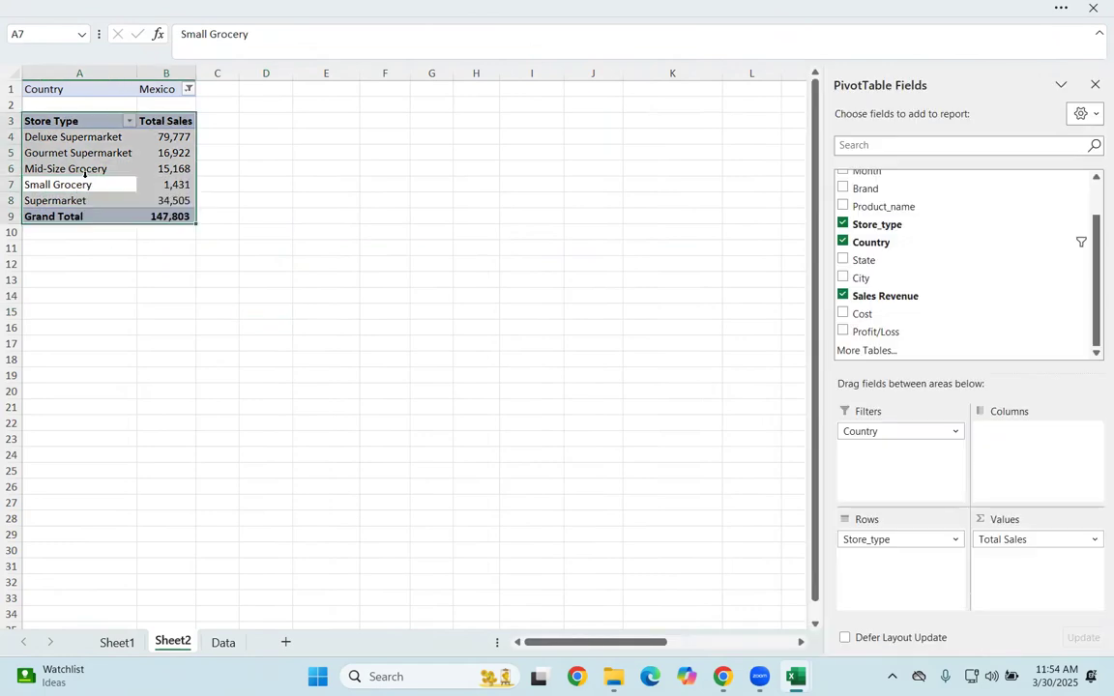
pyautogui.hotkey('ctrl', 'c')
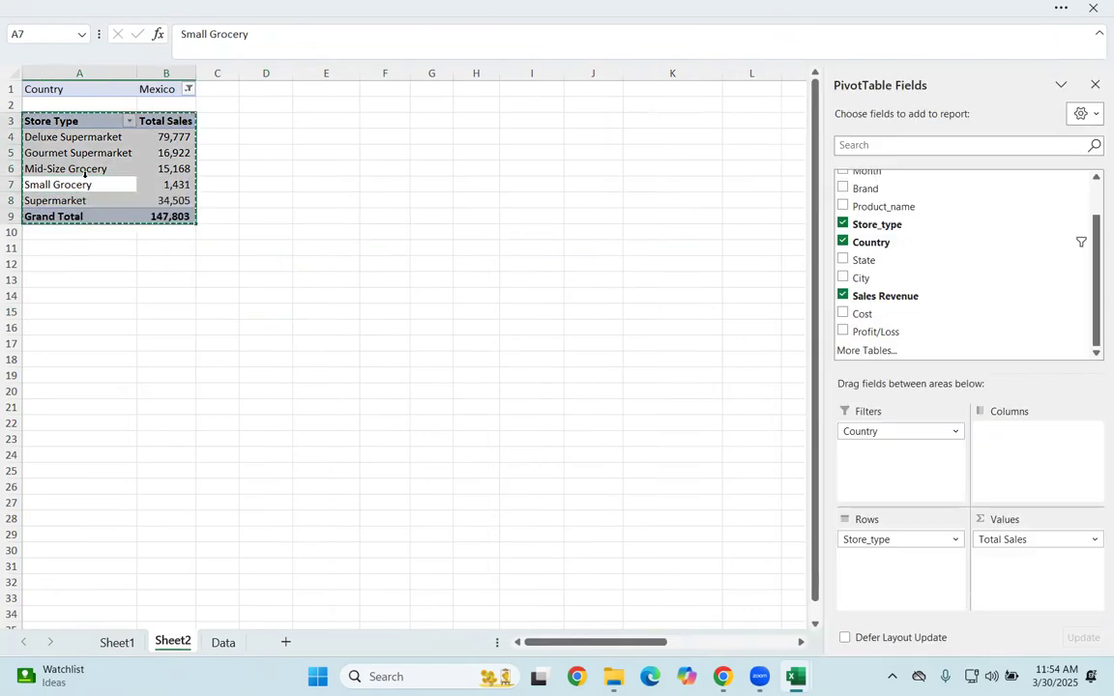
pyautogui.click(69, 278)
pyautogui.hotkey('ctrl', 'v')
pyautogui.click(118, 327)
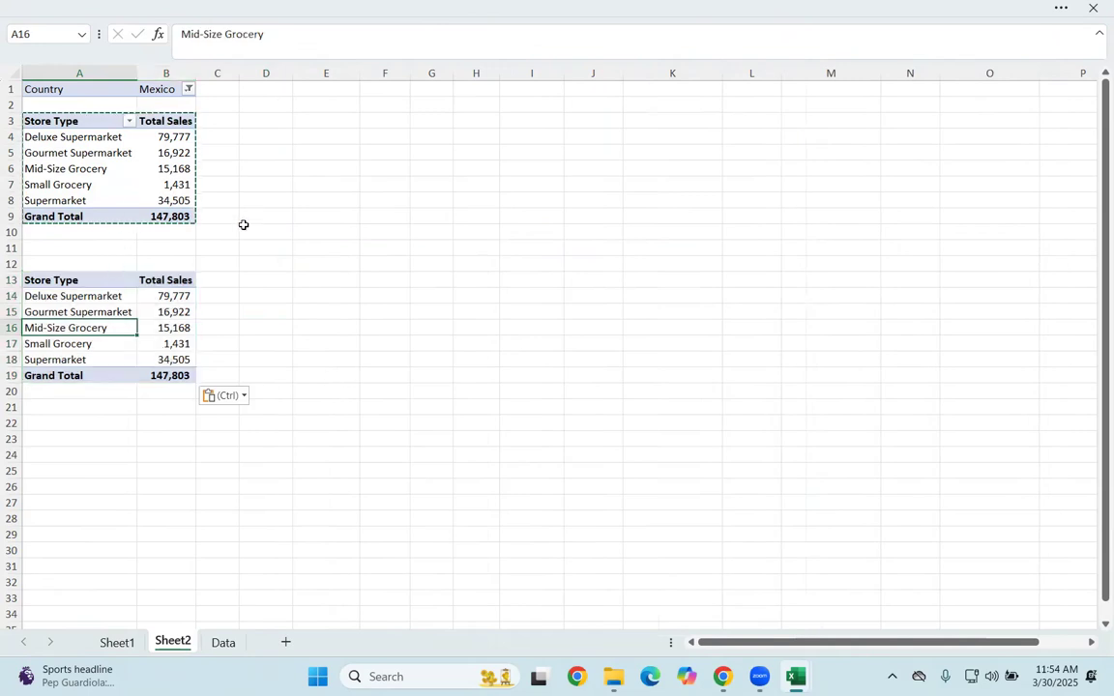
# Step: Undo the paste and remove the Country field from the Filters area of the PivotTable
pyautogui.hotkey('ctrl', 'z')
pyautogui.click(117, 174)
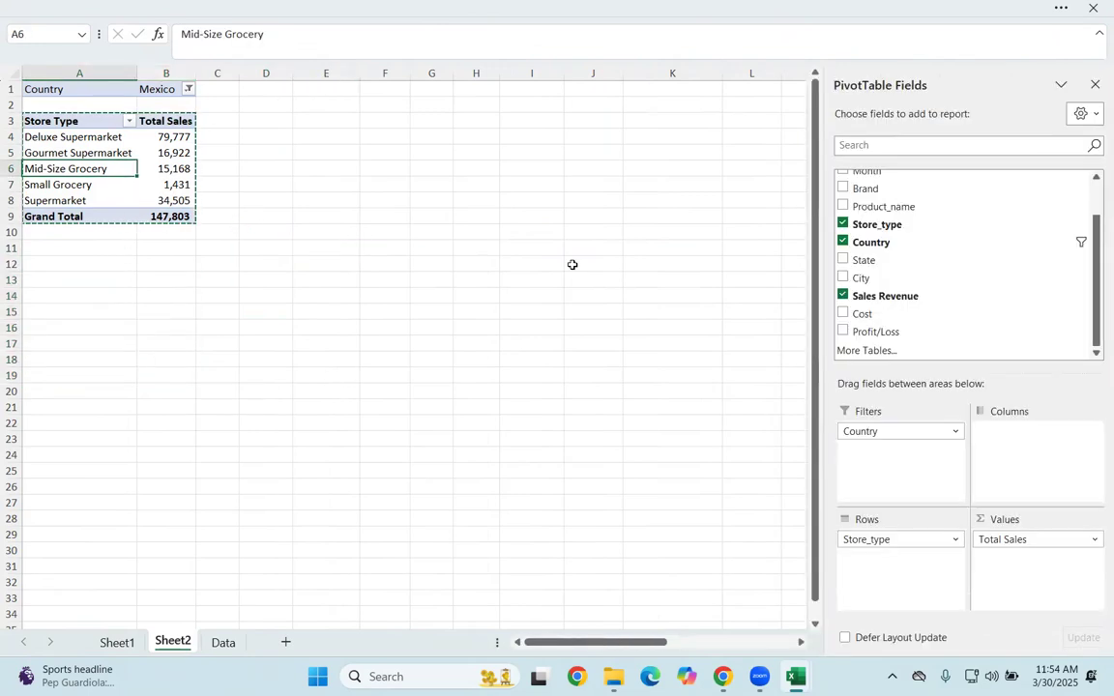
pyautogui.moveTo(861, 431); pyautogui.dragTo(522, 416)
# Step: Paste a copy of the whole unfiltered PivotTable at cell A13
pyautogui.click(155, 184)
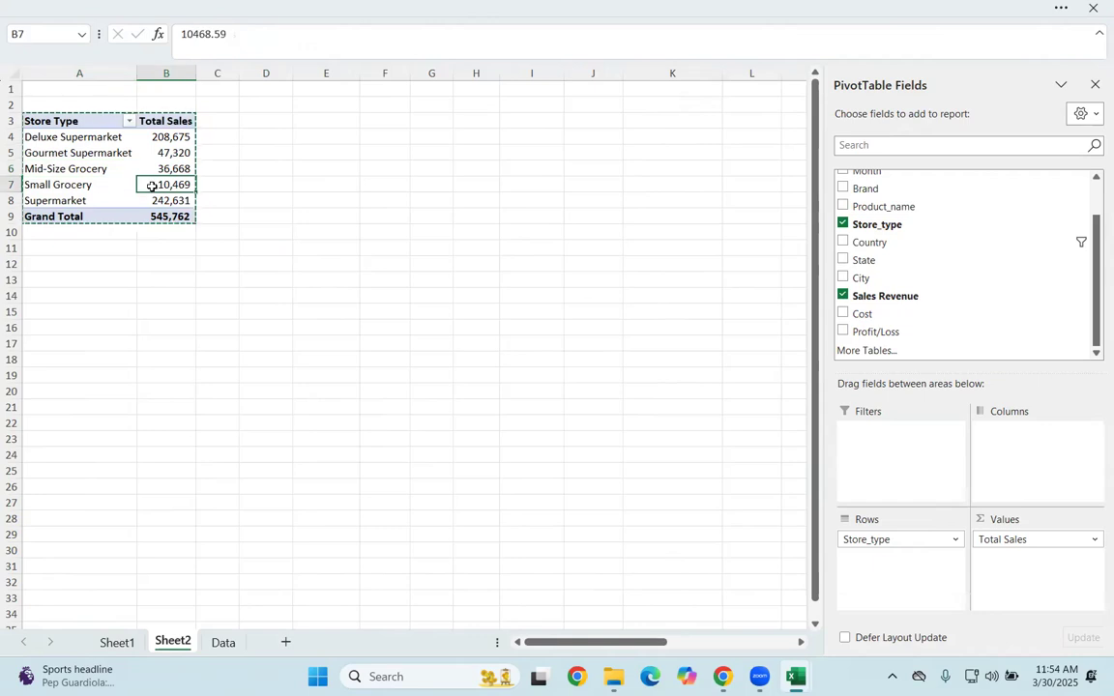
pyautogui.hotkey('ctrl', 'a')
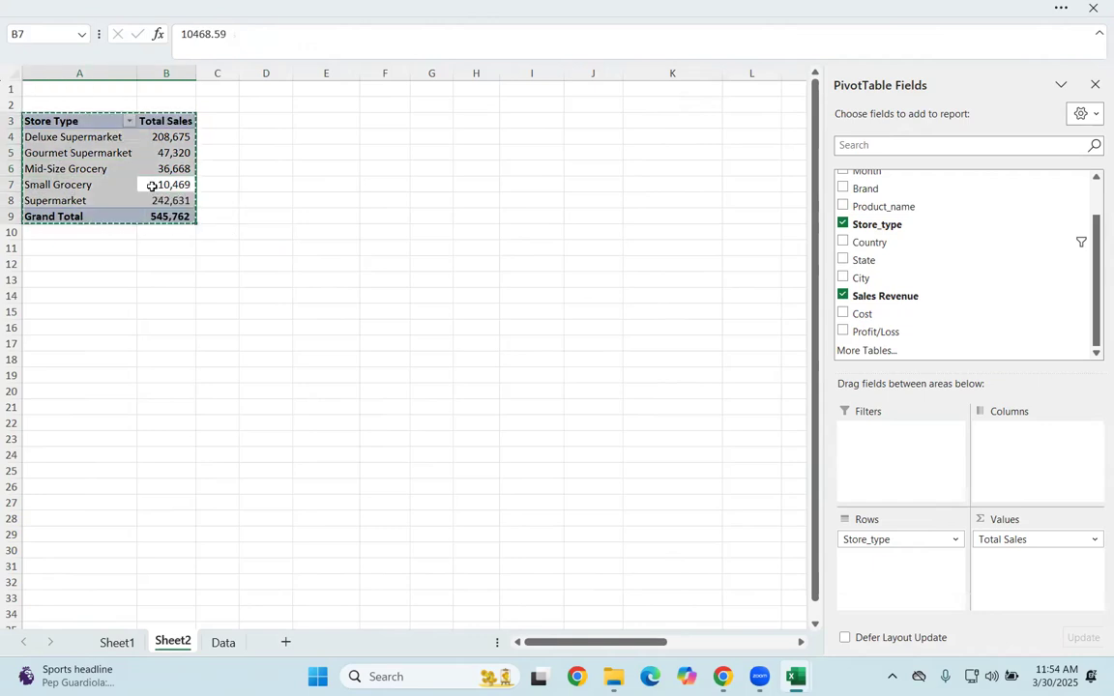
pyautogui.click(56, 285)
pyautogui.hotkey('ctrl', 'v')
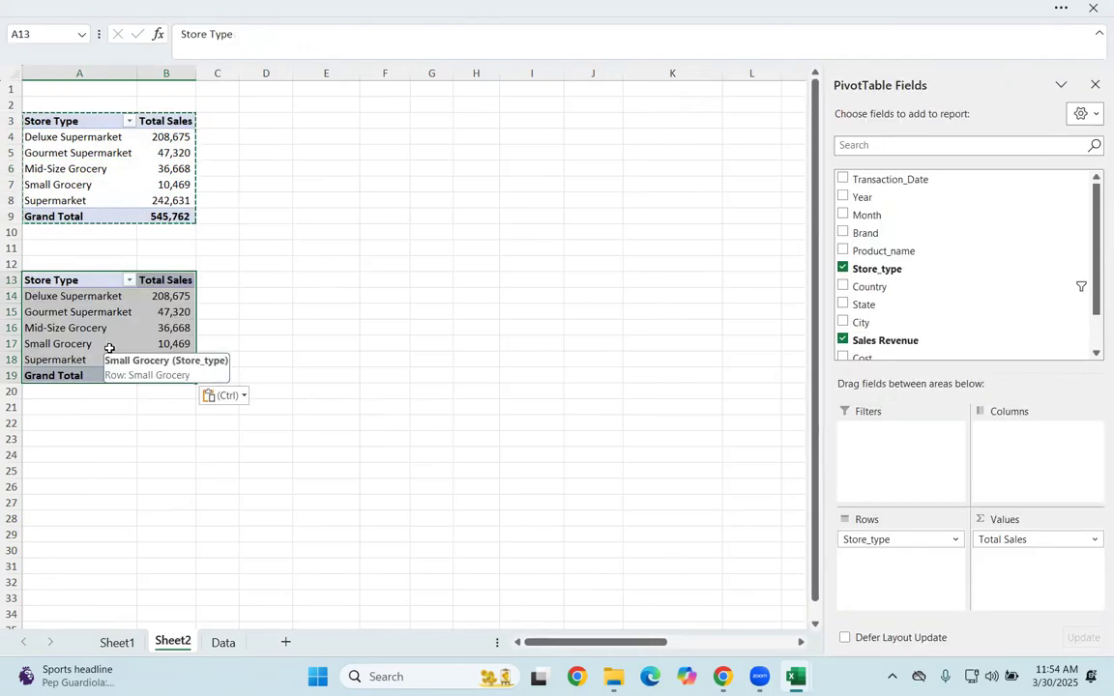
# Step: Add the Country field back to the Filters area of the original PivotTable starting at A3
pyautogui.click(108, 177)
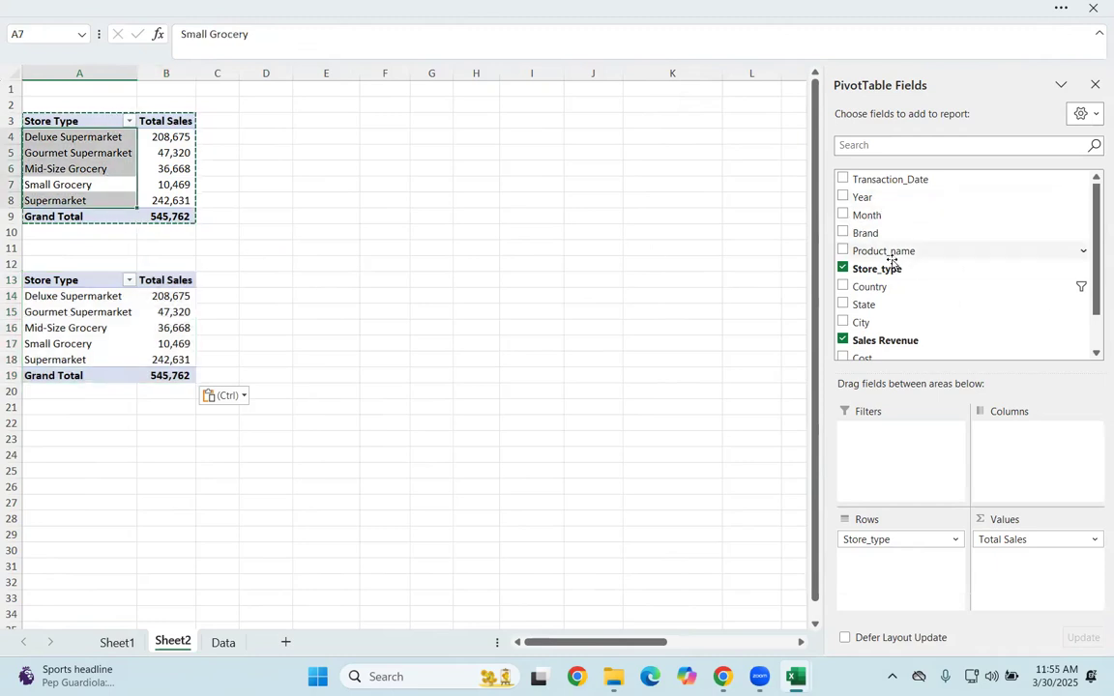
pyautogui.moveTo(896, 287); pyautogui.dragTo(908, 443)
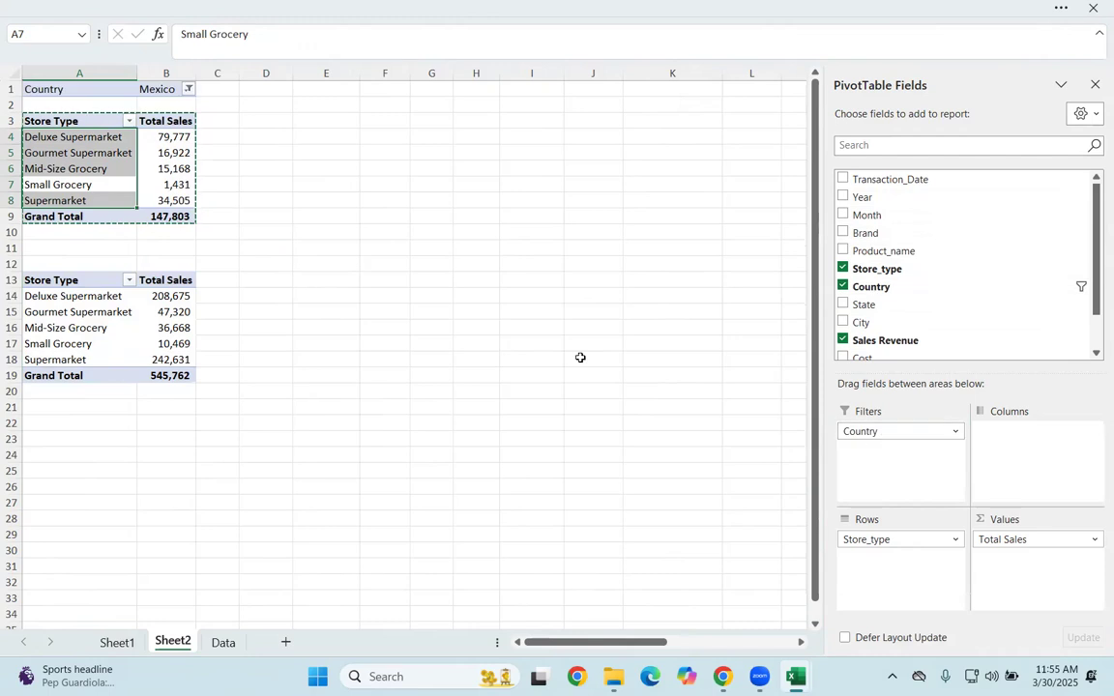
pyautogui.click(584, 357)
# Step: Remove Store_type and Total Sales from the copied PivotTable at A13 to leave it empty
pyautogui.click(171, 344)
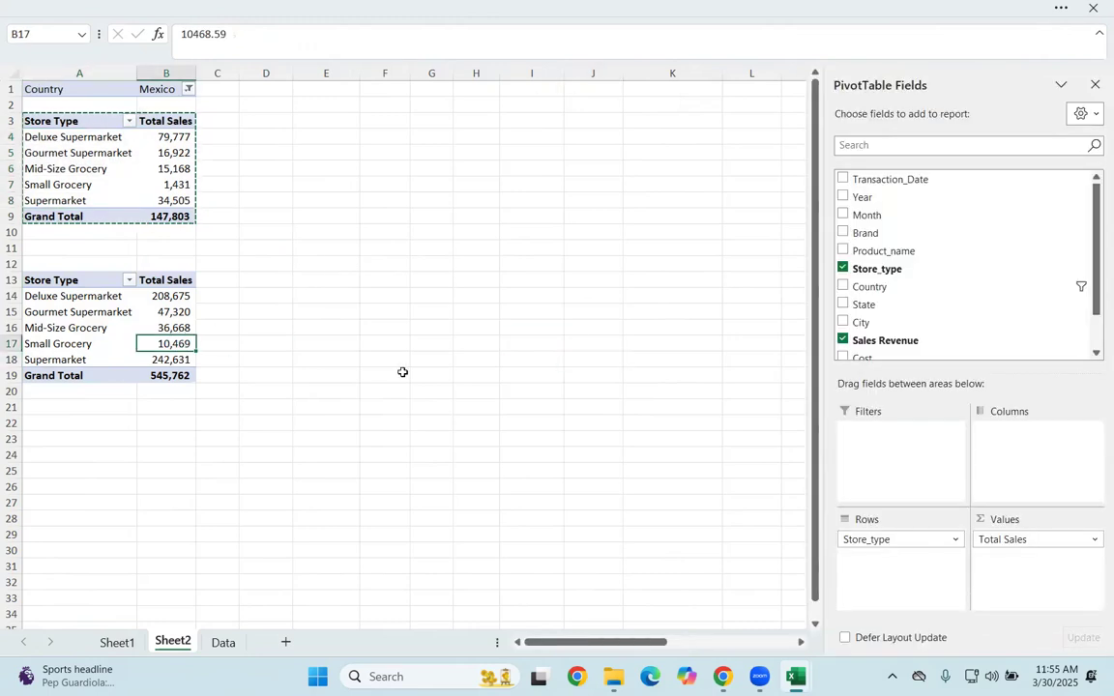
pyautogui.moveTo(888, 537); pyautogui.dragTo(774, 503)
pyautogui.moveTo(1002, 539); pyautogui.dragTo(492, 377)
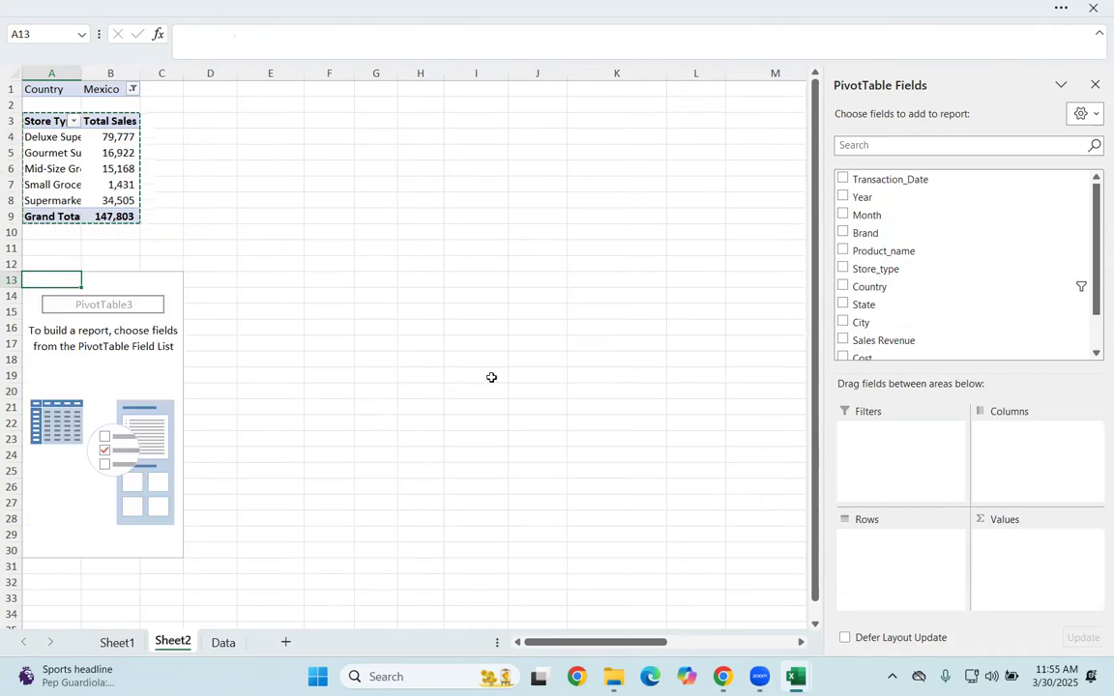
pyautogui.click(174, 378)
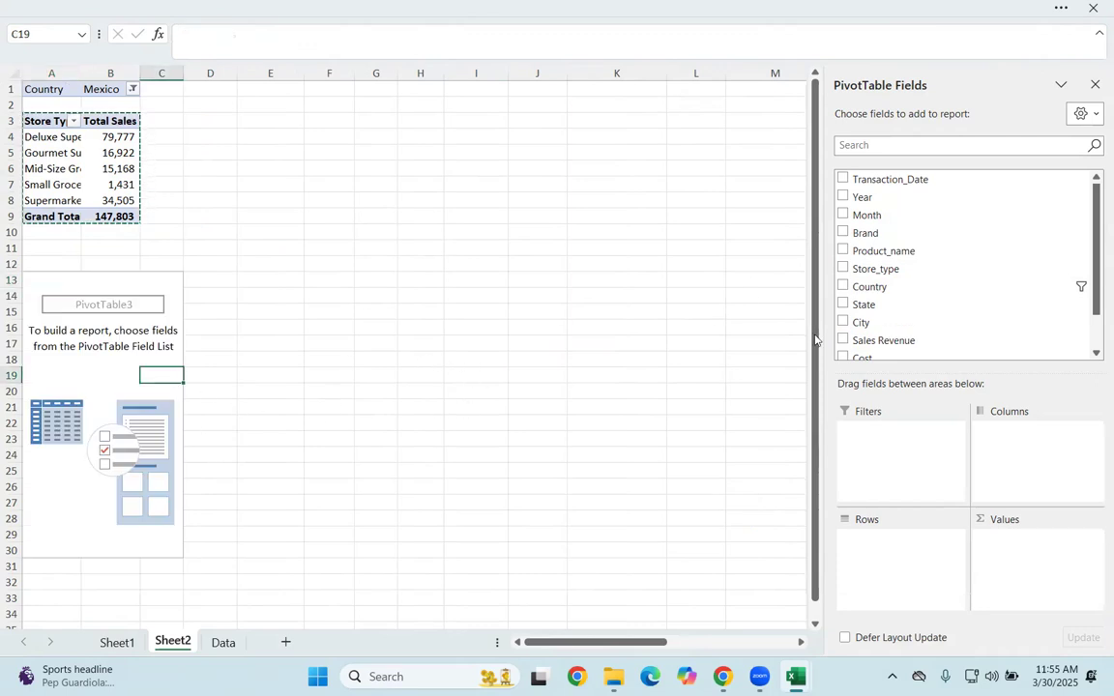
pyautogui.click(473, 266)
pyautogui.click(165, 388)
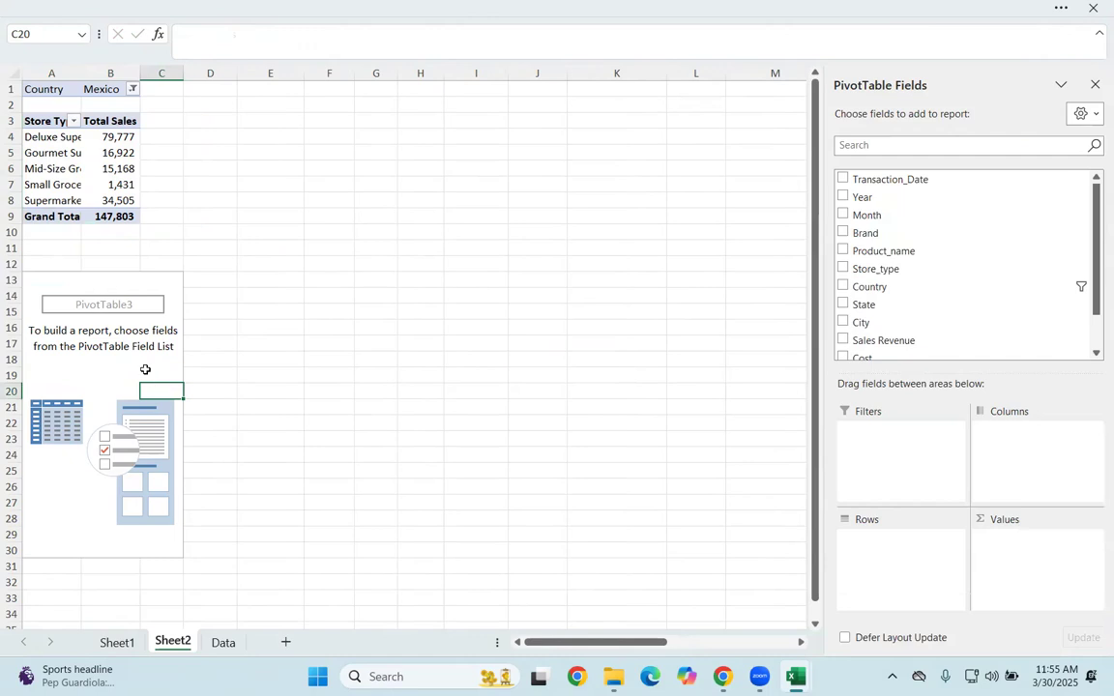
# Step: Add the Month and Year fields to the Rows area of the second PivotTable, with Year above Month
pyautogui.scroll(-1, 967, 271)
pyautogui.scroll(1, 928, 252)
pyautogui.moveTo(863, 218); pyautogui.dragTo(899, 561)
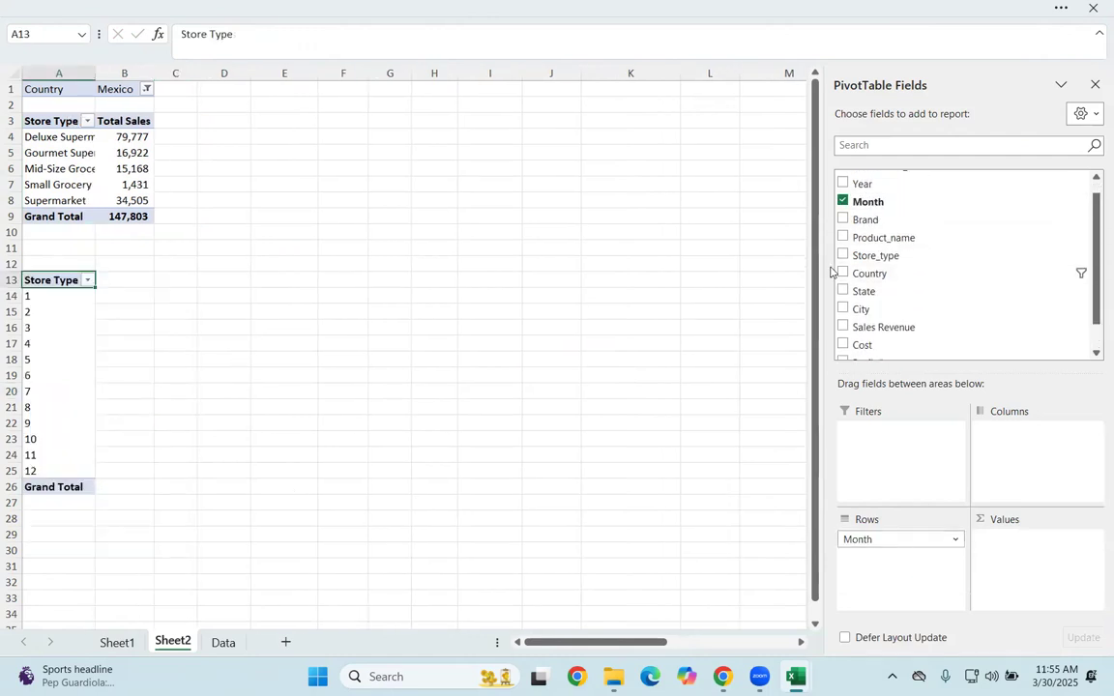
pyautogui.moveTo(862, 183); pyautogui.dragTo(888, 558)
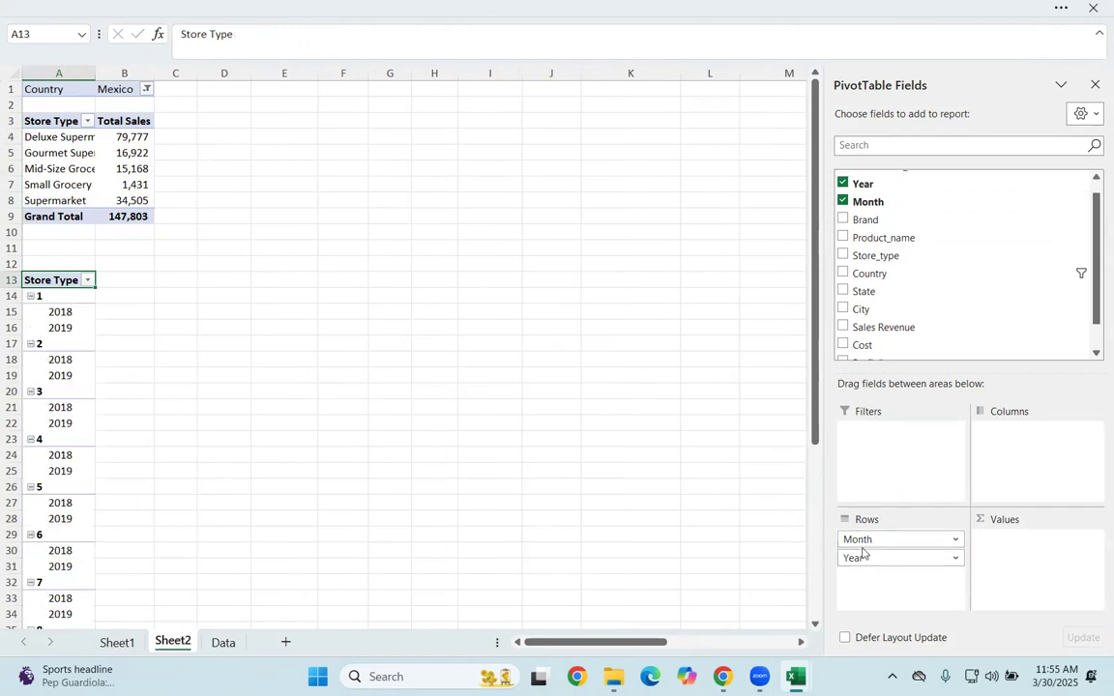
pyautogui.moveTo(899, 543); pyautogui.dragTo(900, 573)
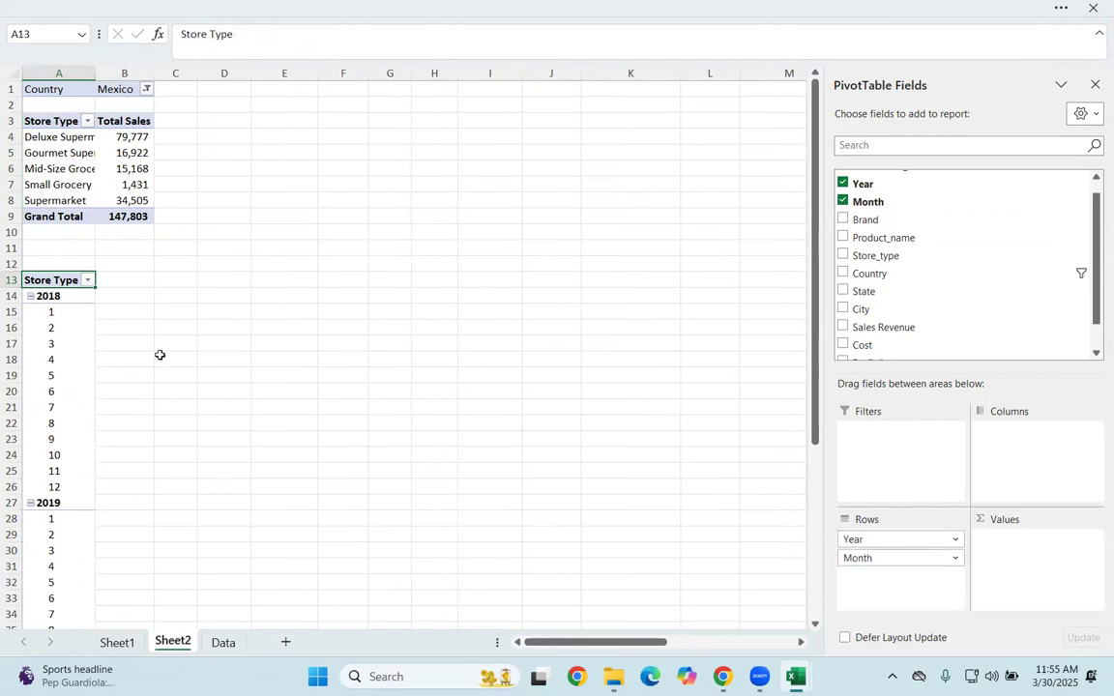
# Step: Collapse the 2018 and 2019 year groups in the second PivotTable
pyautogui.click(30, 297)
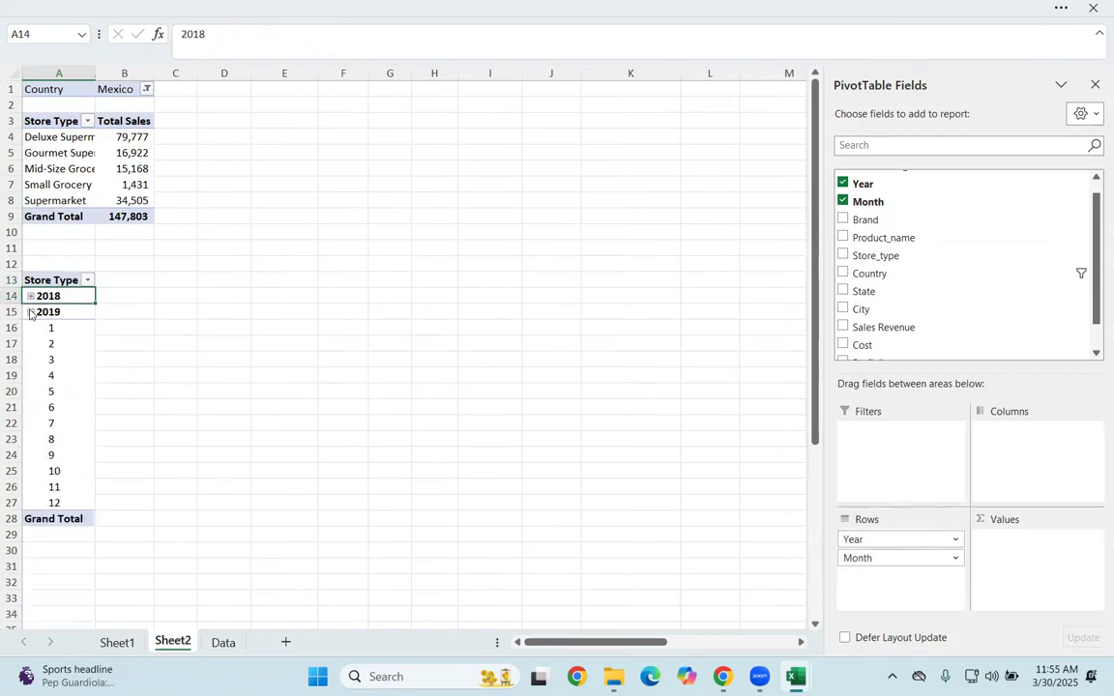
pyautogui.press('Down')
pyautogui.click(30, 312)
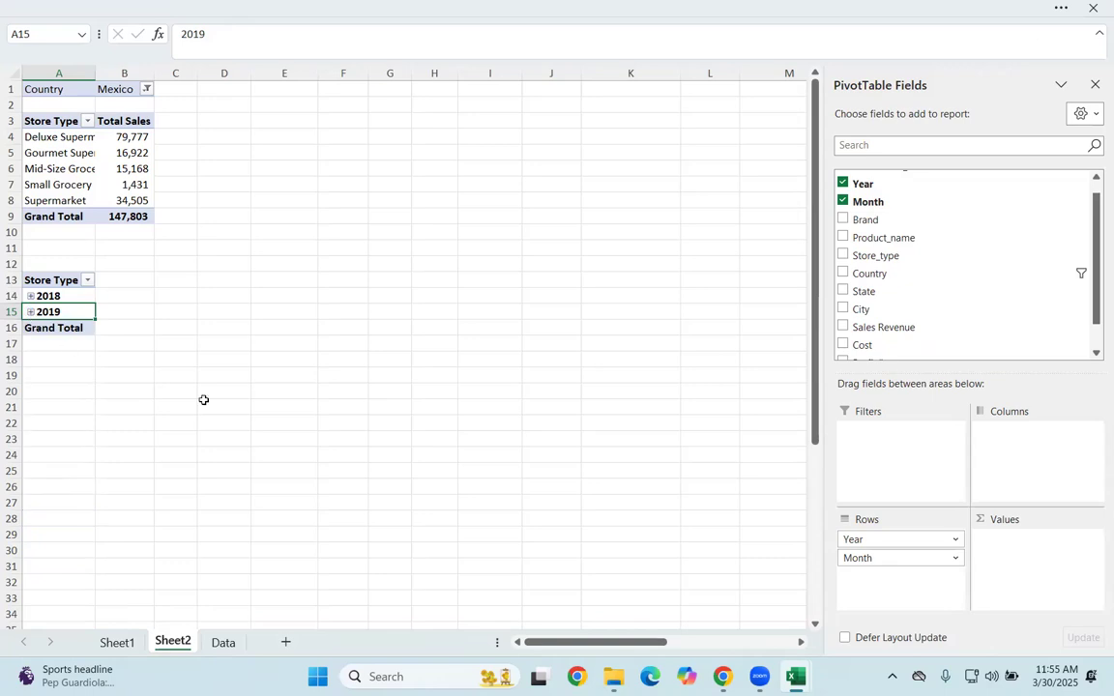
# Step: Expand and collapse the 2018 group repeatedly to examine its months
pyautogui.click(30, 297)
pyautogui.click(30, 297)
pyautogui.click(30, 297)
pyautogui.click(30, 296)
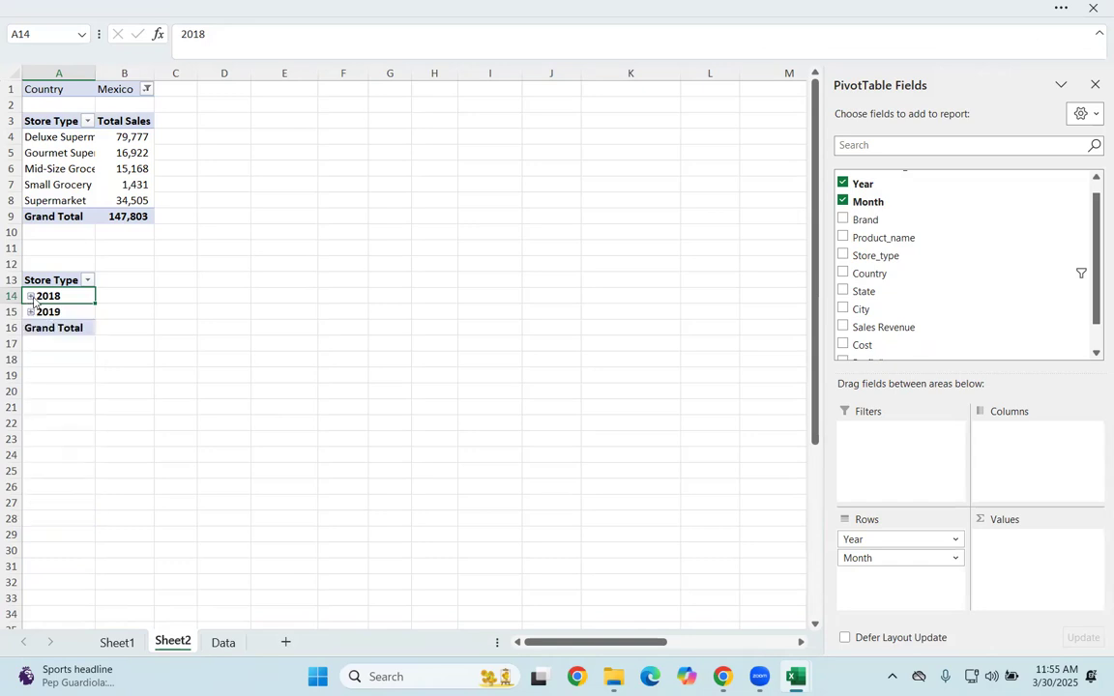
pyautogui.click(30, 297)
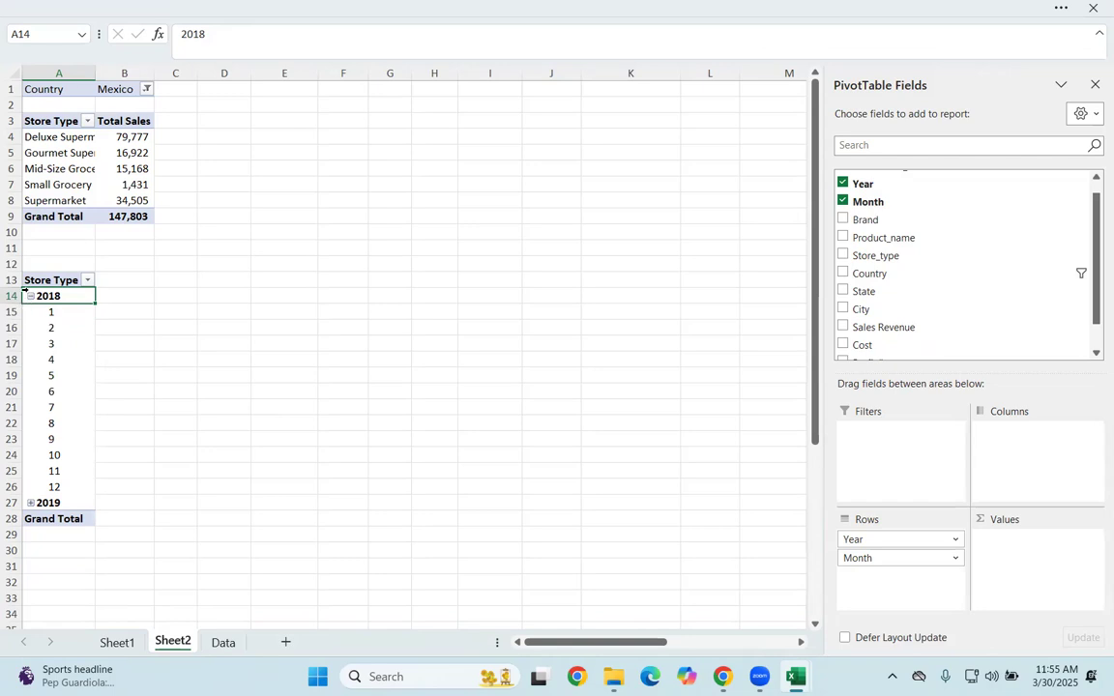
pyautogui.click(30, 297)
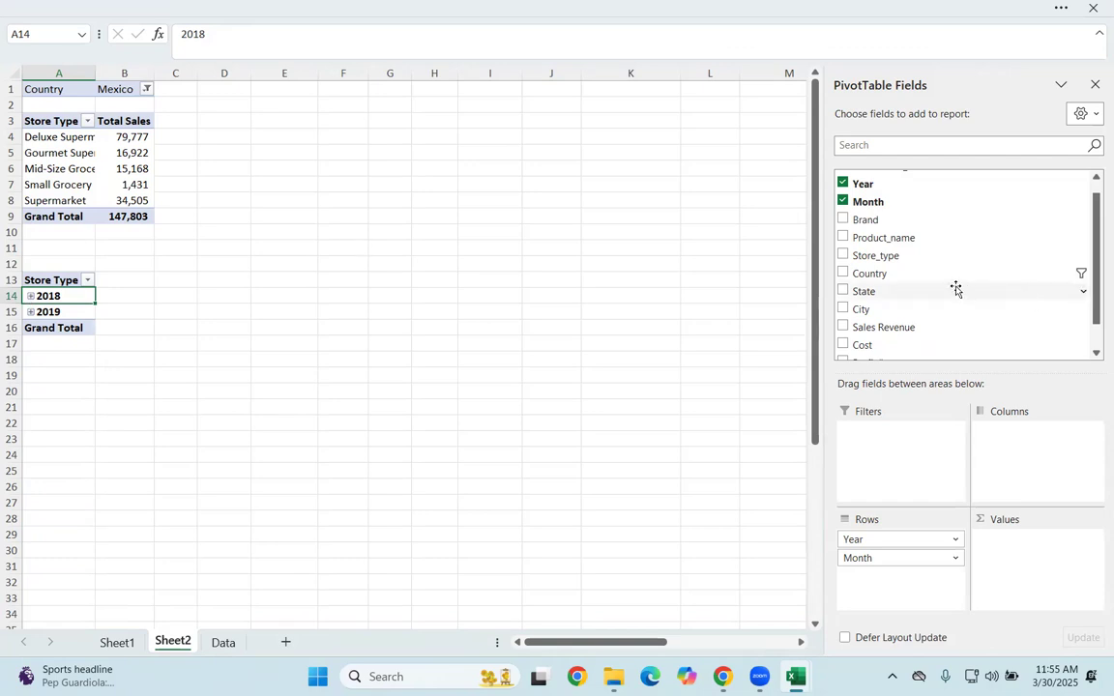
# Step: Add Sales Revenue to the Values area of the second PivotTable and check the 2018 monthly breakdown, leaving the group collapsed
pyautogui.scroll(-1, 954, 280)
pyautogui.moveTo(919, 297); pyautogui.dragTo(1035, 560)
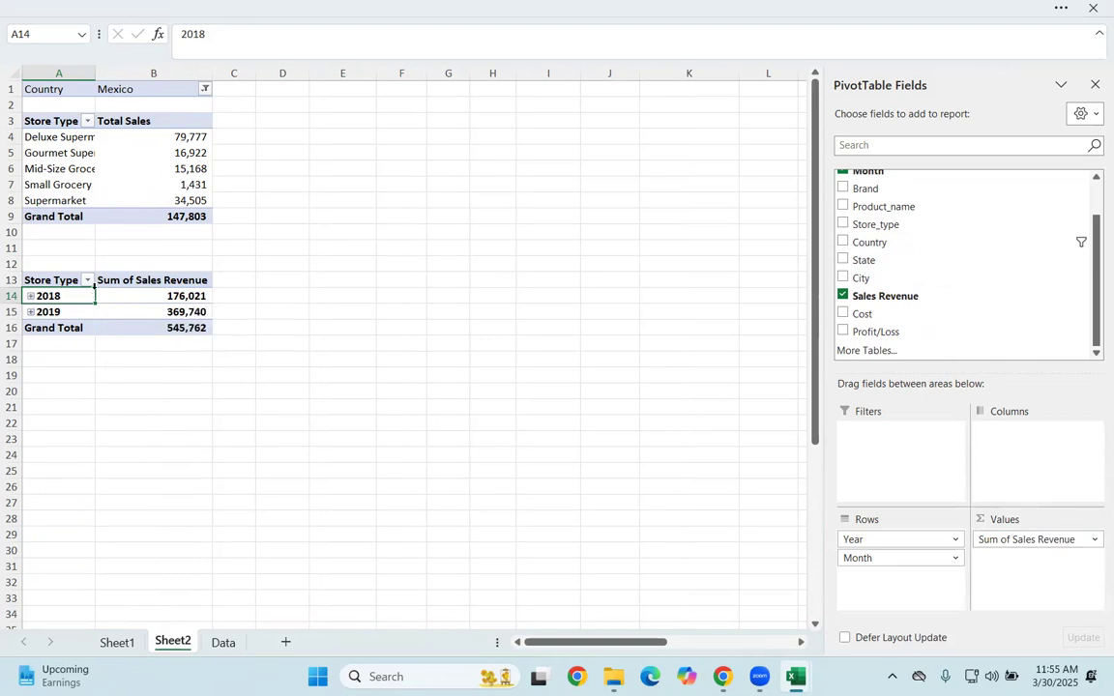
pyautogui.click(31, 297)
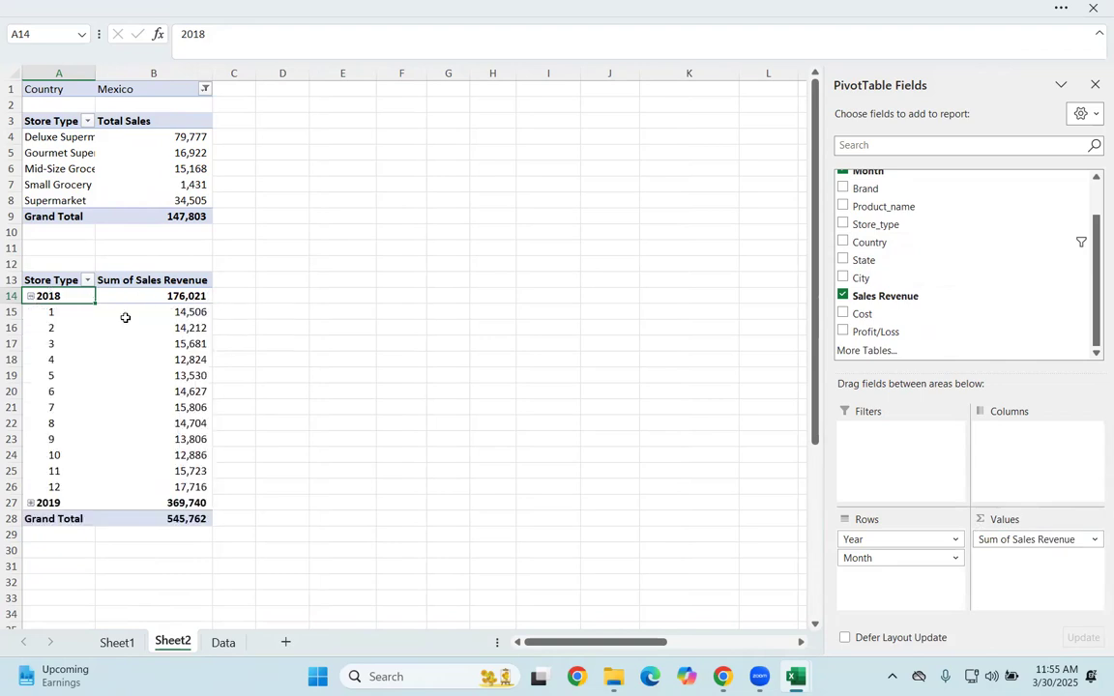
pyautogui.click(31, 297)
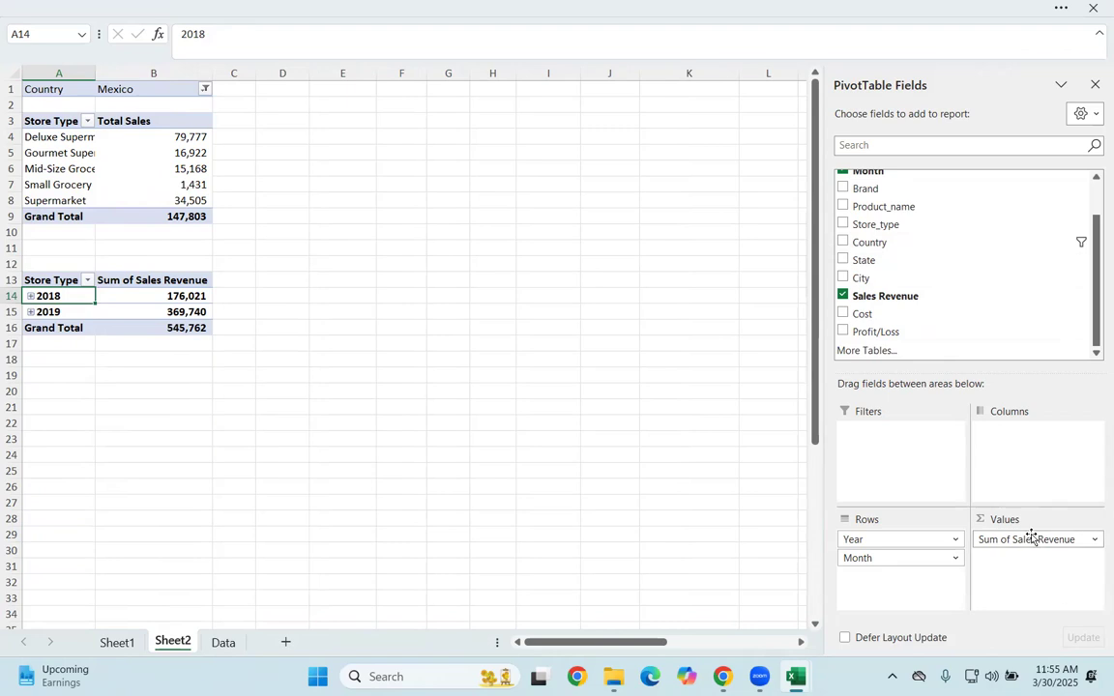
# Step: Add Sales Revenue to the Values area a second time and rename the first value column Total Sales
pyautogui.moveTo(885, 300); pyautogui.dragTo(1042, 569)
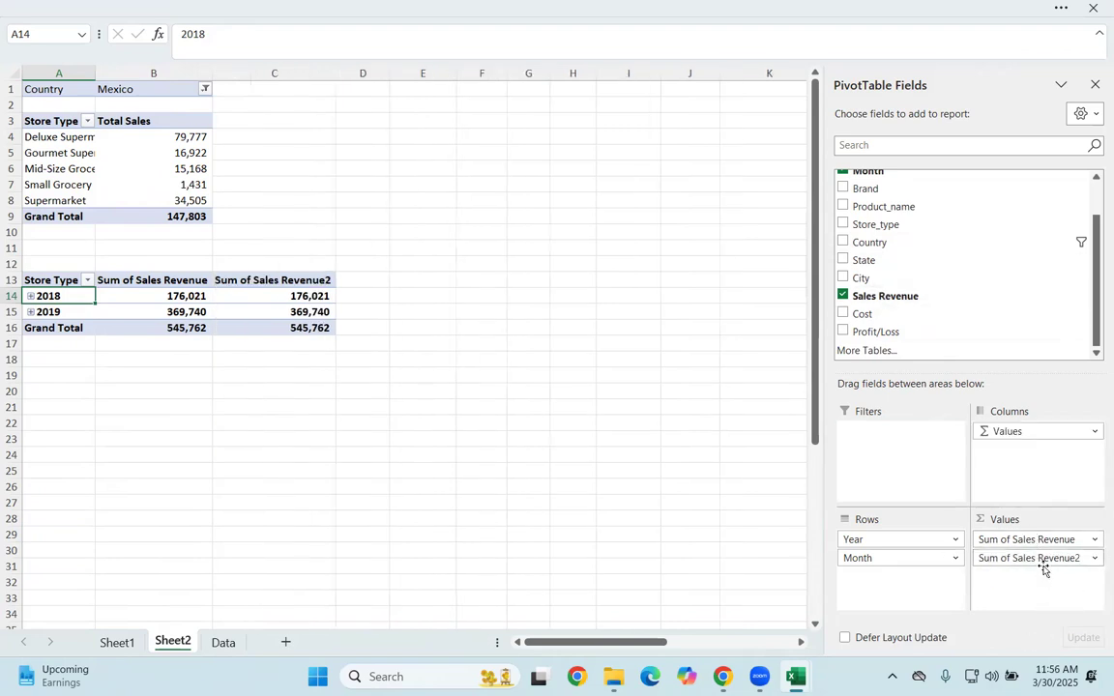
pyautogui.doubleClick(193, 283)
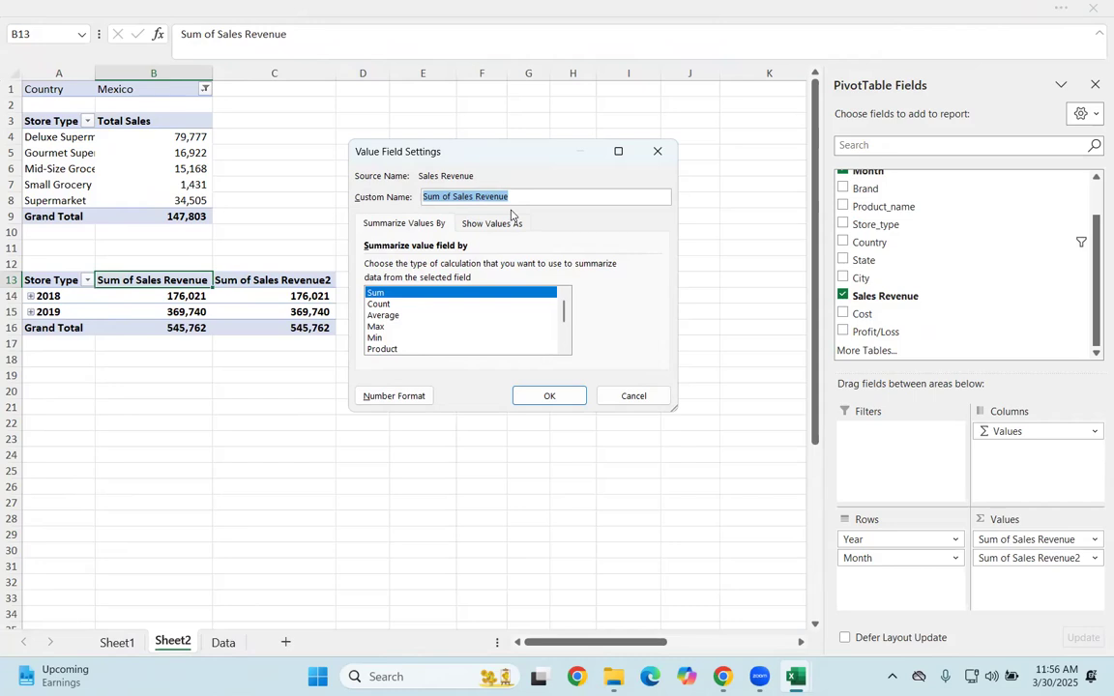
pyautogui.press('BackSpace')
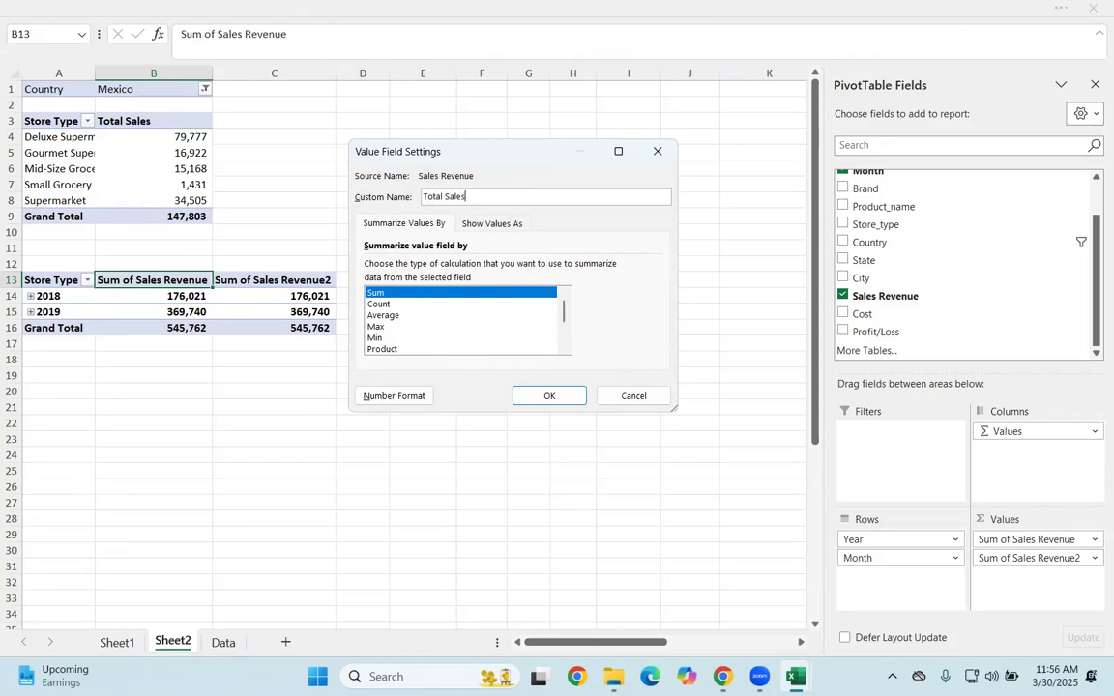
pyautogui.press('Return')
# Step: Summarize the second Sales Revenue column by Average and format it as Number with 0 decimal places and a thousands separator
pyautogui.doubleClick(216, 279)
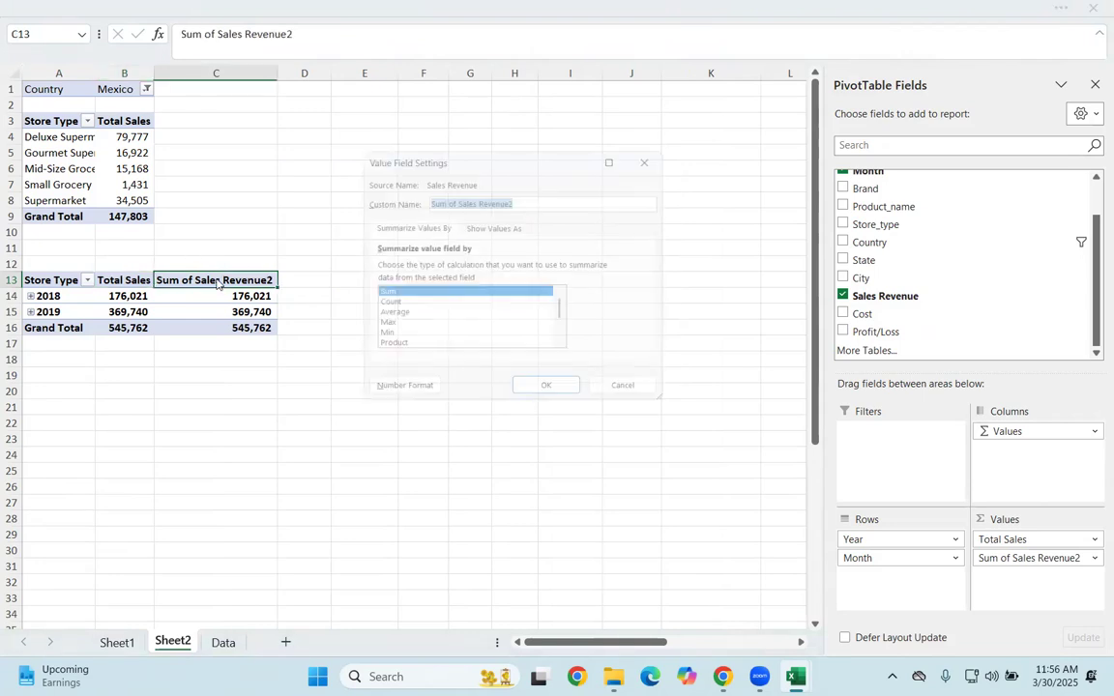
pyautogui.write('Average Sales')
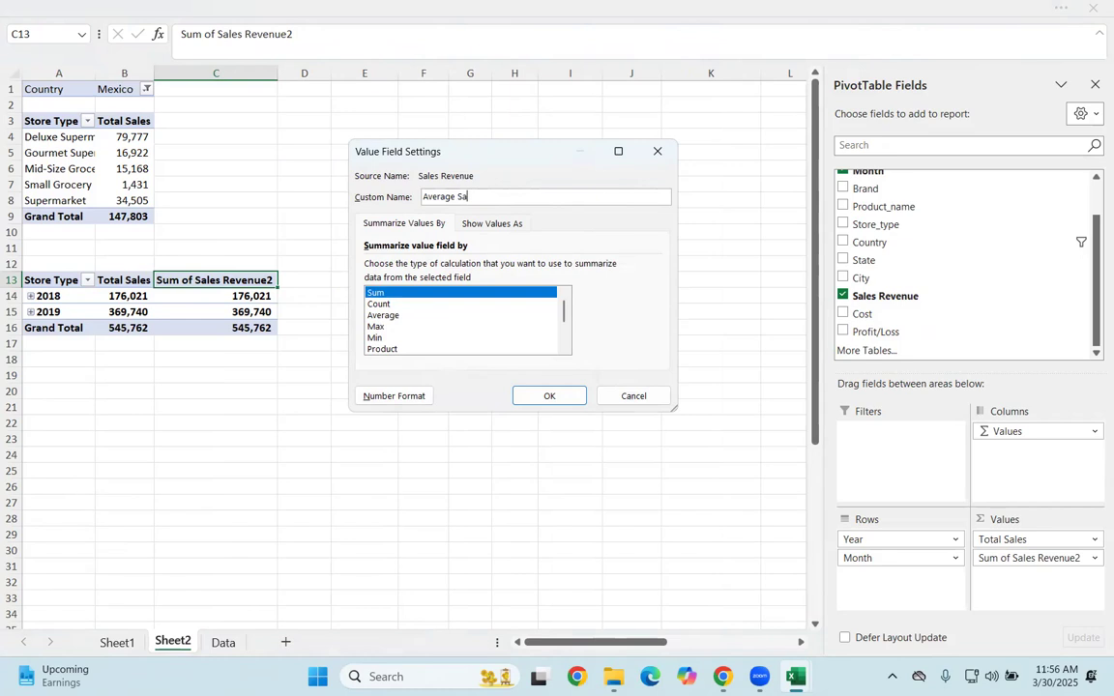
pyautogui.click(385, 314)
pyautogui.click(390, 392)
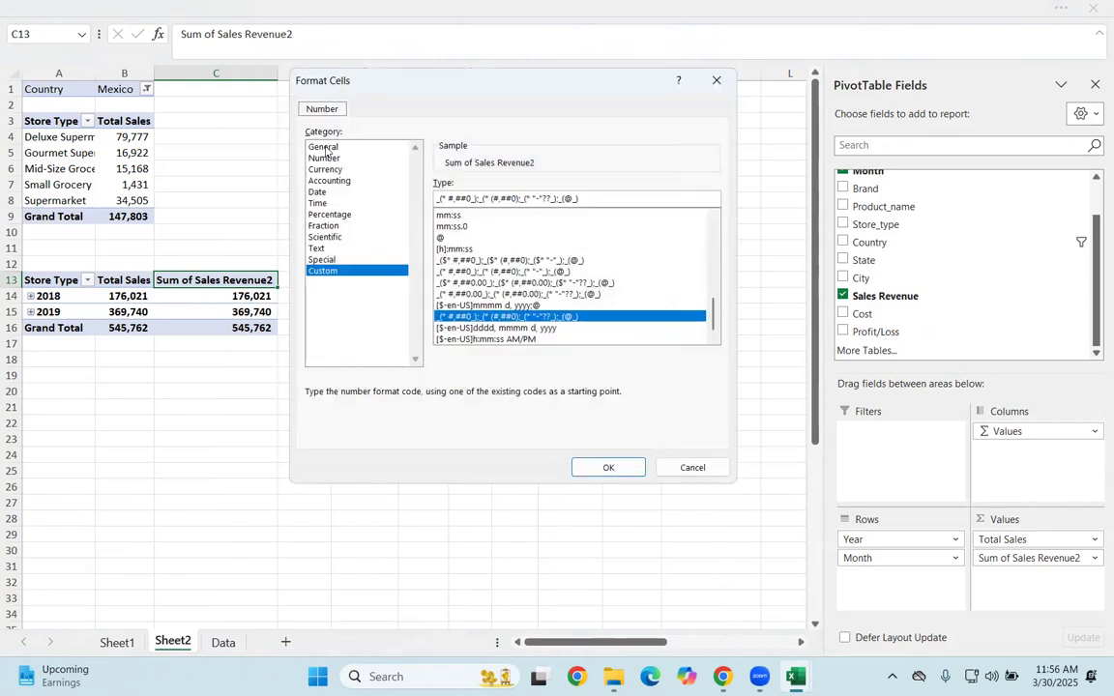
pyautogui.click(325, 158)
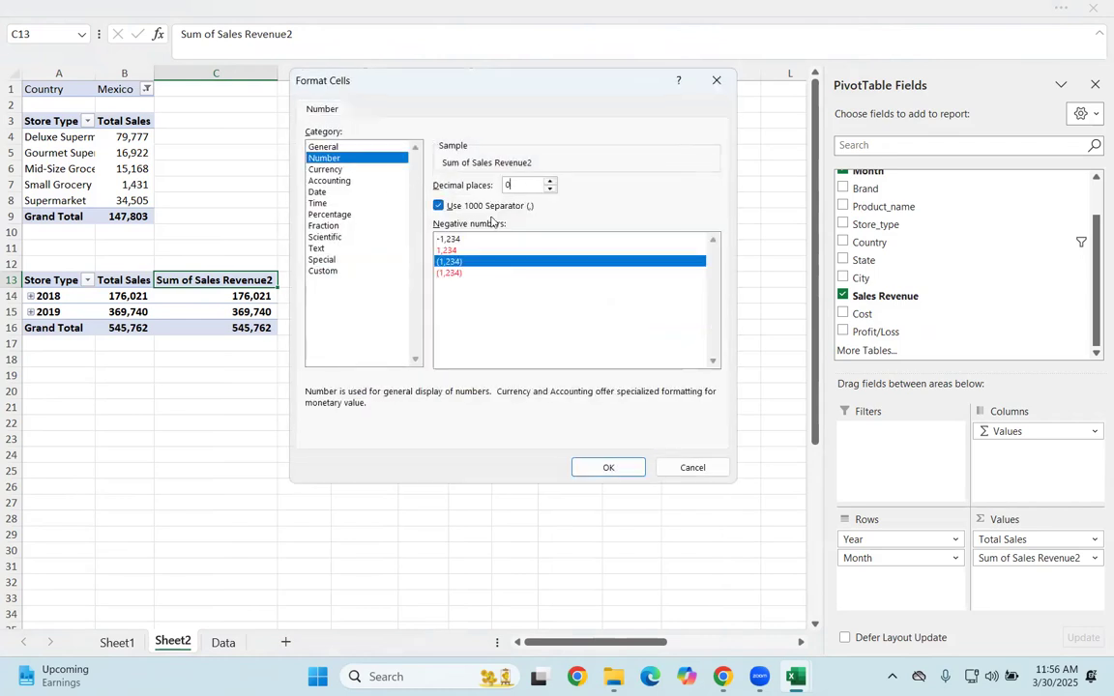
pyautogui.click(606, 468)
pyautogui.click(559, 399)
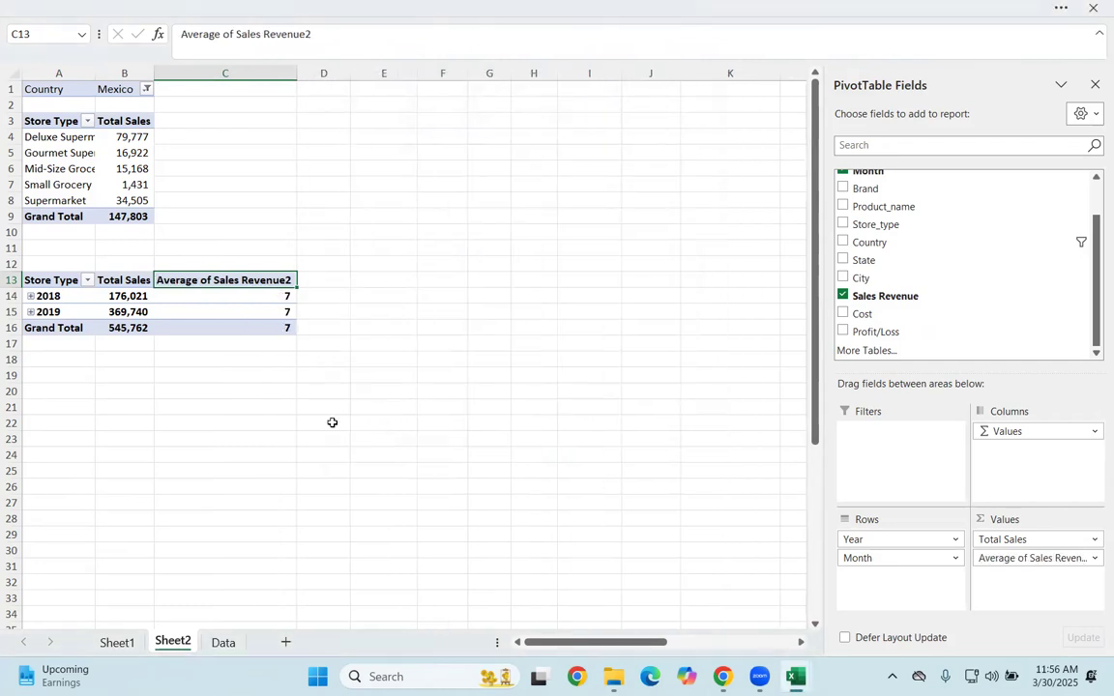
pyautogui.click(332, 422)
# Step: Rename the averaged sales column Average Sales
pyautogui.doubleClick(244, 283)
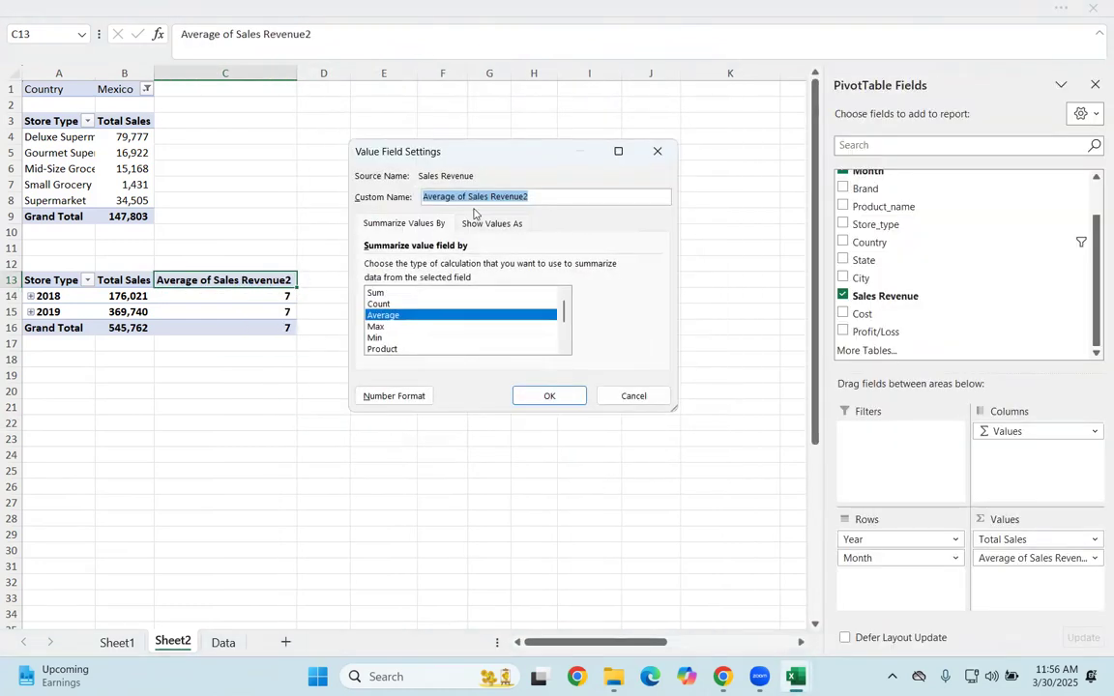
pyautogui.moveTo(556, 201); pyautogui.dragTo(501, 197)
pyautogui.press('BackSpace')
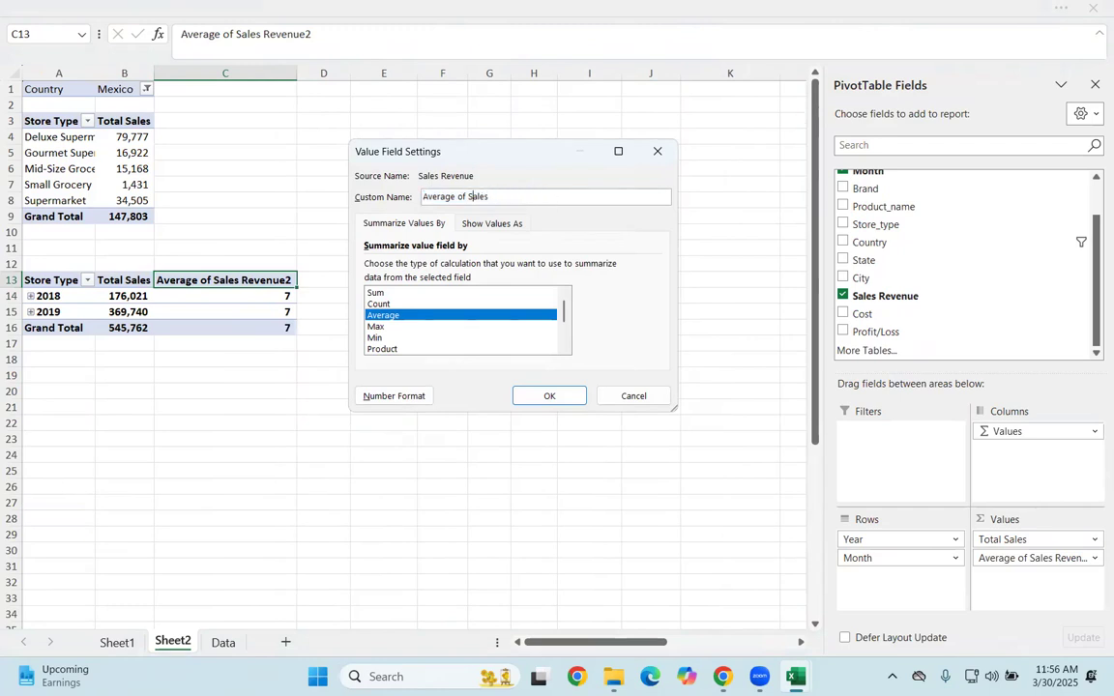
pyautogui.press('Return')
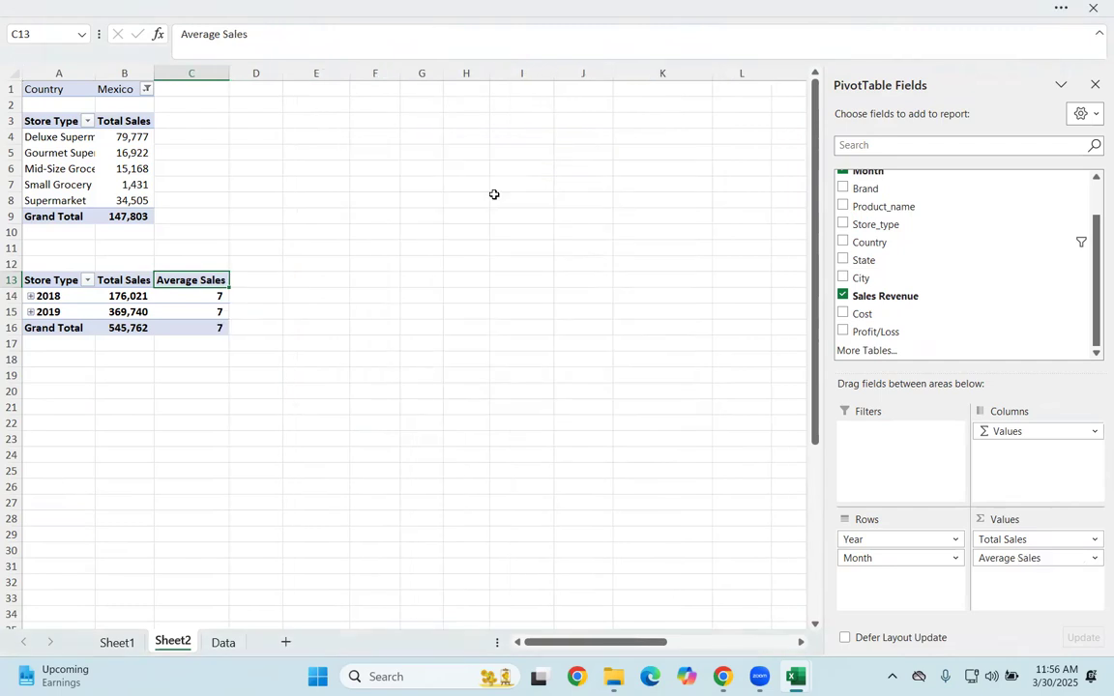
pyautogui.click(369, 389)
# Step: Add Store_type to the Filters area of the year PivotTable and filter it to Deluxe Supermarket
pyautogui.click(145, 310)
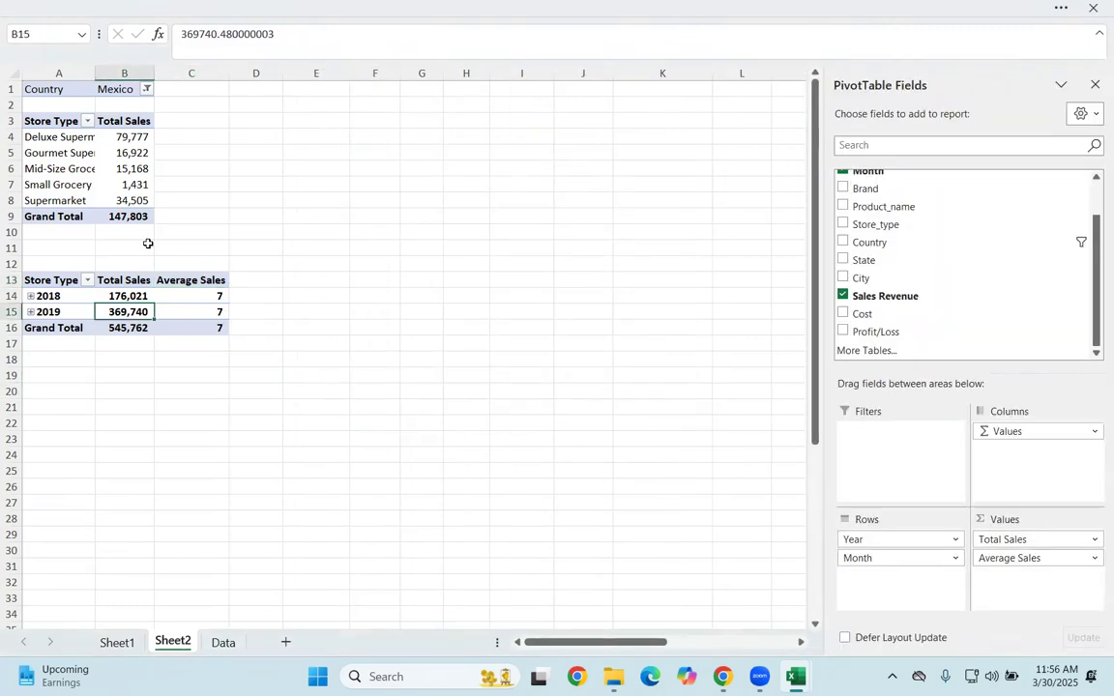
pyautogui.moveTo(896, 223); pyautogui.dragTo(888, 461)
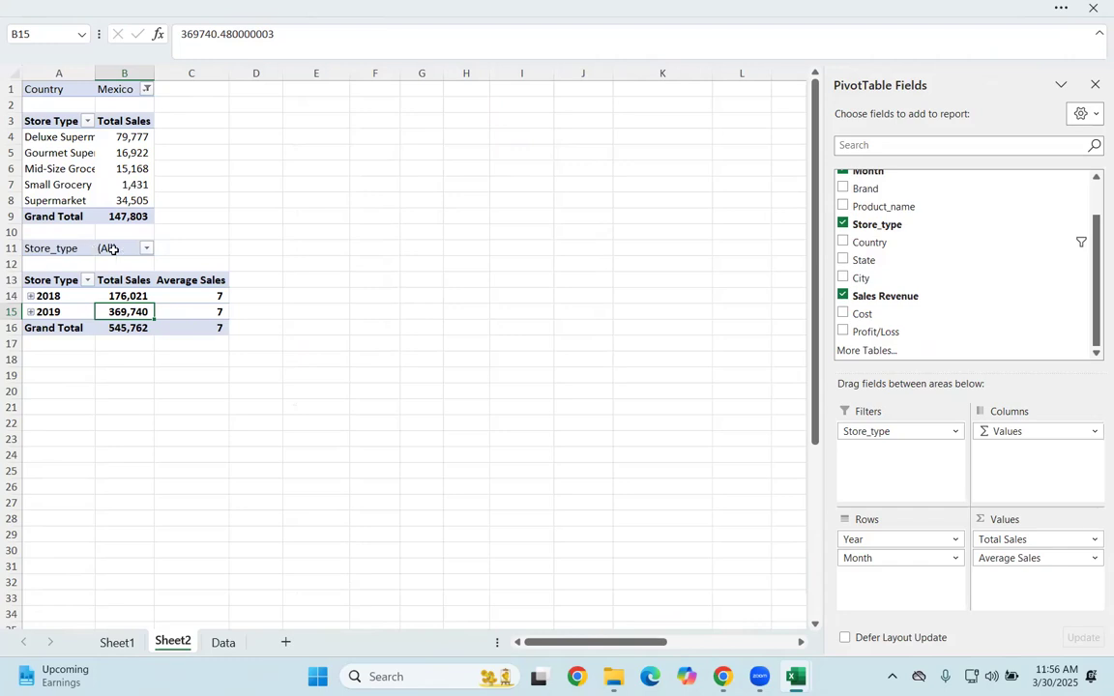
pyautogui.click(147, 249)
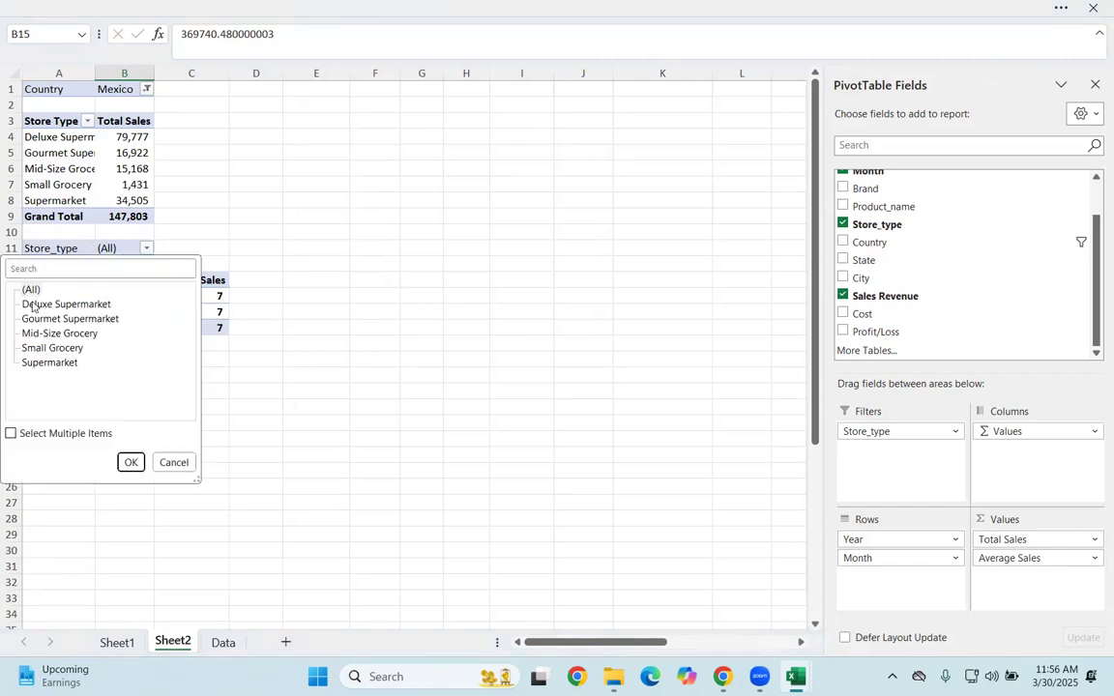
pyautogui.click(11, 433)
pyautogui.click(25, 289)
pyautogui.click(25, 304)
pyautogui.click(130, 462)
pyautogui.click(227, 405)
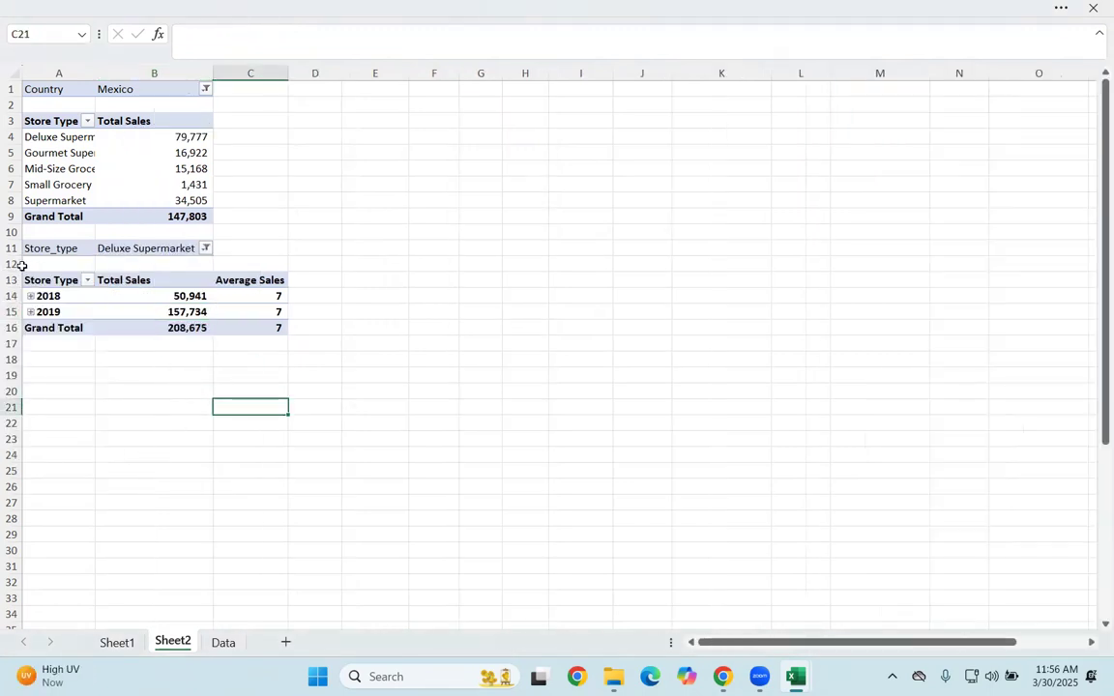
pyautogui.click(35, 297)
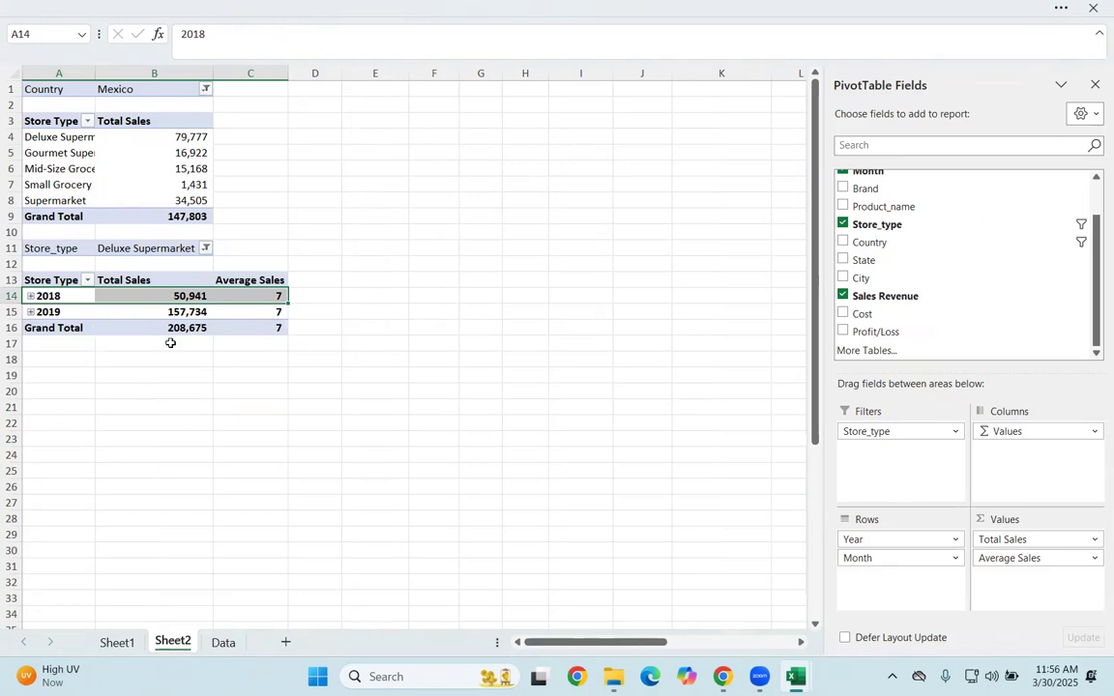
pyautogui.click(443, 243)
pyautogui.click(106, 138)
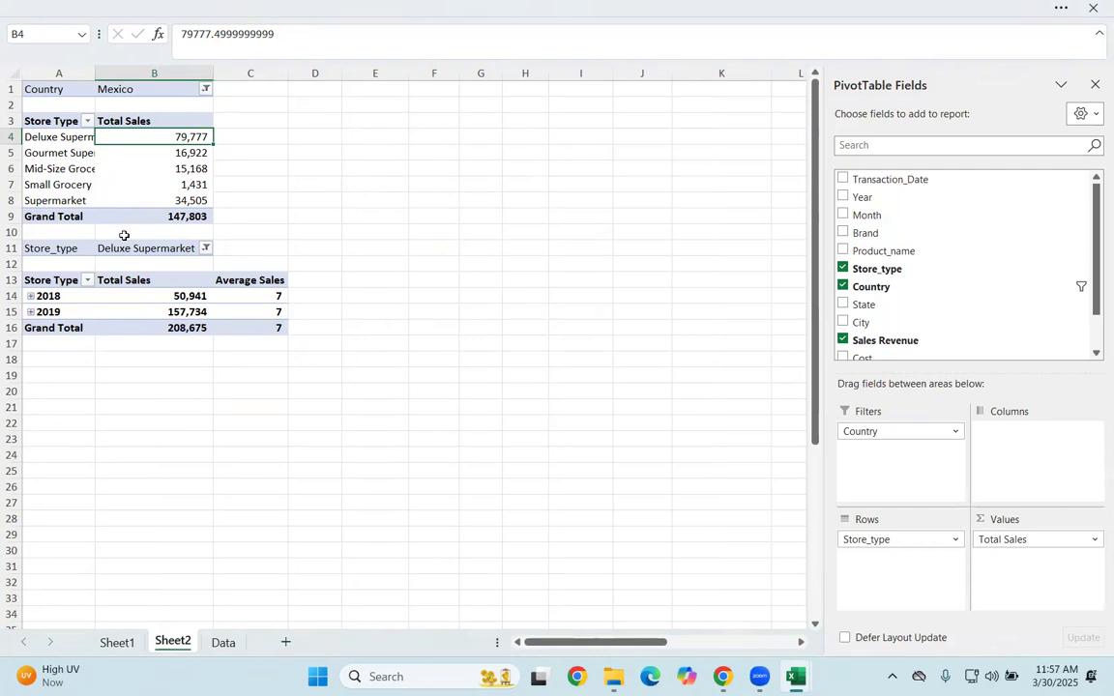
pyautogui.scroll(-3, 985, 244)
pyautogui.scroll(3, 984, 247)
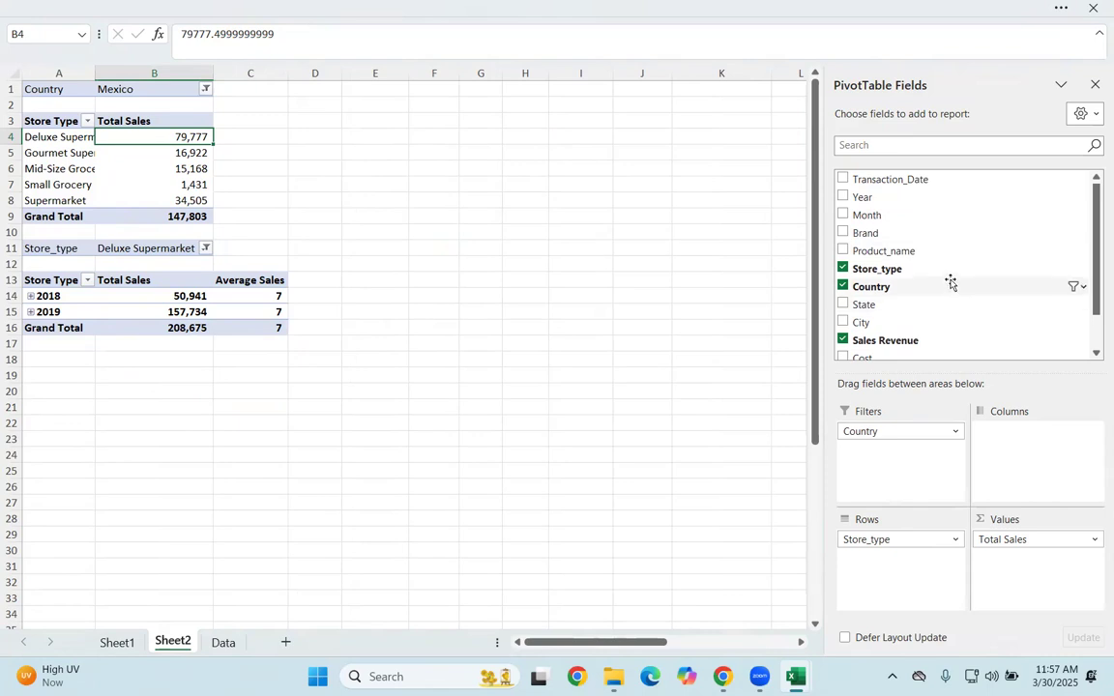
# Step: Try to copy the year PivotTable without its filter row to cell A20, and undo the paste
pyautogui.click(111, 307)
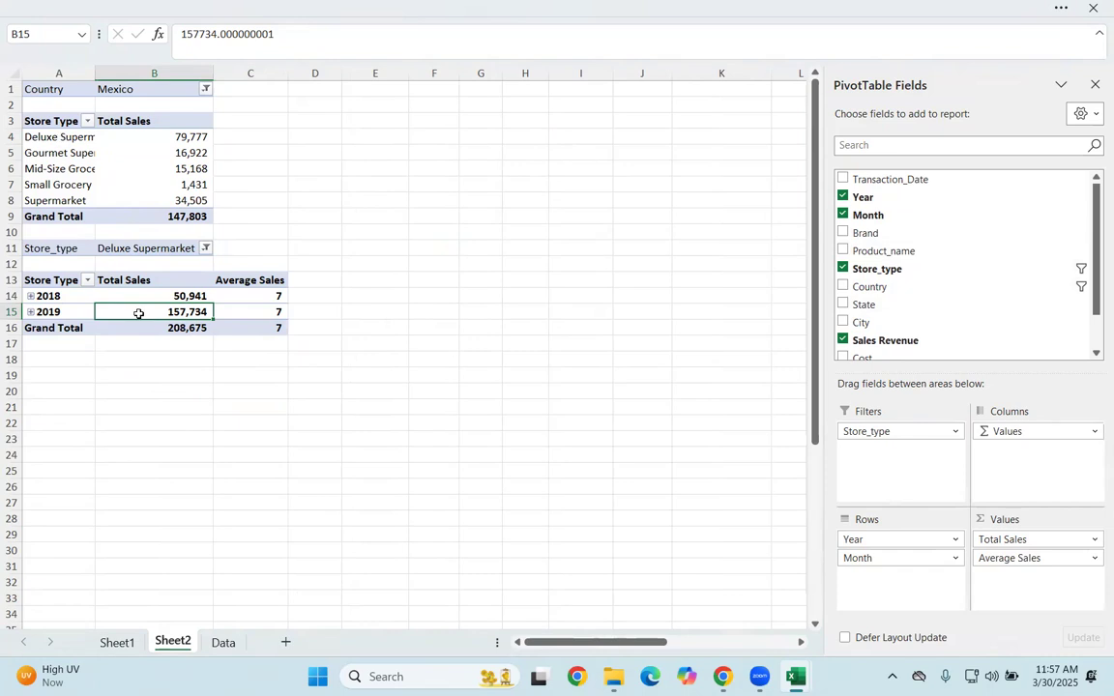
pyautogui.hotkey('ctrl', 'a')
pyautogui.hotkey('ctrl', 'c')
pyautogui.click(38, 390)
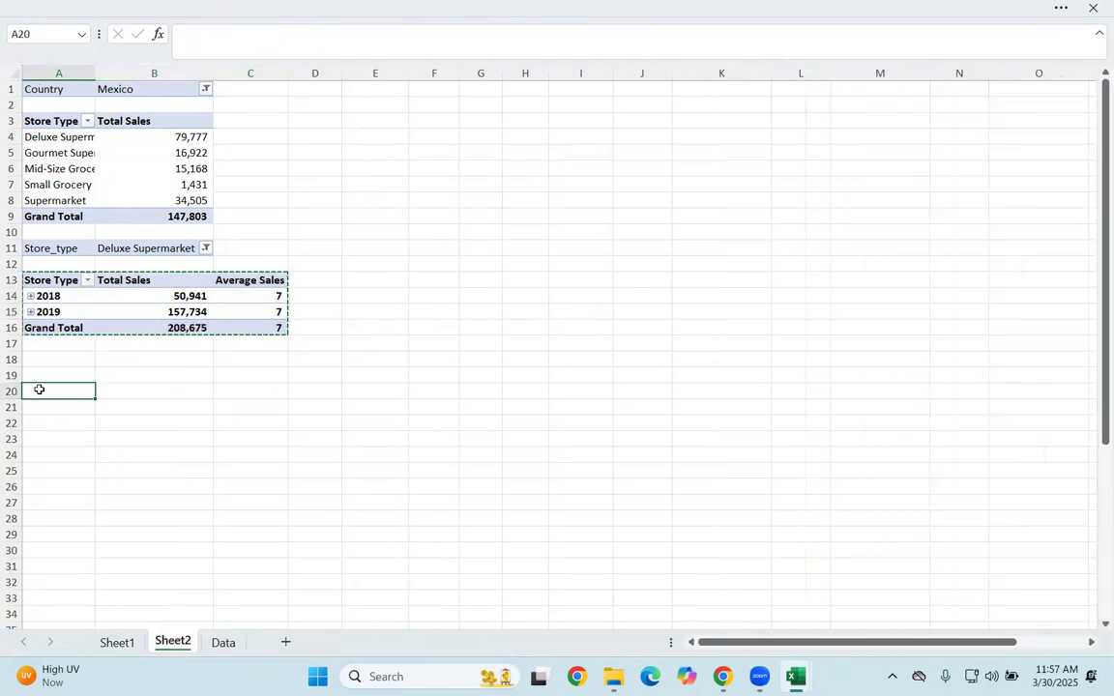
pyautogui.hotkey('ctrl', 'v')
pyautogui.click(113, 407)
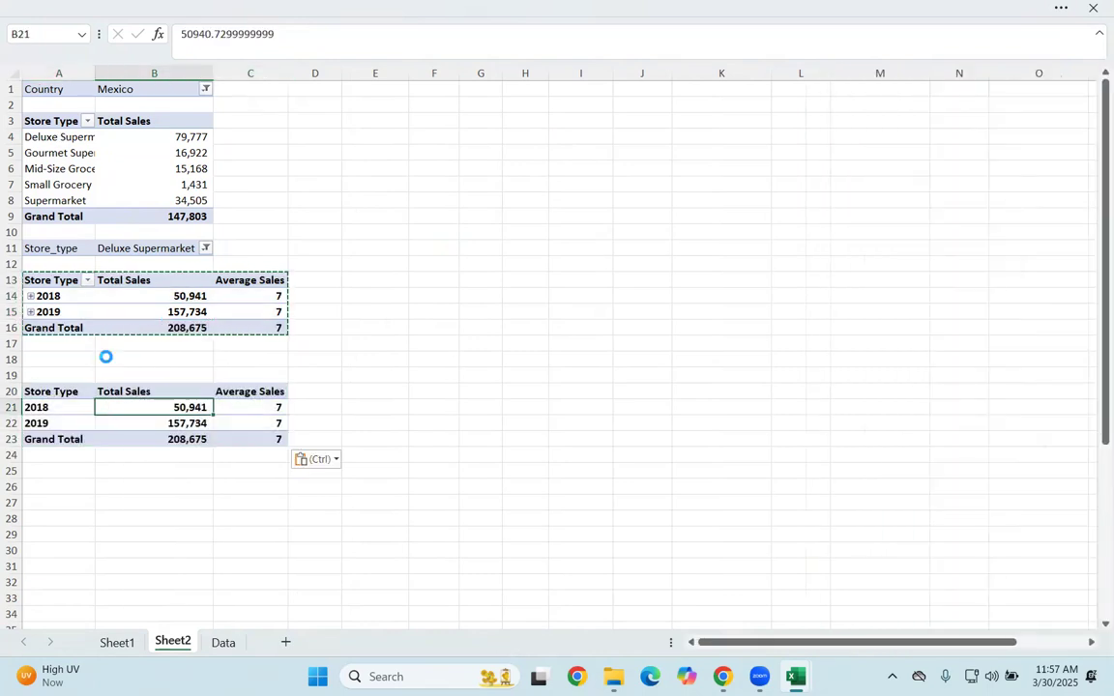
pyautogui.hotkey('ctrl', 'z')
# Step: Remove Store_type from the Filters area of the year PivotTable
pyautogui.click(227, 360)
pyautogui.click(145, 295)
pyautogui.moveTo(870, 431); pyautogui.dragTo(759, 442)
# Step: Paste a copy of the entire year PivotTable at cell A20 as a third PivotTable
pyautogui.click(190, 322)
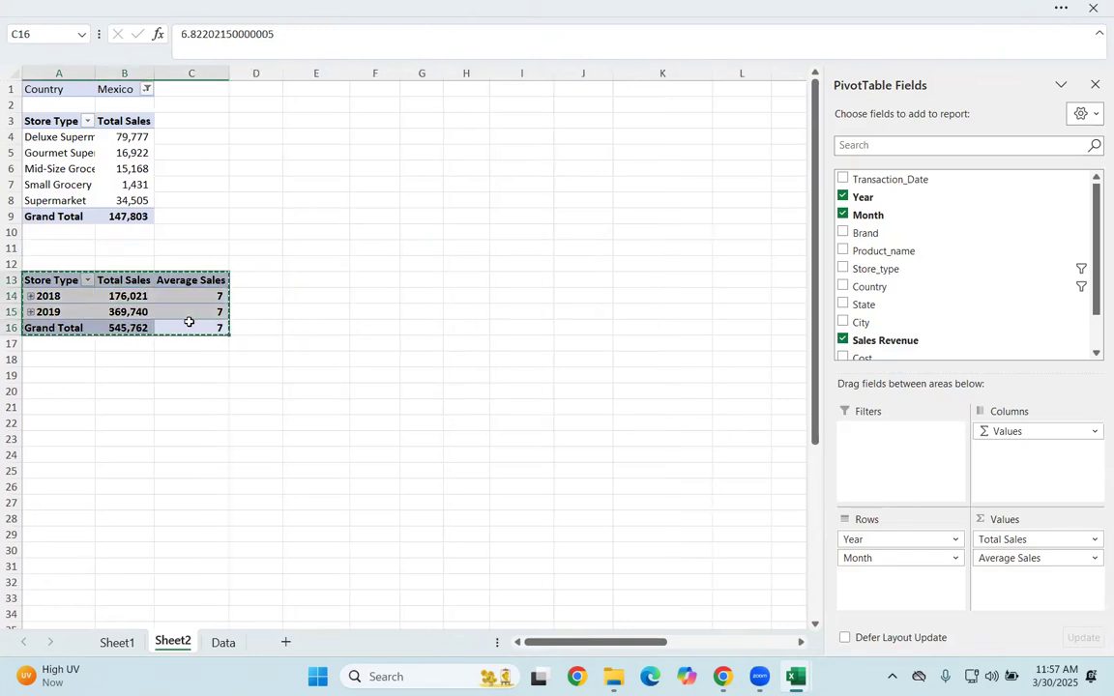
pyautogui.click(39, 392)
pyautogui.hotkey('ctrl', 'v')
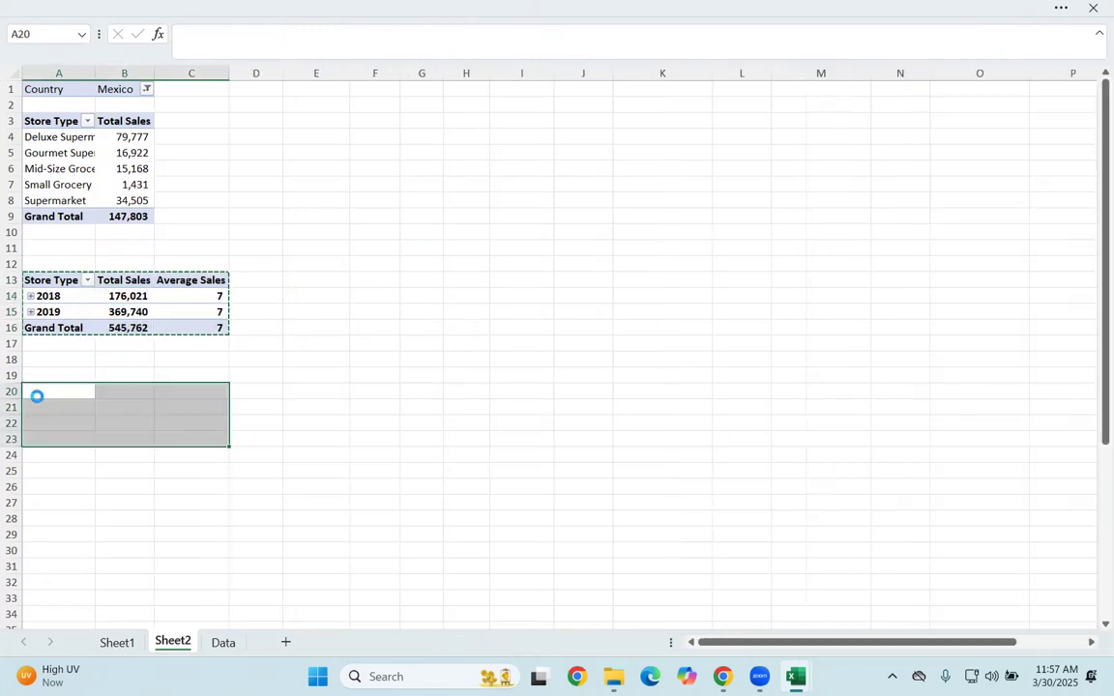
pyautogui.click(114, 202)
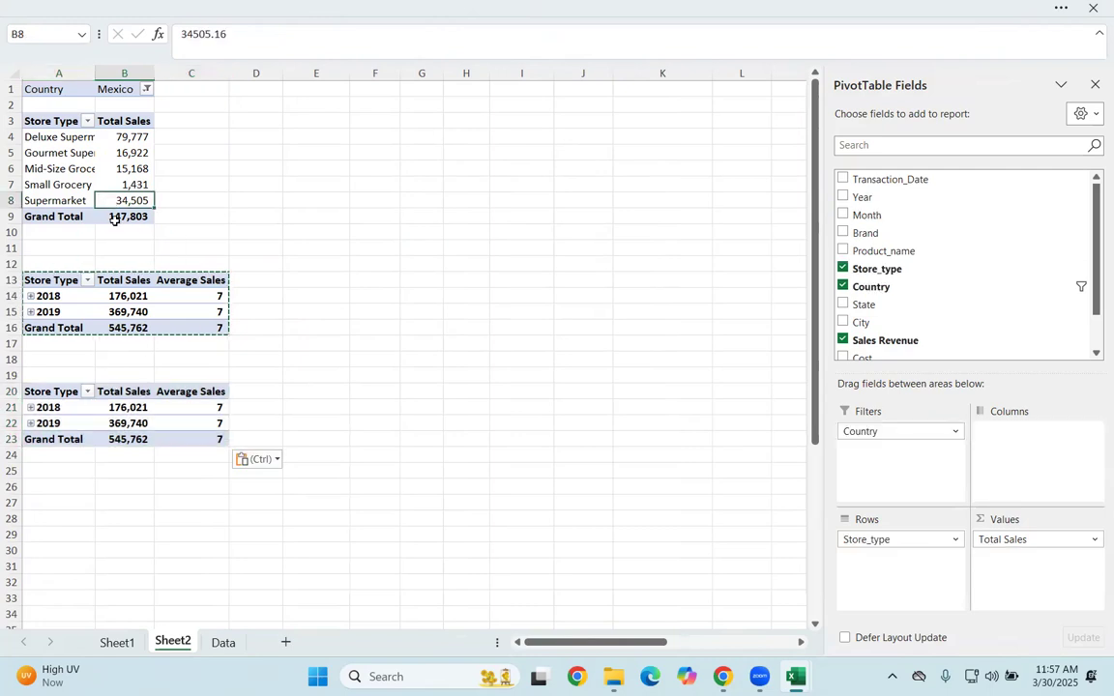
# Step: Clear the copied PivotTable by removing Month, Year, Total Sales and Average Sales from its areas
pyautogui.click(147, 407)
pyautogui.moveTo(903, 557); pyautogui.dragTo(793, 508)
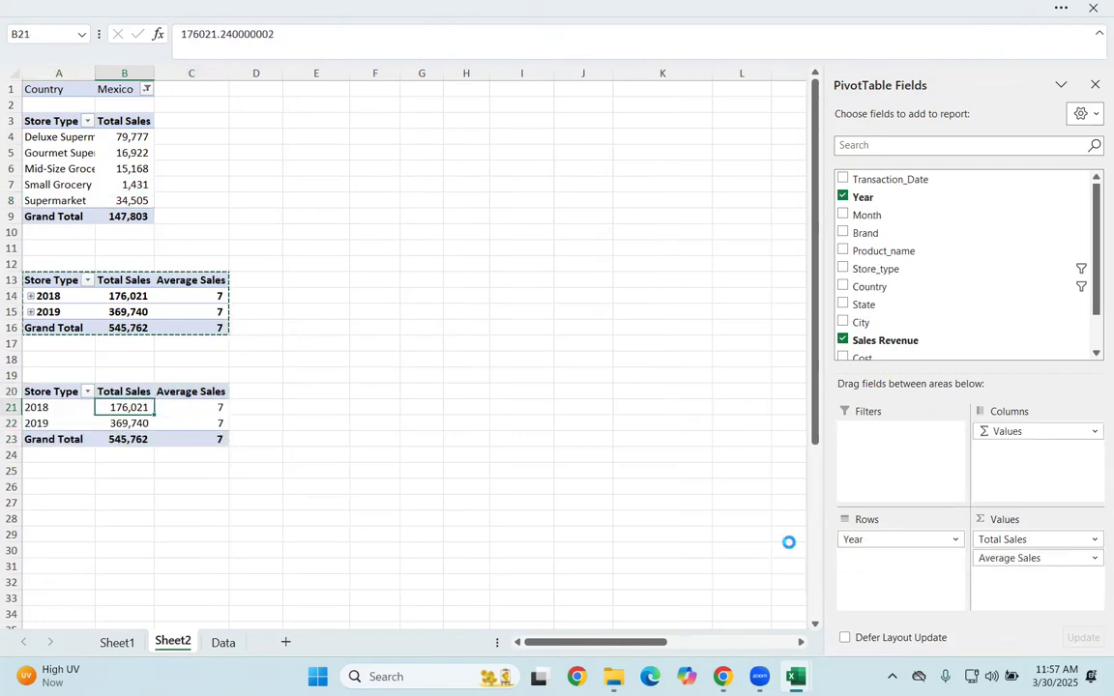
pyautogui.moveTo(900, 540); pyautogui.dragTo(789, 543)
pyautogui.moveTo(1019, 538); pyautogui.dragTo(774, 547)
pyautogui.moveTo(1007, 540); pyautogui.dragTo(602, 397)
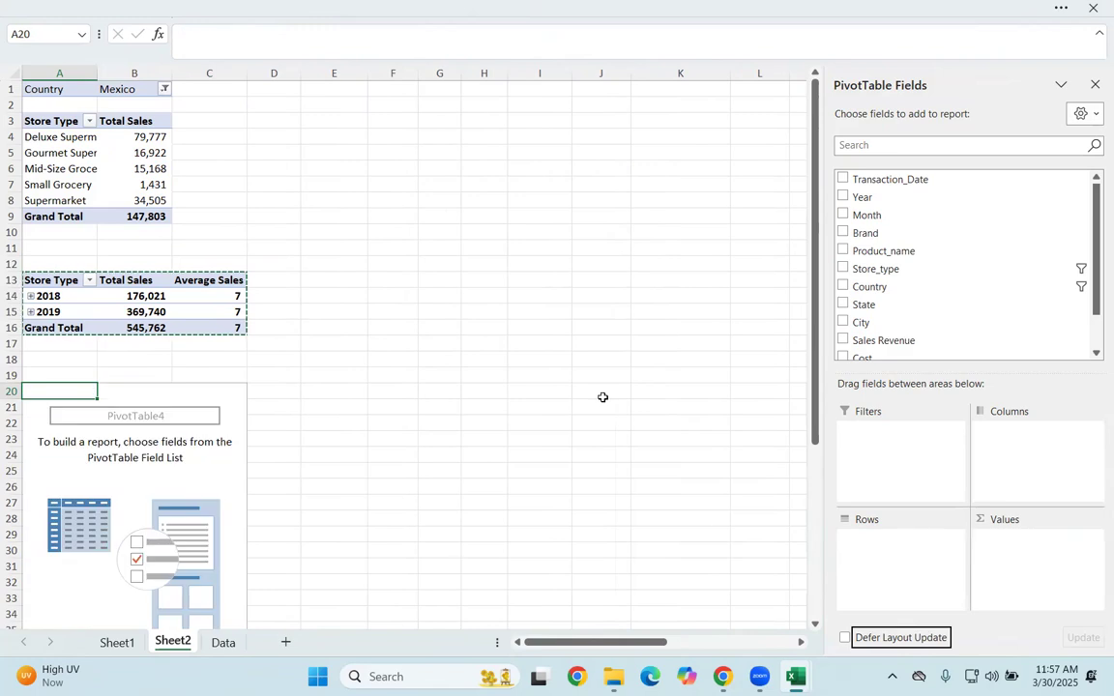
pyautogui.click(603, 397)
# Step: Add Country and State to the Rows area of the empty third PivotTable, with Country above State
pyautogui.click(221, 424)
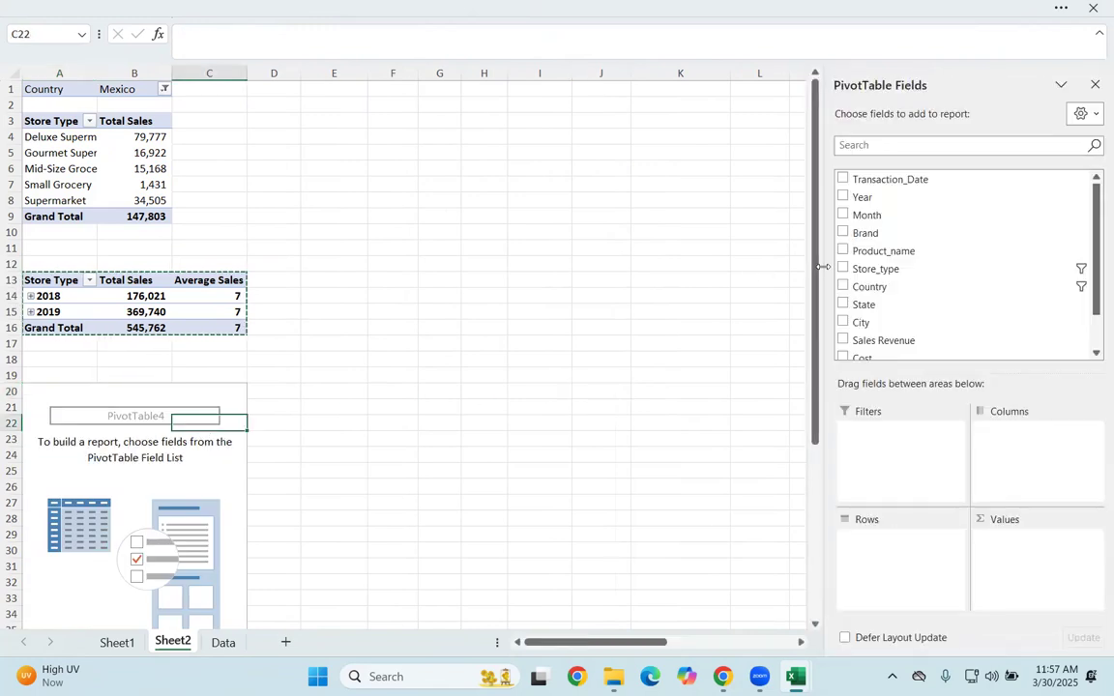
pyautogui.scroll(-1, 883, 256)
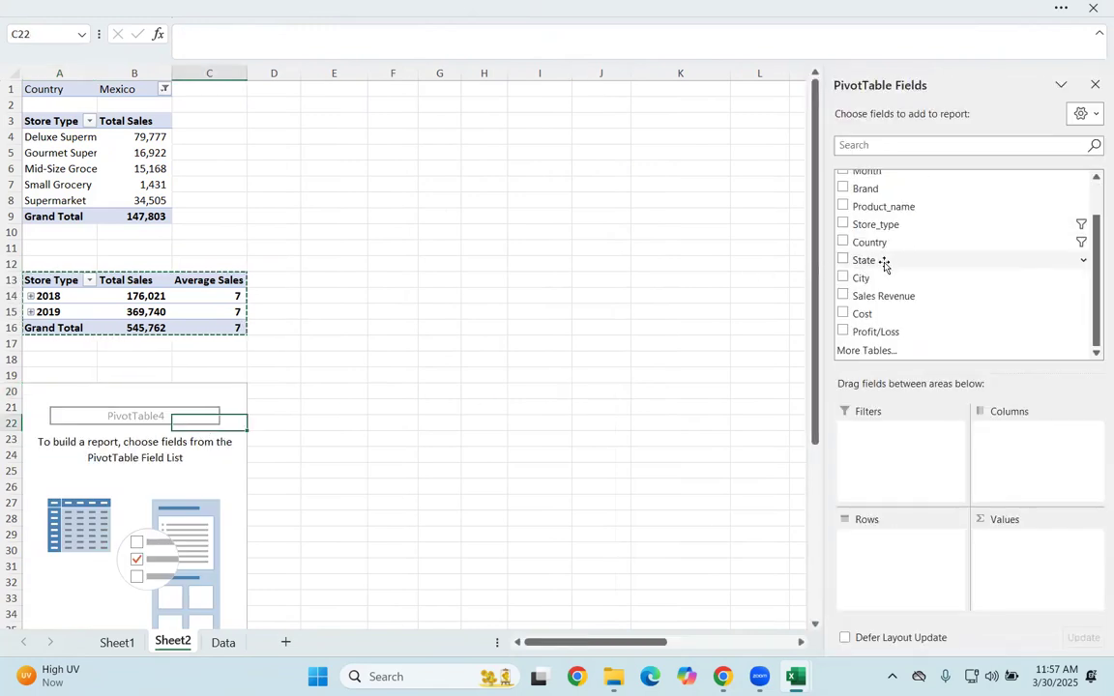
pyautogui.moveTo(945, 242); pyautogui.dragTo(801, 337)
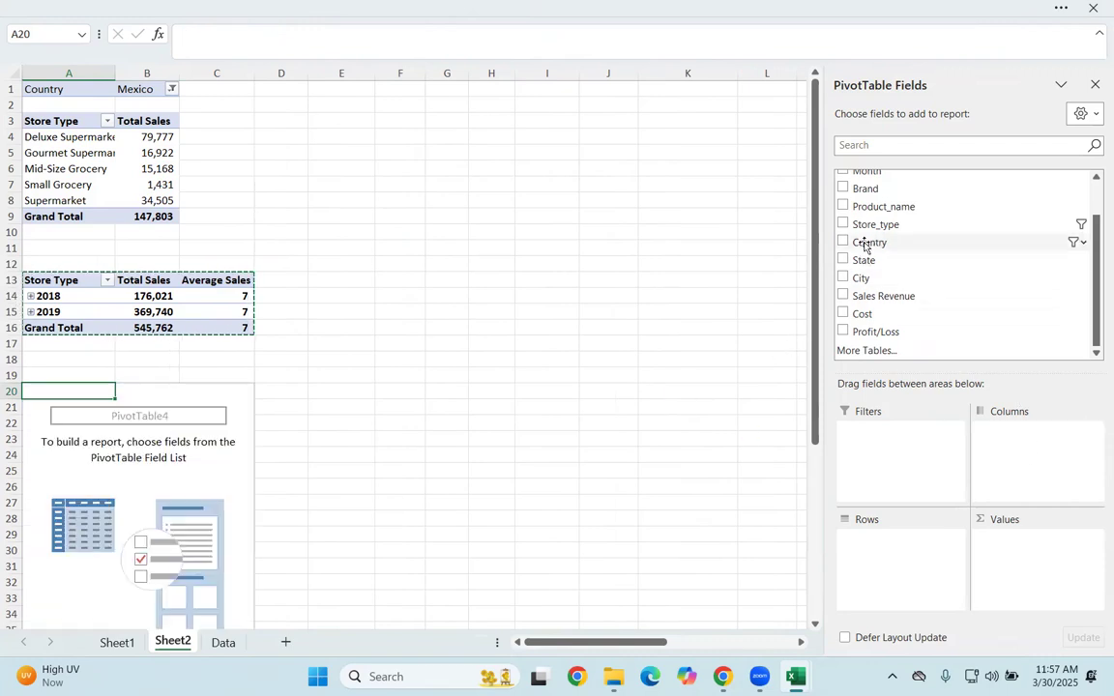
pyautogui.scroll(1, 914, 217)
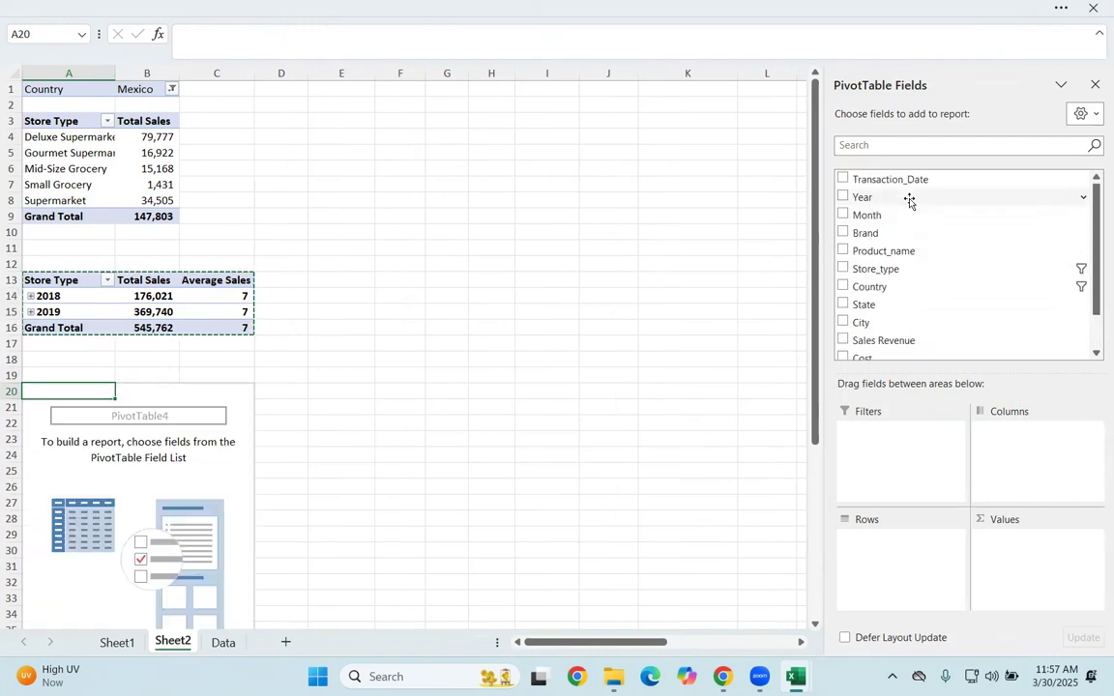
pyautogui.scroll(-1, 906, 295)
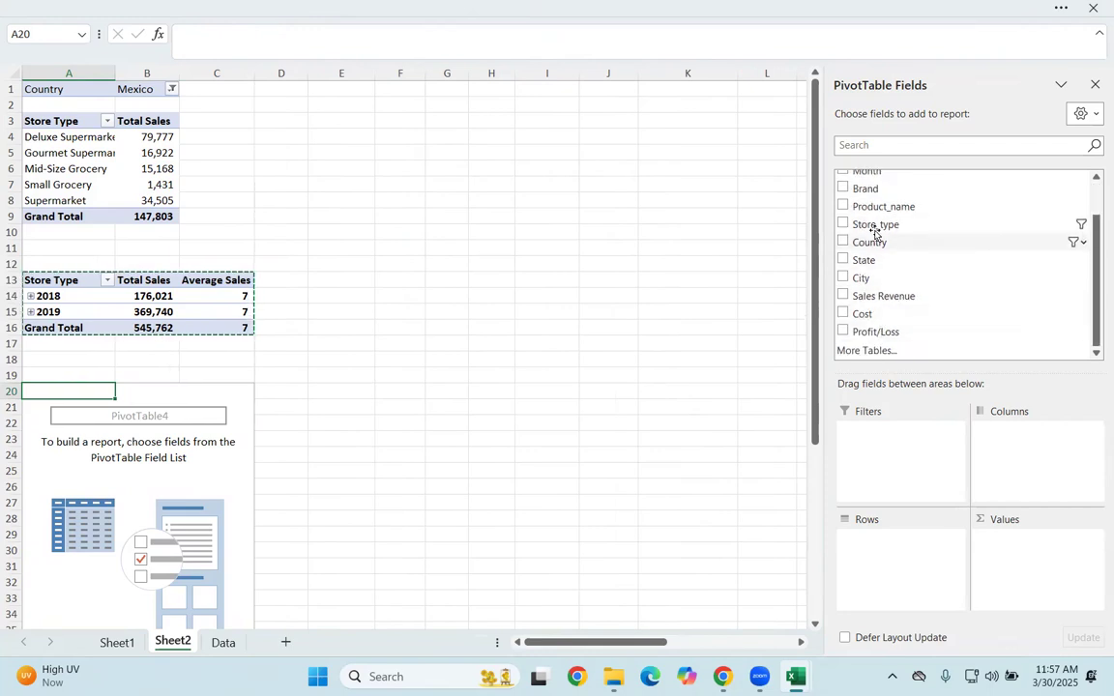
pyautogui.moveTo(870, 259); pyautogui.dragTo(895, 542)
pyautogui.moveTo(866, 259); pyautogui.dragTo(880, 565)
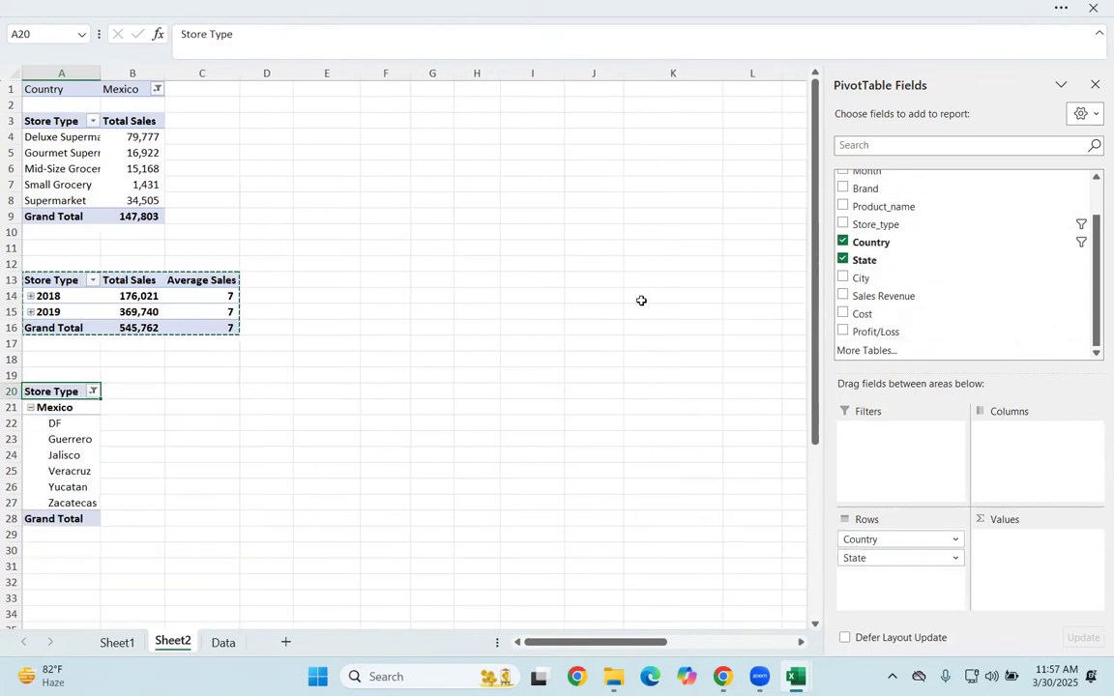
# Step: Remove Country from the third PivotTable and lay it out with City in Rows and State in Columns
pyautogui.moveTo(902, 537); pyautogui.dragTo(735, 496)
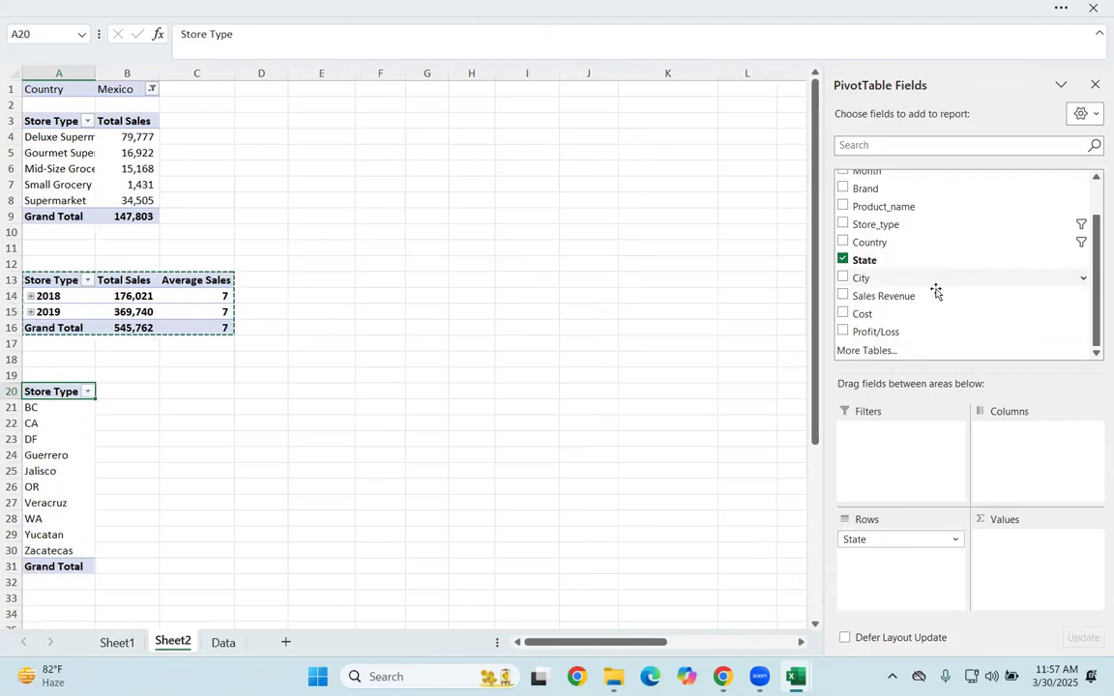
pyautogui.moveTo(864, 281); pyautogui.dragTo(1040, 437)
pyautogui.scroll(-4, 330, 380)
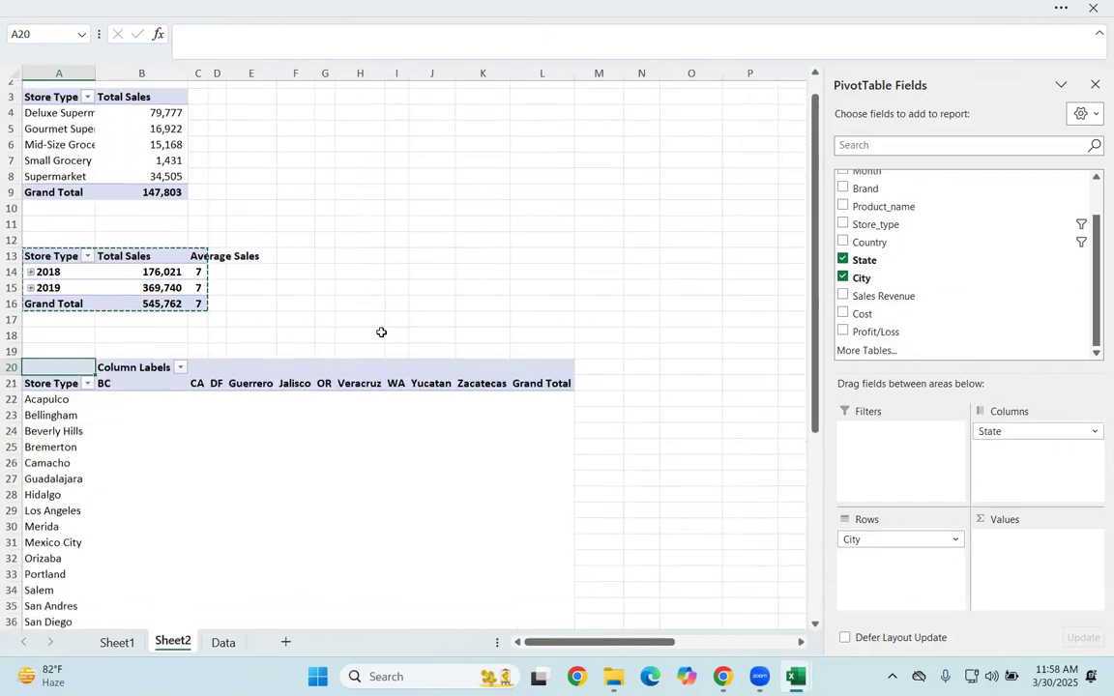
pyautogui.scroll(3, 250, 335)
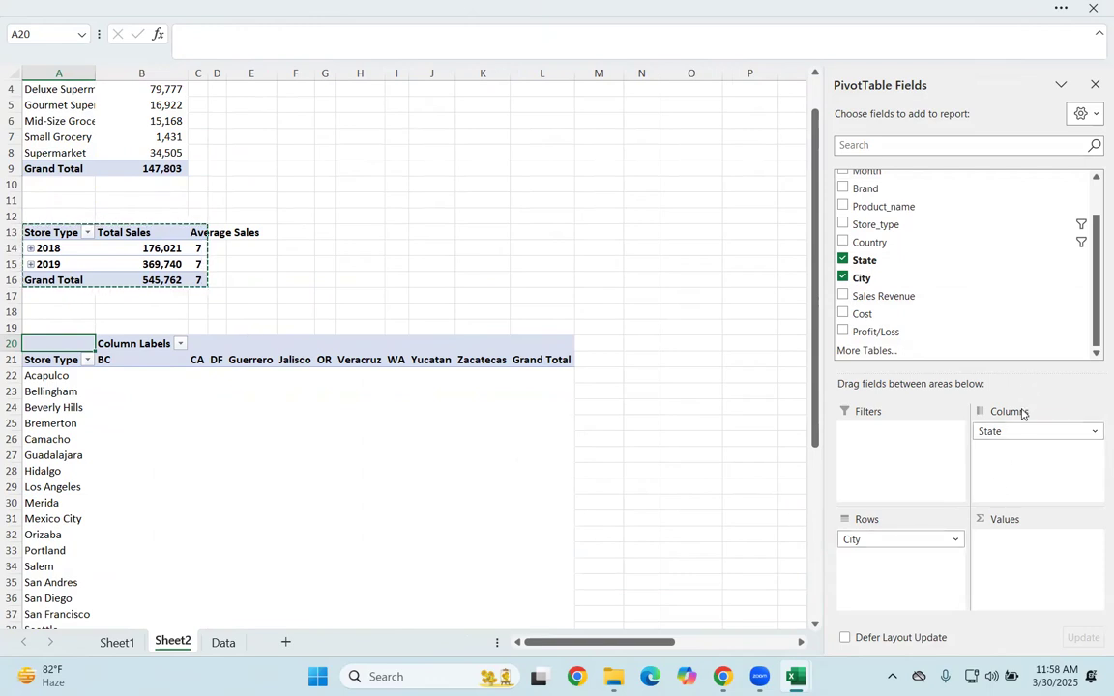
# Step: Move State from Columns to Rows beneath City in the third PivotTable and collapse the cities from Acapulco through Mexico City
pyautogui.moveTo(1031, 432); pyautogui.dragTo(924, 581)
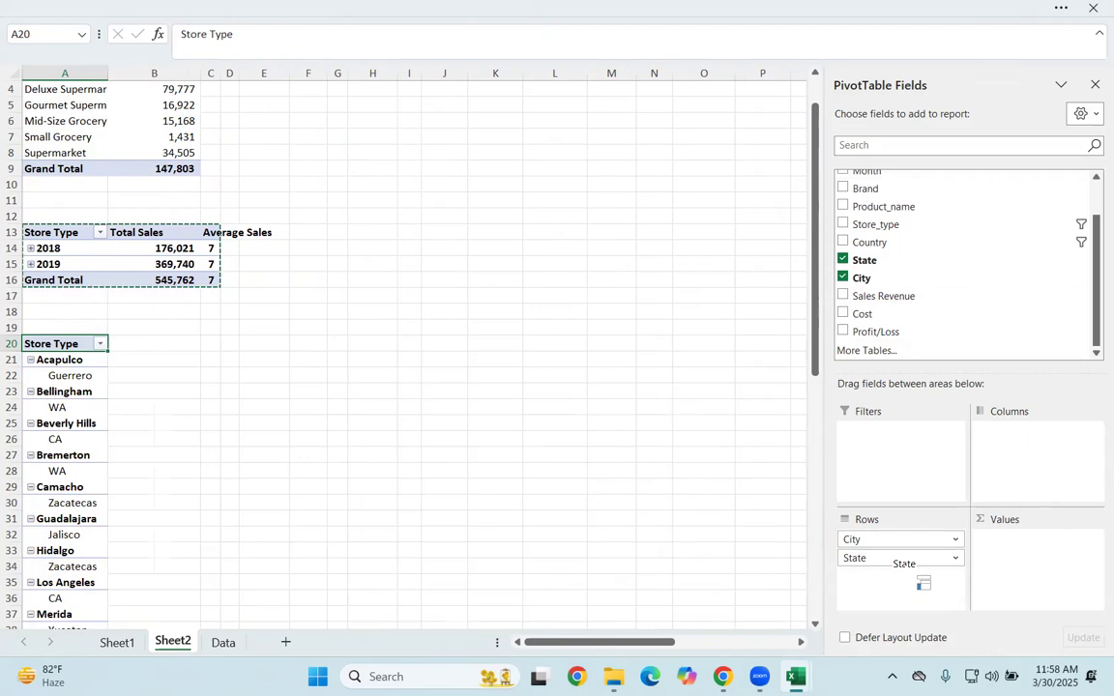
pyautogui.click(31, 360)
pyautogui.click(30, 391)
pyautogui.click(30, 407)
pyautogui.click(32, 423)
pyautogui.click(30, 439)
pyautogui.click(30, 456)
pyautogui.click(30, 471)
pyautogui.click(30, 487)
pyautogui.click(30, 503)
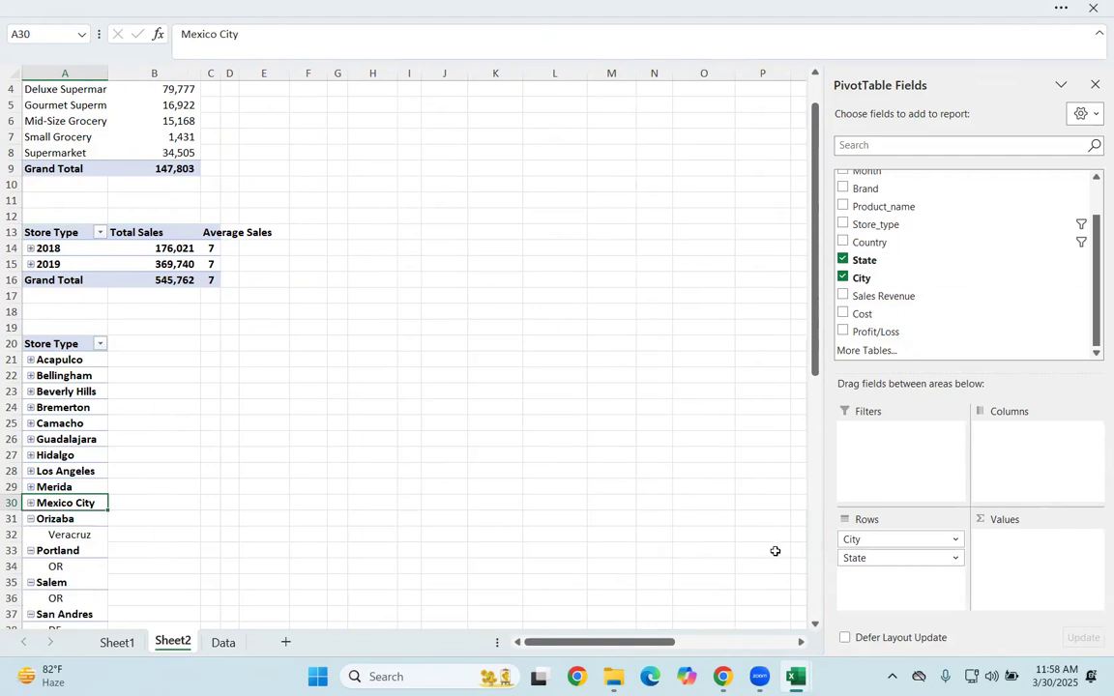
# Step: Place State above City in the third PivotTable's Rows and collapse every state group from BC to Zacatecas
pyautogui.moveTo(857, 540); pyautogui.dragTo(879, 567)
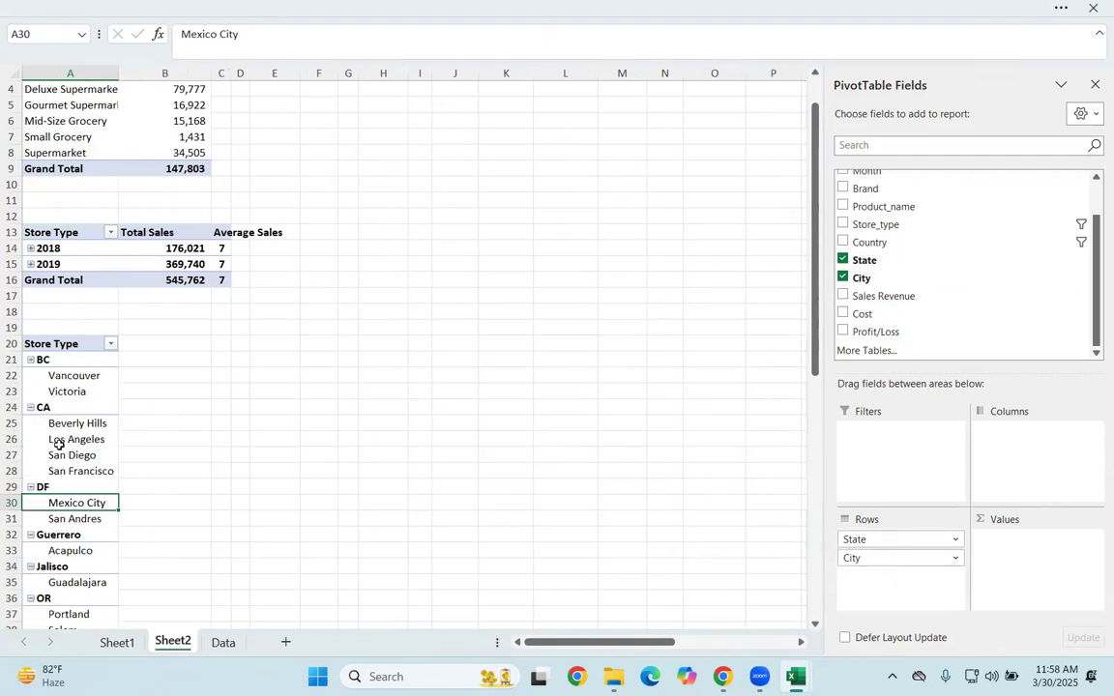
pyautogui.click(30, 360)
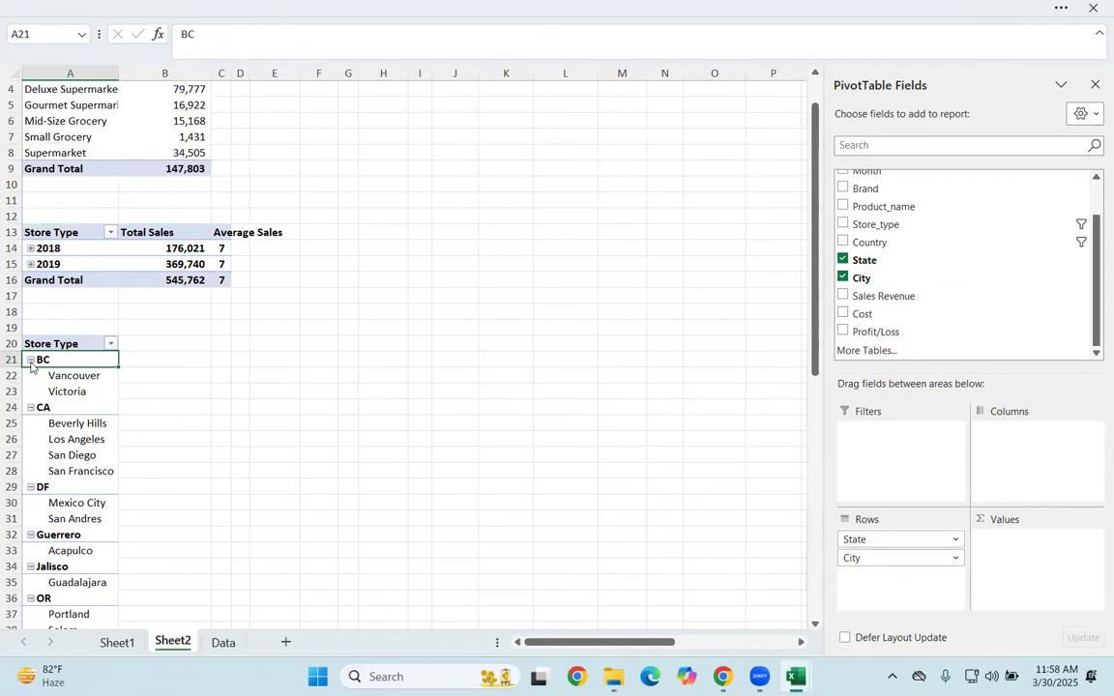
pyautogui.click(30, 359)
pyautogui.click(30, 376)
pyautogui.click(29, 392)
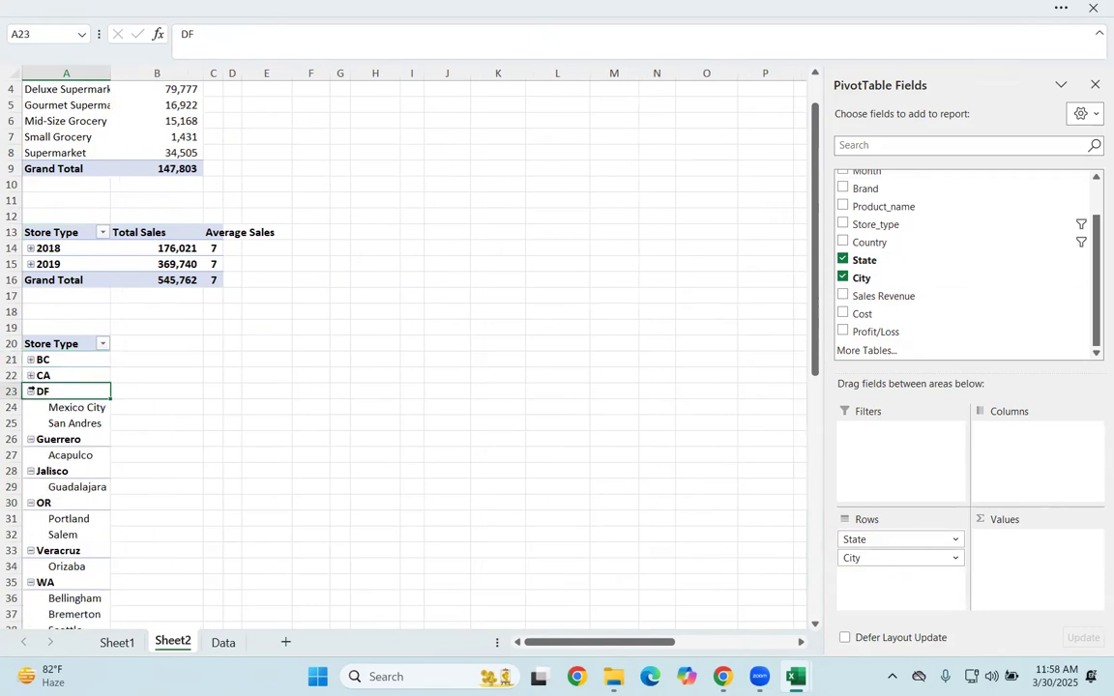
pyautogui.click(30, 391)
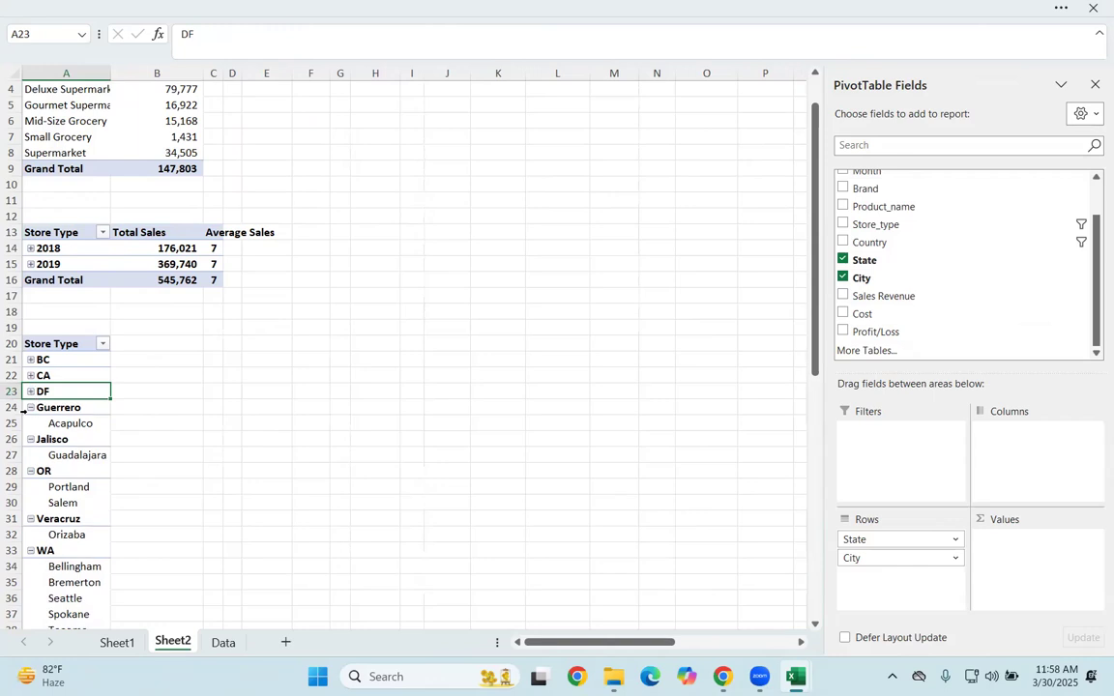
pyautogui.click(30, 408)
pyautogui.click(30, 407)
pyautogui.click(30, 424)
pyautogui.click(30, 424)
pyautogui.click(30, 439)
pyautogui.click(30, 439)
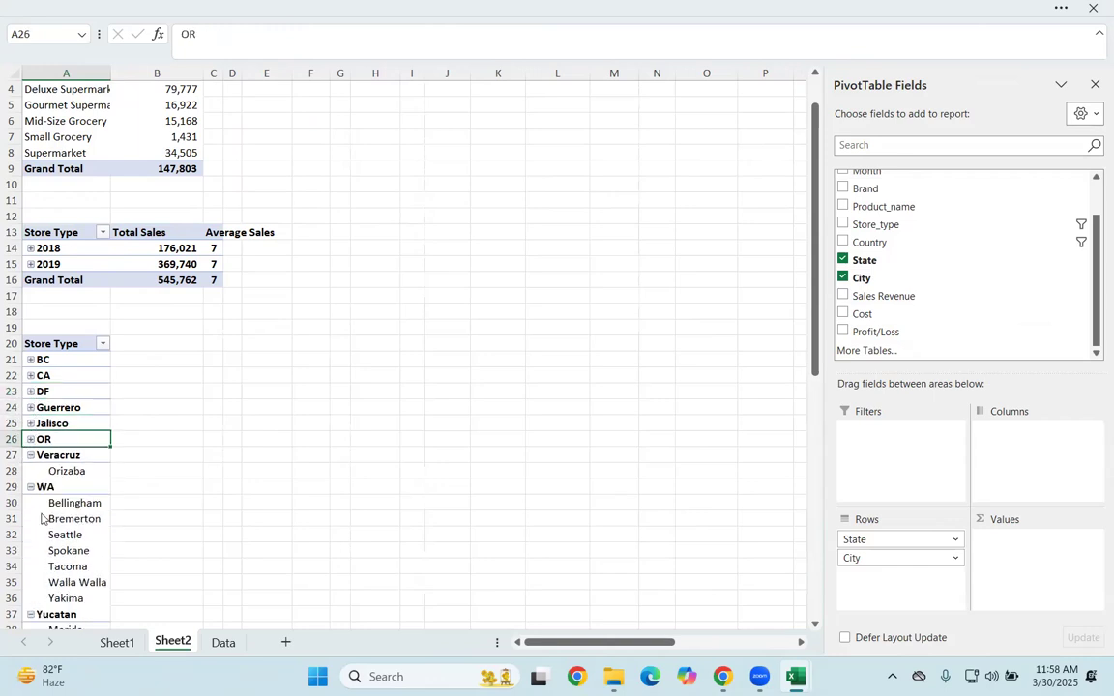
pyautogui.click(30, 454)
pyautogui.click(30, 454)
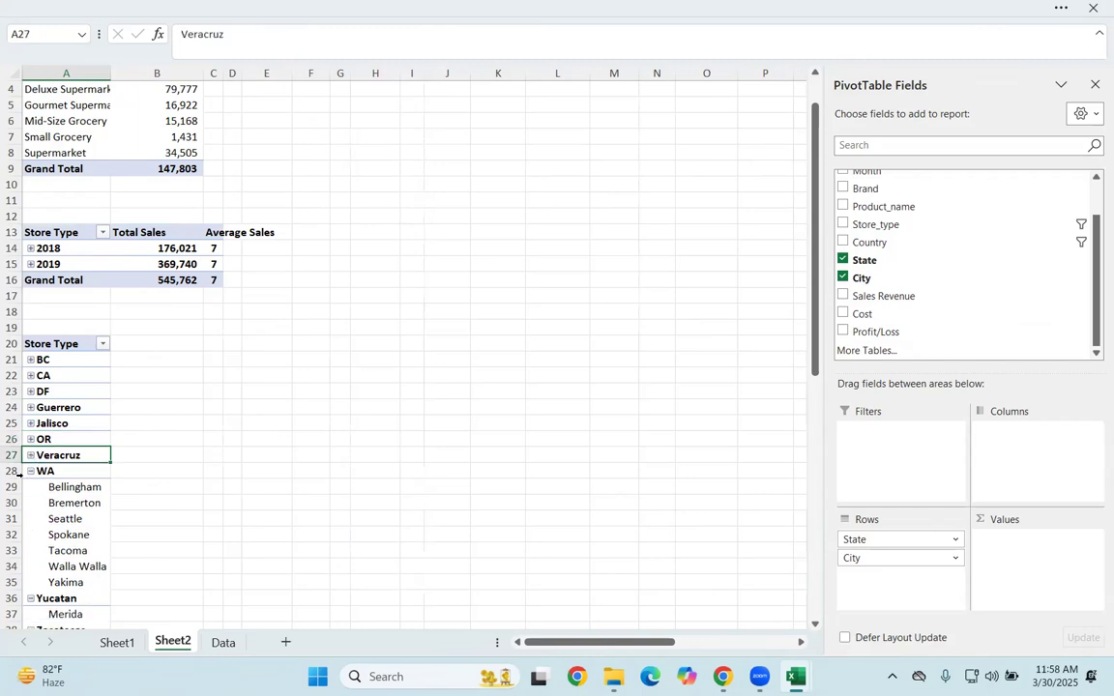
pyautogui.click(30, 471)
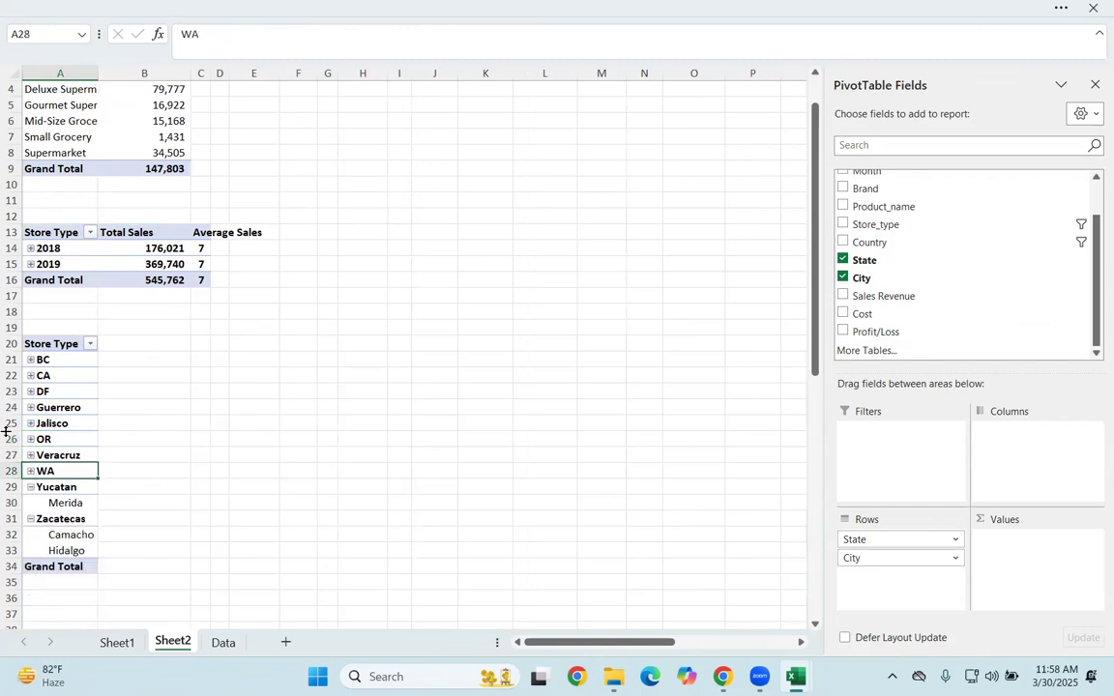
pyautogui.click(30, 487)
pyautogui.click(31, 503)
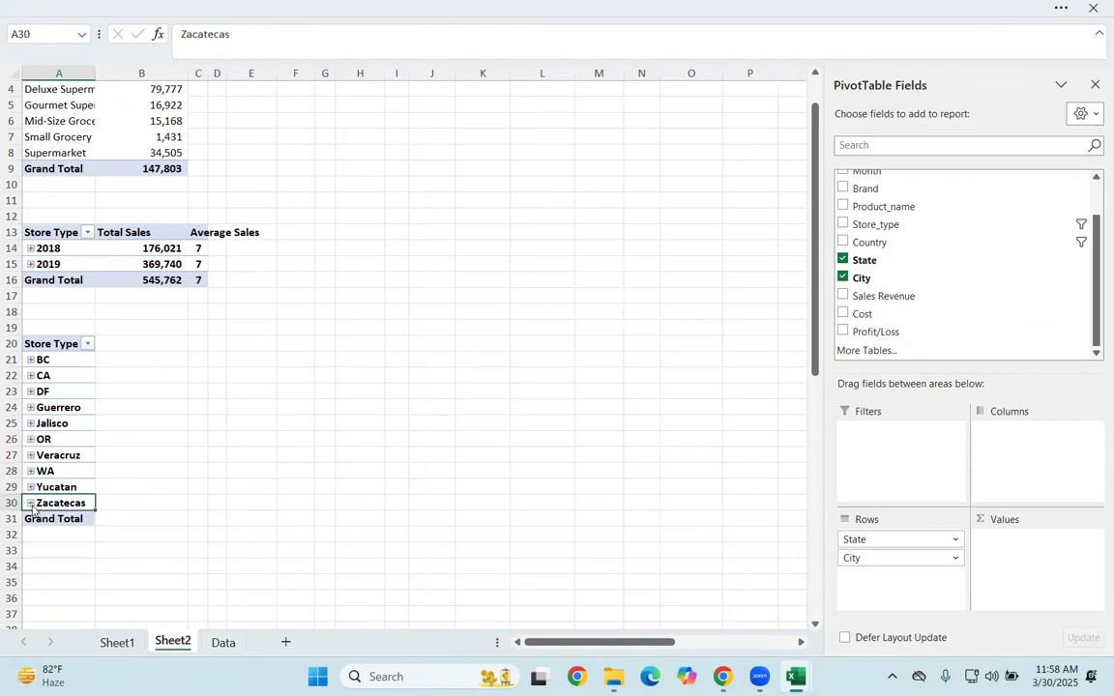
# Step: Add Sales Revenue to the Values area of the third PivotTable as a sum
pyautogui.click(507, 523)
pyautogui.click(82, 456)
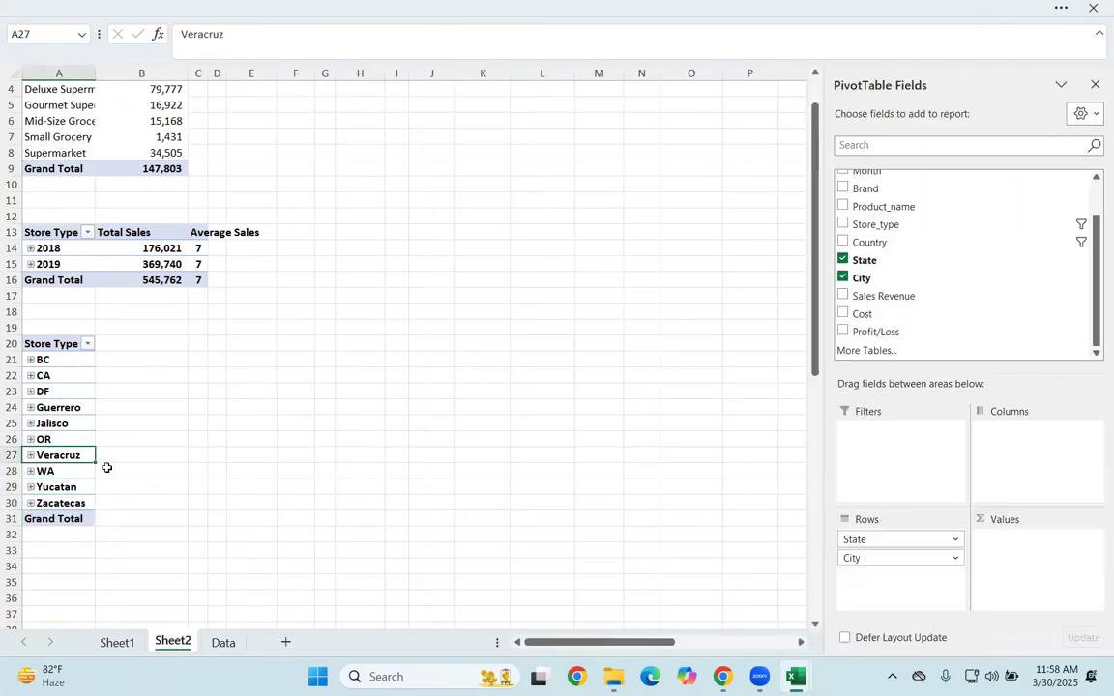
pyautogui.scroll(1, 894, 293)
pyautogui.scroll(-1, 899, 293)
pyautogui.moveTo(901, 298); pyautogui.dragTo(1017, 575)
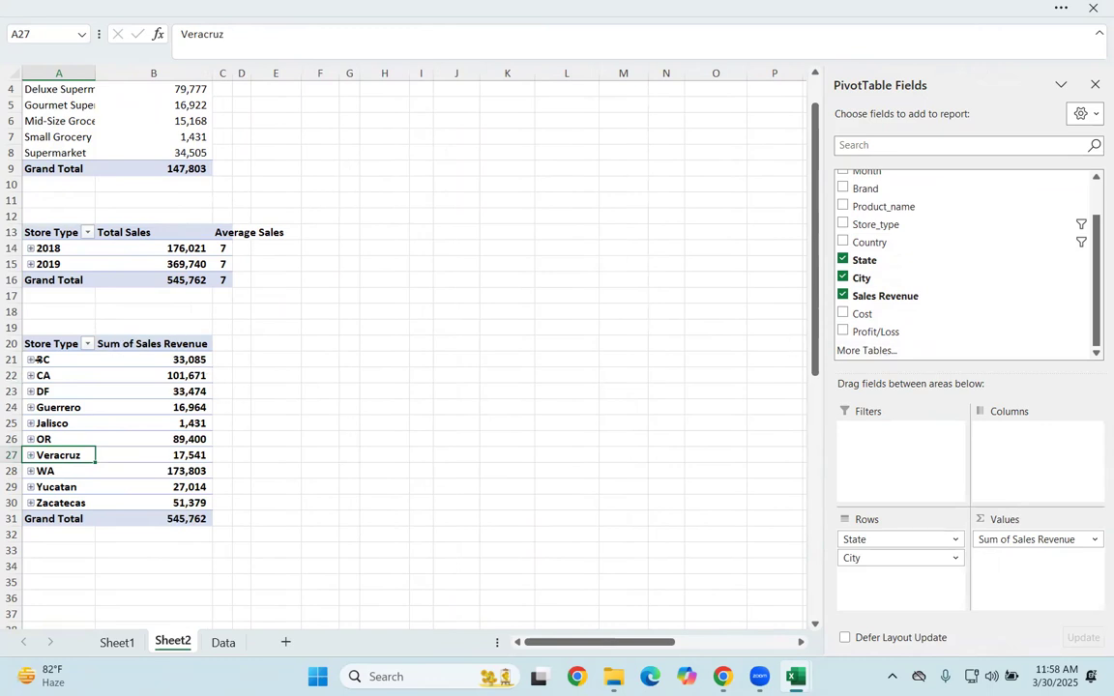
# Step: Rename the row header of the second PivotTable in cell A13 as Year
pyautogui.click(60, 233)
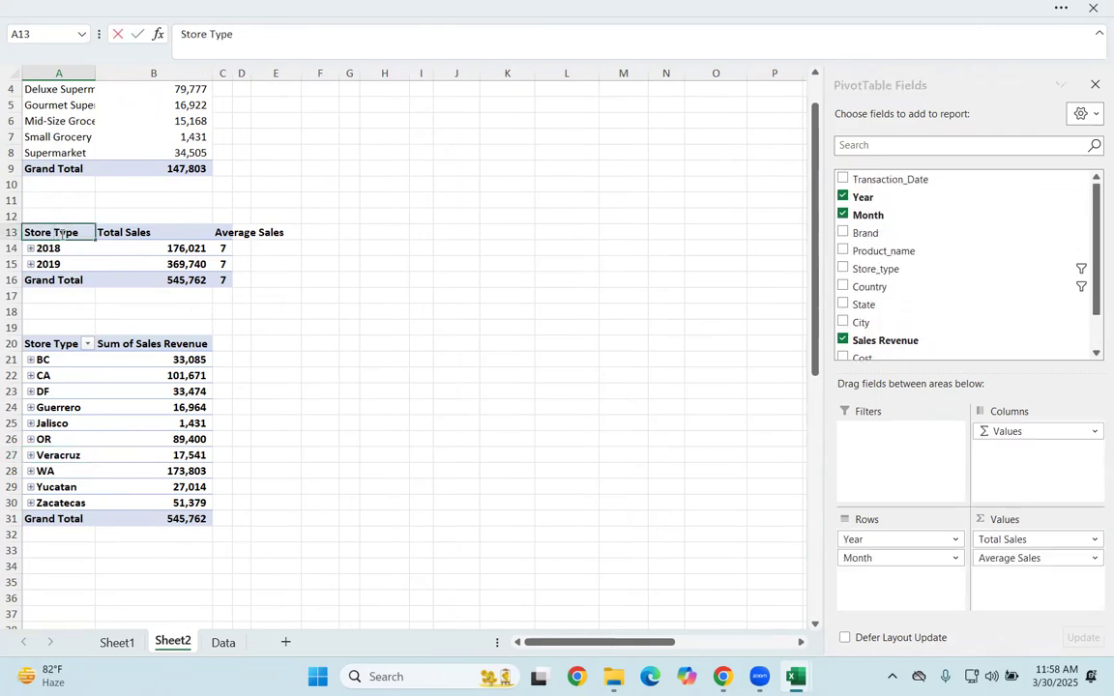
pyautogui.press('BackSpace')
pyautogui.write('Yeare')
pyautogui.press('Return')
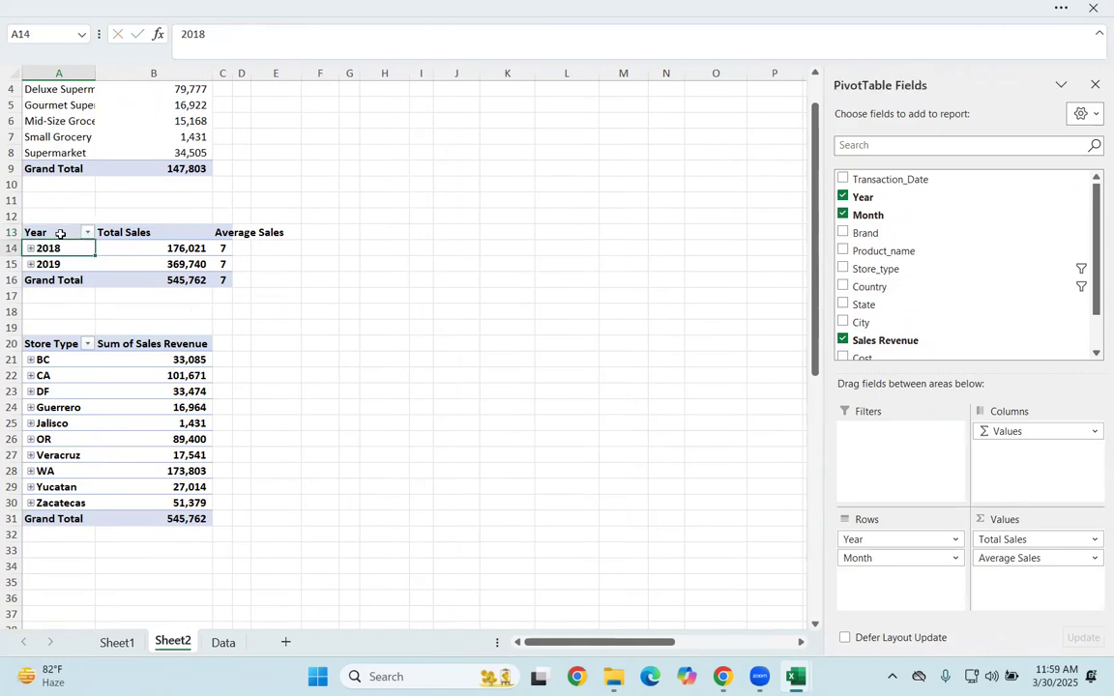
# Step: Rename the row header of the third PivotTable in cell A20 as State
pyautogui.click(60, 344)
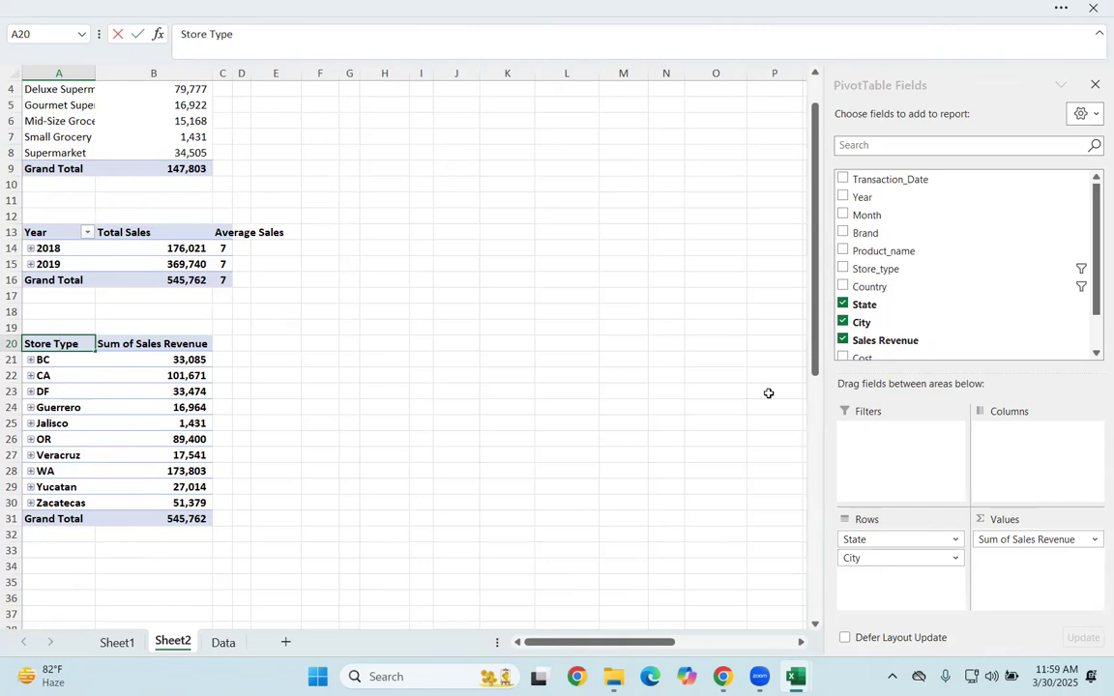
pyautogui.press('F2')
pyautogui.press('BackSpace')
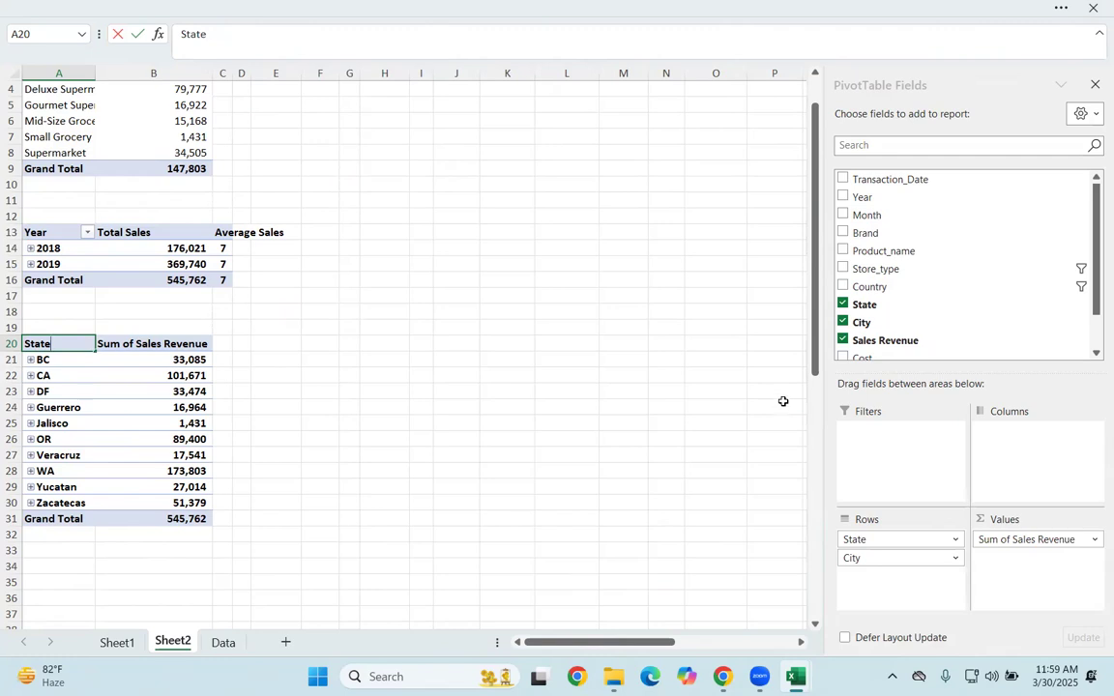
pyautogui.press('Return')
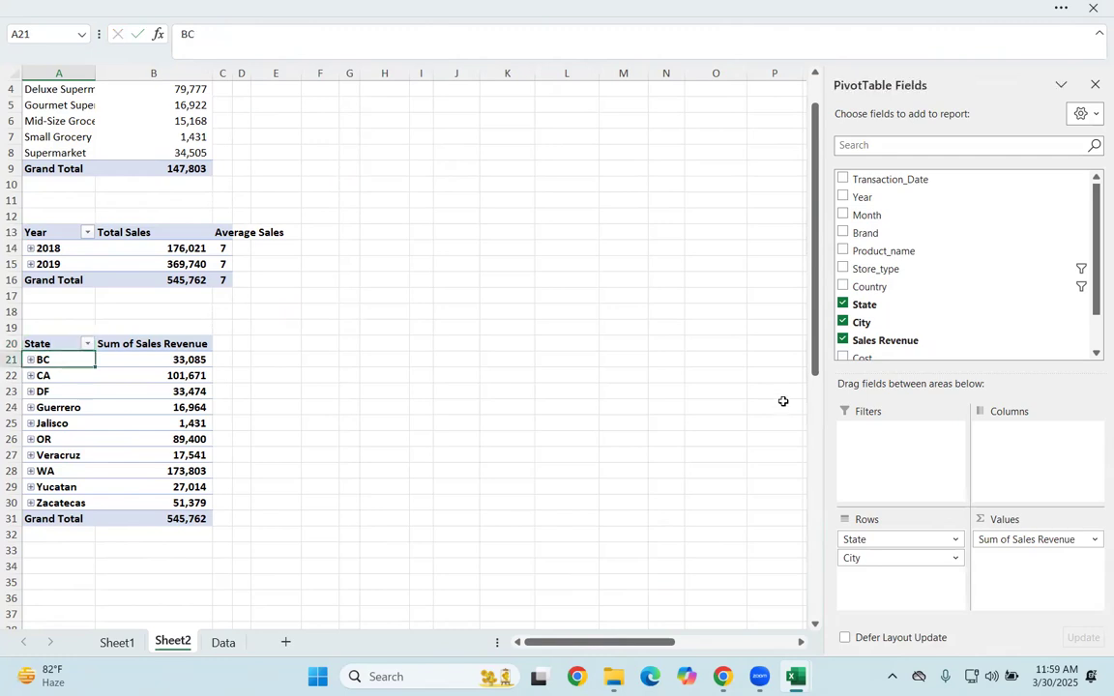
# Step: Rename the Sum of Sales Revenue value field in the third PivotTable as Total Sales
pyautogui.doubleClick(150, 344)
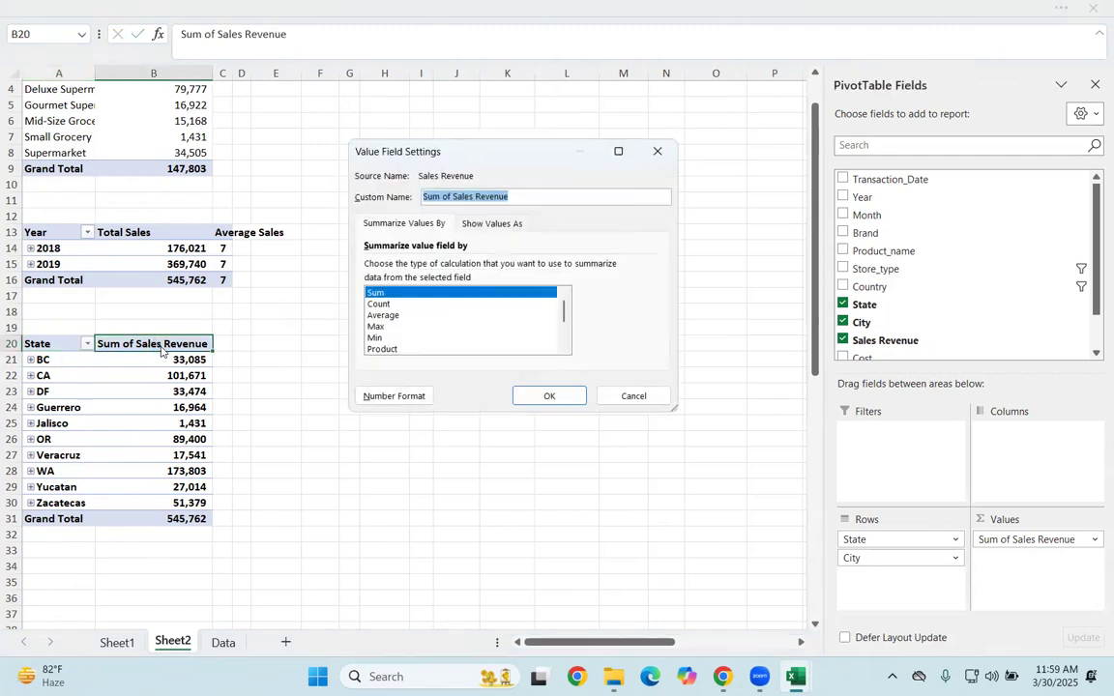
pyautogui.press('BackSpace')
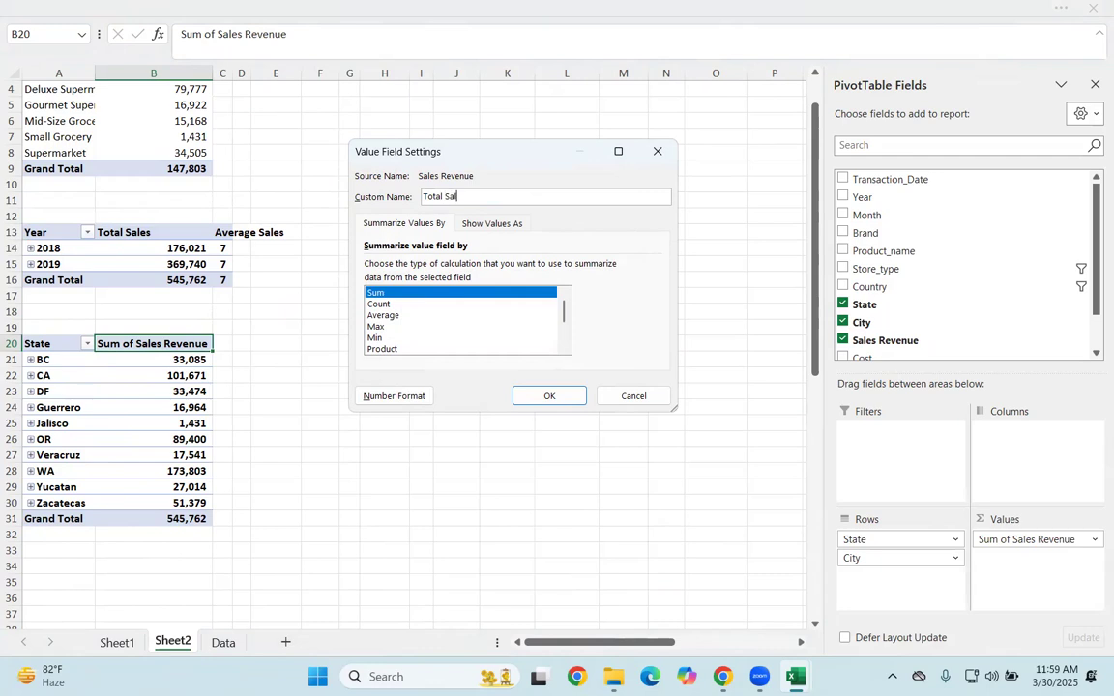
pyautogui.write('Total Sales')
pyautogui.press('Return')
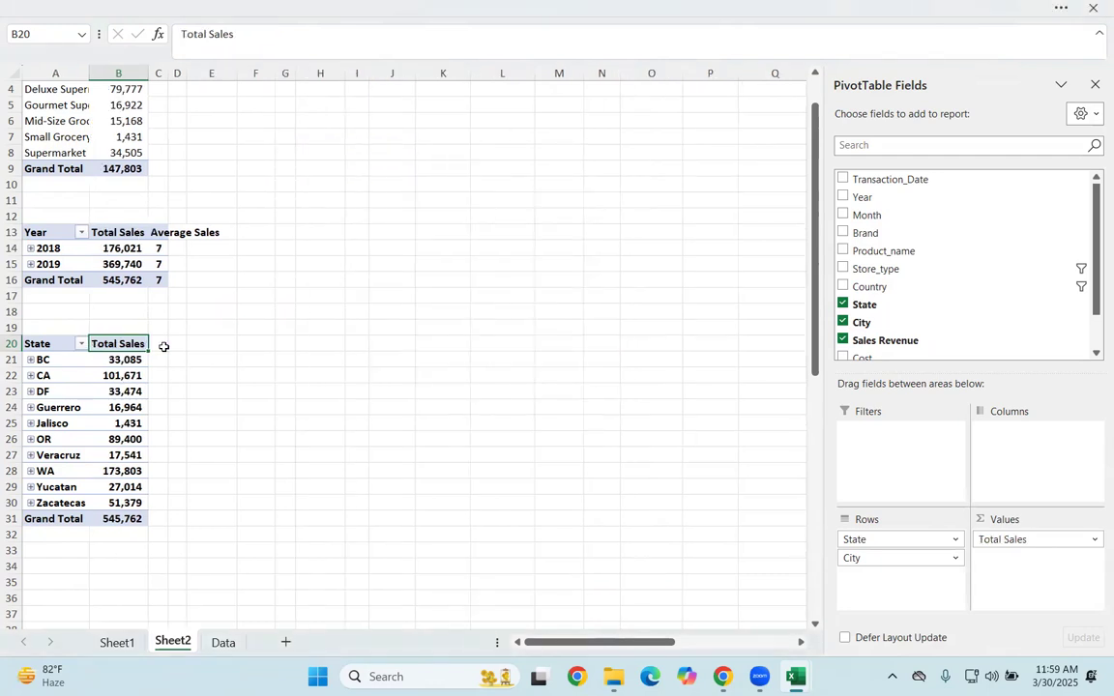
# Step: Autofit the width of column C so the Average Sales header fits
pyautogui.click(206, 421)
pyautogui.click(121, 439)
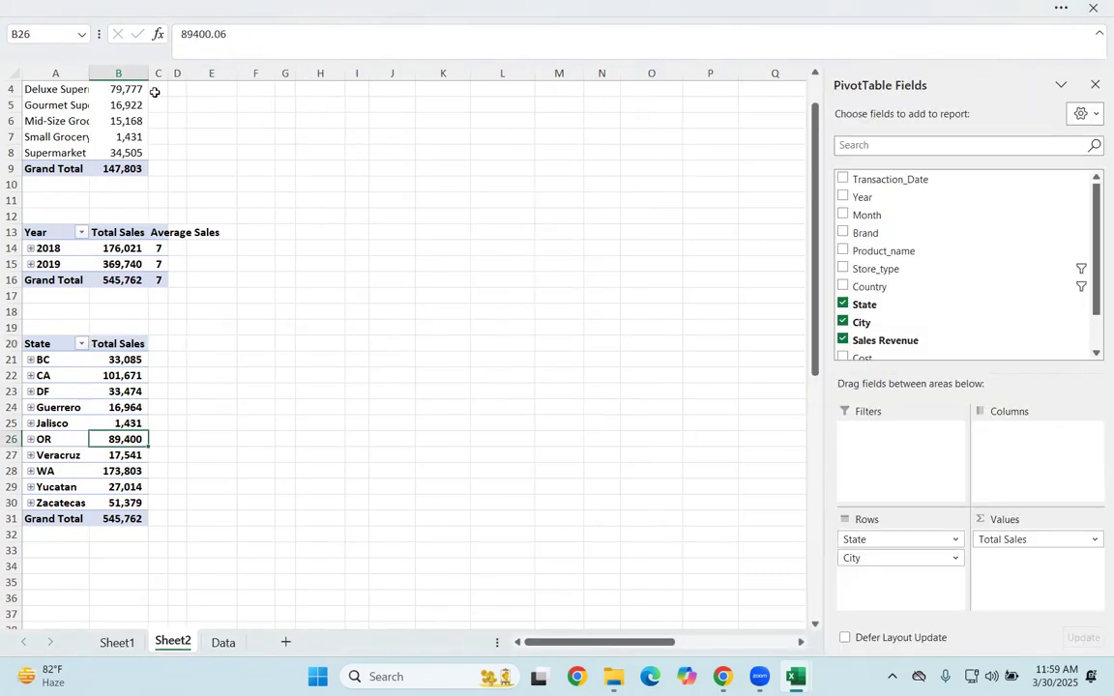
pyautogui.doubleClick(160, 72)
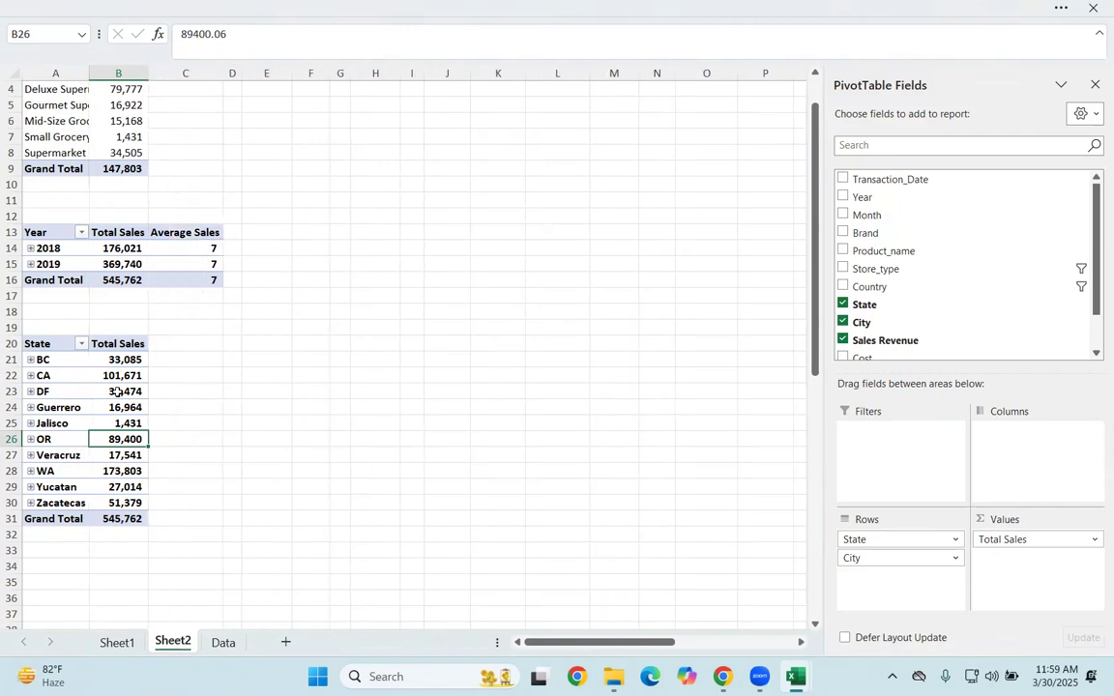
pyautogui.click(90, 124)
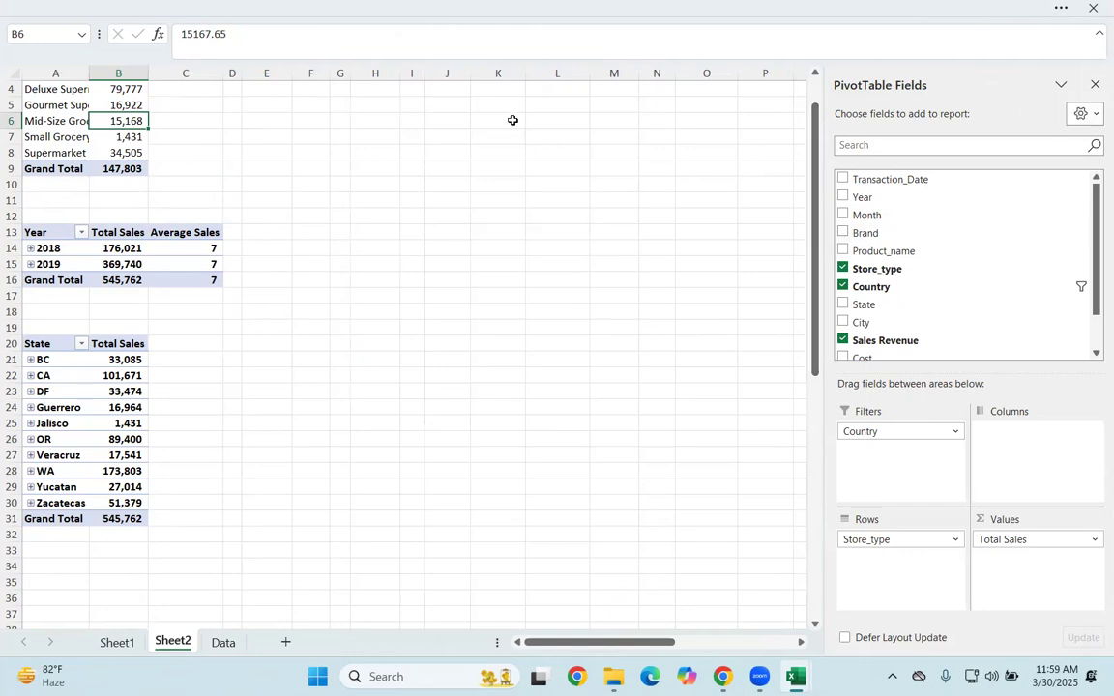
pyautogui.click(134, 361)
pyautogui.click(113, 345)
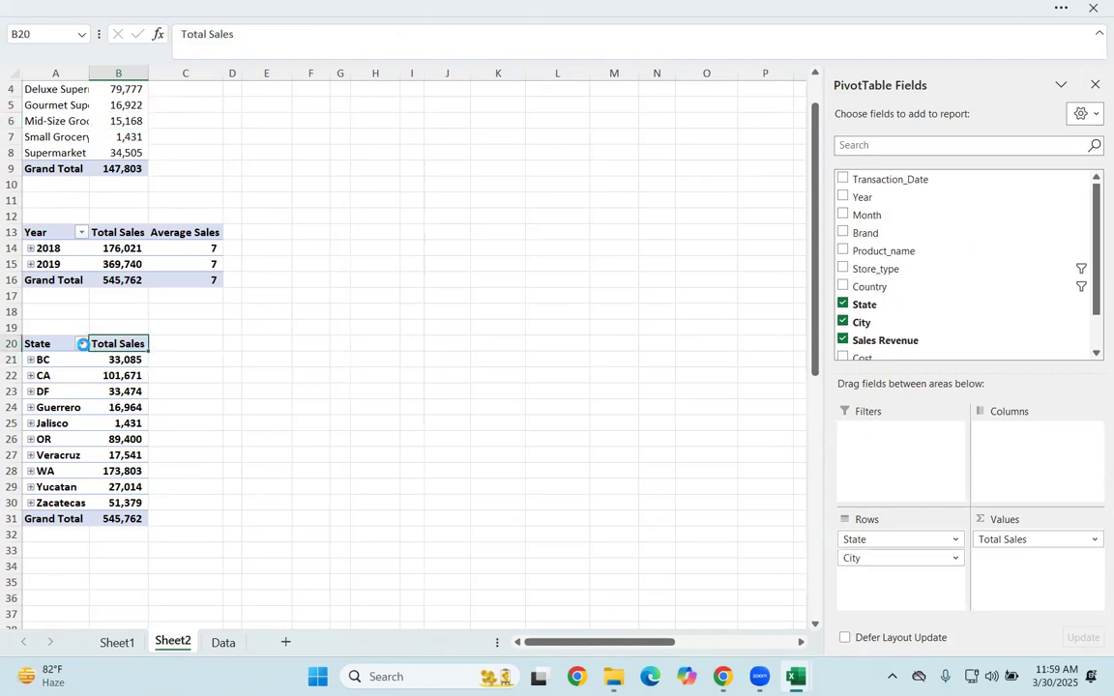
pyautogui.click(83, 345)
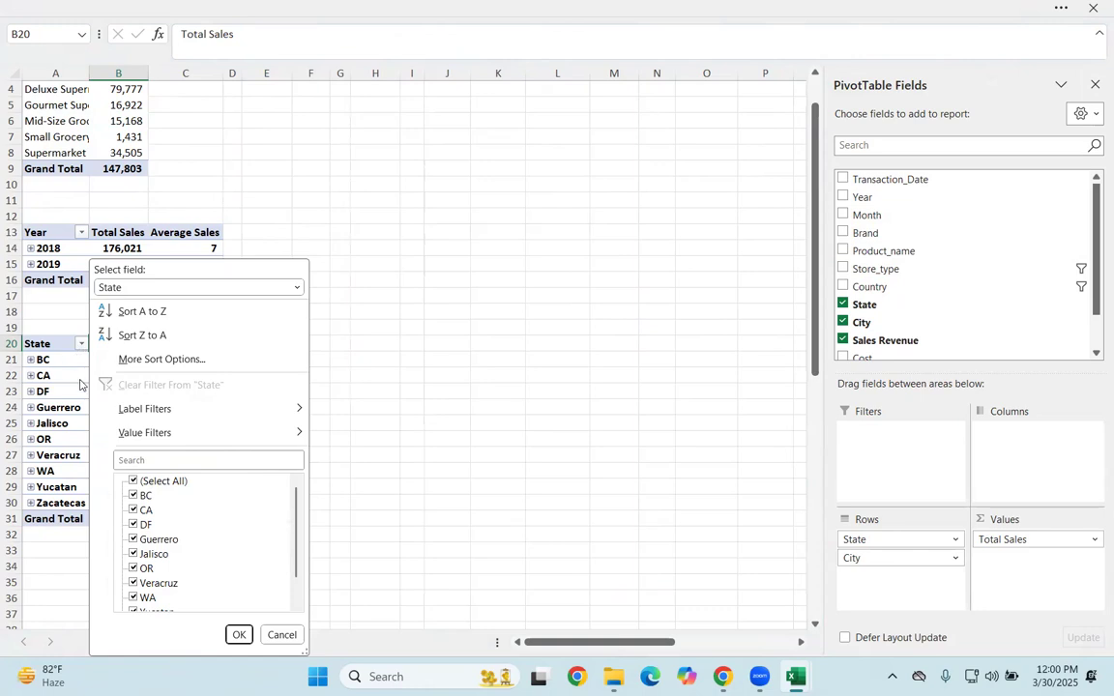
pyautogui.moveTo(140, 416)
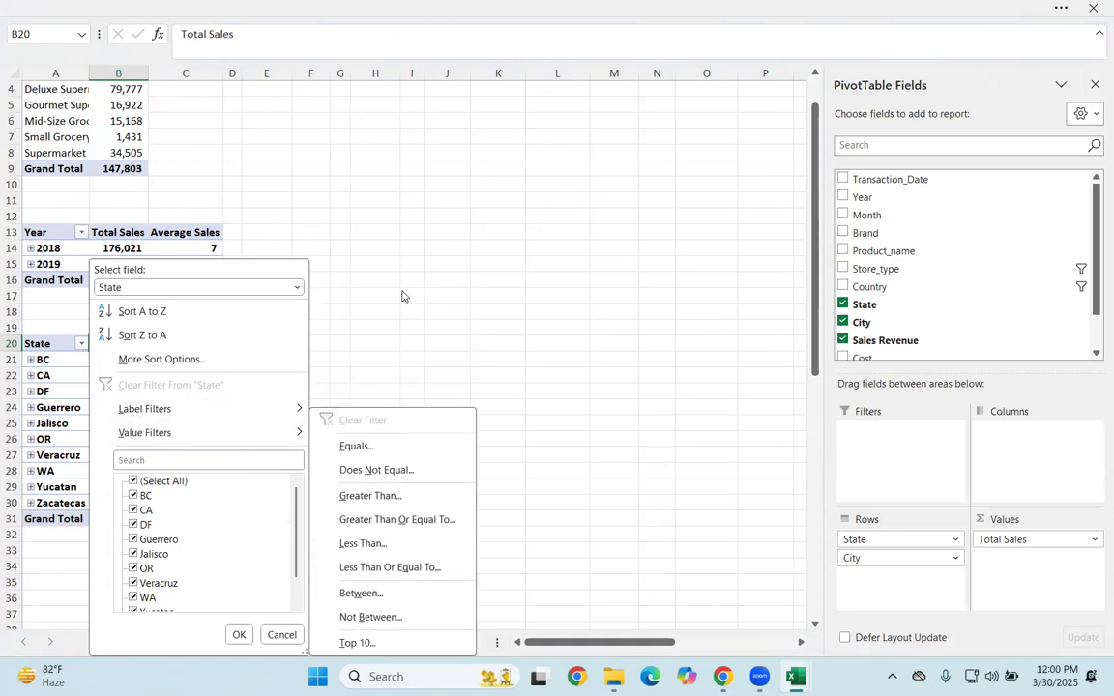
pyautogui.click(404, 296)
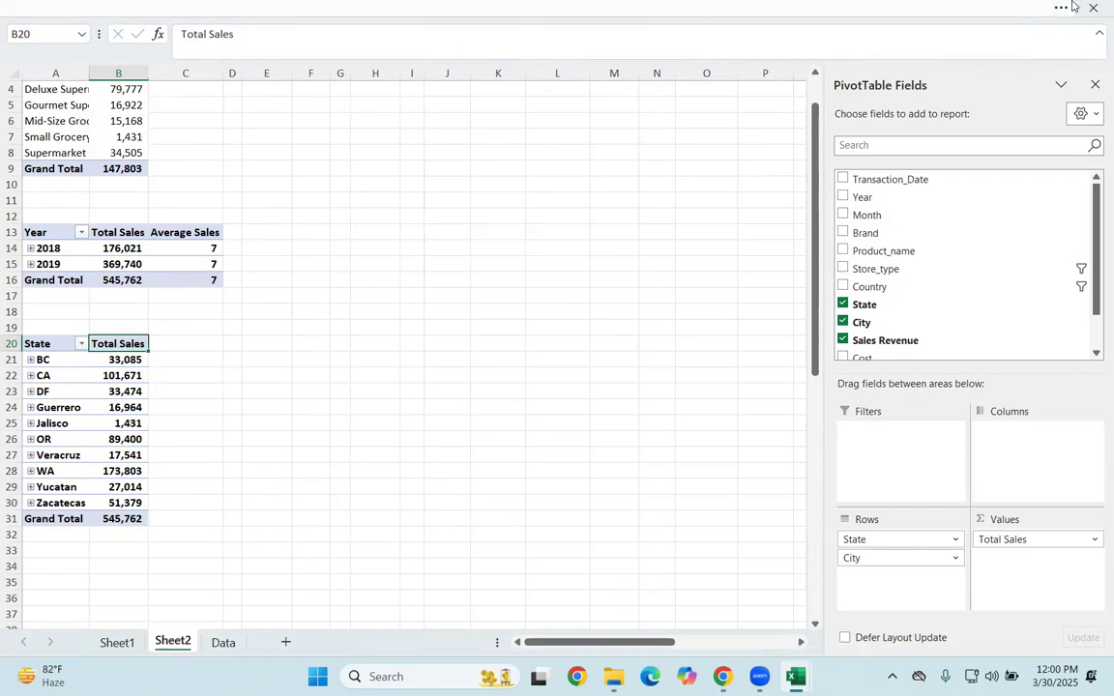
pyautogui.click(989, 12)
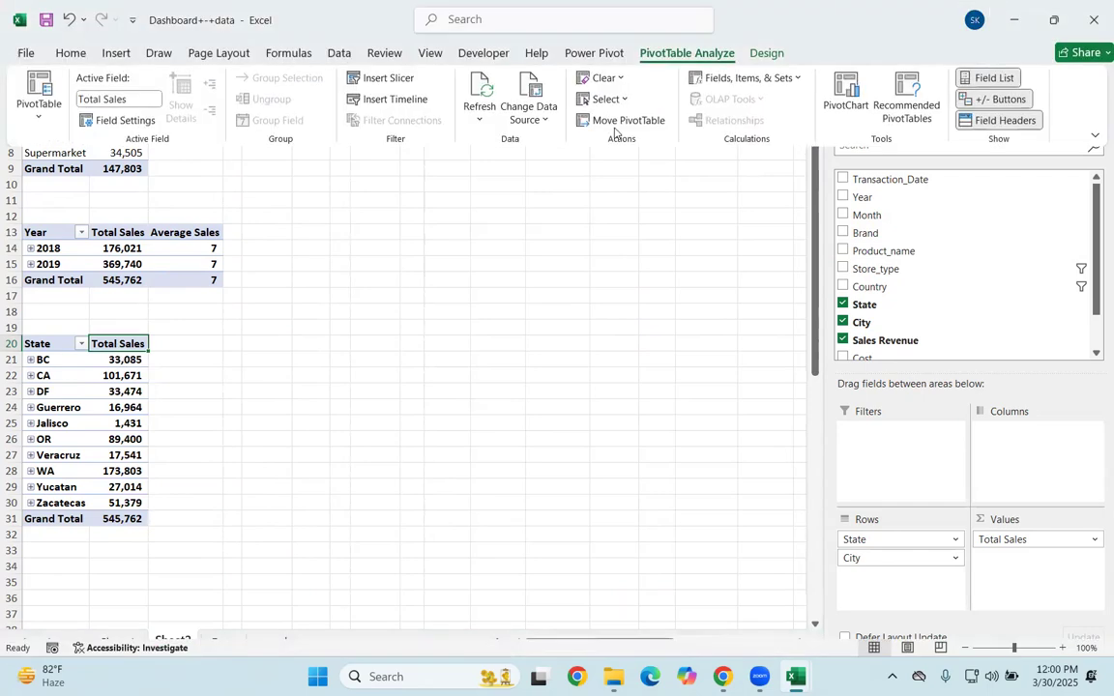
pyautogui.click(71, 55)
pyautogui.scroll(1, 238, 249)
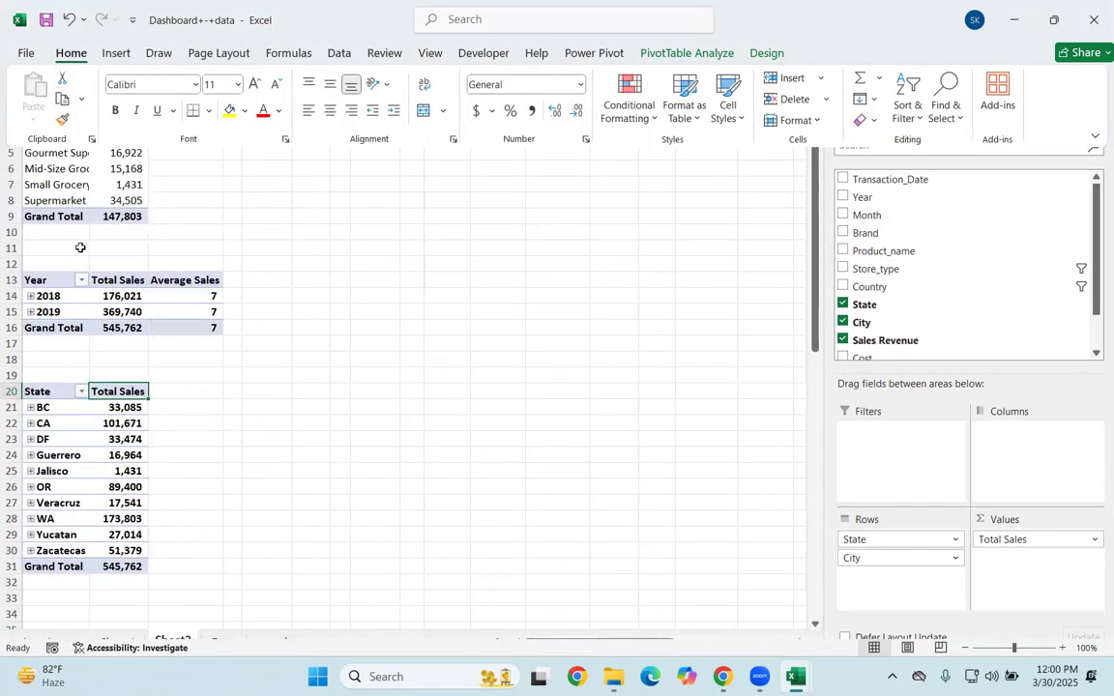
pyautogui.hotkey('ctrl', 'shift', 'F1')
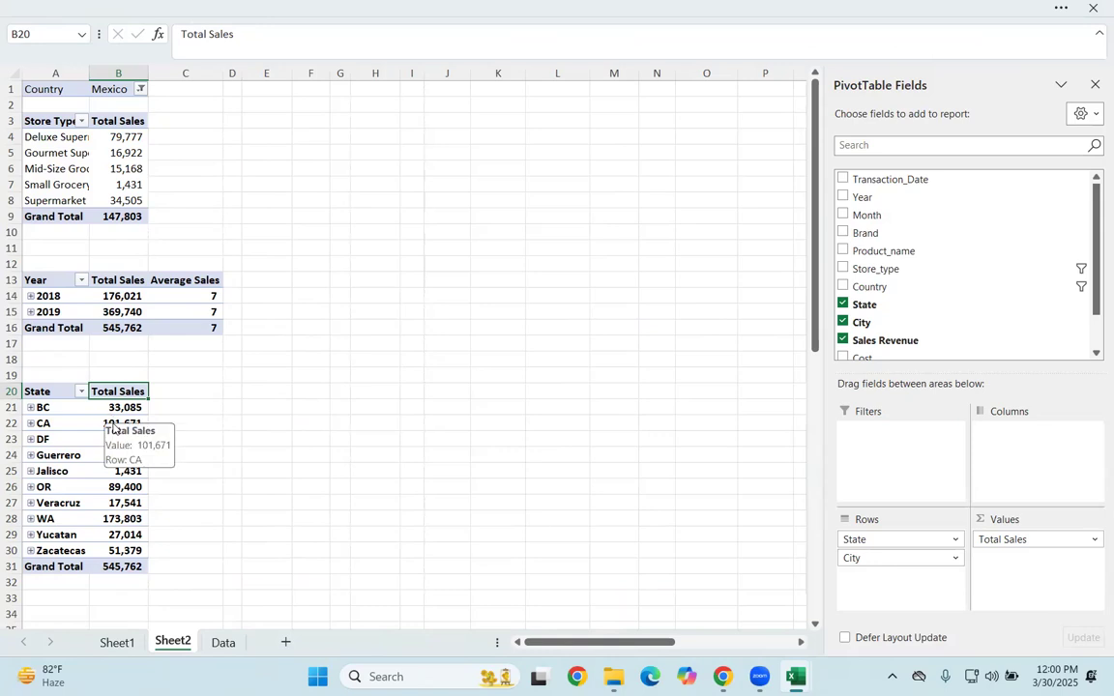
# Step: Add Profit/Loss to the third PivotTable's Values area below Total Sales
pyautogui.scroll(-1, 890, 329)
pyautogui.moveTo(875, 332); pyautogui.dragTo(996, 564)
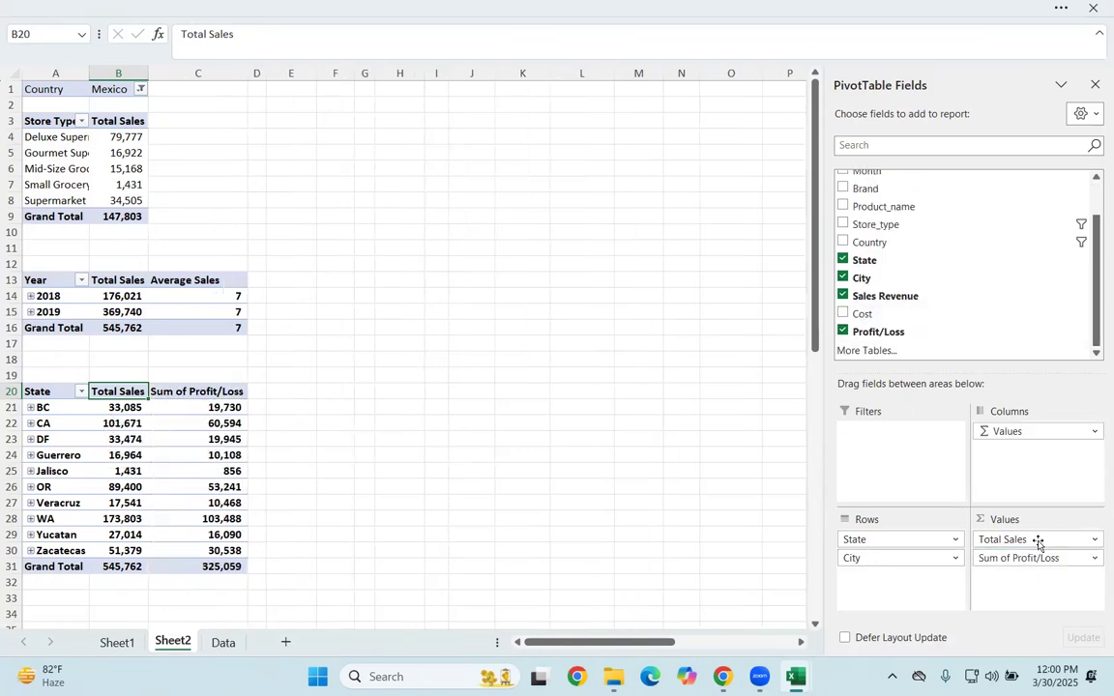
pyautogui.click(1034, 560)
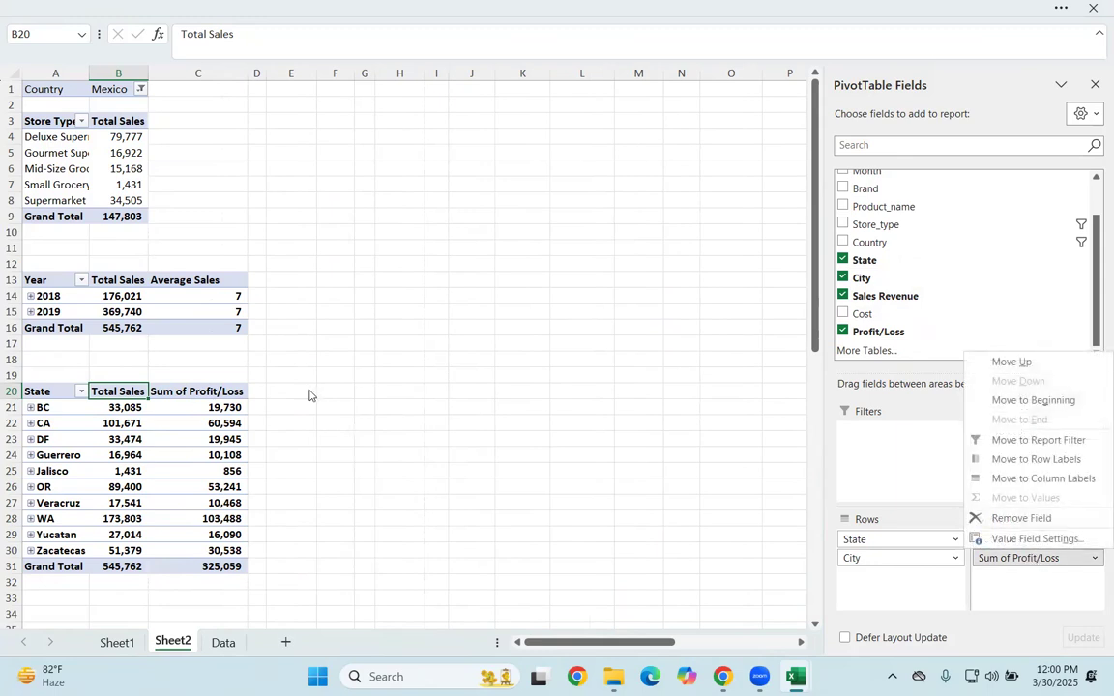
# Step: Rename the Sum of Profit/Loss value field in the third PivotTable as Profit-Loss
pyautogui.doubleClick(215, 393)
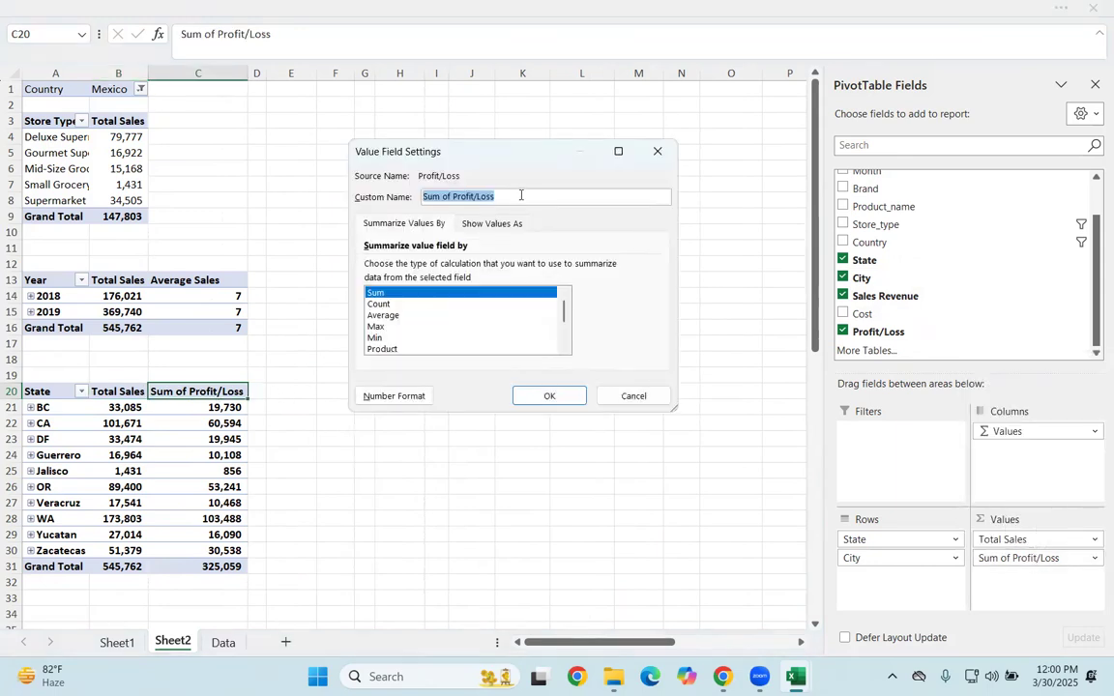
pyautogui.click(451, 195)
pyautogui.press('BackSpace')
pyautogui.press('BackSpace')
pyautogui.press('BackSpace')
pyautogui.press('BackSpace')
pyautogui.press('BackSpace')
pyautogui.press('BackSpace')
pyautogui.press('BackSpace')
pyautogui.press('Return')
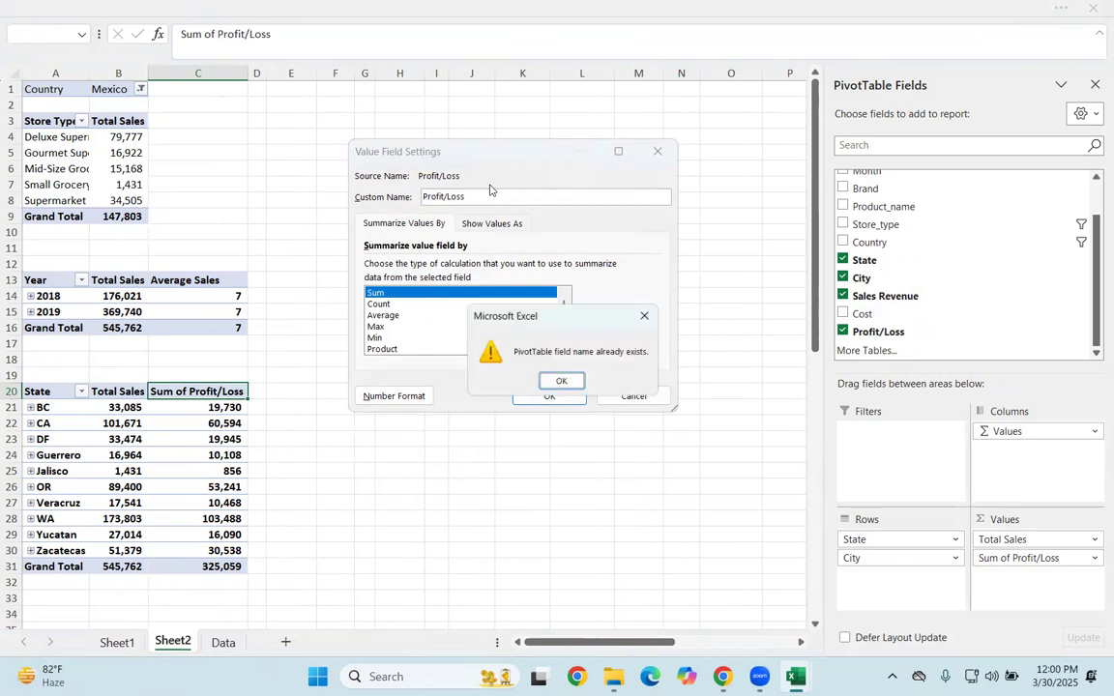
pyautogui.click(561, 380)
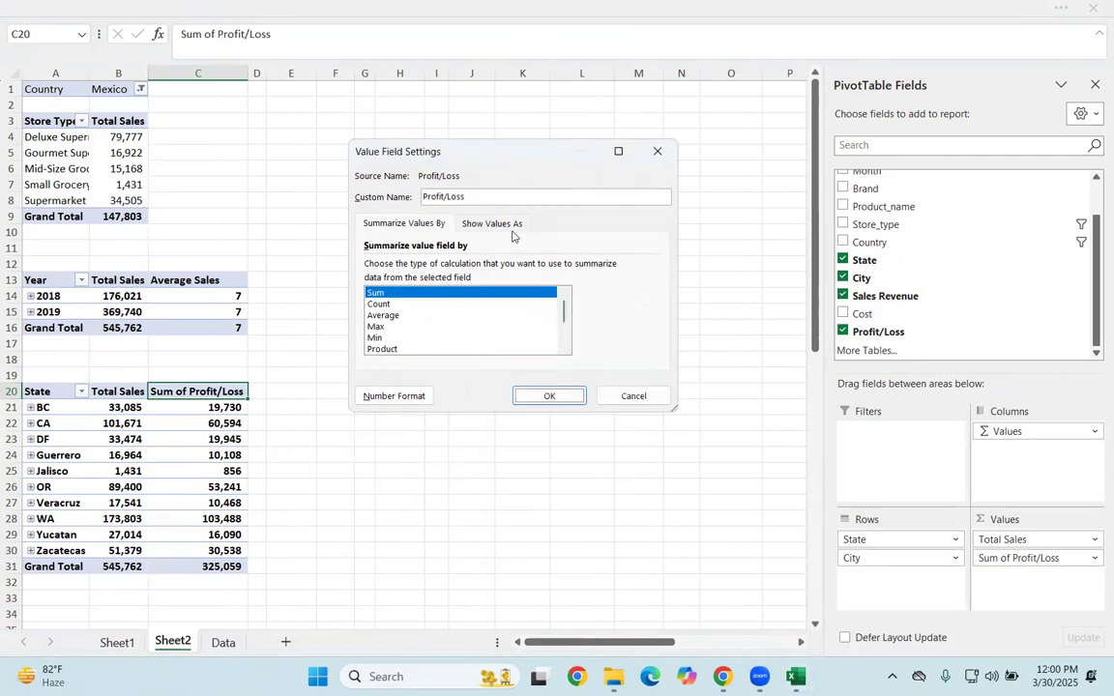
pyautogui.click(557, 394)
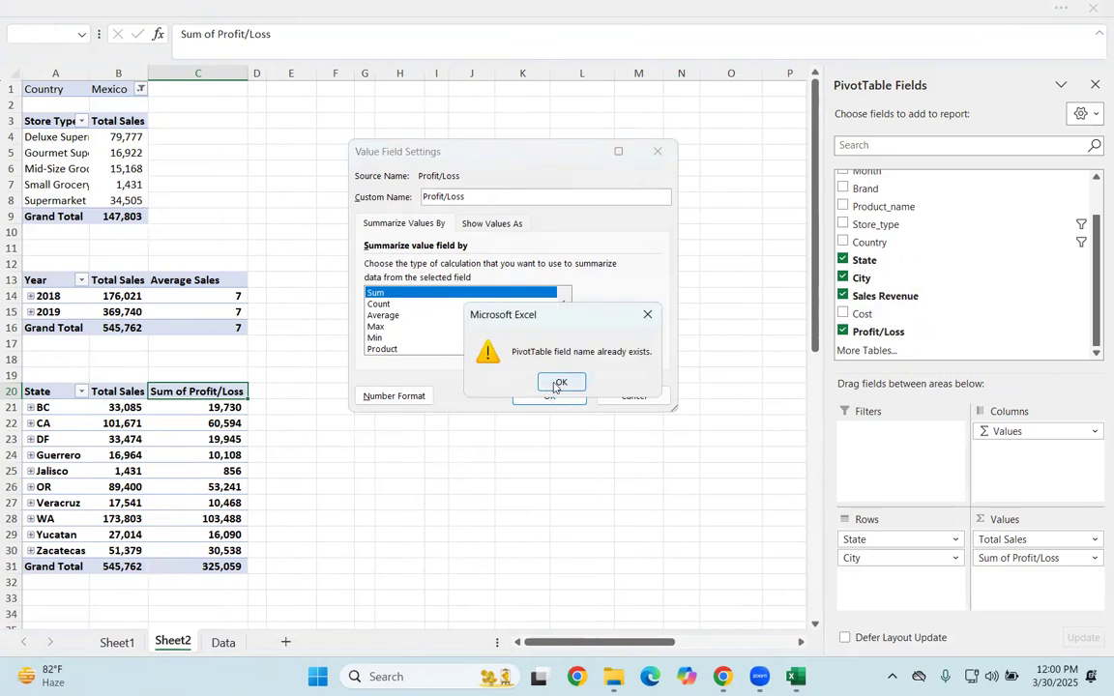
pyautogui.click(559, 383)
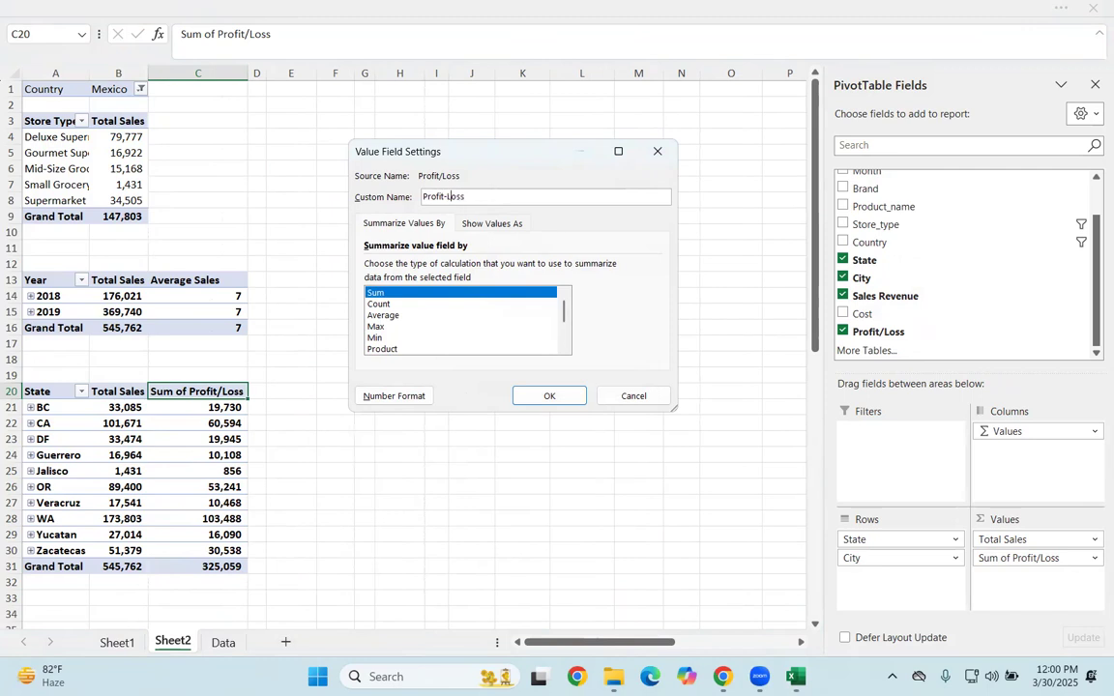
pyautogui.press('Return')
pyautogui.click(456, 282)
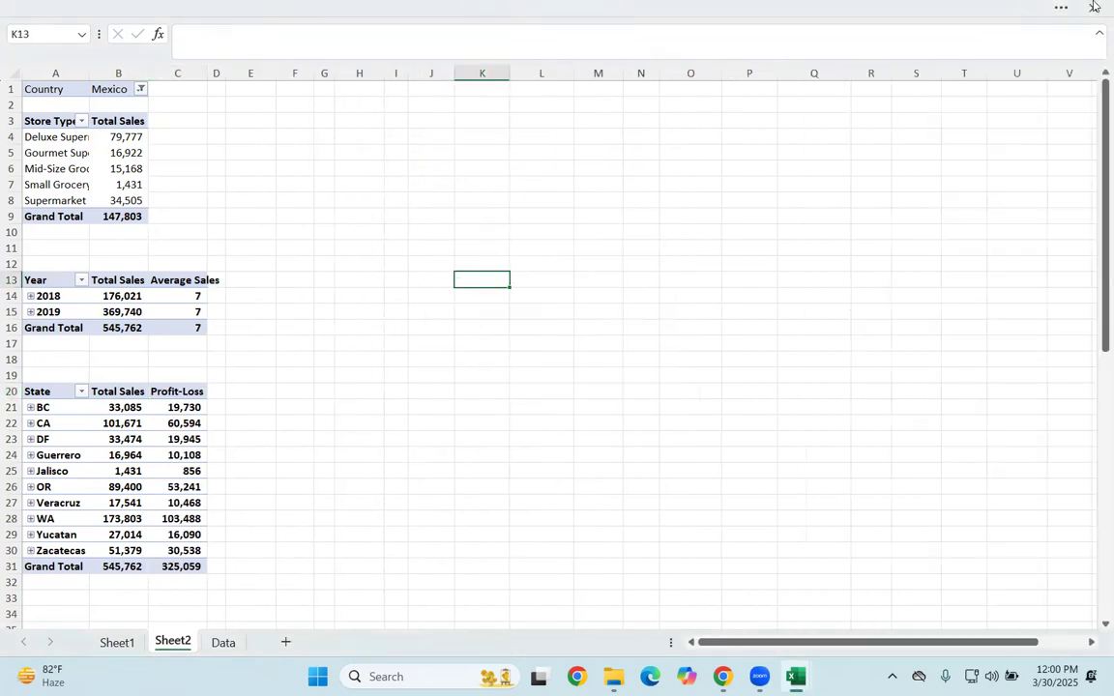
# Step: Autofit the width of column C again so the Average Sales header fits
pyautogui.click(182, 454)
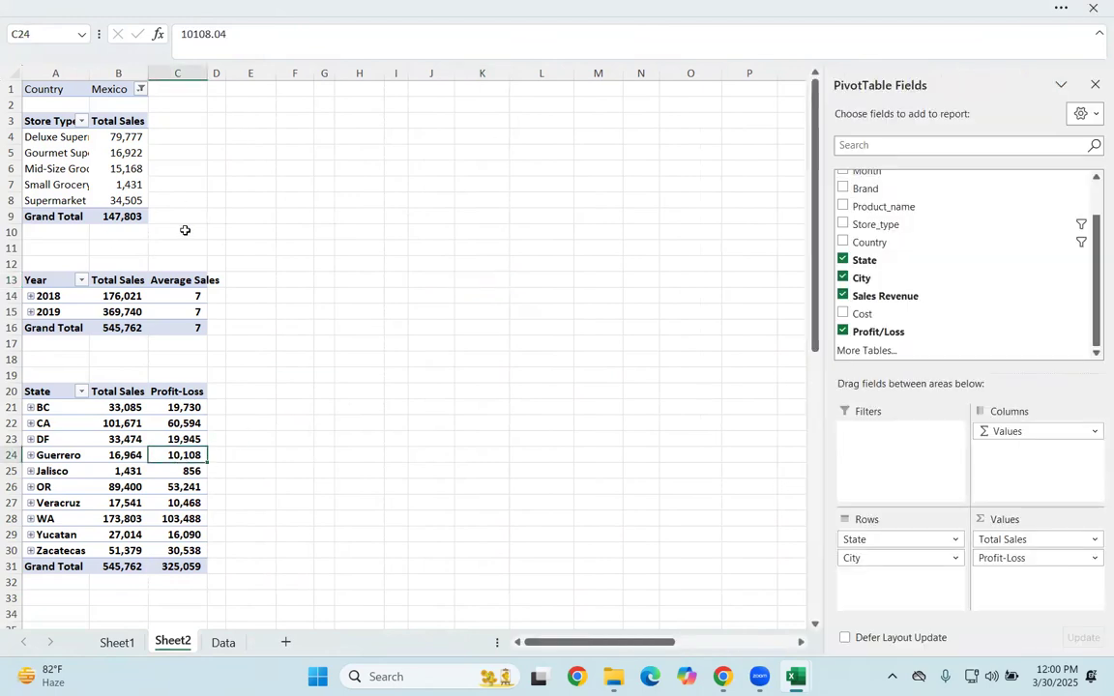
pyautogui.doubleClick(207, 72)
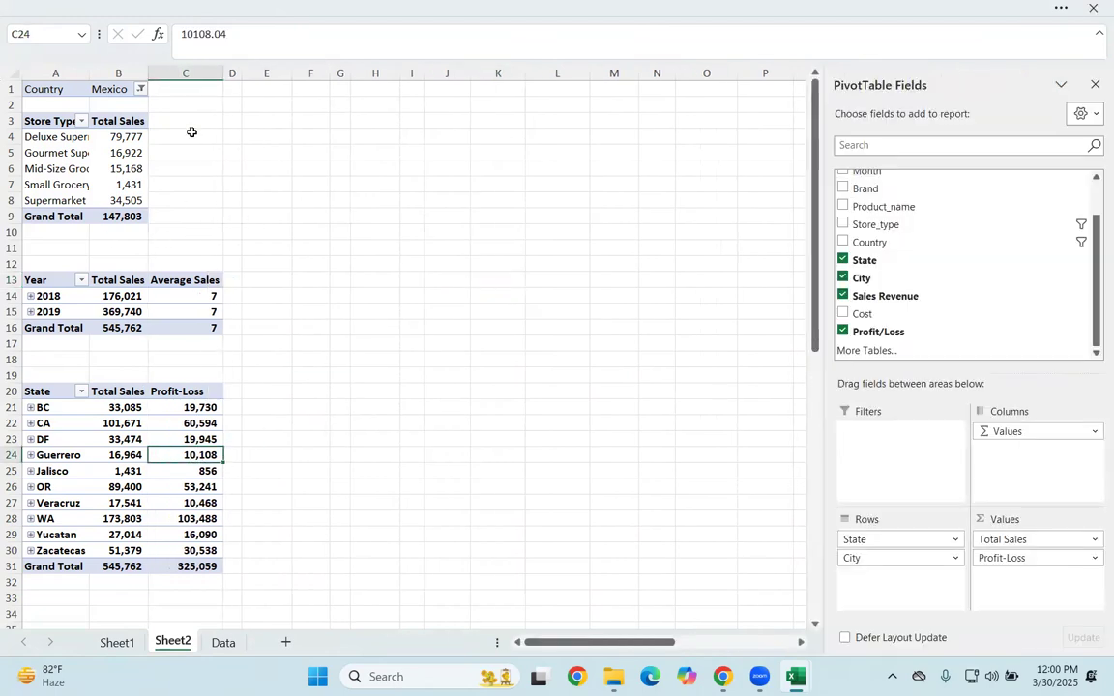
pyautogui.click(273, 257)
pyautogui.click(380, 265)
# Step: Select the DF cell in the third PivotTable and bring up the commands for inserting objects
pyautogui.click(92, 440)
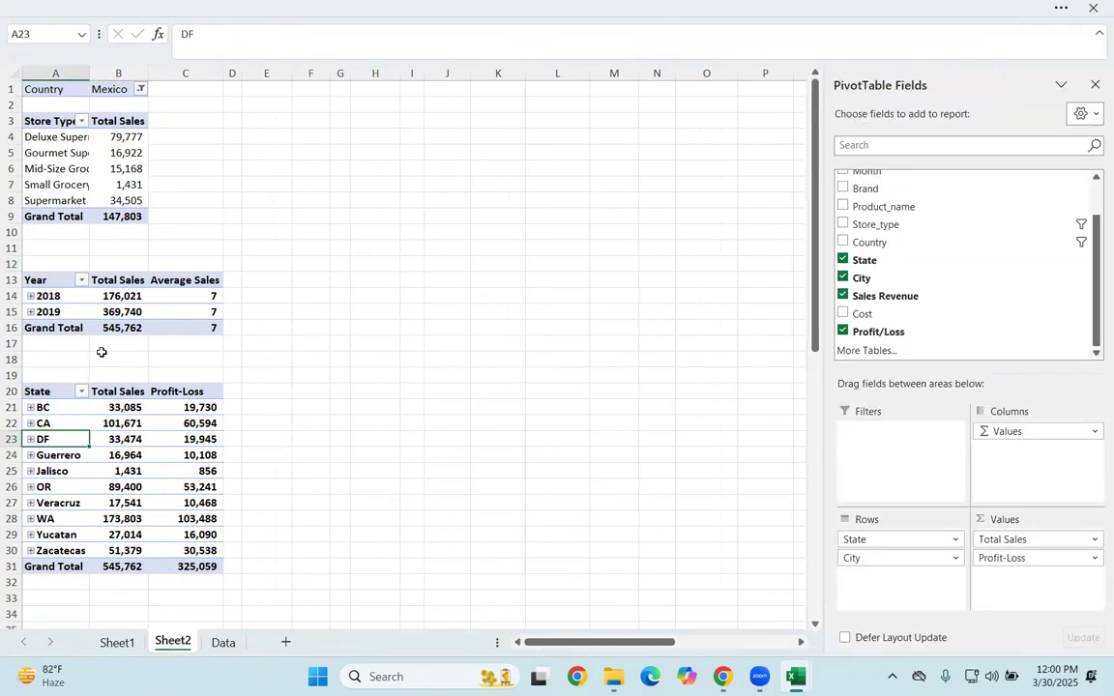
pyautogui.click(939, 11)
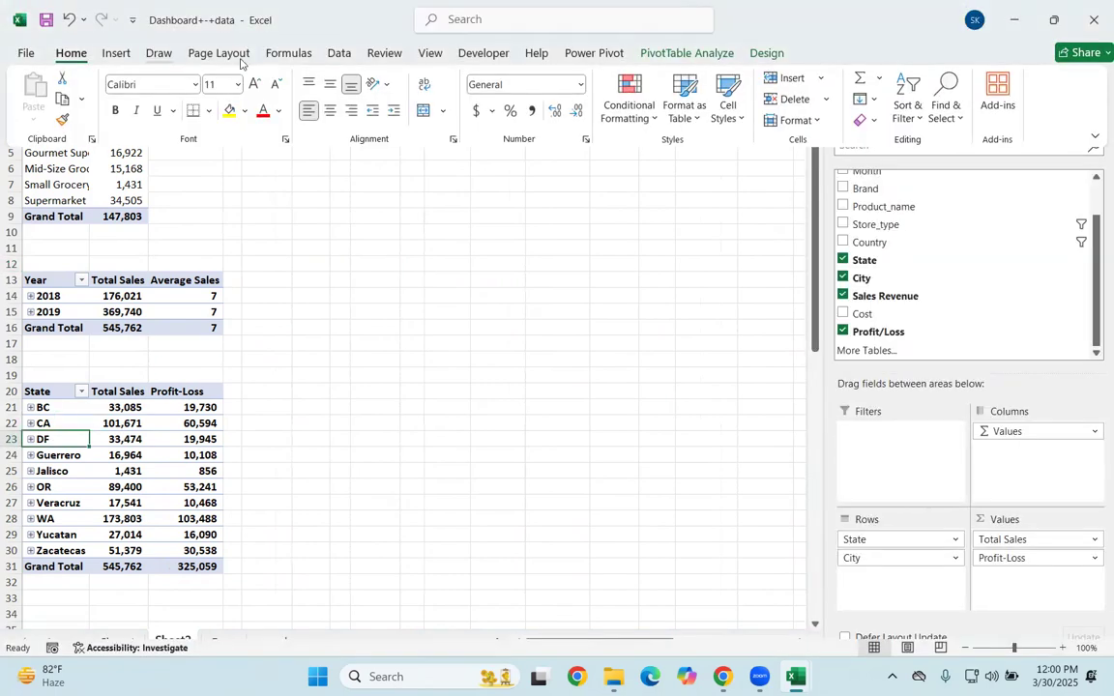
pyautogui.click(339, 53)
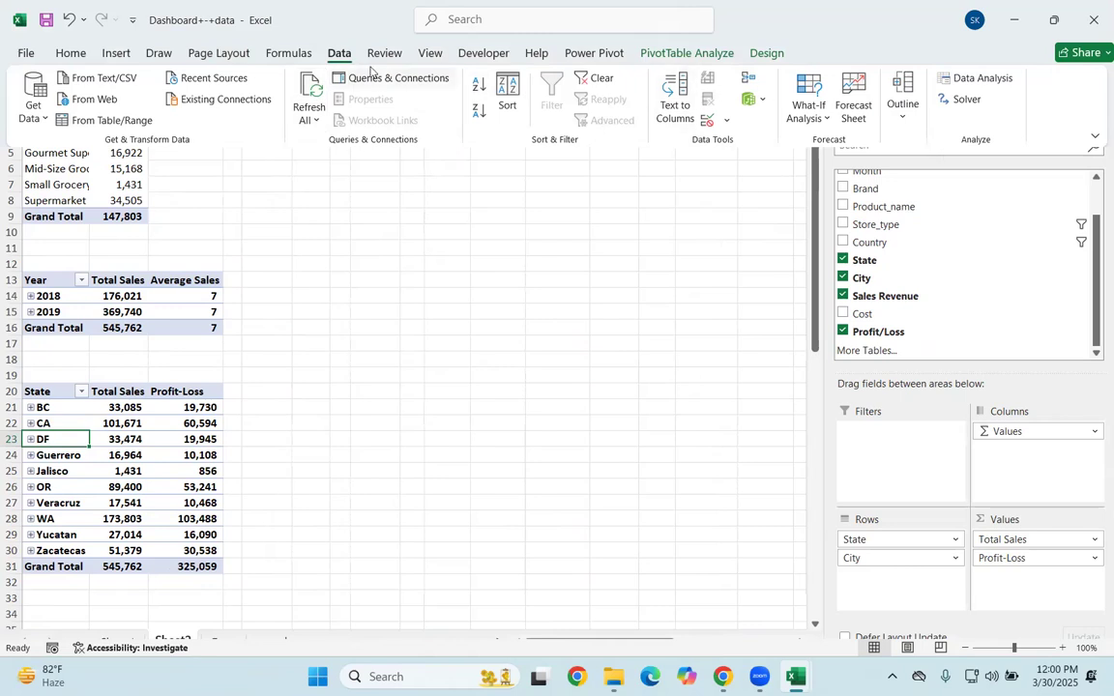
pyautogui.click(116, 53)
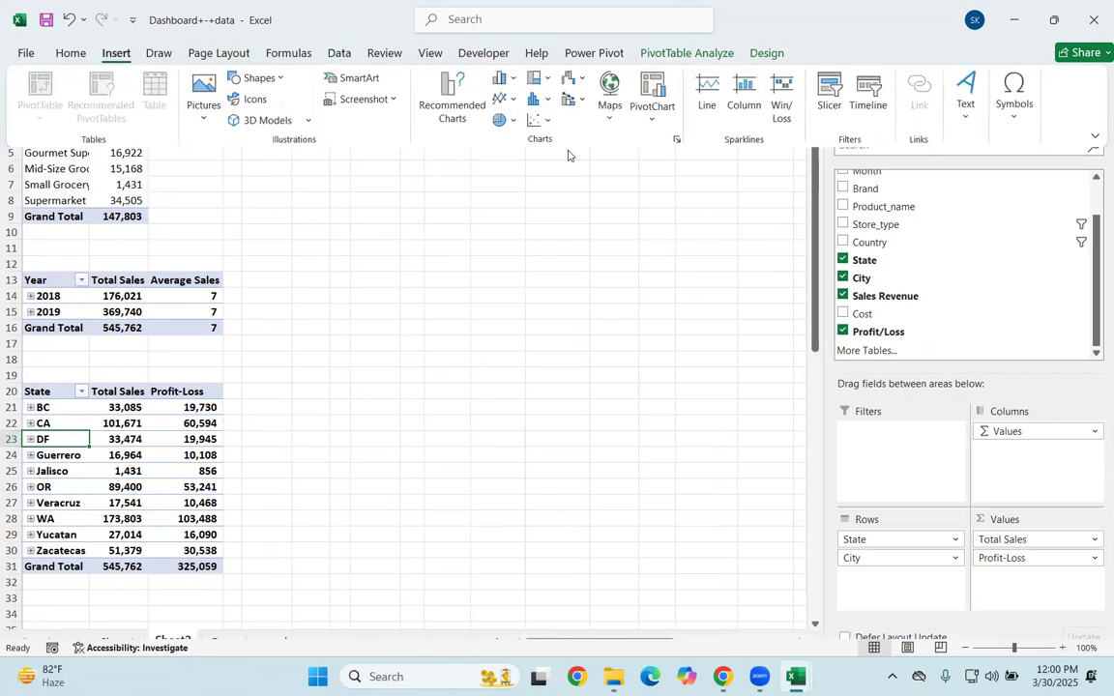
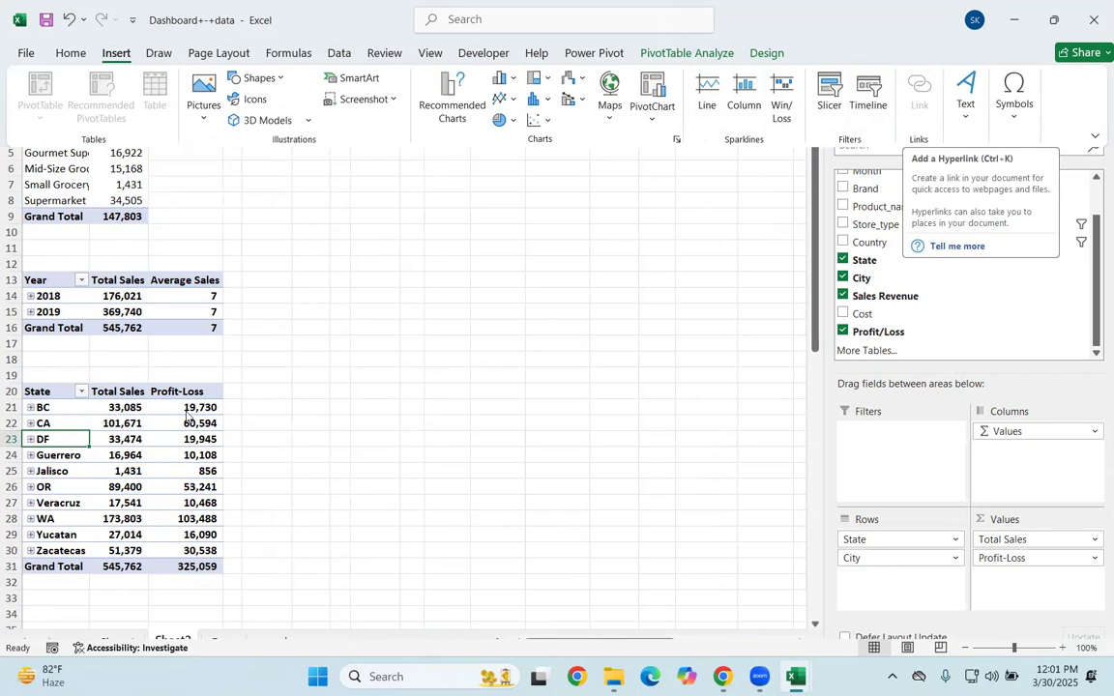
# Step: Insert Month, Store_type and State slicers for the store type PivotTable
pyautogui.click(98, 175)
pyautogui.click(118, 186)
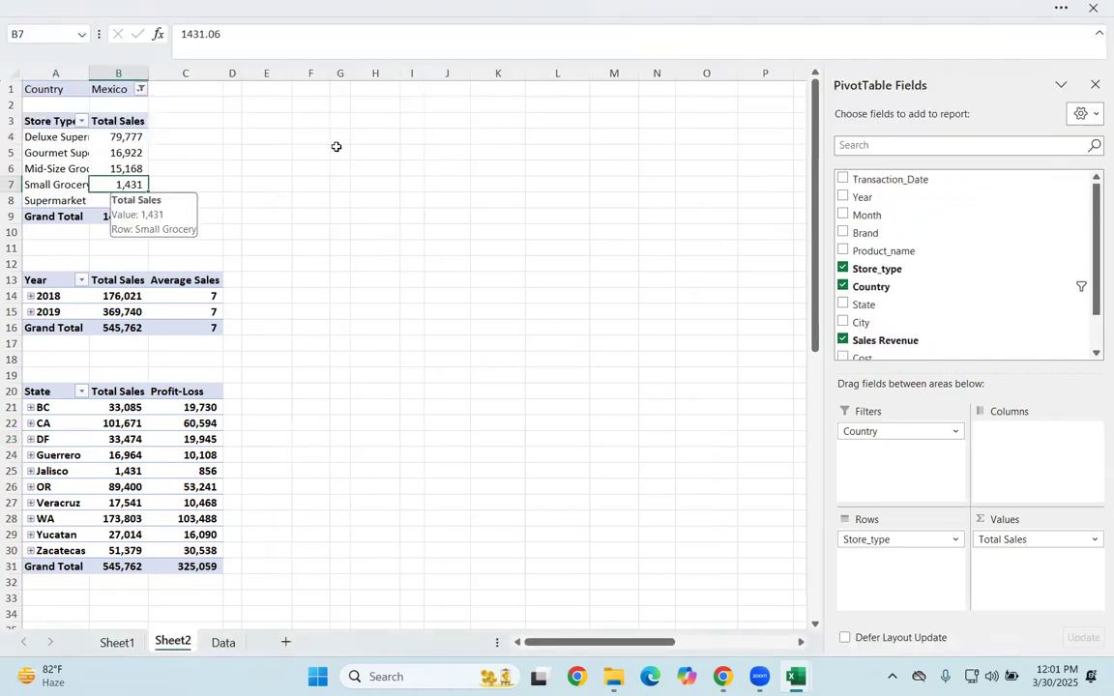
pyautogui.click(1060, 12)
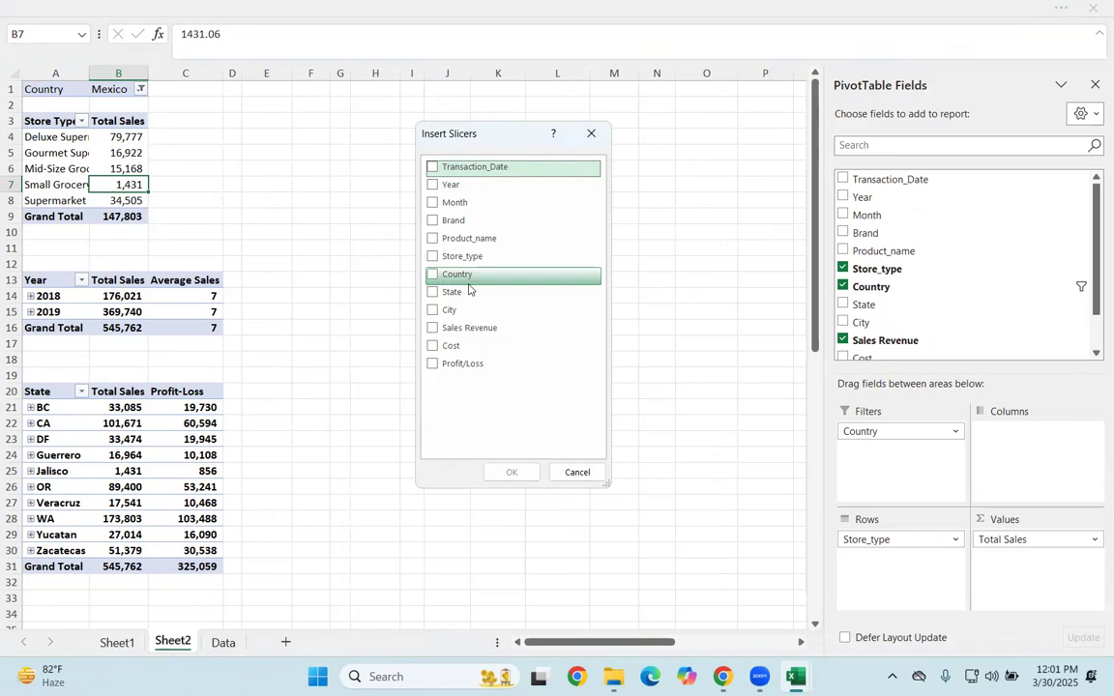
pyautogui.click(433, 203)
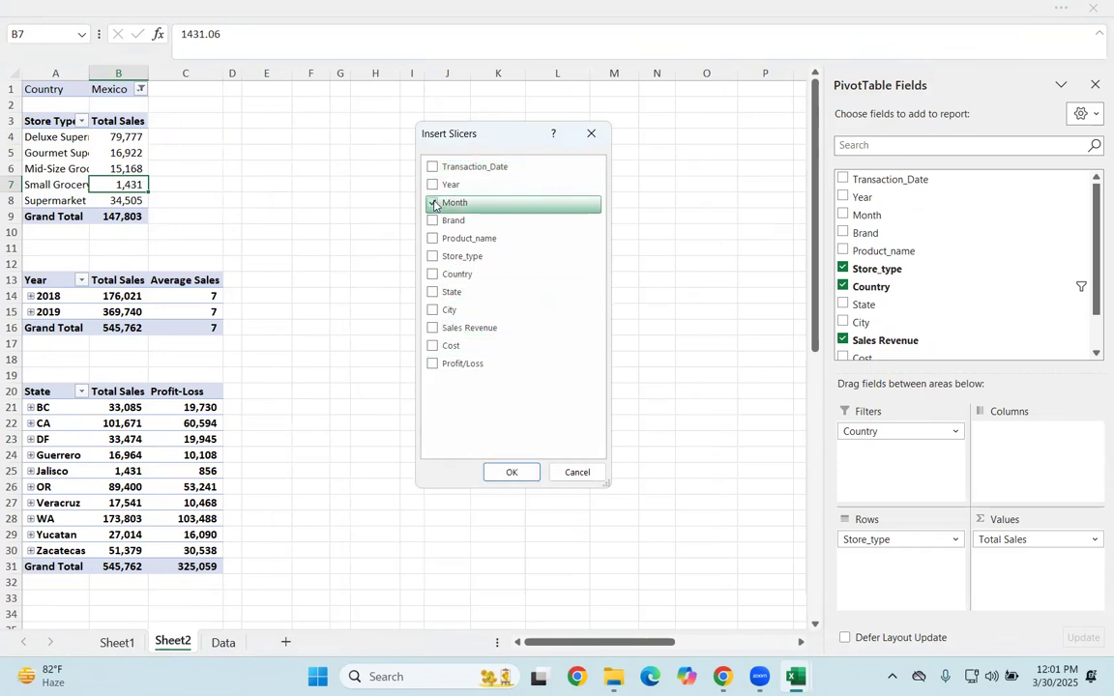
pyautogui.click(432, 257)
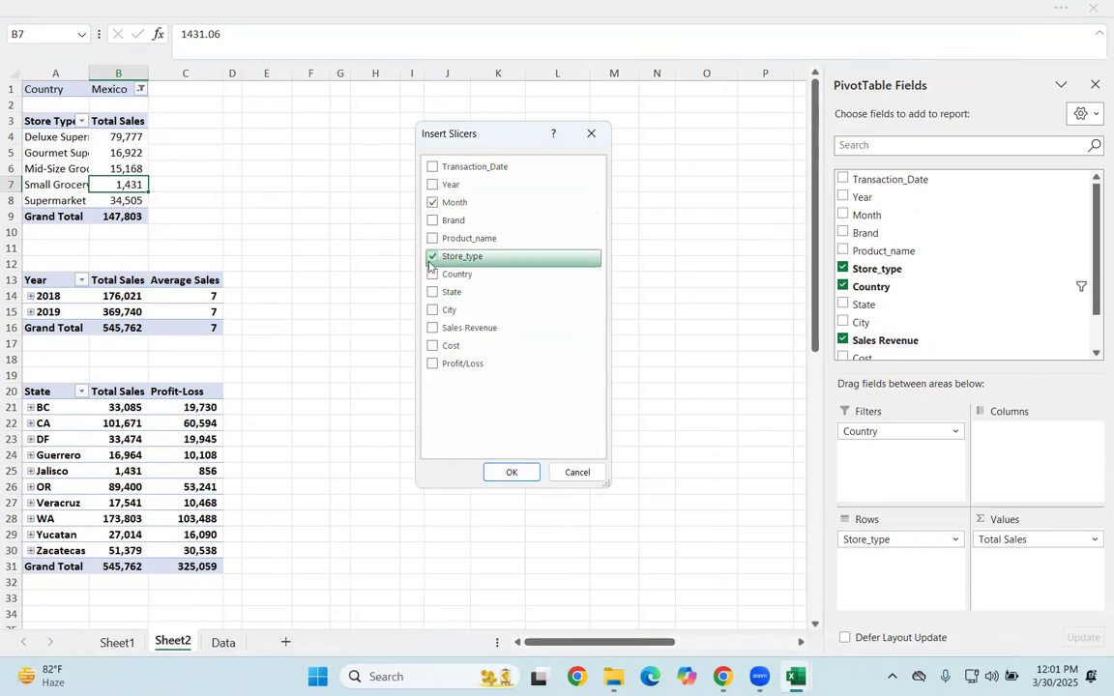
pyautogui.click(433, 292)
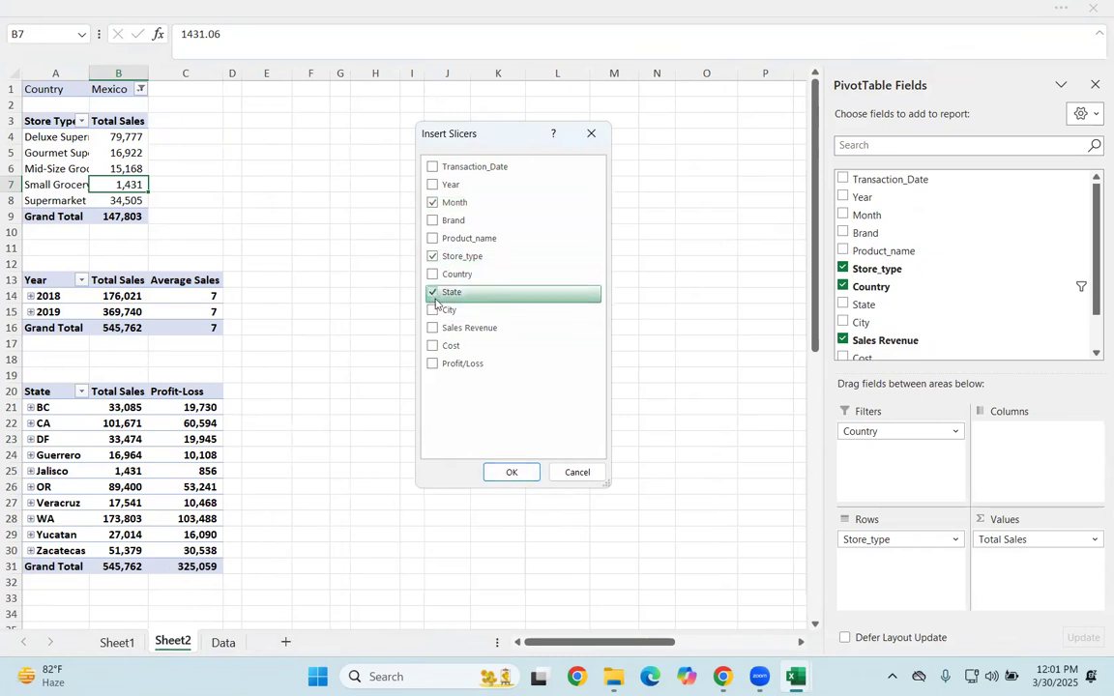
pyautogui.click(511, 472)
# Step: Arrange the Month, Store_type and State slicers side by side beside the PivotTables, with their tops level near row 1
pyautogui.moveTo(490, 301); pyautogui.dragTo(960, 114)
pyautogui.moveTo(452, 259); pyautogui.dragTo(766, 102)
pyautogui.moveTo(404, 221); pyautogui.dragTo(548, 99)
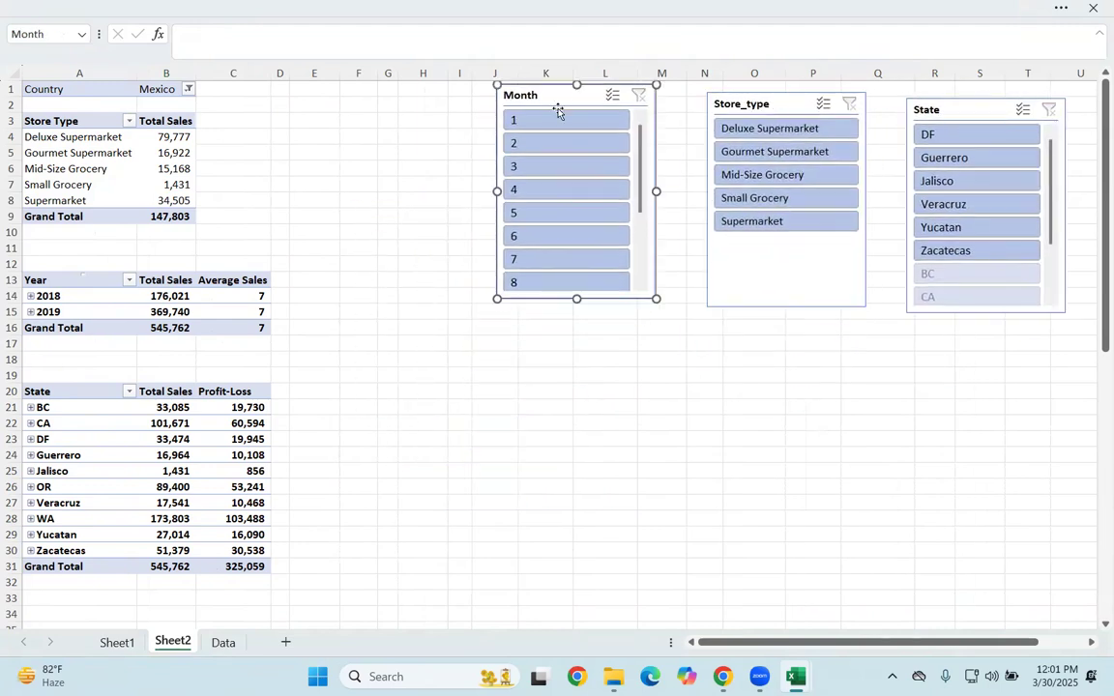
pyautogui.click(606, 406)
pyautogui.moveTo(785, 102); pyautogui.dragTo(786, 94)
pyautogui.moveTo(984, 109); pyautogui.dragTo(984, 92)
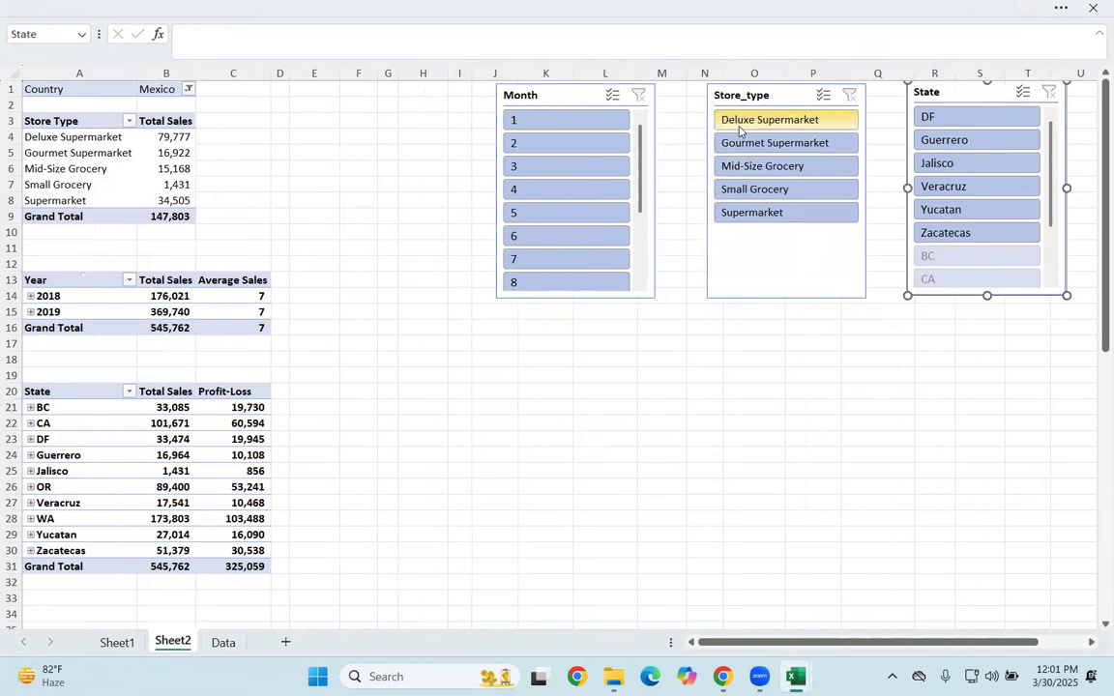
# Step: Try the Store_type slicer by filtering to Deluxe Supermarket, and clear its filter
pyautogui.click(770, 119)
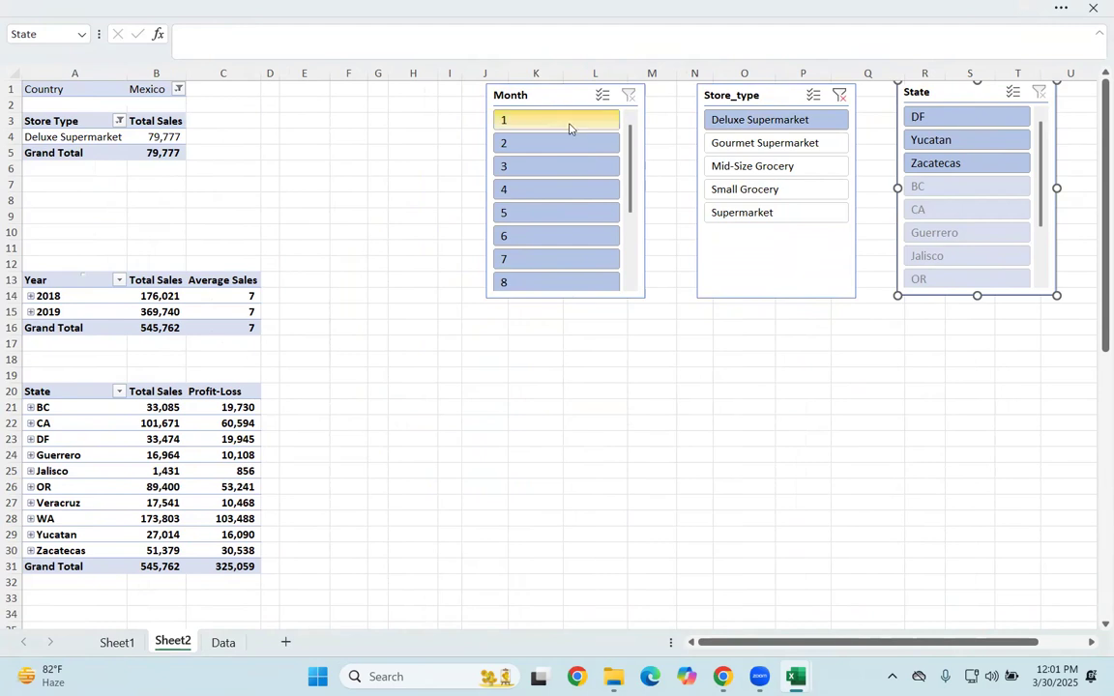
pyautogui.click(839, 96)
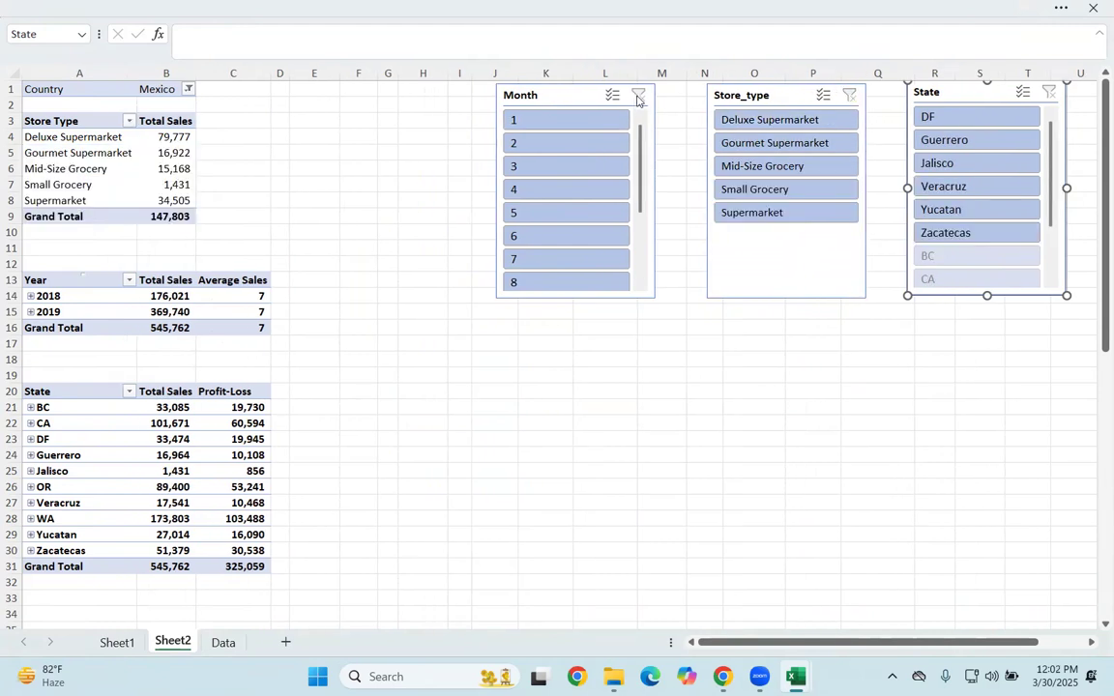
# Step: Connect the Month slicer to PivotTable3 and PivotTable4 through its report connections
pyautogui.click(600, 98)
pyautogui.rightClick(592, 97)
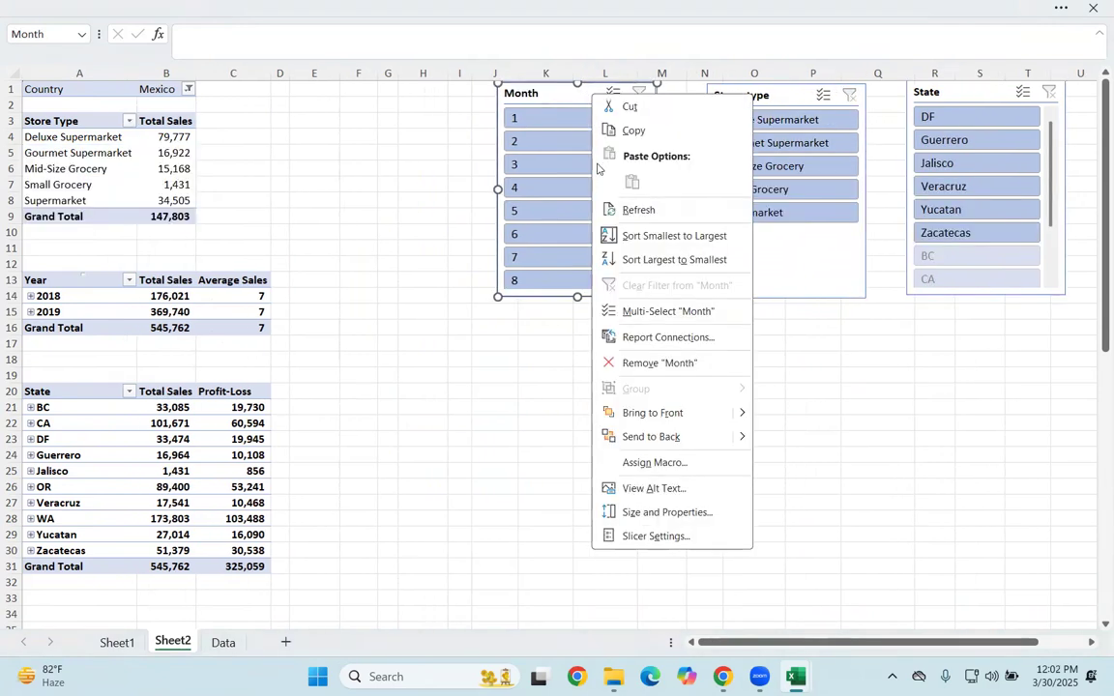
pyautogui.click(547, 357)
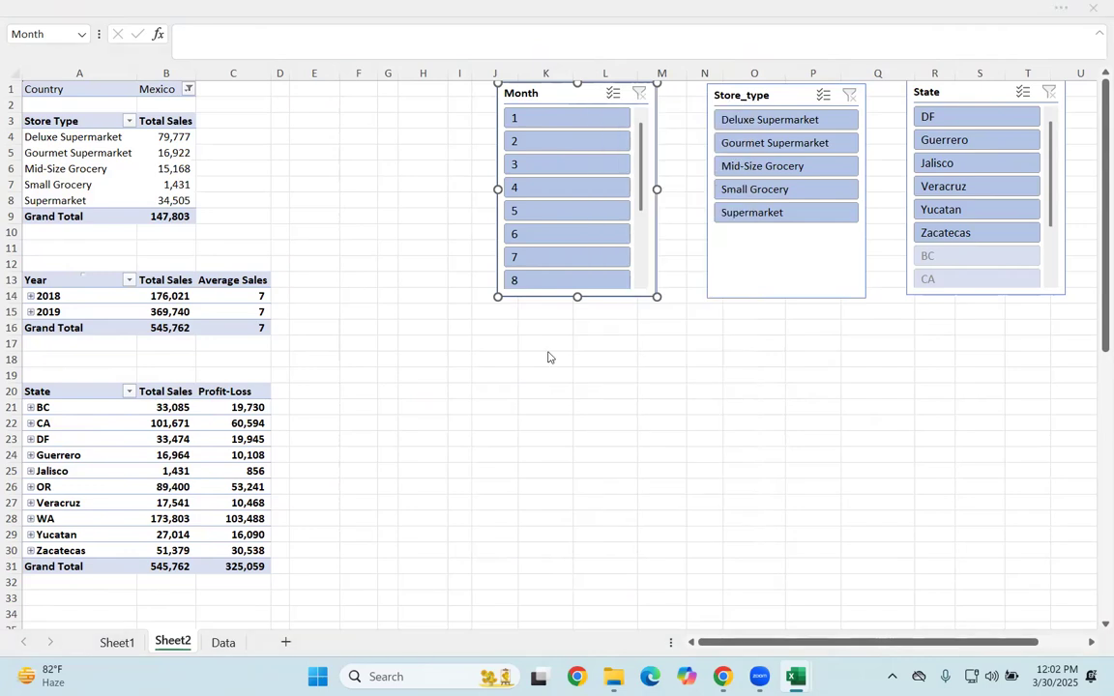
pyautogui.click(525, 374)
pyautogui.click(525, 396)
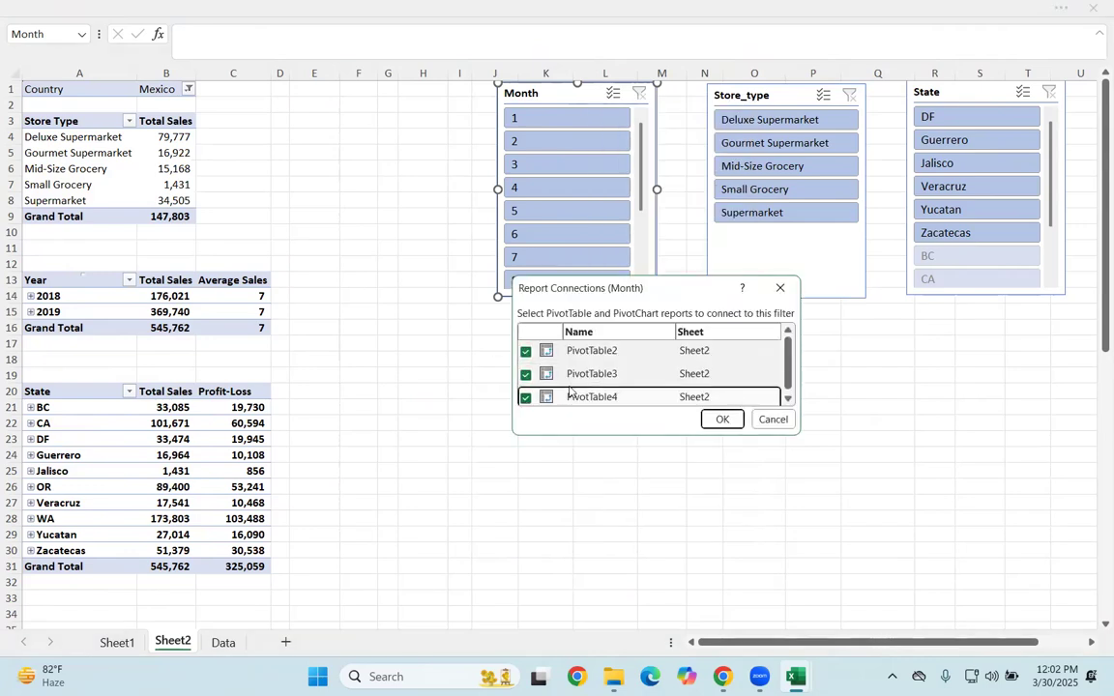
pyautogui.click(722, 419)
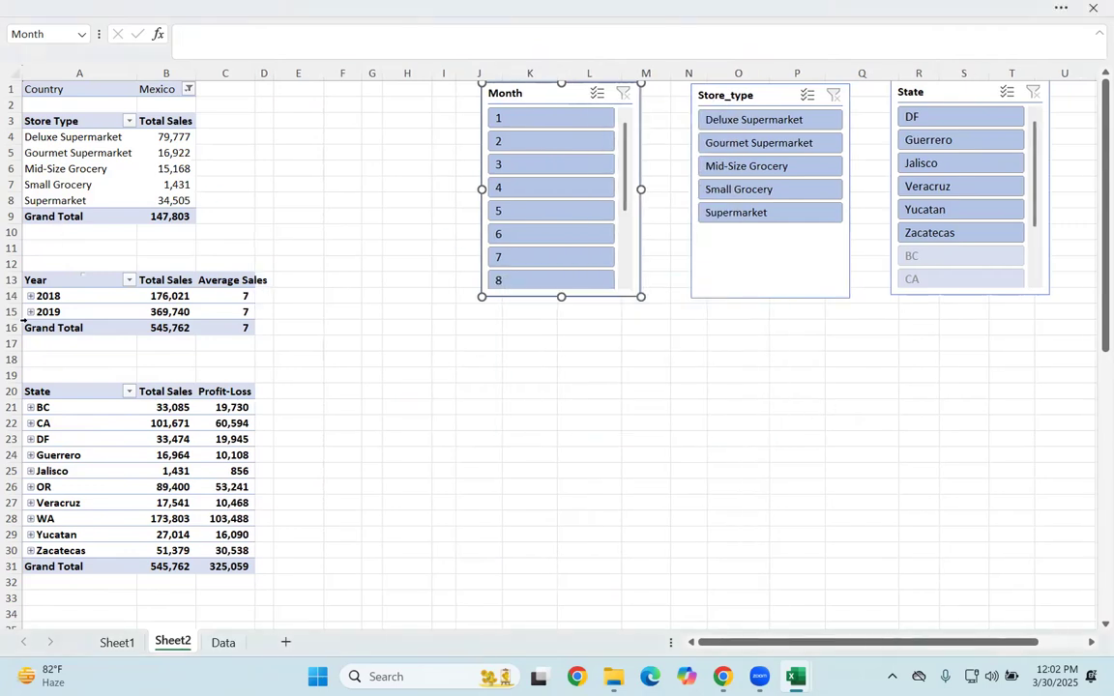
# Step: Connect the Store_type slicer to PivotTable3 and PivotTable4 in addition to PivotTable2
pyautogui.click(735, 100)
pyautogui.rightClick(735, 99)
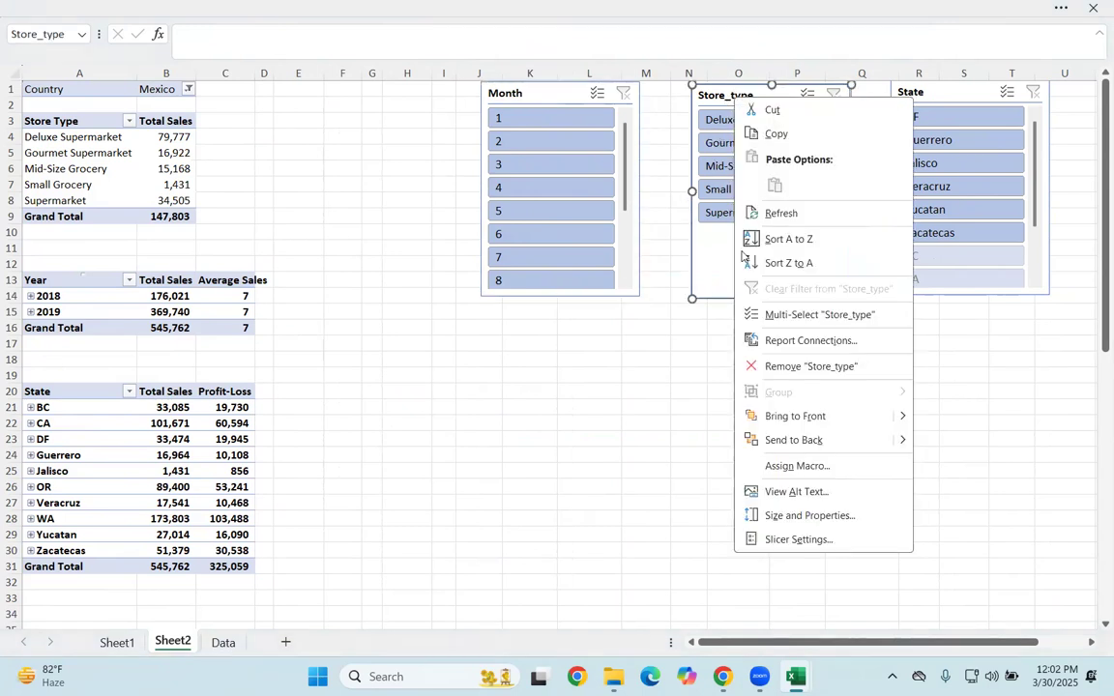
pyautogui.click(786, 340)
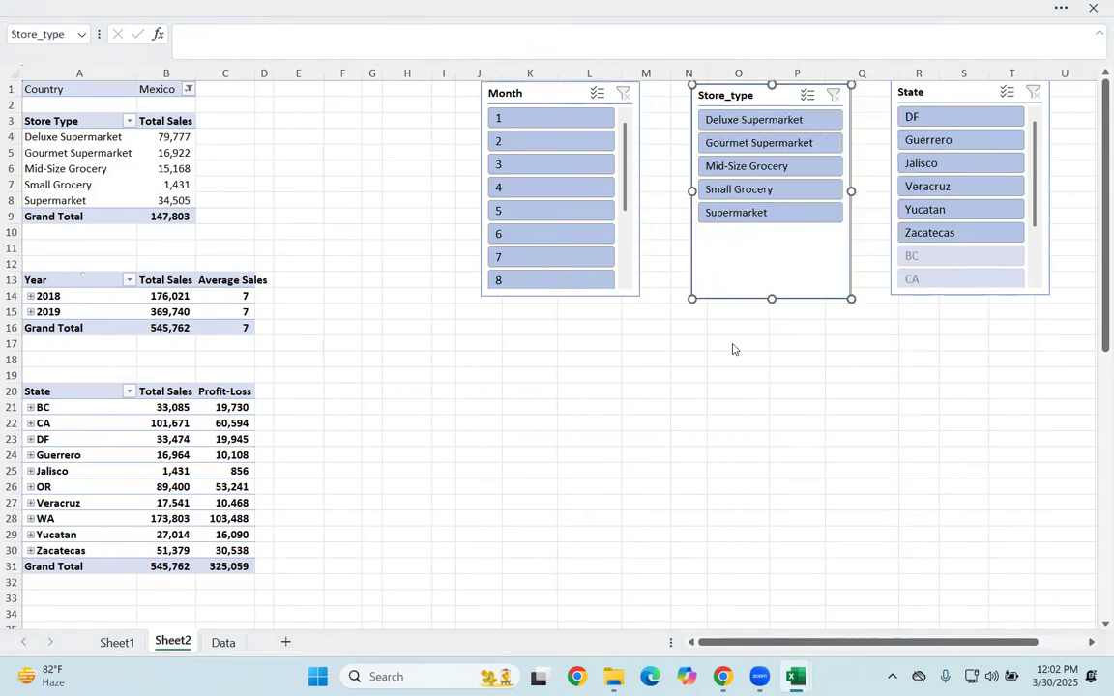
pyautogui.click(651, 380)
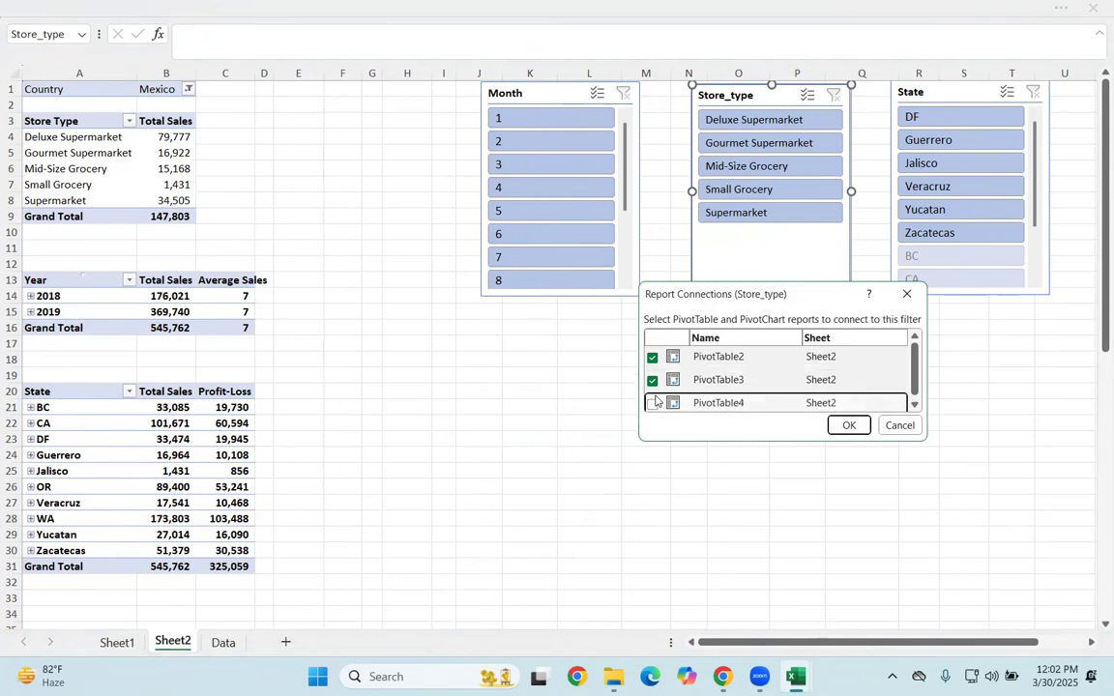
pyautogui.click(653, 403)
pyautogui.click(653, 402)
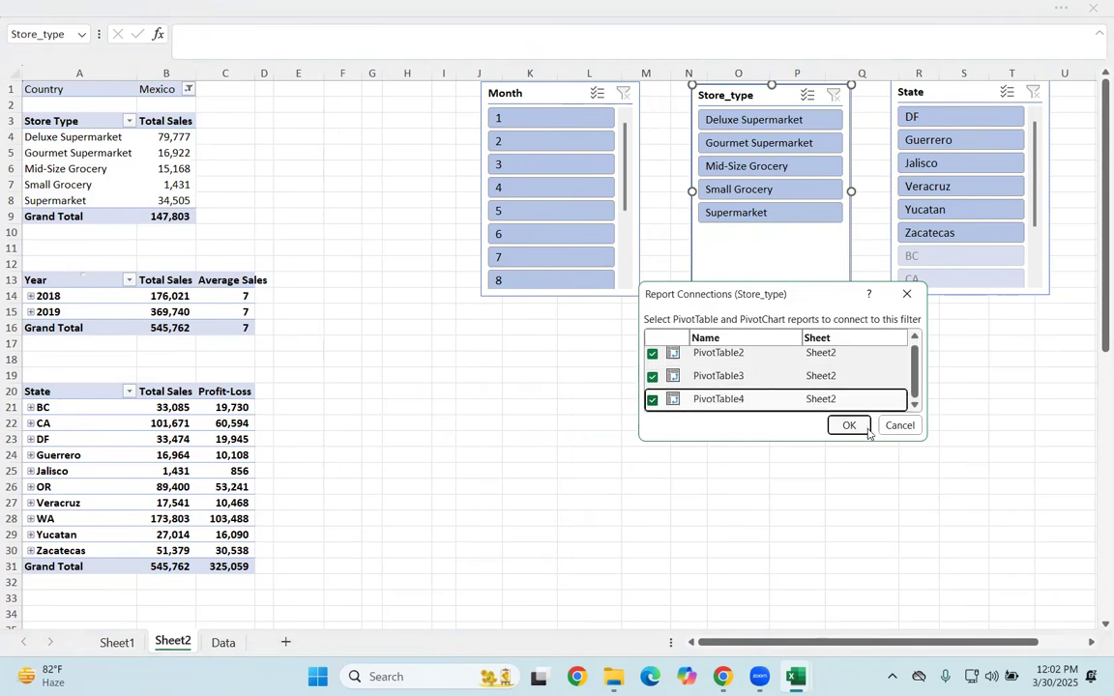
pyautogui.click(906, 294)
# Step: Connect the State slicer to PivotTable3 and PivotTable4 through its report connections
pyautogui.click(948, 94)
pyautogui.rightClick(948, 94)
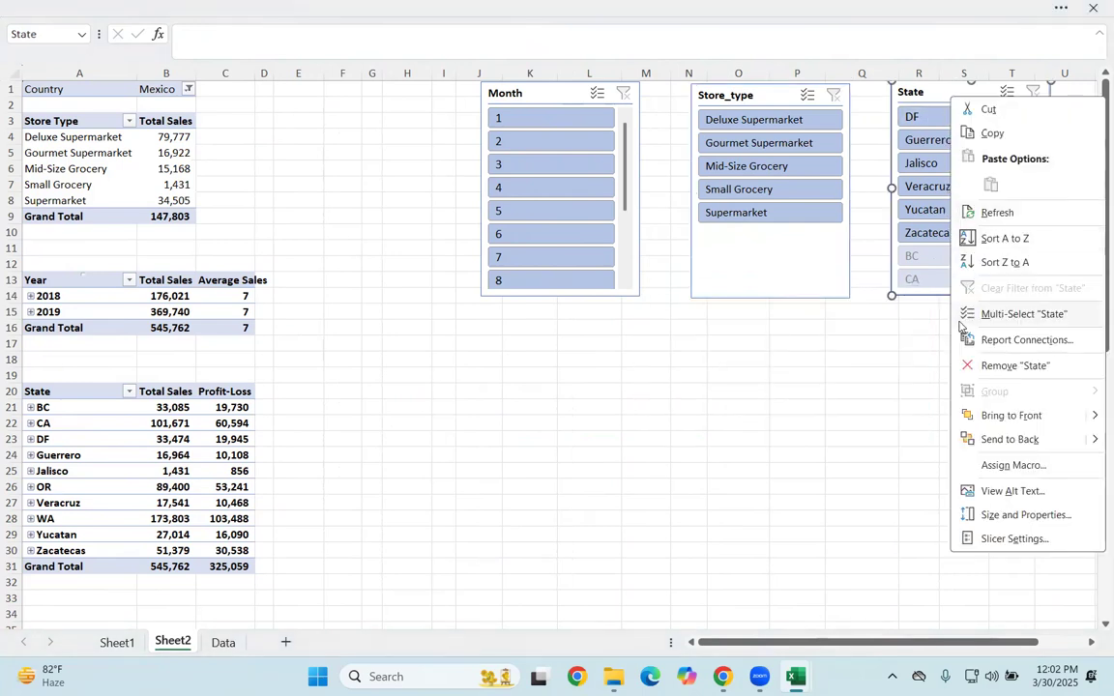
pyautogui.click(1016, 340)
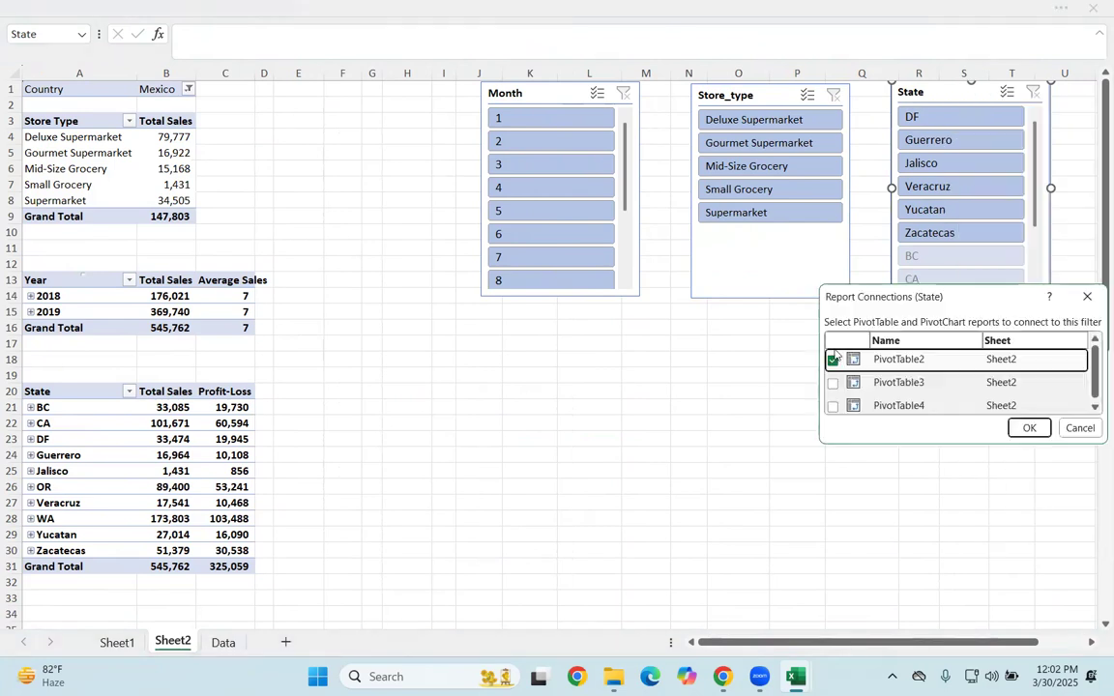
pyautogui.click(833, 383)
pyautogui.click(833, 406)
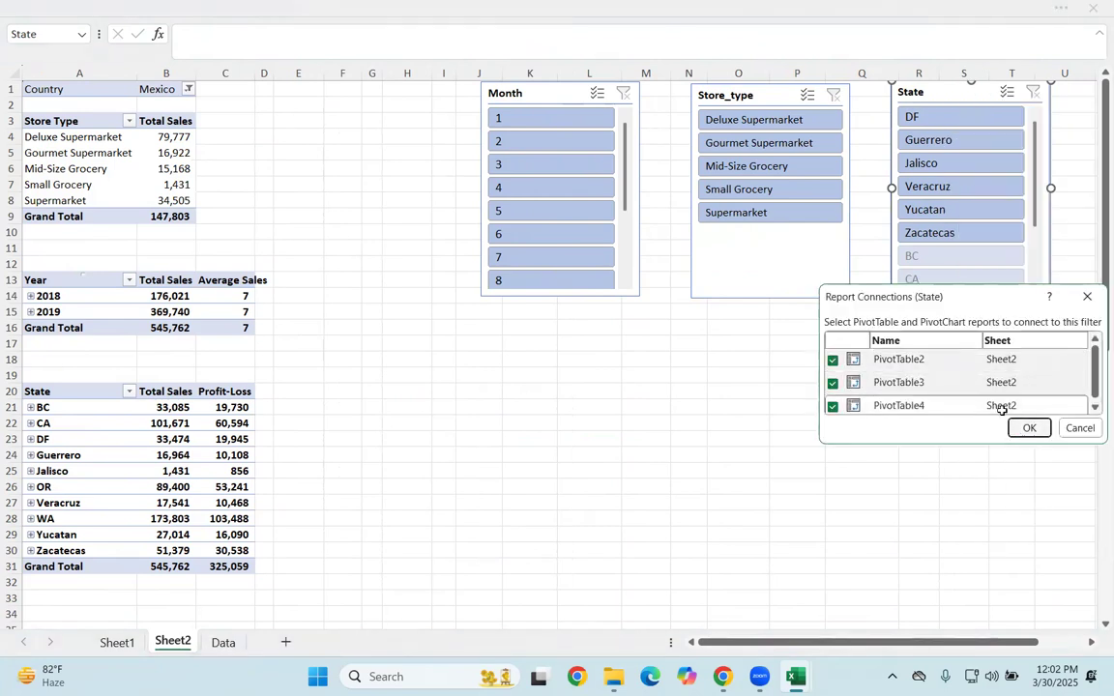
pyautogui.click(1029, 427)
# Step: Shorten the Store_type, Month and State slicers so they end at about rows 9 to 10
pyautogui.click(783, 283)
pyautogui.moveTo(771, 299); pyautogui.dragTo(778, 230)
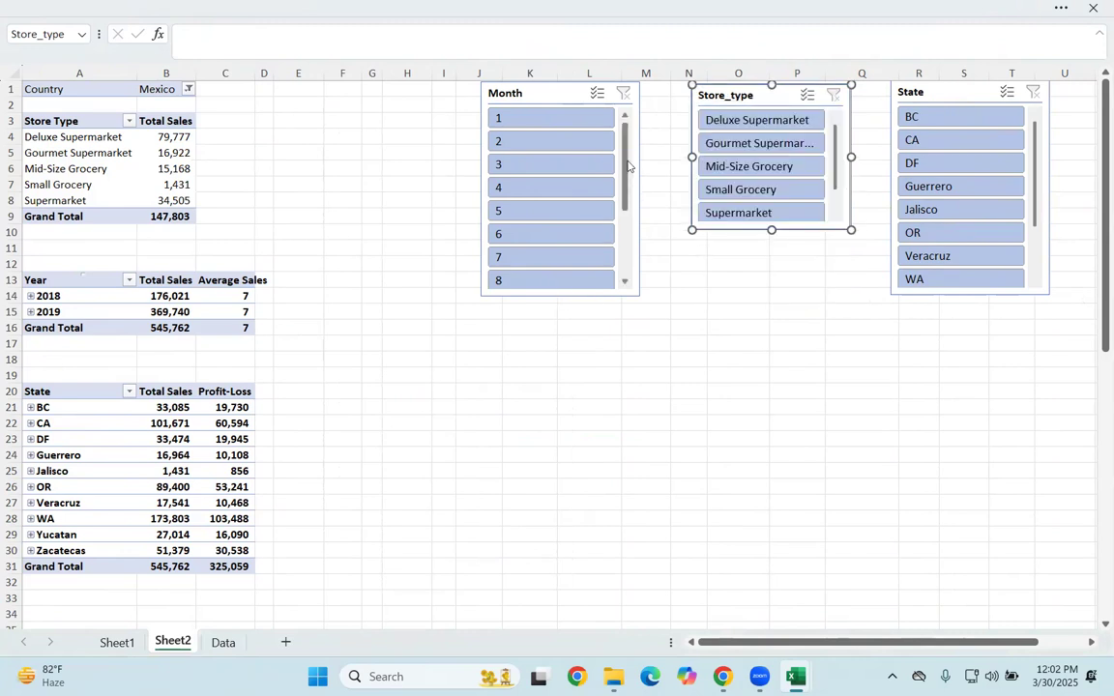
pyautogui.click(573, 93)
pyautogui.moveTo(561, 296); pyautogui.dragTo(570, 239)
pyautogui.click(964, 97)
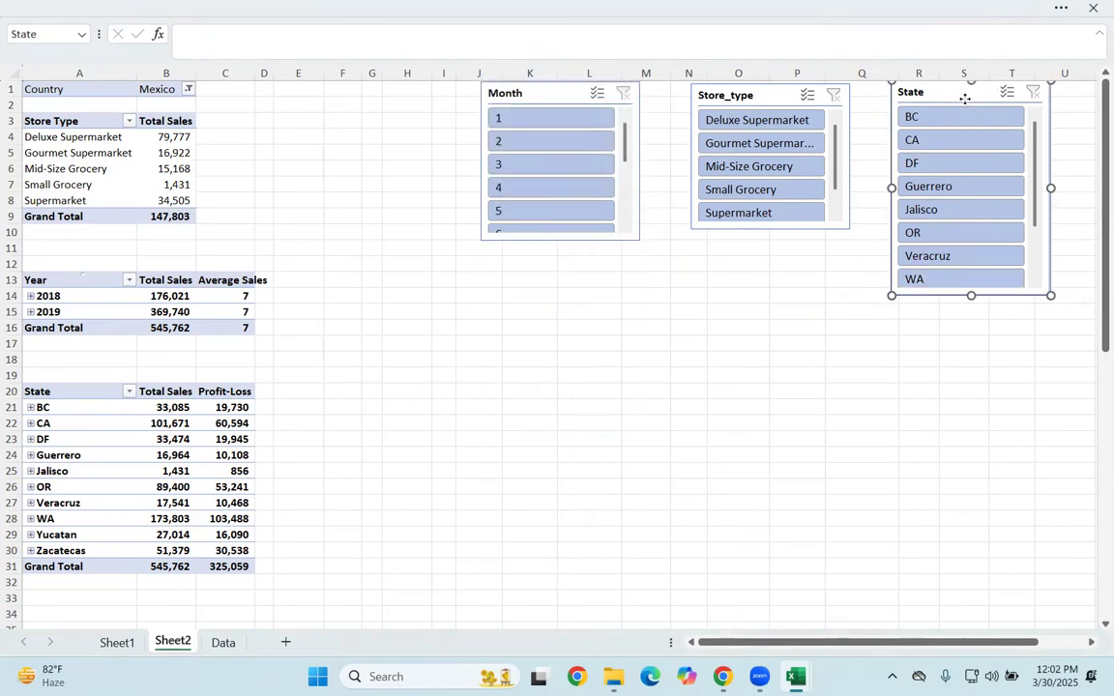
pyautogui.moveTo(953, 283); pyautogui.dragTo(972, 239)
# Step: Align the State and Store_type slicers slightly lower and lengthen Store_type so all five store types fit without scrolling
pyautogui.moveTo(946, 95); pyautogui.dragTo(942, 101)
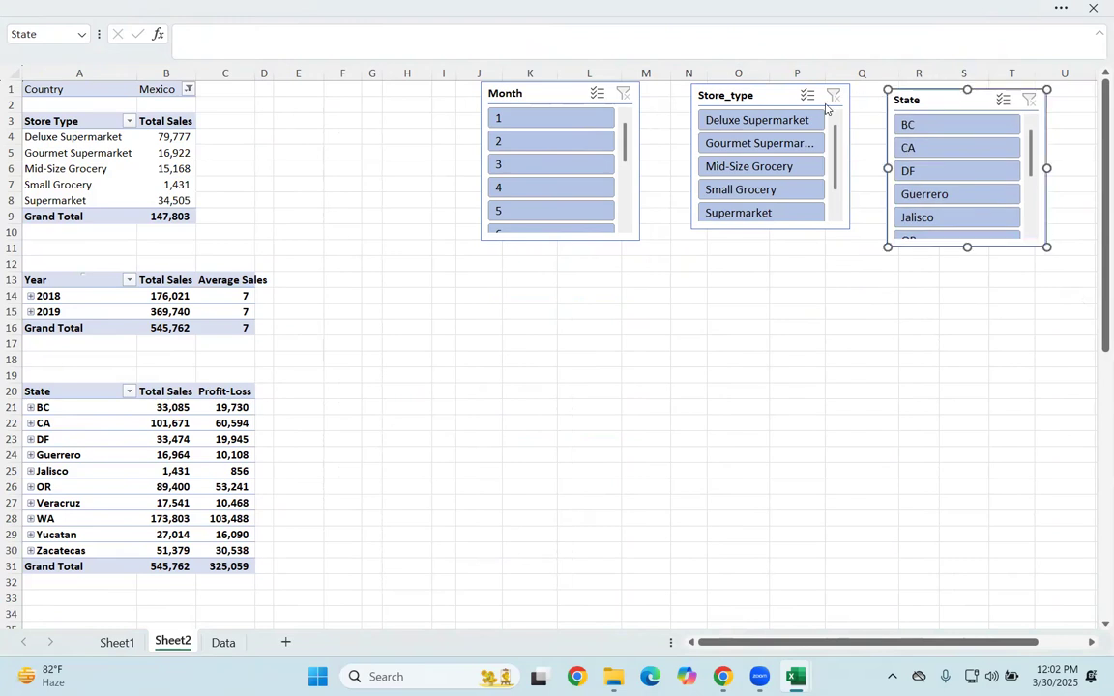
pyautogui.moveTo(785, 107); pyautogui.dragTo(800, 110)
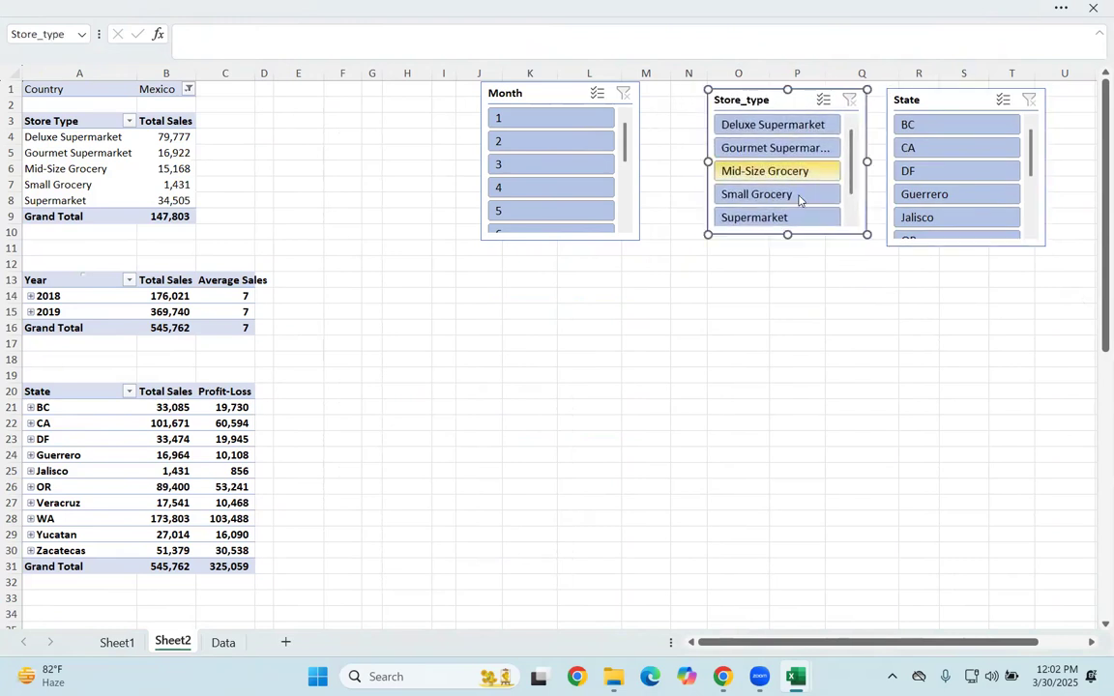
pyautogui.moveTo(788, 234); pyautogui.dragTo(788, 241)
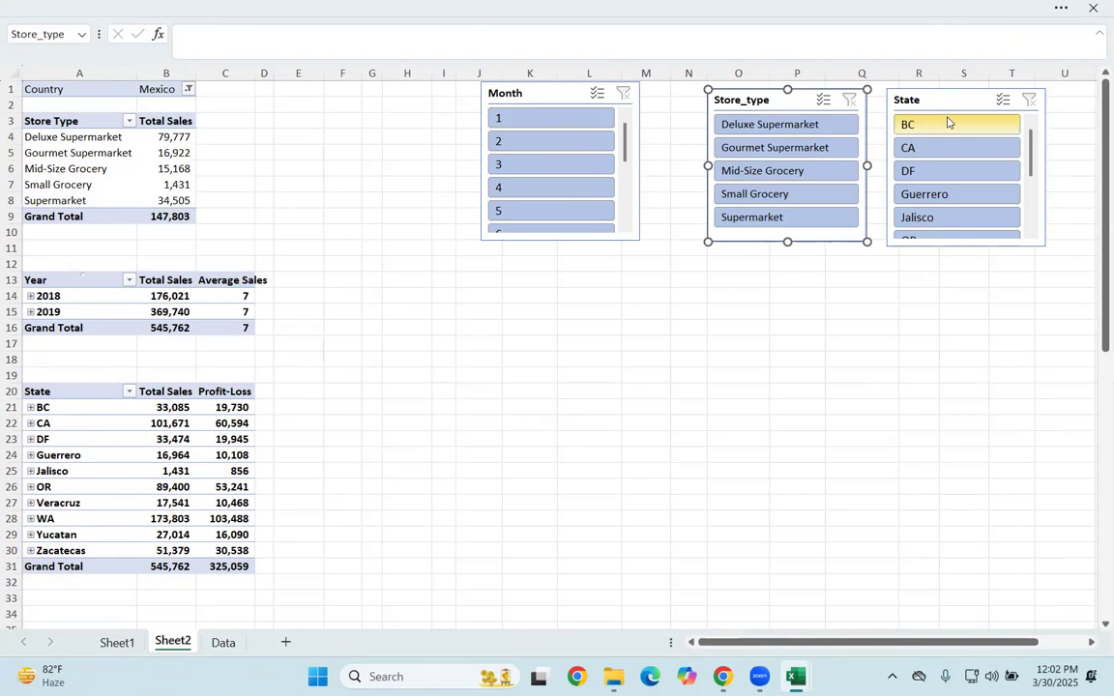
# Step: Filter the connected PivotTables with the slicers to month 1, Deluxe Supermarket and state OR
pyautogui.click(566, 122)
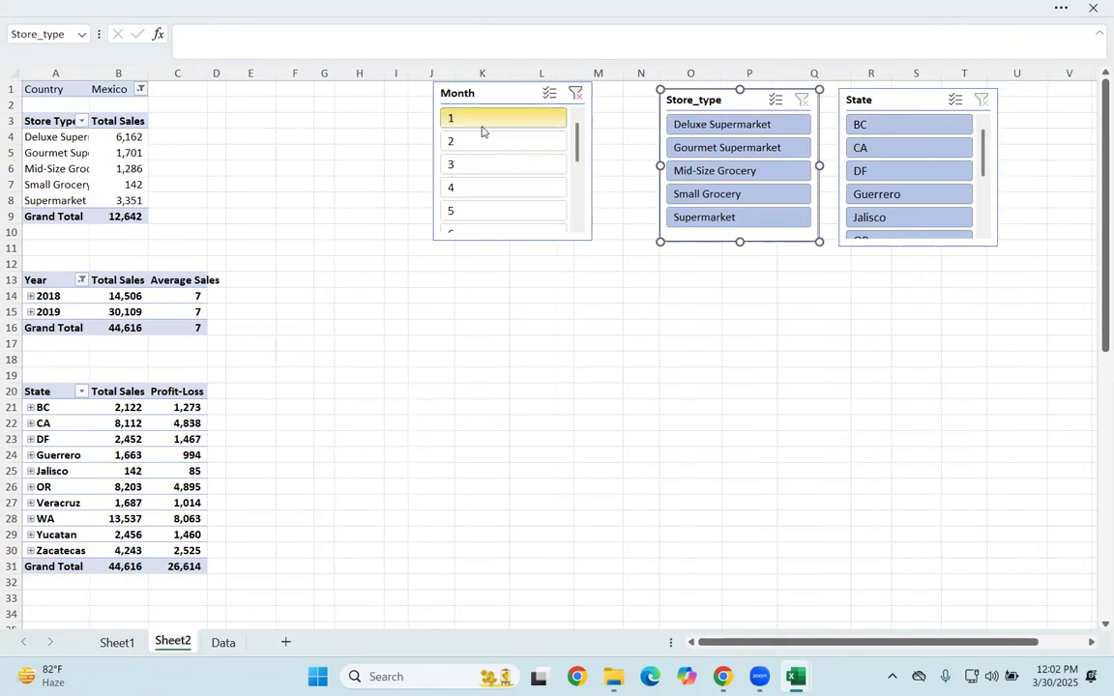
pyautogui.click(715, 132)
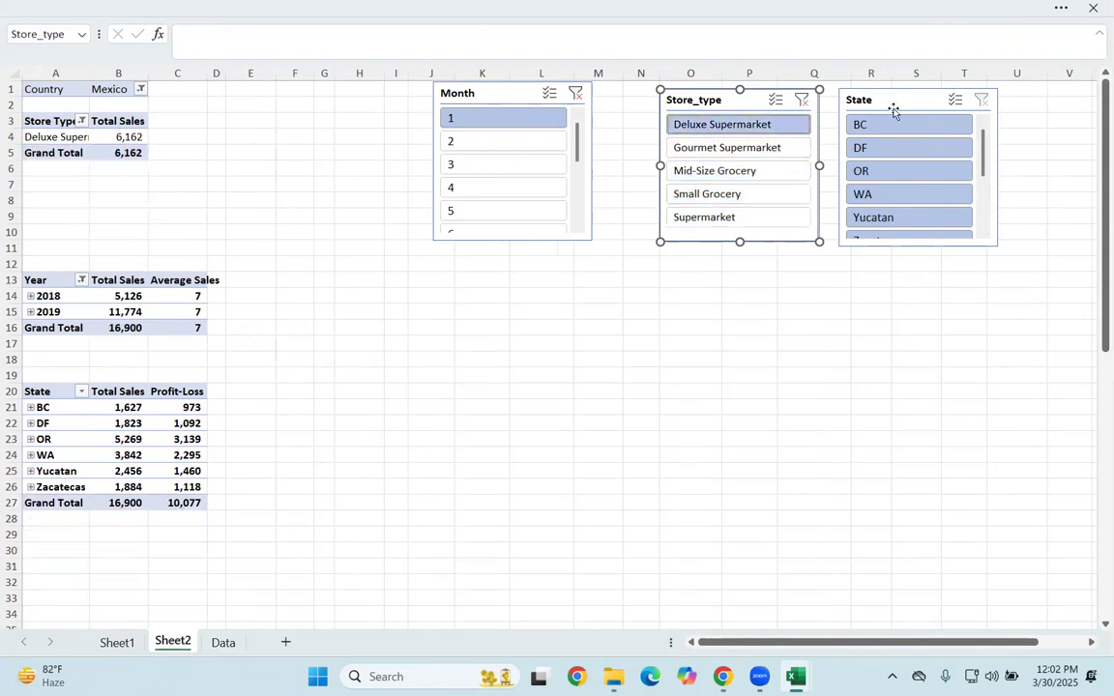
pyautogui.click(883, 172)
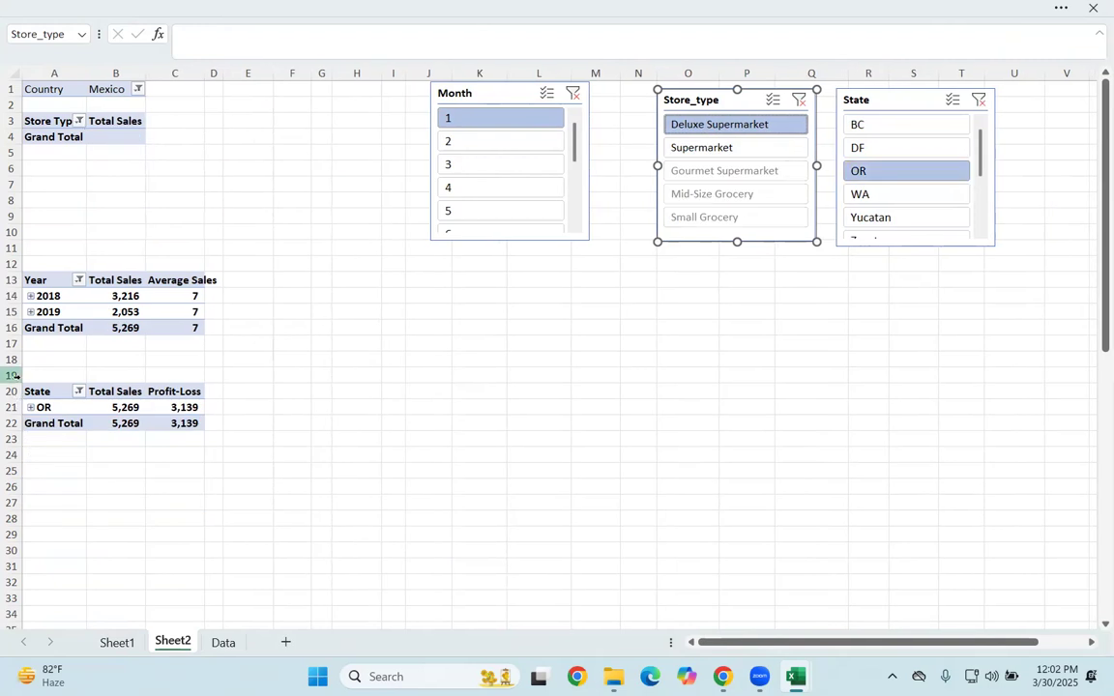
# Step: Set the Country filter of the store type PivotTable to all countries
pyautogui.click(138, 89)
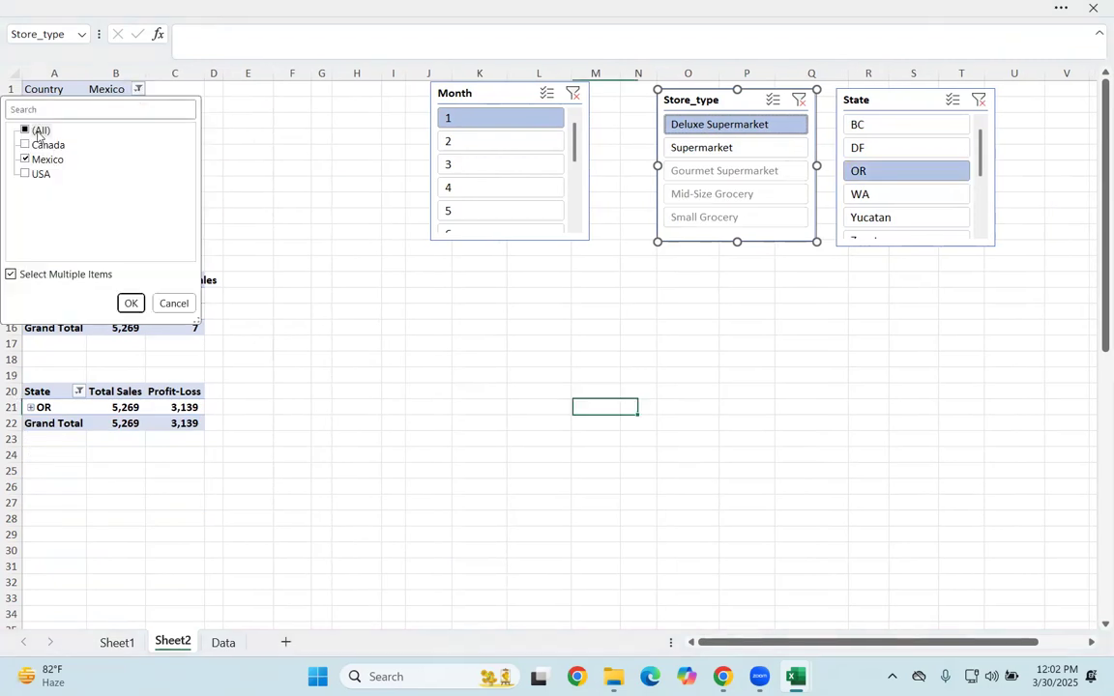
pyautogui.click(26, 131)
pyautogui.click(131, 302)
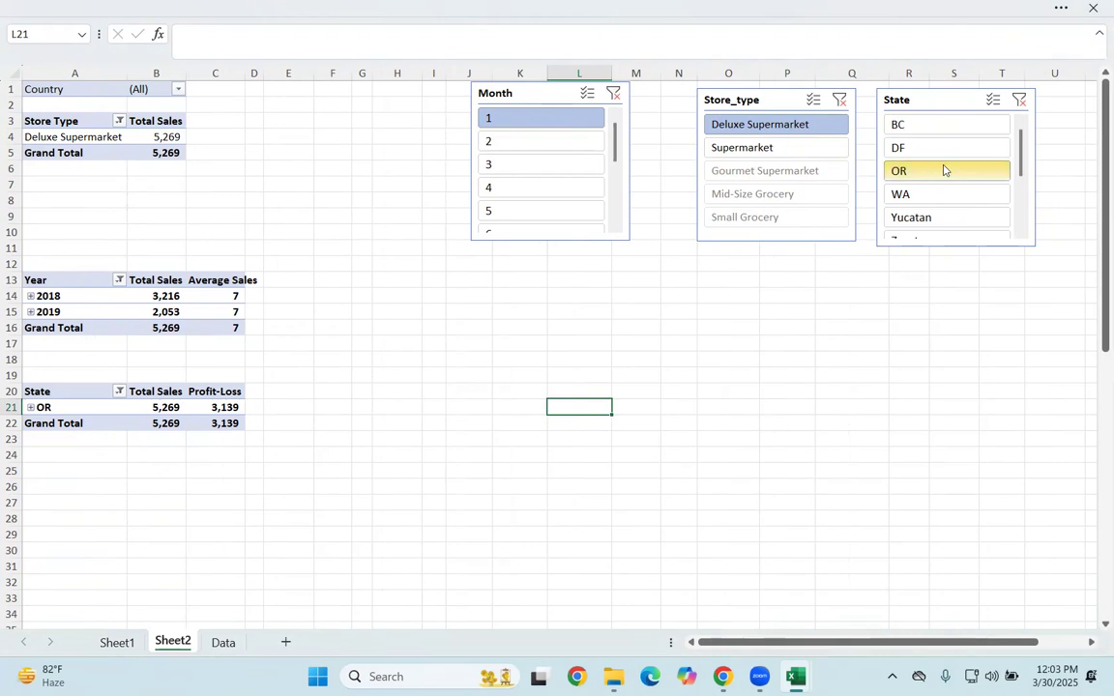
# Step: Try other slicer selections: Supermarket, Gourmet Supermarket, month 3 and month 4
pyautogui.click(768, 150)
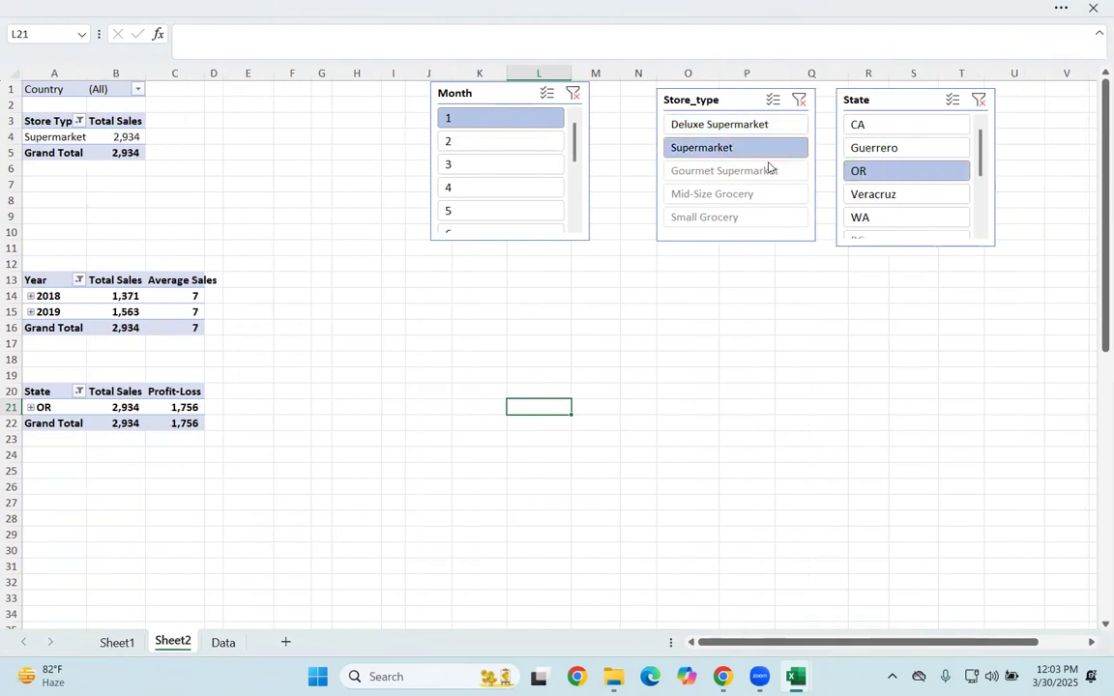
pyautogui.click(758, 174)
pyautogui.click(486, 162)
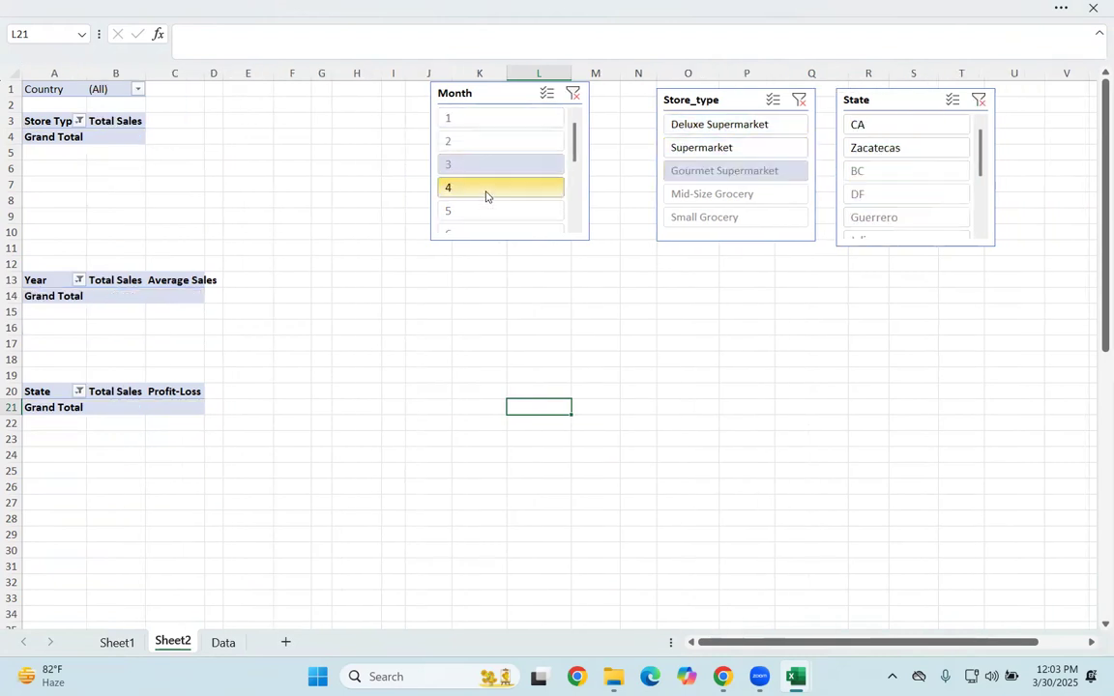
pyautogui.click(486, 193)
# Step: Clear the filters of the Store_type, State and Month slicers
pyautogui.click(801, 102)
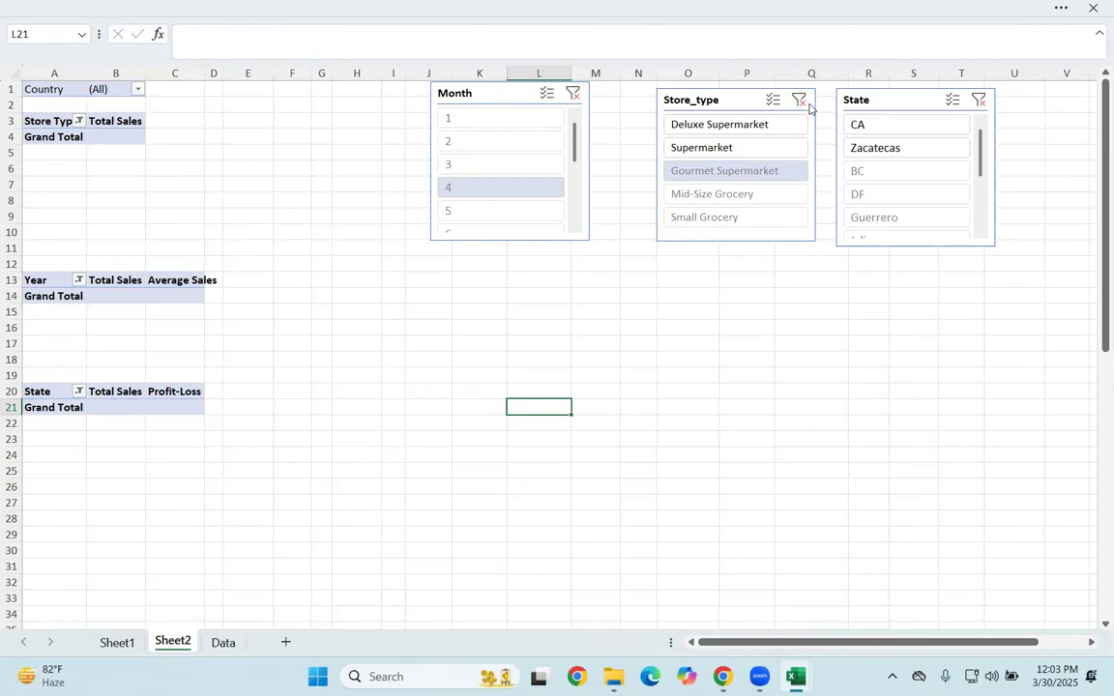
pyautogui.click(977, 101)
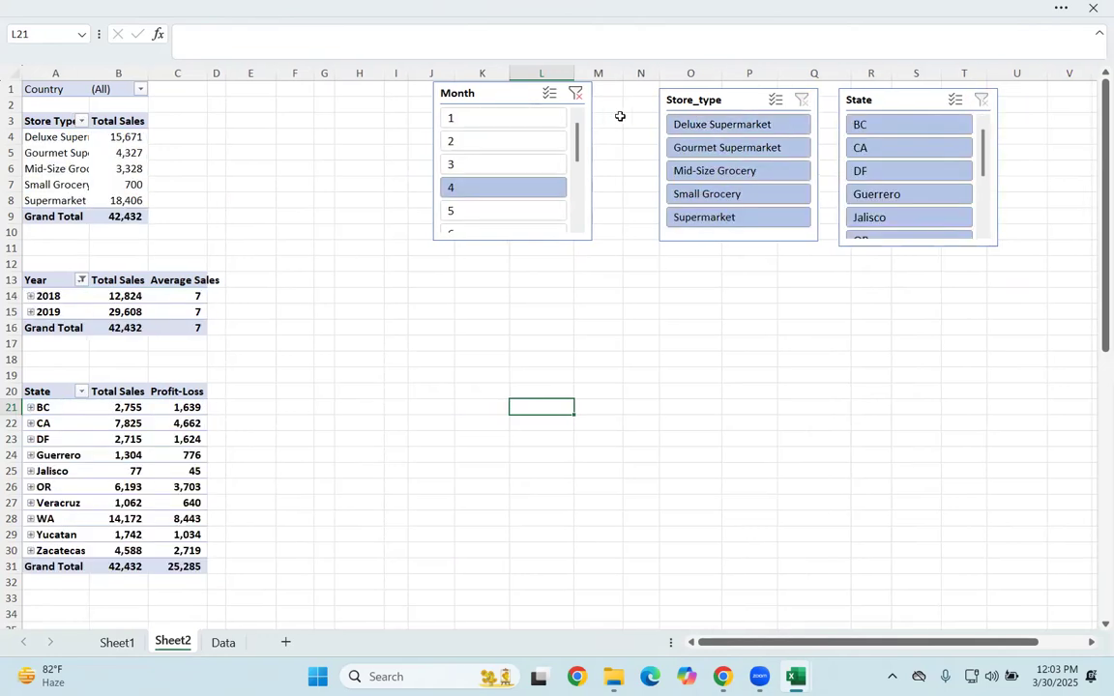
pyautogui.click(577, 94)
# Step: Move the Month slicer close to the Store_type slicer and nudge Store_type slightly upward
pyautogui.moveTo(505, 96); pyautogui.dragTo(564, 103)
pyautogui.click(720, 94)
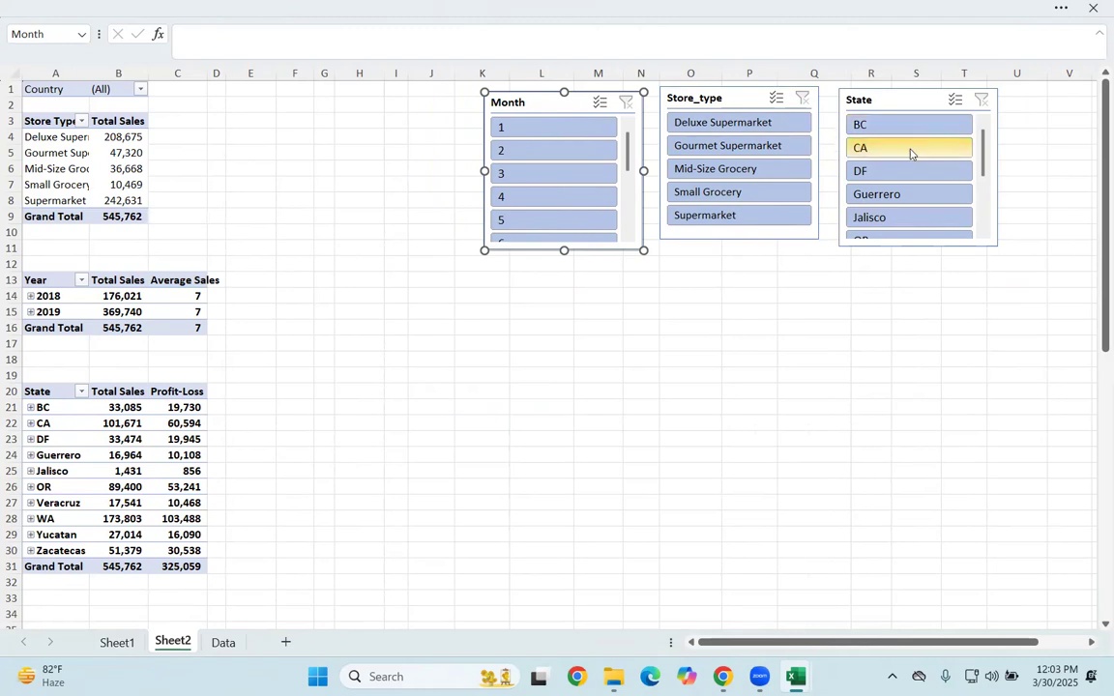
# Step: Try the slicers with state CA alone and with Deluxe Supermarket, BC and month 4 combined, clearing all filters again
pyautogui.click(909, 150)
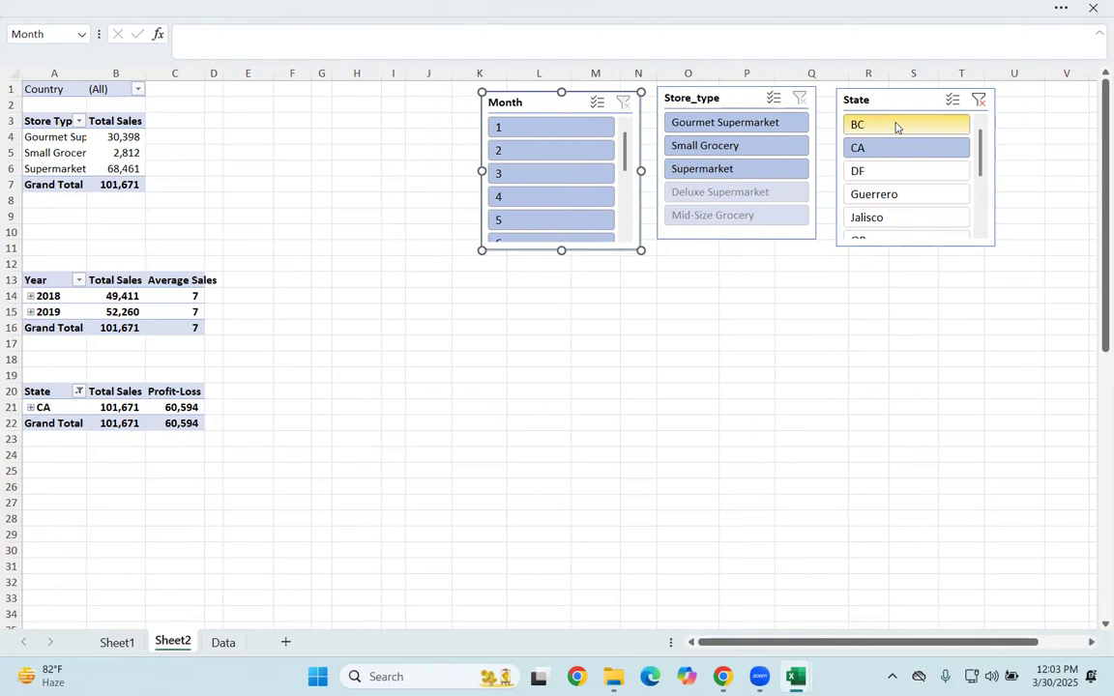
pyautogui.click(979, 99)
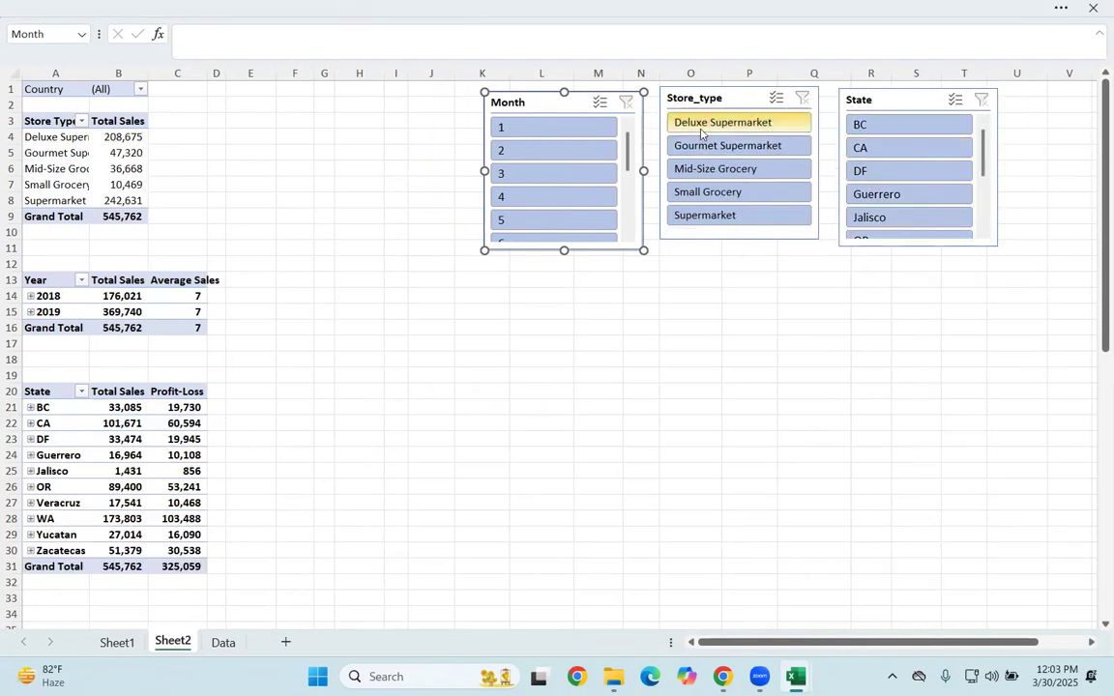
pyautogui.click(698, 126)
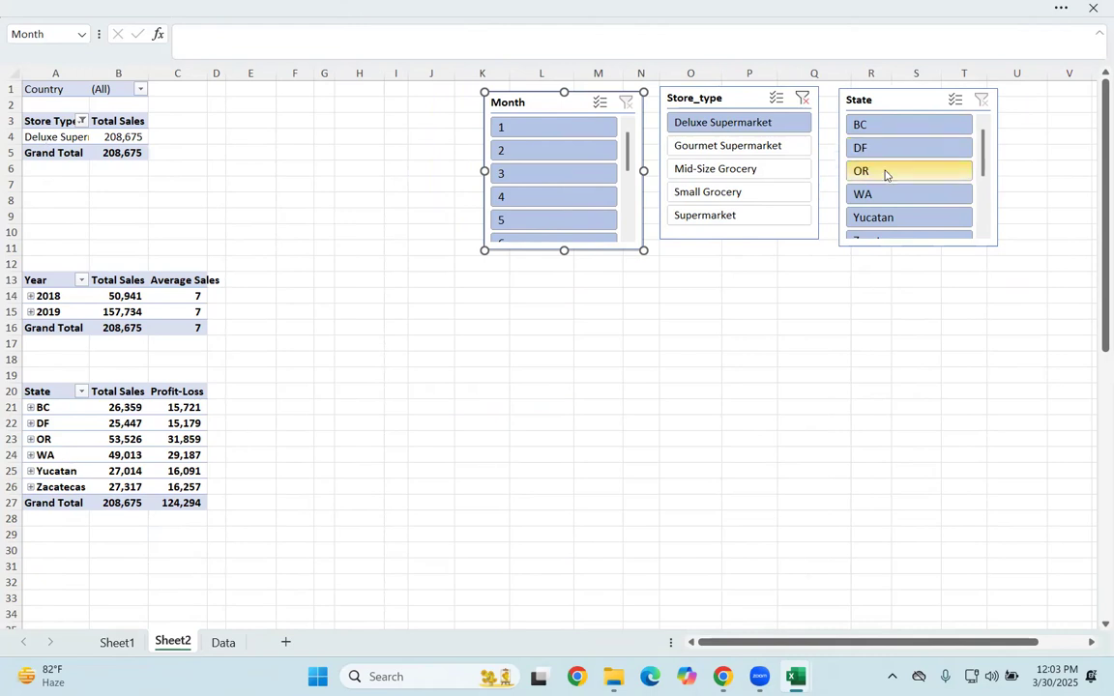
pyautogui.click(879, 125)
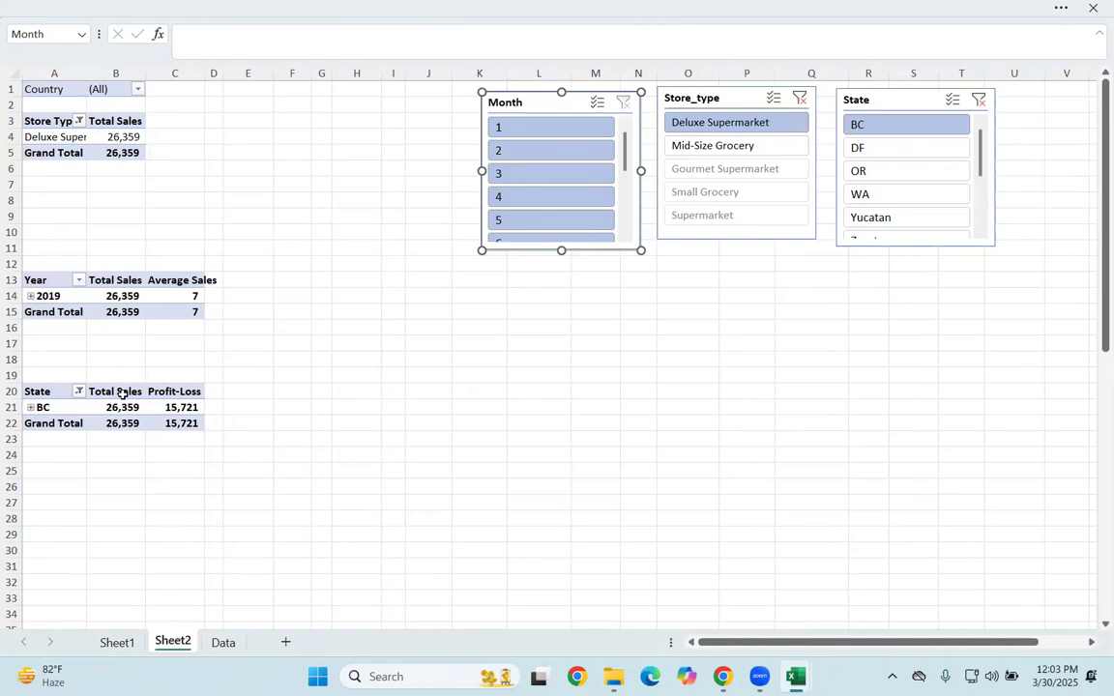
pyautogui.click(522, 200)
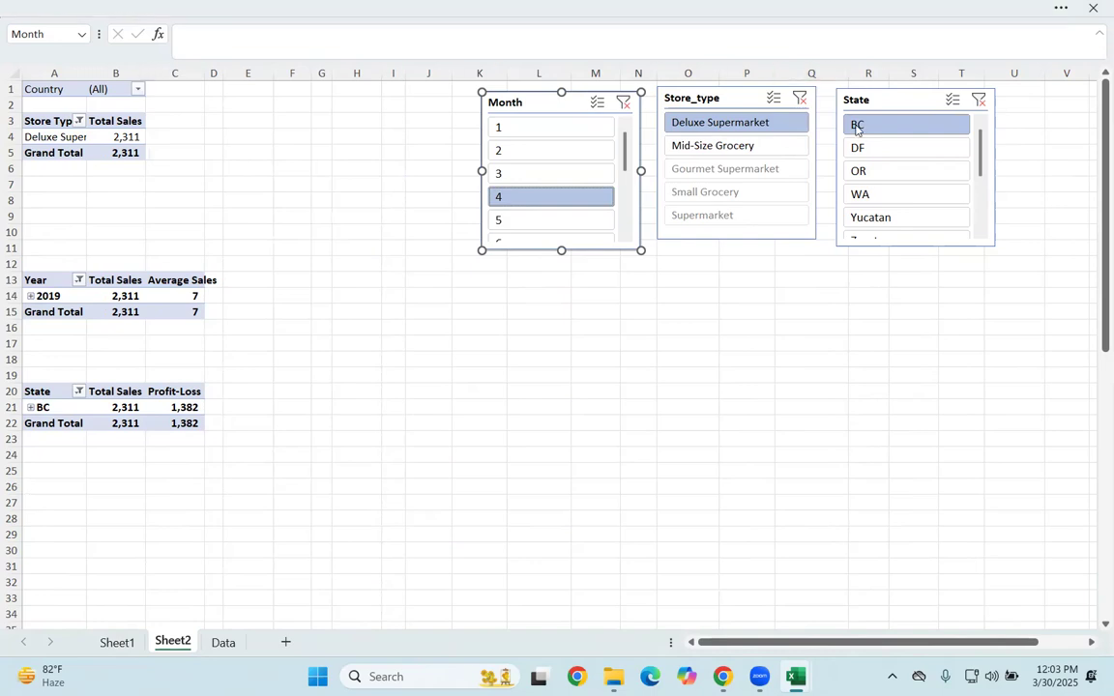
pyautogui.click(624, 104)
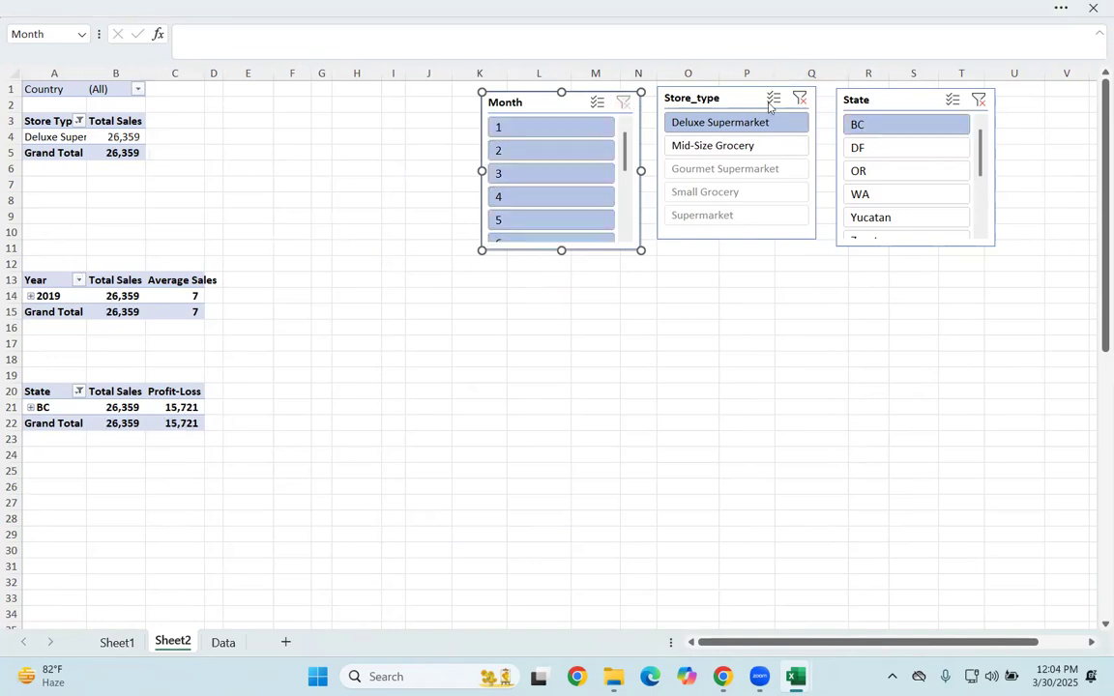
pyautogui.click(798, 98)
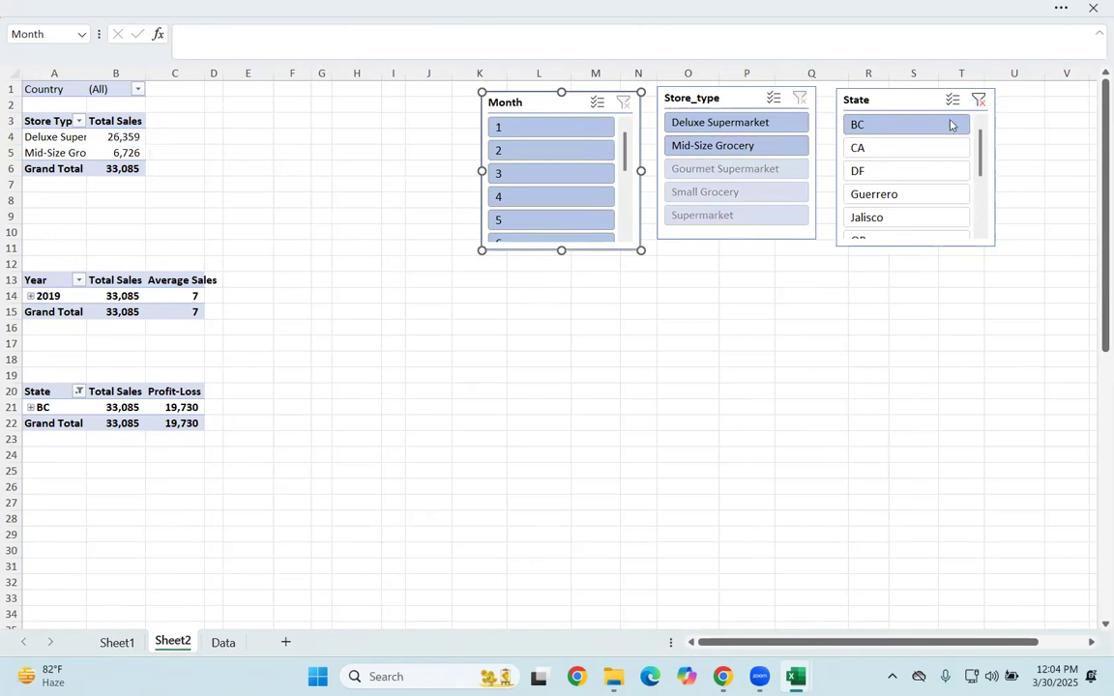
pyautogui.click(976, 102)
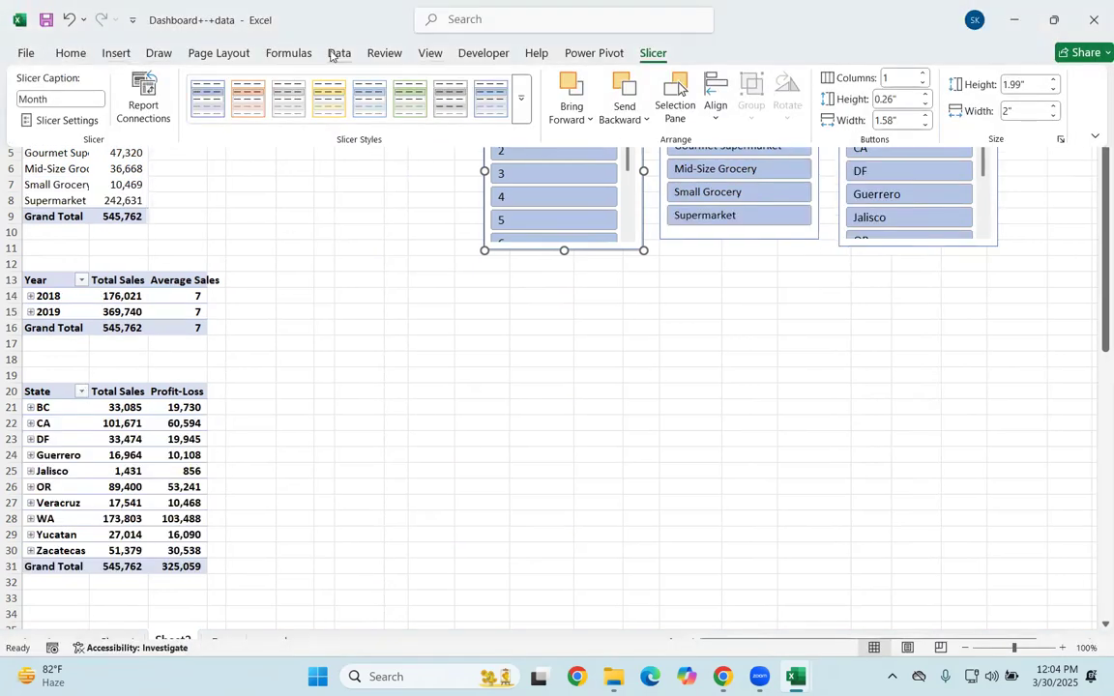
pyautogui.click(338, 53)
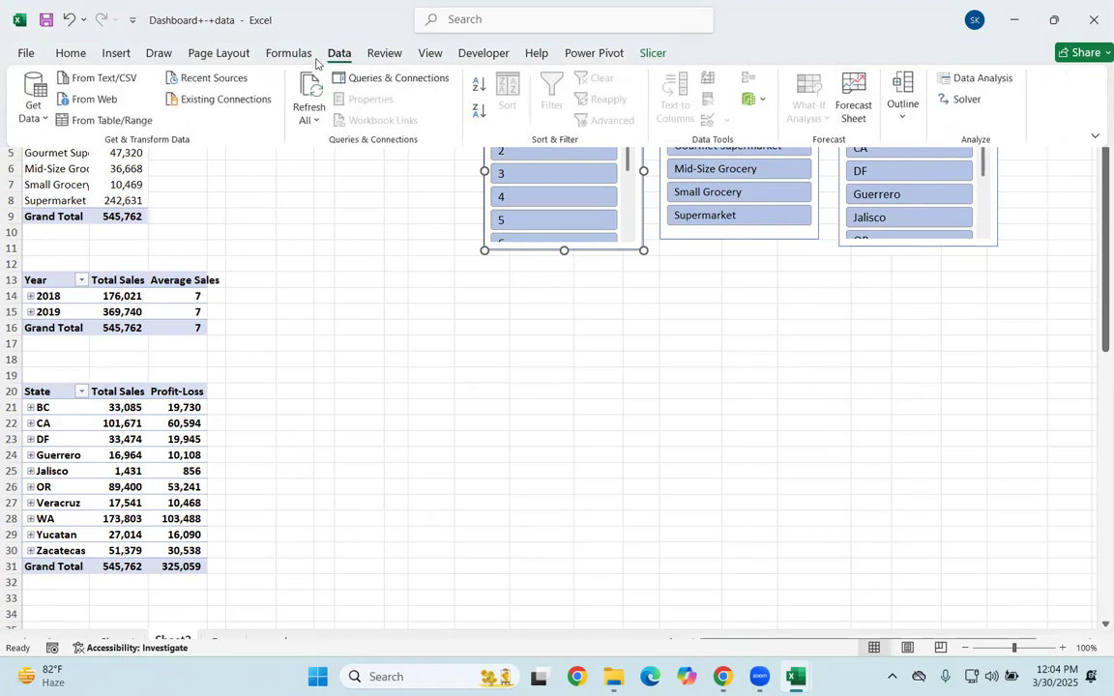
pyautogui.click(116, 53)
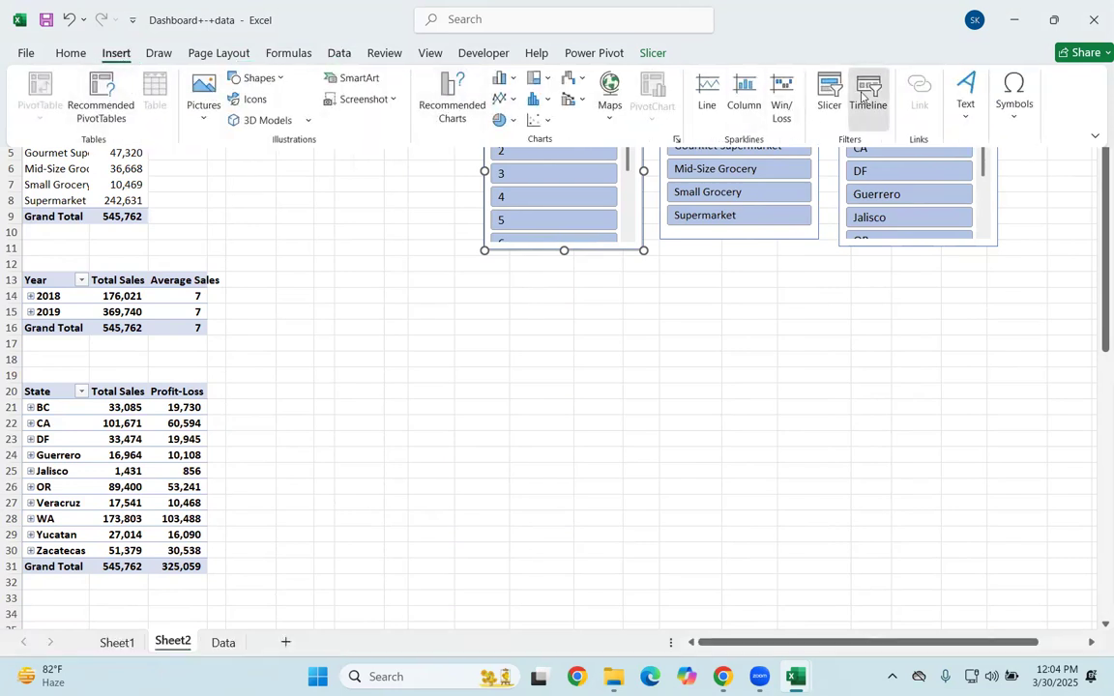
pyautogui.click(828, 97)
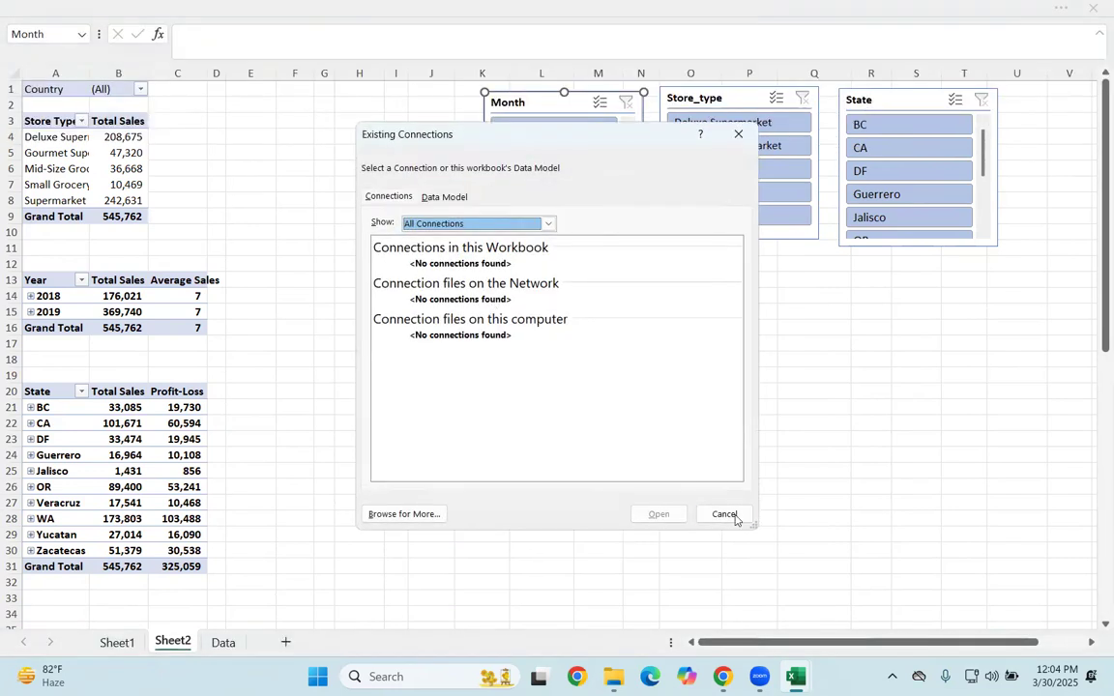
pyautogui.click(724, 515)
# Step: Insert a Transaction_Date timeline from the store type PivotTable and place it below the Store_type and State slicers
pyautogui.click(118, 168)
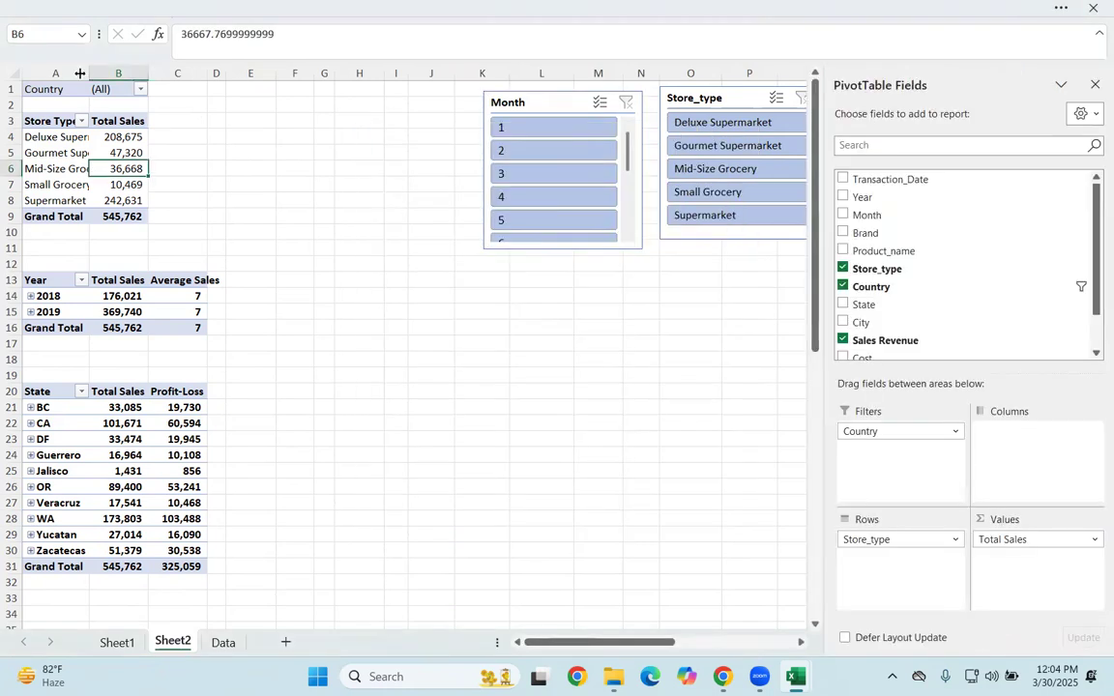
pyautogui.click(239, 14)
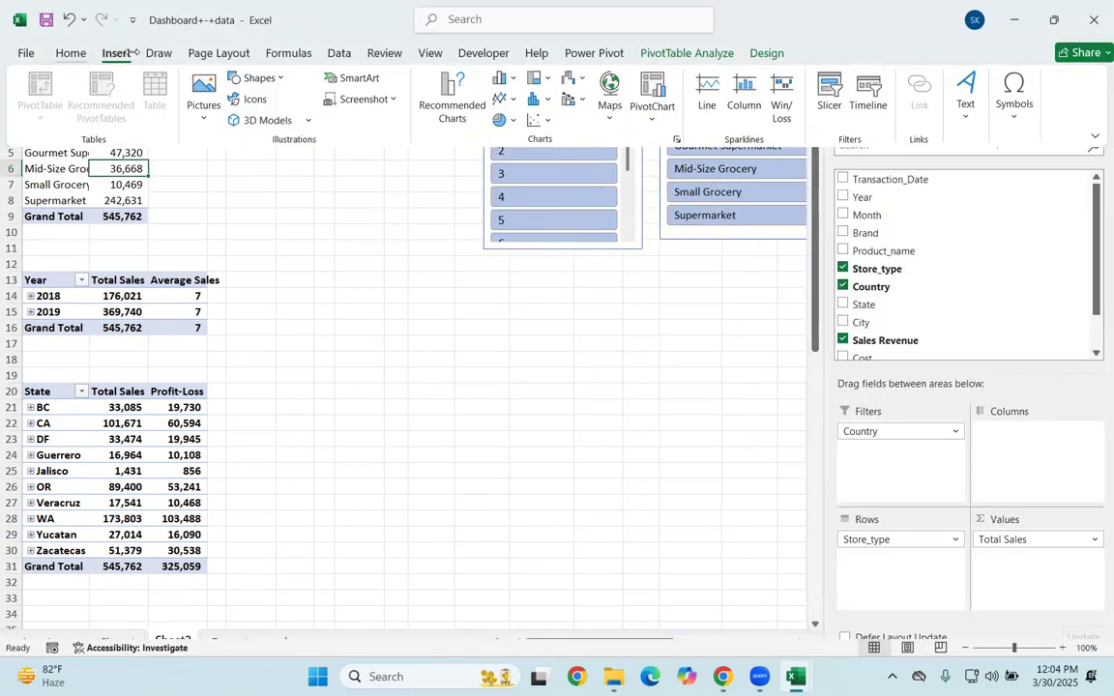
pyautogui.click(867, 97)
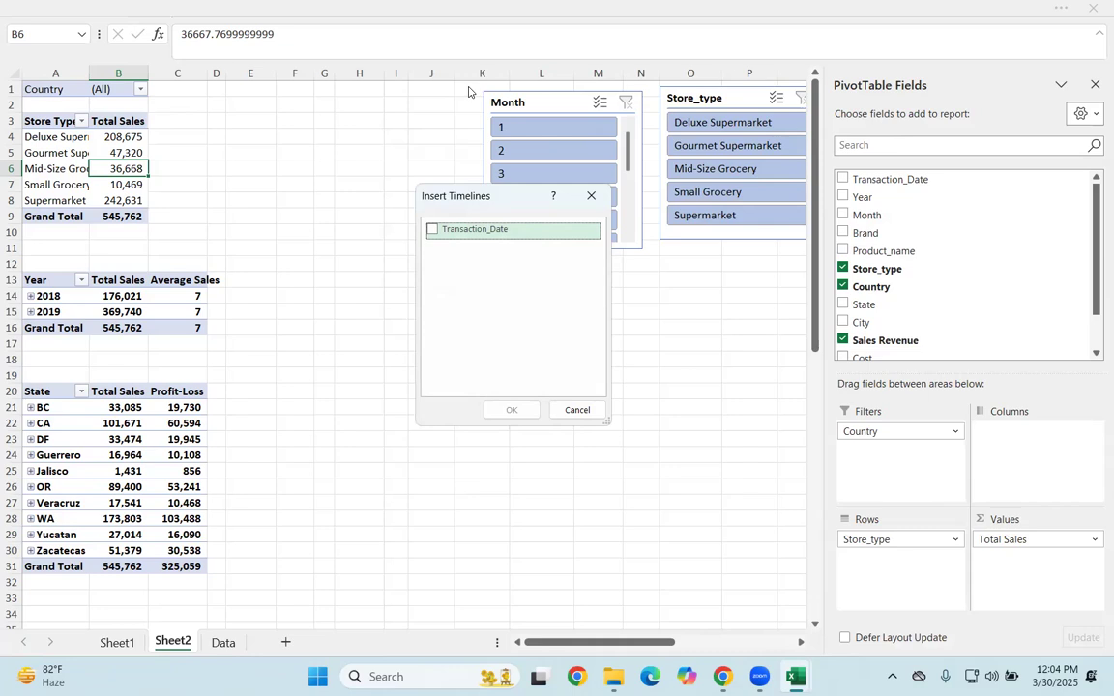
pyautogui.click(432, 232)
pyautogui.click(513, 407)
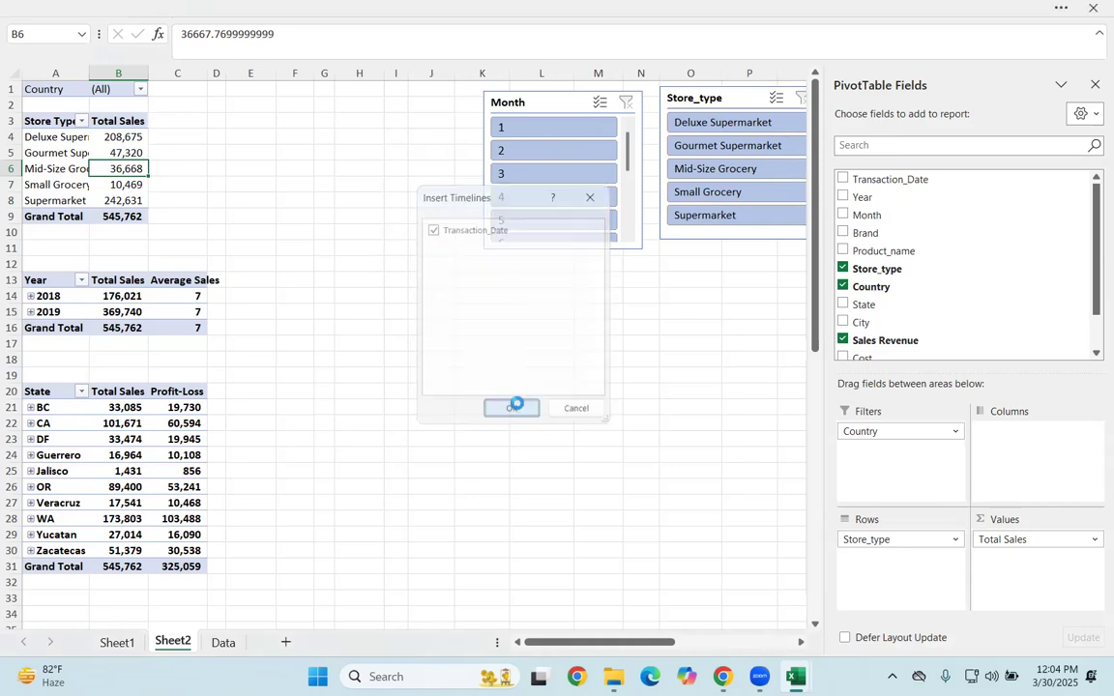
pyautogui.moveTo(448, 311); pyautogui.dragTo(832, 274)
# Step: Try the years, months and days time levels of the Transaction_Date timeline and return it to months
pyautogui.click(939, 297)
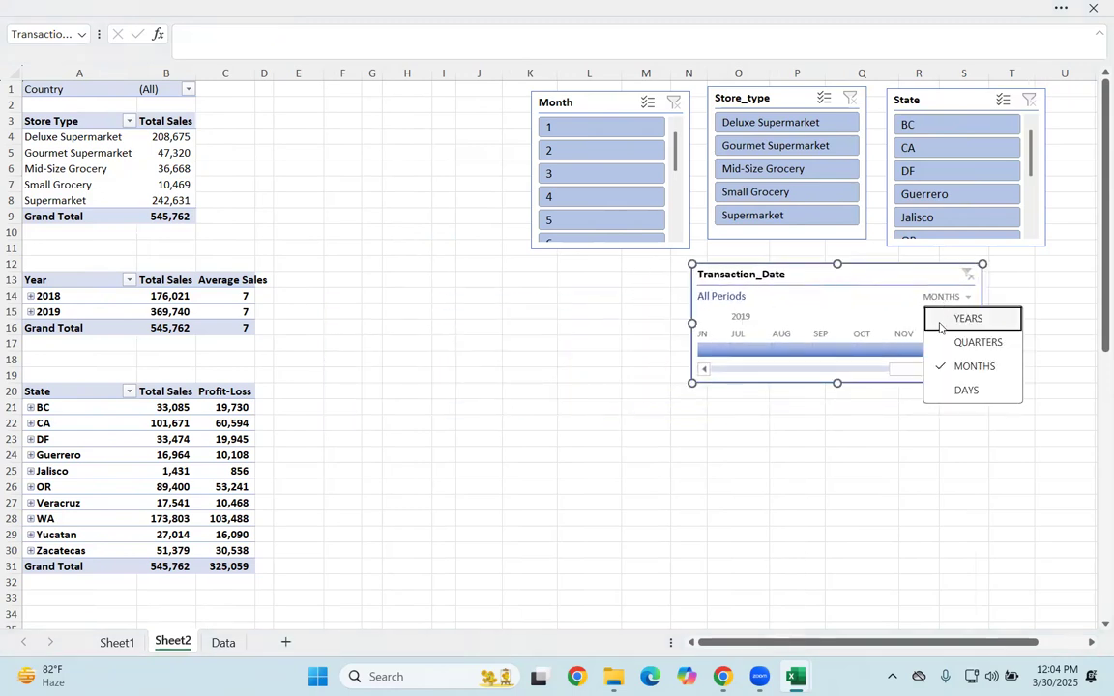
pyautogui.click(950, 318)
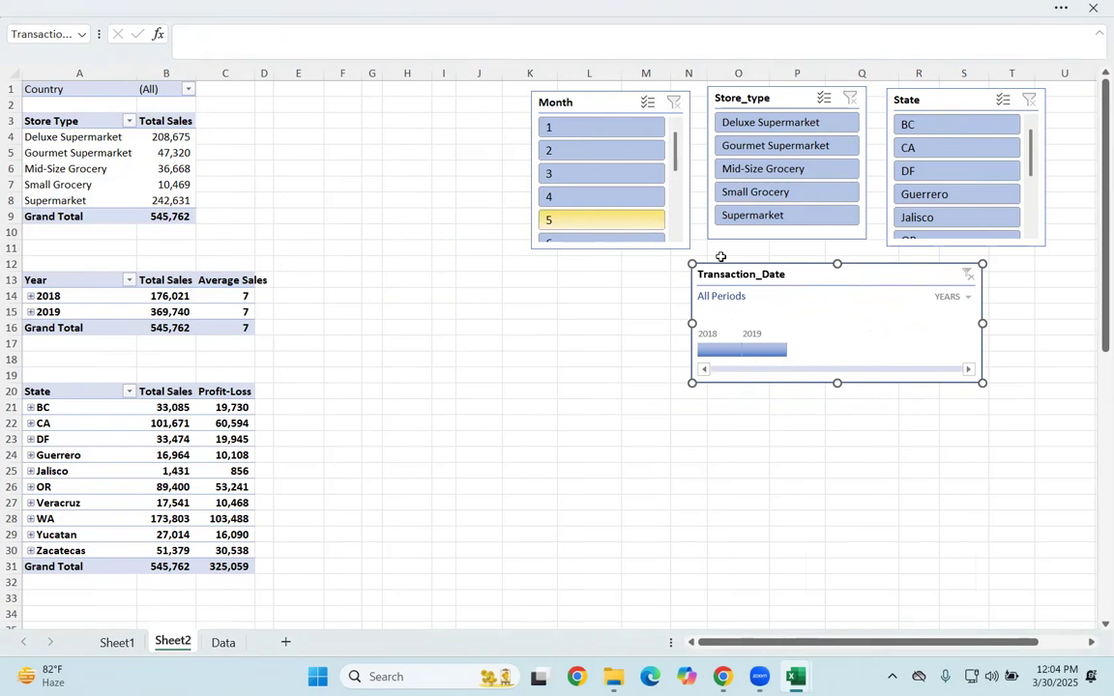
pyautogui.click(967, 299)
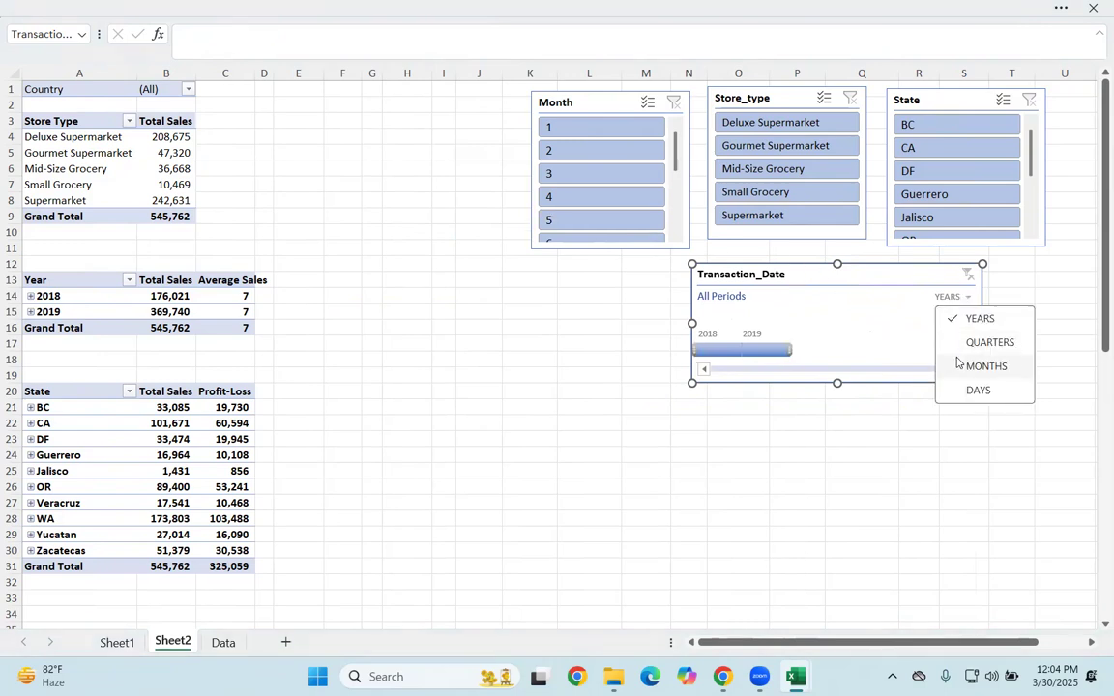
pyautogui.click(959, 365)
pyautogui.click(966, 297)
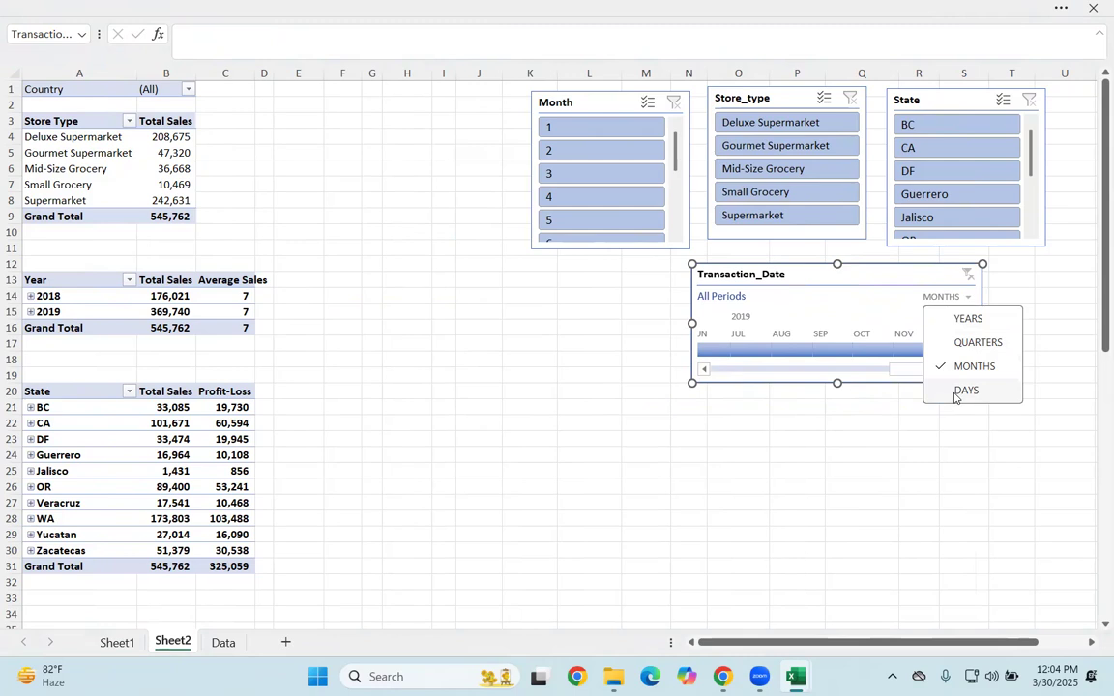
pyautogui.click(965, 391)
pyautogui.click(944, 298)
pyautogui.click(942, 275)
pyautogui.click(943, 275)
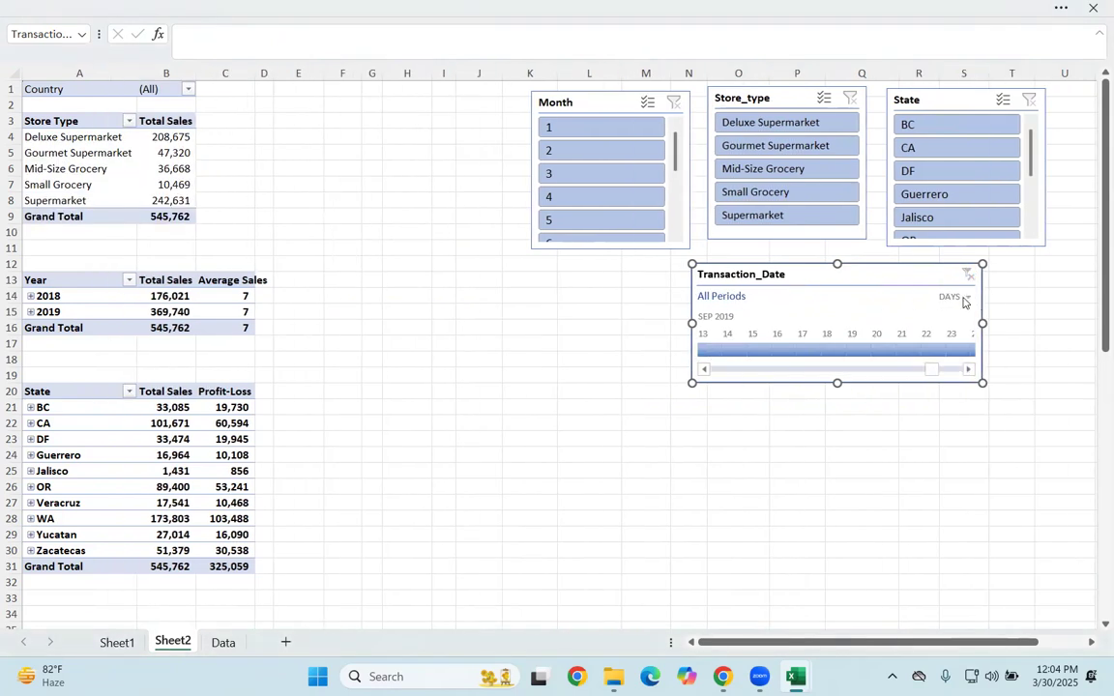
pyautogui.click(967, 299)
pyautogui.click(958, 313)
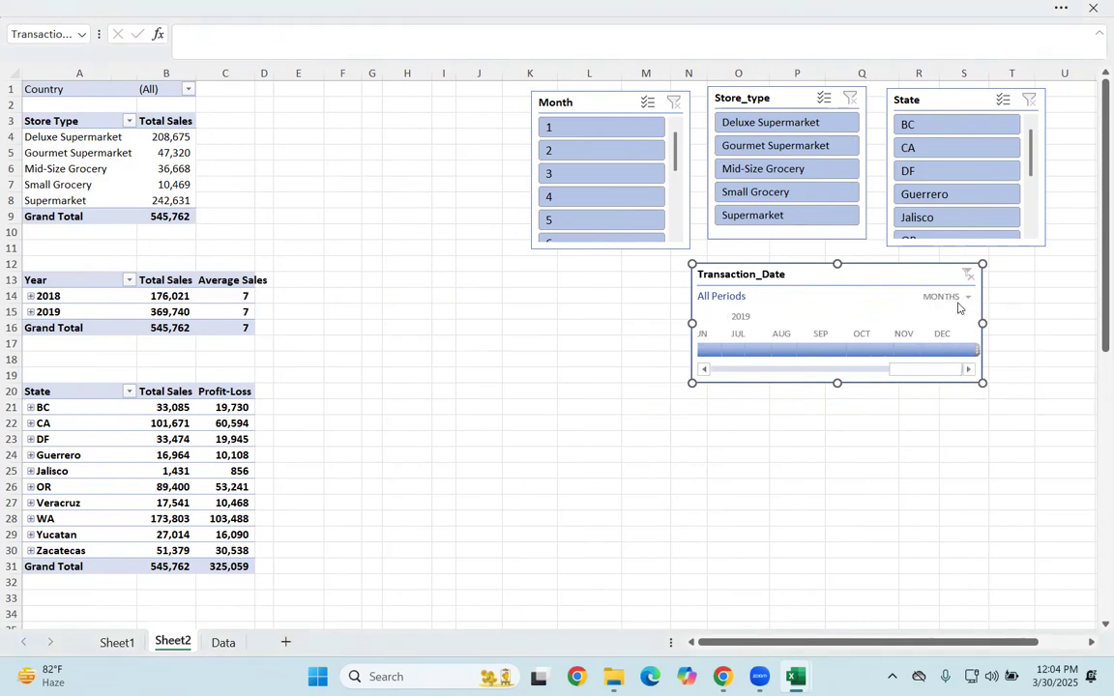
# Step: Try filtering the Transaction_Date timeline by single months from January to April 2018
pyautogui.moveTo(925, 368); pyautogui.dragTo(624, 363)
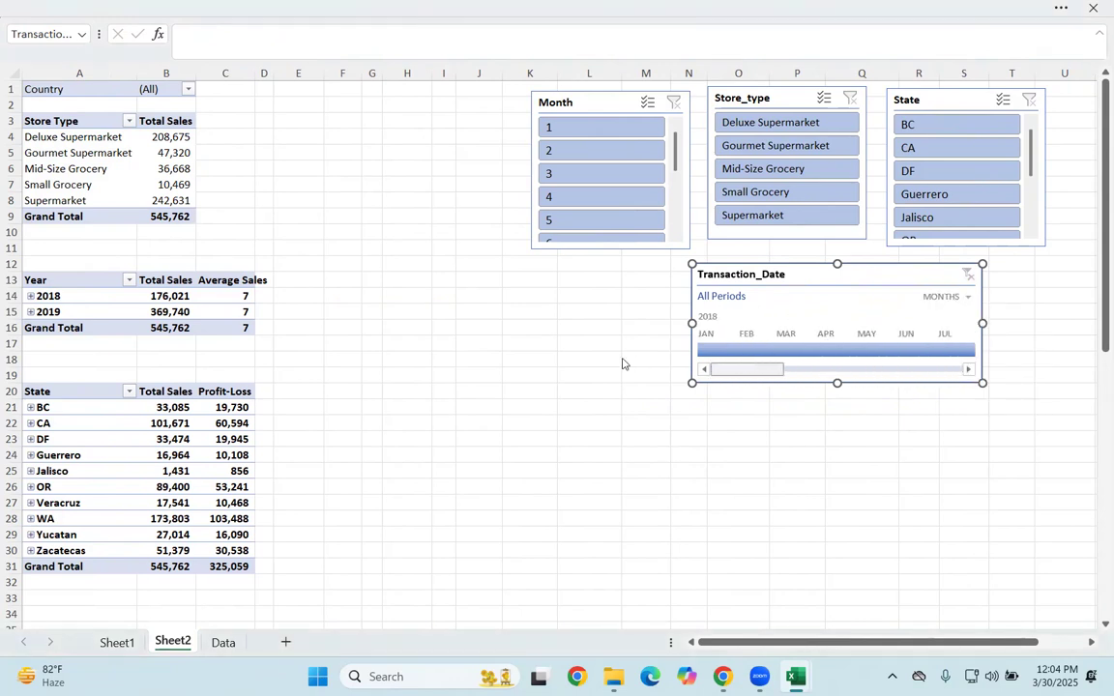
pyautogui.click(716, 348)
pyautogui.click(759, 346)
pyautogui.click(795, 348)
pyautogui.click(830, 347)
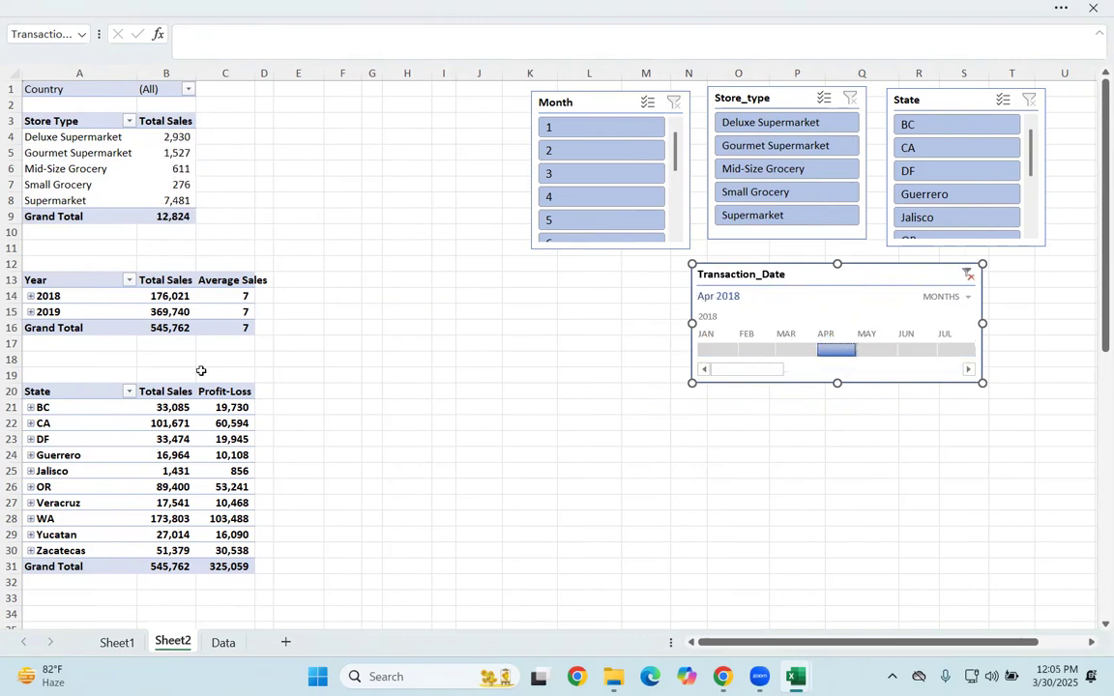
# Step: Connect the Transaction_Date timeline to PivotTable3 and PivotTable4 as well and clear its date filter
pyautogui.rightClick(750, 281)
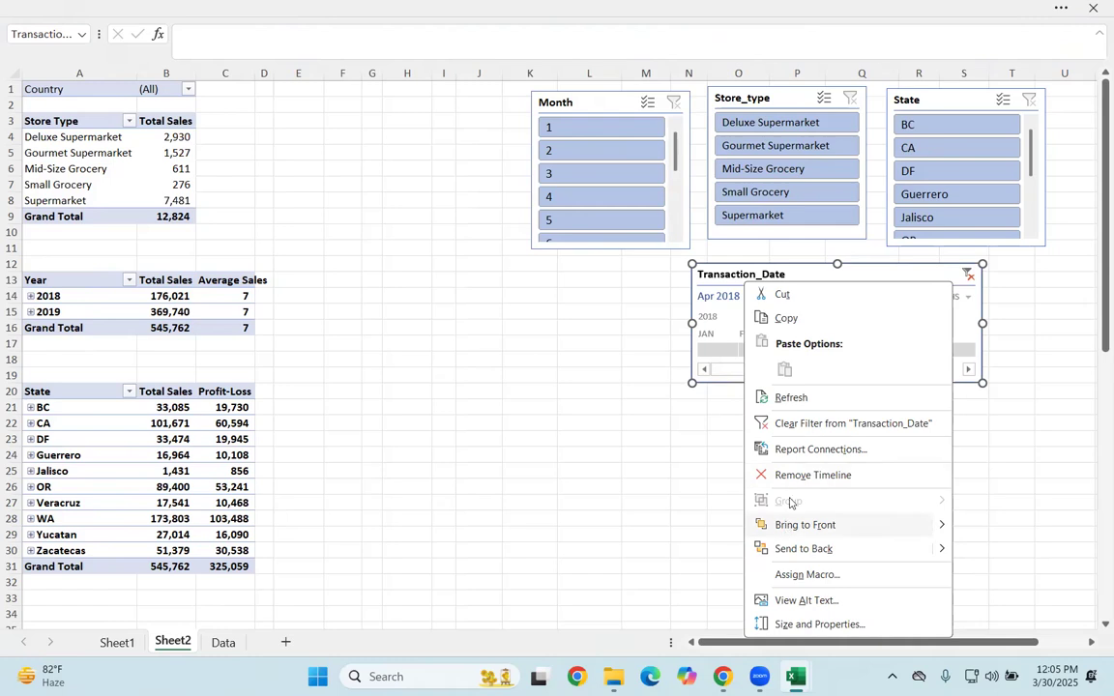
pyautogui.click(793, 448)
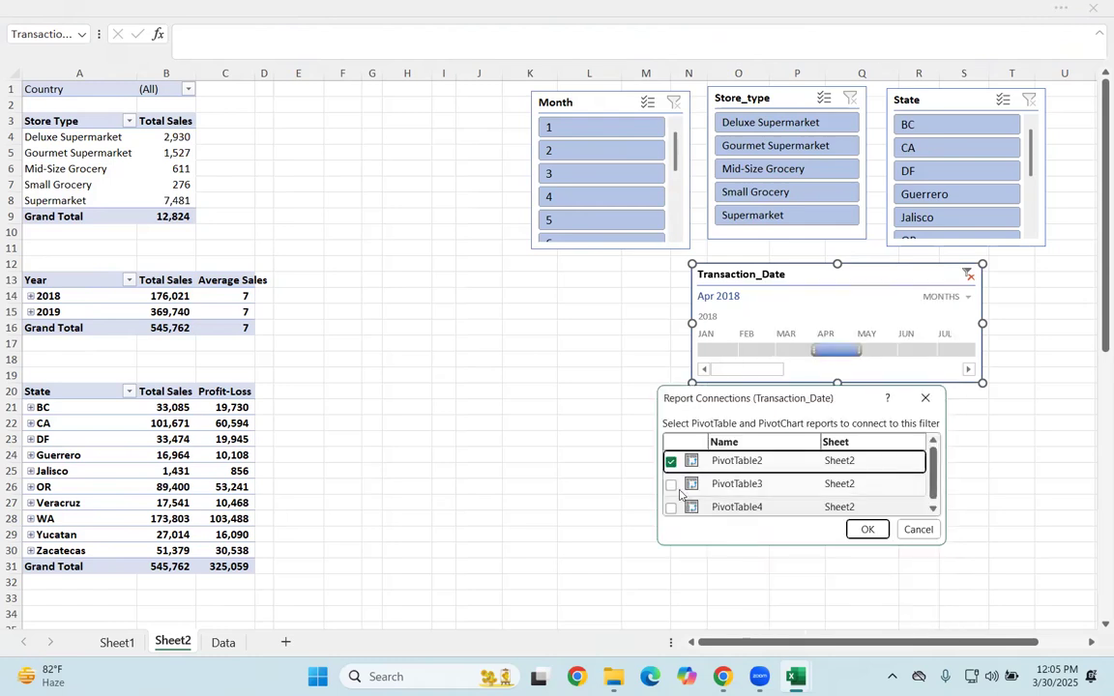
pyautogui.click(671, 484)
pyautogui.click(671, 507)
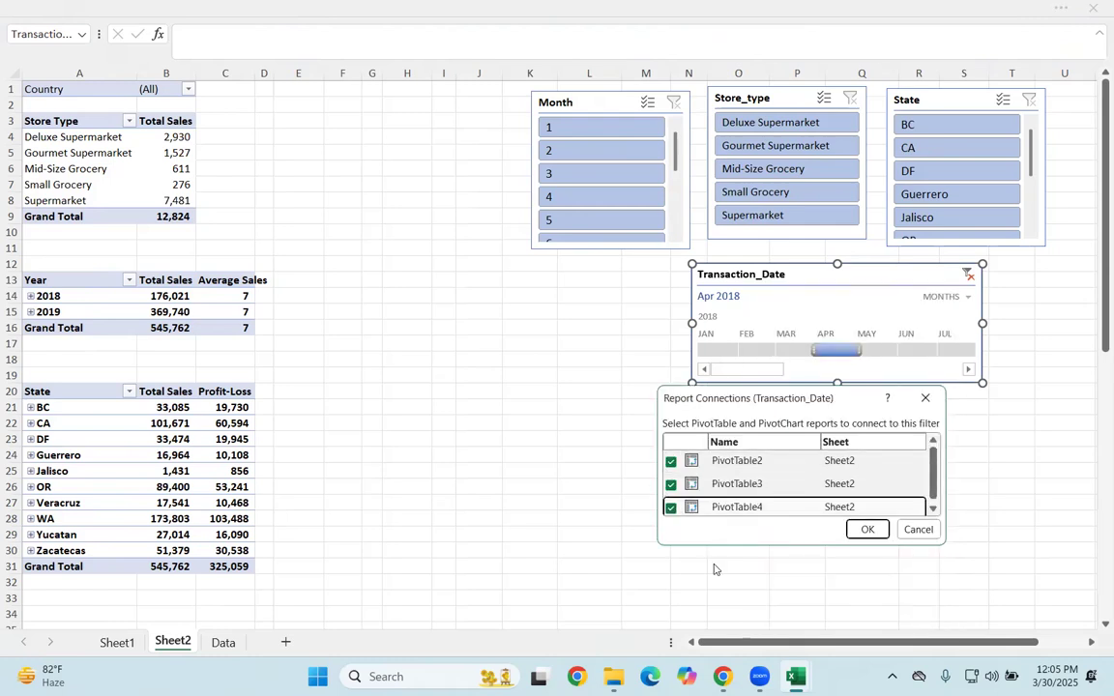
pyautogui.click(864, 530)
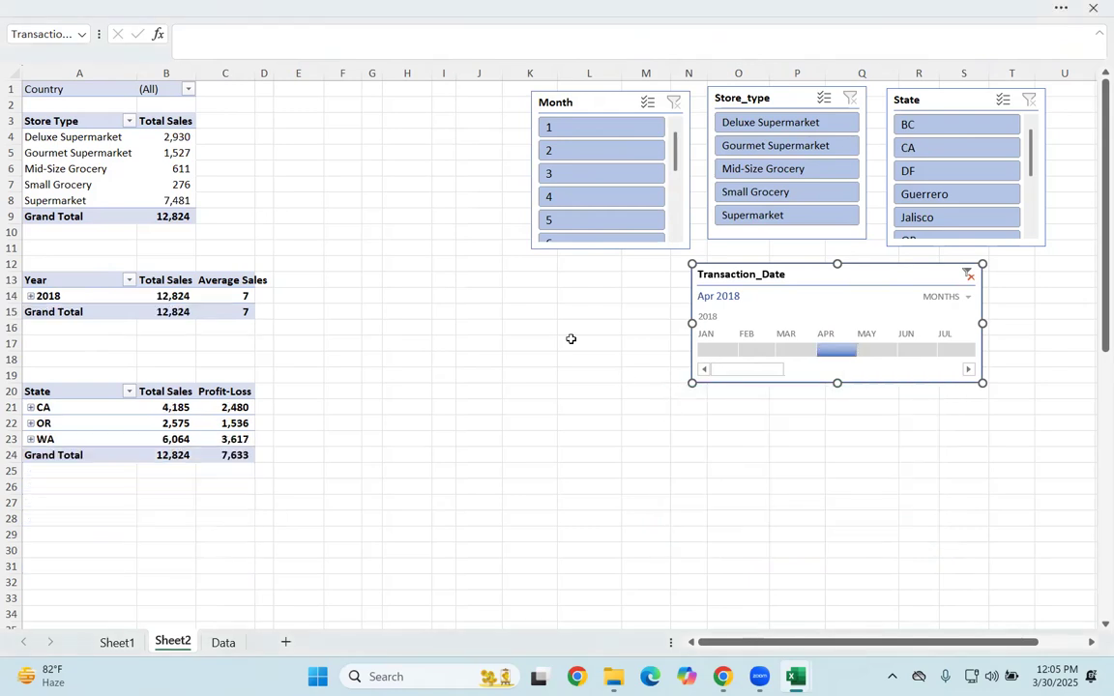
pyautogui.click(969, 276)
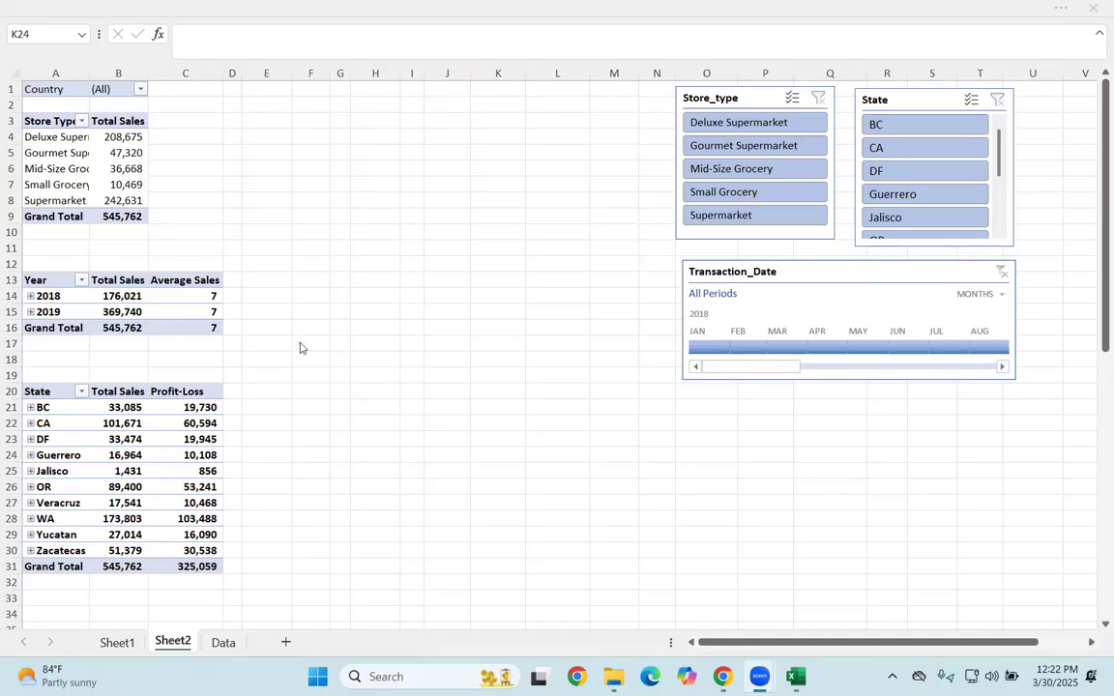
pyautogui.doubleClick(114, 393)
pyautogui.press('Down')
pyautogui.press('Down')
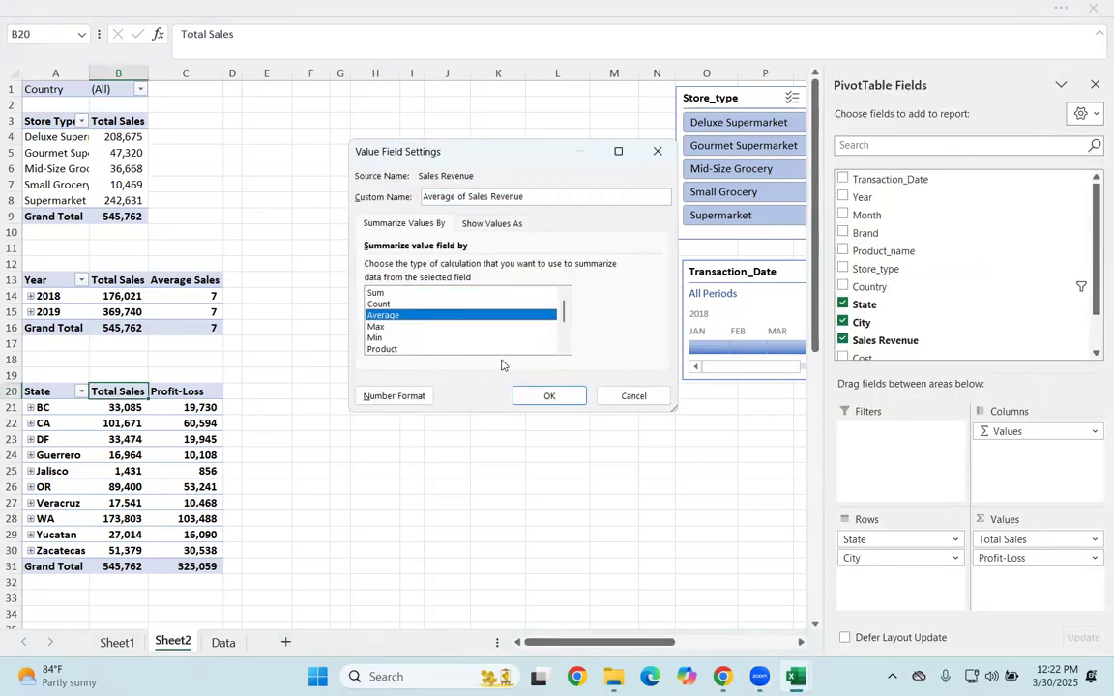
pyautogui.scroll(-2, 382, 301)
pyautogui.scroll(2, 392, 309)
pyautogui.click(633, 396)
# Step: Add Sales Revenue as a second value in the store type PivotTable and summarize it by Average
pyautogui.click(103, 137)
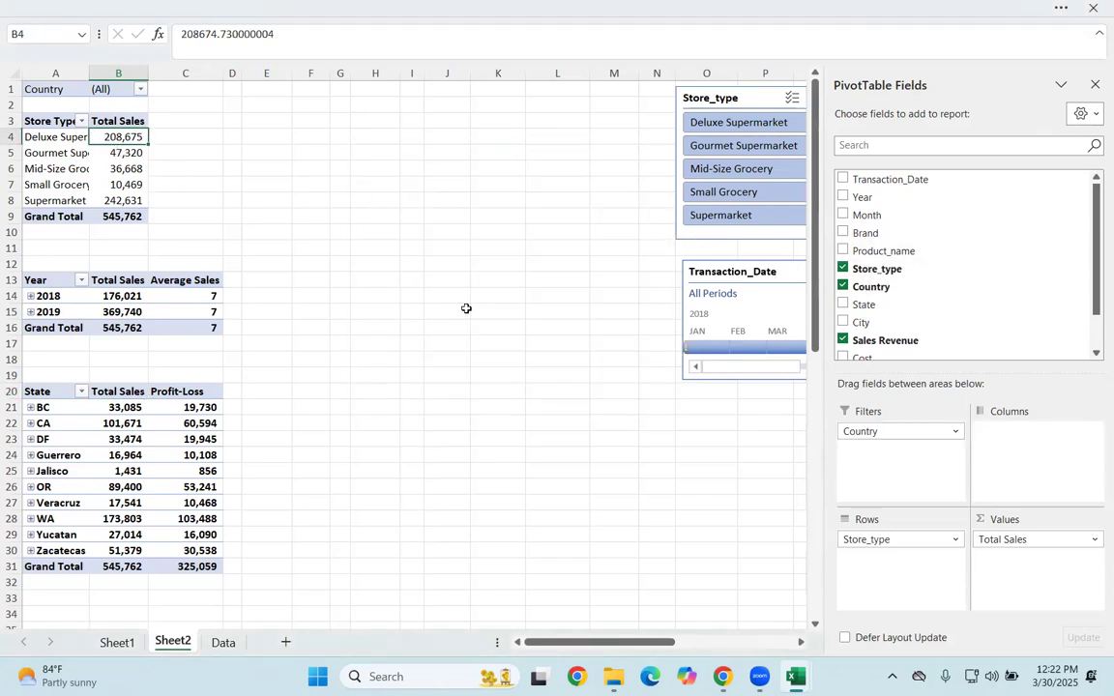
pyautogui.click(177, 278)
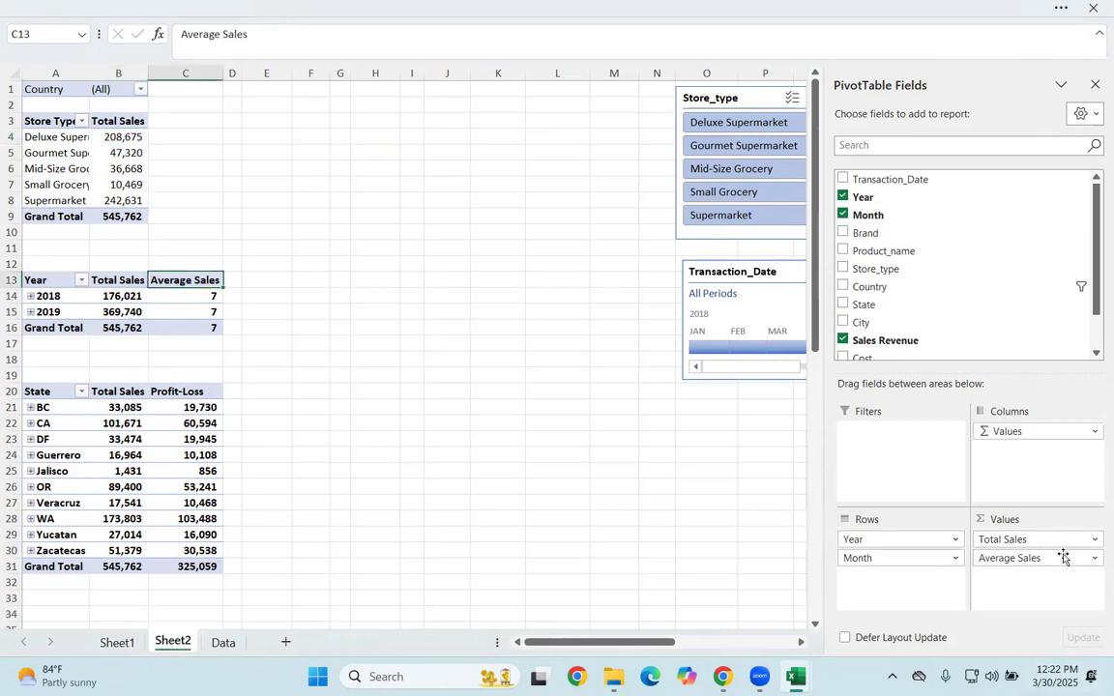
pyautogui.click(65, 124)
pyautogui.click(118, 168)
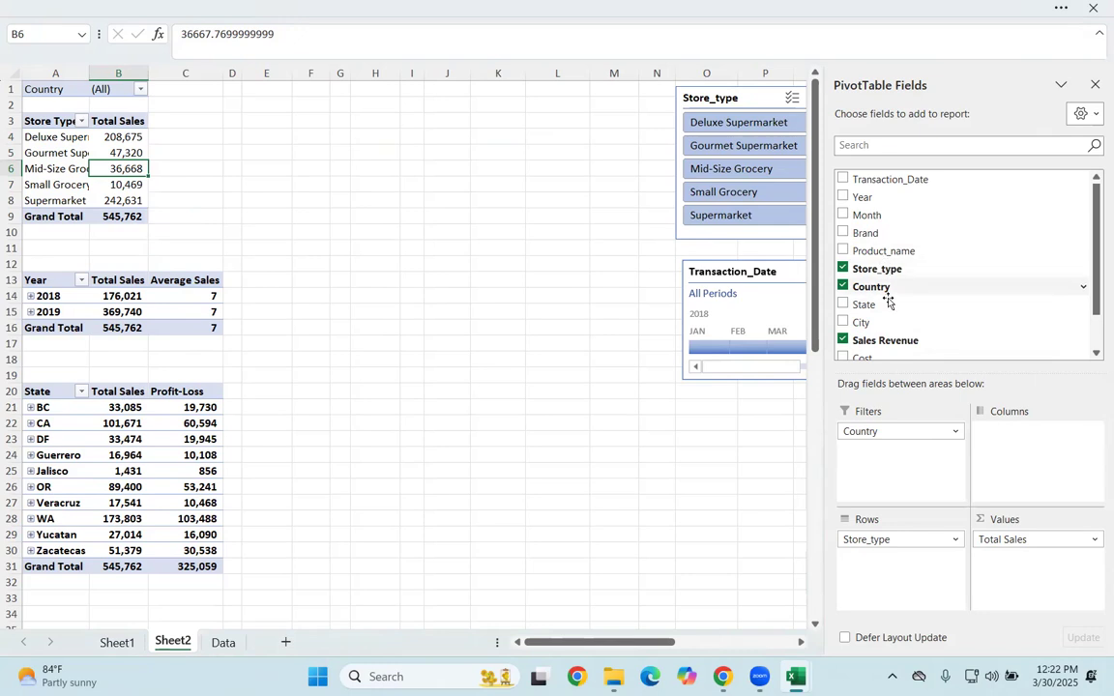
pyautogui.moveTo(885, 340); pyautogui.dragTo(1027, 578)
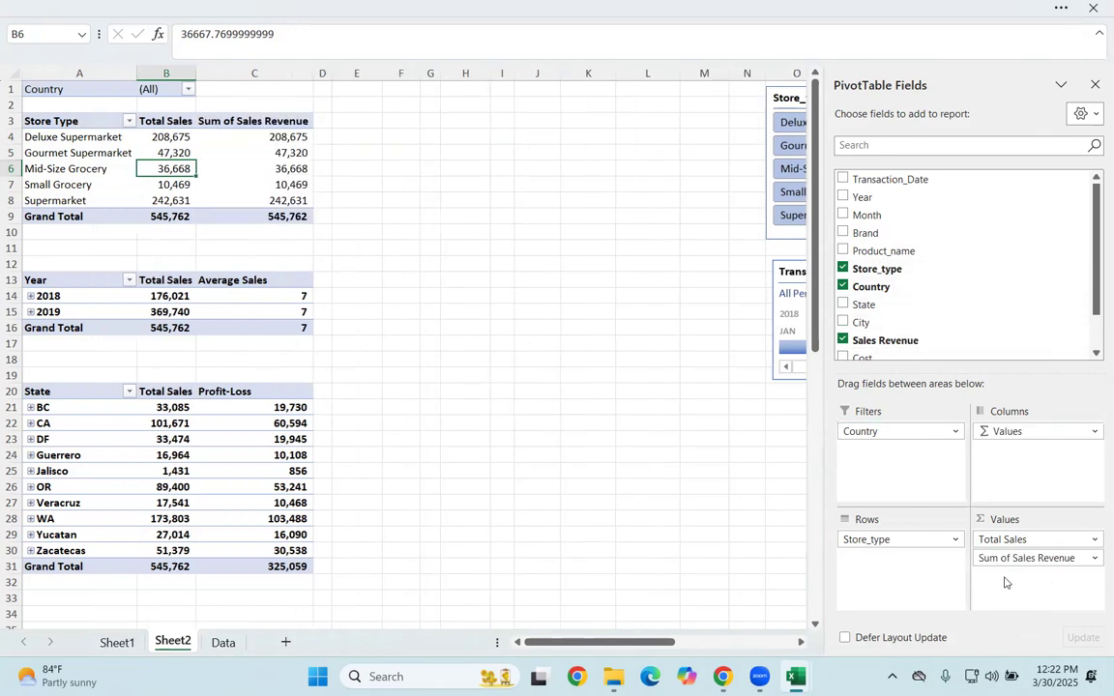
pyautogui.doubleClick(237, 121)
pyautogui.click(406, 314)
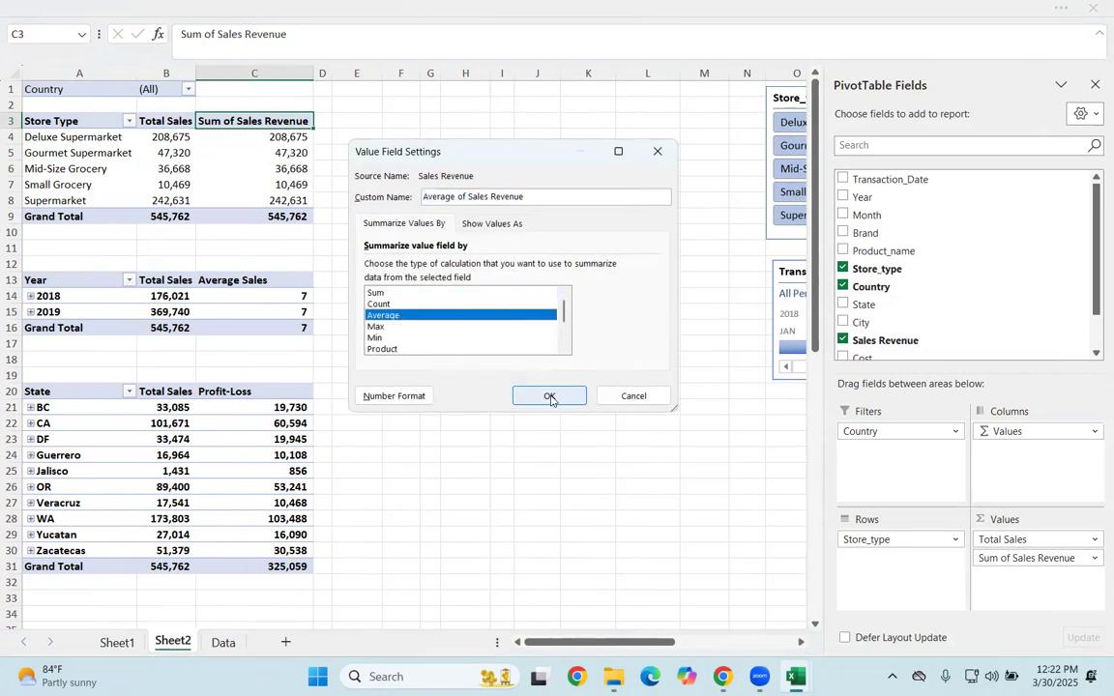
pyautogui.click(549, 395)
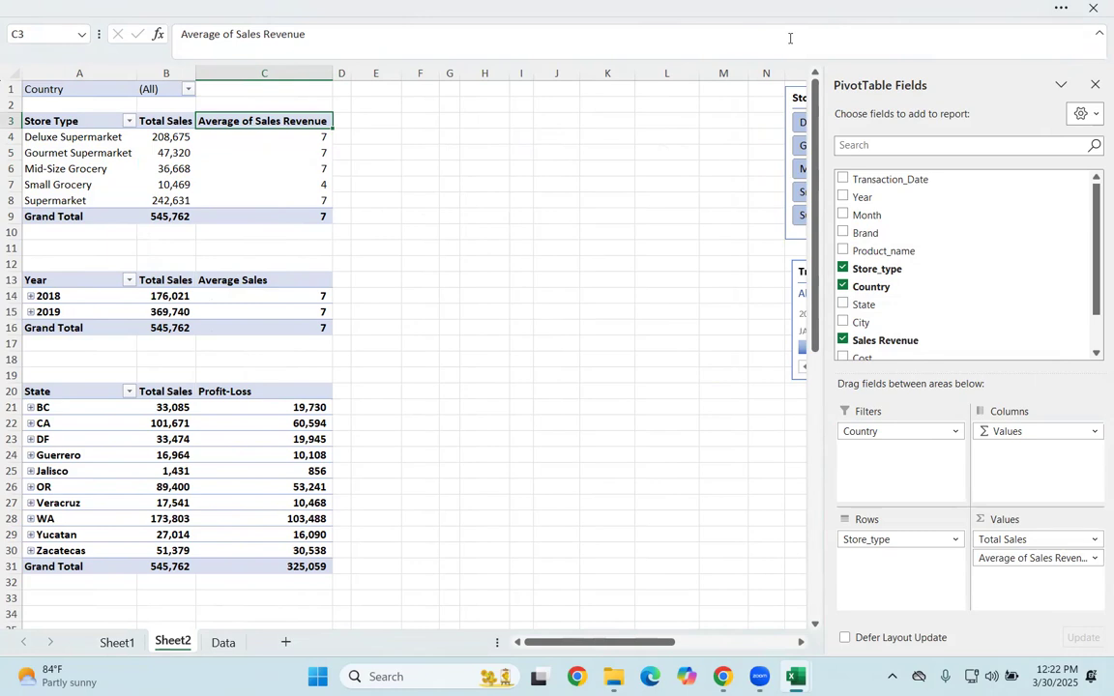
# Step: Switch to the Google Meet call in Chrome, unmute the microphone, and return to the Dashboard+-+data workbook in Excel
pyautogui.moveTo(723, 676)
pyautogui.click(628, 609)
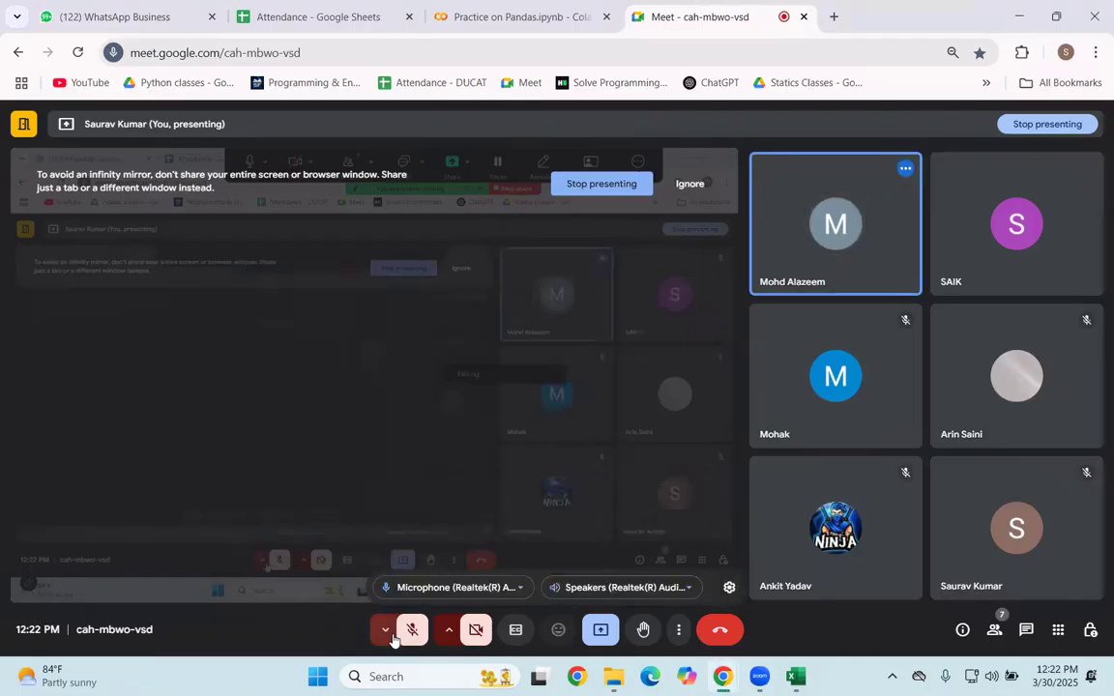
pyautogui.click(410, 631)
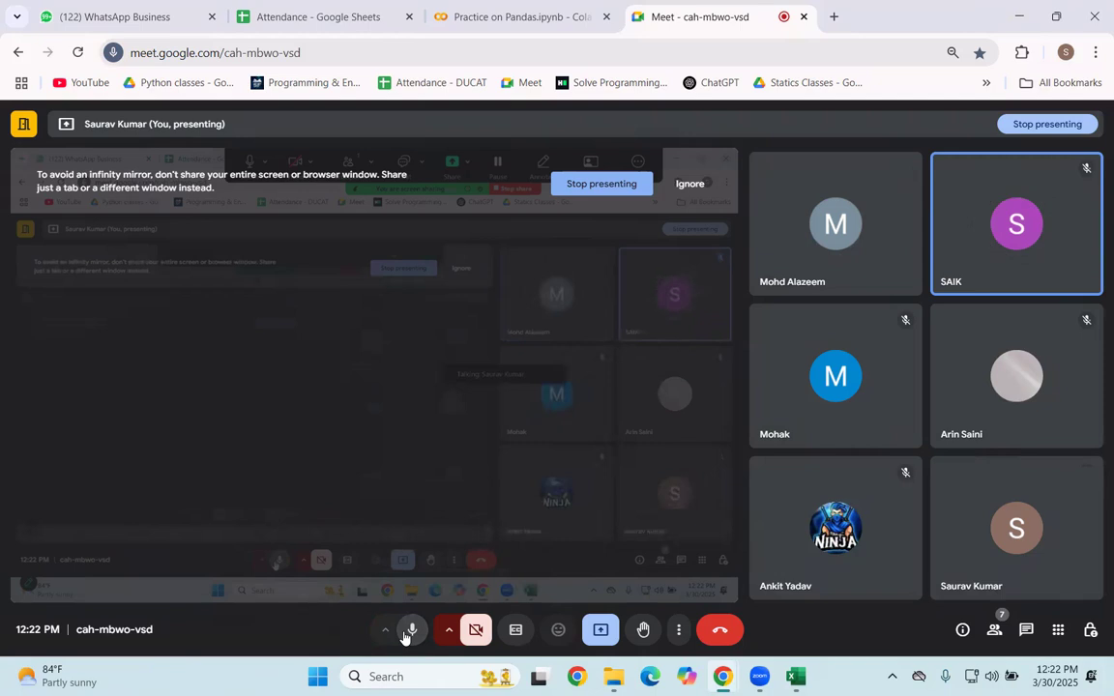
pyautogui.moveTo(797, 674)
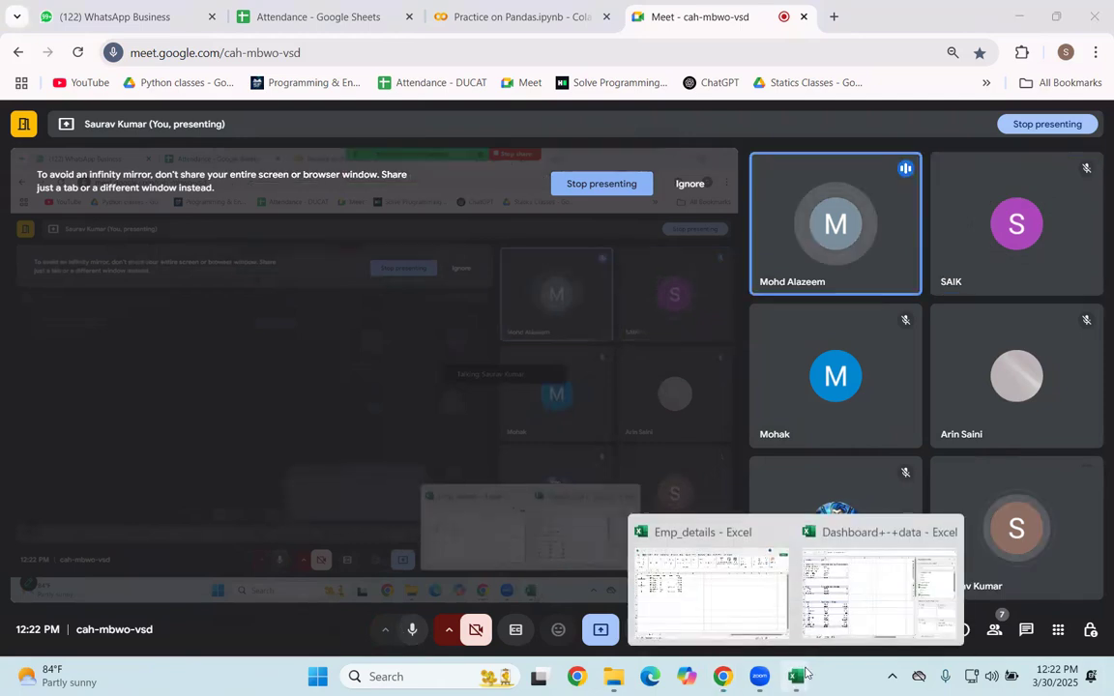
pyautogui.click(833, 636)
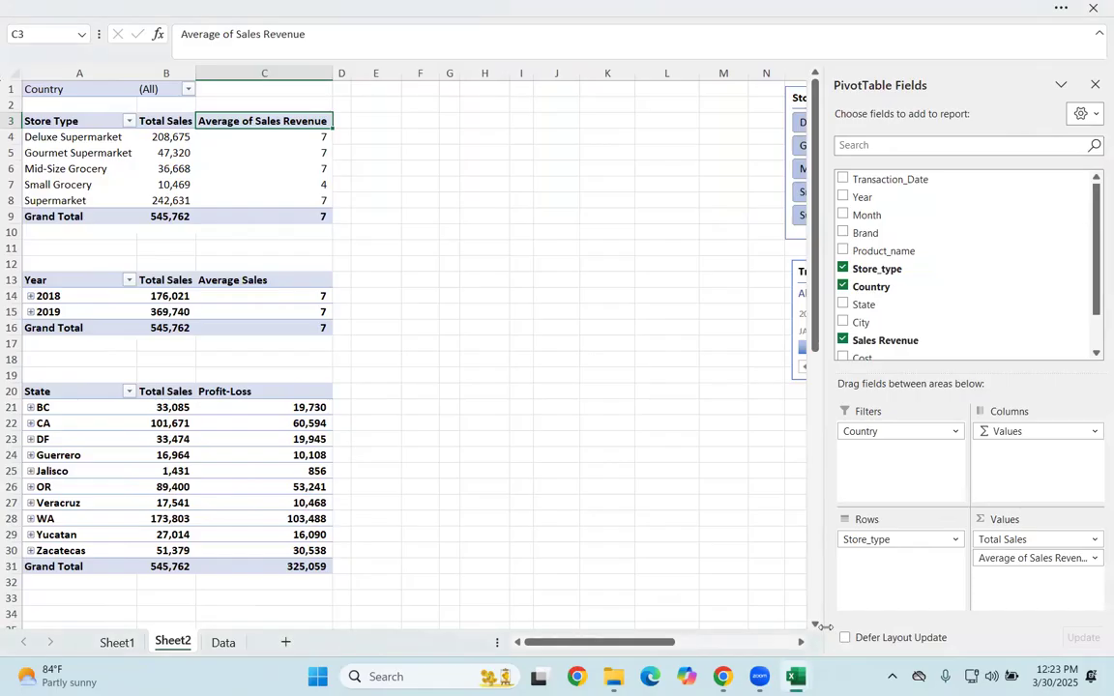
# Step: Move the Transaction_Date timeline and the Store_type and State slicers closer to the PivotTables on Sheet2
pyautogui.click(536, 244)
pyautogui.moveTo(870, 266); pyautogui.dragTo(792, 281)
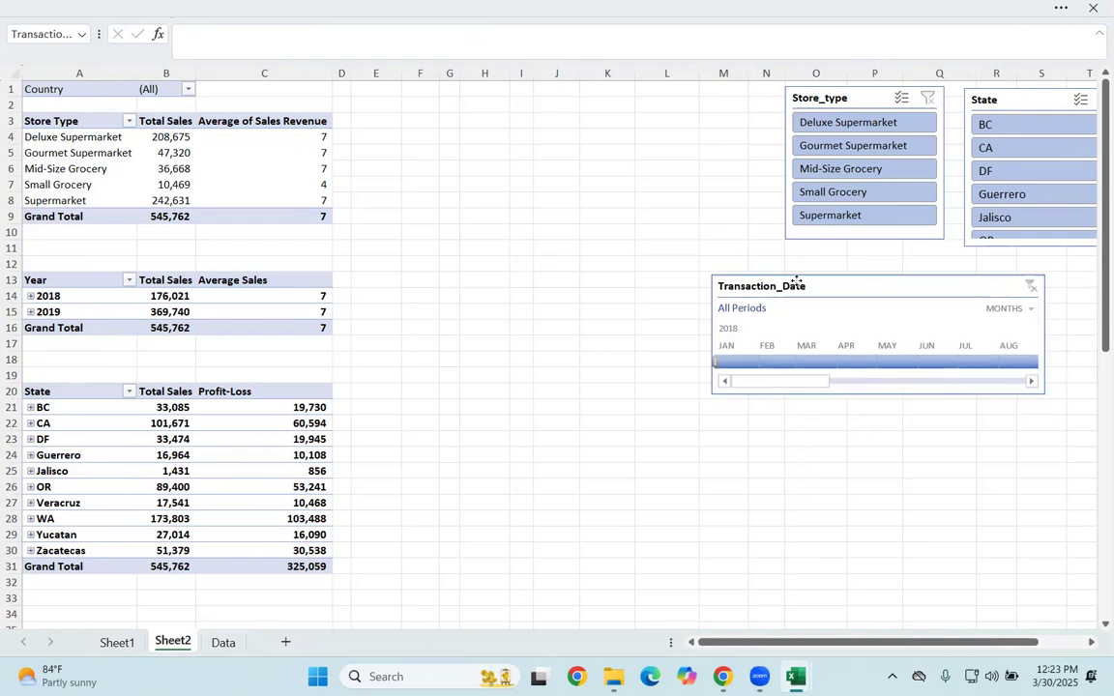
pyautogui.moveTo(841, 96); pyautogui.dragTo(746, 103)
pyautogui.moveTo(1024, 101); pyautogui.dragTo(926, 108)
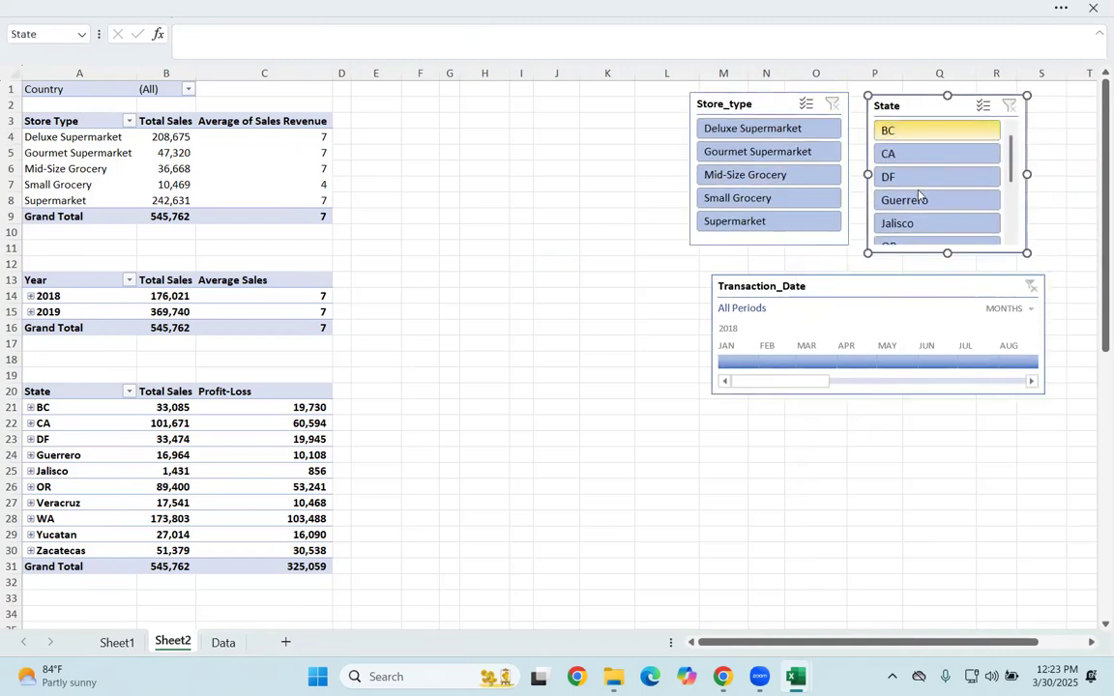
# Step: Insert a PivotChart from the whole Data table on a new worksheet
pyautogui.click(223, 642)
pyautogui.click(271, 331)
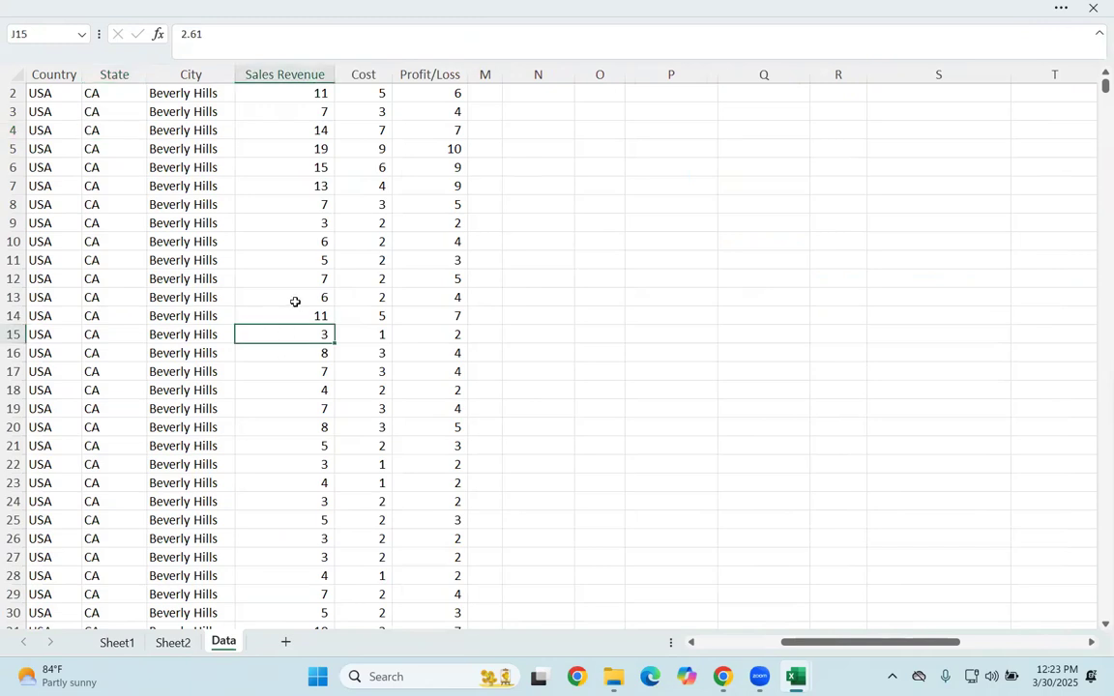
pyautogui.hotkey('ctrl', 'a')
pyautogui.hotkey('alt', 'n')
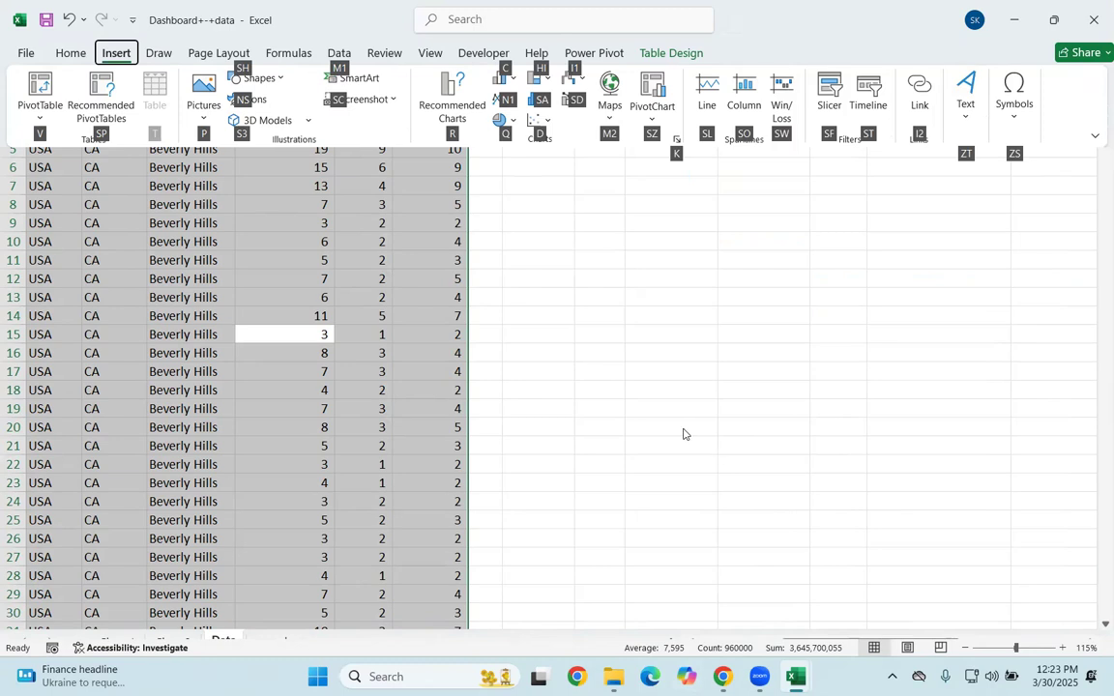
pyautogui.press('s')
pyautogui.press('z')
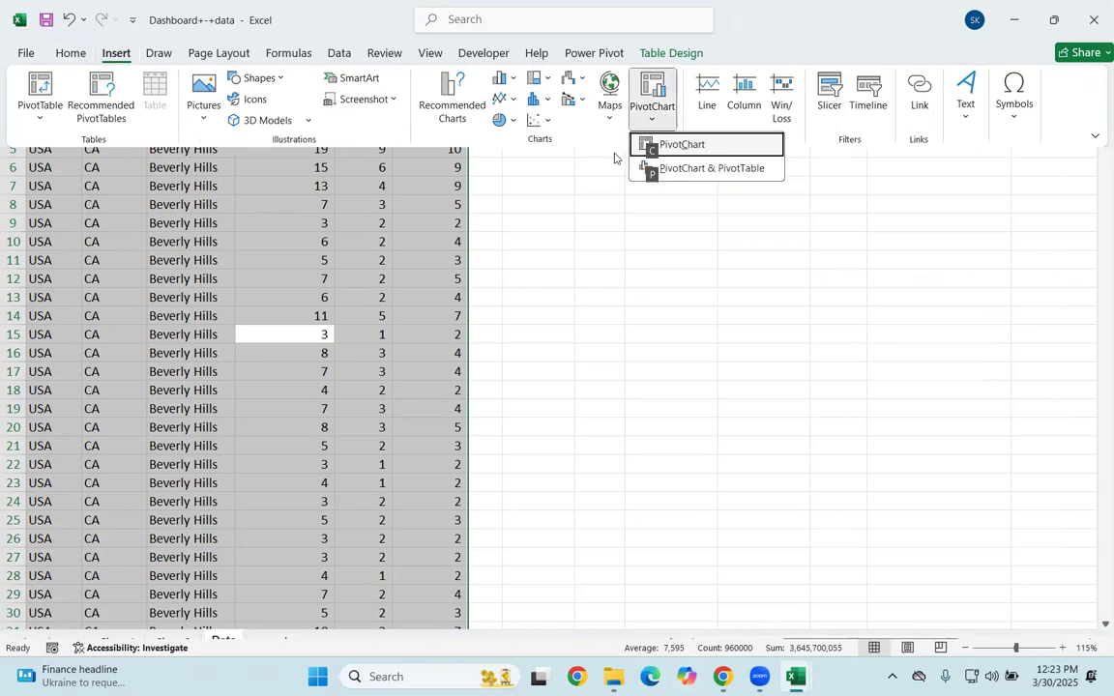
pyautogui.press('c')
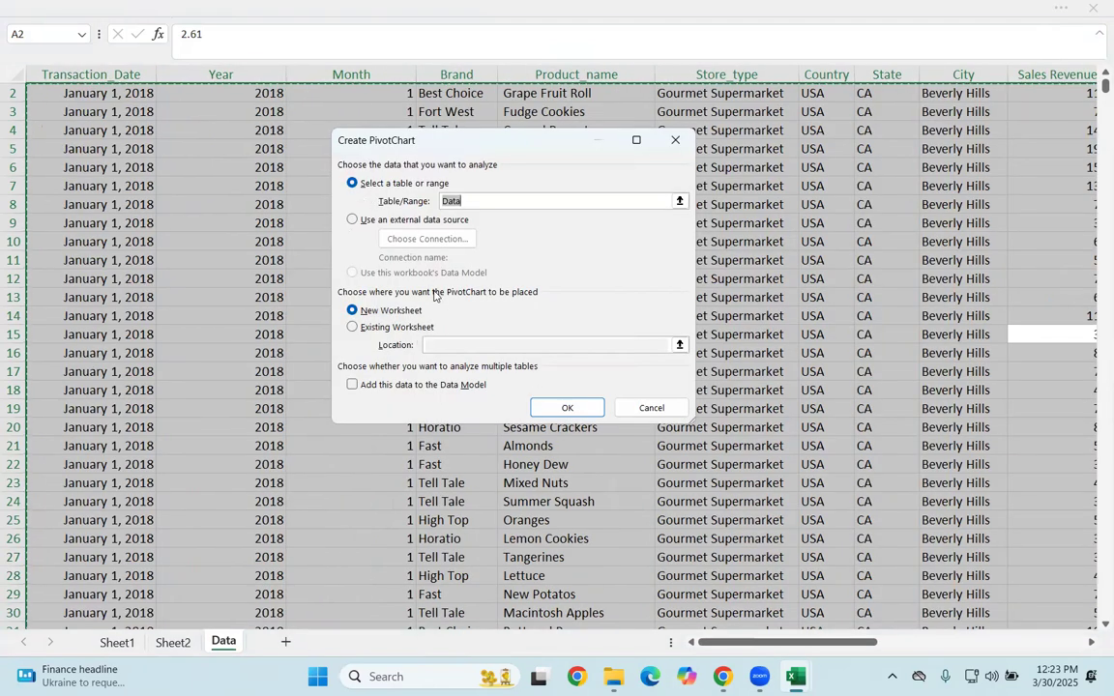
pyautogui.click(566, 407)
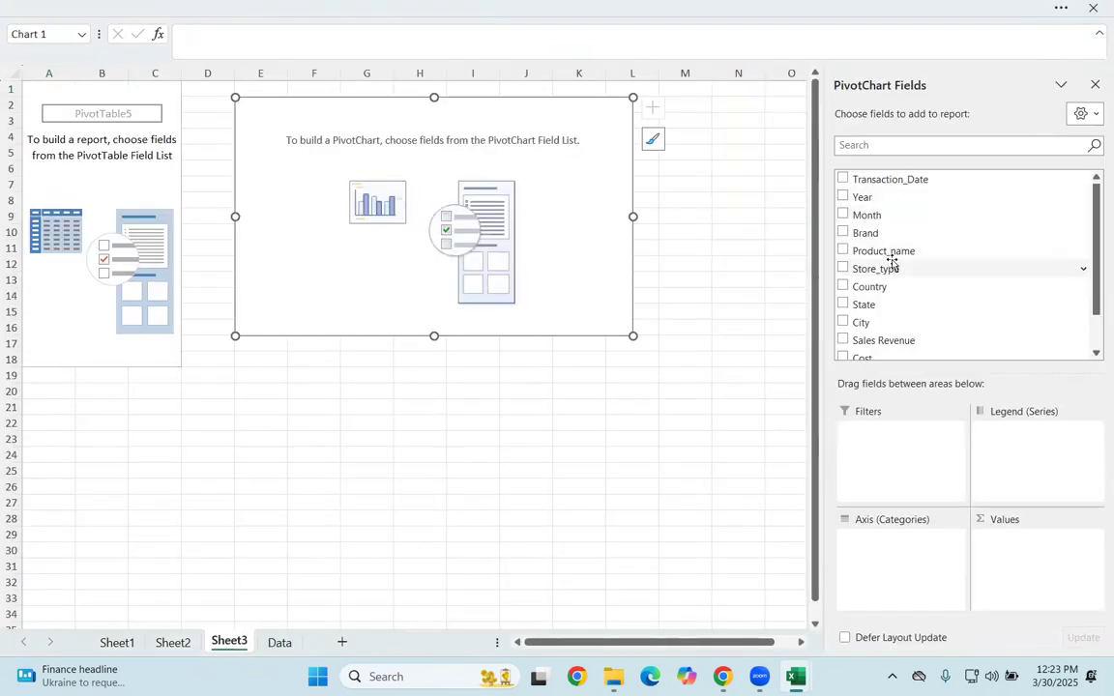
# Step: Chart the sum of Sales Revenue with Store_type on the axis, and place the chart directly below its PivotTable
pyautogui.moveTo(888, 269); pyautogui.dragTo(909, 575)
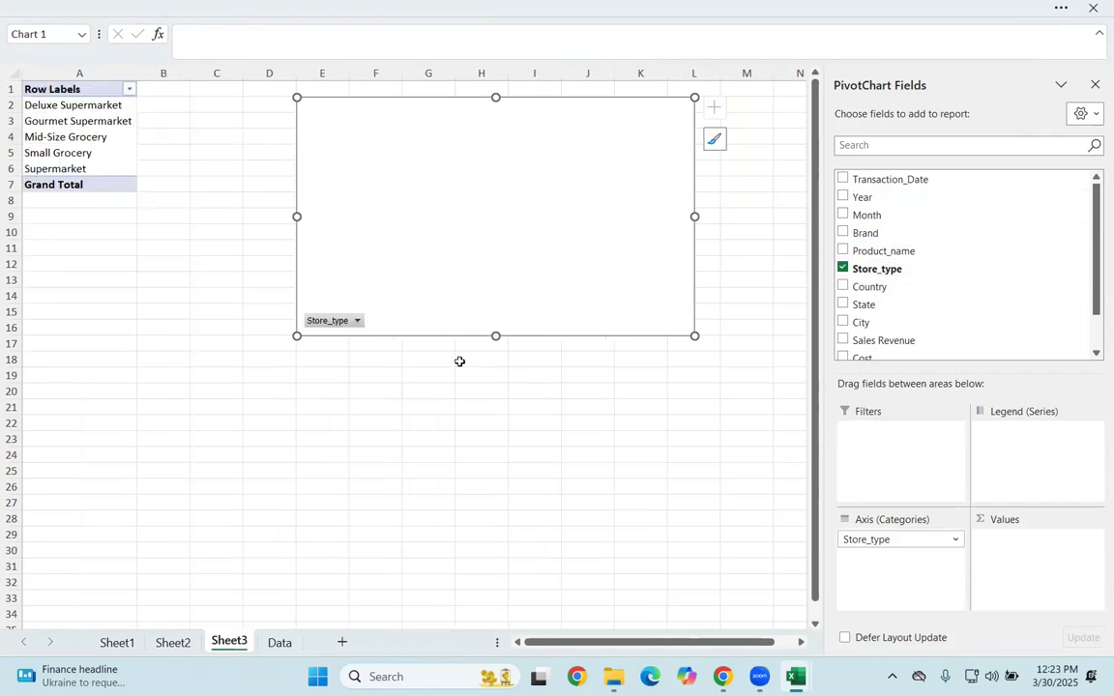
pyautogui.scroll(-1, 954, 273)
pyautogui.moveTo(919, 301); pyautogui.dragTo(1014, 572)
pyautogui.moveTo(484, 112)
pyautogui.mouseDown()
pyautogui.moveTo(278, 214)
pyautogui.moveTo(149, 192)
pyautogui.moveTo(152, 211)
pyautogui.moveTo(146, 196)
pyautogui.mouseUp()
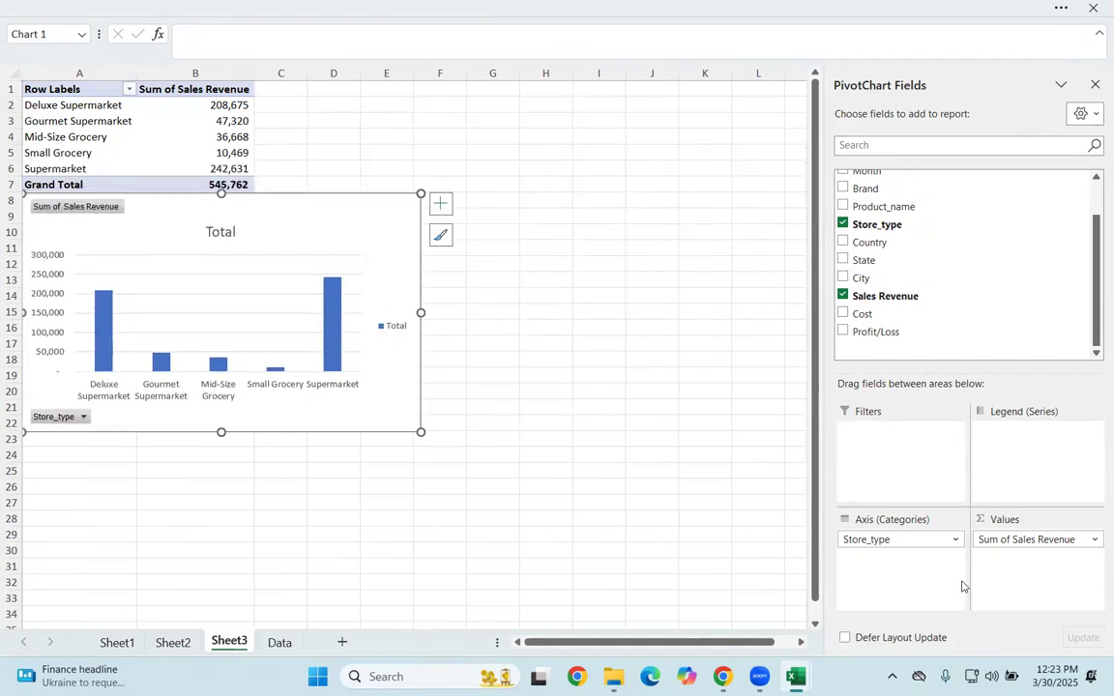
# Step: Remove Sales Revenue and Store_type from the PivotChart, and undo the changes back through the insertion of the chart
pyautogui.moveTo(1047, 538); pyautogui.dragTo(639, 537)
pyautogui.moveTo(849, 541); pyautogui.dragTo(726, 438)
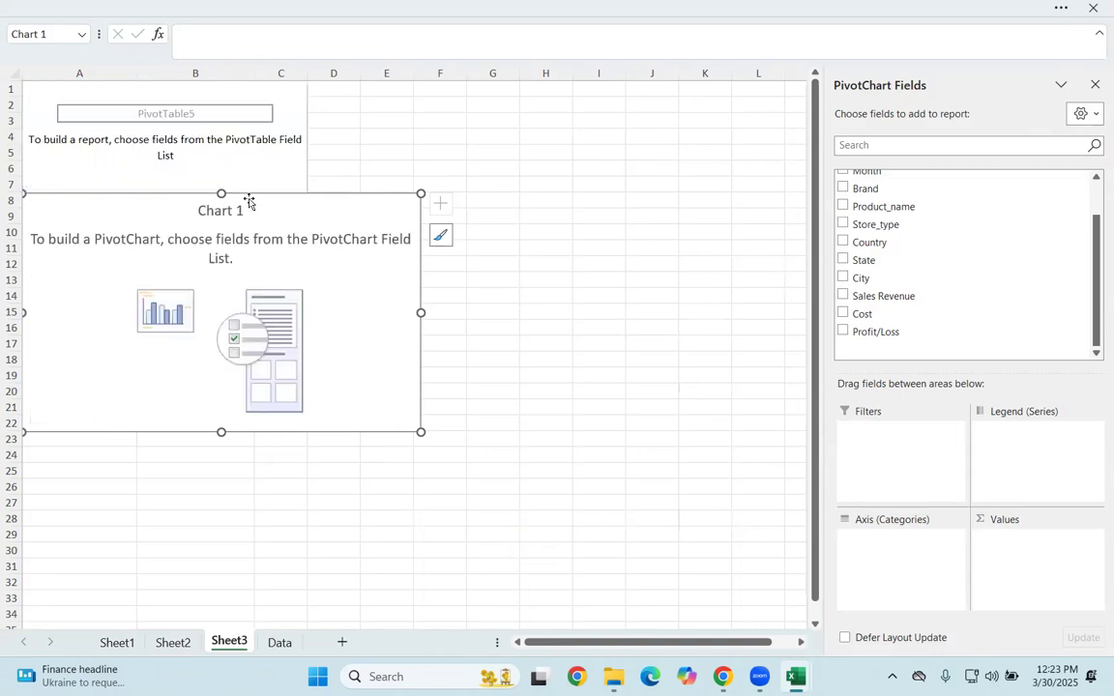
pyautogui.hotkey('ctrl', 'z')
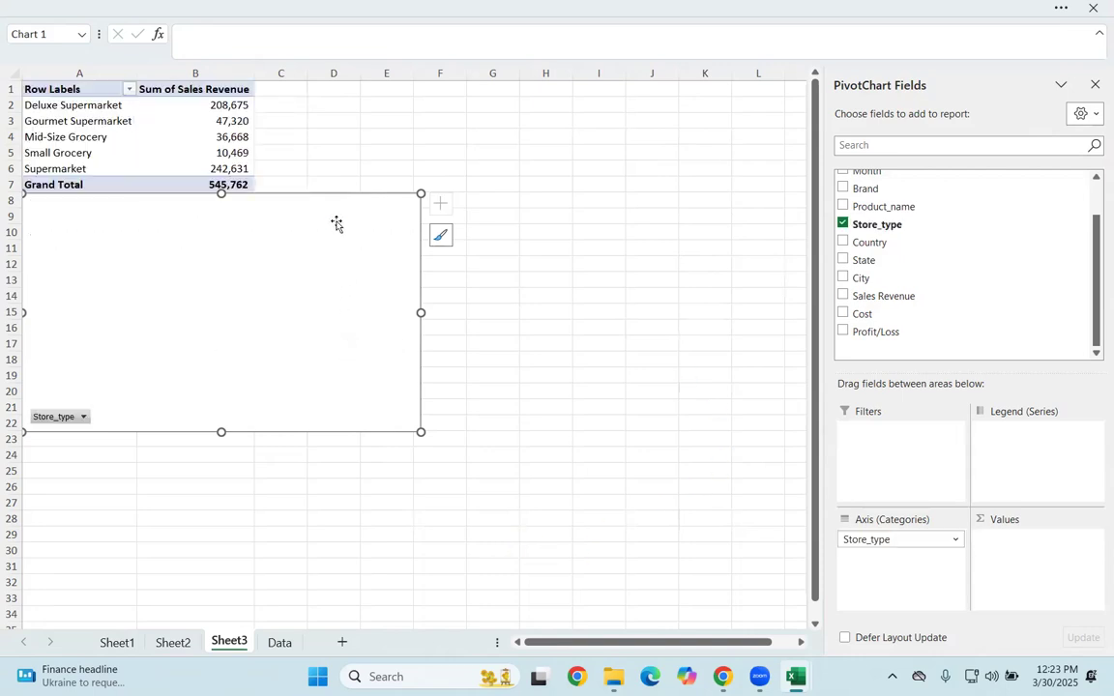
pyautogui.hotkey('ctrl', 'z')
pyautogui.hotkey('ctrl', 'z')
pyautogui.hotkey('ctrl', 'z')
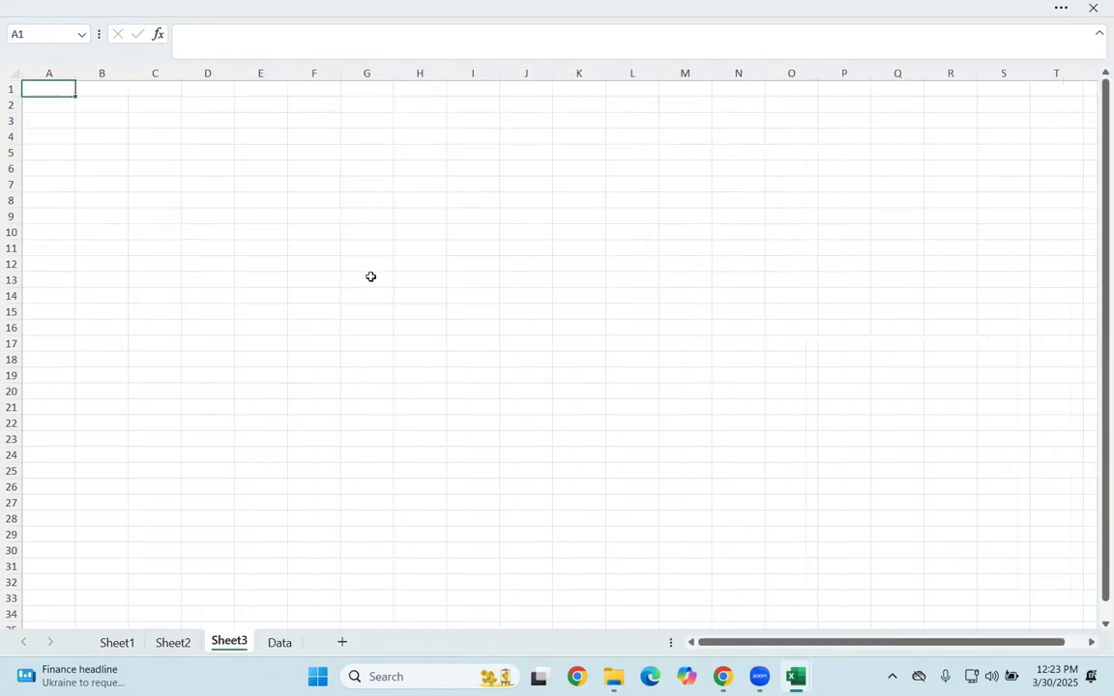
# Step: Start a new PivotChart from the whole Data table, trying the external data source option before returning to the table range
pyautogui.click(277, 643)
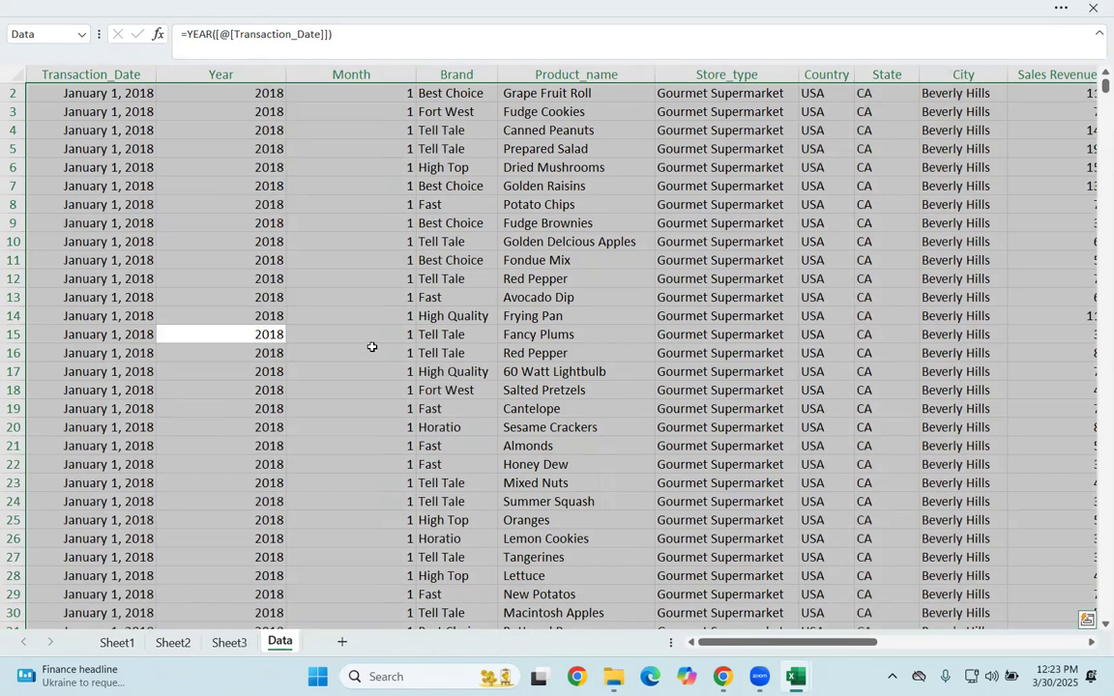
pyautogui.click(588, 10)
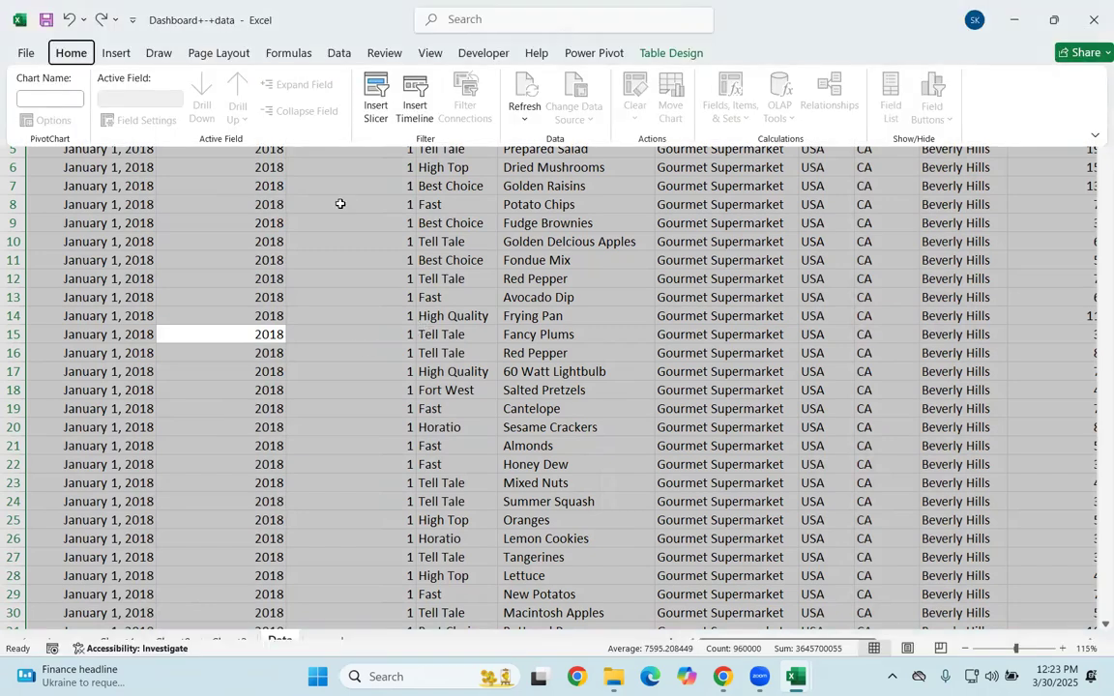
pyautogui.click(326, 309)
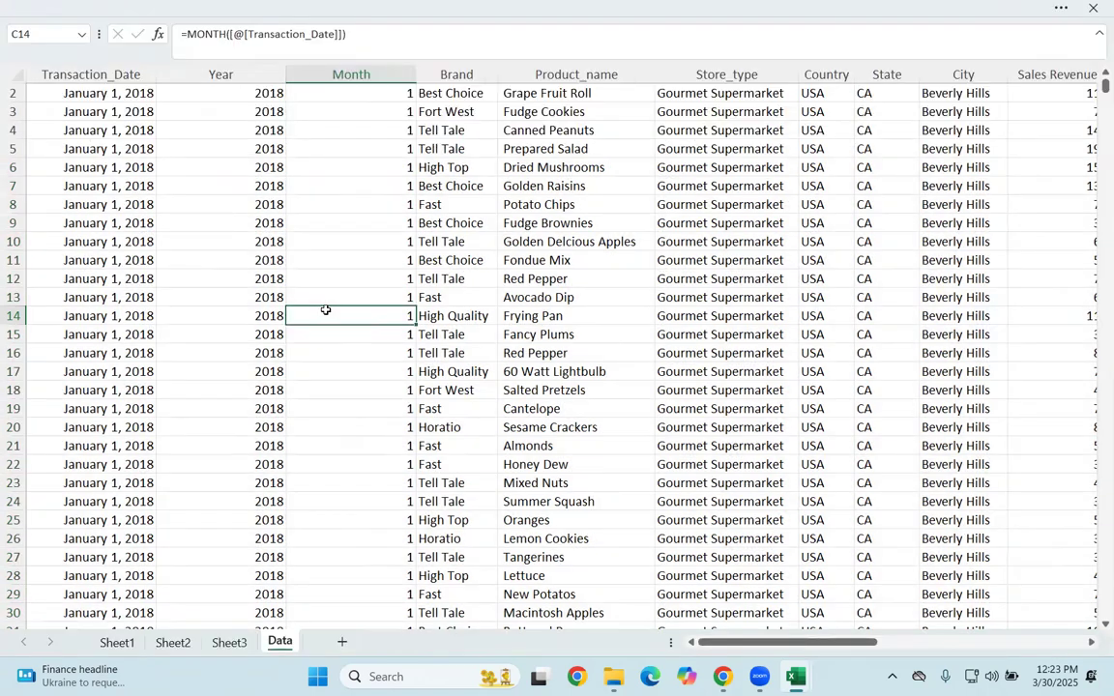
pyautogui.hotkey('ctrl', 'a')
pyautogui.press('alt')
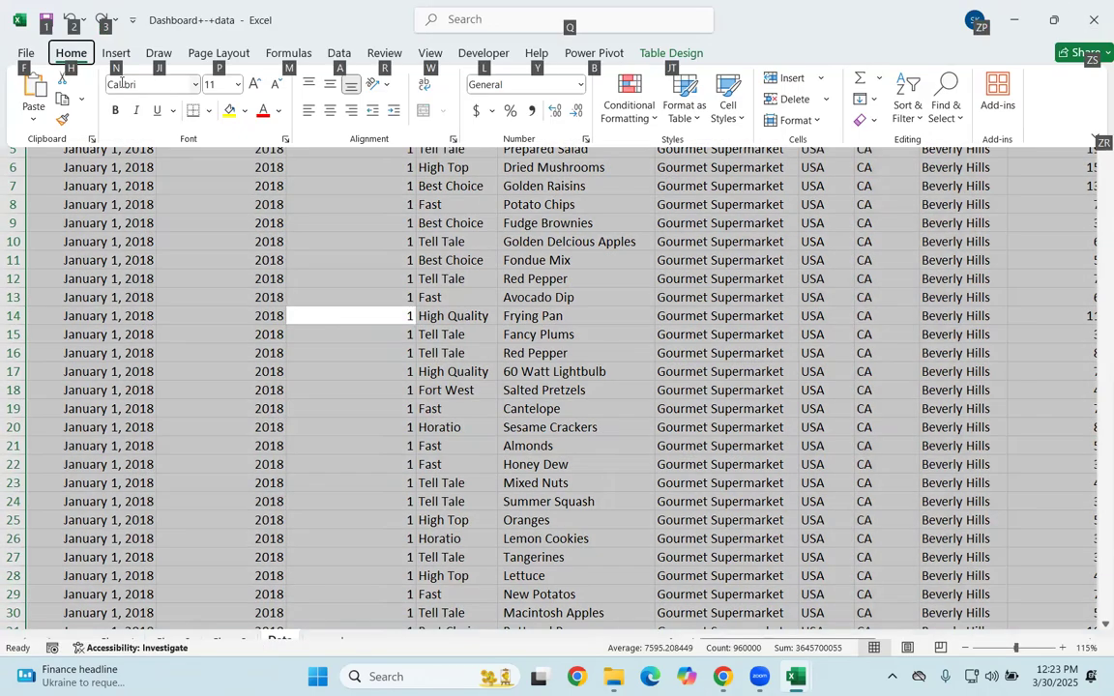
pyautogui.press('n')
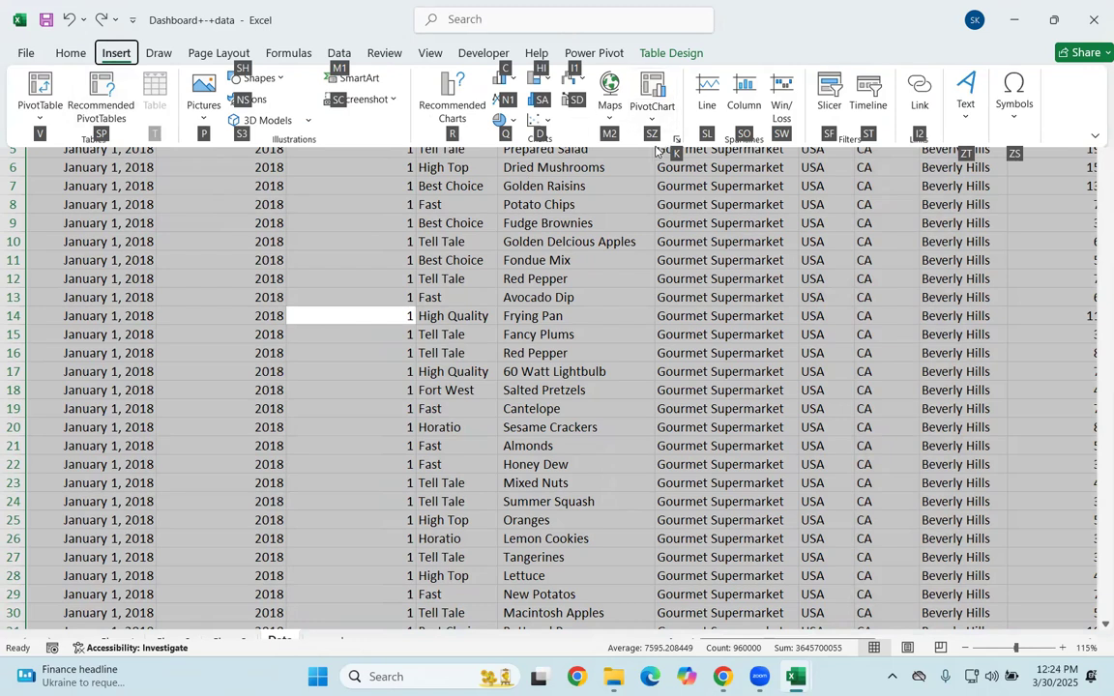
pyautogui.press('s')
pyautogui.press('z')
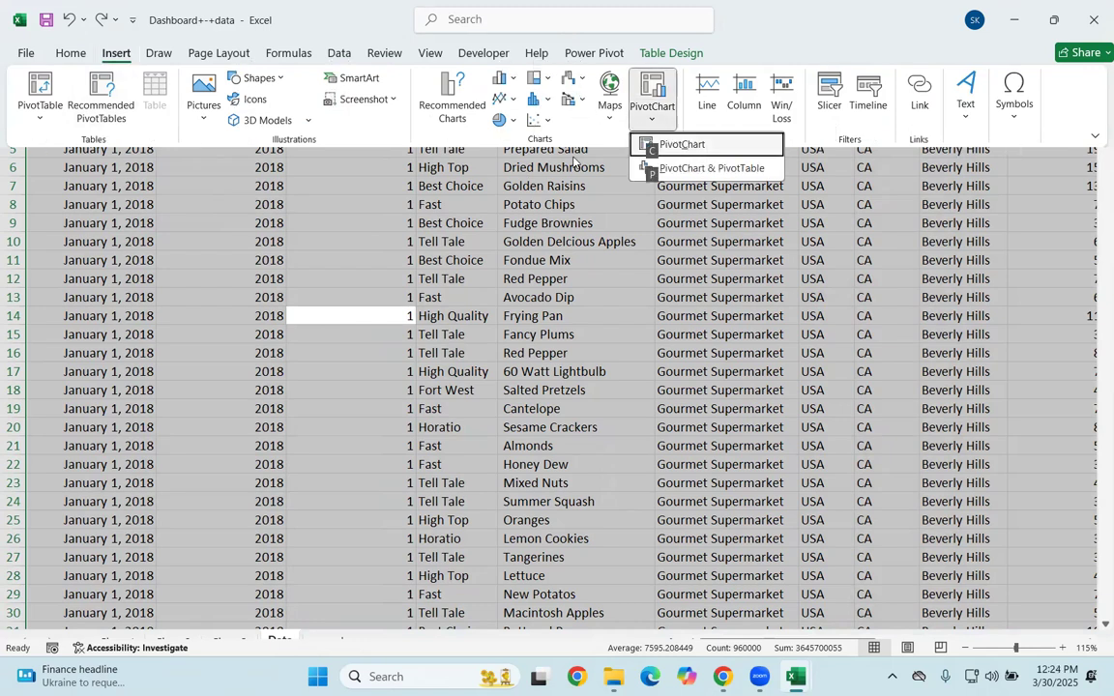
pyautogui.press('c')
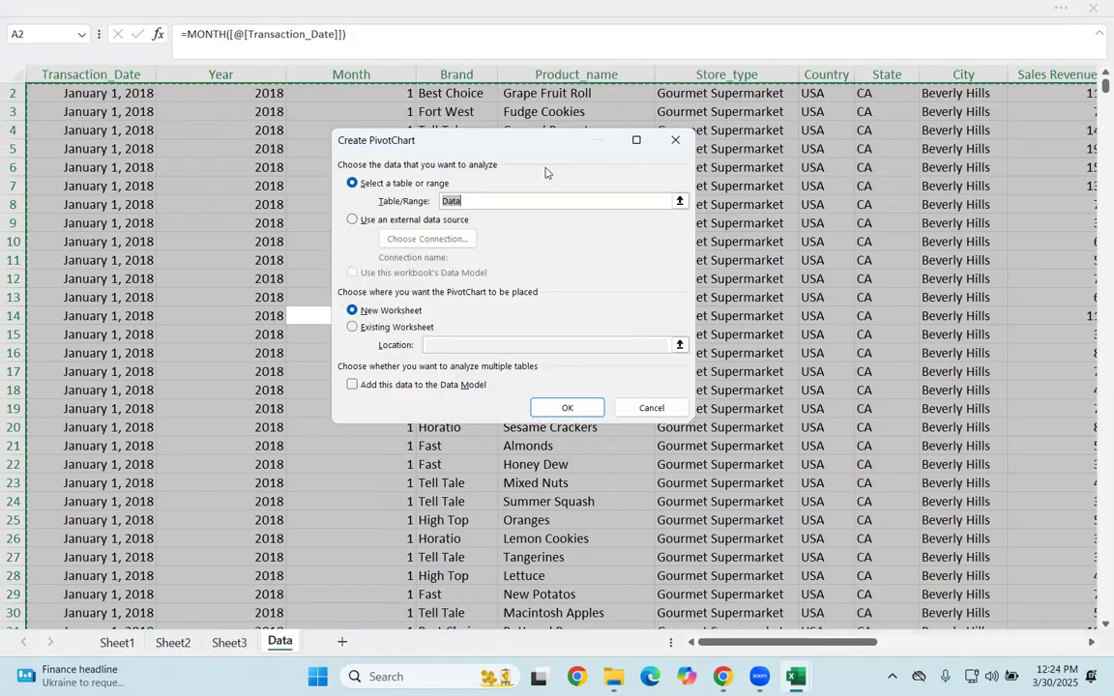
pyautogui.click(406, 221)
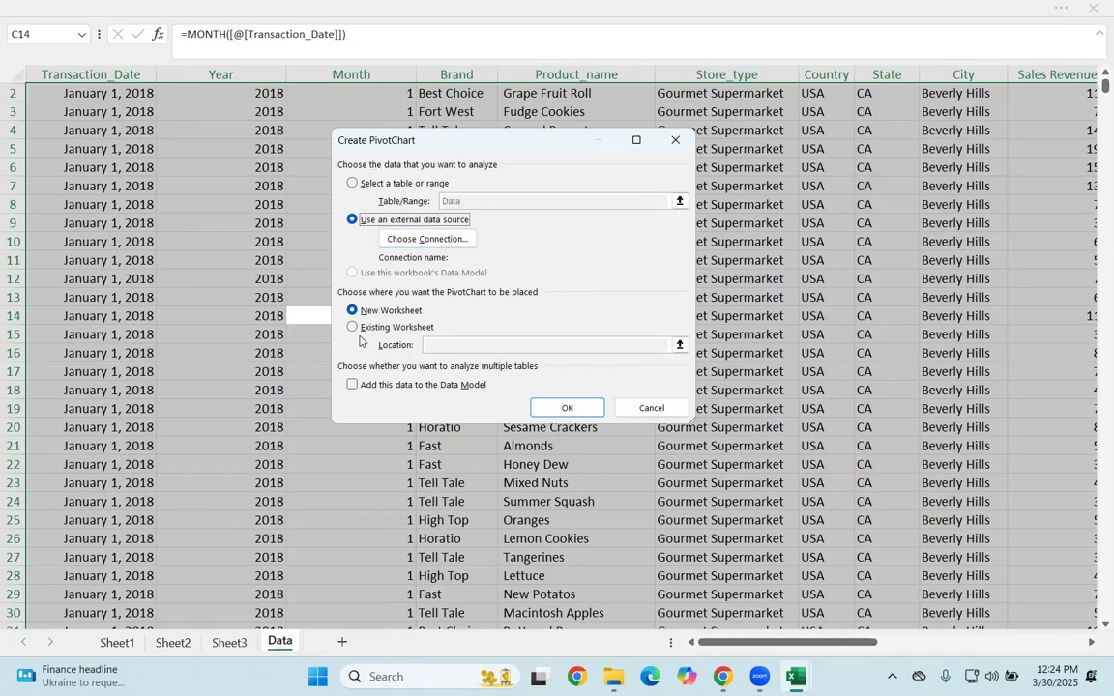
pyautogui.click(352, 186)
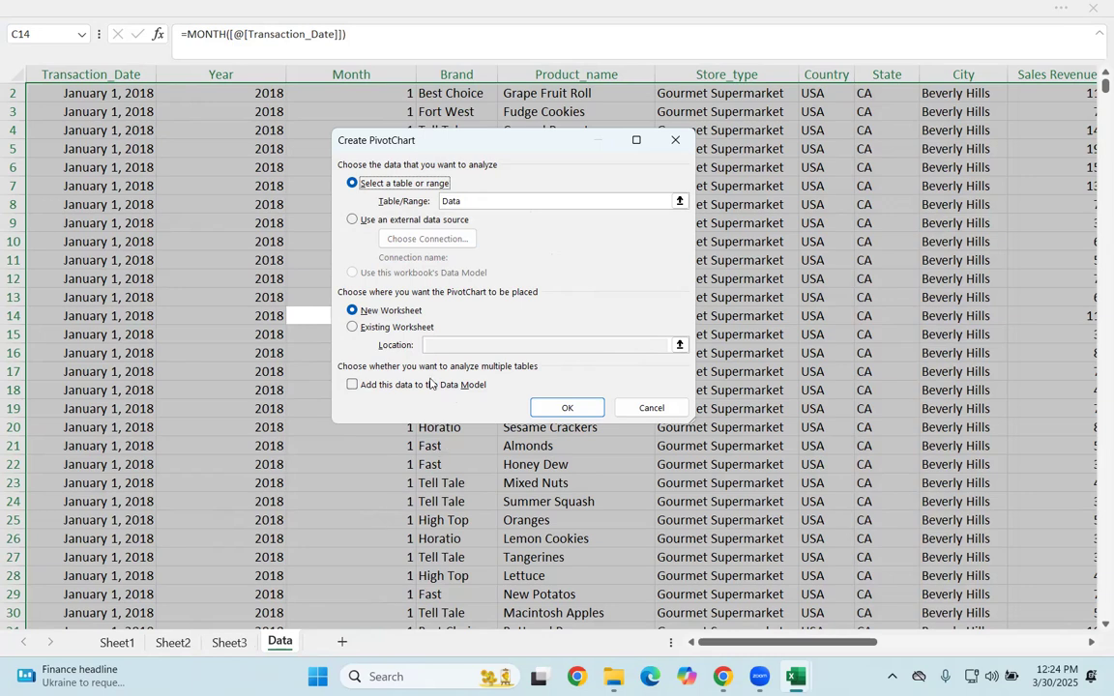
# Step: Place the new PivotChart on the existing worksheet at Sheet2!$E$15 and create it
pyautogui.click(364, 329)
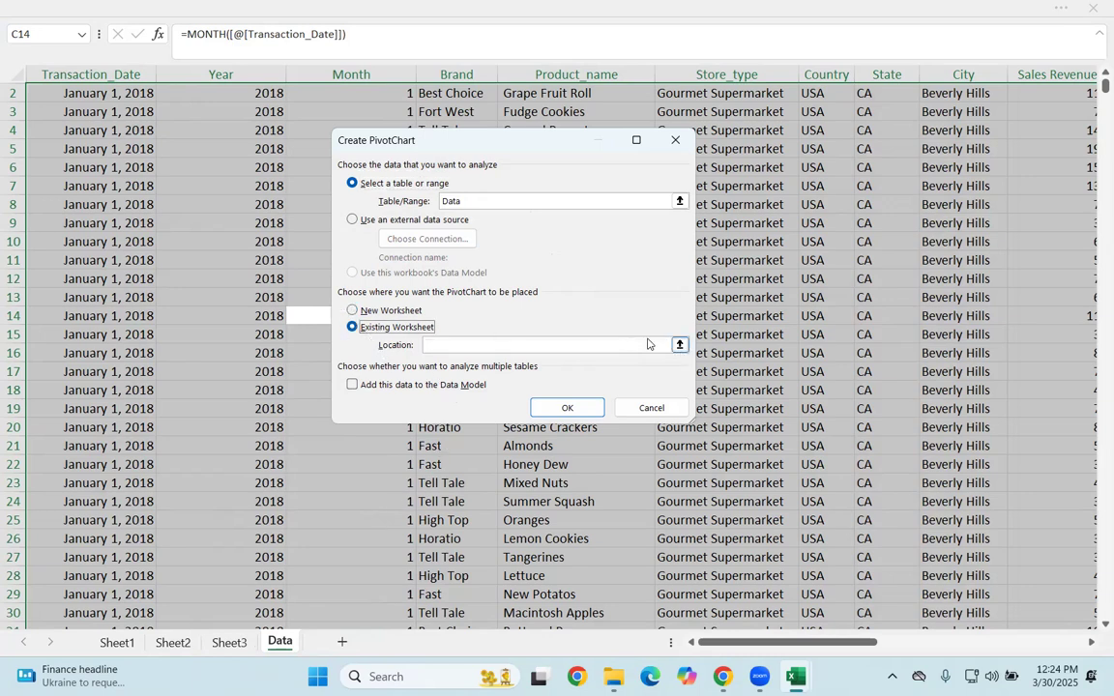
pyautogui.click(190, 646)
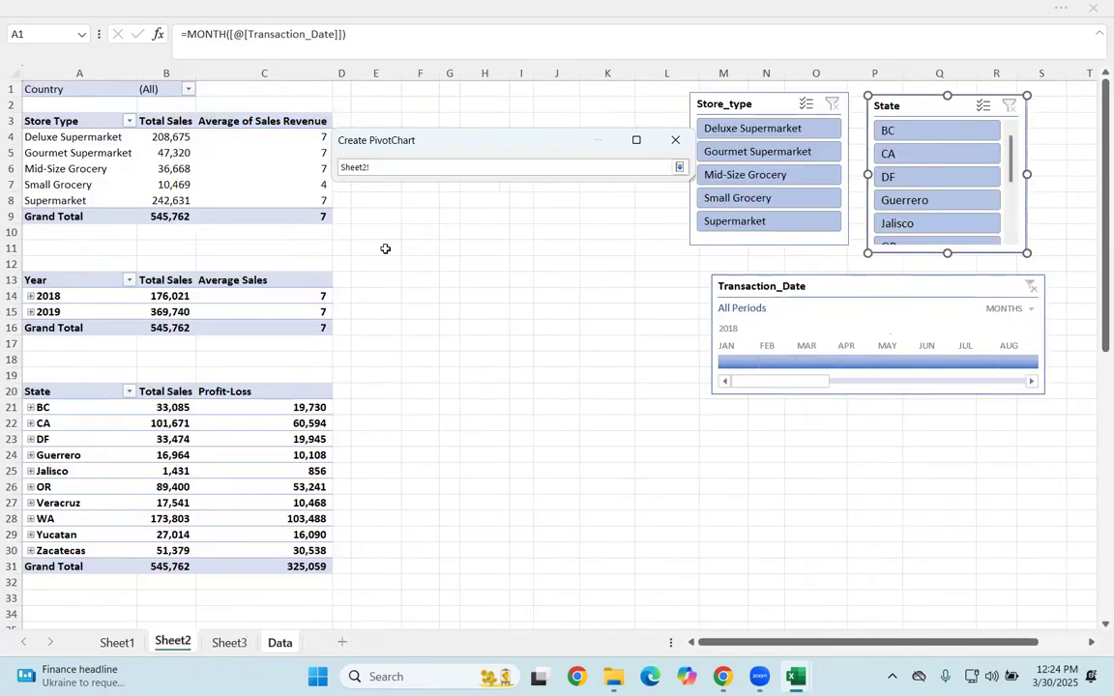
pyautogui.click(389, 237)
pyautogui.click(369, 310)
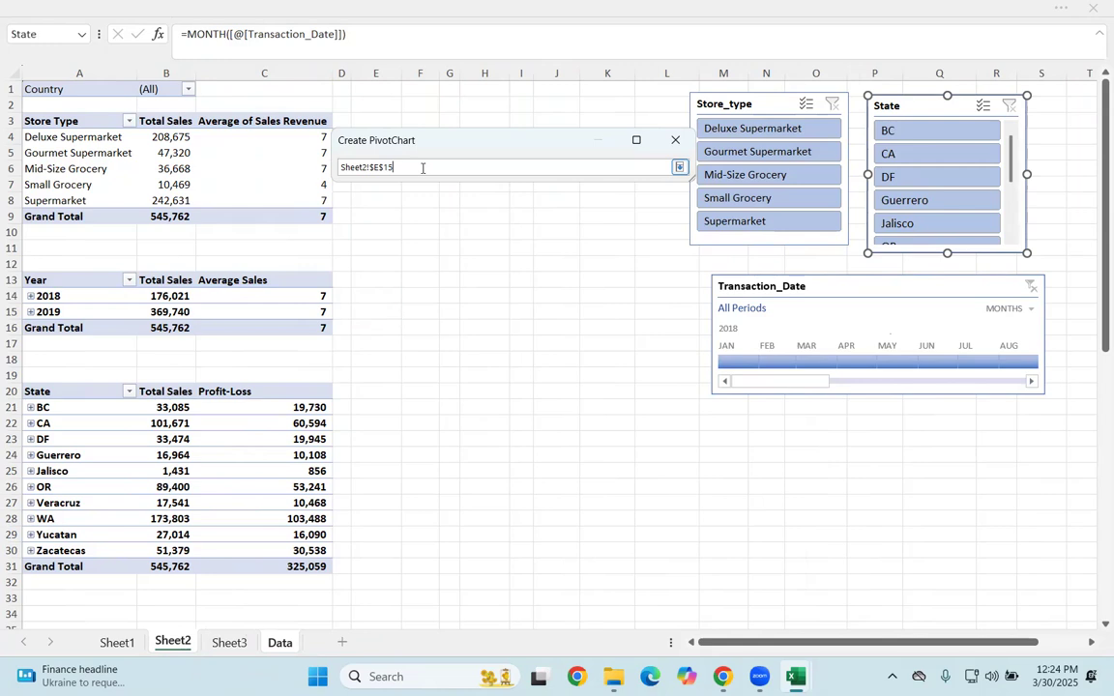
pyautogui.click(679, 166)
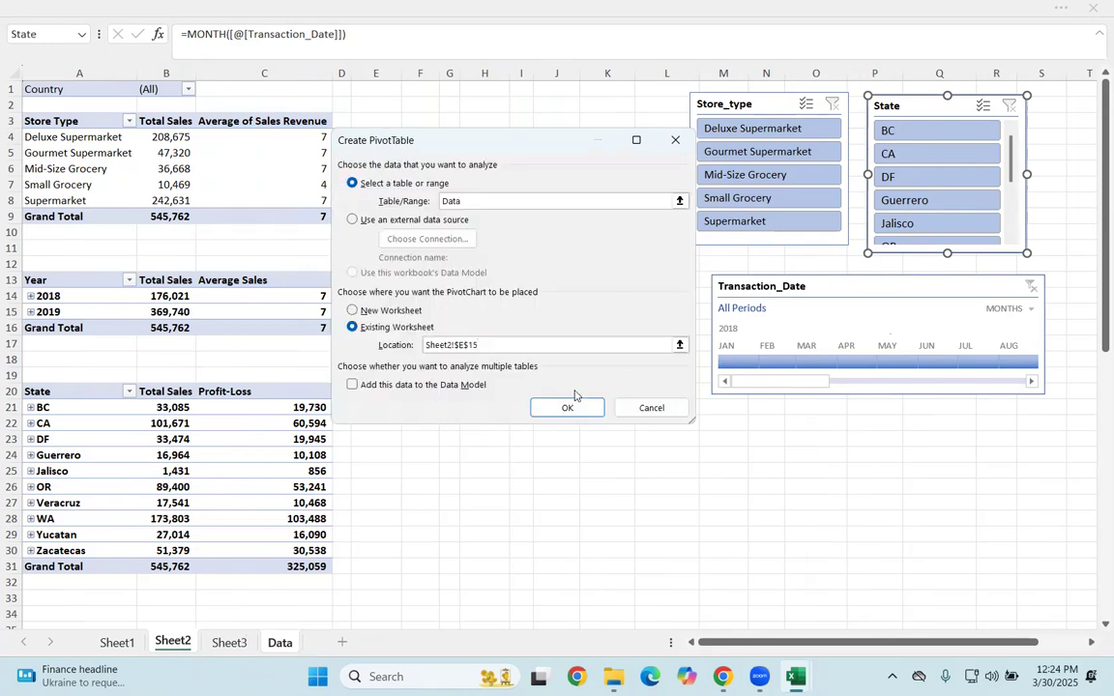
pyautogui.click(568, 405)
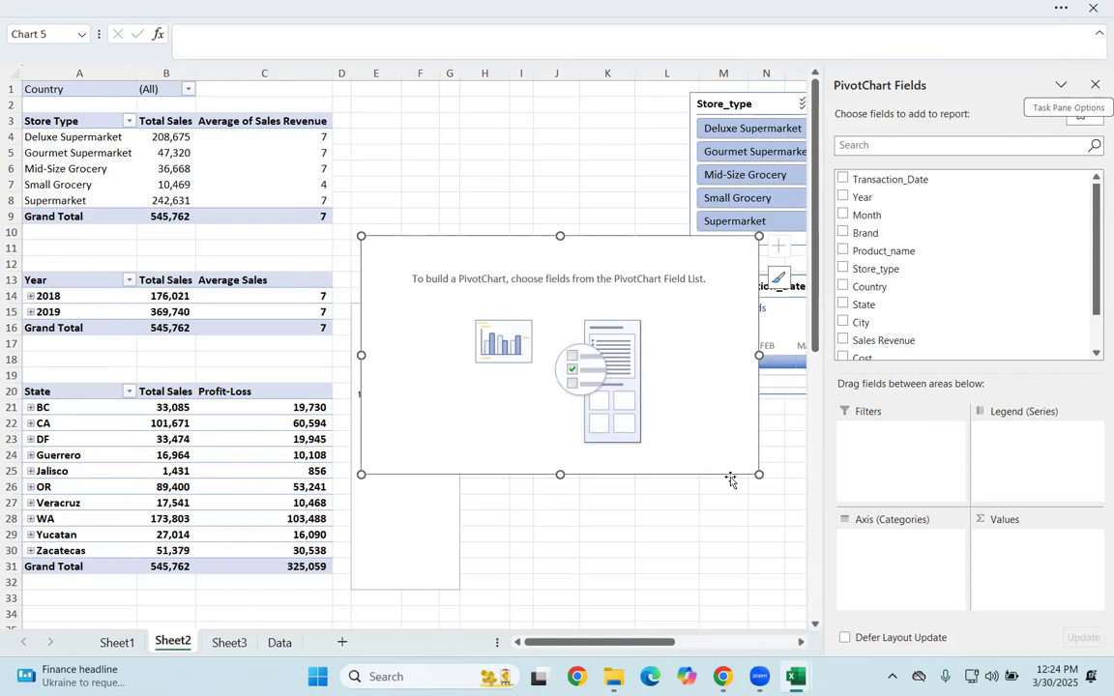
# Step: Shrink the blank PivotChart and move it up between the Store Type PivotTable and the Store_type slicer
pyautogui.moveTo(759, 476); pyautogui.dragTo(641, 464)
pyautogui.moveTo(506, 258); pyautogui.dragTo(526, 113)
pyautogui.moveTo(419, 503); pyautogui.dragTo(489, 389)
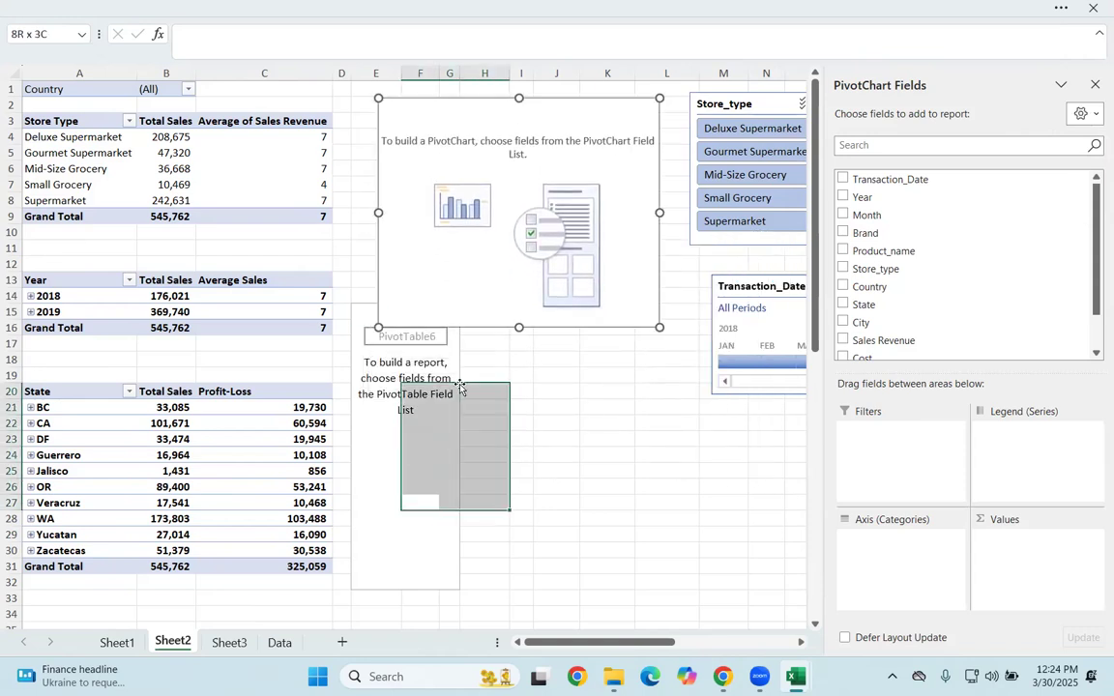
pyautogui.click(565, 175)
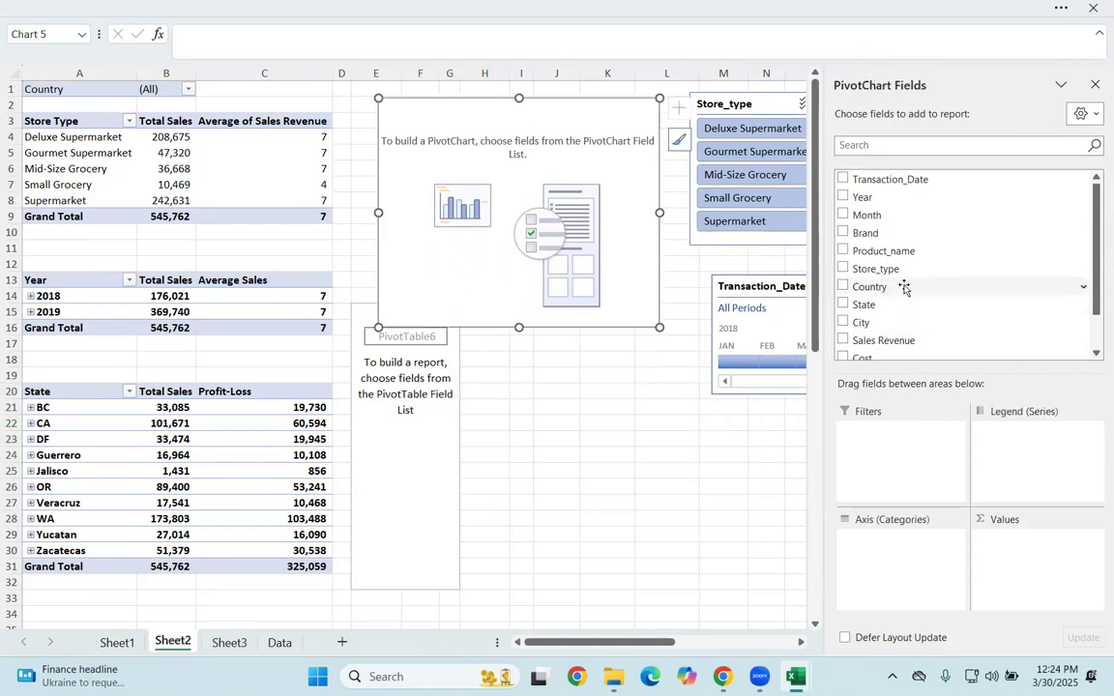
# Step: Chart the sum of Sales Revenue with Store_type as the axis categories
pyautogui.scroll(-2, 902, 286)
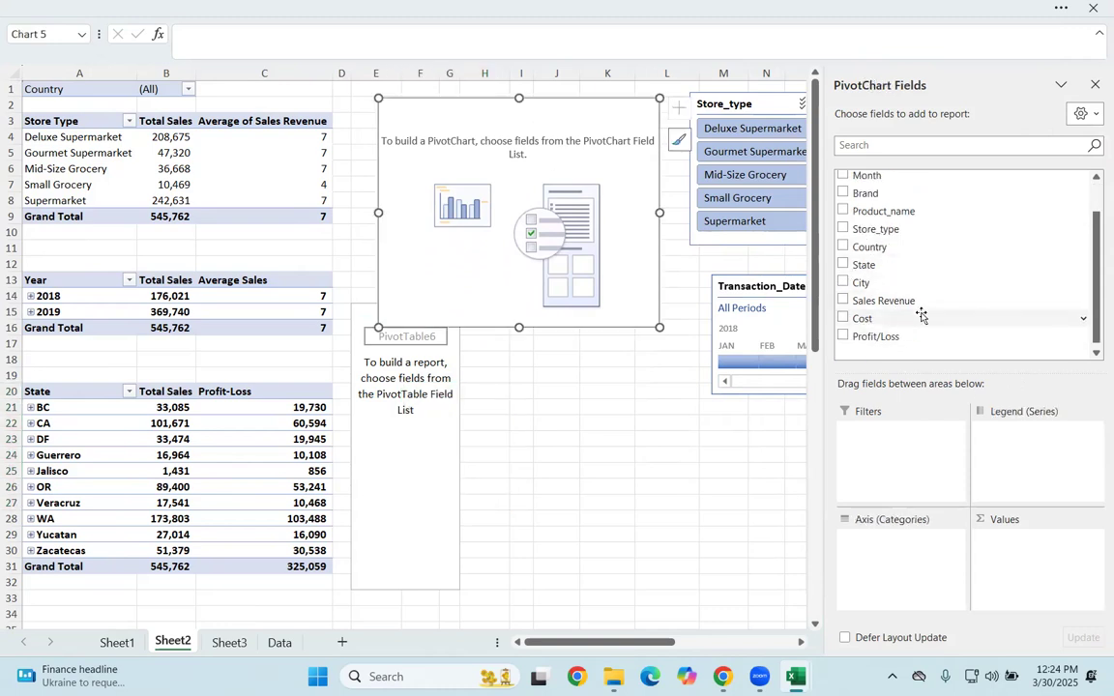
pyautogui.moveTo(890, 230); pyautogui.dragTo(940, 581)
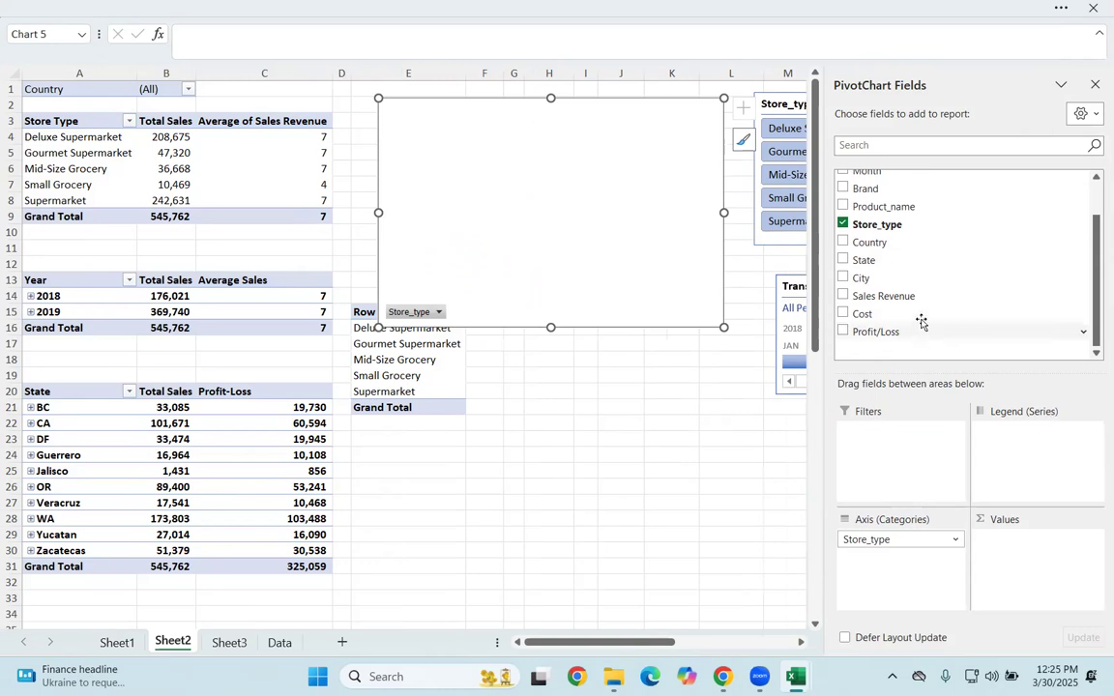
pyautogui.moveTo(885, 295); pyautogui.dragTo(1035, 565)
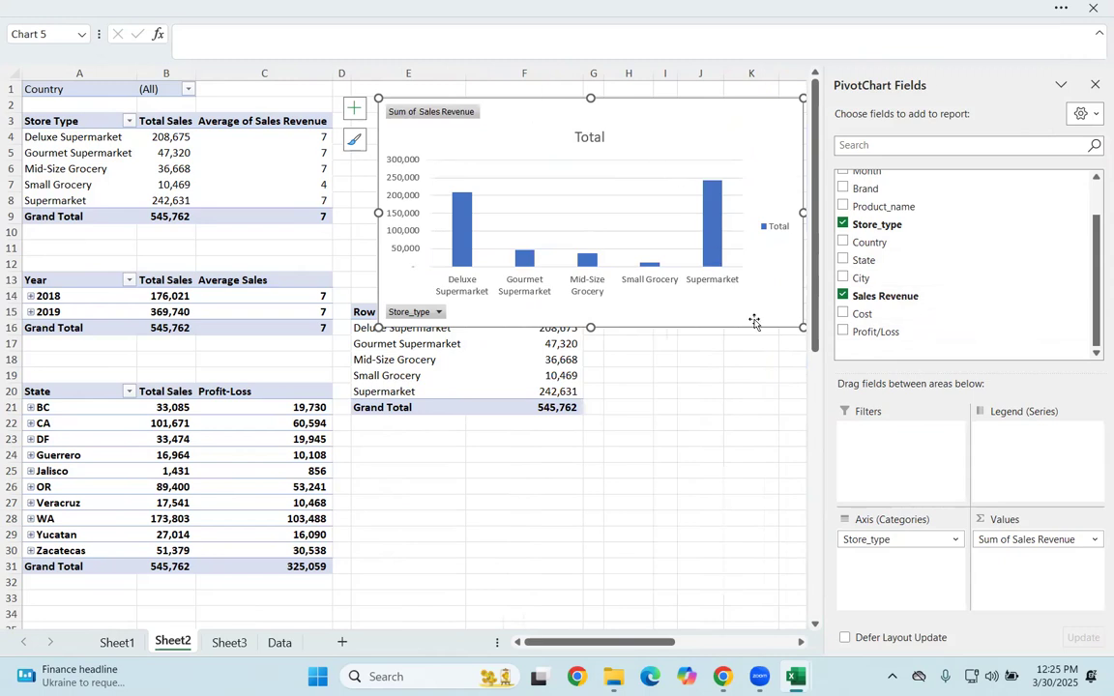
# Step: Move and resize the PivotChart so it completely covers its own PivotTable beside the Year and State PivotTables
pyautogui.moveTo(803, 327); pyautogui.dragTo(719, 312)
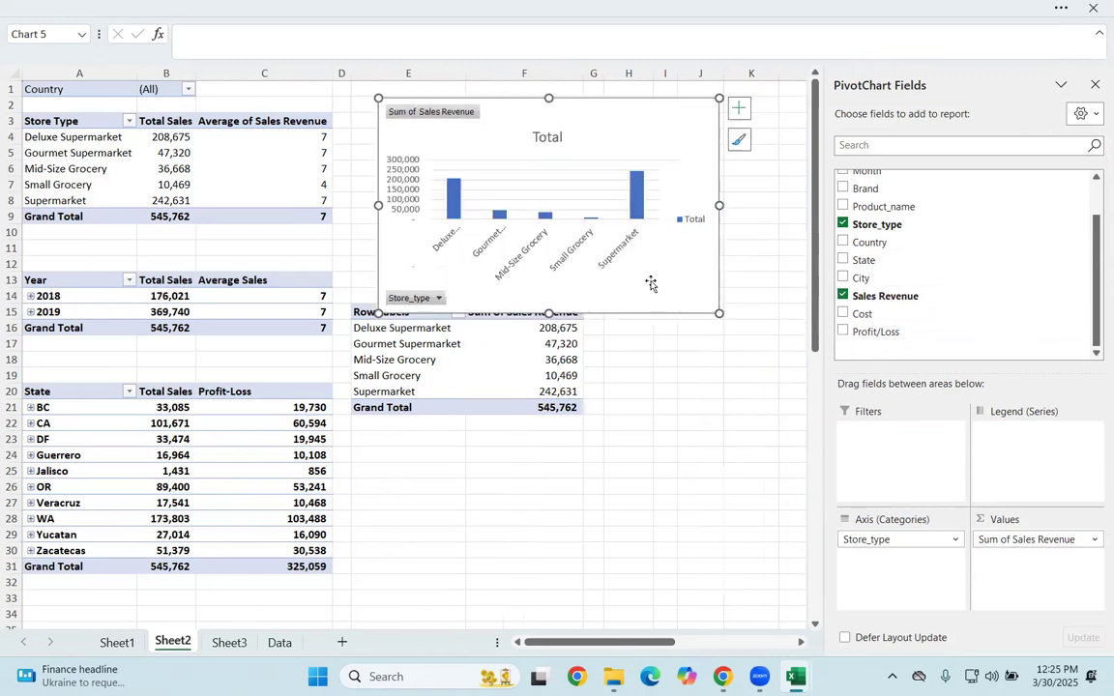
pyautogui.moveTo(594, 112); pyautogui.dragTo(553, 253)
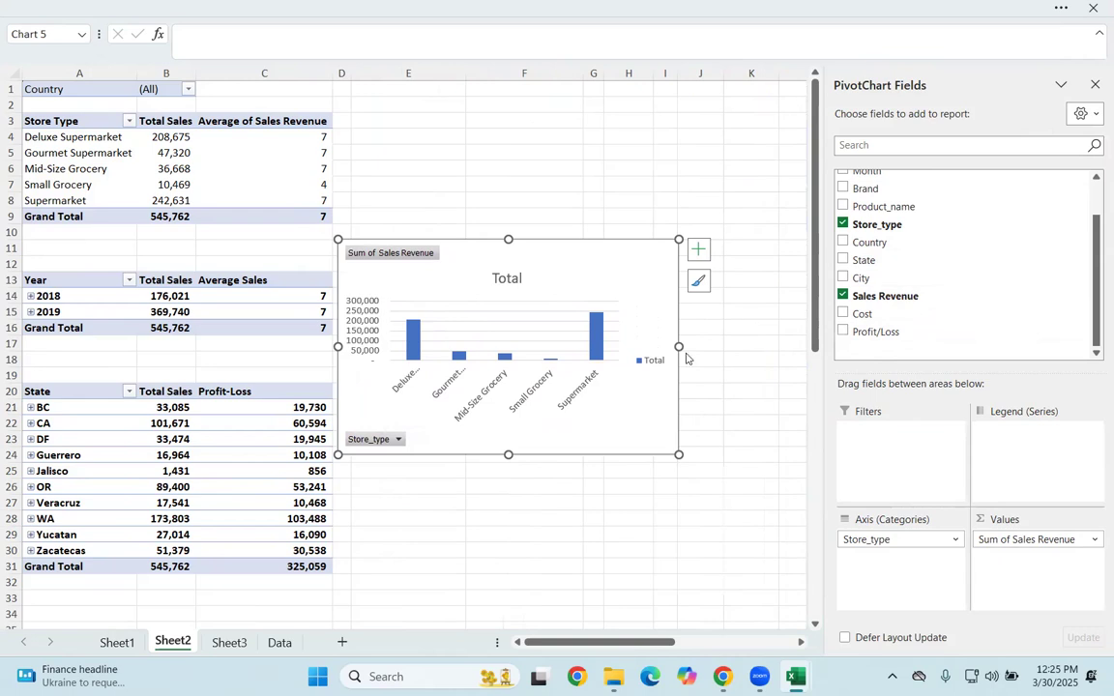
pyautogui.moveTo(679, 346); pyautogui.dragTo(790, 346)
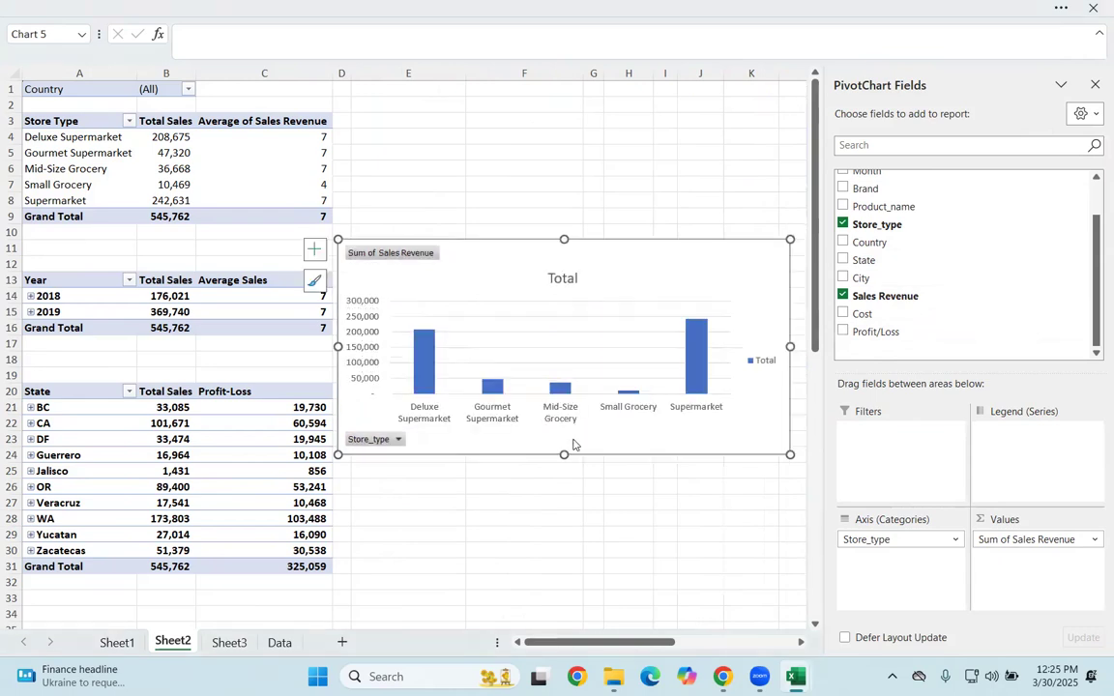
pyautogui.moveTo(563, 453); pyautogui.dragTo(563, 421)
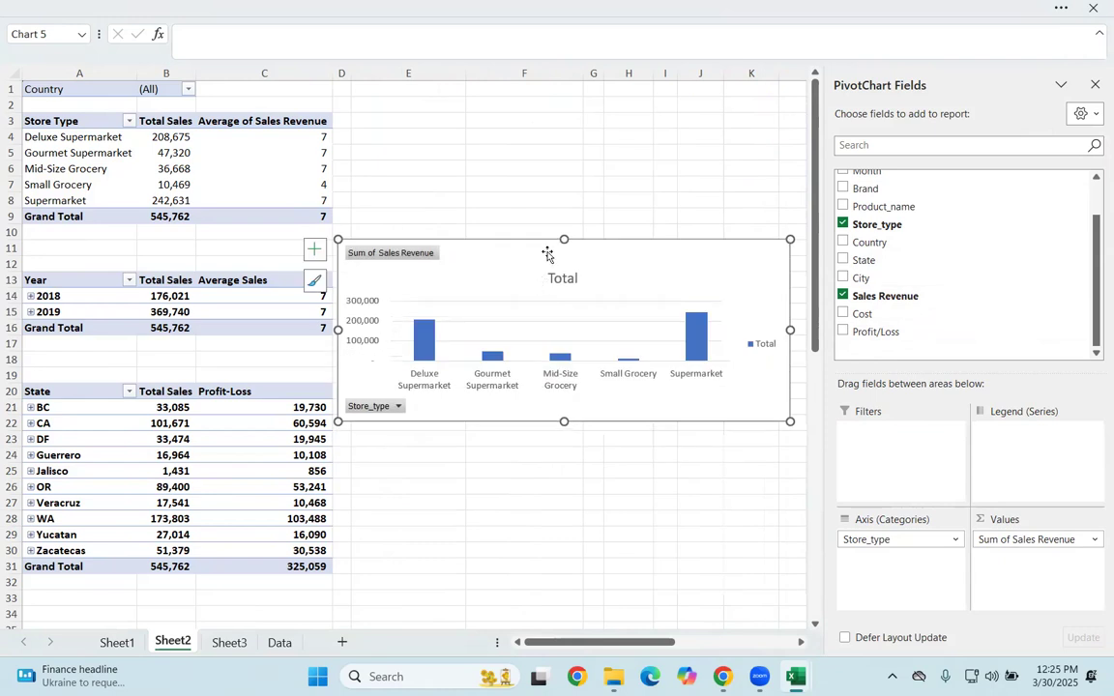
pyautogui.moveTo(563, 239); pyautogui.dragTo(564, 169)
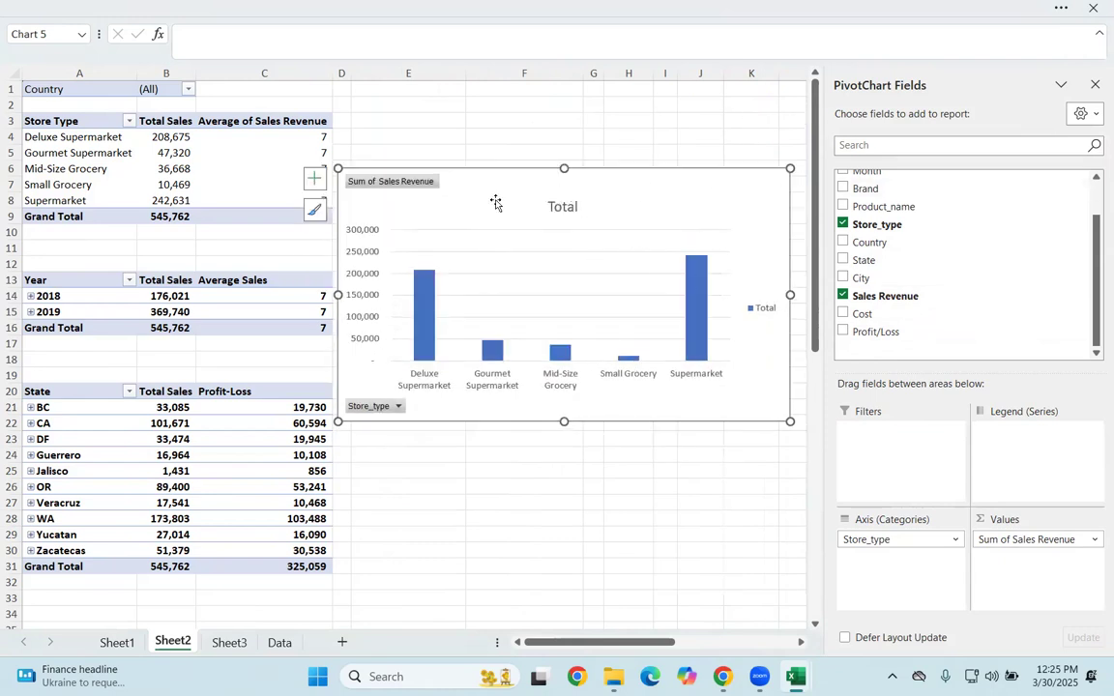
# Step: Add data labels and a linear trendline to the PivotChart
pyautogui.click(314, 178)
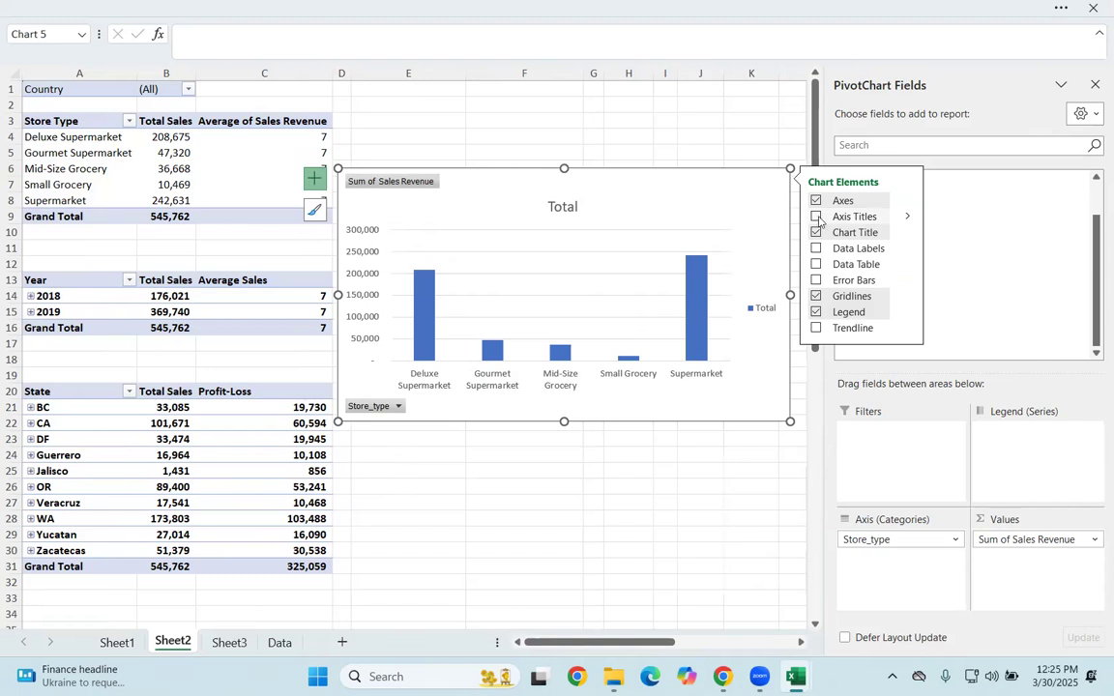
pyautogui.click(815, 249)
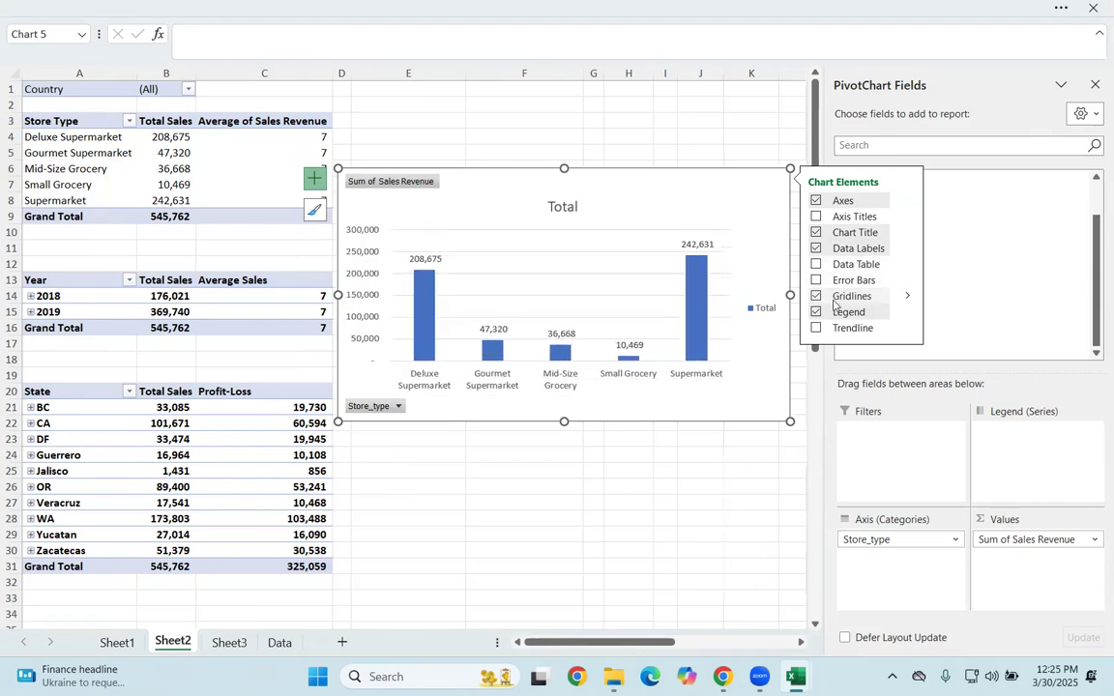
pyautogui.click(905, 328)
pyautogui.click(943, 335)
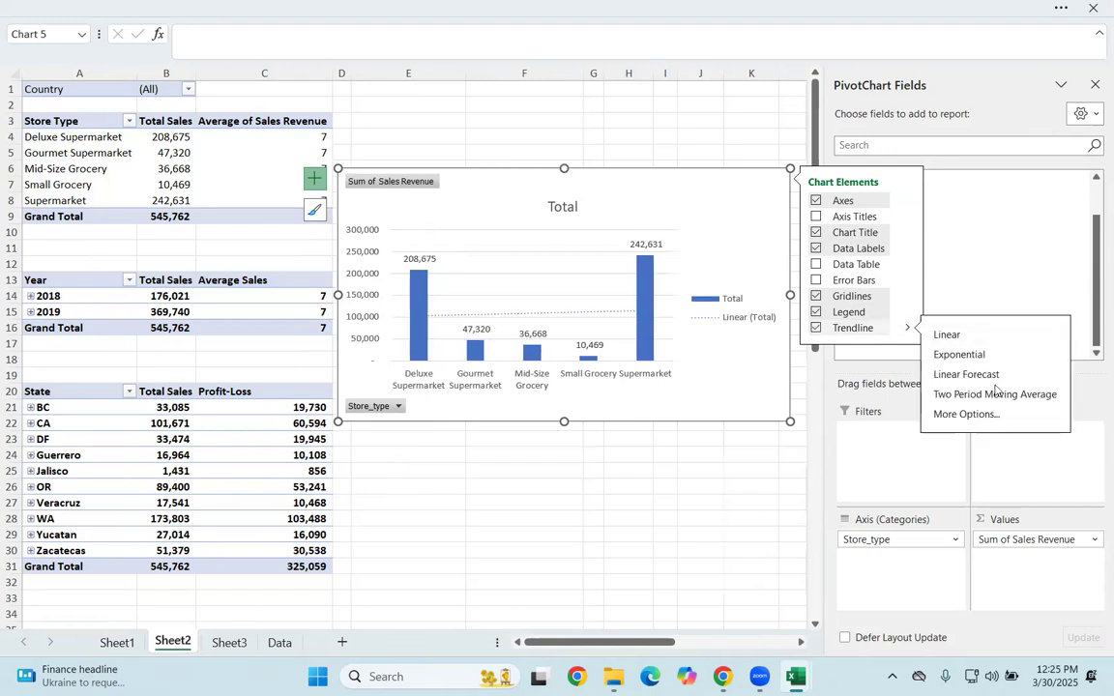
pyautogui.click(783, 484)
pyautogui.click(791, 297)
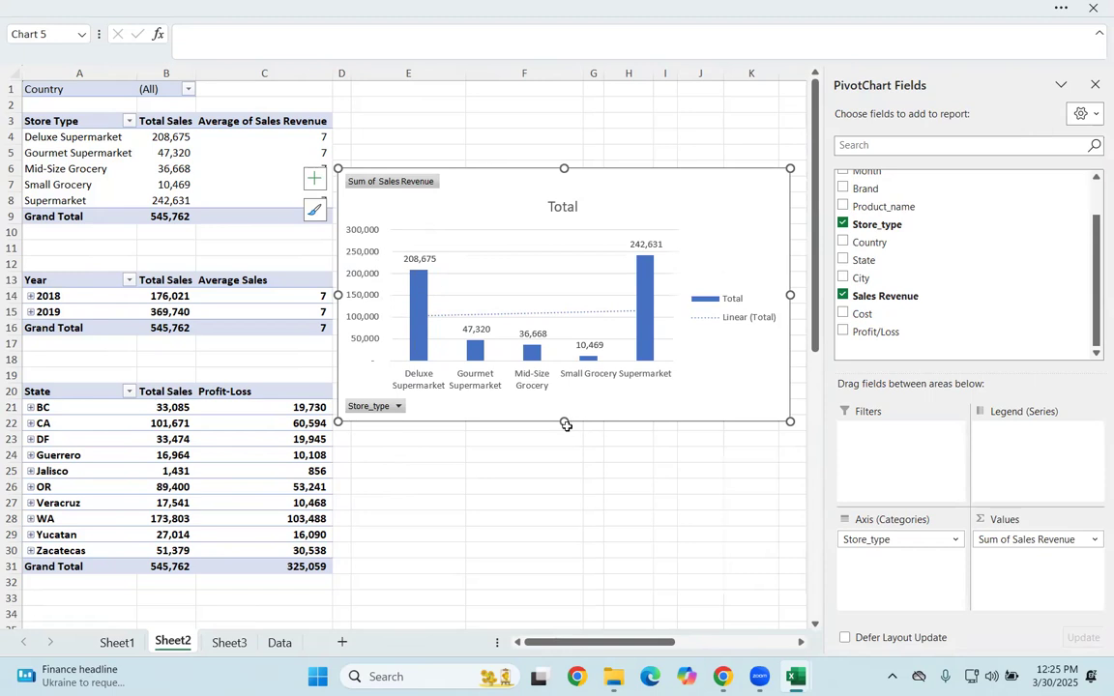
# Step: Make the PivotChart slightly taller and align its edge with the end of column C
pyautogui.moveTo(566, 429); pyautogui.dragTo(566, 461)
pyautogui.moveTo(567, 205); pyautogui.dragTo(605, 94)
pyautogui.moveTo(658, 204); pyautogui.dragTo(542, 200)
# Step: Give the chart area a solid orange fill from the theme colors, trying a gradient fill along the way
pyautogui.rightClick(639, 196)
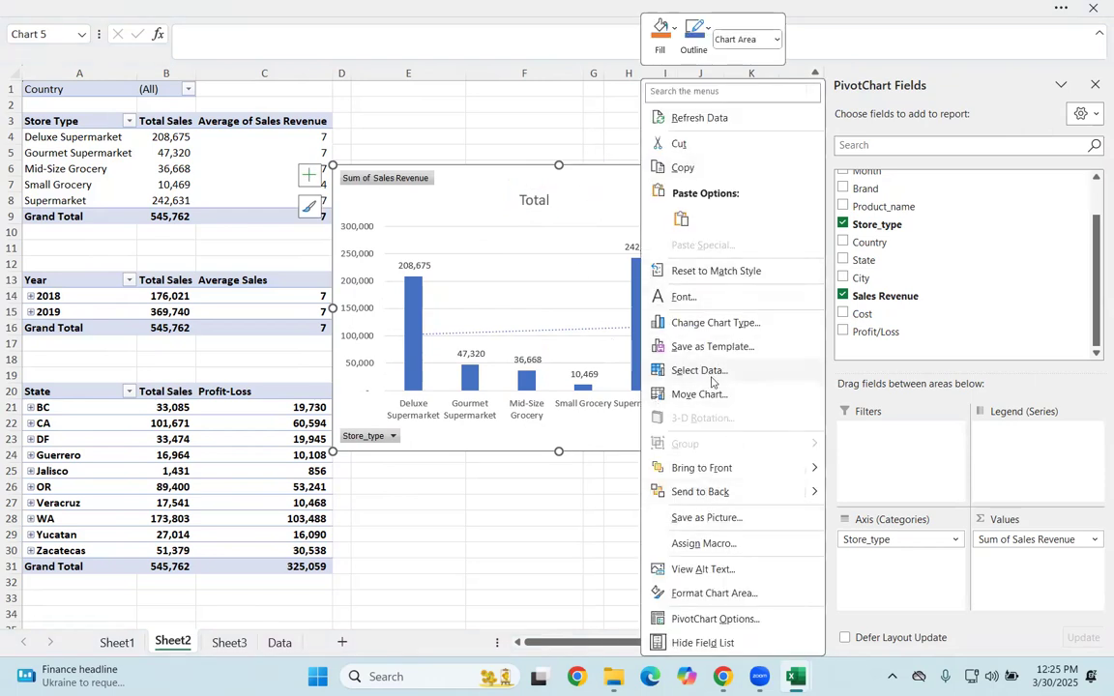
pyautogui.click(705, 594)
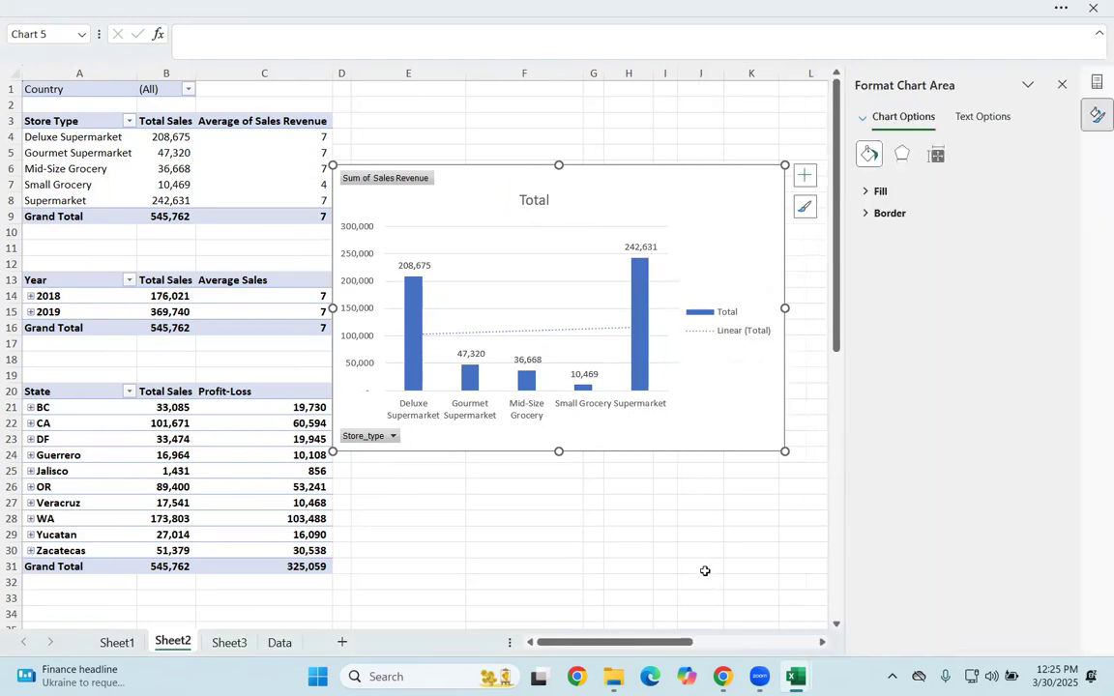
pyautogui.click(879, 192)
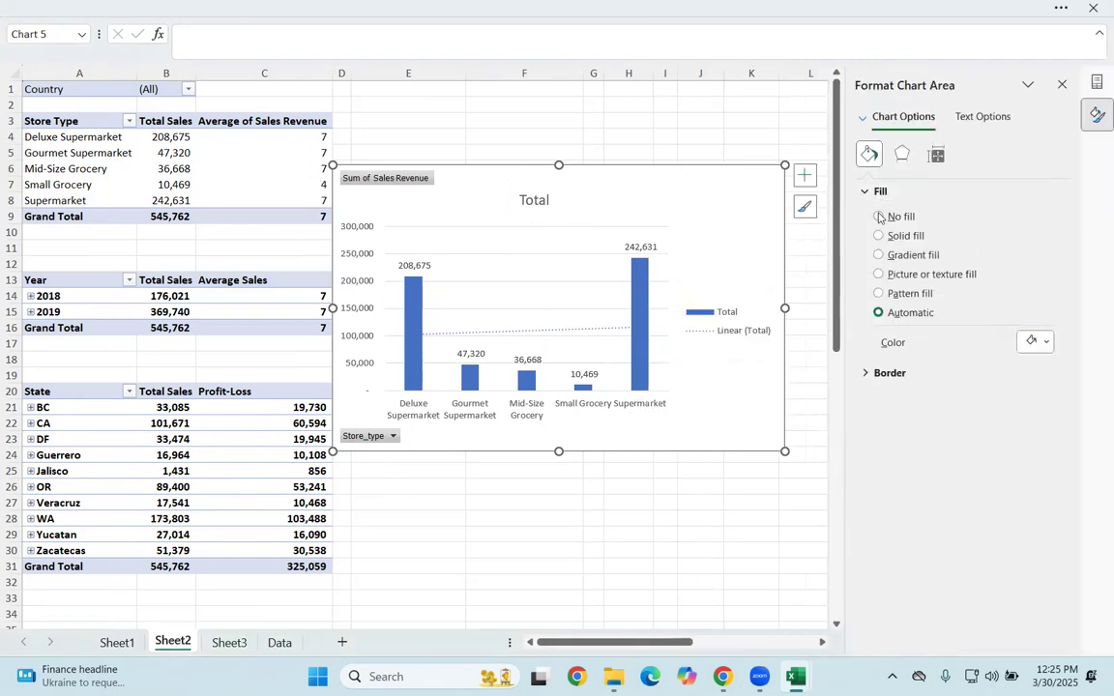
pyautogui.click(878, 237)
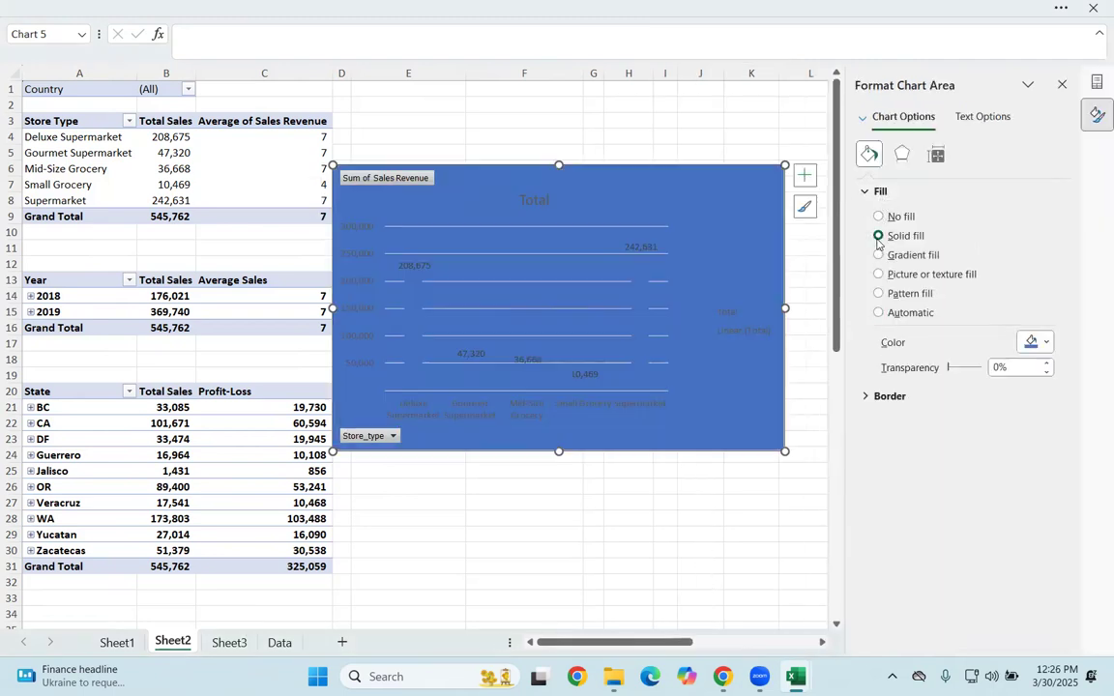
pyautogui.click(879, 255)
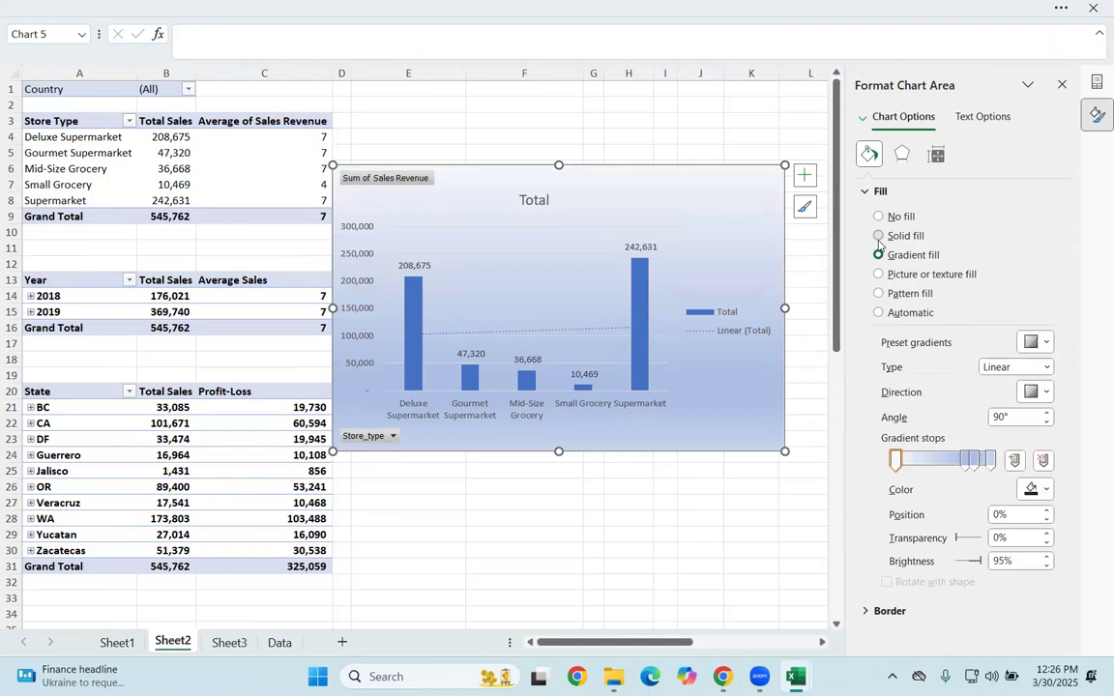
pyautogui.click(878, 235)
pyautogui.click(1046, 342)
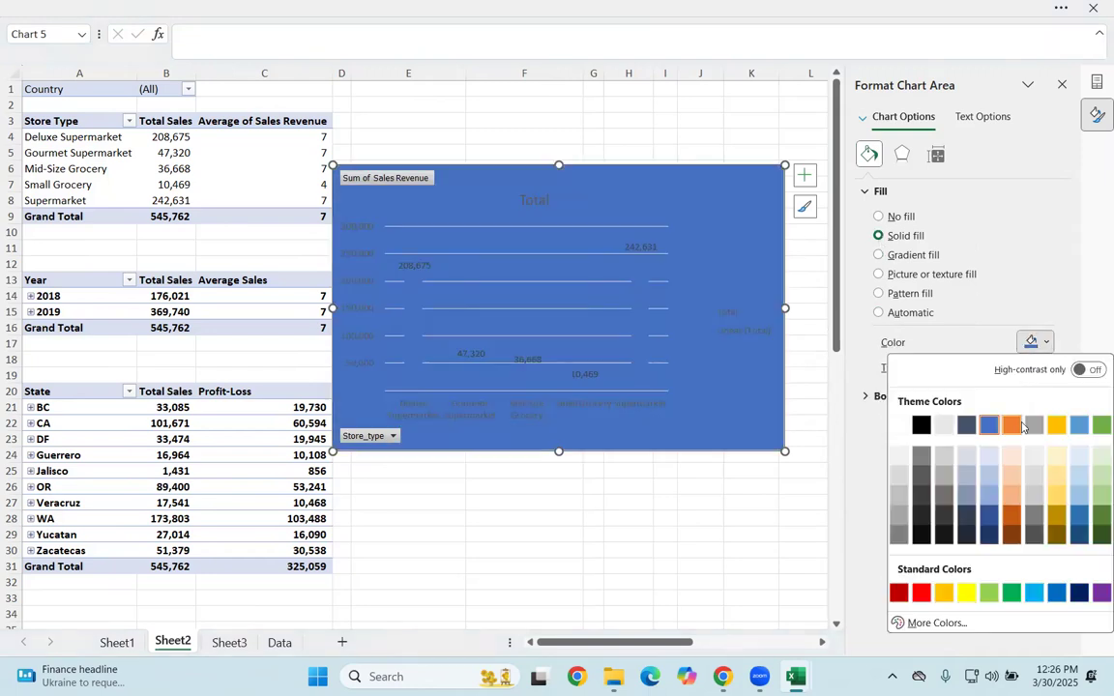
pyautogui.click(1012, 425)
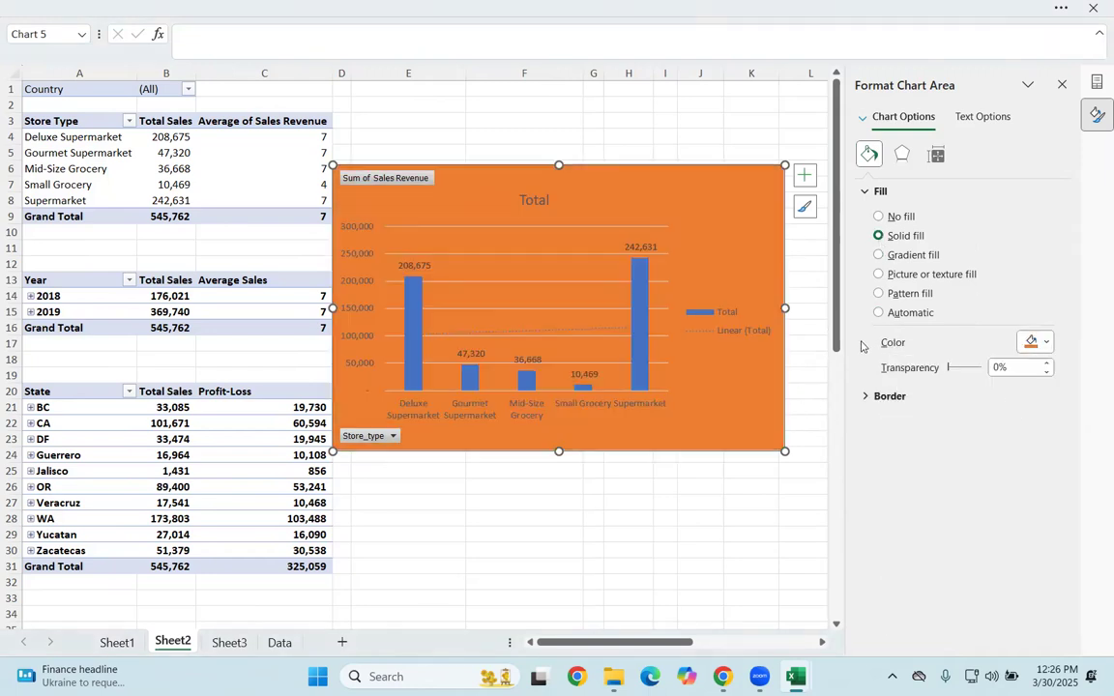
# Step: Review the chart area's border, shadow, size, properties and text fill and outline formatting options
pyautogui.click(870, 396)
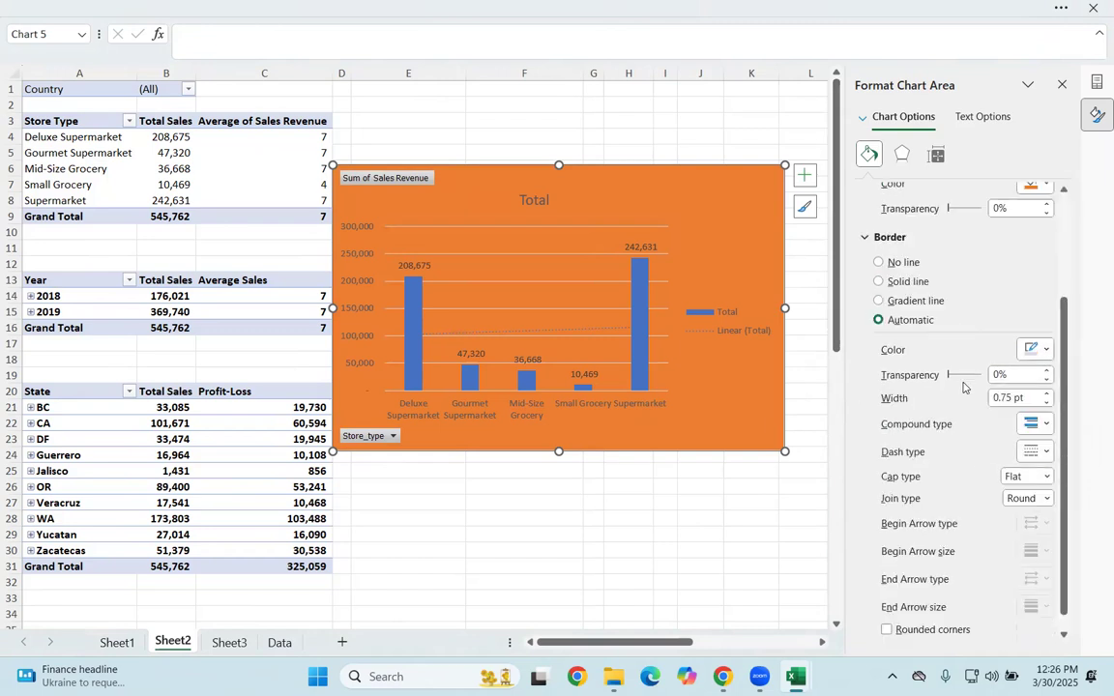
pyautogui.click(902, 154)
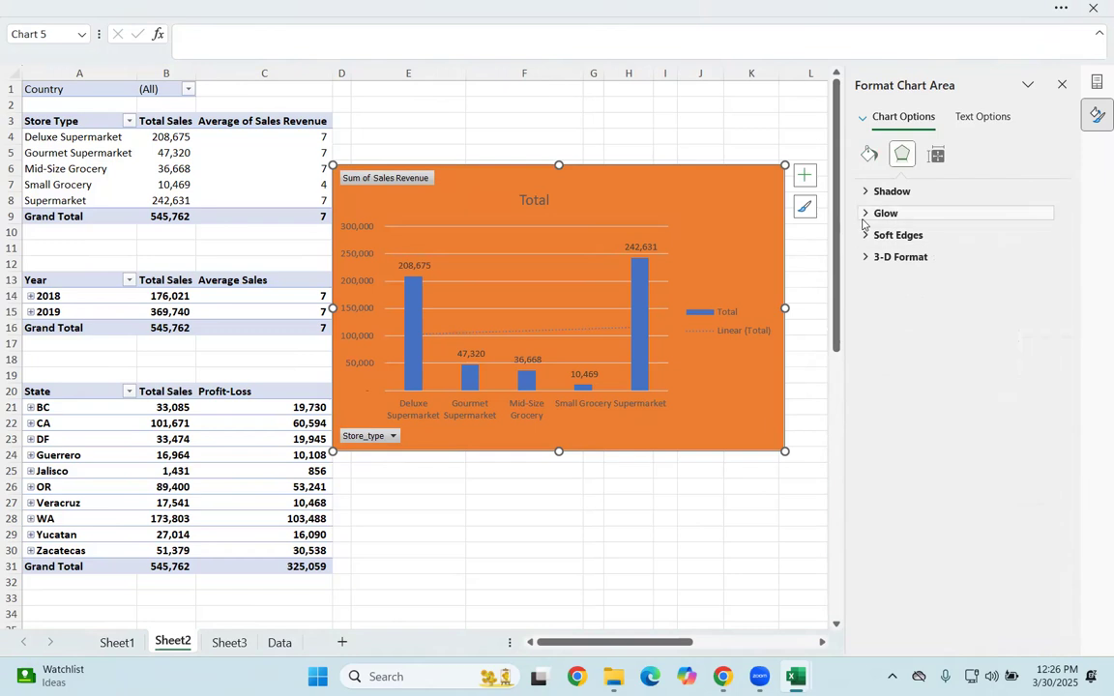
pyautogui.click(868, 191)
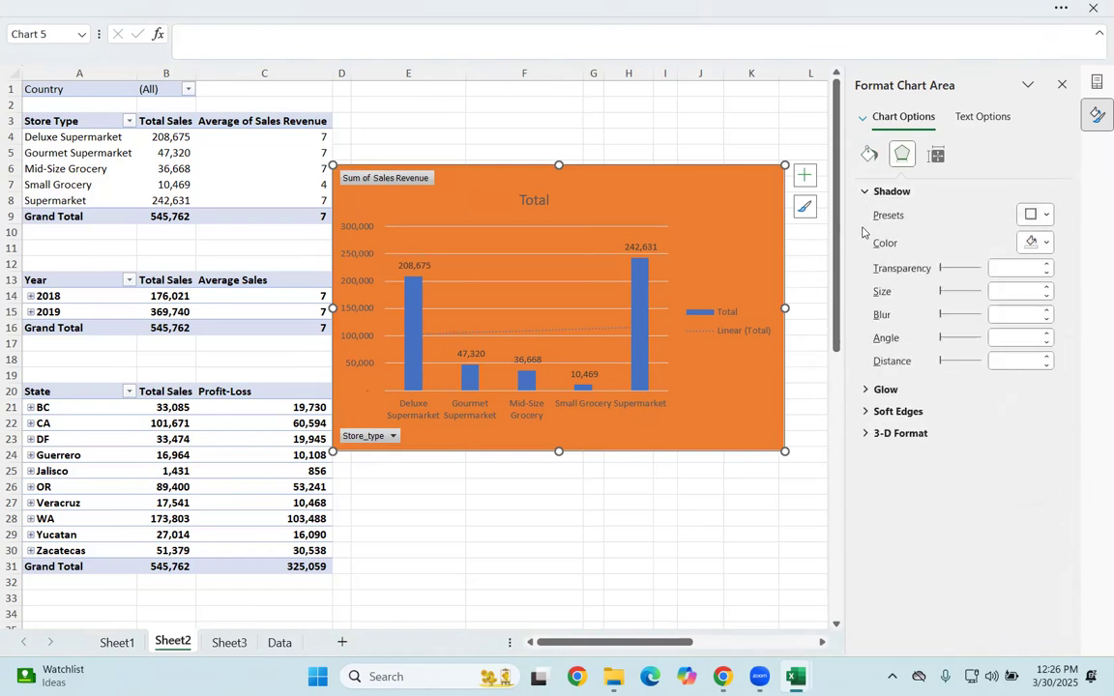
pyautogui.click(866, 195)
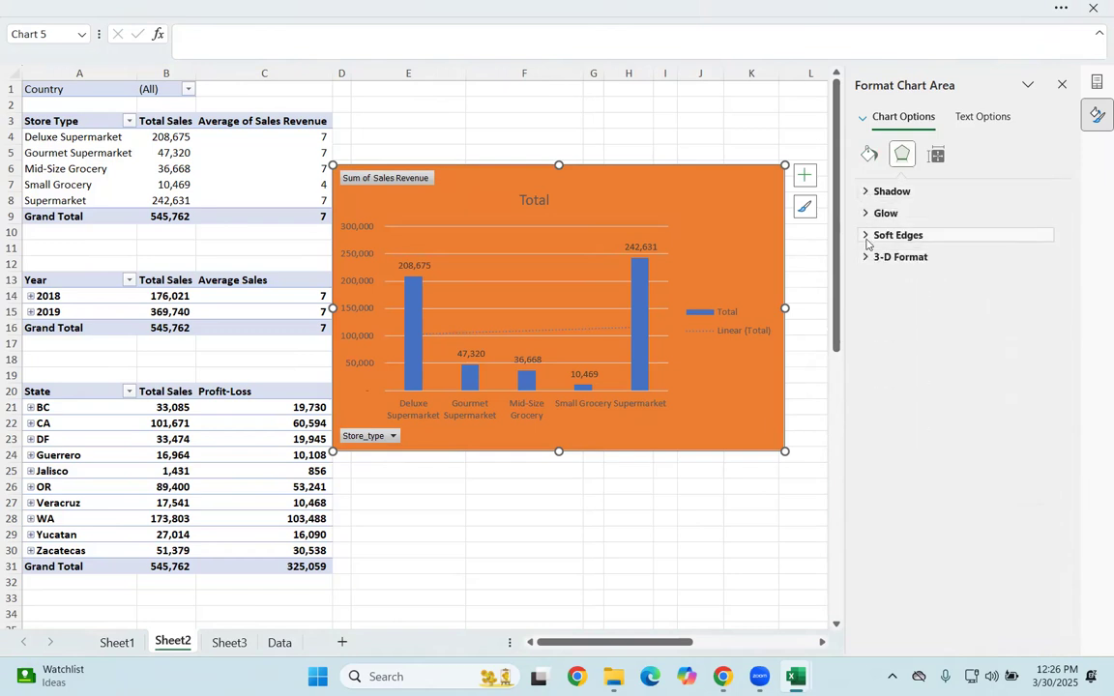
pyautogui.click(935, 156)
pyautogui.click(880, 191)
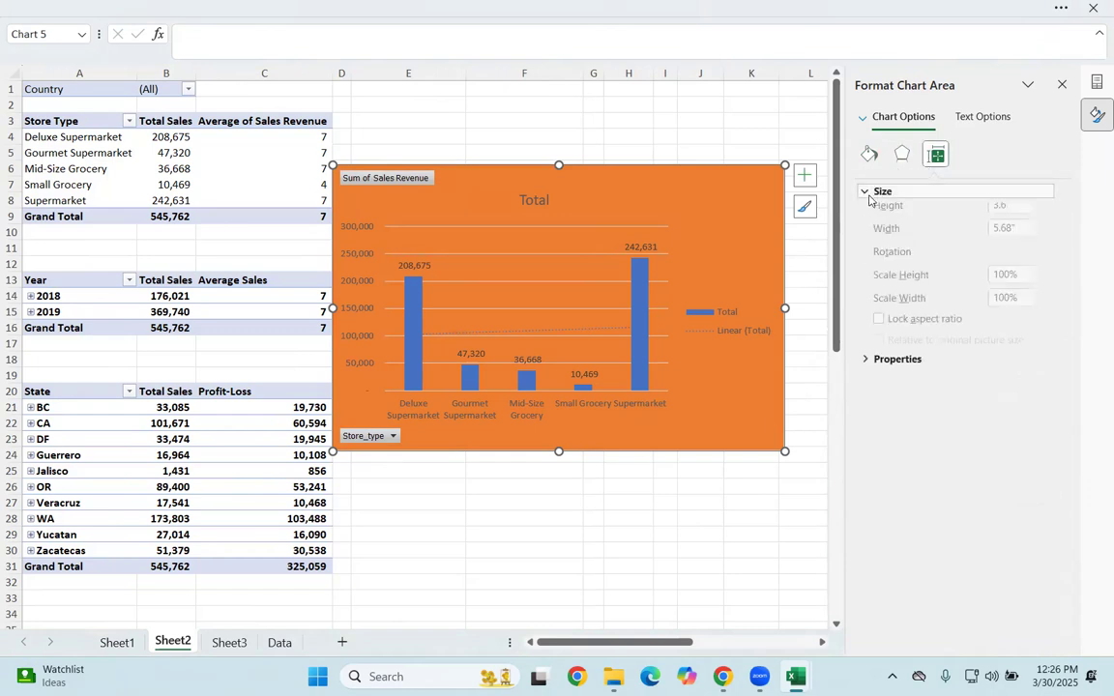
pyautogui.click(876, 376)
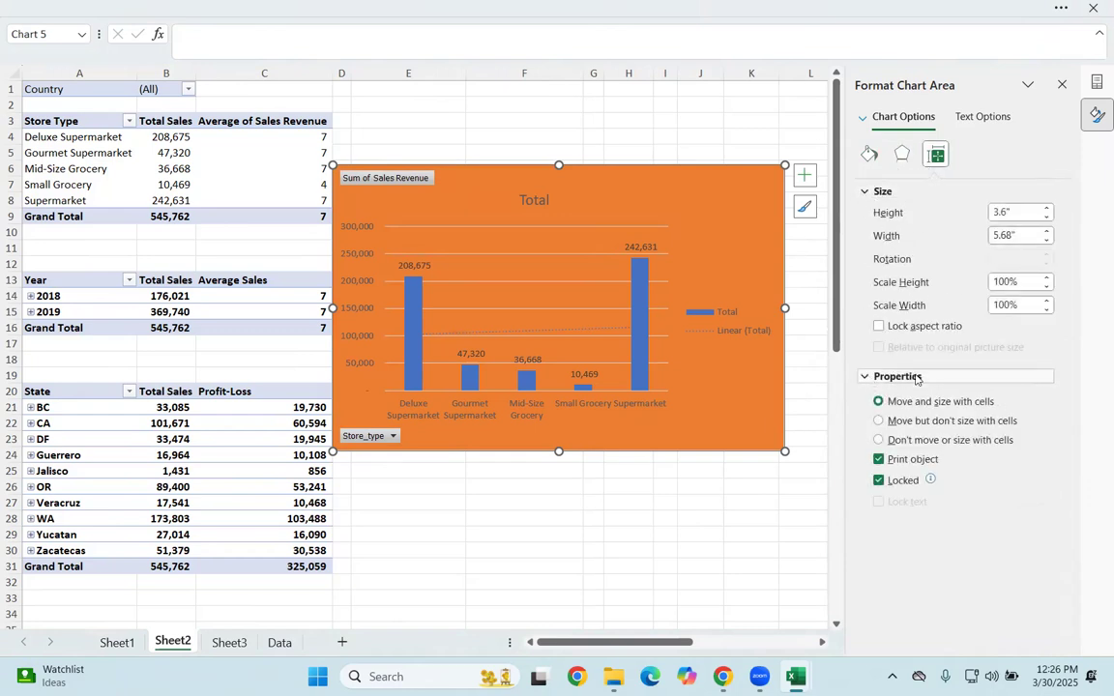
pyautogui.click(991, 117)
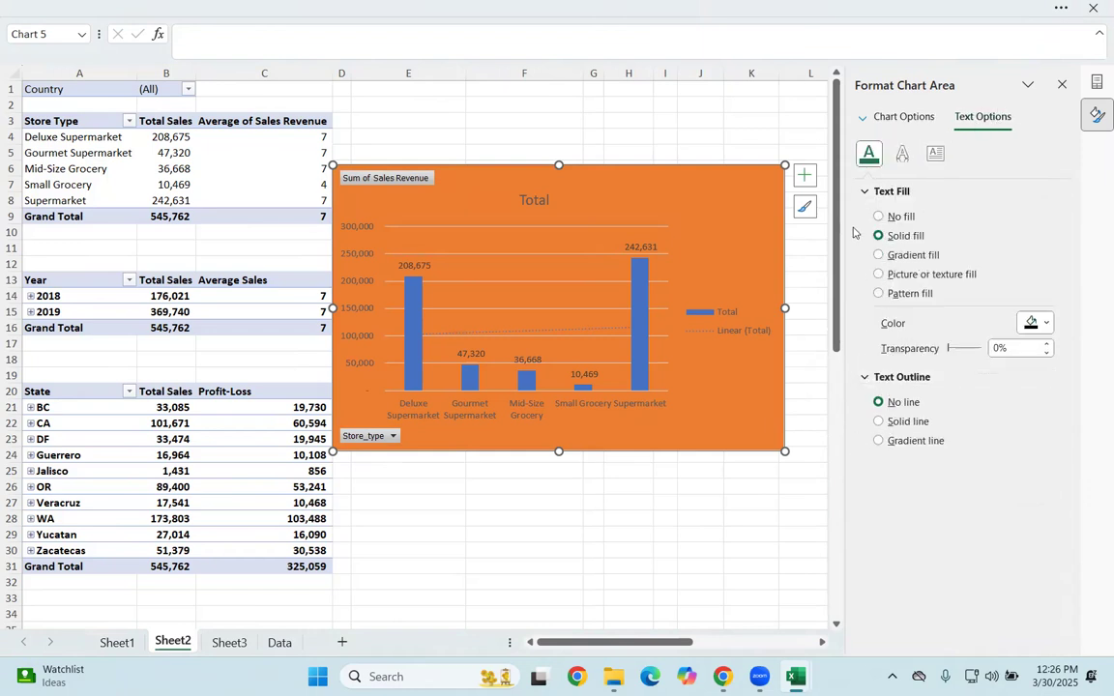
pyautogui.click(866, 193)
pyautogui.click(866, 213)
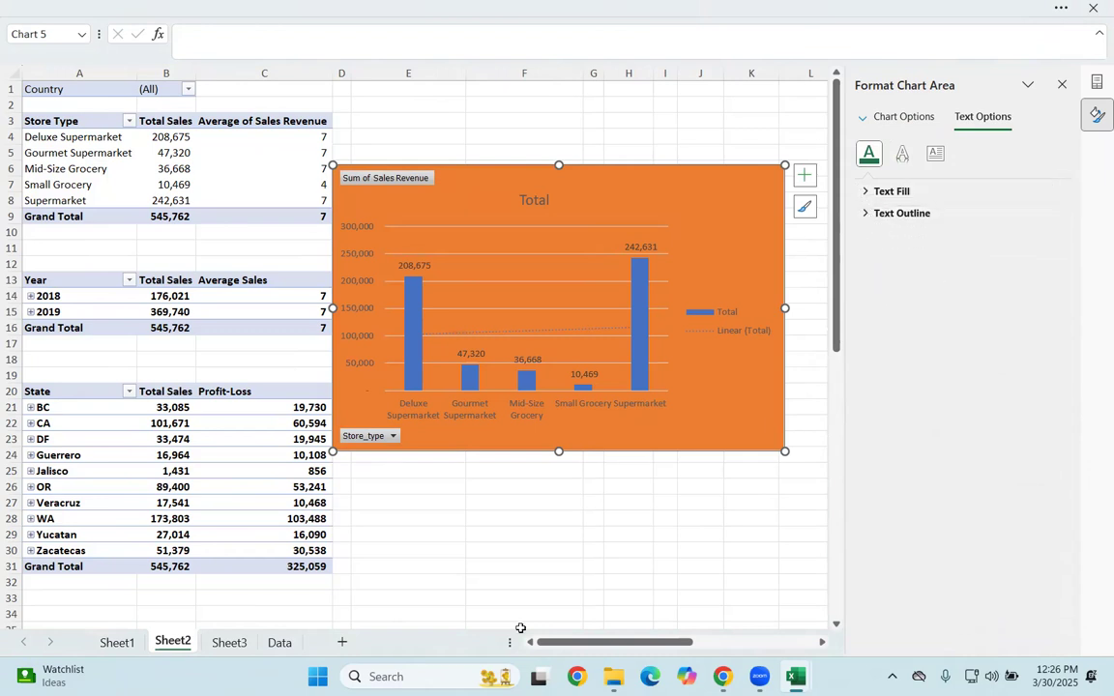
# Step: Open the font settings for the PivotChart's vertical axis labels and set a single-line underline
pyautogui.click(519, 626)
pyautogui.rightClick(547, 205)
pyautogui.press('Escape')
pyautogui.click(371, 226)
pyautogui.rightClick(369, 223)
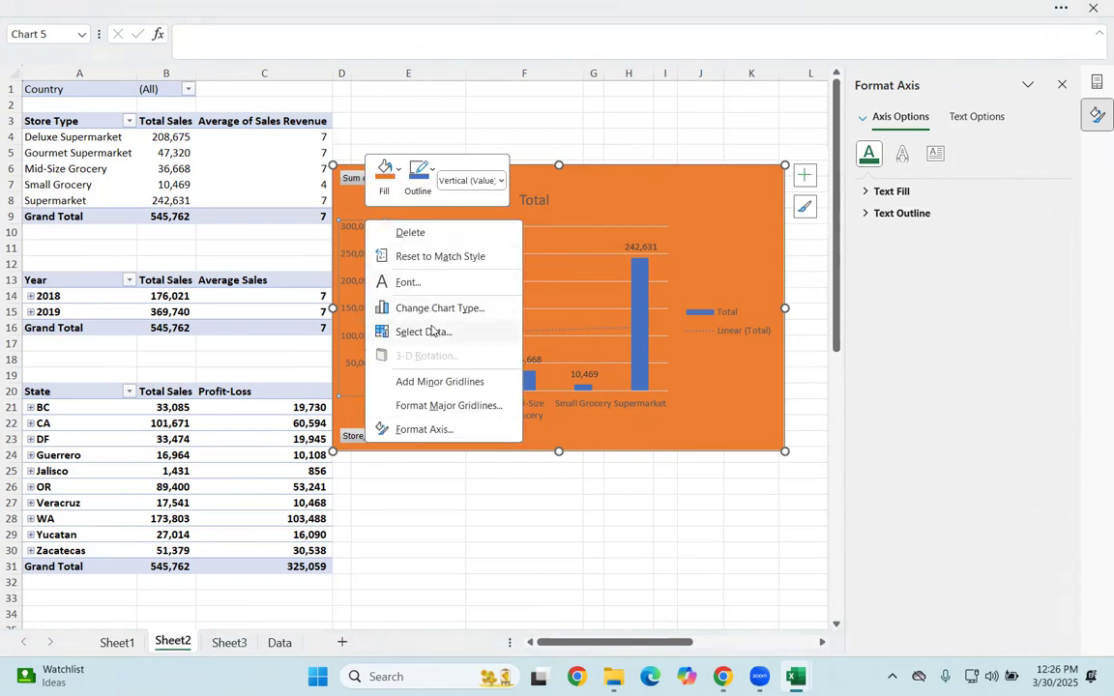
pyautogui.click(408, 282)
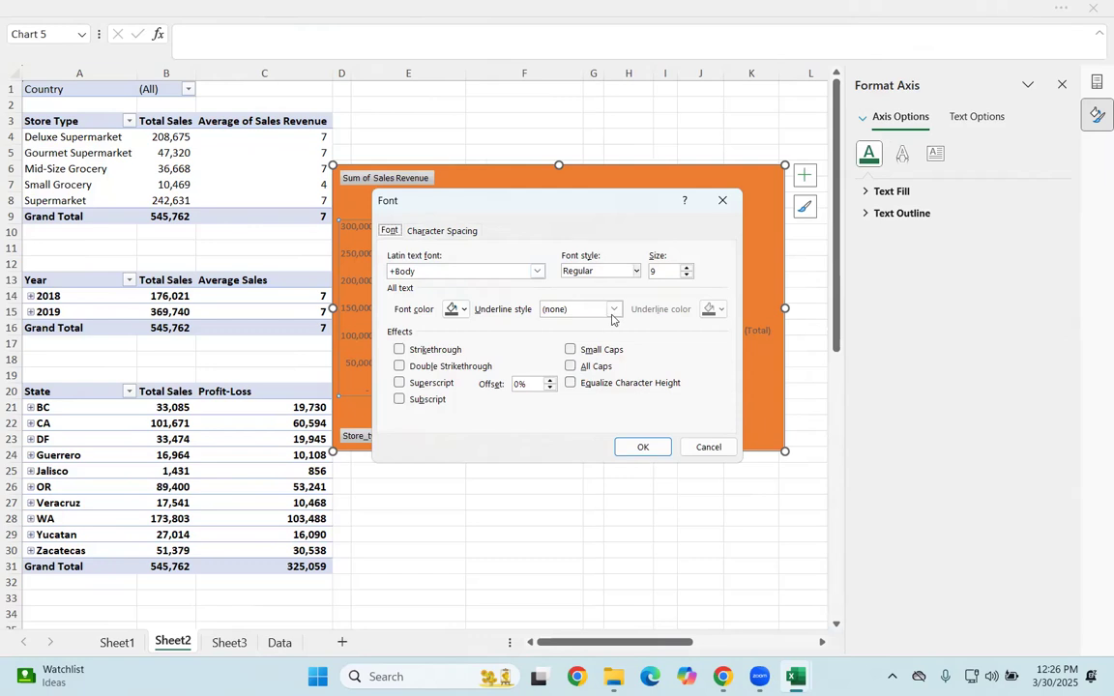
pyautogui.click(584, 309)
pyautogui.click(568, 350)
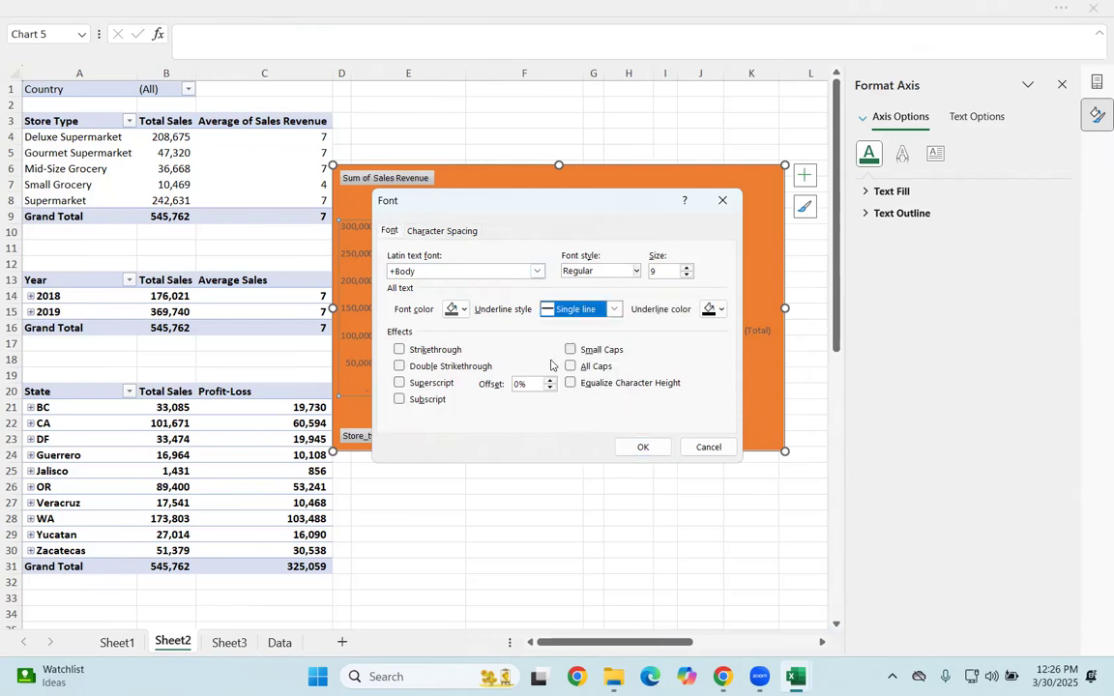
# Step: Make the vertical axis labels bold at size 9.2 with the automatic underline color, and apply the font settings
pyautogui.click(624, 272)
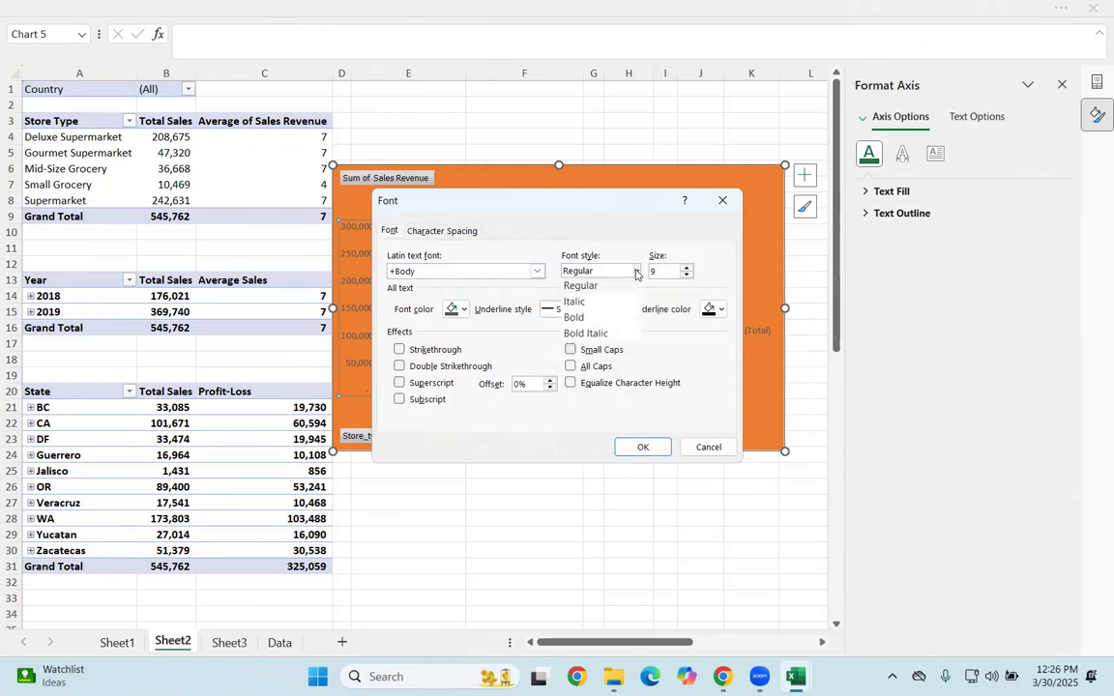
pyautogui.click(580, 317)
pyautogui.click(685, 269)
pyautogui.click(685, 269)
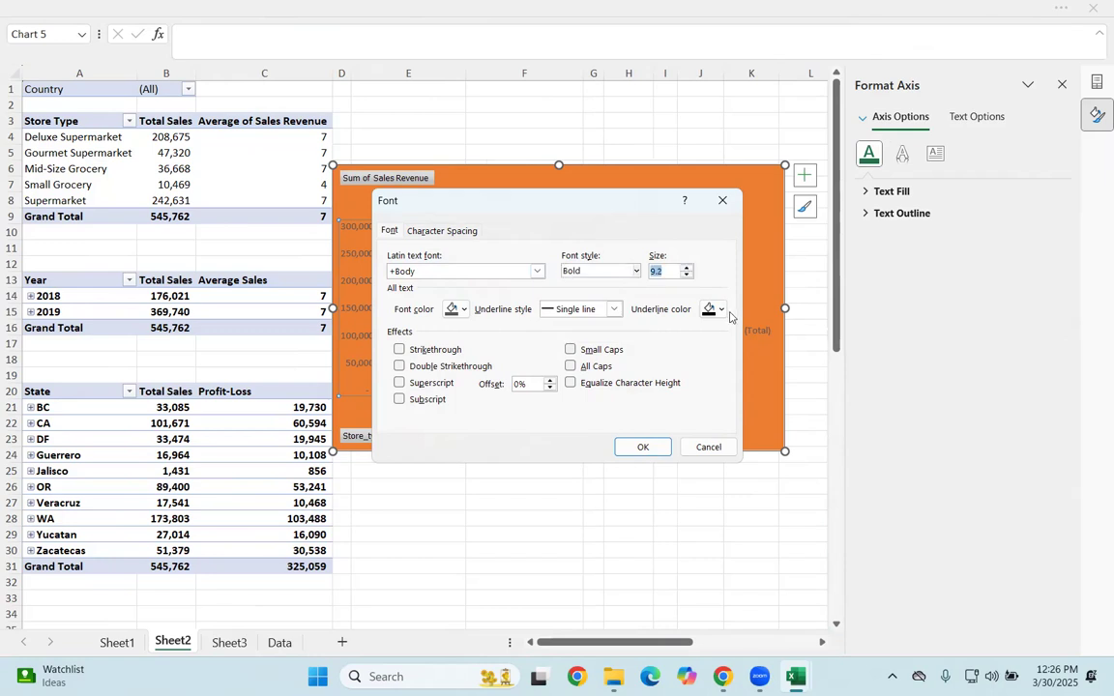
pyautogui.click(720, 309)
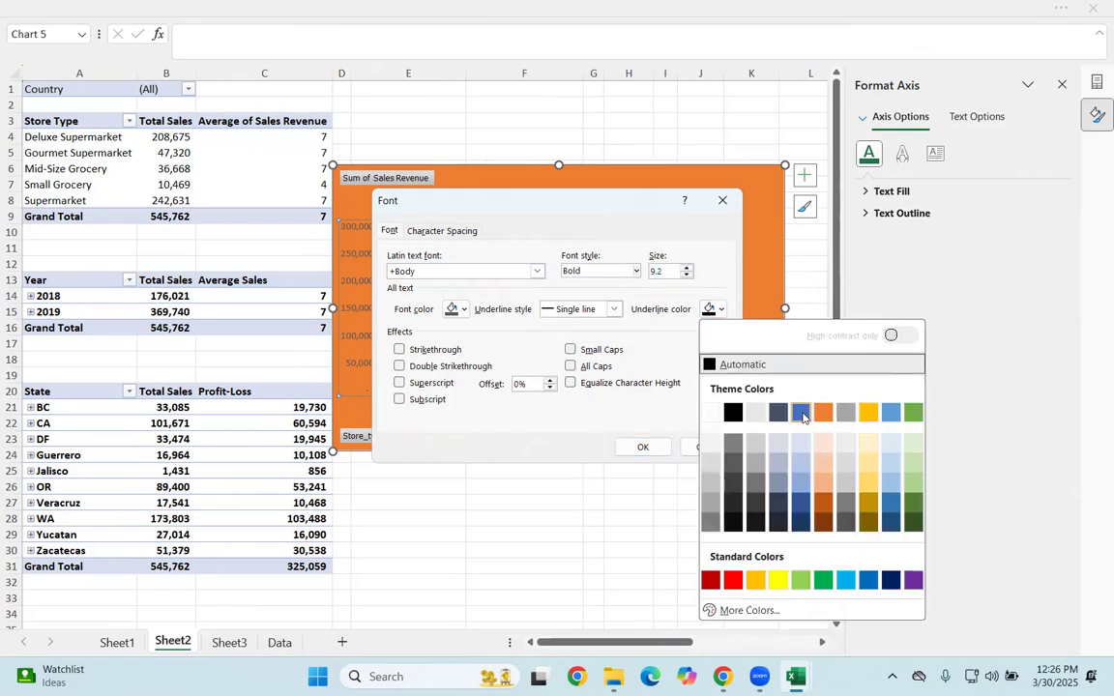
pyautogui.click(725, 371)
pyautogui.click(644, 447)
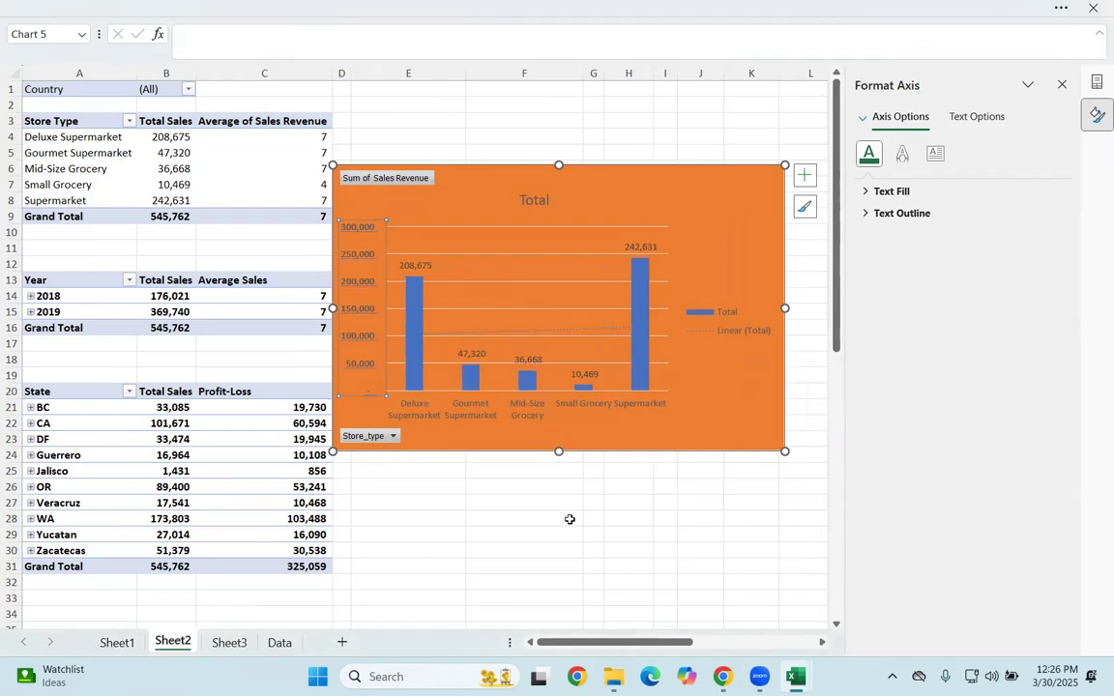
pyautogui.click(569, 519)
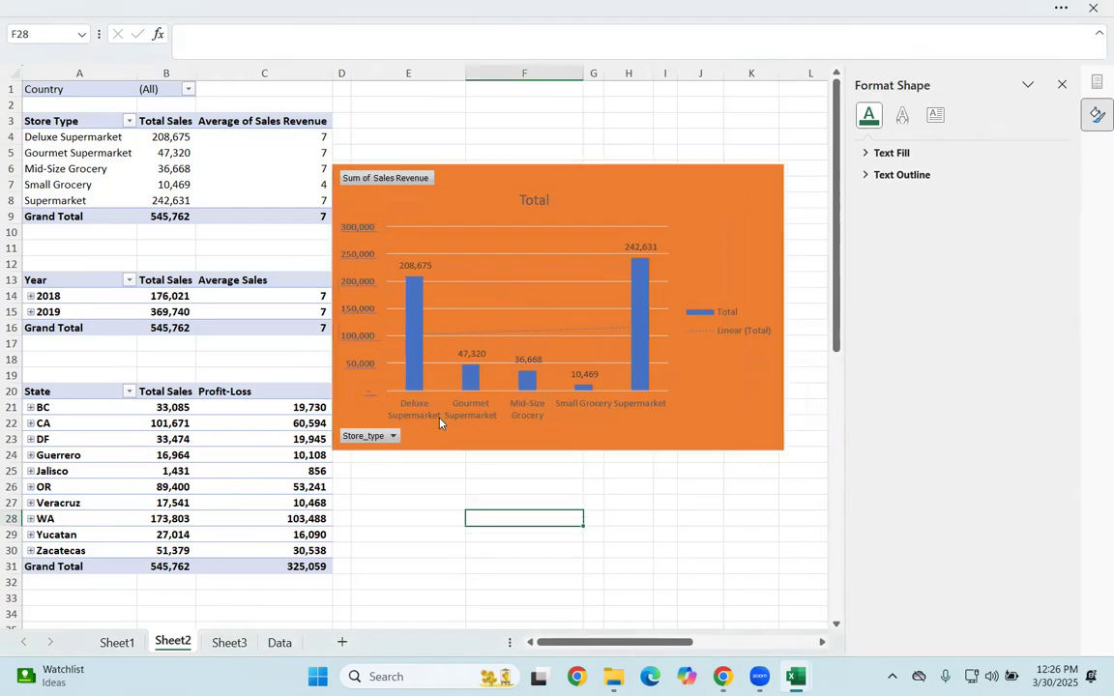
# Step: Review the horizontal axis's formatting options, including its label settings and number format code
pyautogui.click(534, 414)
pyautogui.rightClick(534, 414)
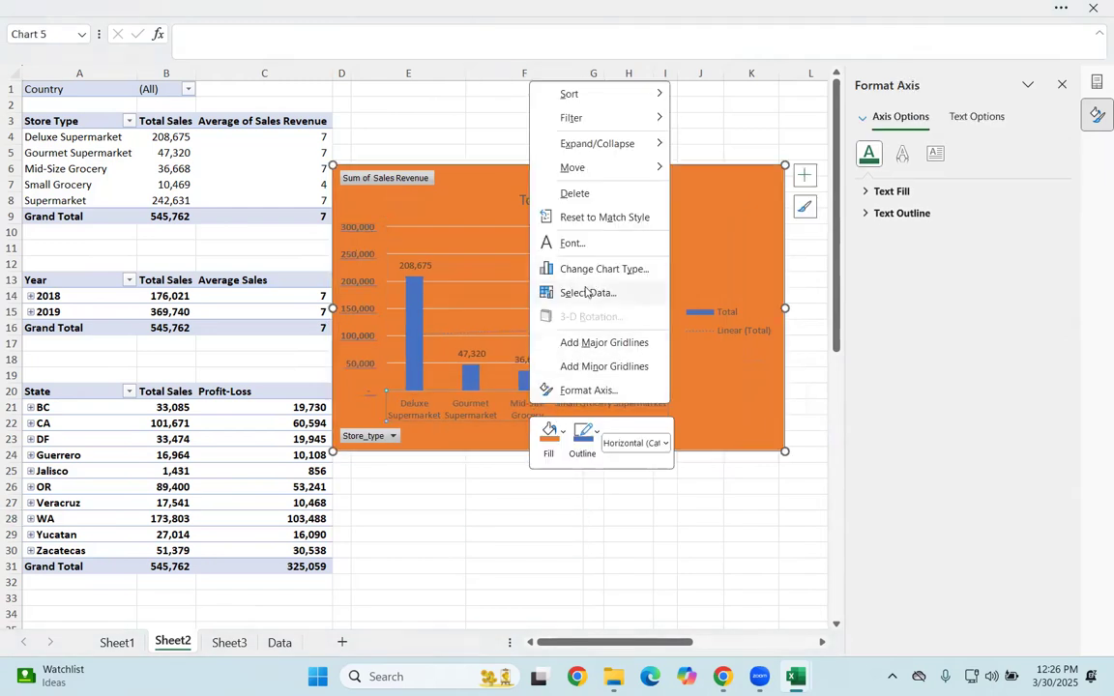
pyautogui.click(583, 390)
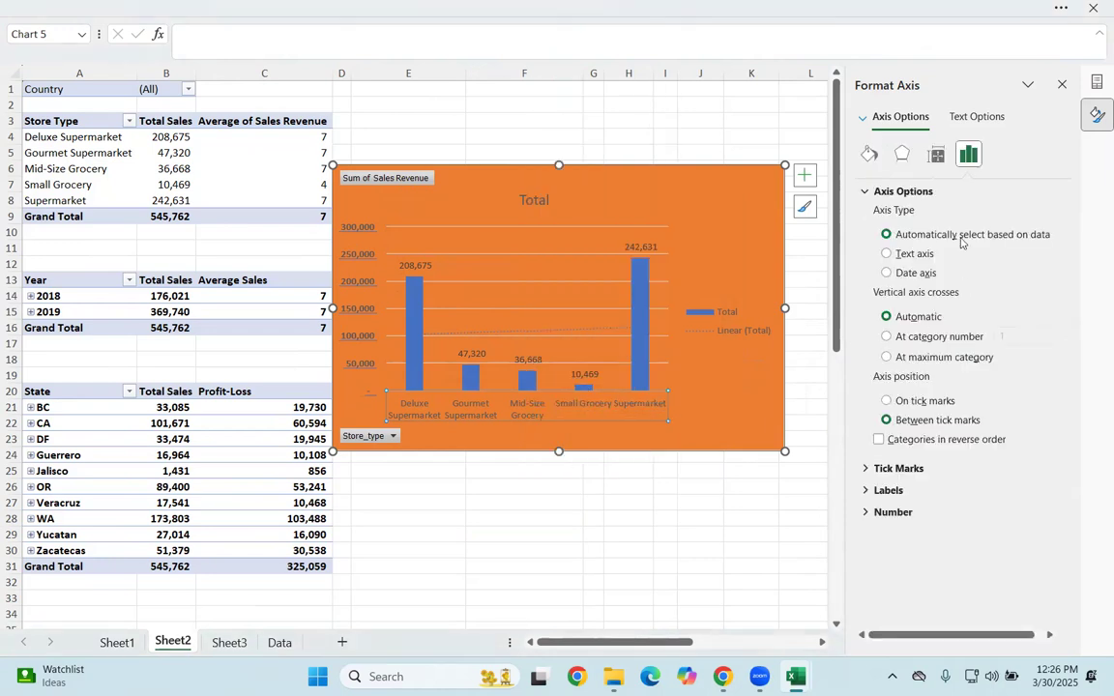
pyautogui.click(866, 491)
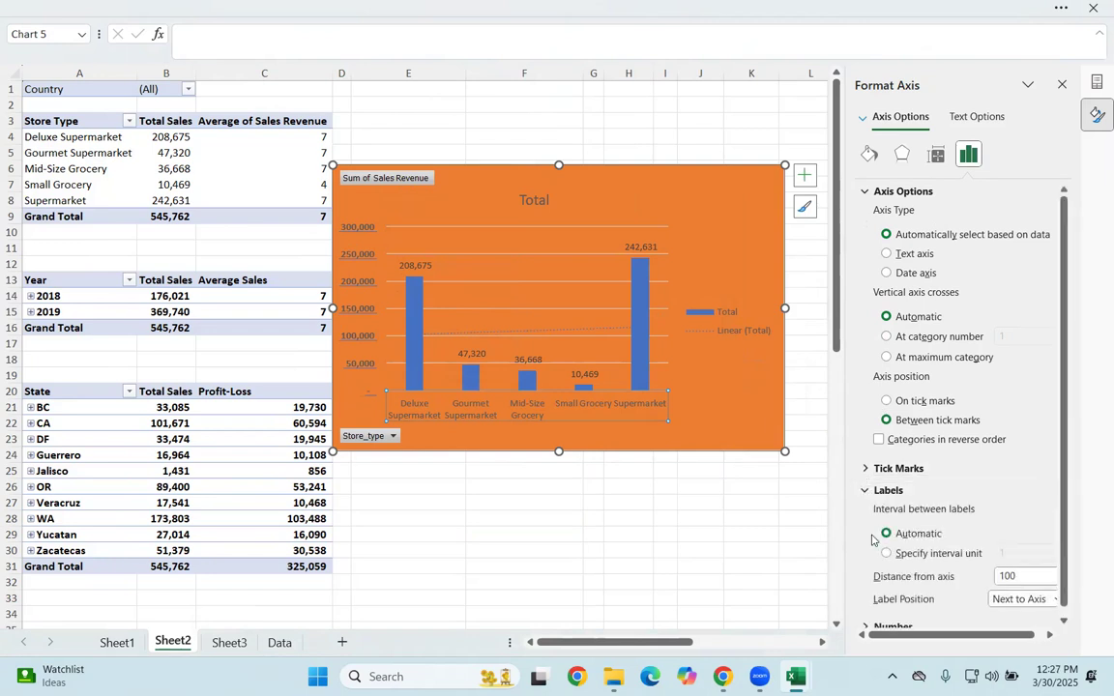
pyautogui.click(875, 619)
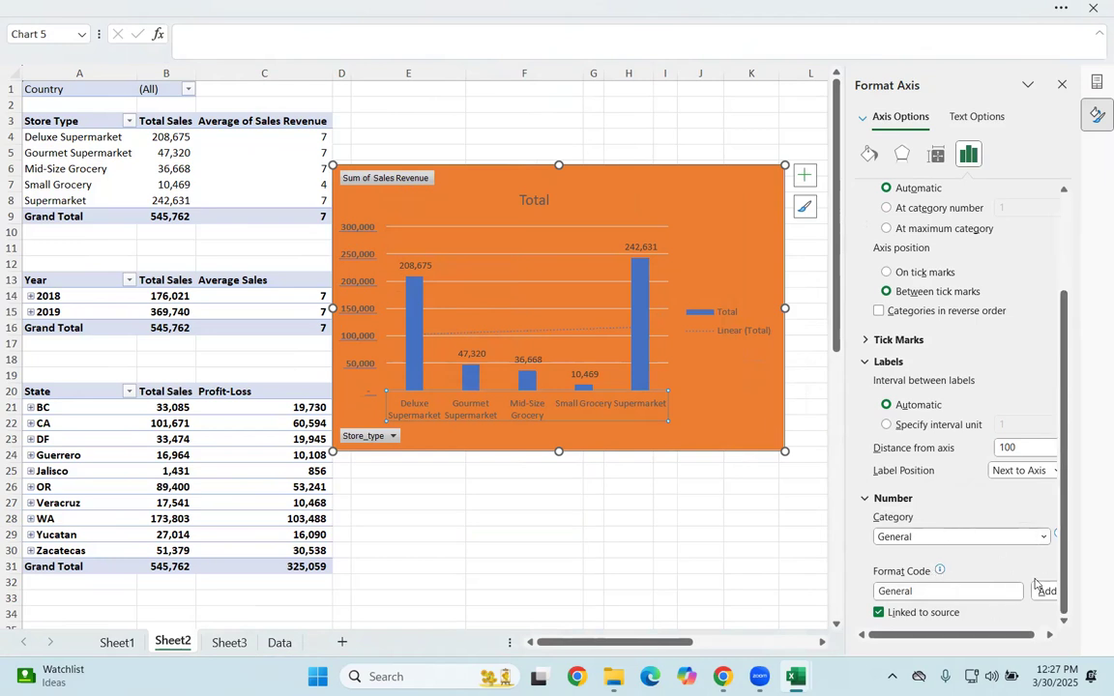
pyautogui.click(977, 592)
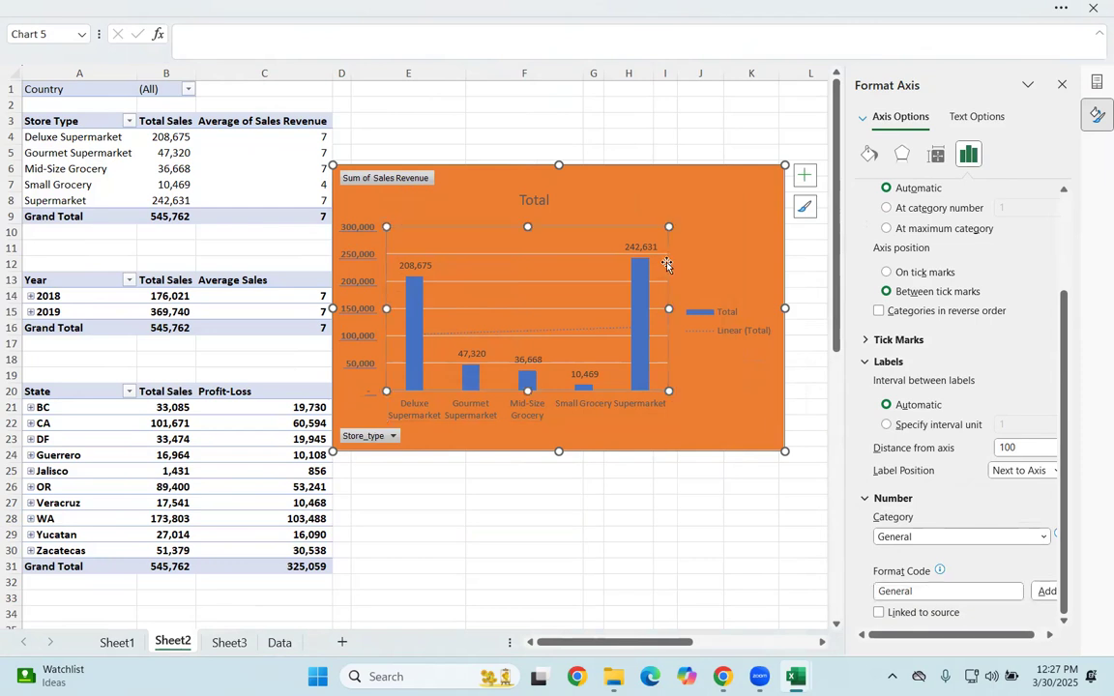
pyautogui.click(599, 247)
# Step: Open the font settings for the horizontal axis labels and set them to bold, size 9.2
pyautogui.click(564, 414)
pyautogui.rightClick(564, 414)
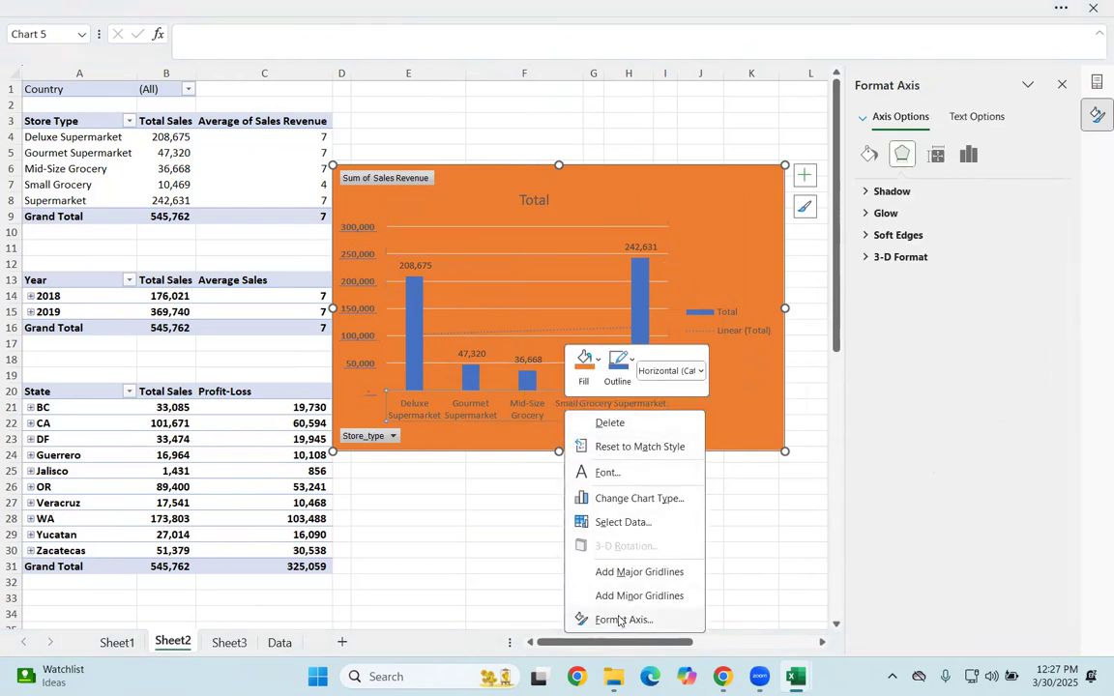
pyautogui.click(616, 475)
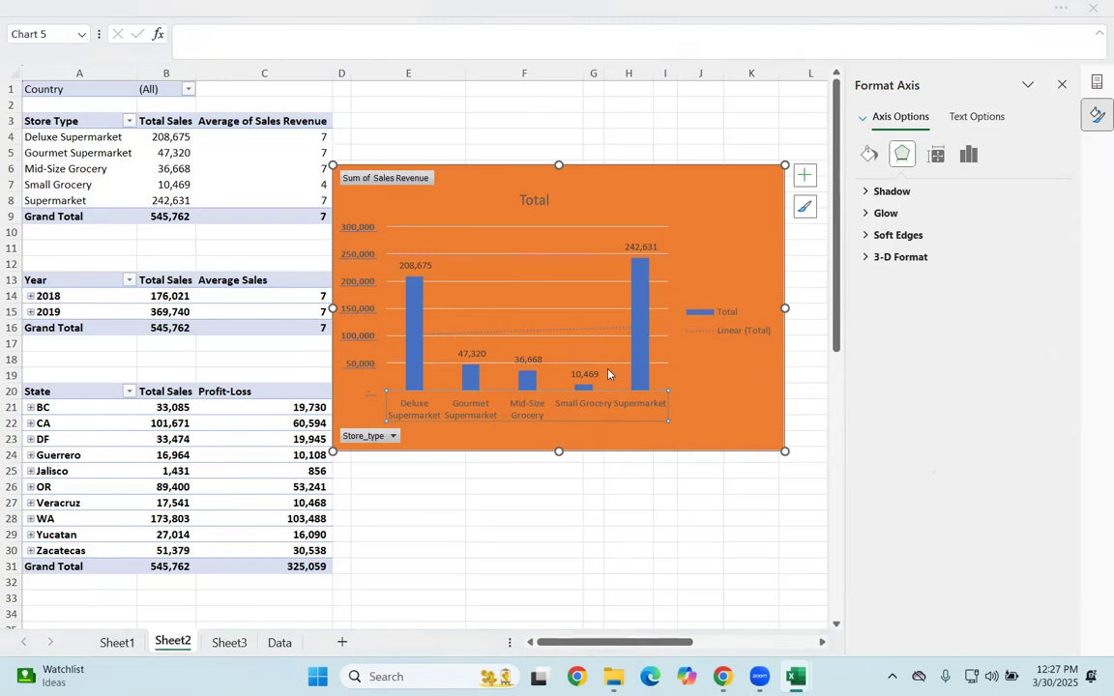
pyautogui.click(536, 272)
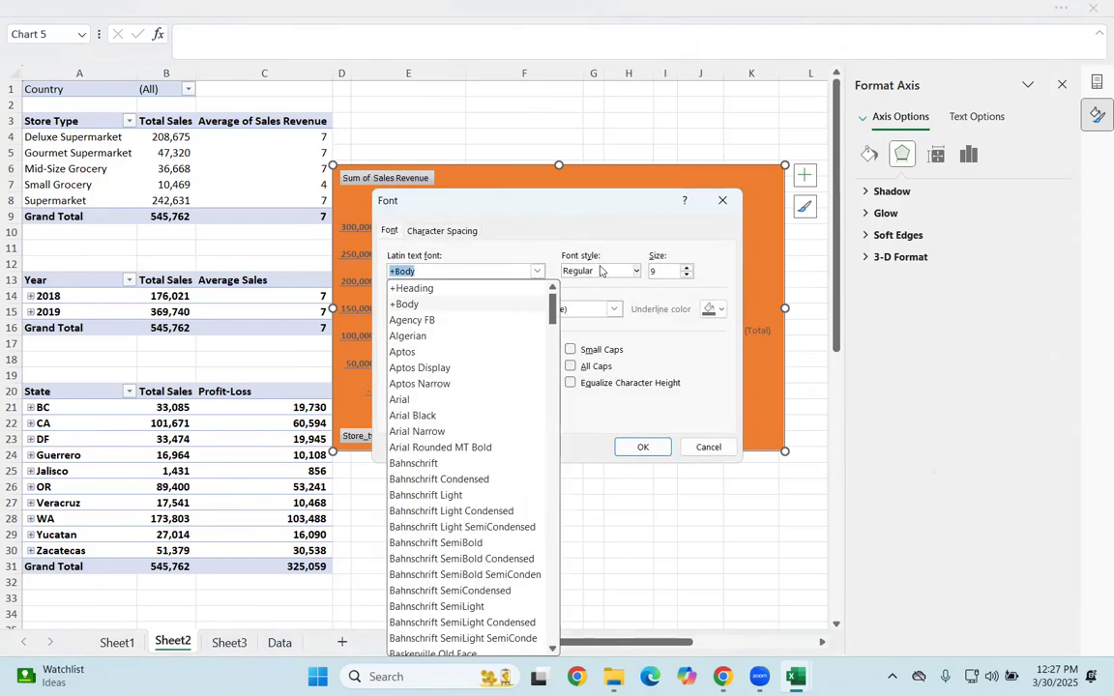
pyautogui.click(600, 271)
pyautogui.click(580, 318)
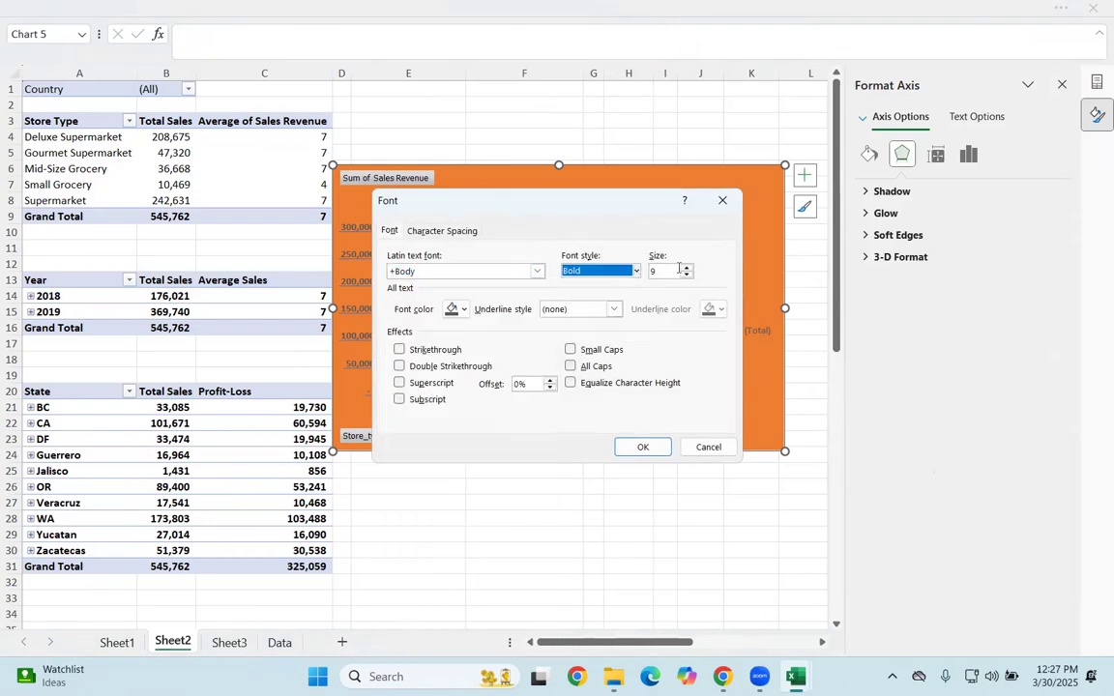
pyautogui.click(687, 267)
pyautogui.click(687, 267)
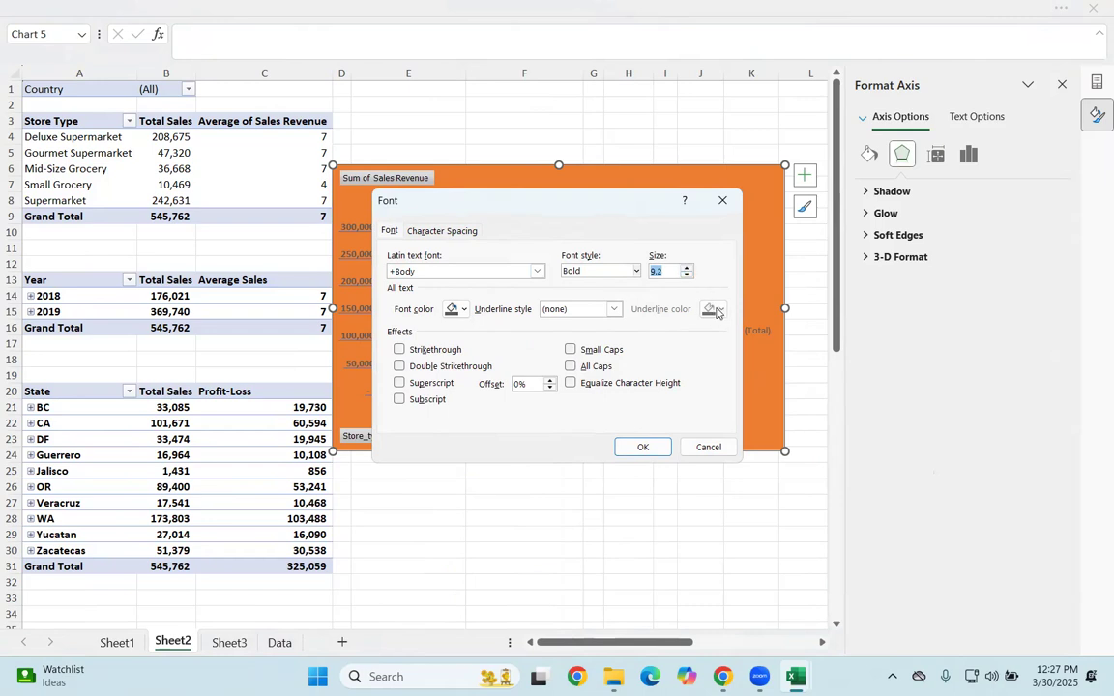
# Step: Give the horizontal axis labels a single-line underline in the blue theme color and apply the font settings
pyautogui.click(613, 309)
pyautogui.click(580, 339)
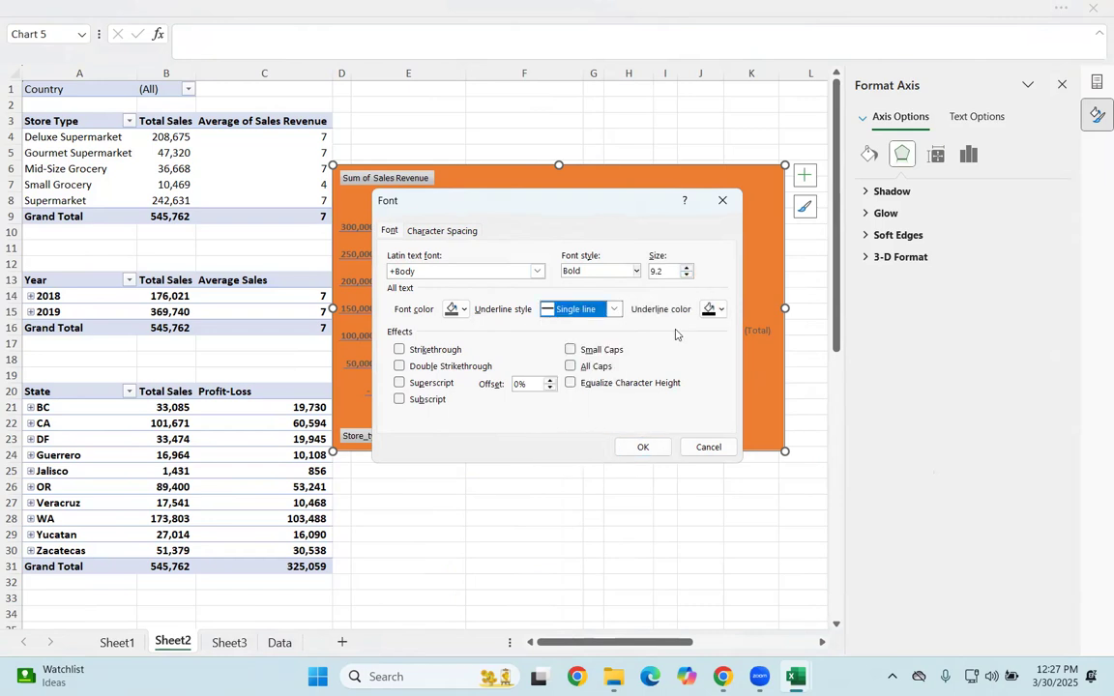
pyautogui.click(716, 309)
pyautogui.click(799, 414)
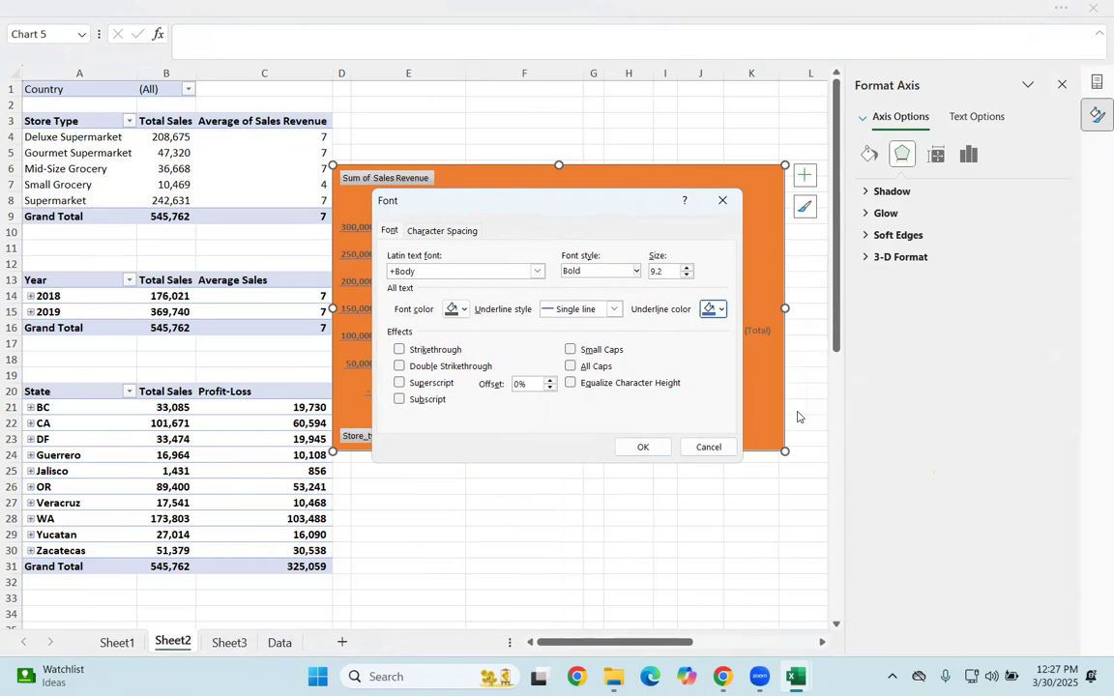
pyautogui.click(642, 446)
pyautogui.click(664, 518)
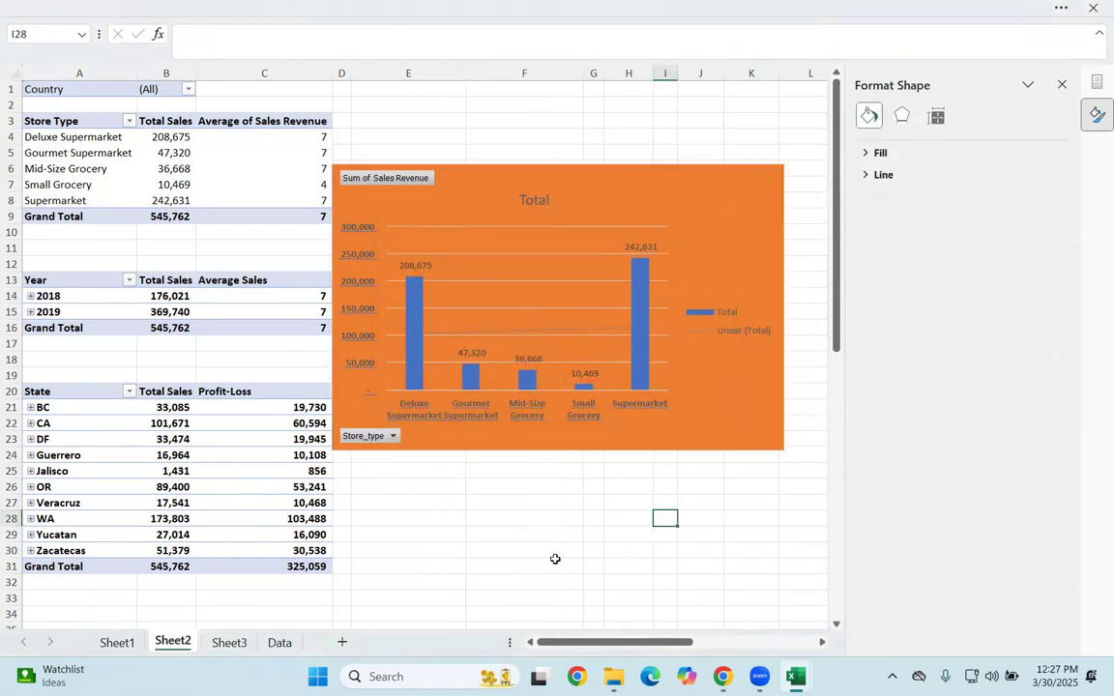
# Step: Move the PivotChart slightly to the right, clear of column C, and close the shape formatting pane
pyautogui.moveTo(725, 224); pyautogui.dragTo(741, 223)
pyautogui.click(709, 547)
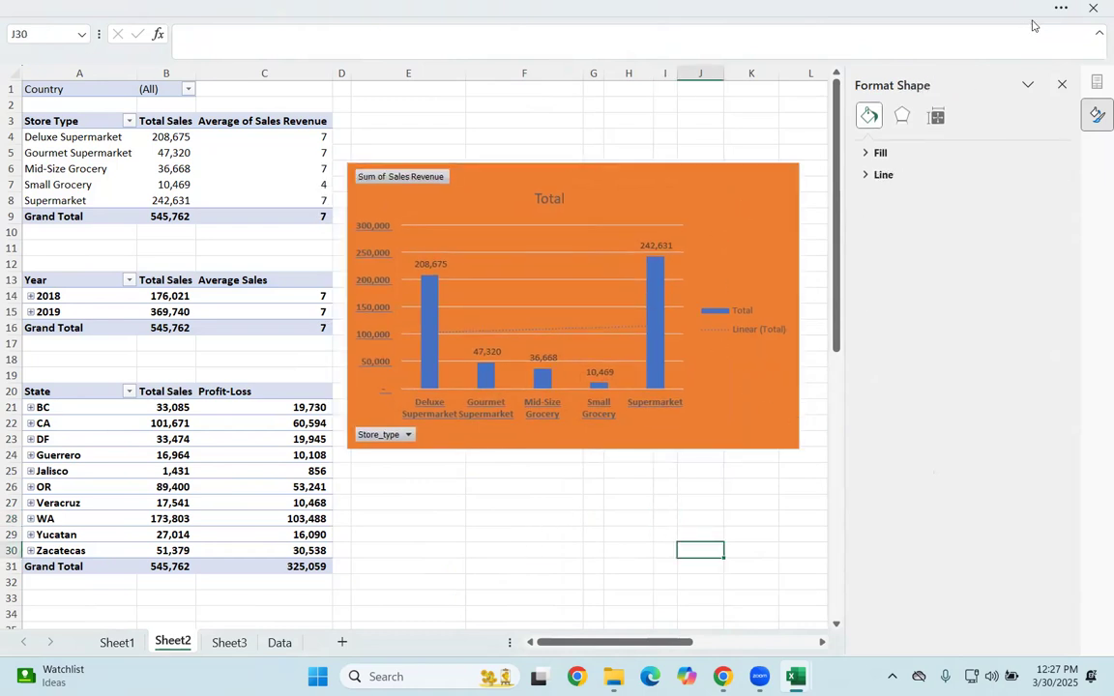
pyautogui.click(1061, 84)
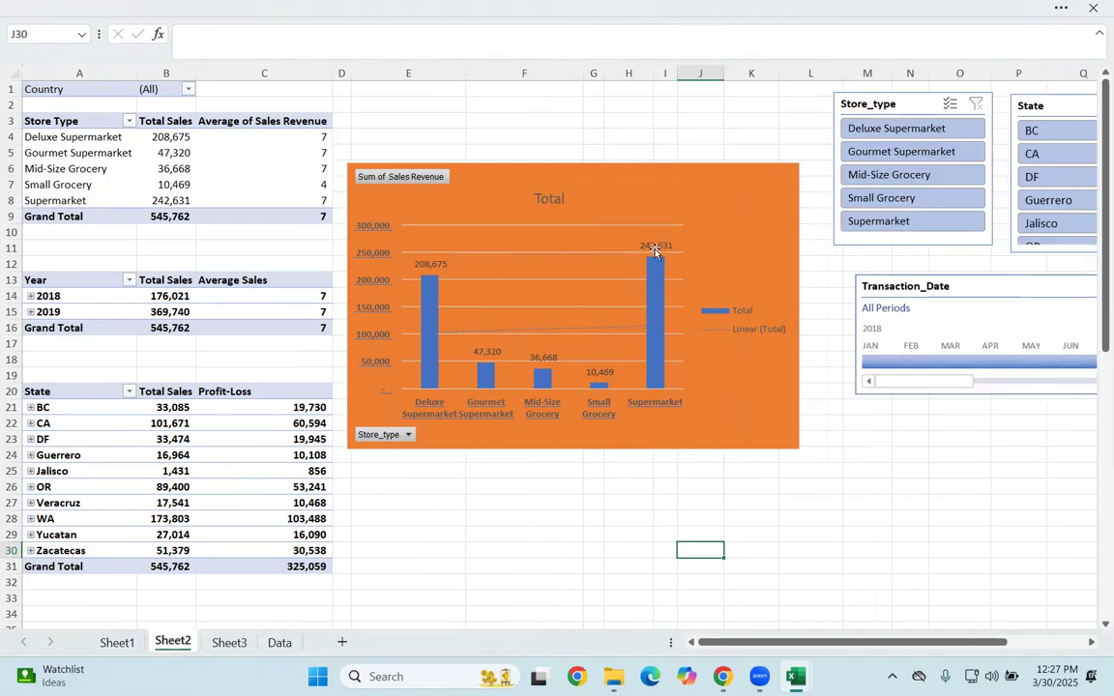
pyautogui.click(654, 251)
pyautogui.rightClick(688, 290)
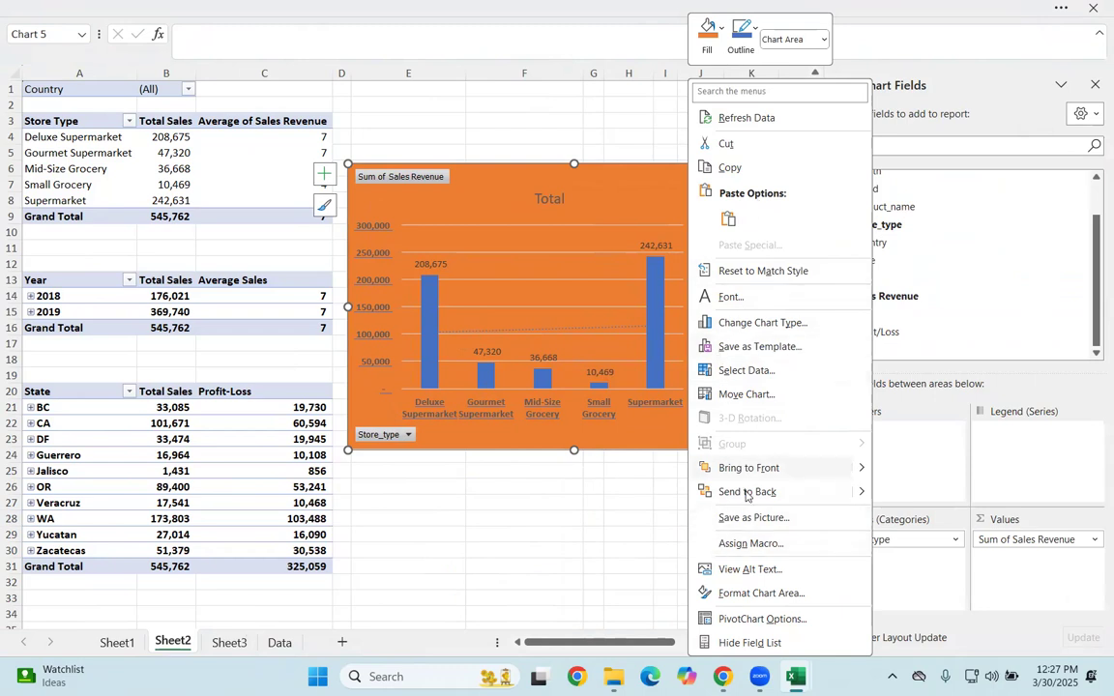
pyautogui.press('Escape')
pyautogui.click(769, 123)
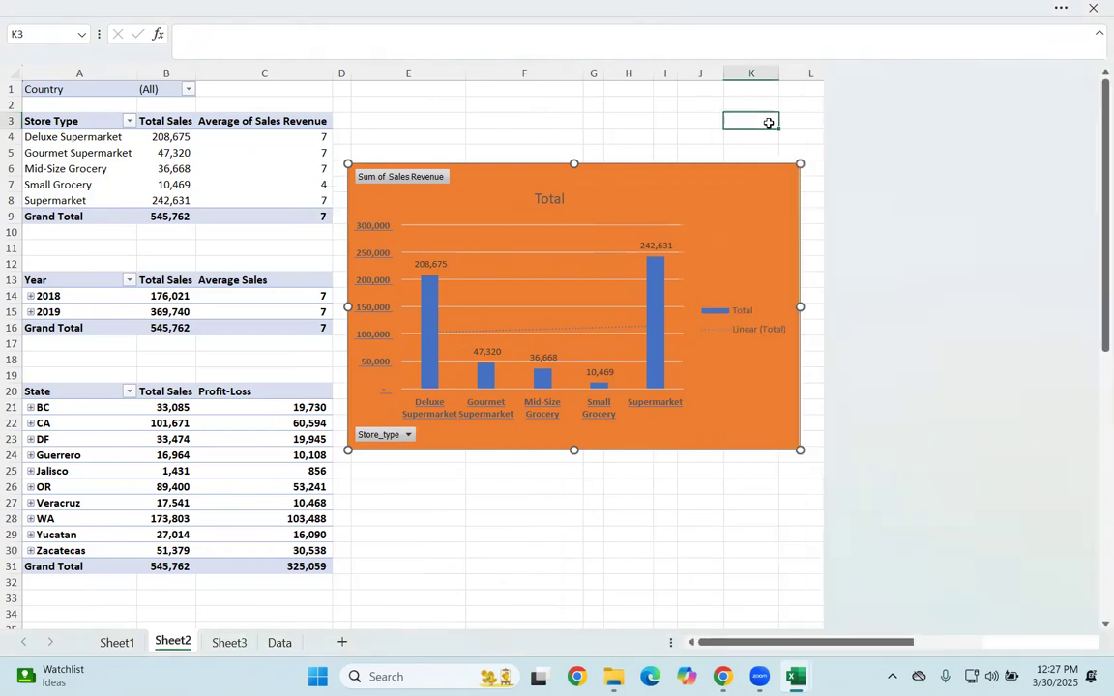
# Step: Connect the Store_type slicer to PivotTable6 through its report connections
pyautogui.click(943, 102)
pyautogui.rightClick(926, 105)
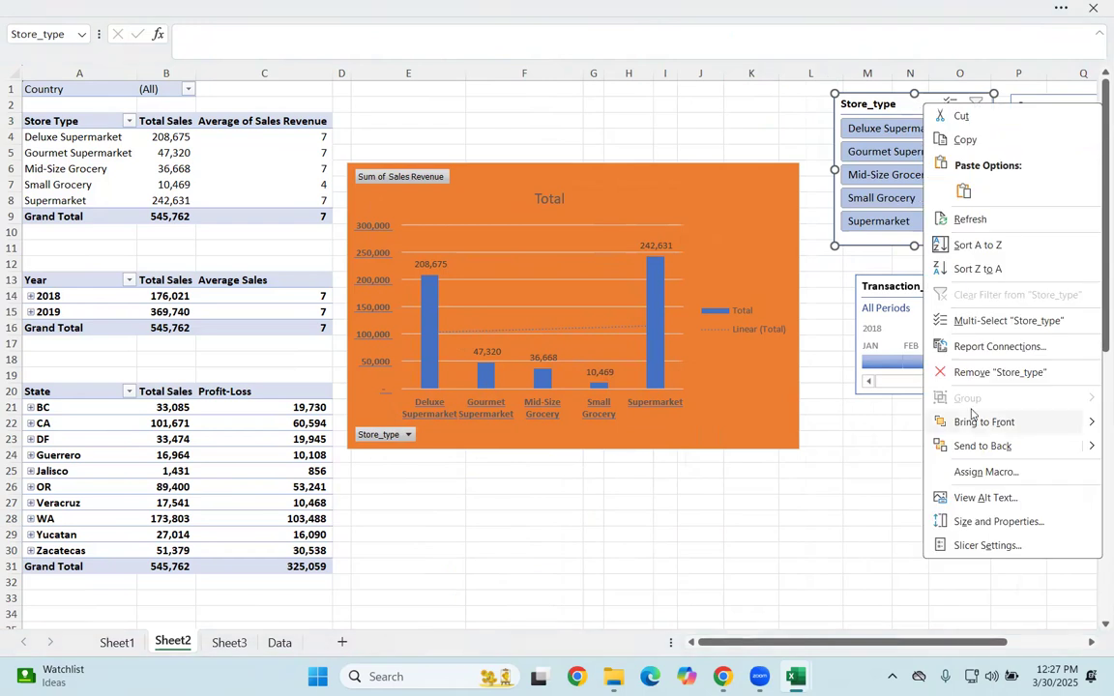
pyautogui.click(998, 346)
pyautogui.scroll(-2, 909, 396)
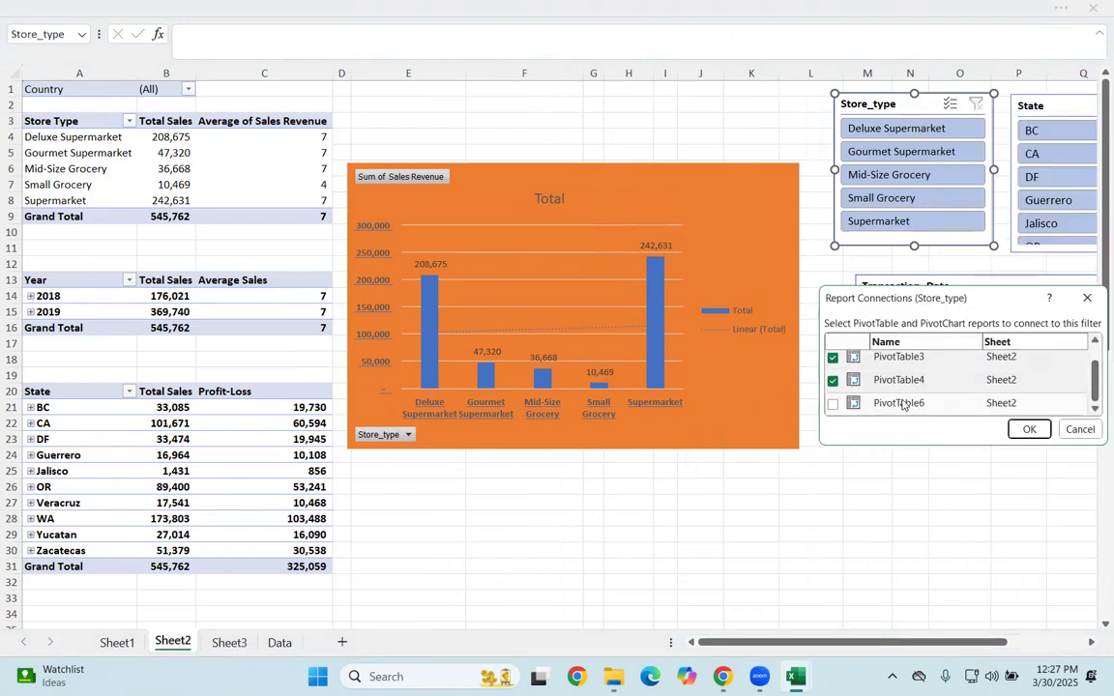
pyautogui.click(832, 404)
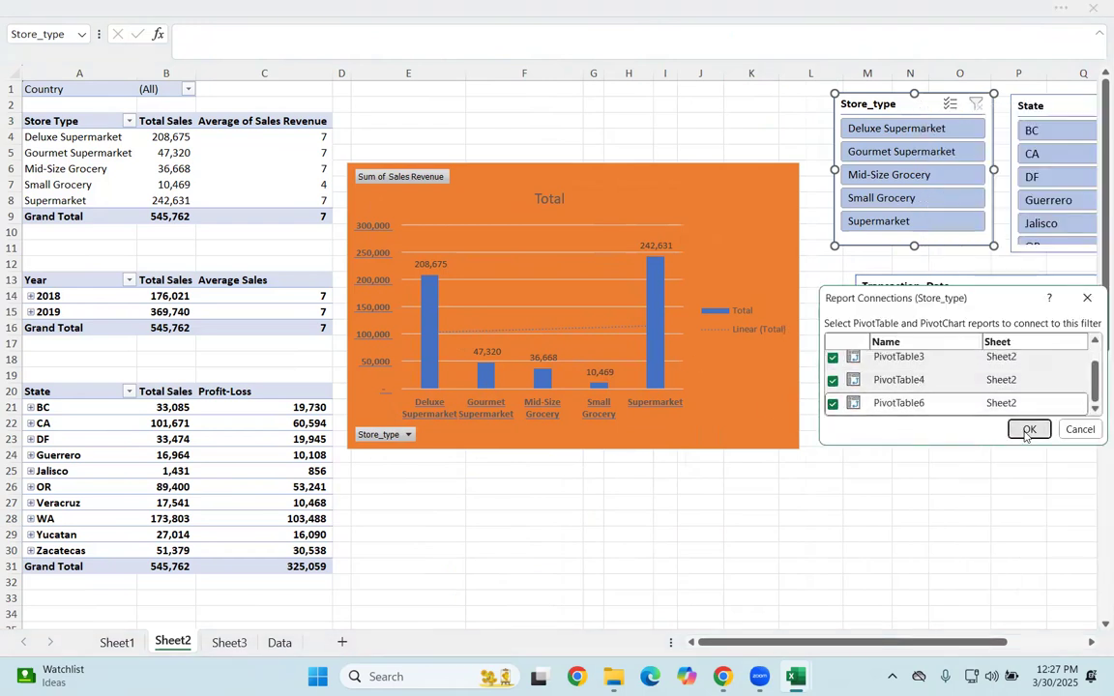
pyautogui.click(1028, 430)
# Step: Add PivotTable6 to the State slicer's report connections
pyautogui.rightClick(956, 106)
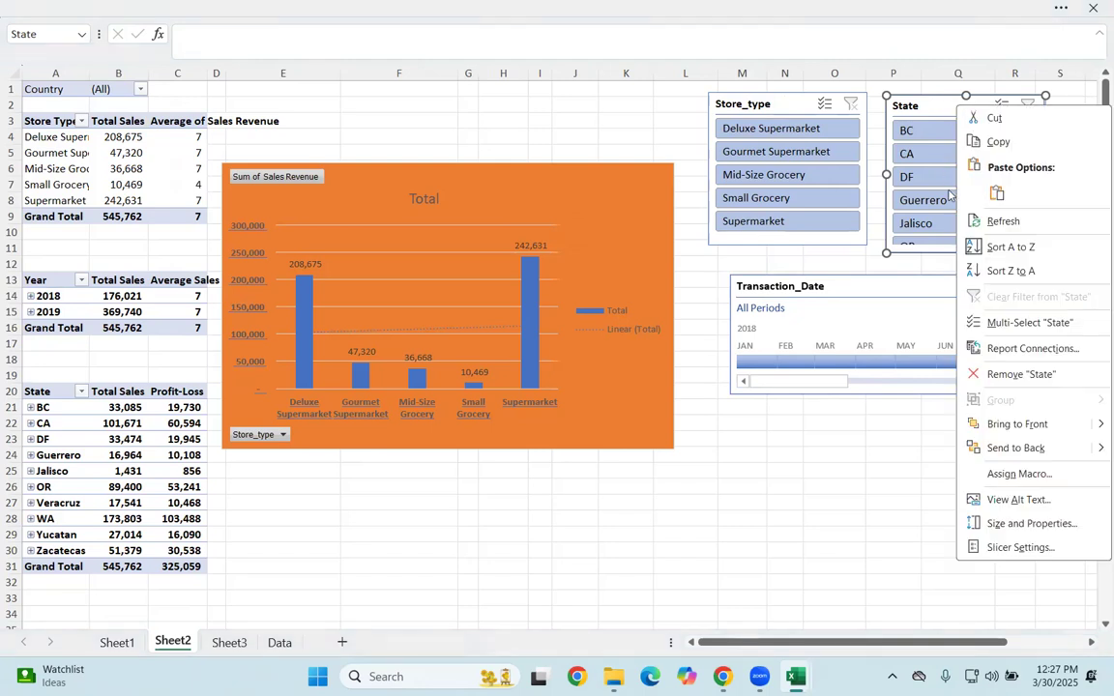
pyautogui.click(999, 348)
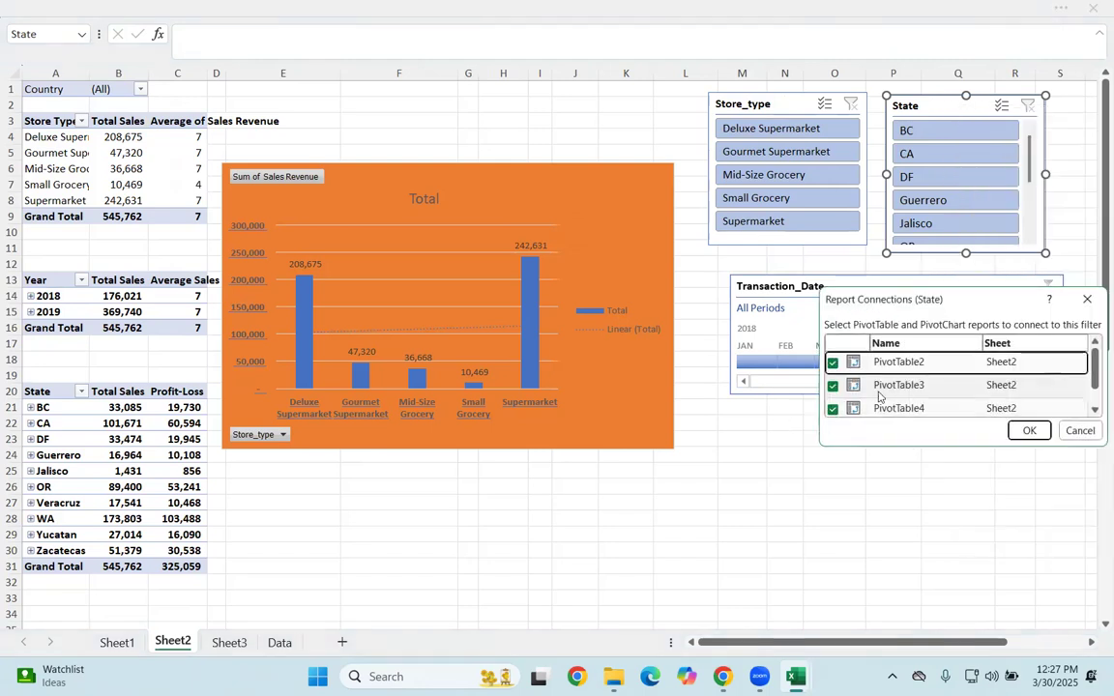
pyautogui.scroll(-2, 928, 387)
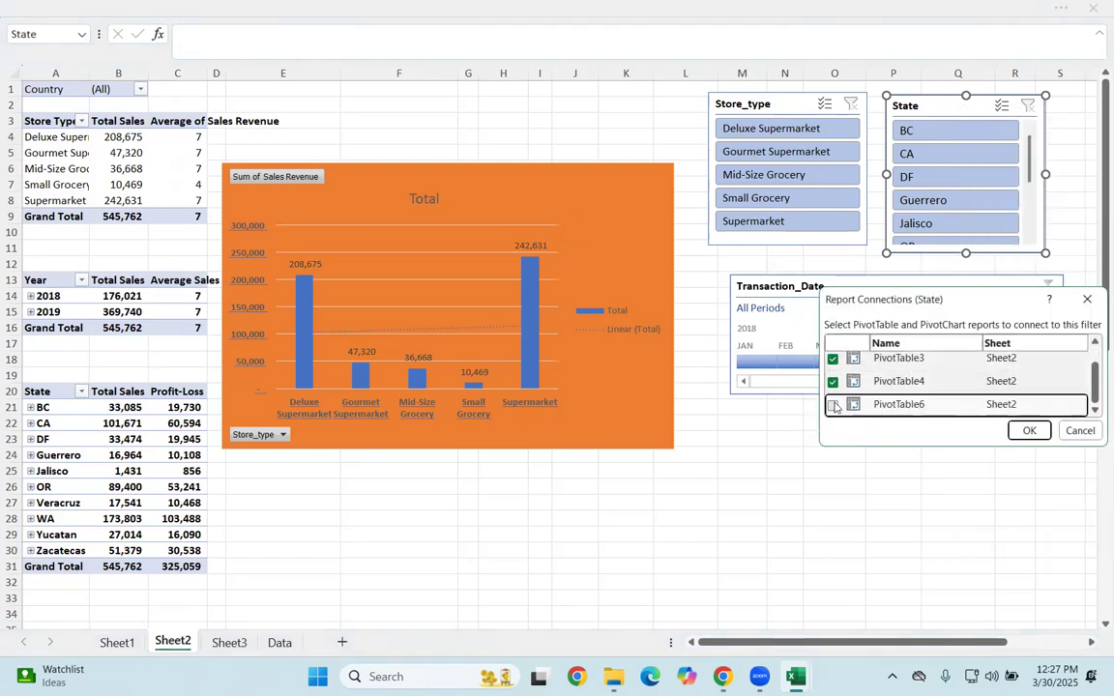
pyautogui.click(1025, 430)
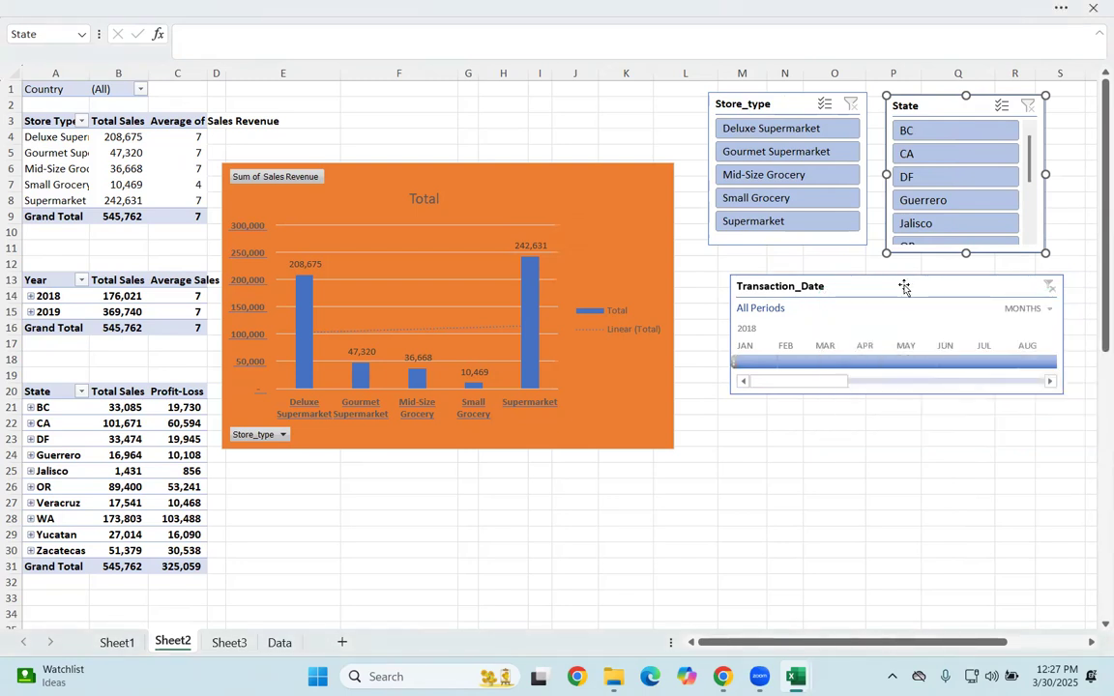
# Step: Connect the Transaction_Date timeline to PivotTable6 through its report connections
pyautogui.rightClick(905, 288)
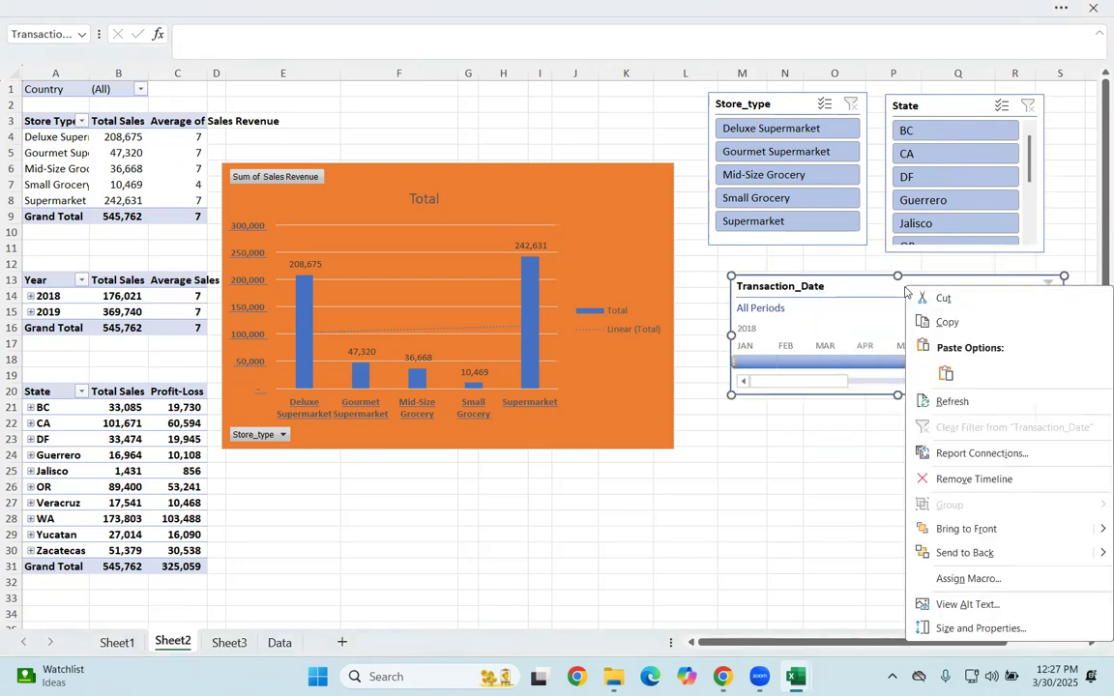
pyautogui.click(943, 453)
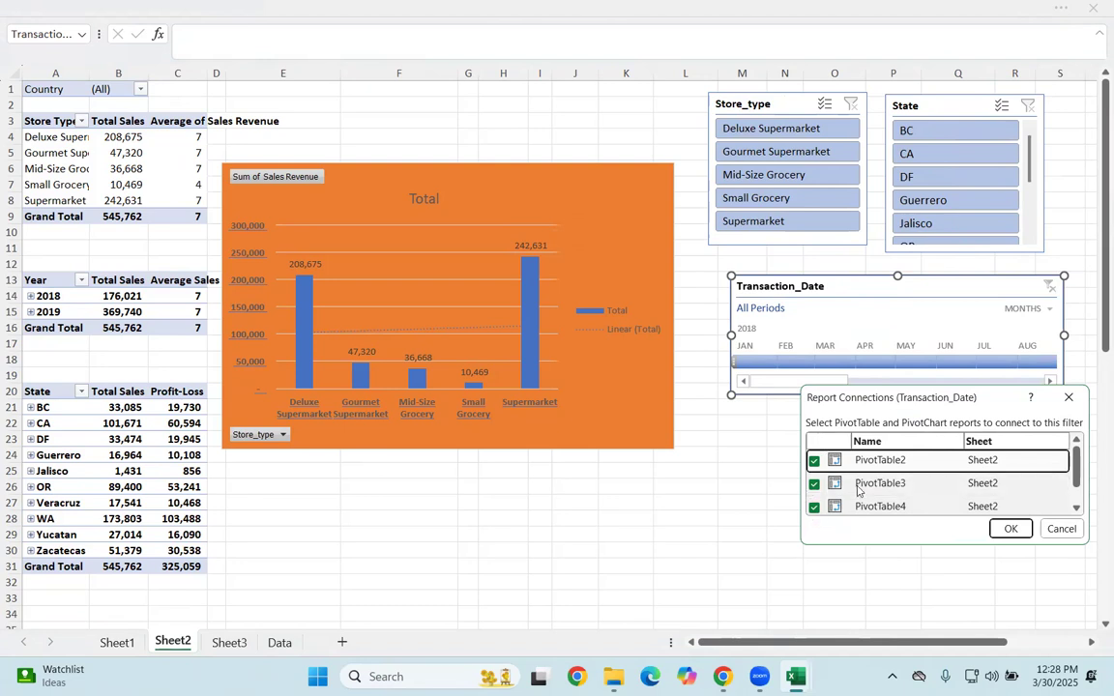
pyautogui.scroll(-2, 858, 491)
pyautogui.click(814, 504)
pyautogui.click(1015, 530)
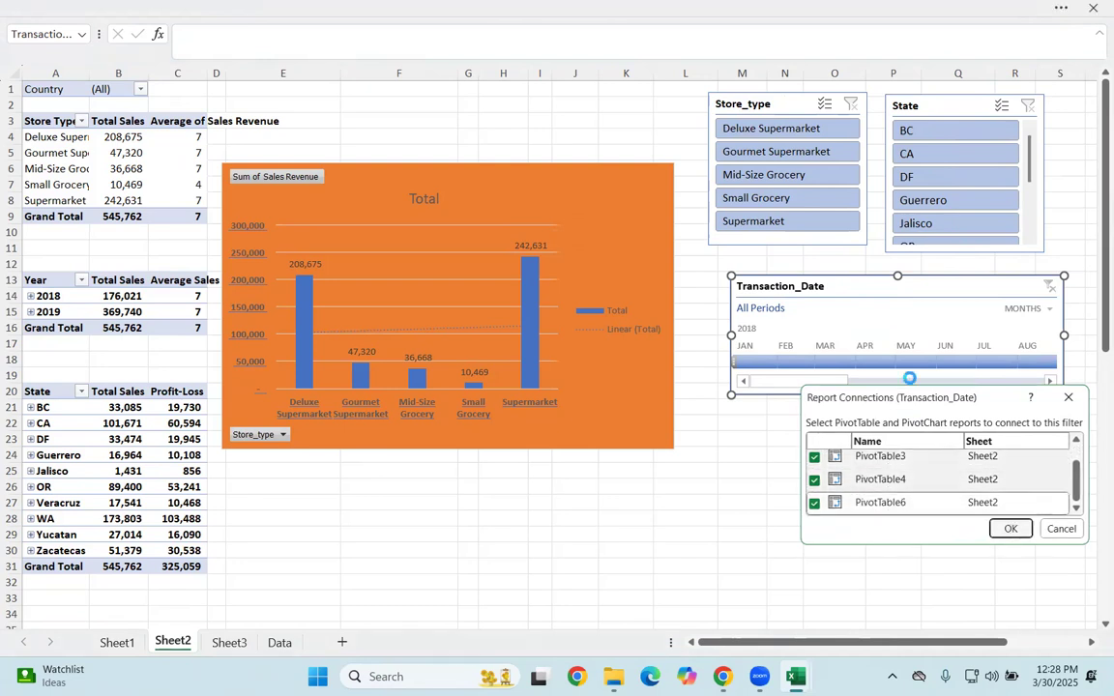
# Step: Filter the dashboard with the Transaction_Date timeline, trying a later month of 2018 and settling on January 2018
pyautogui.click(837, 362)
pyautogui.moveTo(880, 366); pyautogui.dragTo(1033, 362)
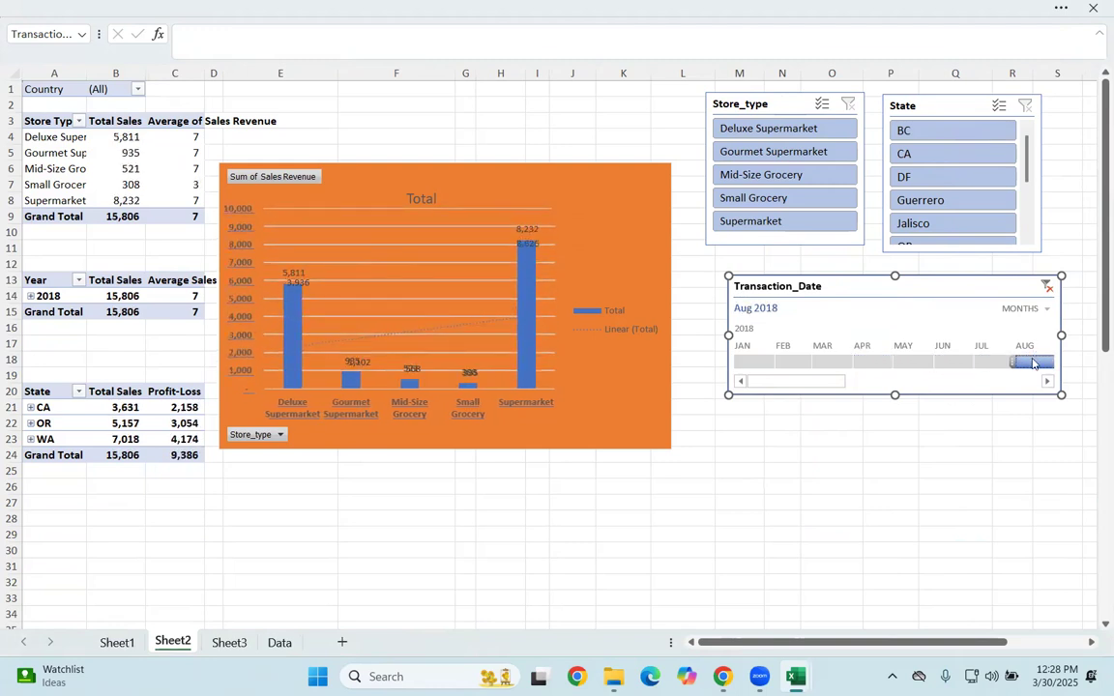
pyautogui.click(744, 366)
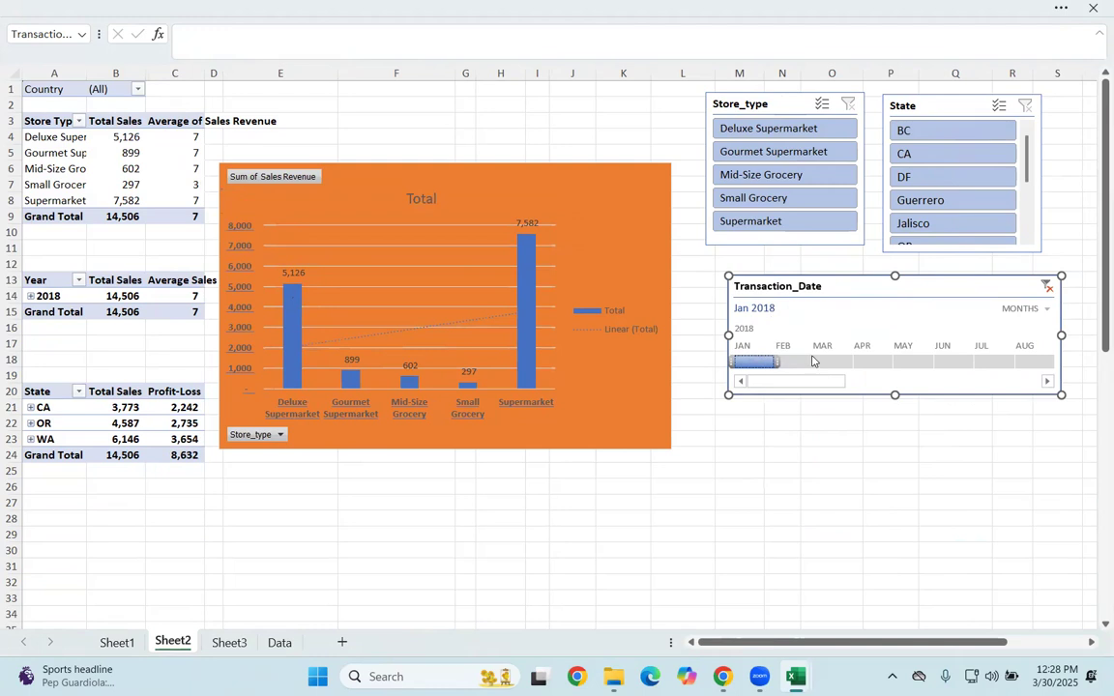
# Step: Move the store type PivotChart up to the first row and enlarge it downward and toward the Store_type slicer
pyautogui.moveTo(394, 188); pyautogui.dragTo(399, 110)
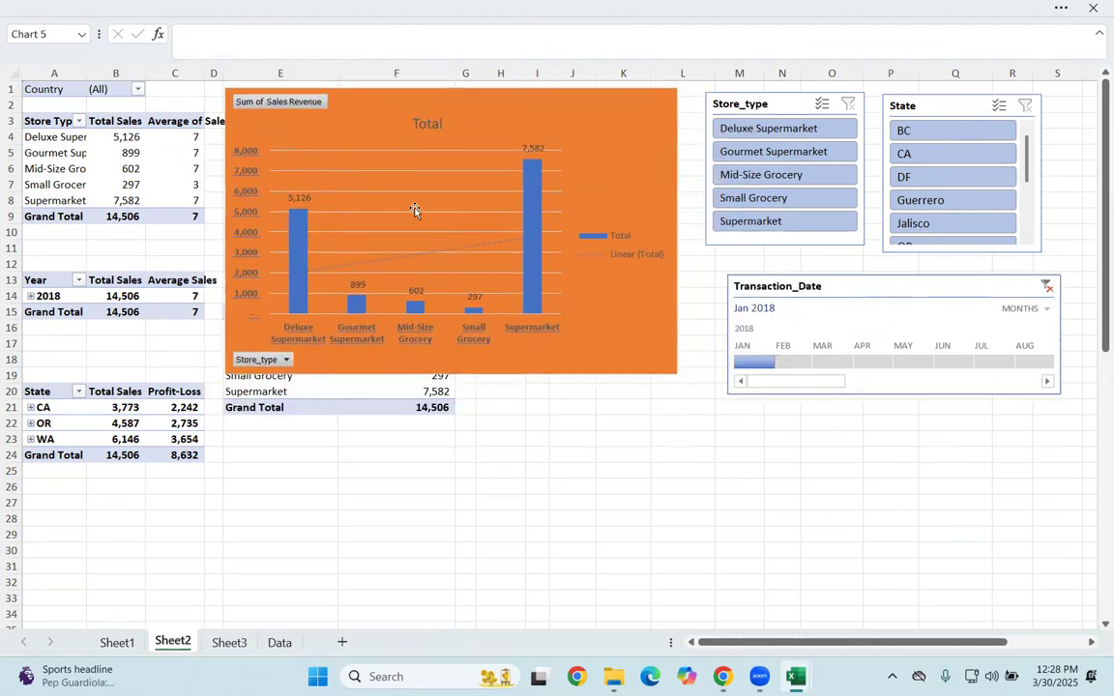
pyautogui.moveTo(453, 377); pyautogui.dragTo(454, 418)
pyautogui.moveTo(677, 253); pyautogui.dragTo(706, 252)
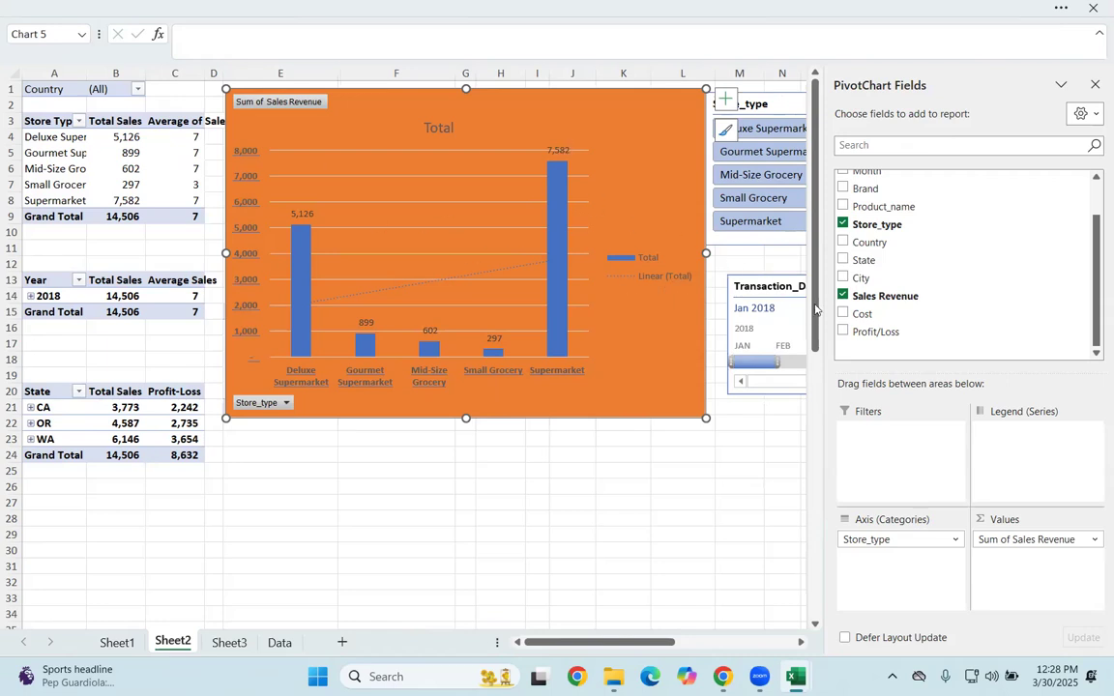
pyautogui.scroll(3, 902, 252)
pyautogui.click(685, 501)
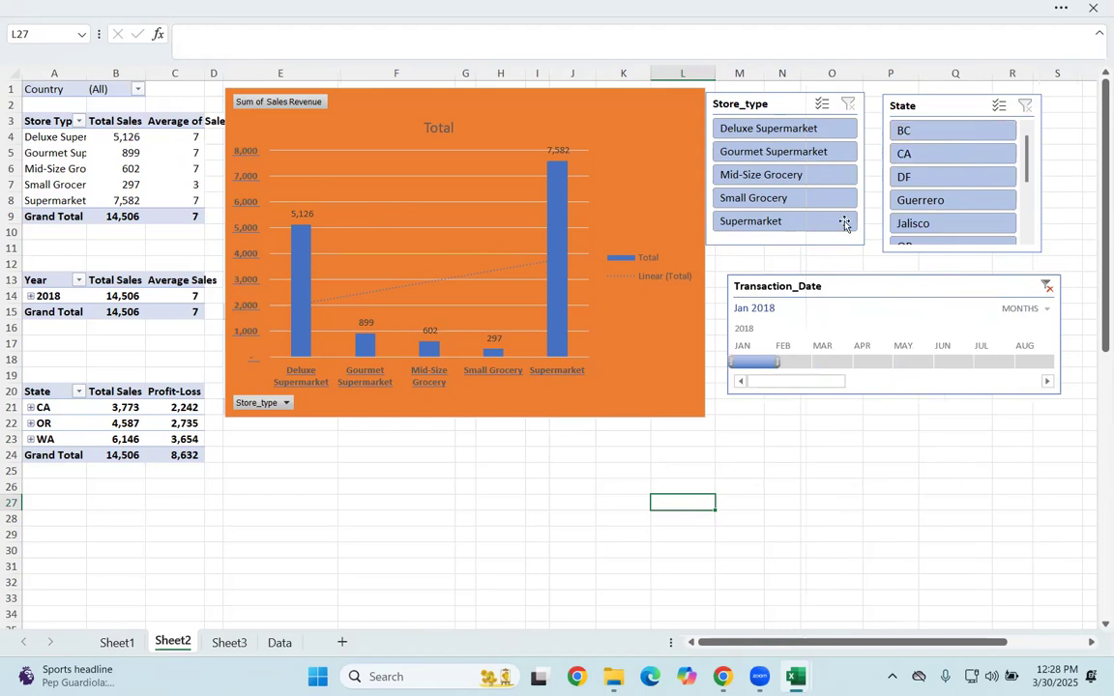
# Step: Filter the dashboard with the State slicer, trying BC and settling on CA
pyautogui.click(922, 128)
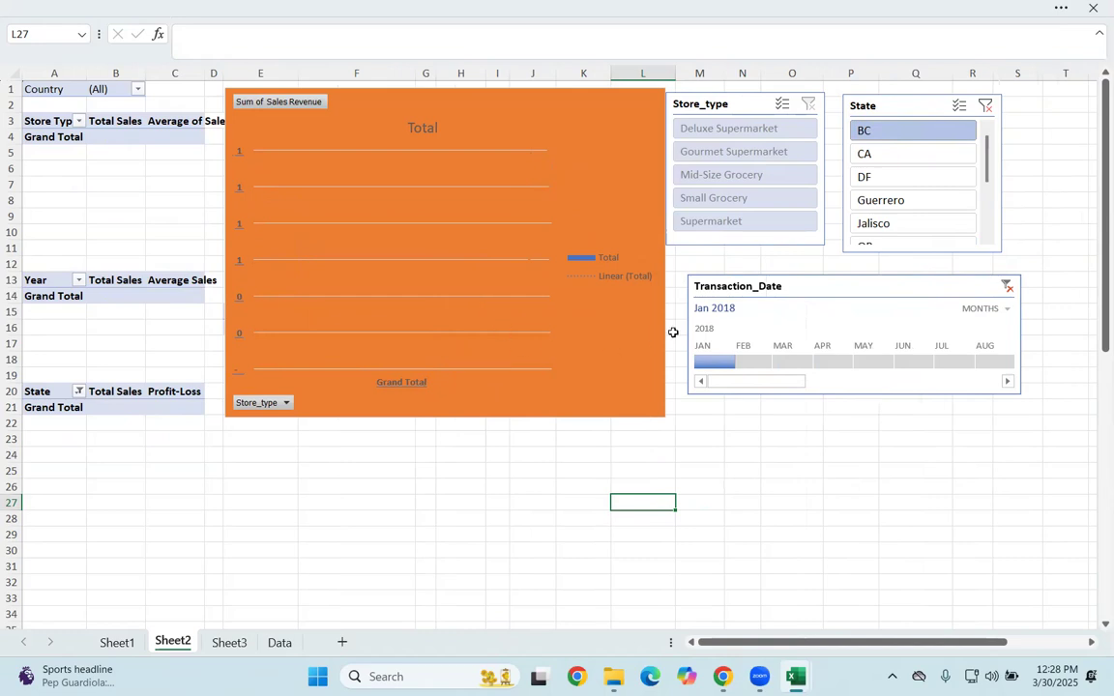
pyautogui.click(875, 154)
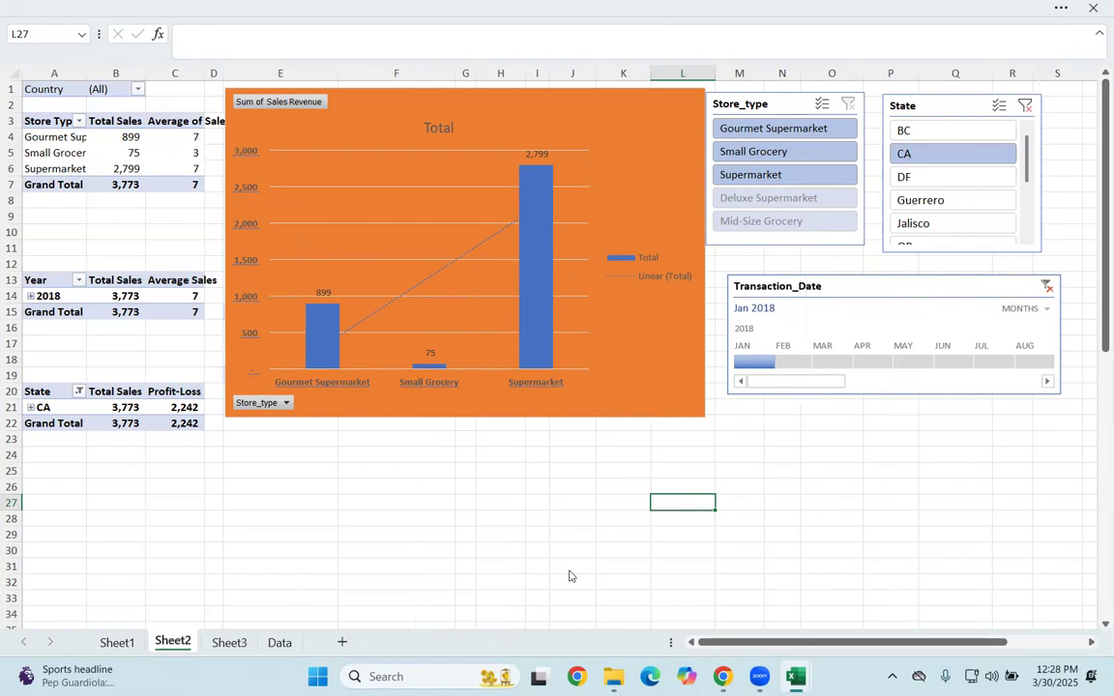
# Step: Close the sales dashboard workbook and return to the Excel_Study Material folder
pyautogui.click(1093, 7)
pyautogui.click(619, 453)
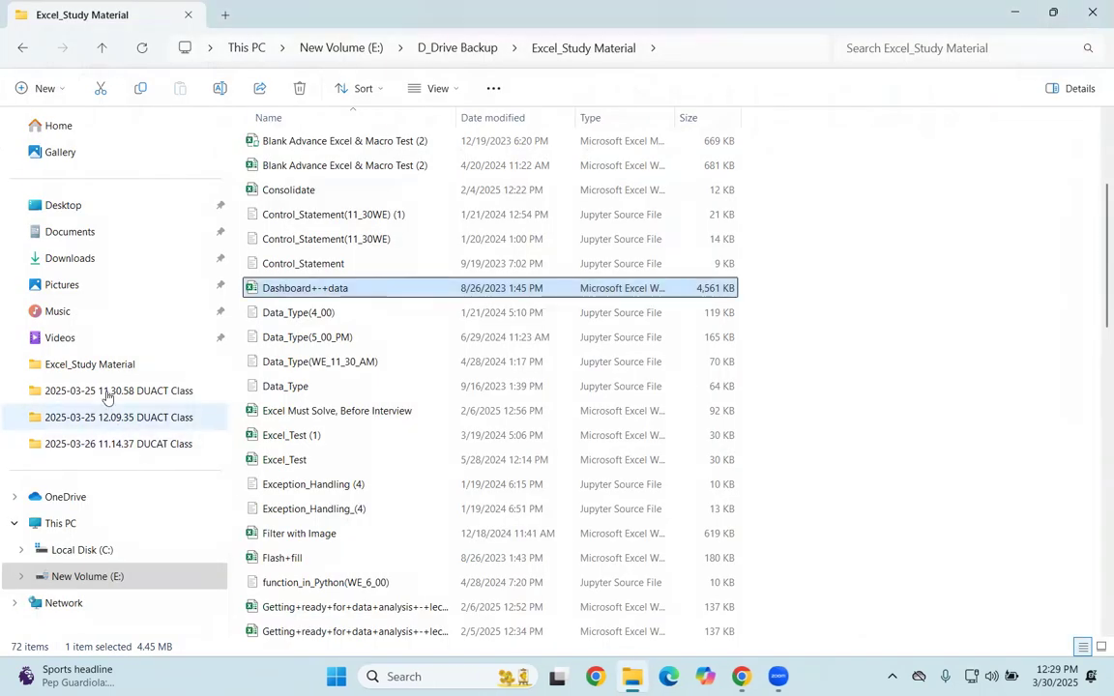
pyautogui.scroll(3, 358, 267)
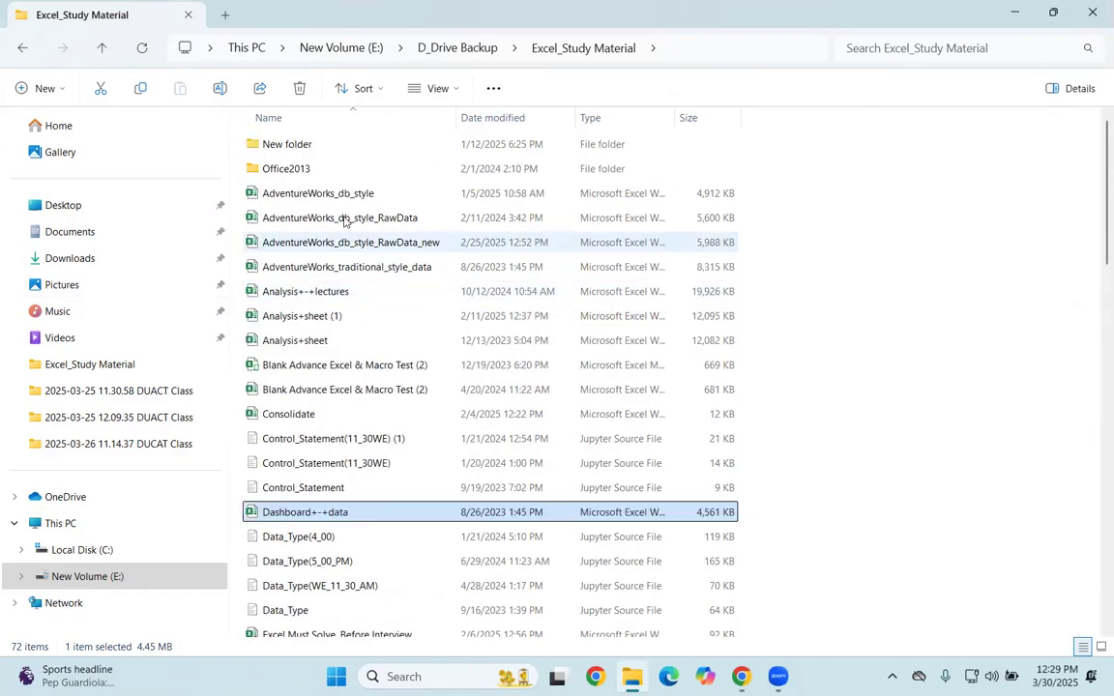
pyautogui.doubleClick(358, 267)
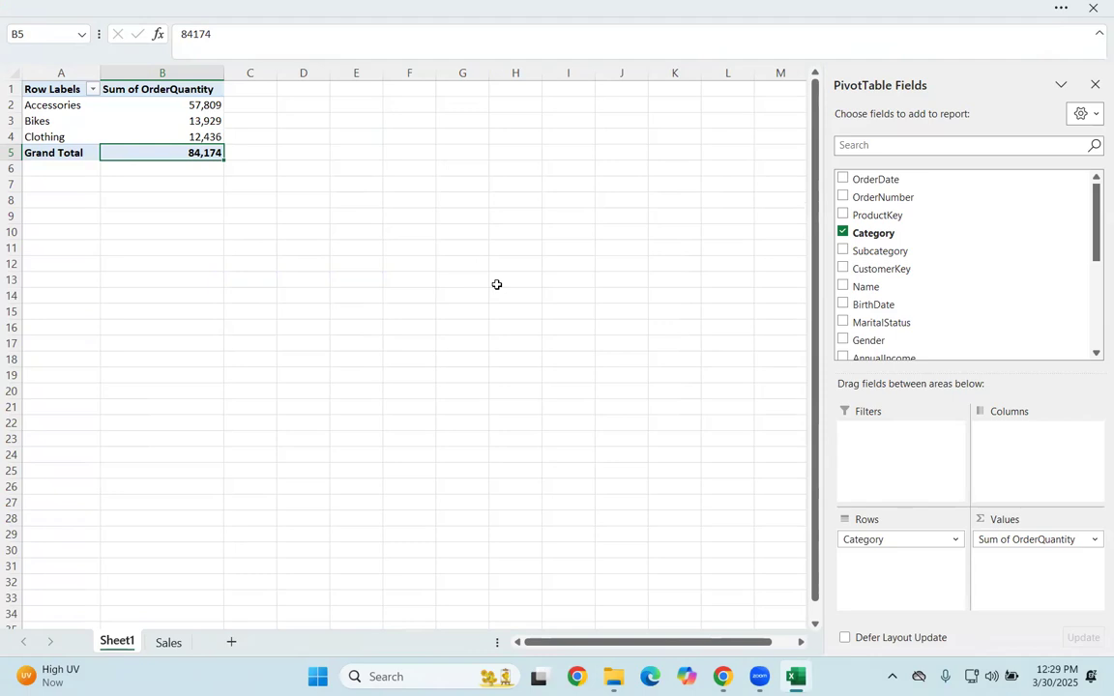
pyautogui.click(1092, 10)
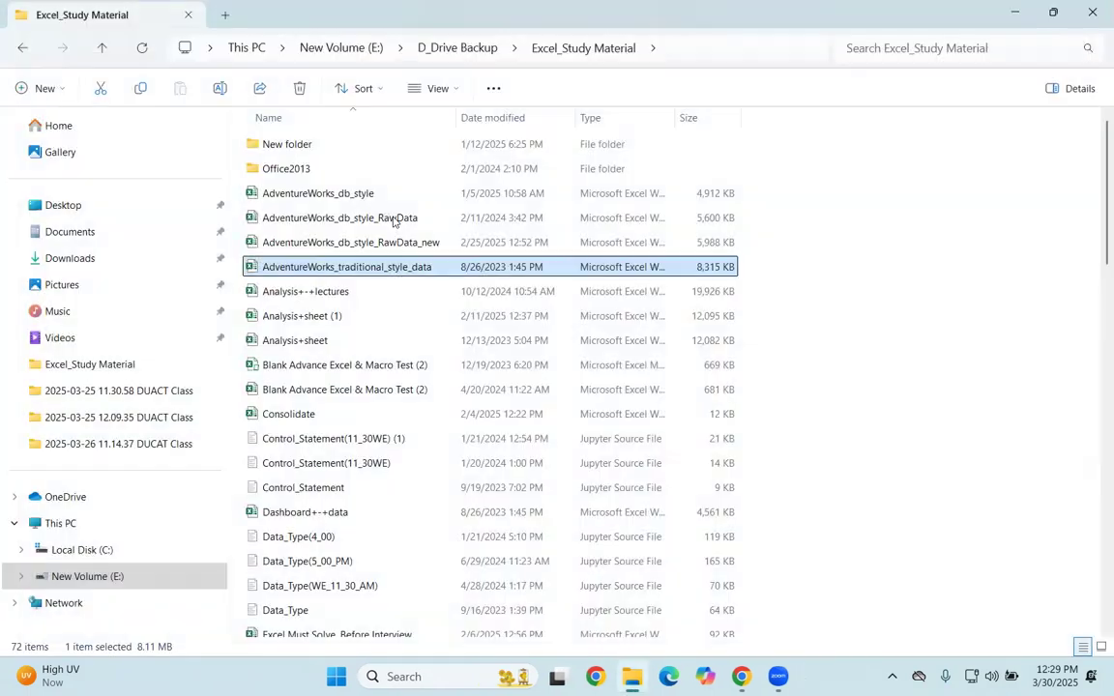
# Step: Open the workbook AdventureWorks_db_style_RawData_new from the Excel_Study Material folder and go to its Sales sheet
pyautogui.doubleClick(396, 242)
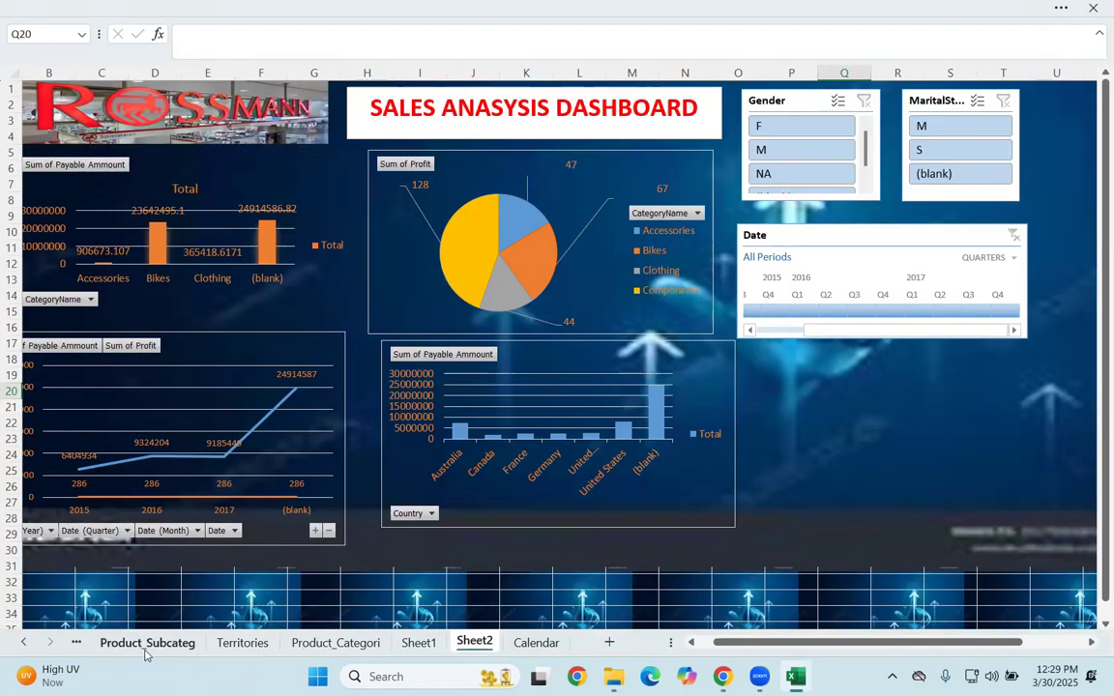
pyautogui.click(148, 643)
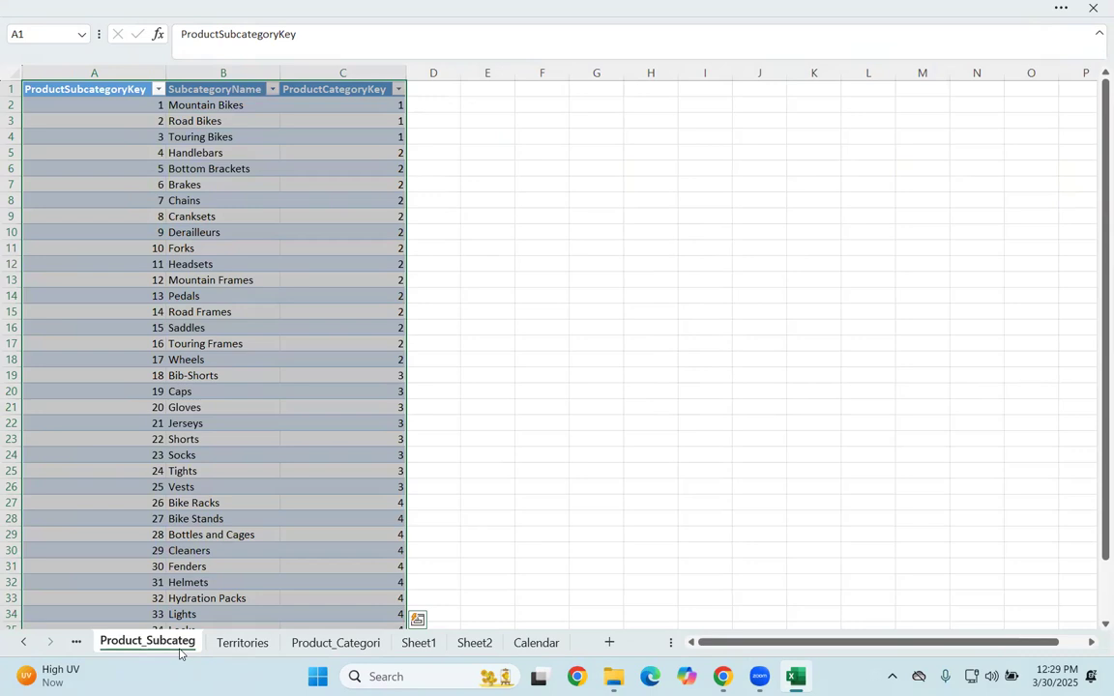
pyautogui.click(77, 645)
pyautogui.click(102, 650)
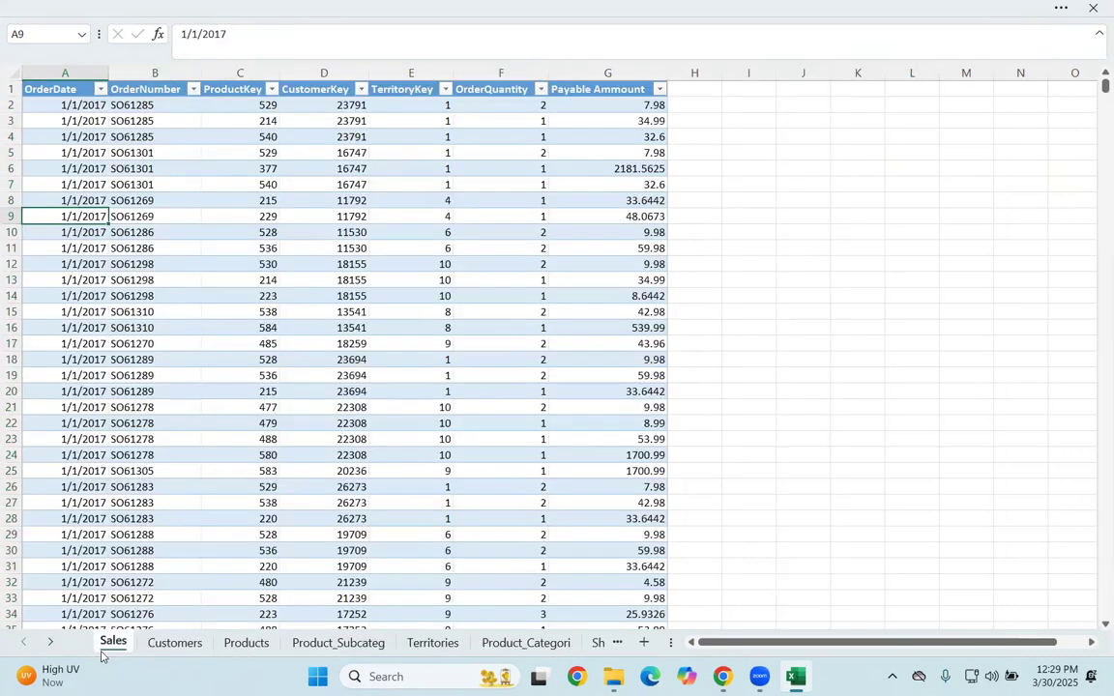
pyautogui.click(292, 471)
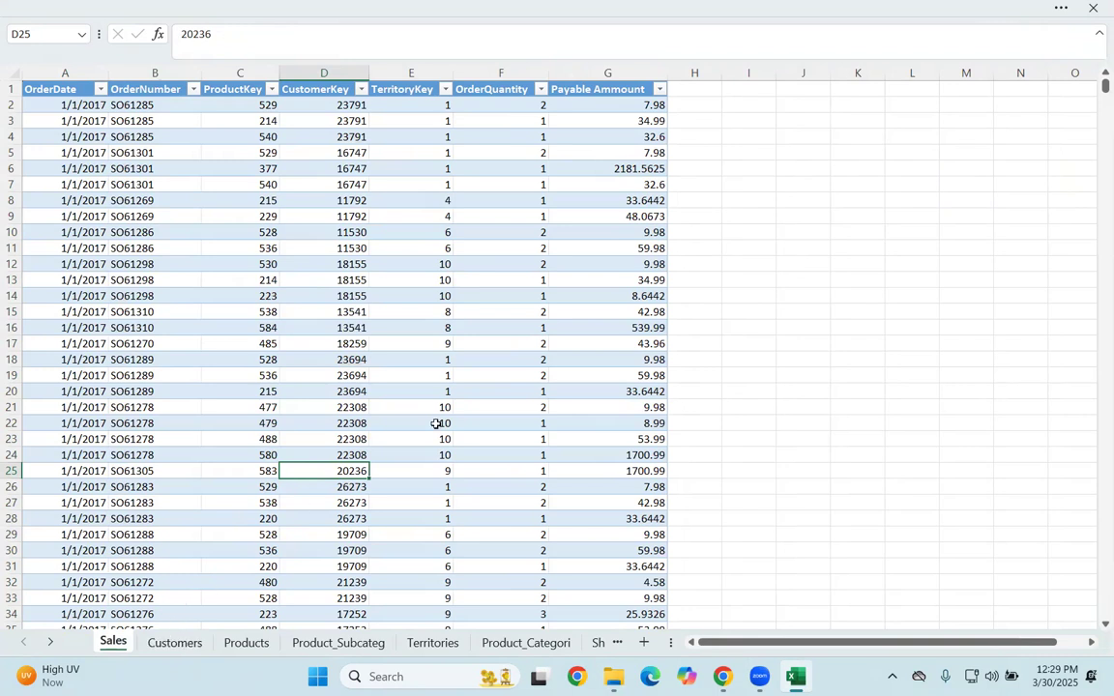
# Step: Switch the window out of full-screen mode so the ribbon is always shown
pyautogui.click(1059, 32)
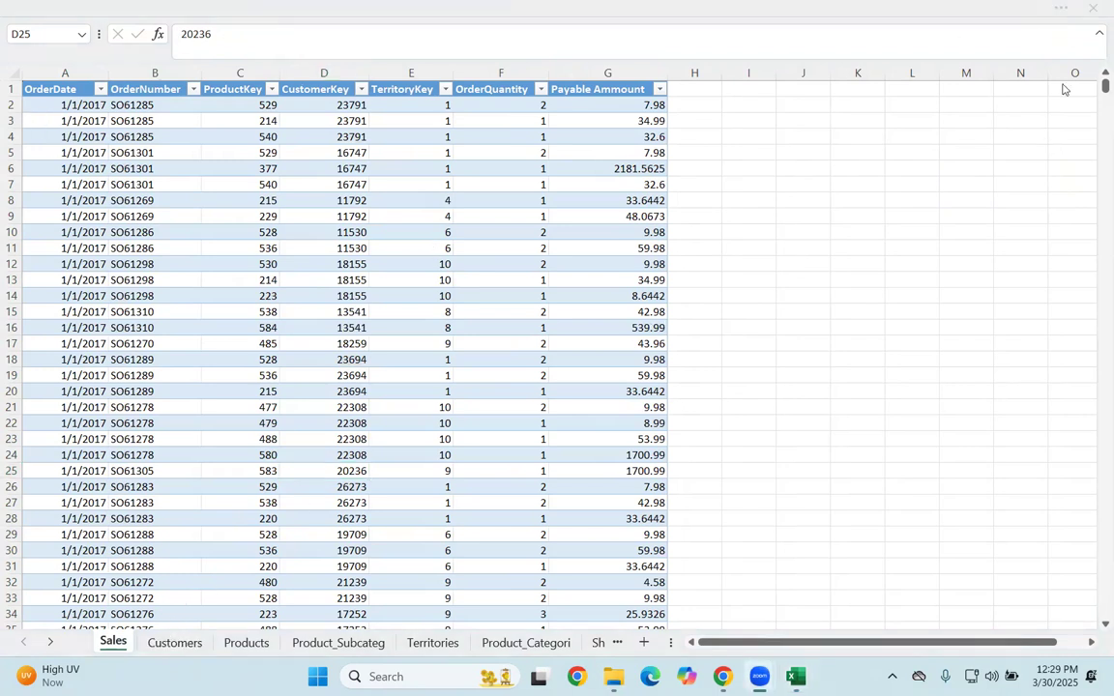
pyautogui.click(177, 30)
pyautogui.click(1006, 10)
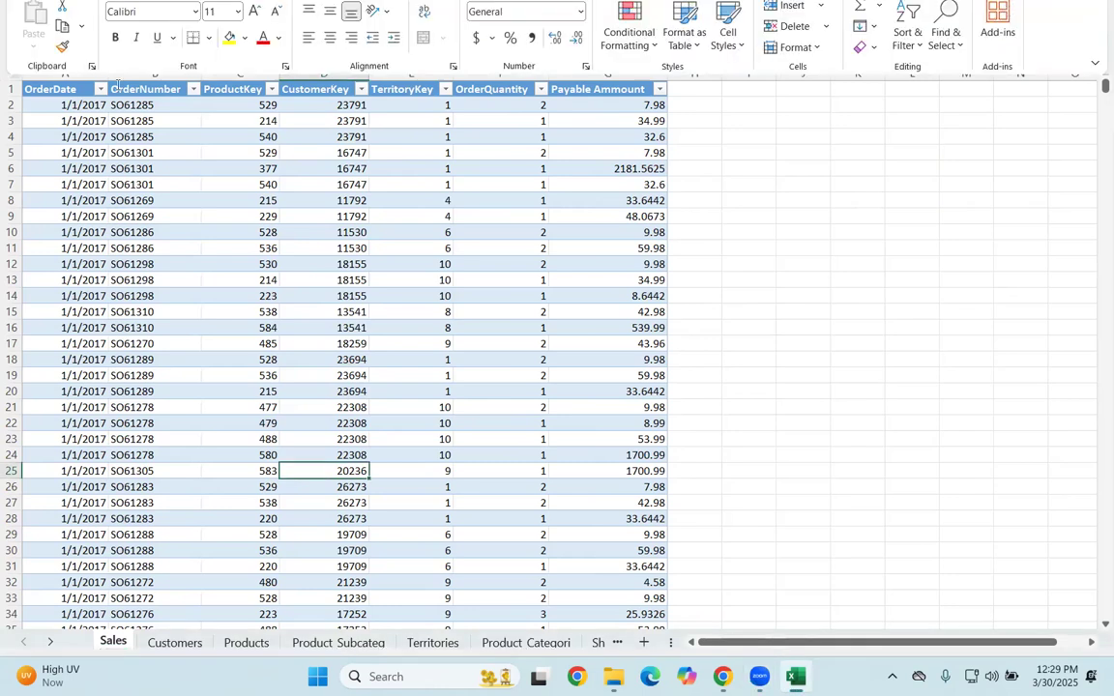
pyautogui.click(1095, 140)
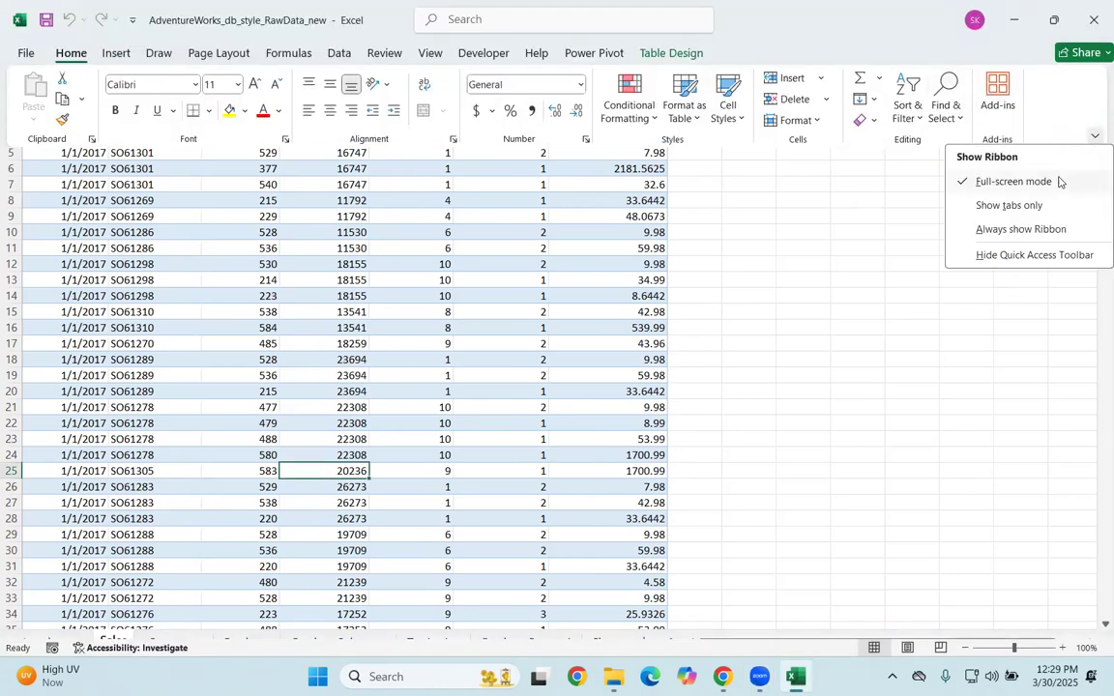
pyautogui.click(1015, 229)
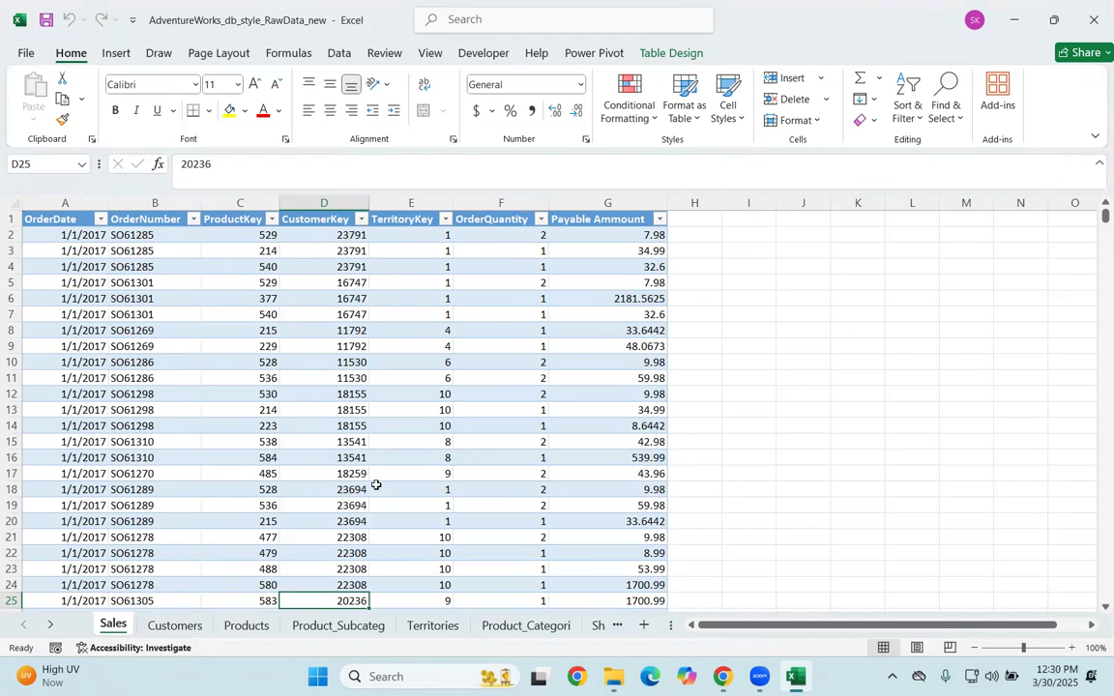
# Step: Review the Sales, Customers, Products, Product_Subcateg, Territories and Product_Categori tables and their key columns
pyautogui.click(175, 625)
pyautogui.click(60, 214)
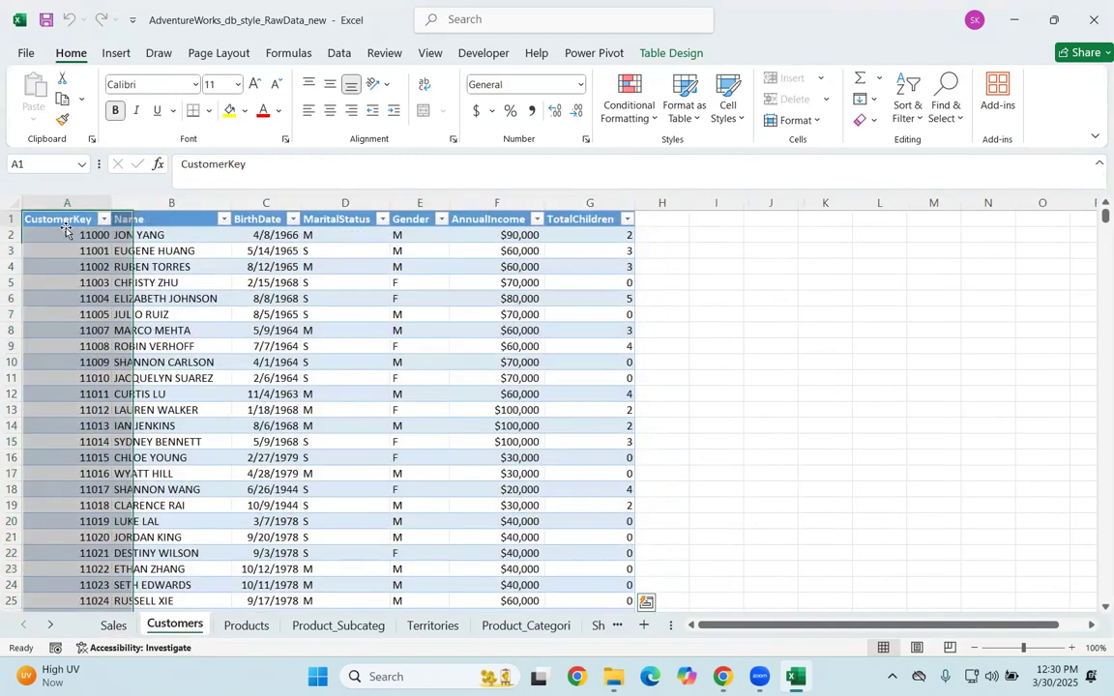
pyautogui.click(66, 226)
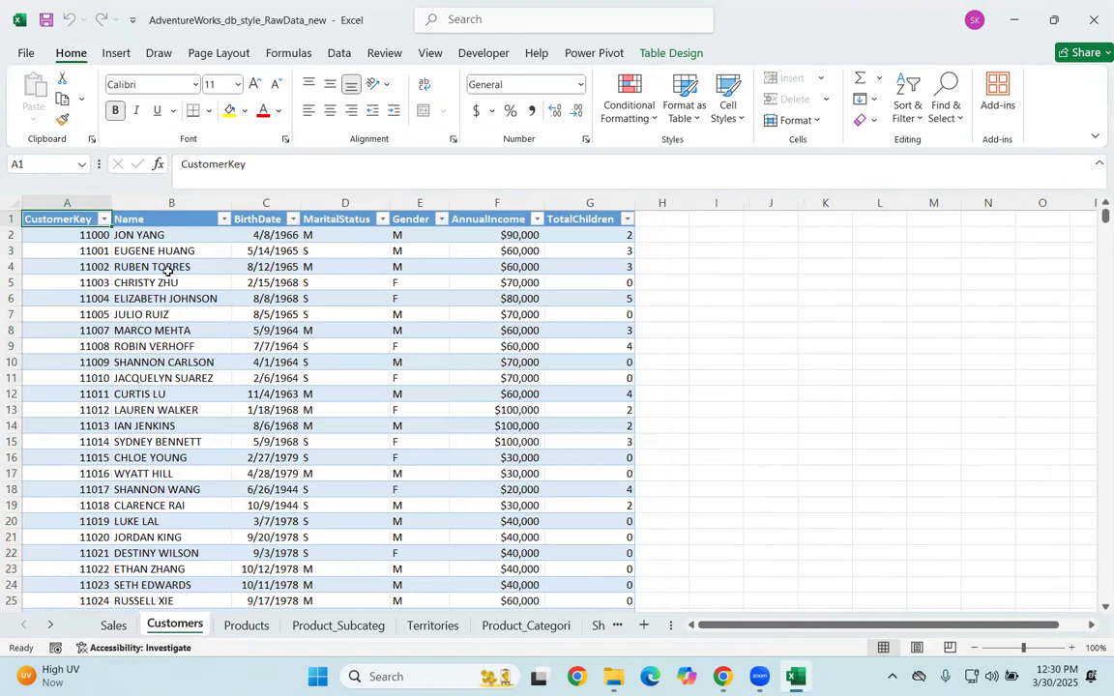
pyautogui.click(246, 625)
pyautogui.click(53, 237)
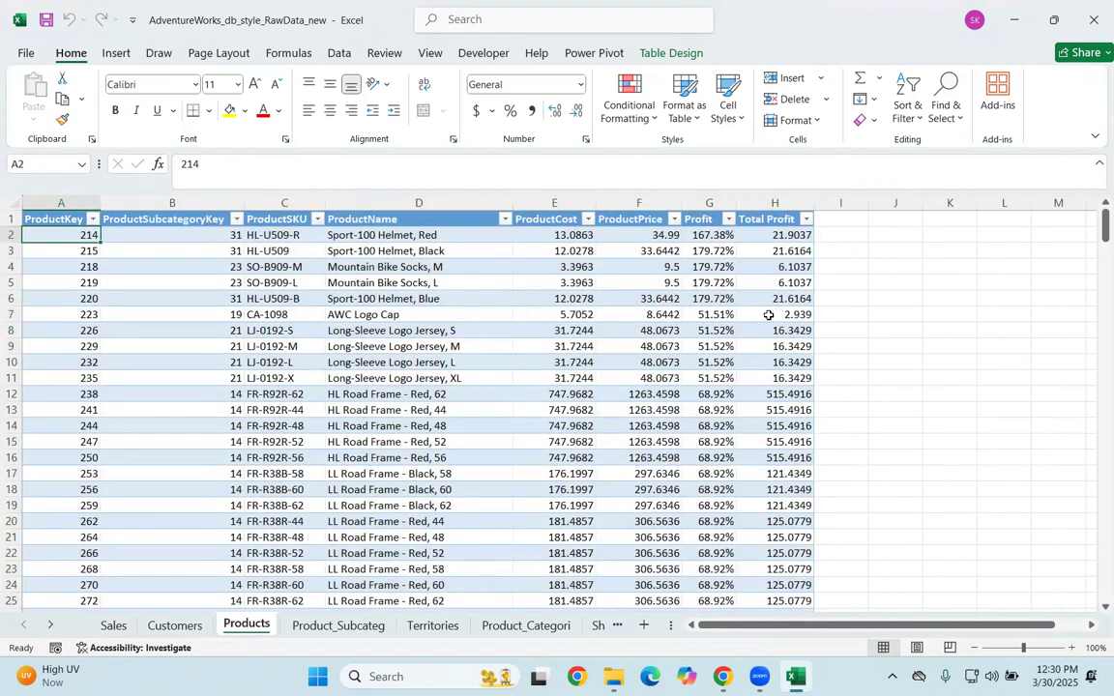
pyautogui.click(324, 626)
pyautogui.click(445, 631)
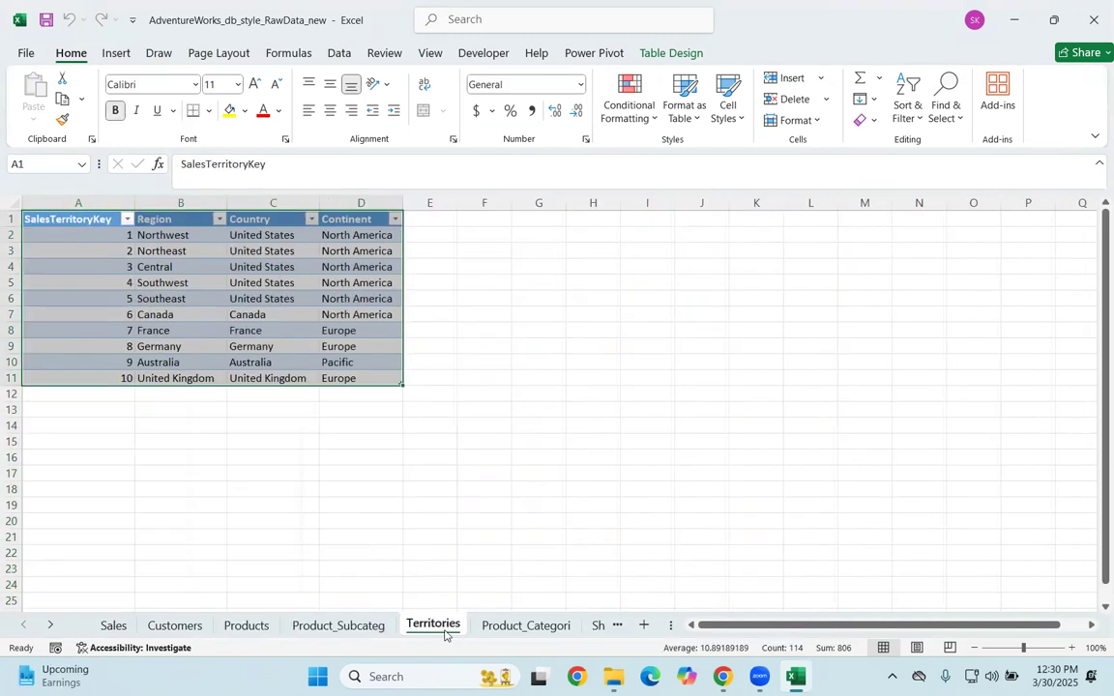
pyautogui.click(537, 629)
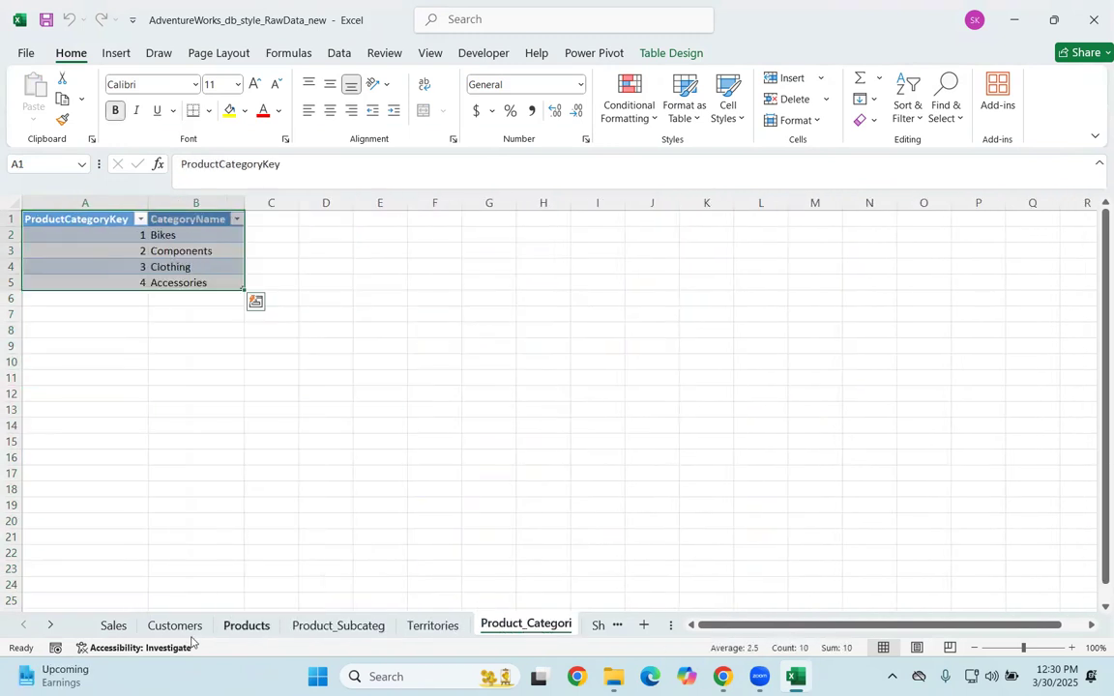
pyautogui.click(114, 629)
pyautogui.click(346, 376)
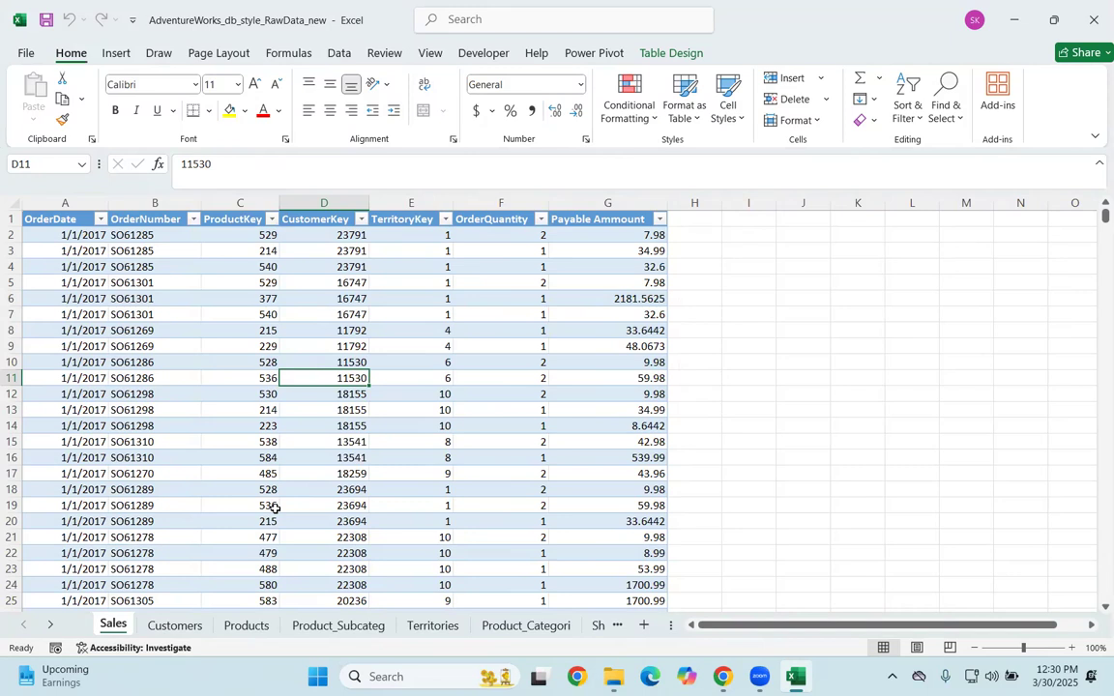
pyautogui.click(175, 626)
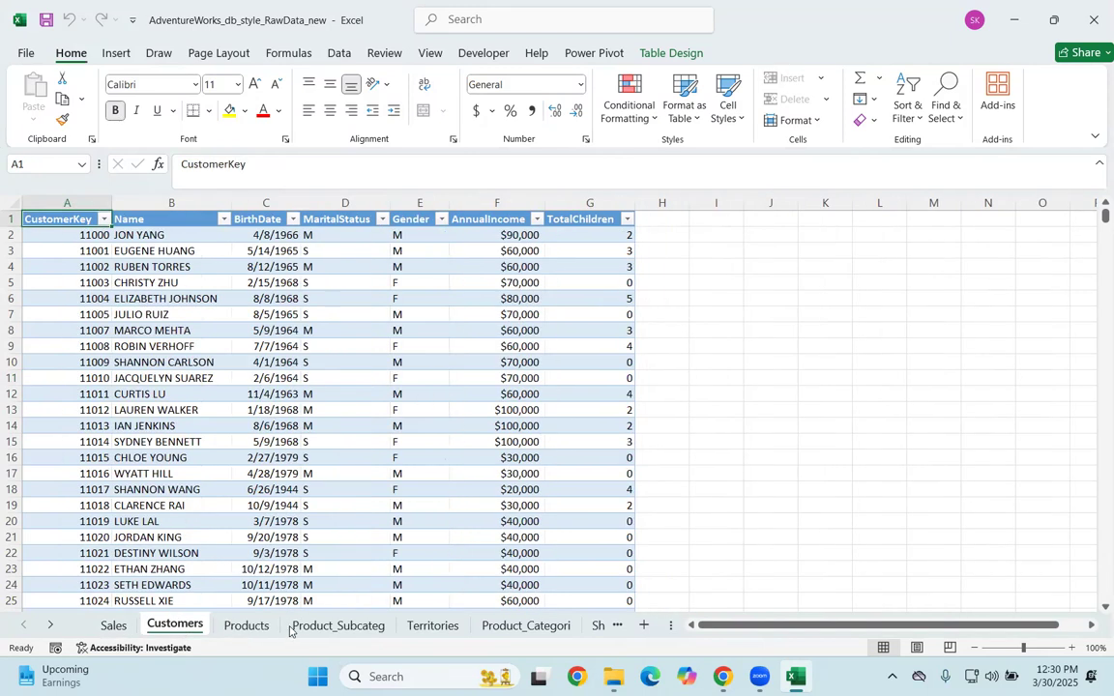
pyautogui.click(292, 628)
pyautogui.click(513, 626)
pyautogui.click(453, 626)
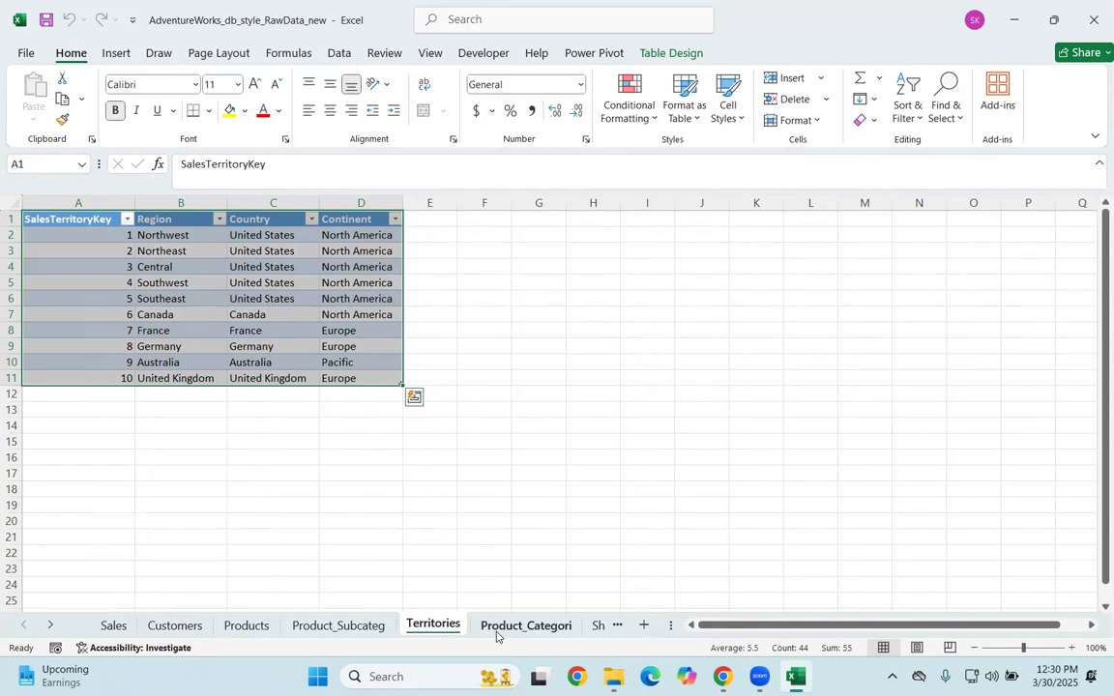
pyautogui.click(532, 626)
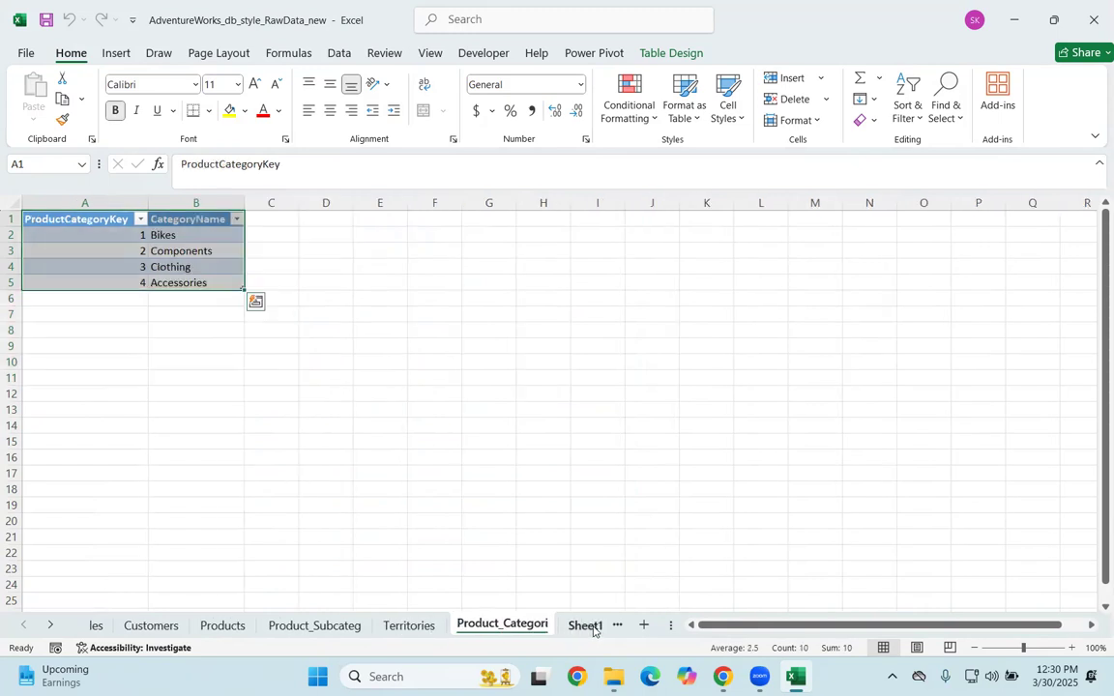
# Step: Delete Sheet1, which holds the old category PivotTables and slicers
pyautogui.click(594, 630)
pyautogui.rightClick(549, 625)
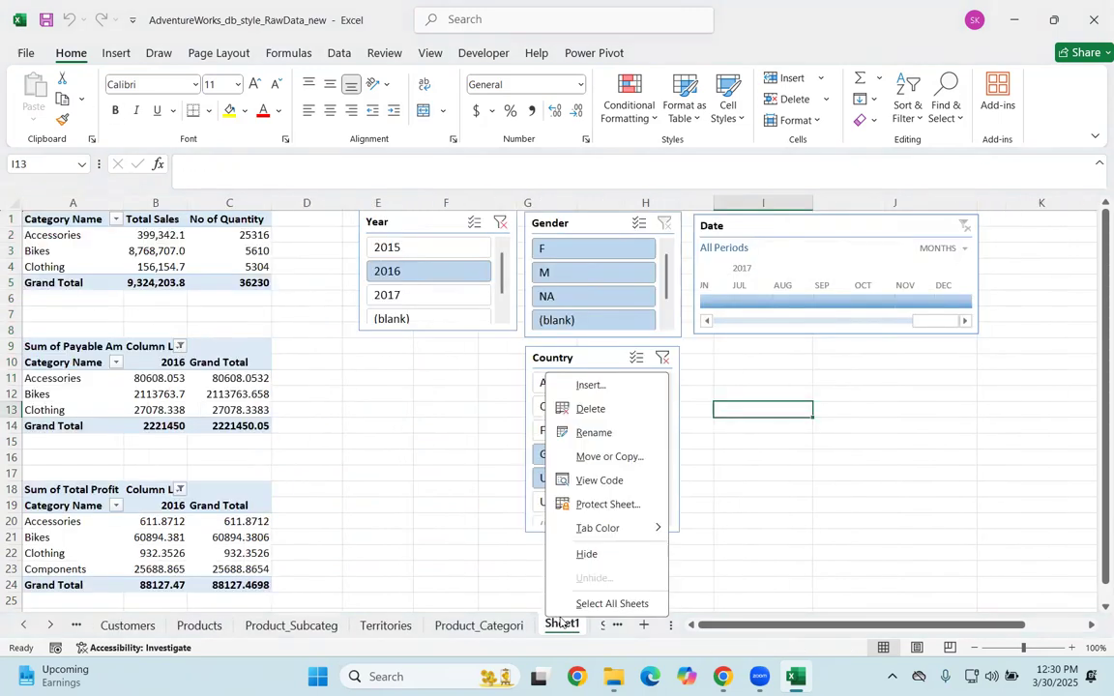
pyautogui.click(569, 410)
pyautogui.click(530, 380)
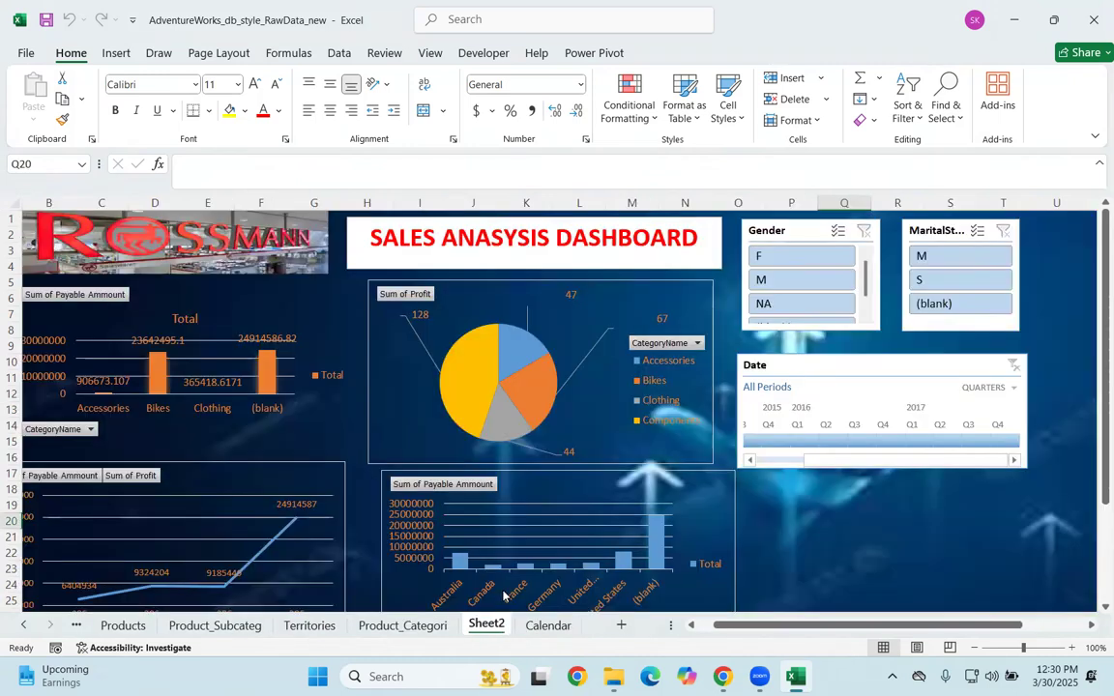
# Step: Delete Sheet2, which contains the old sales analysis dashboard
pyautogui.rightClick(503, 625)
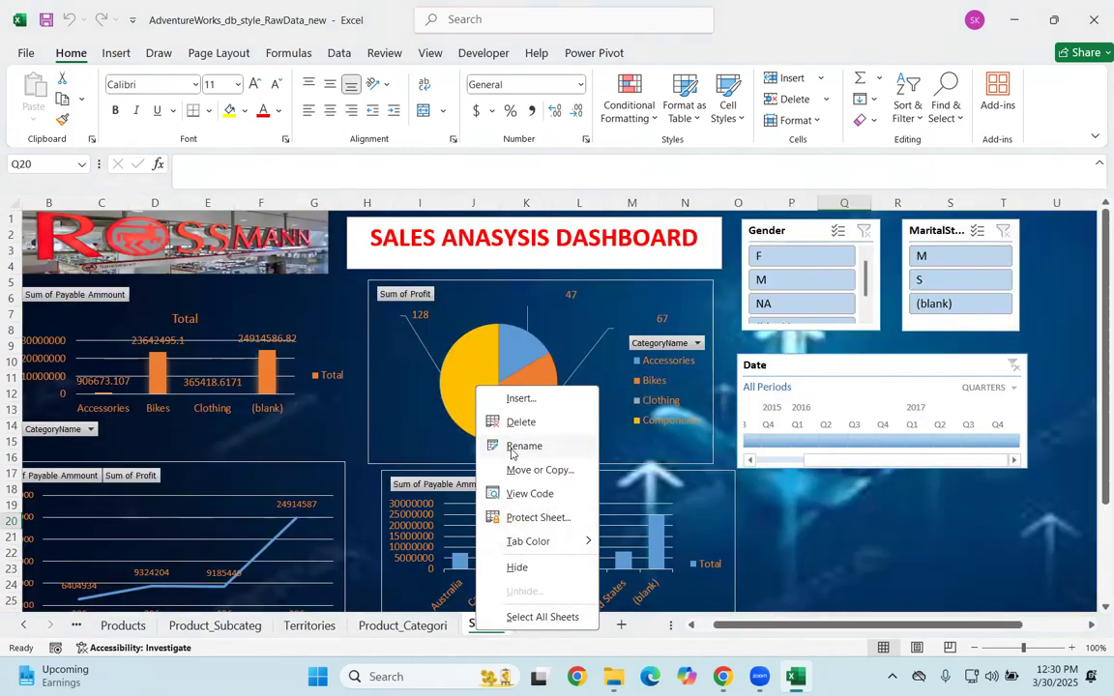
pyautogui.click(519, 422)
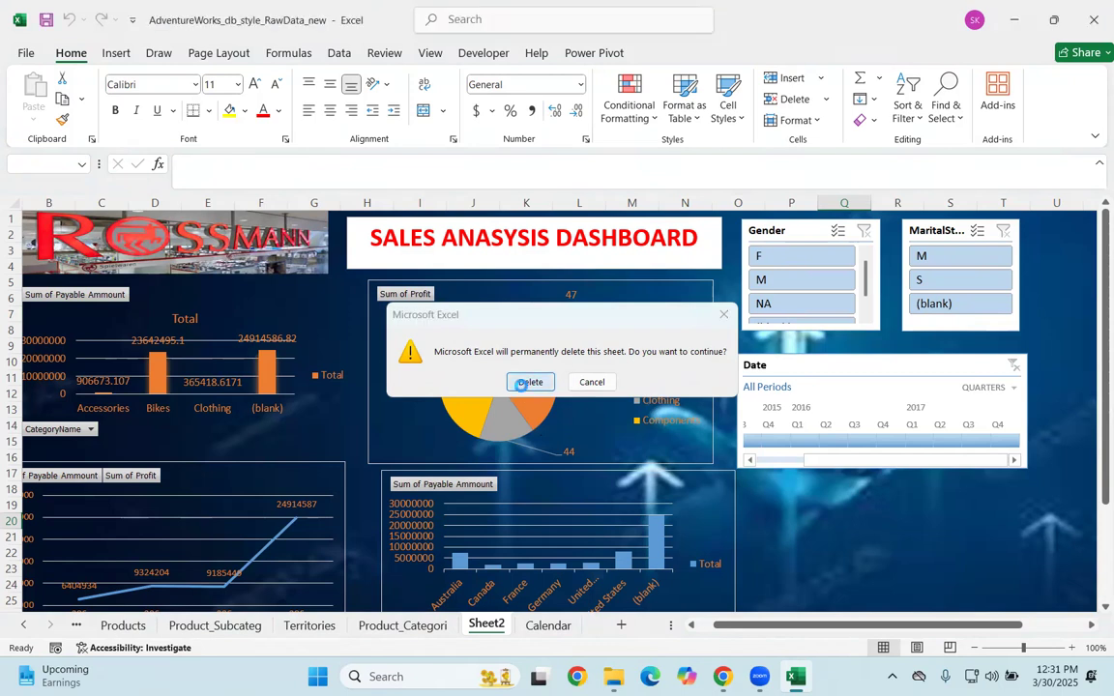
pyautogui.click(527, 383)
# Step: Convert the table on the Sales sheet to a normal range
pyautogui.click(24, 625)
pyautogui.click(24, 625)
pyautogui.click(141, 625)
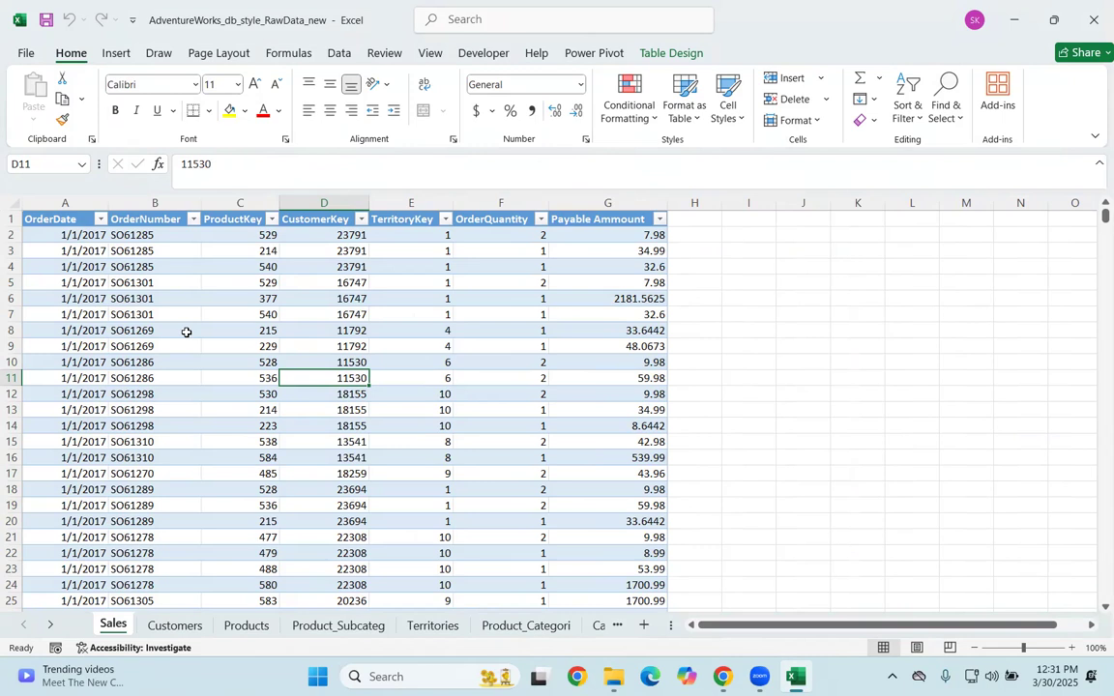
pyautogui.click(248, 362)
pyautogui.rightClick(247, 362)
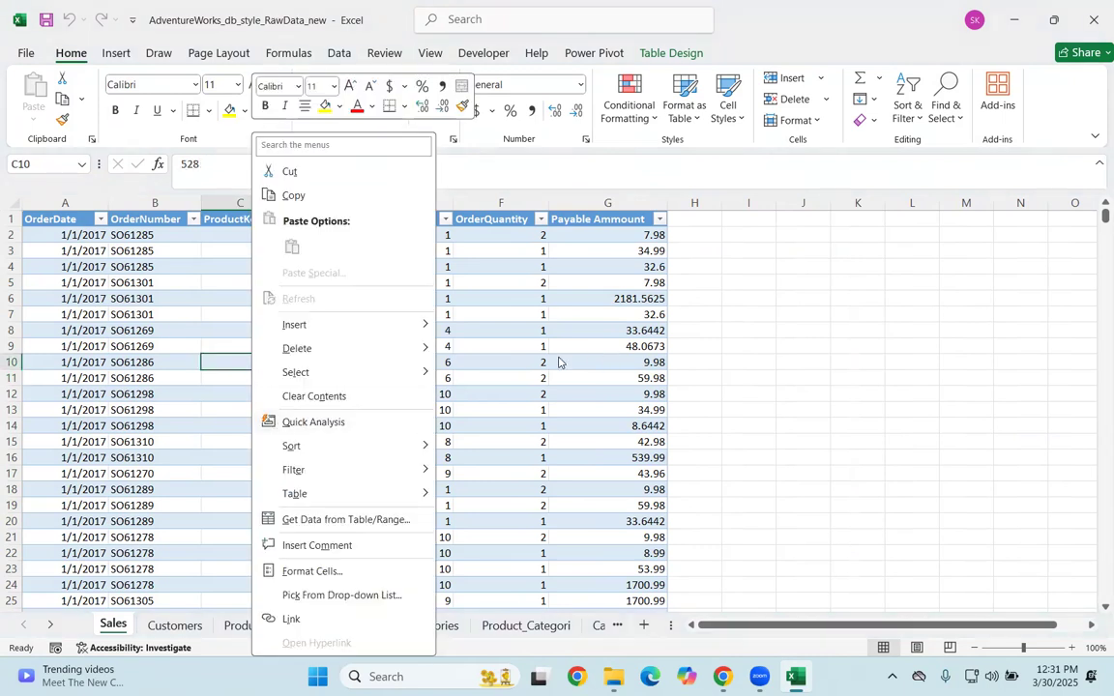
pyautogui.click(236, 248)
pyautogui.click(349, 314)
pyautogui.rightClick(349, 313)
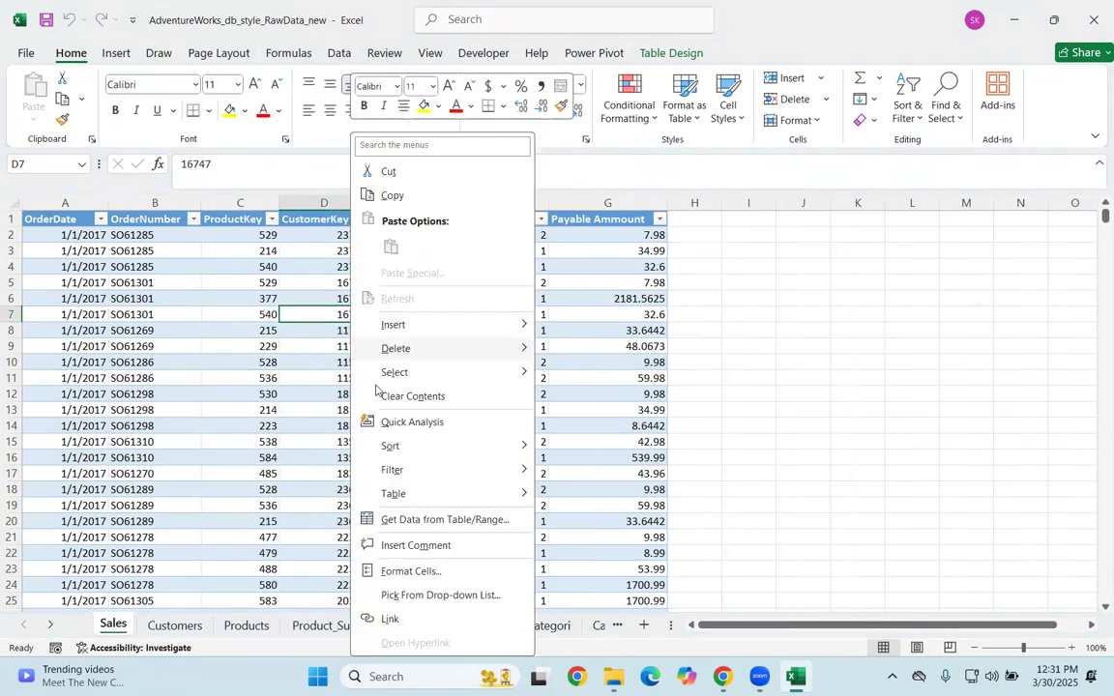
pyautogui.moveTo(444, 503)
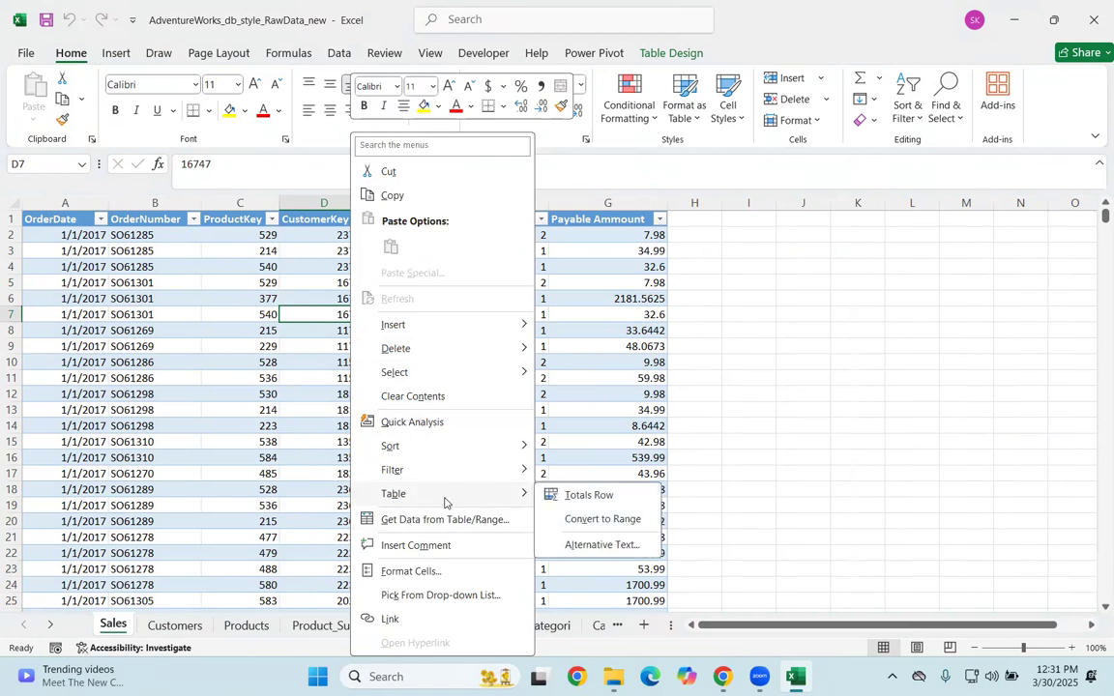
pyautogui.click(584, 526)
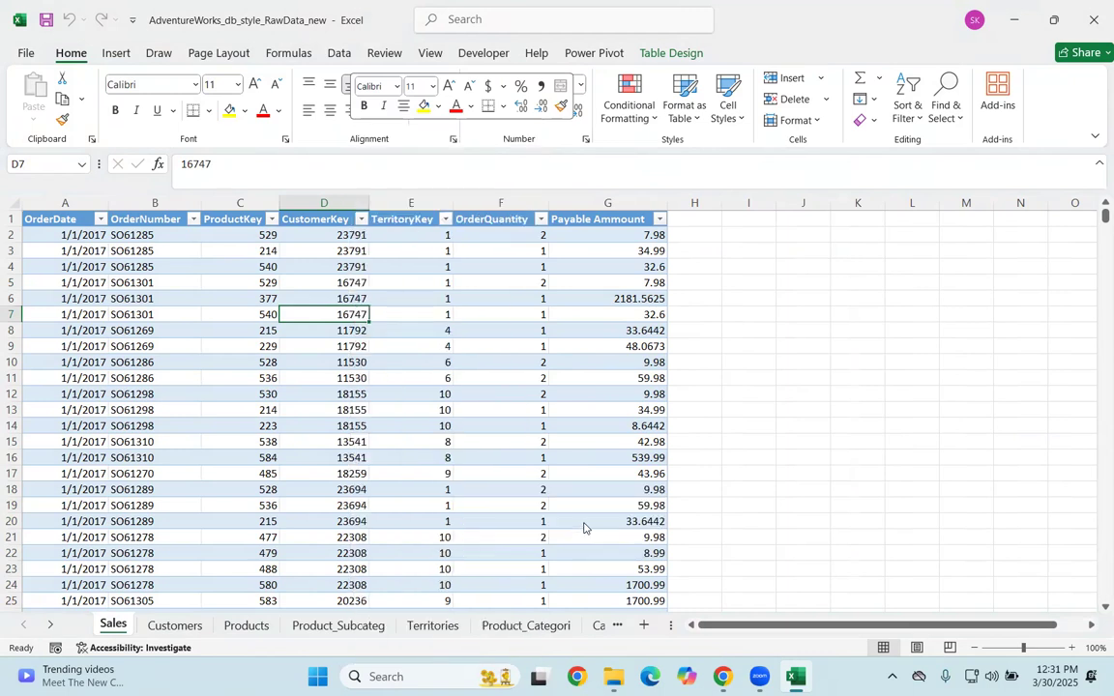
pyautogui.click(530, 381)
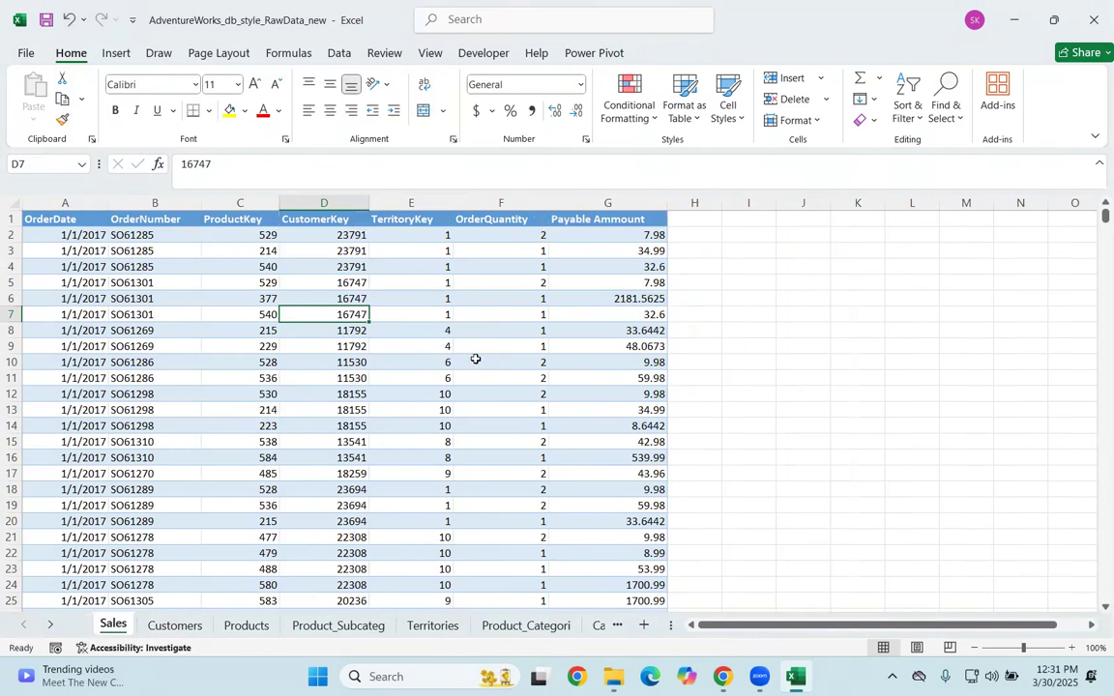
# Step: Convert the table on the Customers sheet to a normal range
pyautogui.click(167, 626)
pyautogui.rightClick(159, 489)
pyautogui.moveTo(266, 497)
pyautogui.click(406, 517)
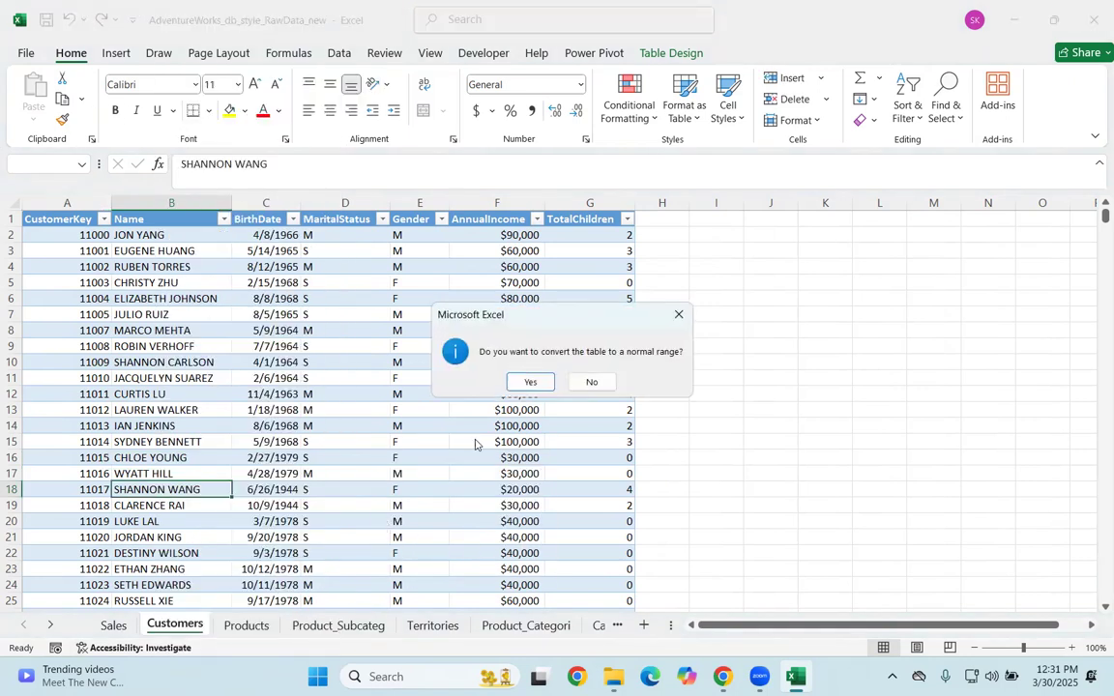
pyautogui.click(529, 384)
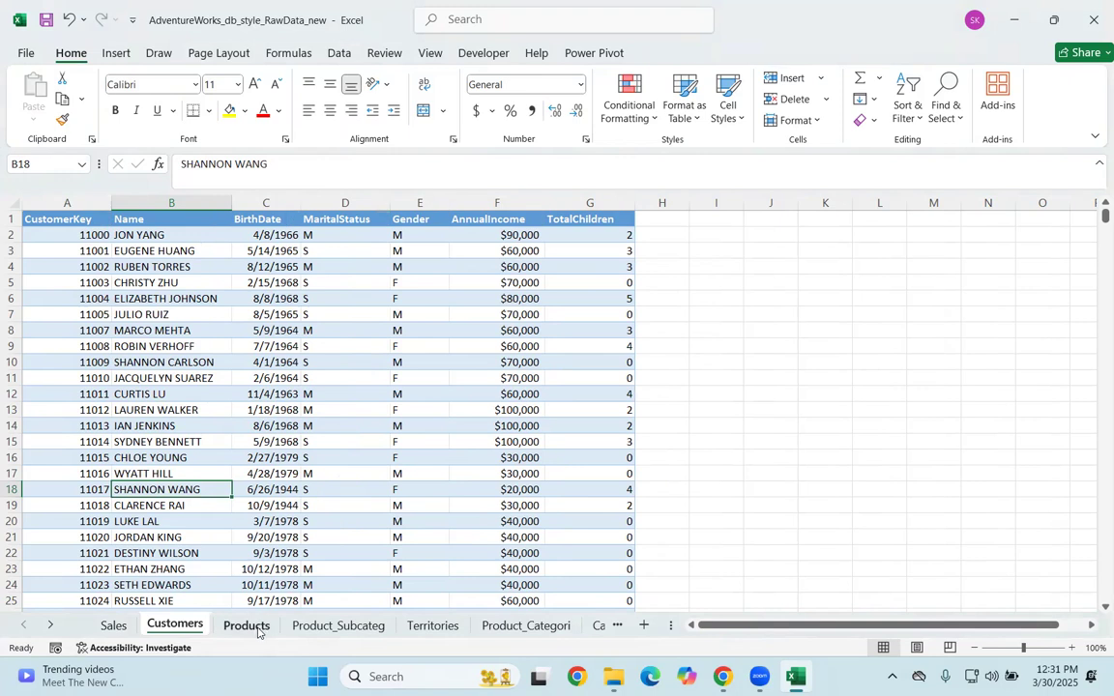
# Step: Try adding a totals row to the table on the Products sheet and undo it
pyautogui.click(246, 625)
pyautogui.click(336, 379)
pyautogui.rightClick(336, 378)
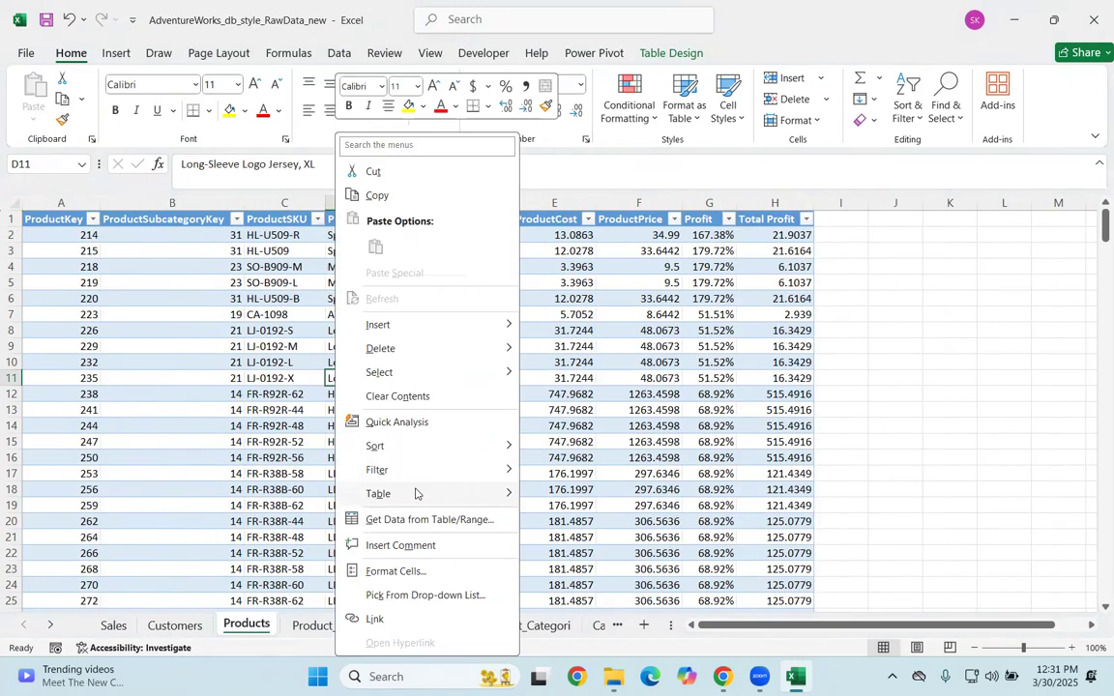
pyautogui.moveTo(416, 494)
pyautogui.click(566, 496)
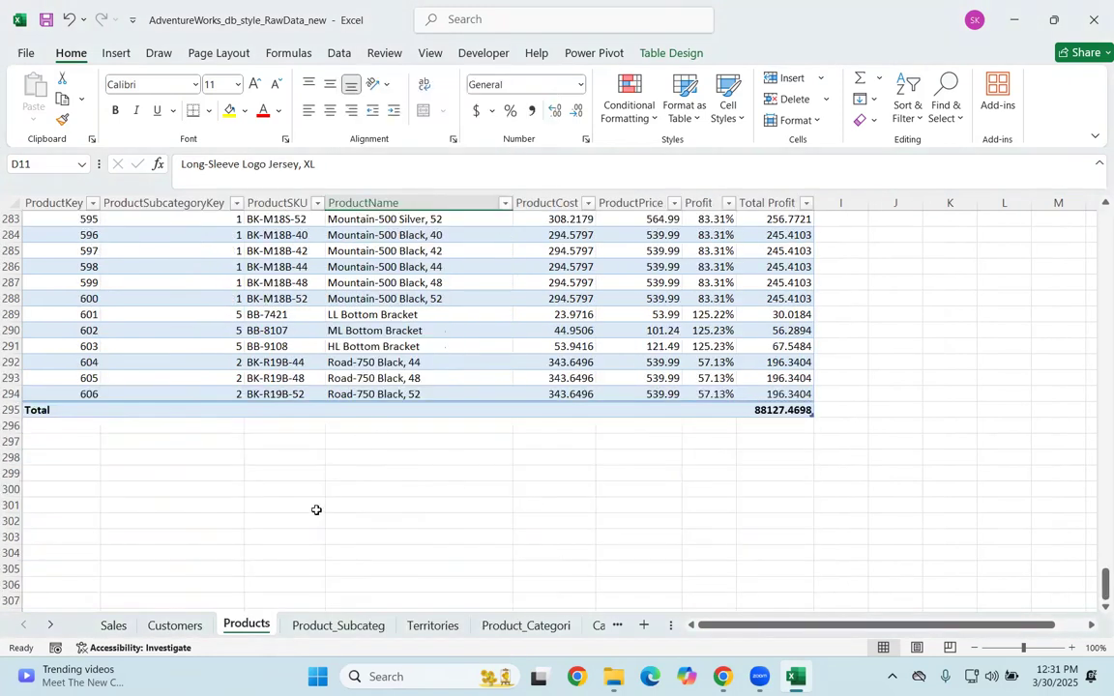
pyautogui.hotkey('ctrl', 'z')
# Step: Convert the table on the Products sheet to a normal range
pyautogui.rightClick(280, 442)
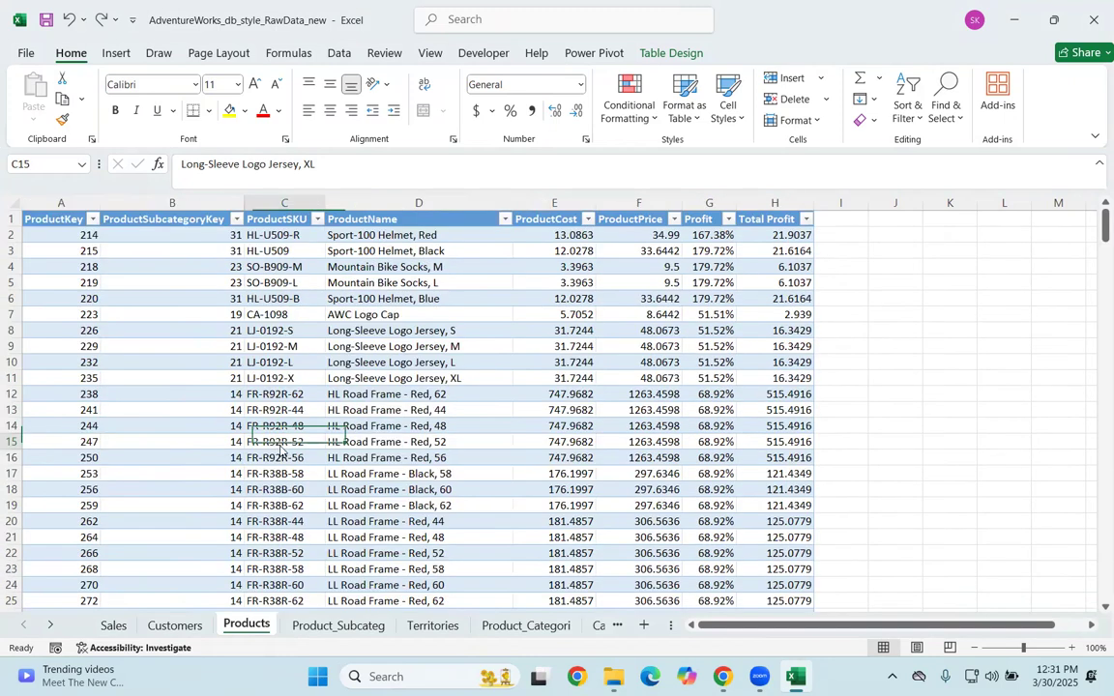
pyautogui.moveTo(396, 501)
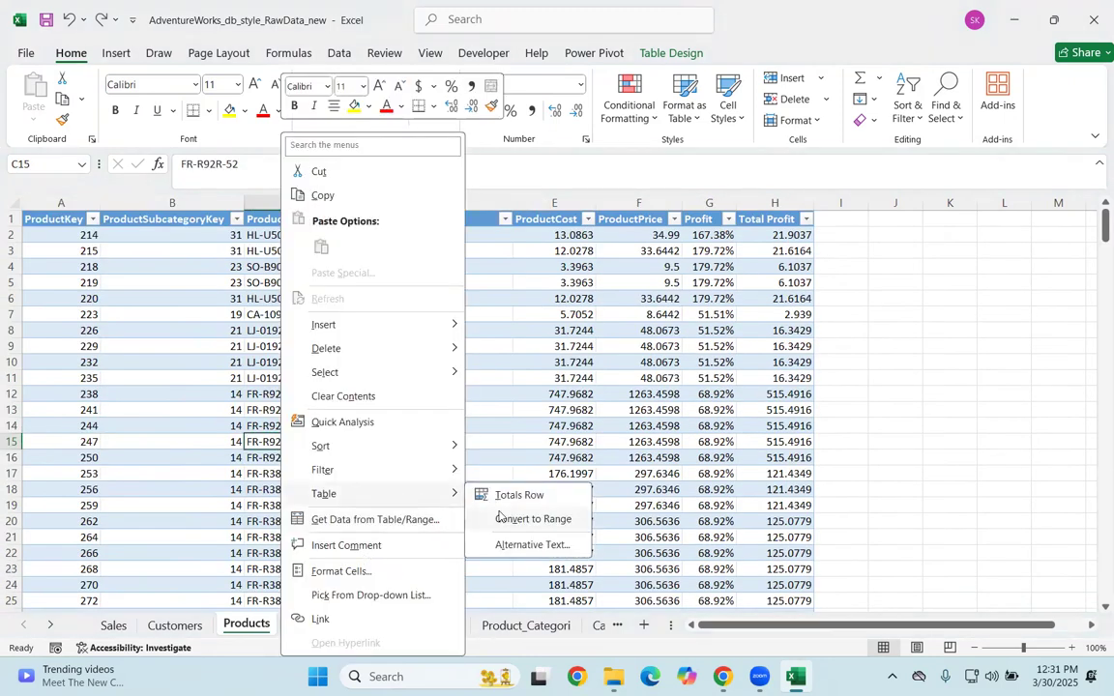
pyautogui.click(501, 518)
pyautogui.click(530, 385)
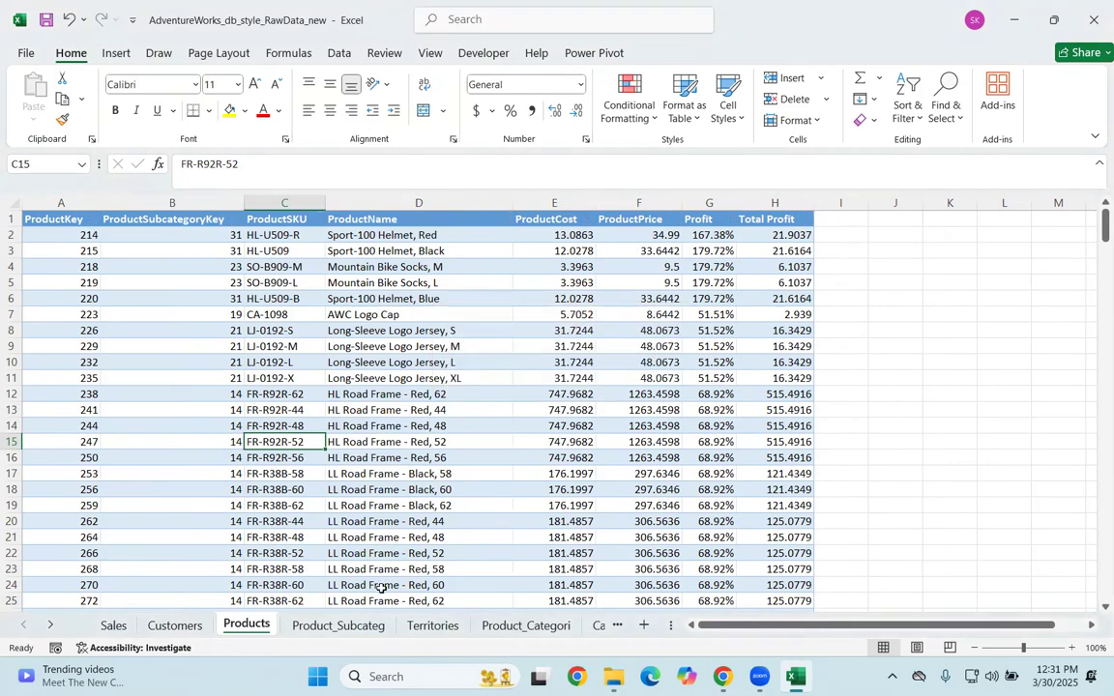
# Step: Convert the table on the Product_Subcateg sheet to a normal range
pyautogui.click(338, 625)
pyautogui.rightClick(310, 400)
pyautogui.moveTo(406, 495)
pyautogui.click(546, 521)
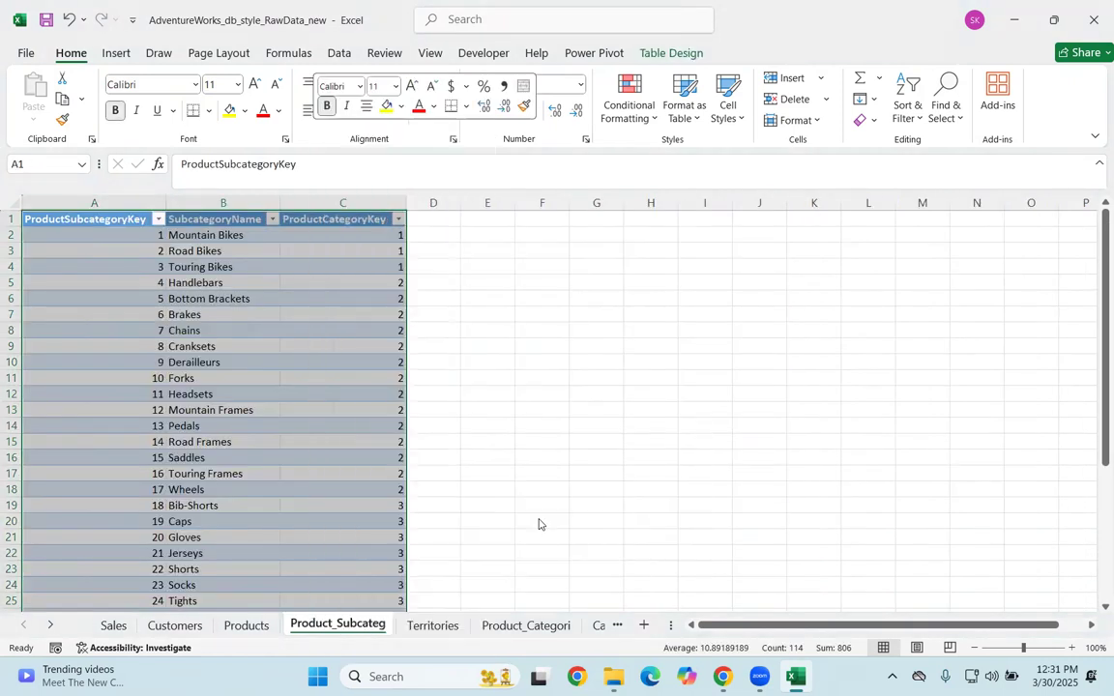
pyautogui.press('Return')
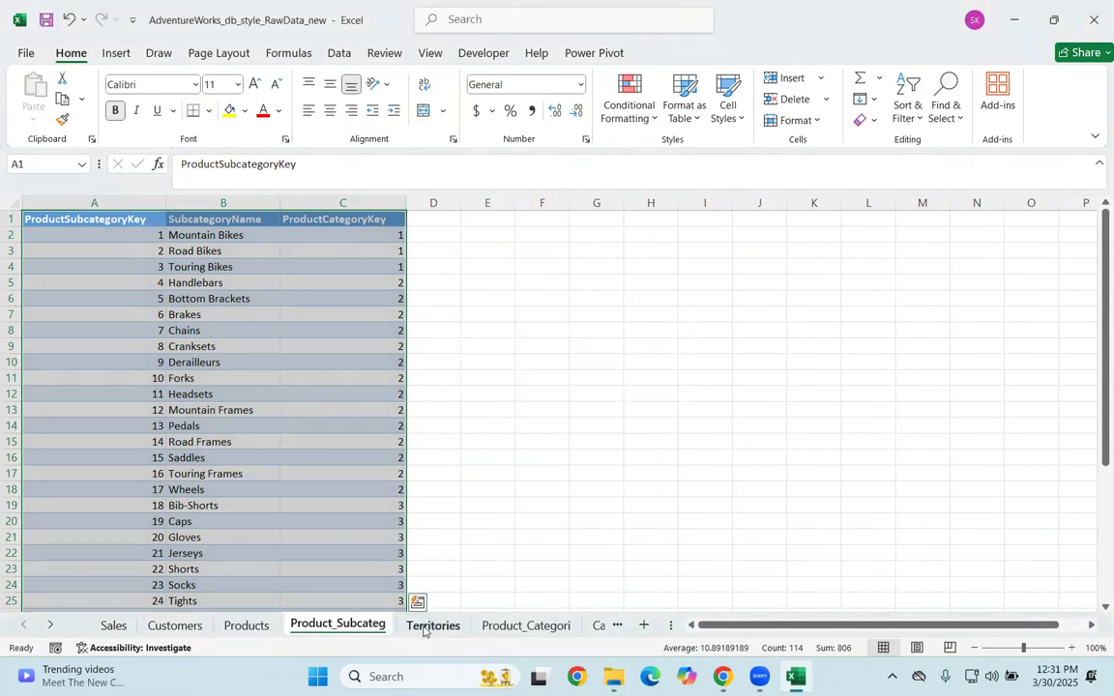
# Step: Convert the table on the Territories sheet to a normal range
pyautogui.click(428, 623)
pyautogui.rightClick(240, 336)
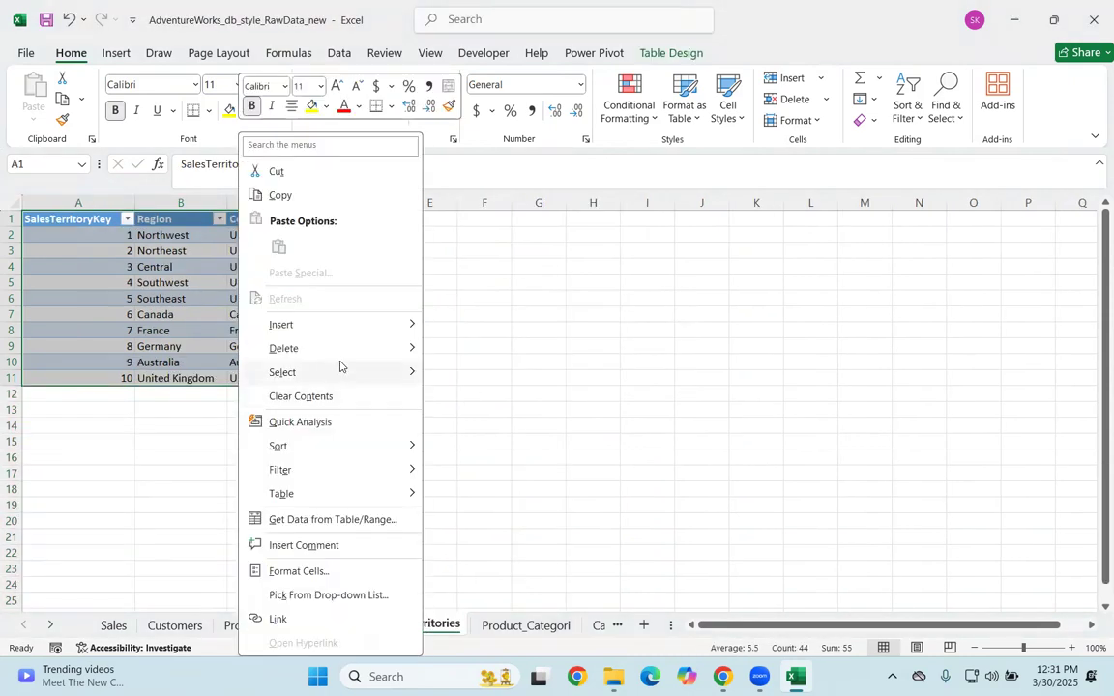
pyautogui.moveTo(363, 493)
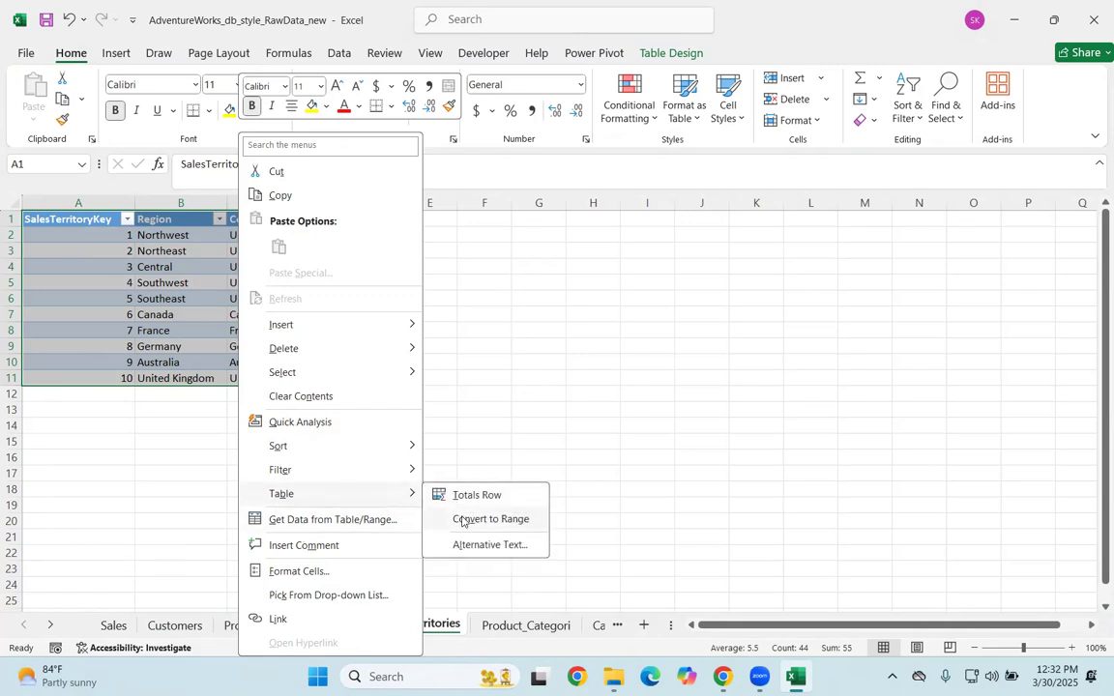
pyautogui.click(462, 521)
pyautogui.click(529, 381)
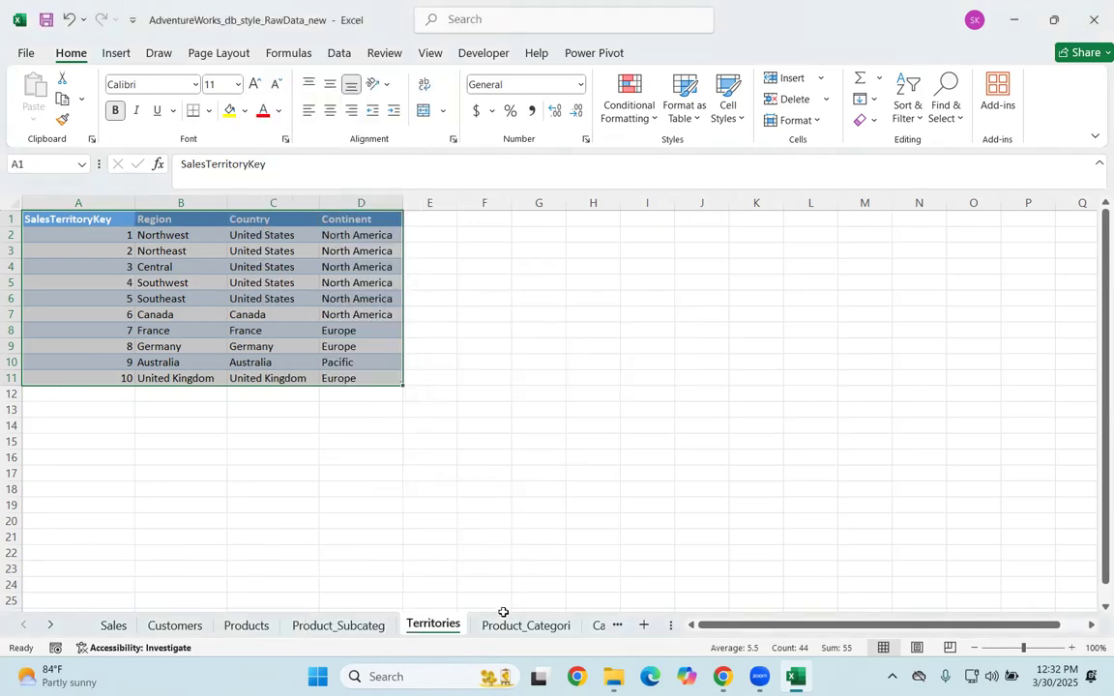
# Step: Convert the table on the Product_Categori sheet to a normal range
pyautogui.click(503, 629)
pyautogui.rightClick(192, 285)
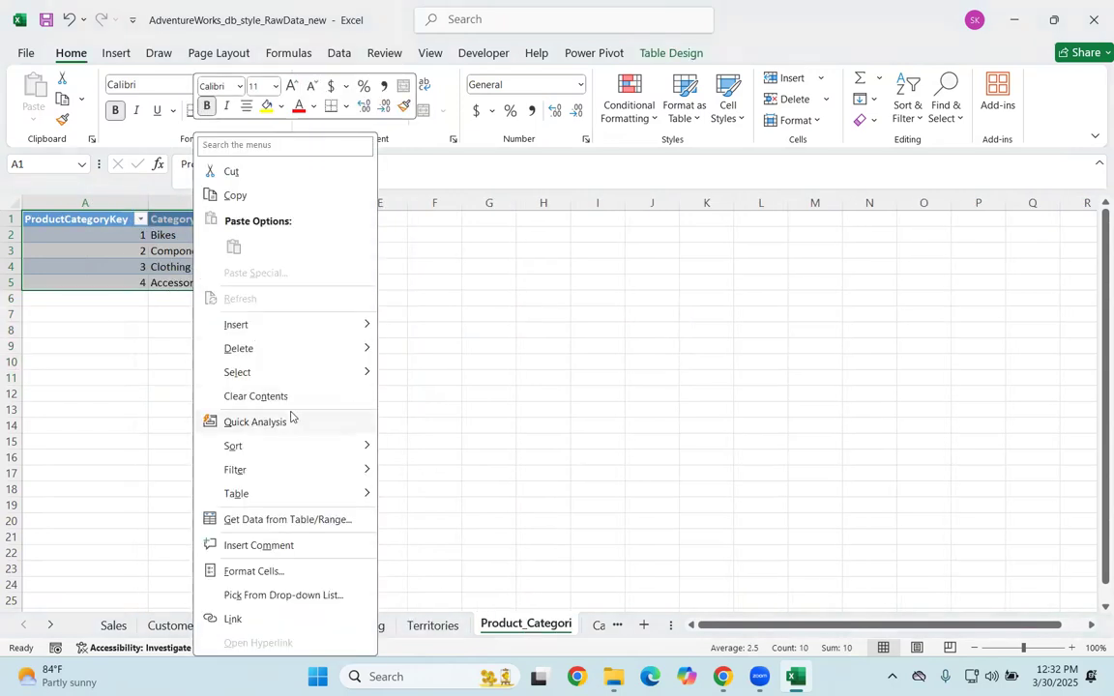
pyautogui.moveTo(299, 495)
pyautogui.click(460, 519)
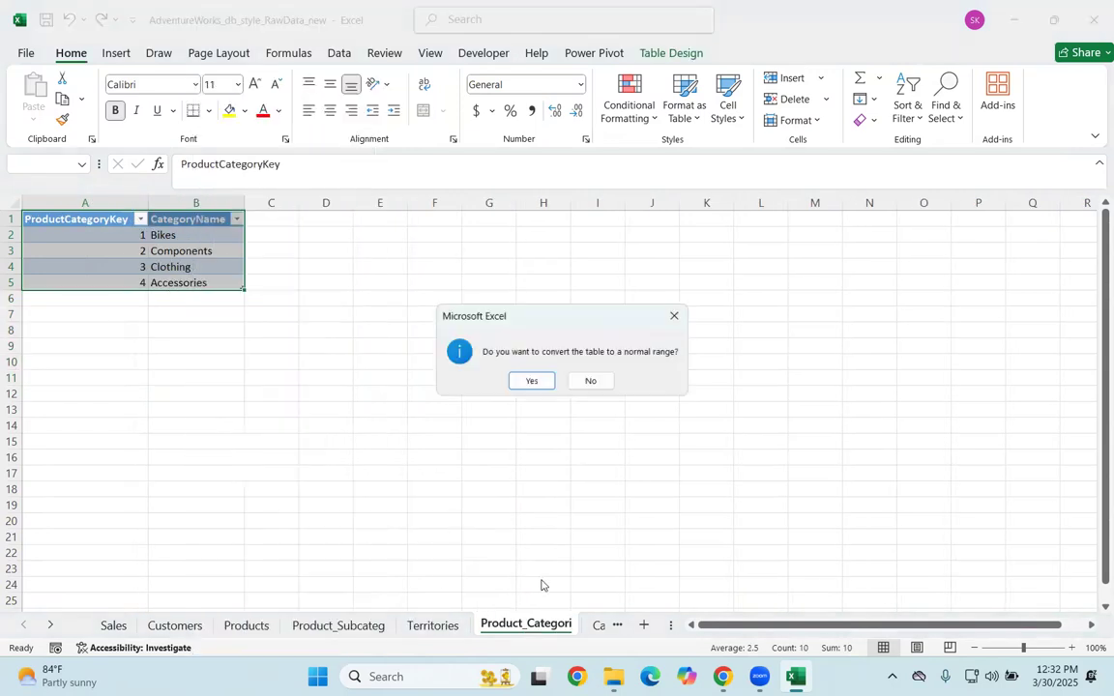
pyautogui.click(531, 383)
# Step: Convert the table on the Calendar sheet to a normal range
pyautogui.click(598, 625)
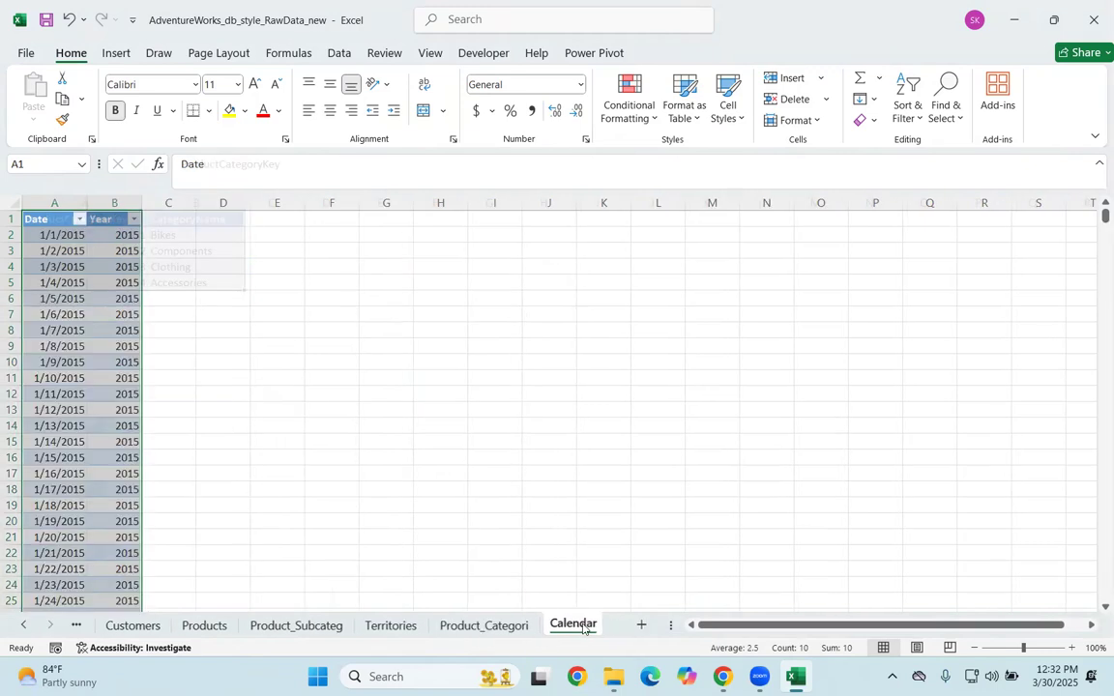
pyautogui.rightClick(70, 291)
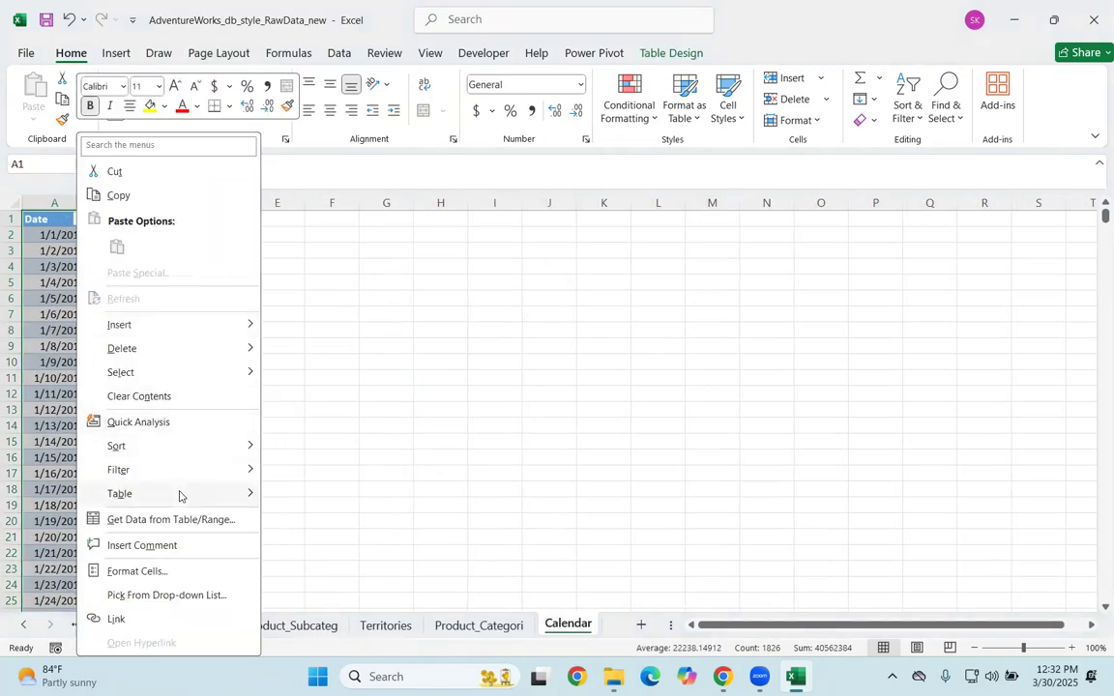
pyautogui.moveTo(179, 494)
pyautogui.click(329, 518)
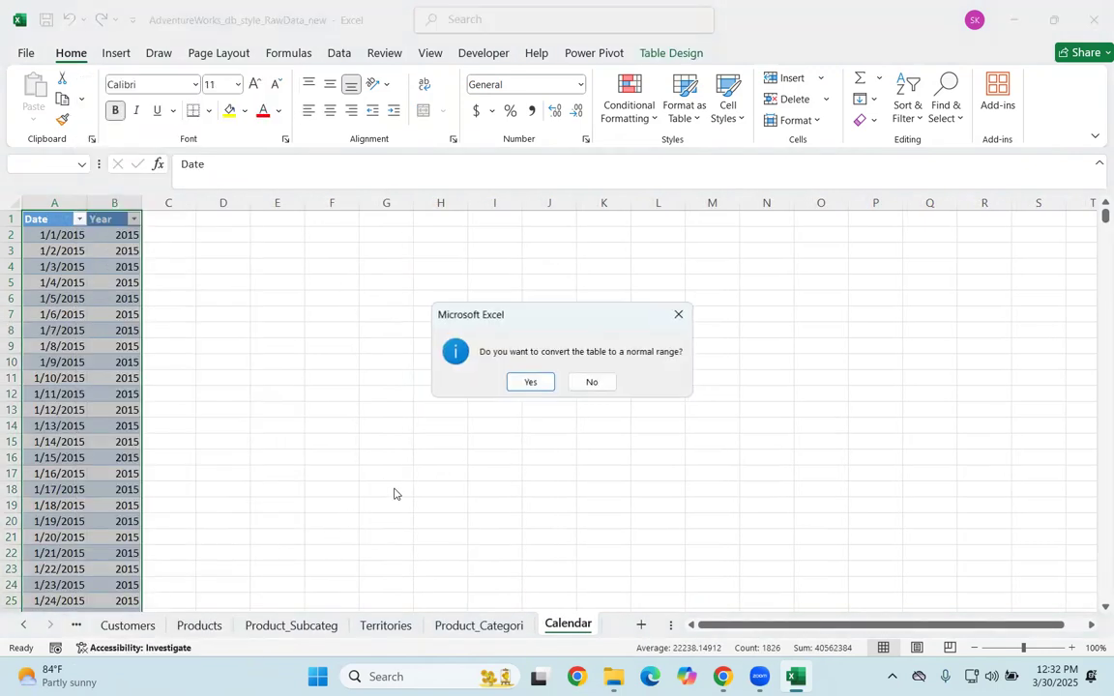
pyautogui.click(519, 385)
pyautogui.click(299, 408)
# Step: Return to the Sales sheet and save the workbook
pyautogui.click(24, 623)
pyautogui.click(24, 624)
pyautogui.click(111, 624)
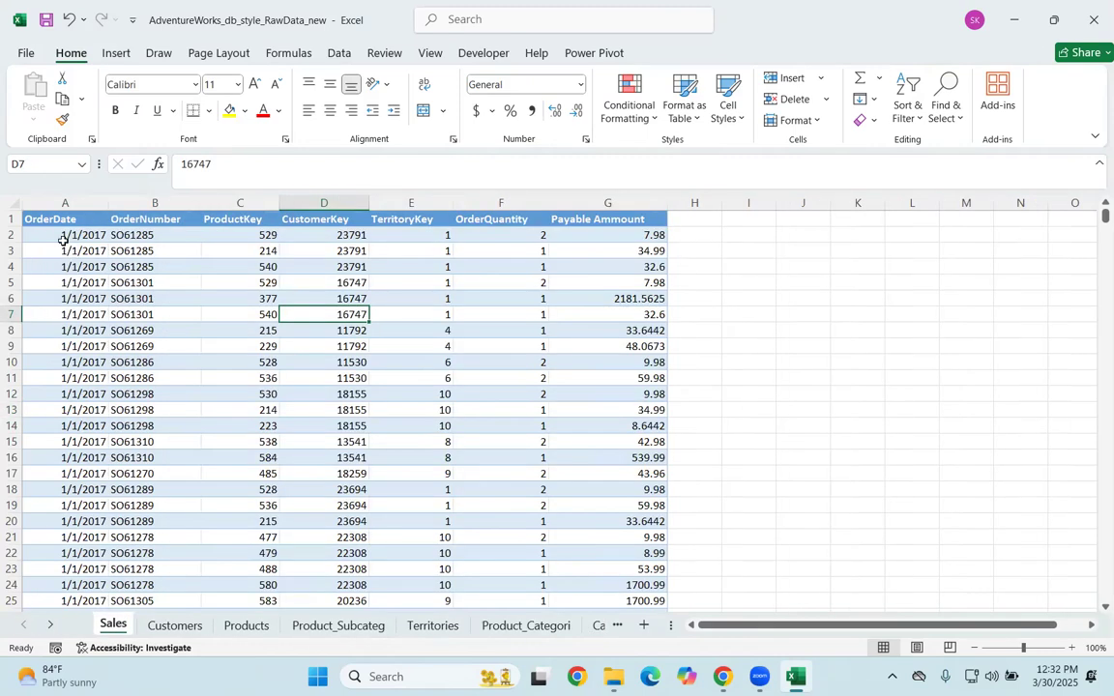
pyautogui.click(499, 260)
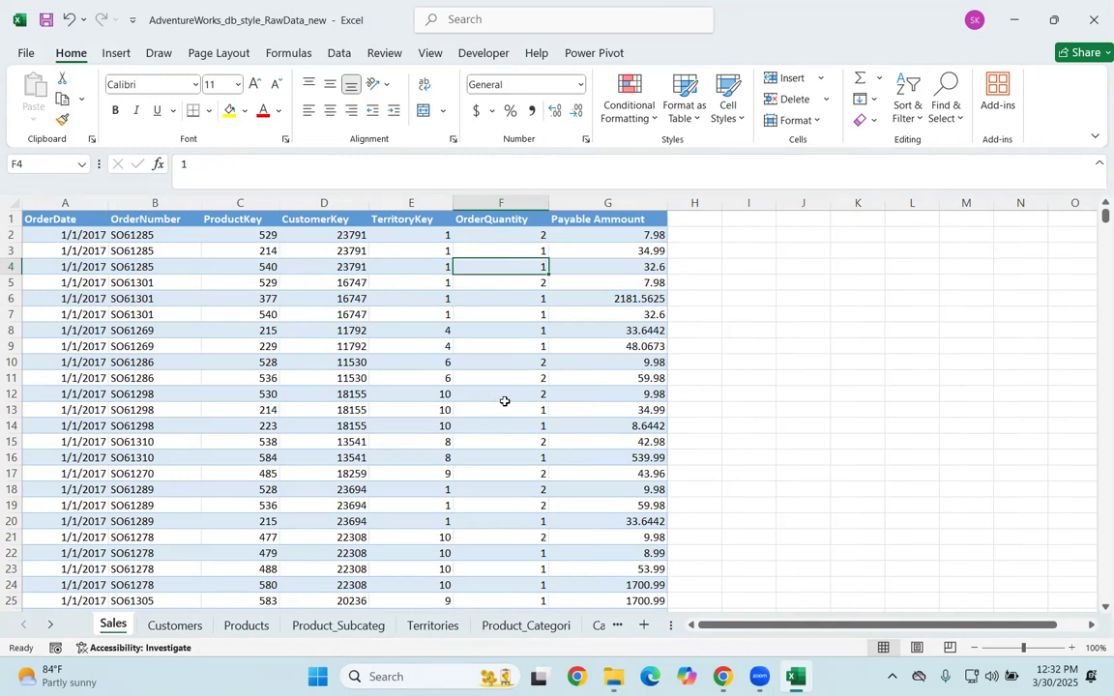
pyautogui.hotkey('ctrl', 'a')
pyautogui.hotkey('ctrl', 's')
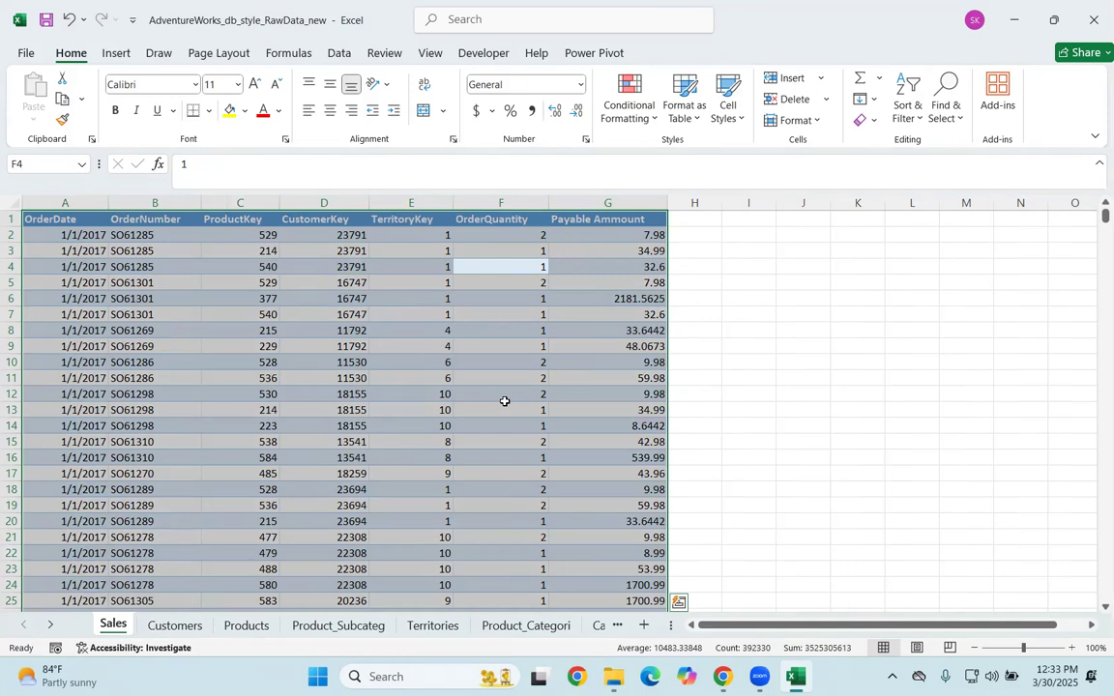
pyautogui.click(248, 503)
pyautogui.rightClick(299, 410)
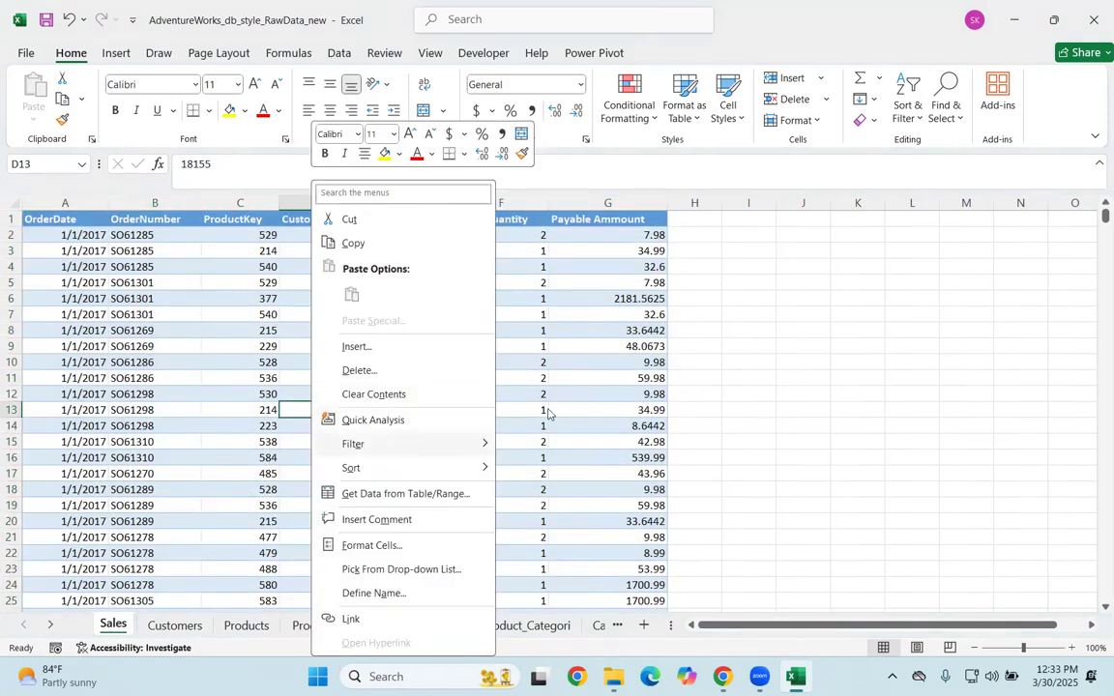
pyautogui.press('Escape')
pyautogui.hotkey('ctrl', 's')
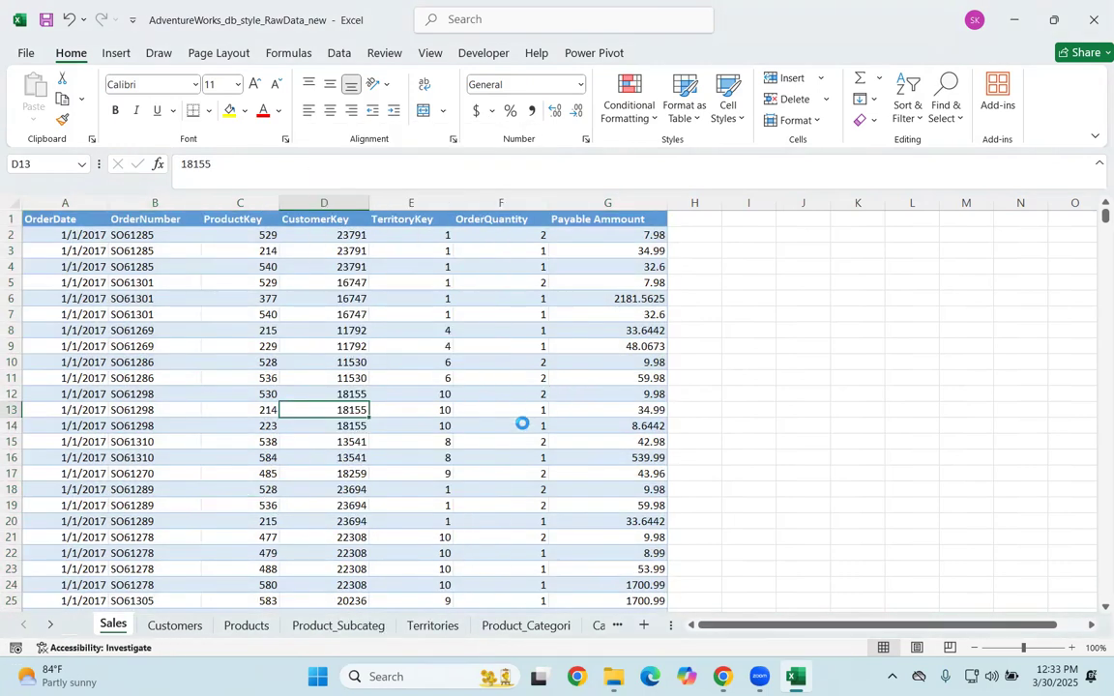
# Step: Select the whole Sales data range and examine the Table command and its shortcuts
pyautogui.click(242, 377)
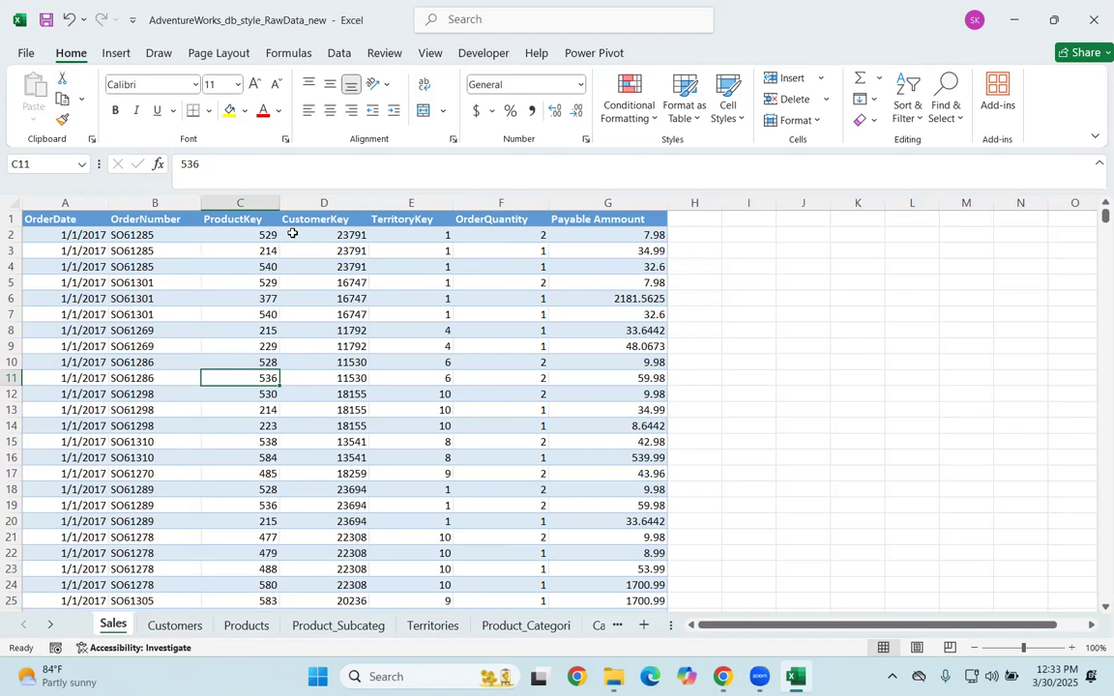
pyautogui.hotkey('ctrl', 'a')
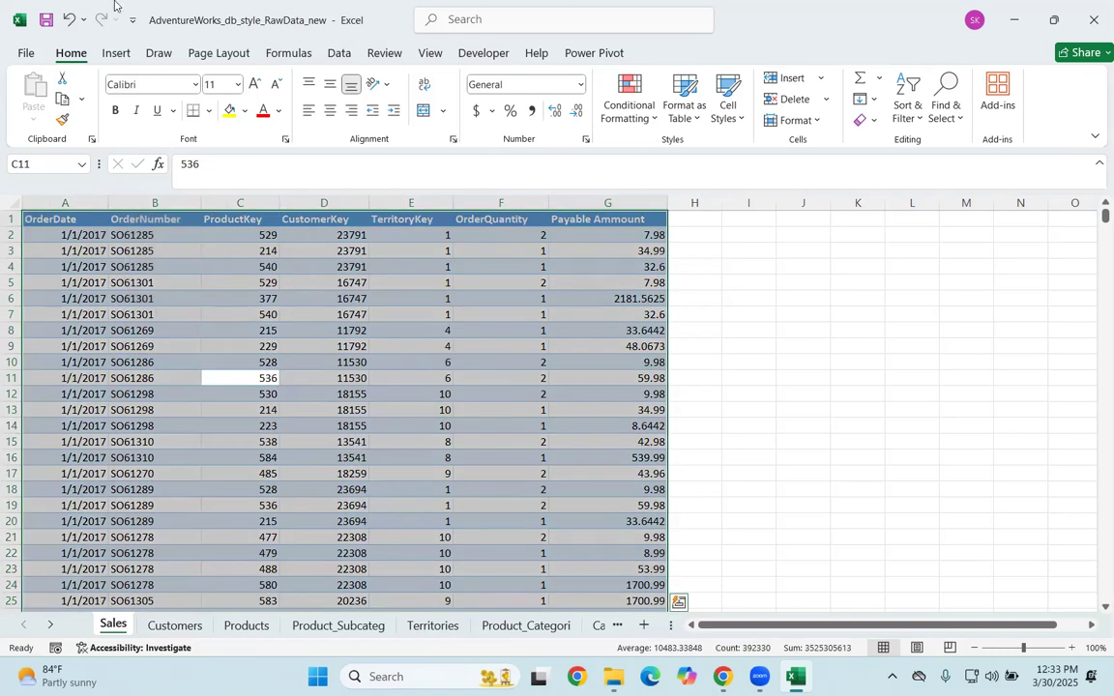
pyautogui.click(114, 54)
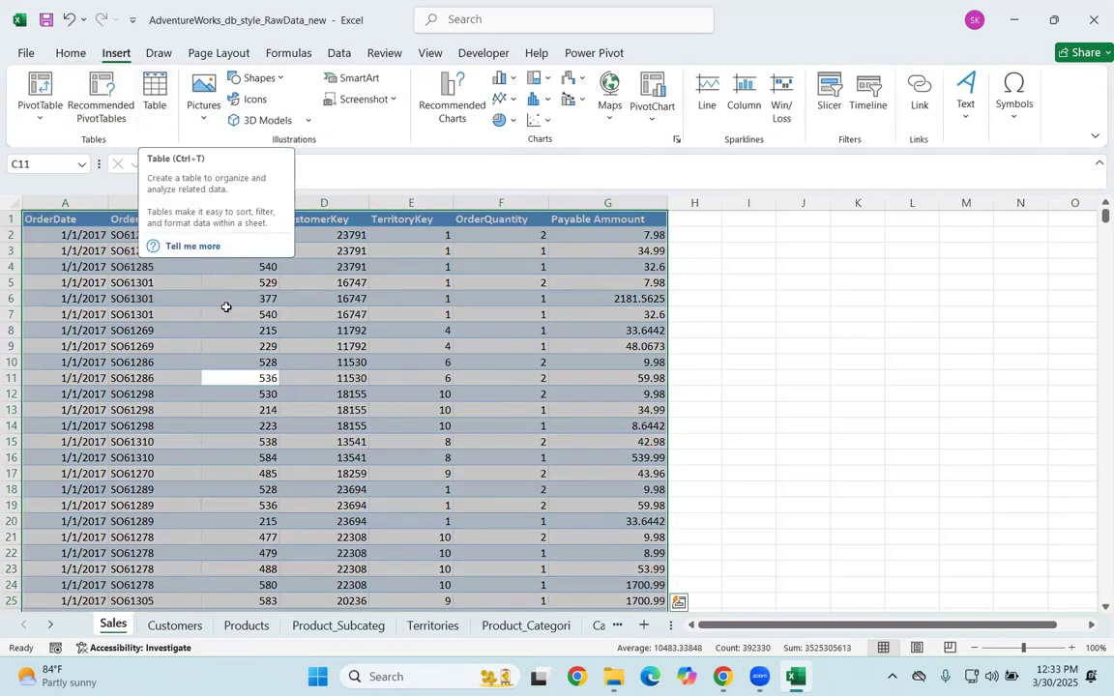
pyautogui.click(225, 311)
pyautogui.hotkey('ctrl', 'a')
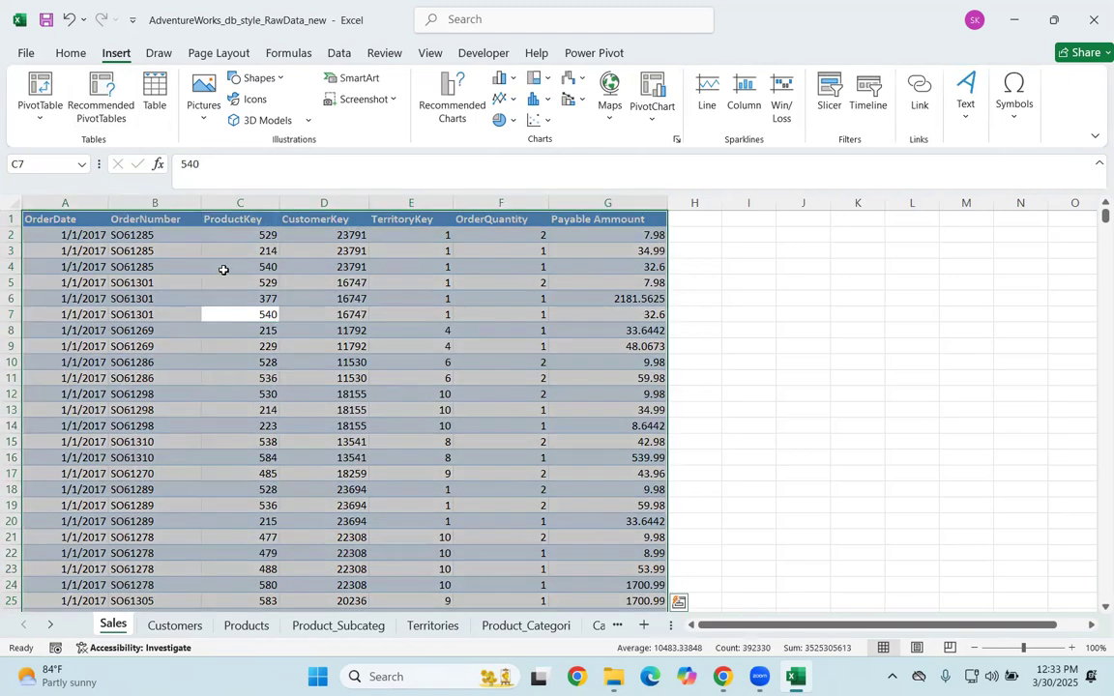
pyautogui.press('alt')
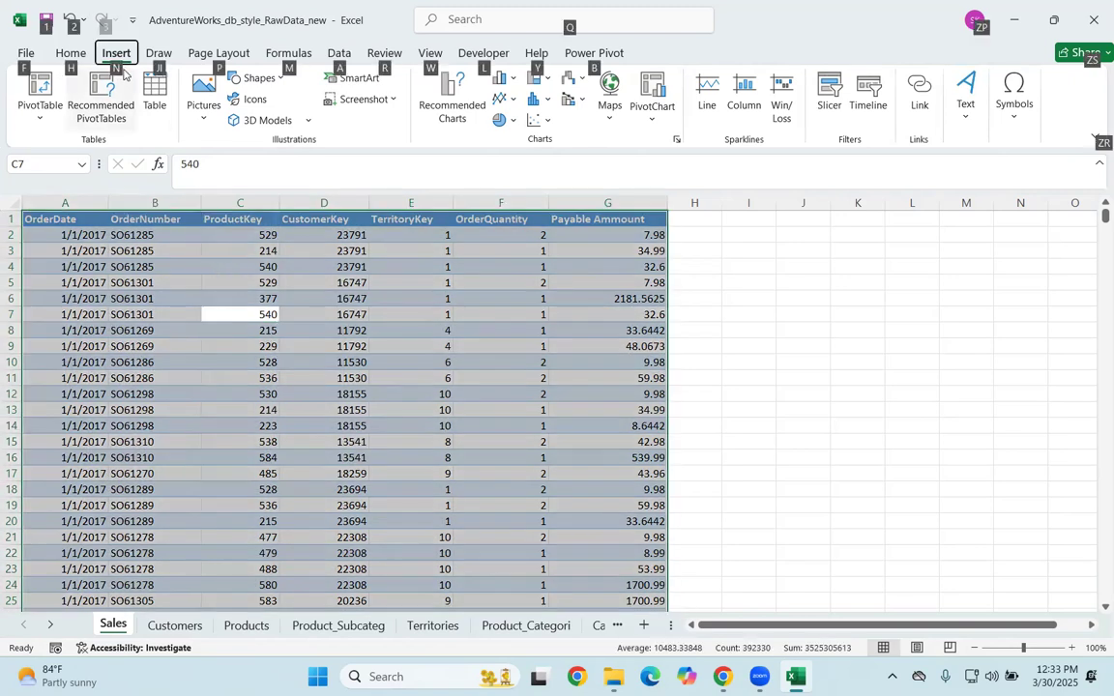
pyautogui.press('n')
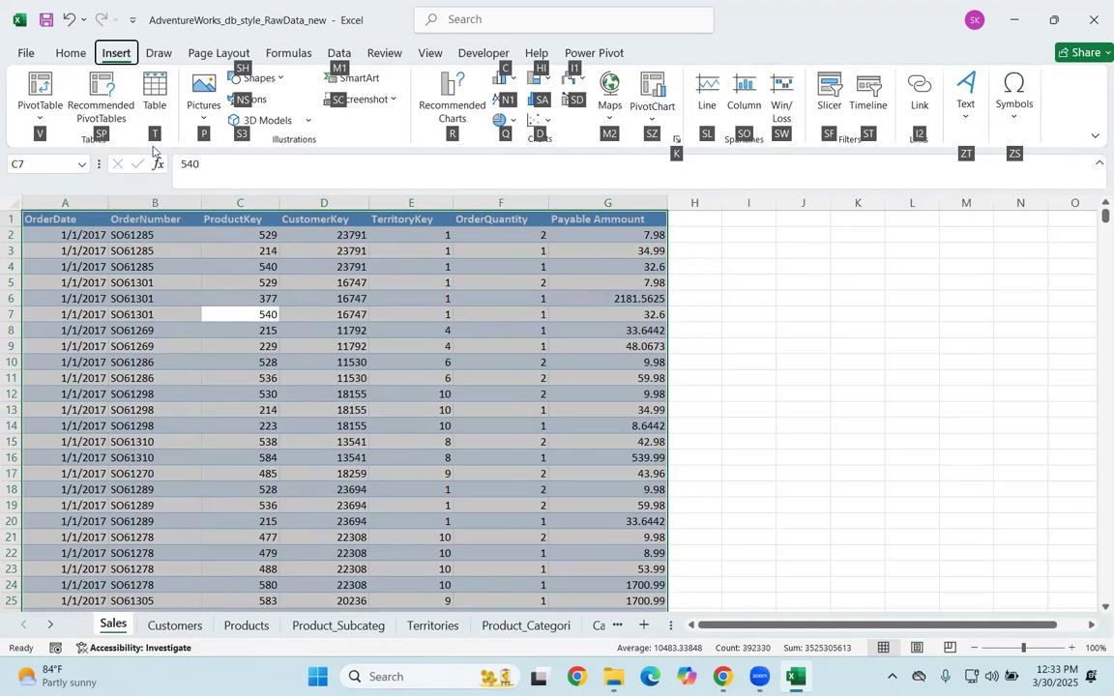
pyautogui.click(569, 357)
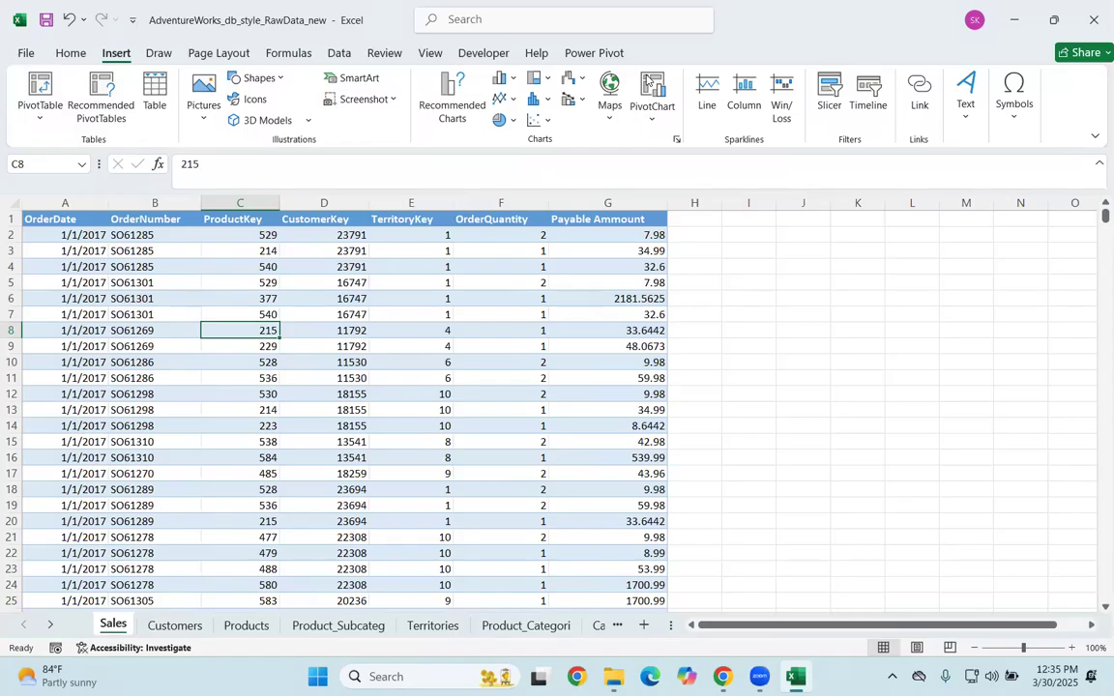
# Step: Show the Power Pivot commands and check the Microsoft Power Pivot for Excel entry in the COM add-ins list
pyautogui.click(649, 85)
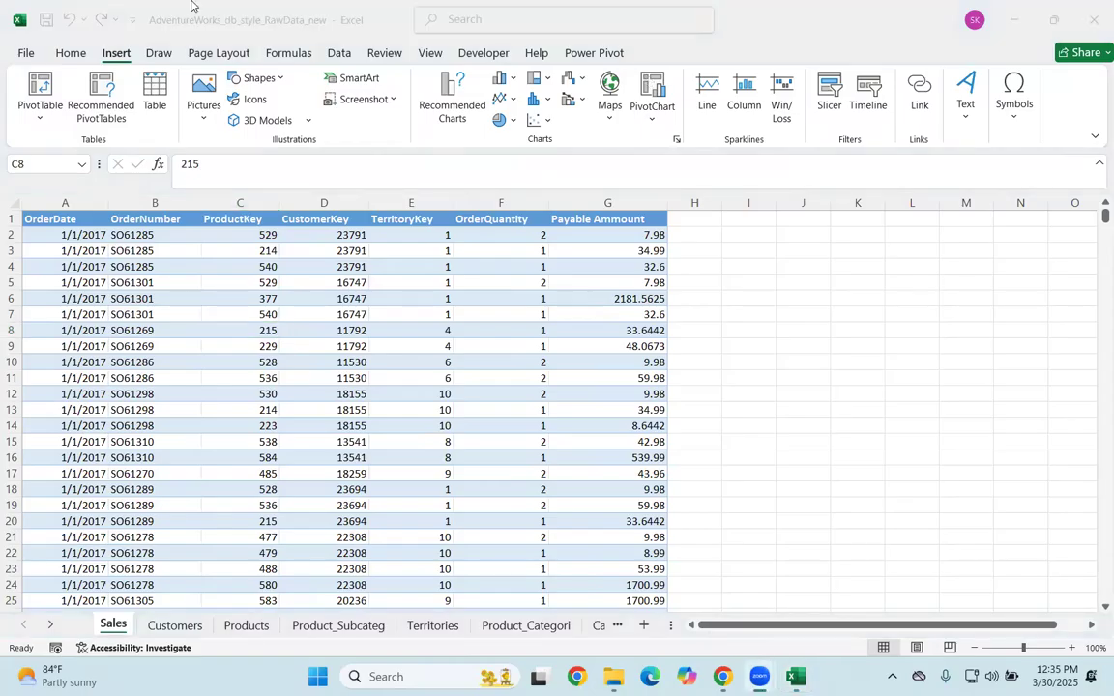
pyautogui.click(591, 54)
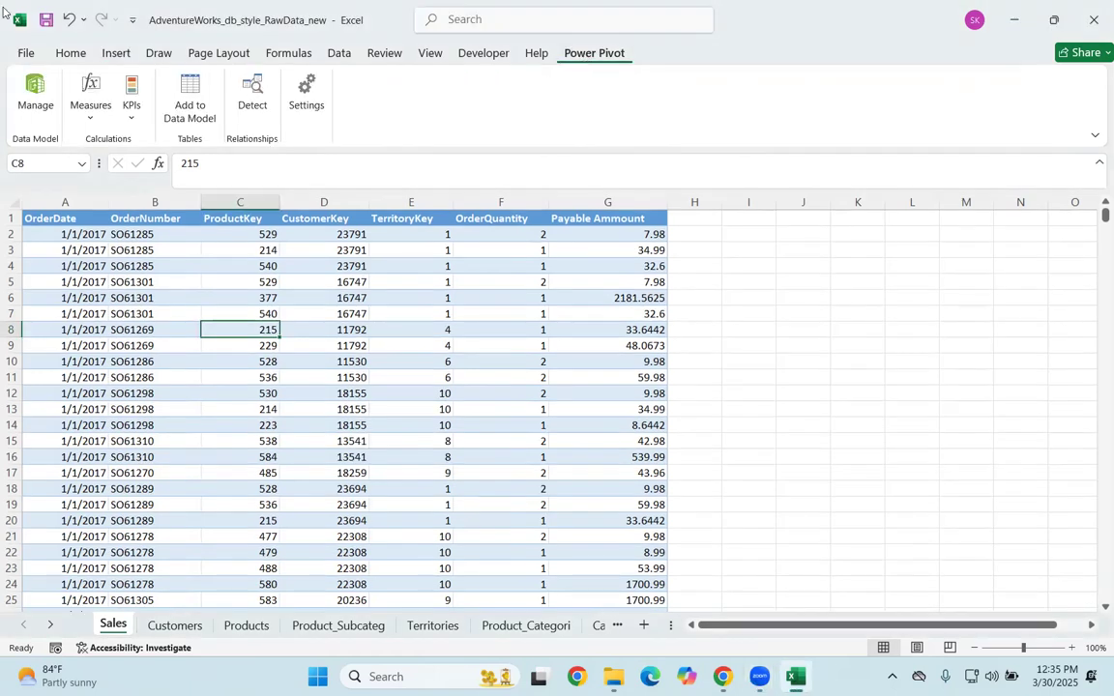
pyautogui.click(30, 52)
pyautogui.click(72, 627)
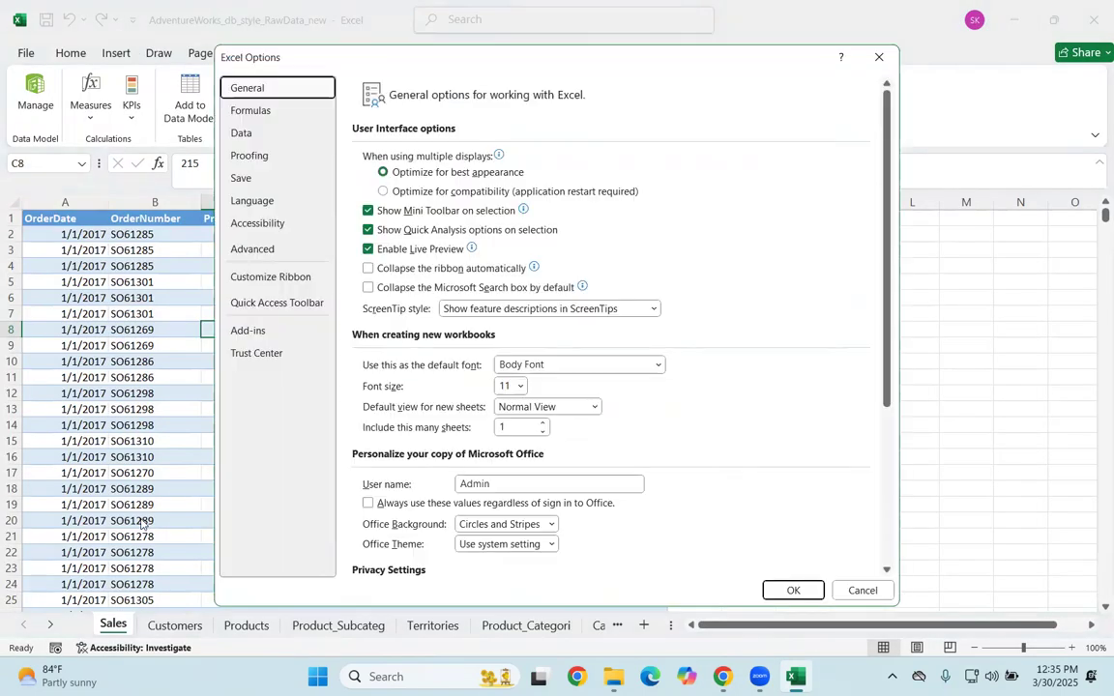
pyautogui.click(251, 331)
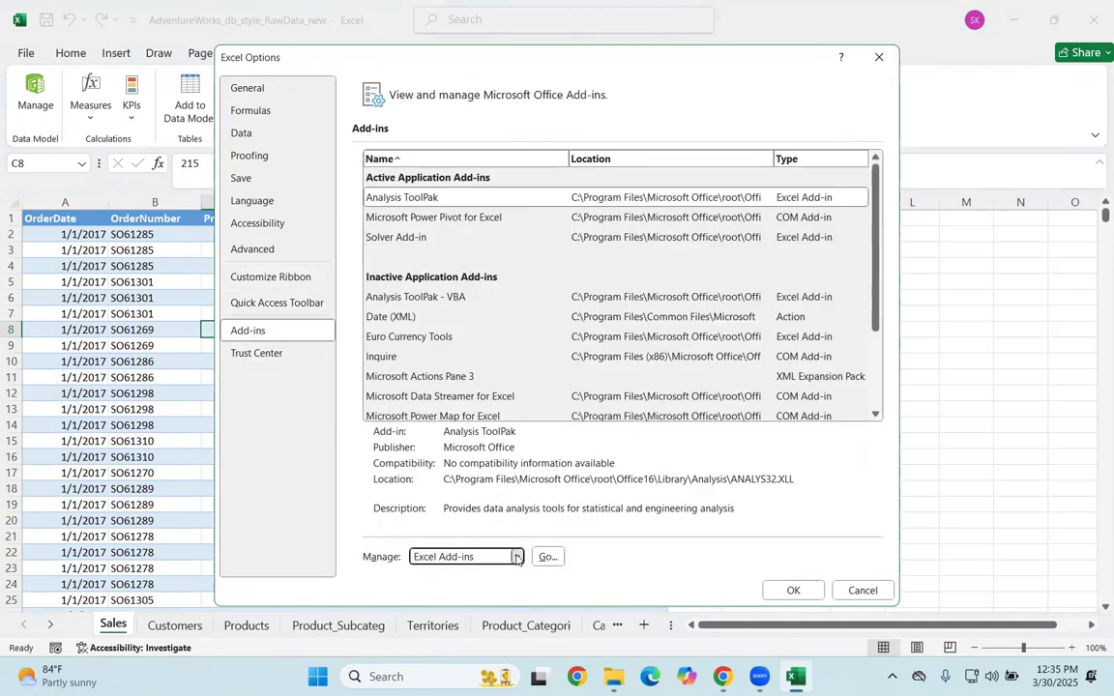
pyautogui.click(517, 557)
pyautogui.click(441, 589)
pyautogui.click(547, 557)
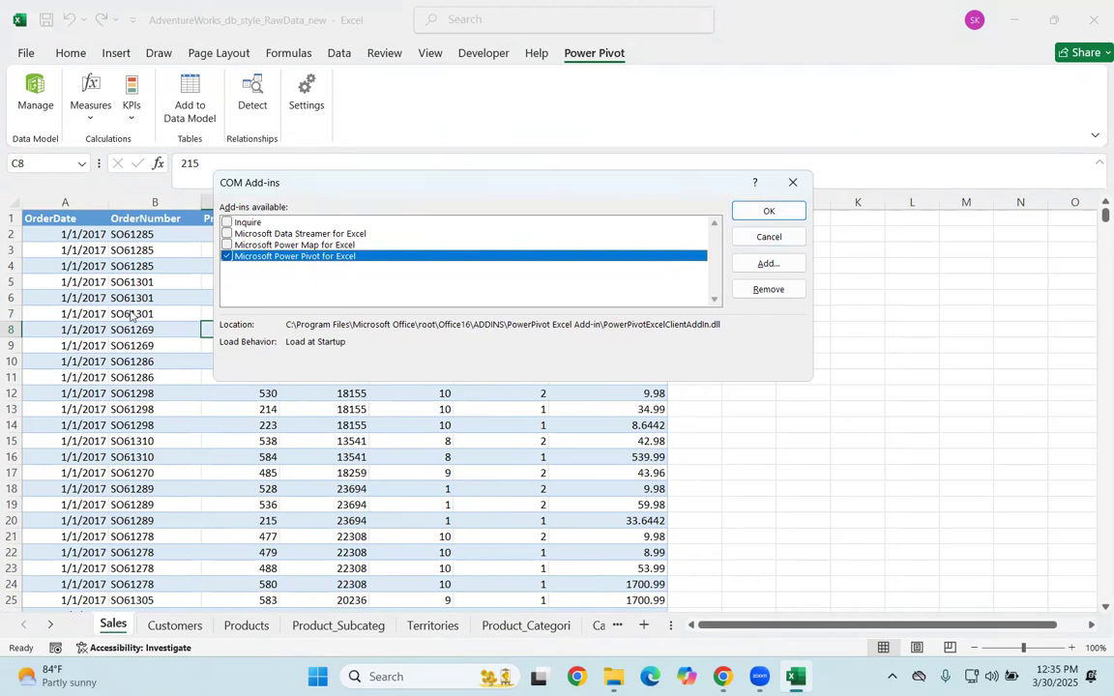
pyautogui.click(803, 211)
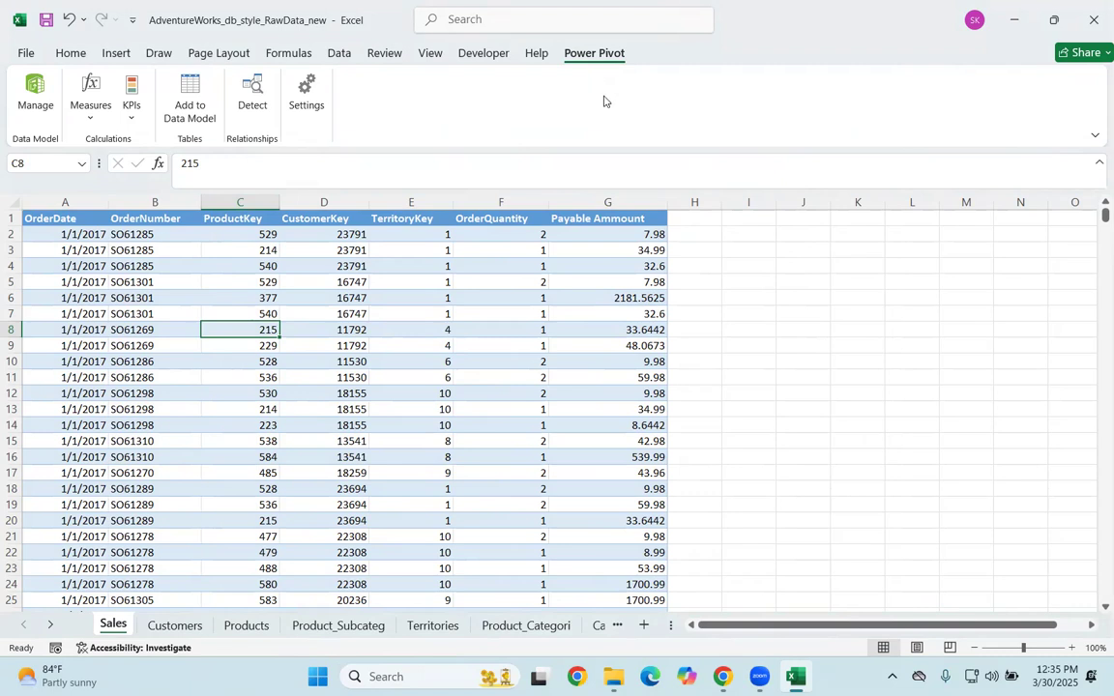
# Step: Reopen the COM add-ins list through the Excel options and review the Power Pivot add-in setting again
pyautogui.click(27, 54)
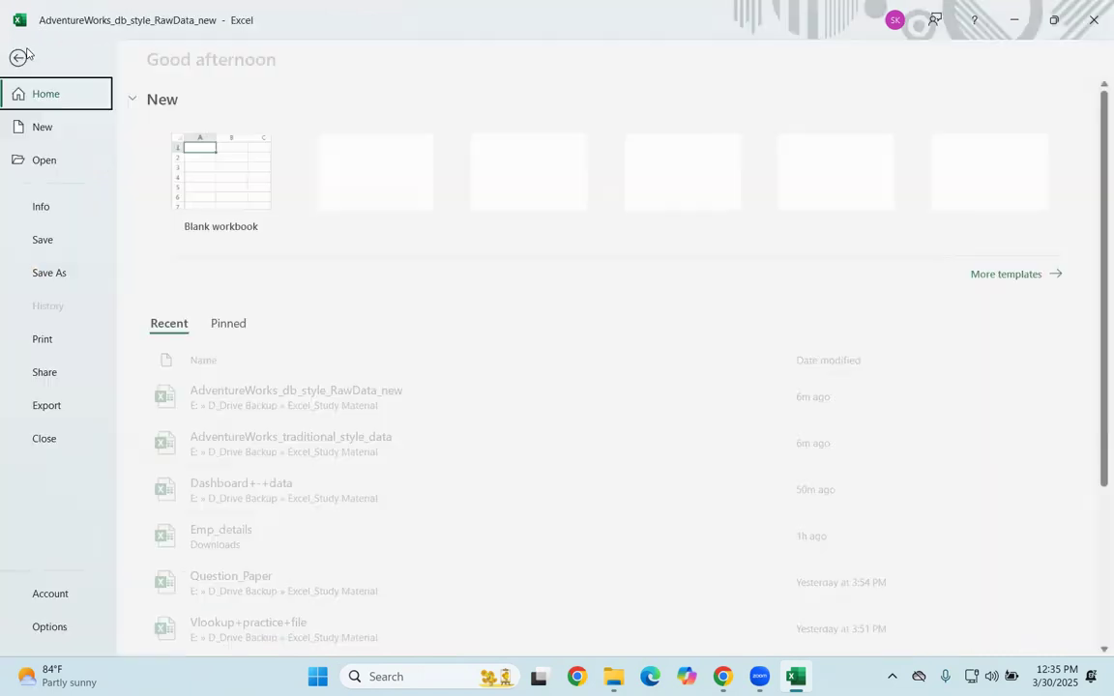
pyautogui.click(48, 625)
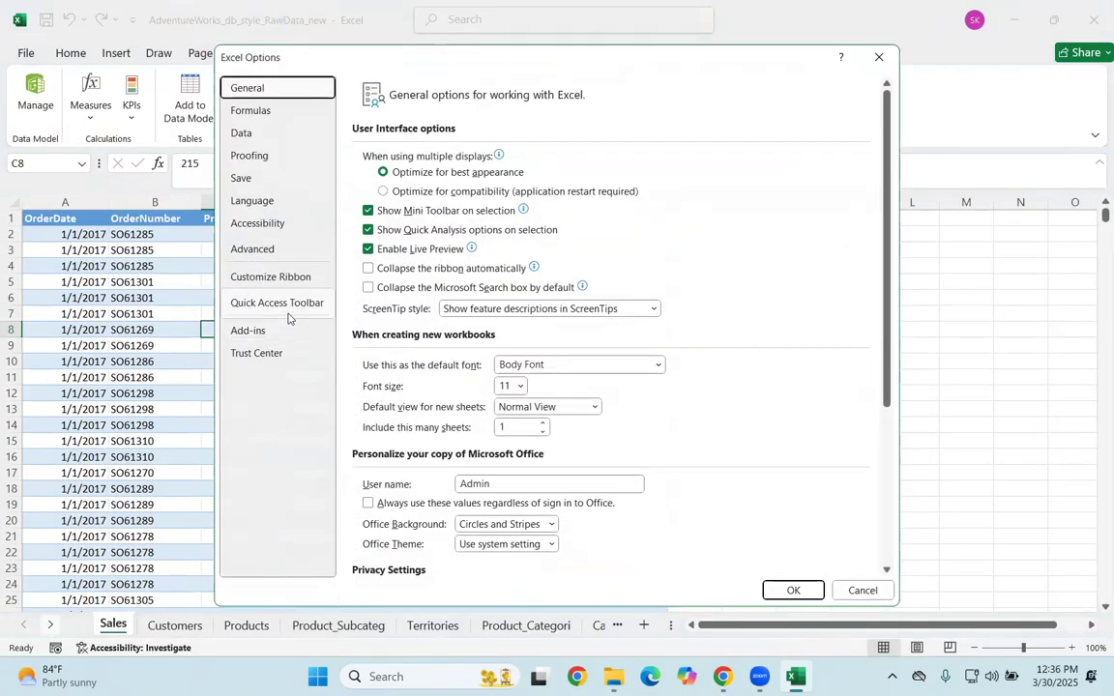
pyautogui.click(278, 331)
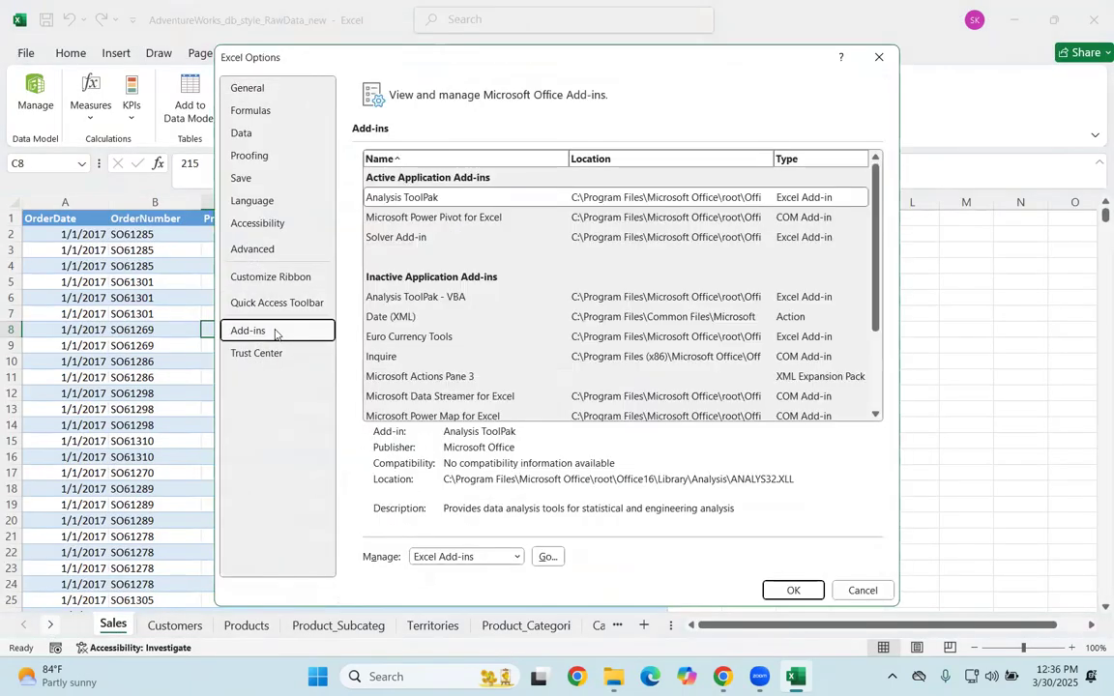
pyautogui.click(515, 557)
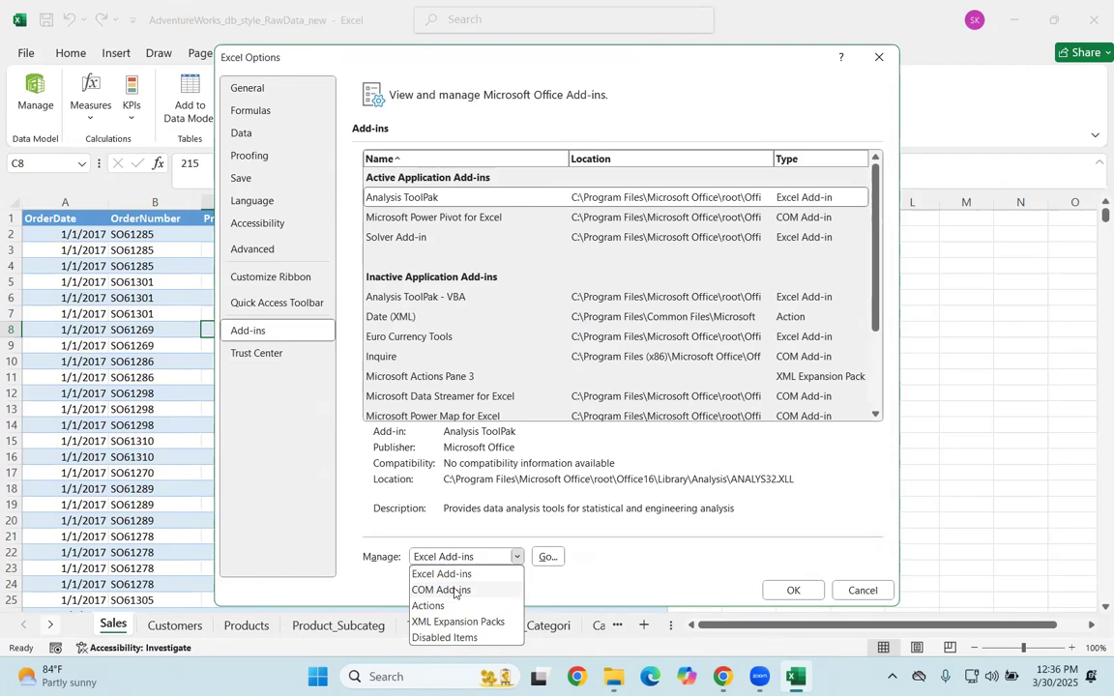
pyautogui.click(454, 591)
pyautogui.click(546, 558)
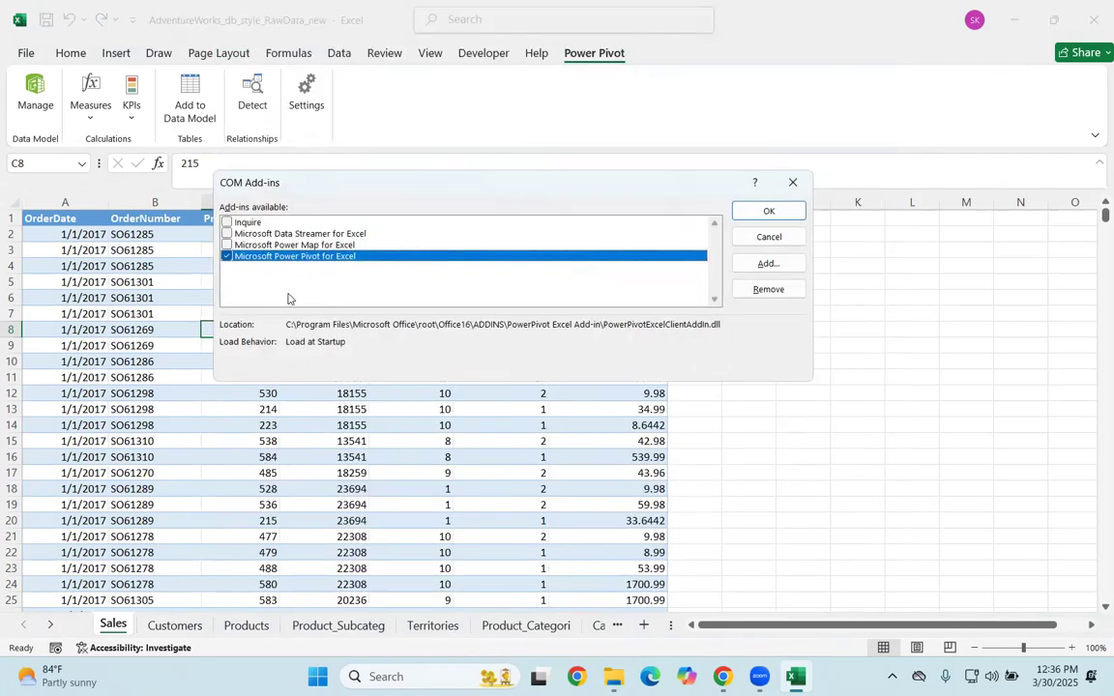
pyautogui.click(772, 209)
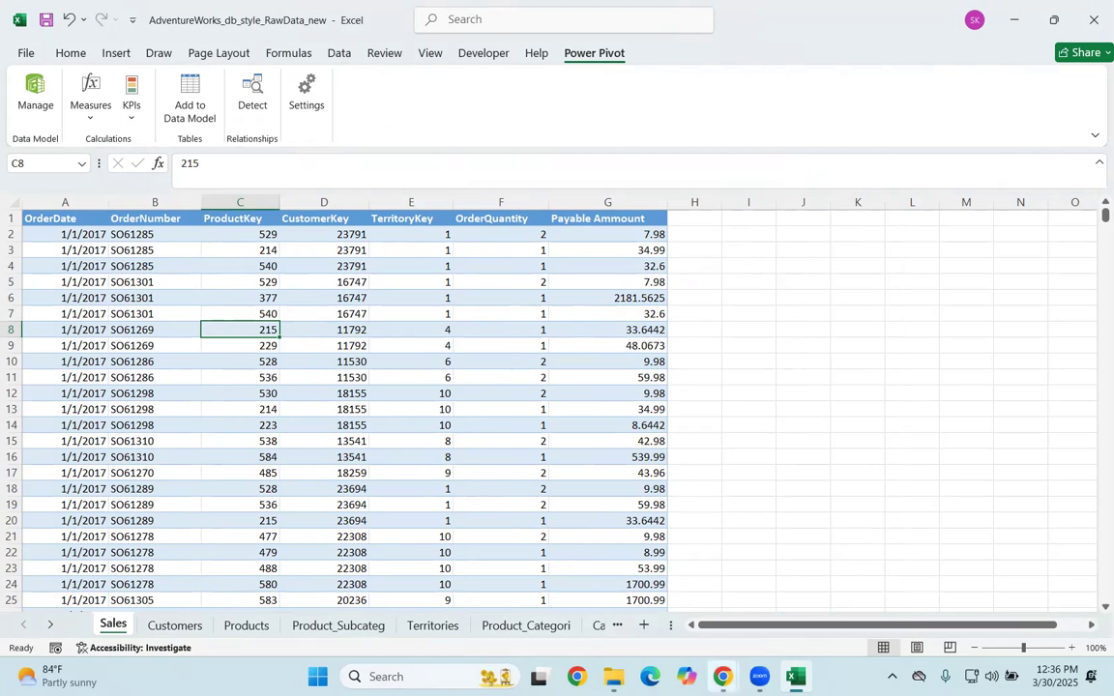
# Step: Switch to the Google Meet call in Chrome to view the participants, and return to the Excel workbook
pyautogui.moveTo(722, 677)
pyautogui.click(688, 619)
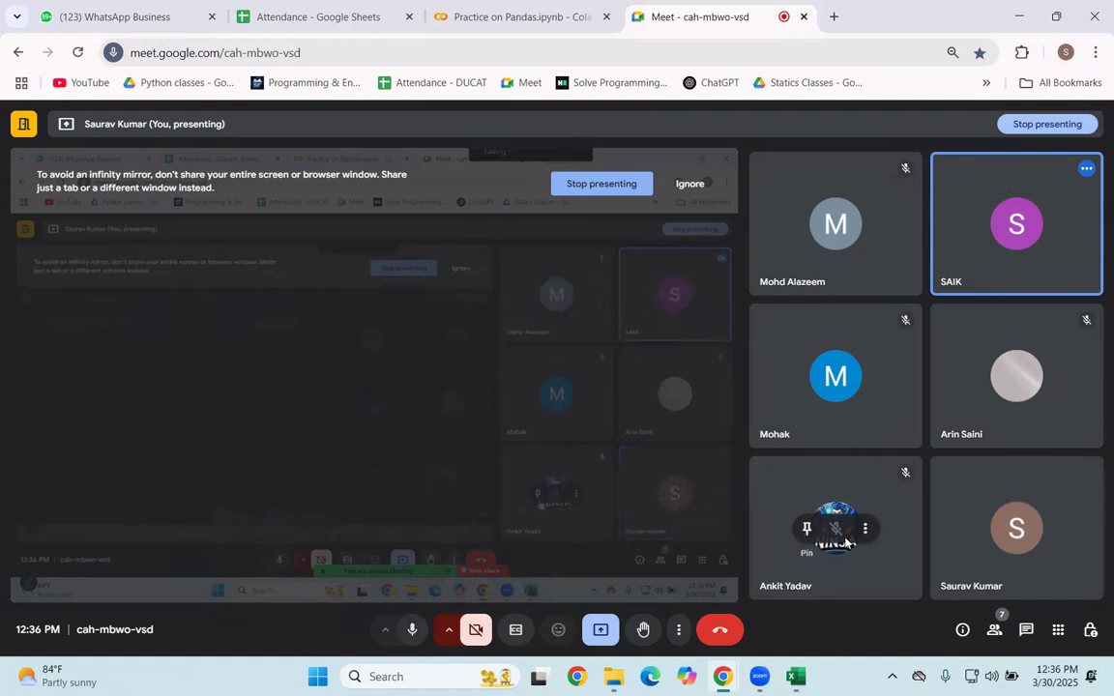
pyautogui.moveTo(795, 677)
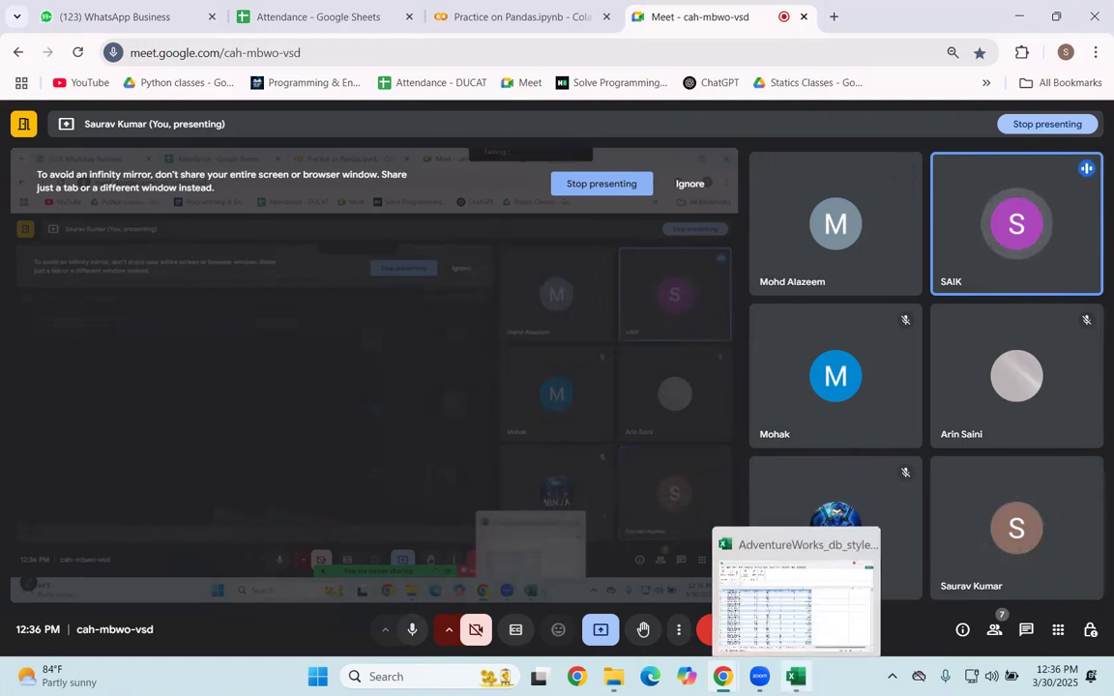
pyautogui.click(827, 616)
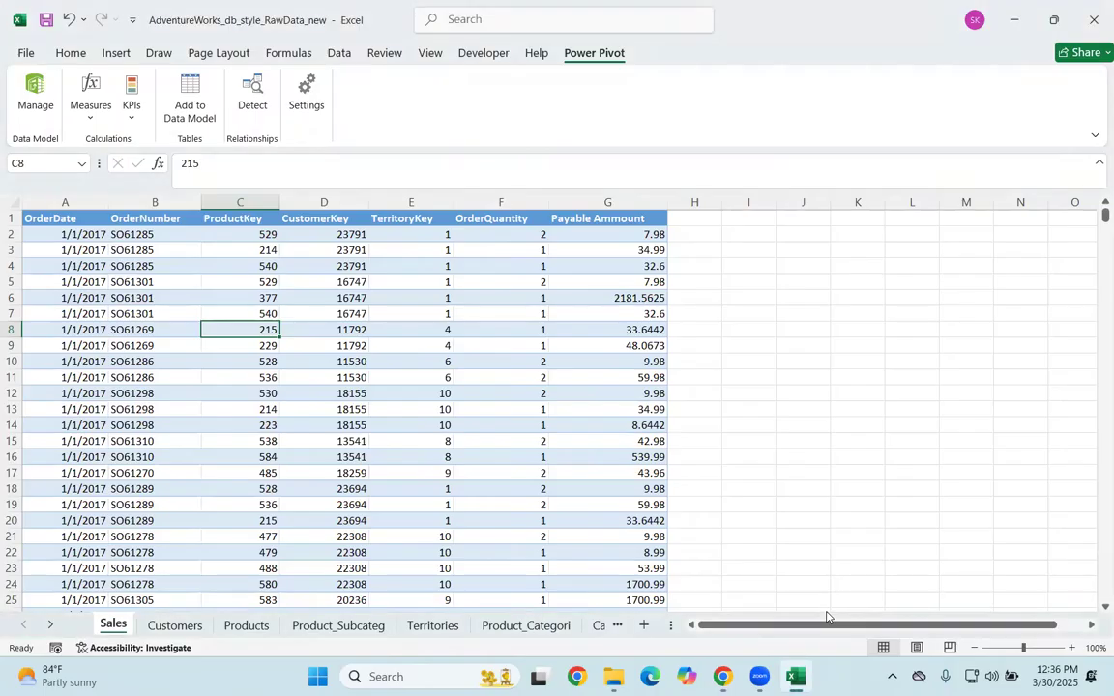
# Step: In the COM add-ins list, clear and re-enable Microsoft Power Pivot for Excel, and accept the selection
pyautogui.click(34, 52)
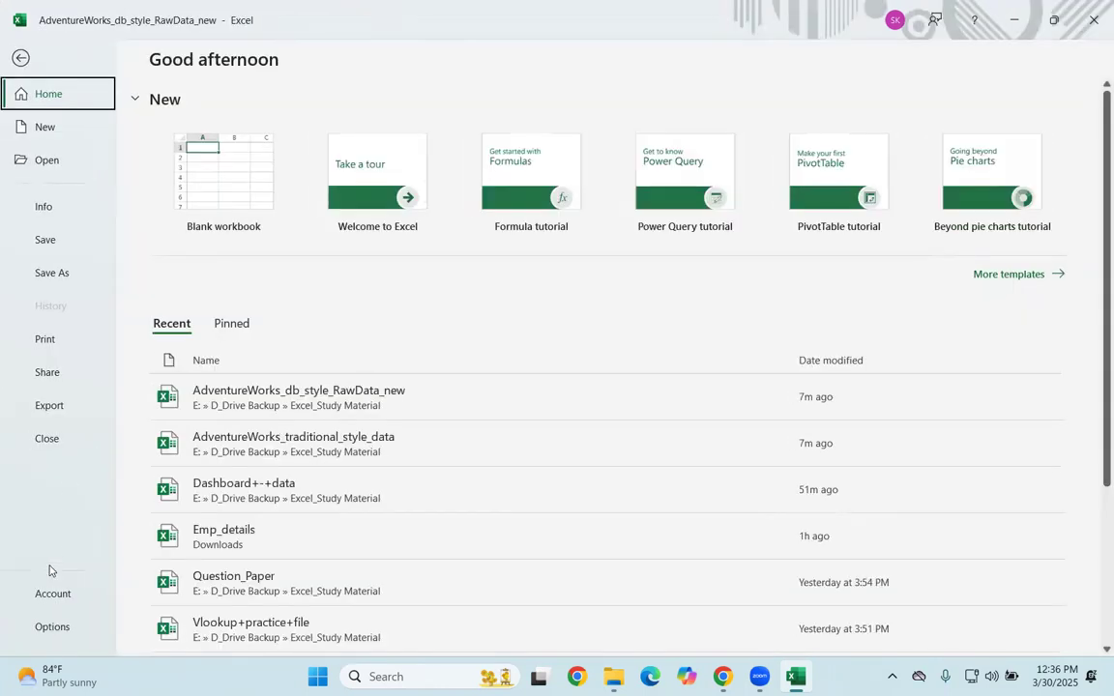
pyautogui.click(53, 629)
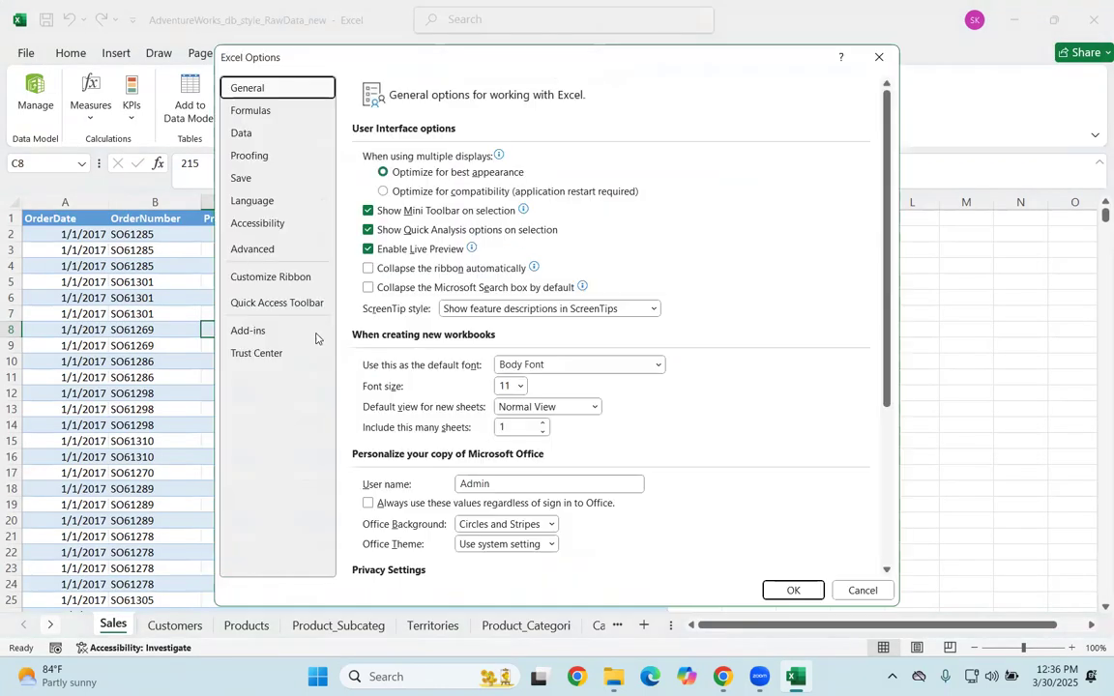
pyautogui.click(255, 333)
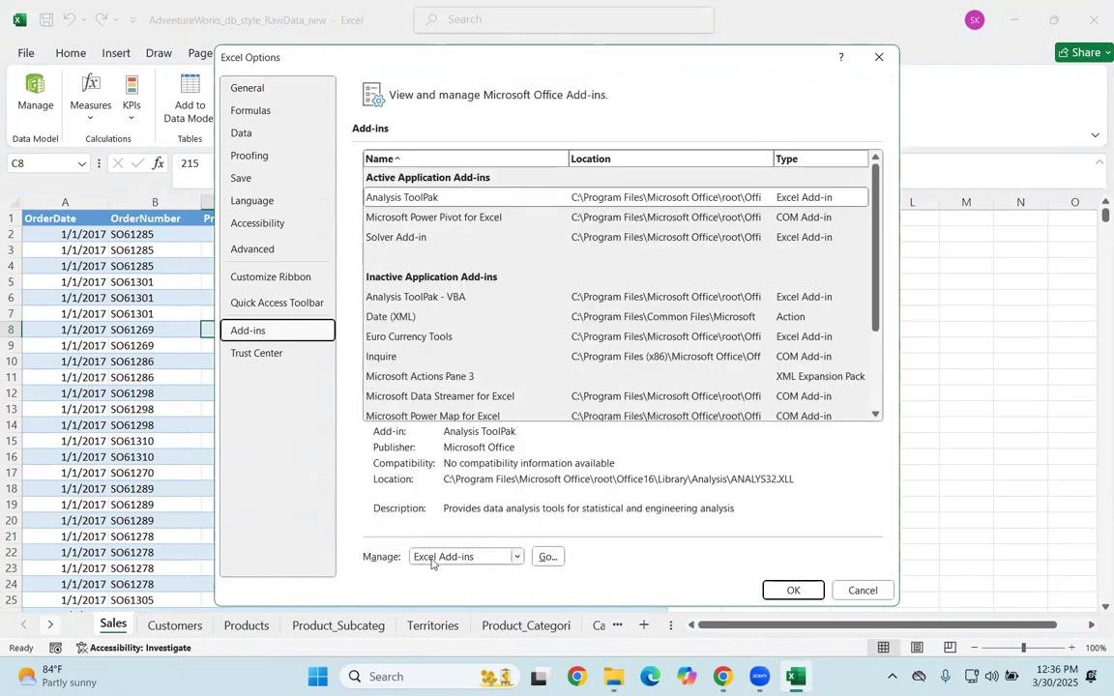
pyautogui.click(479, 558)
pyautogui.click(441, 590)
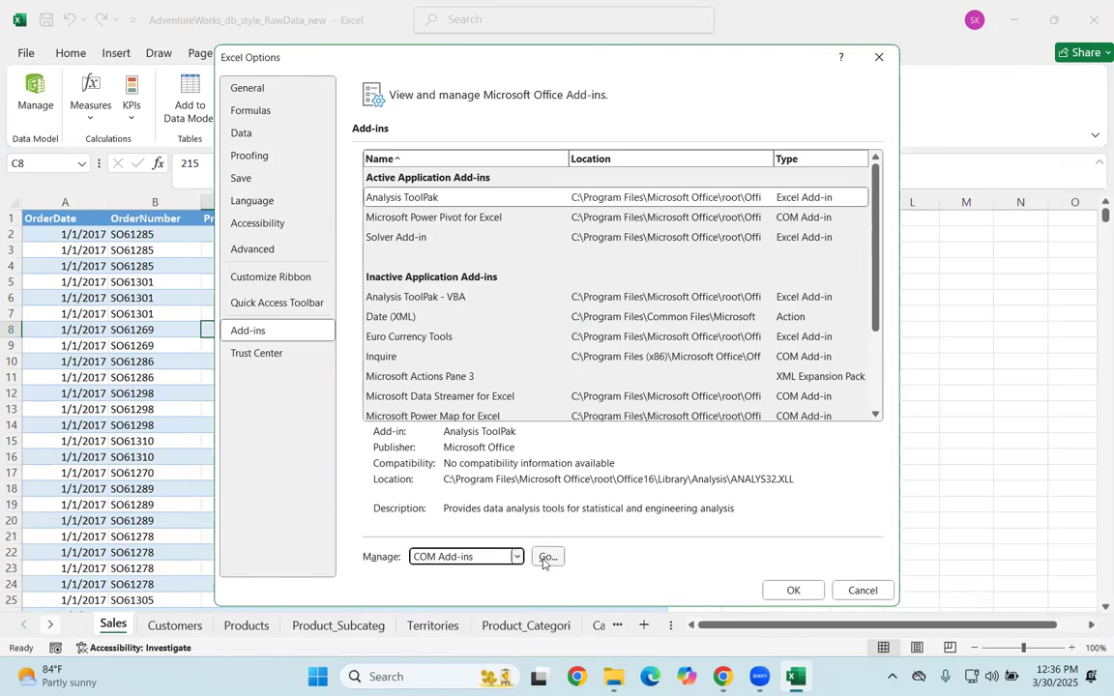
pyautogui.click(548, 557)
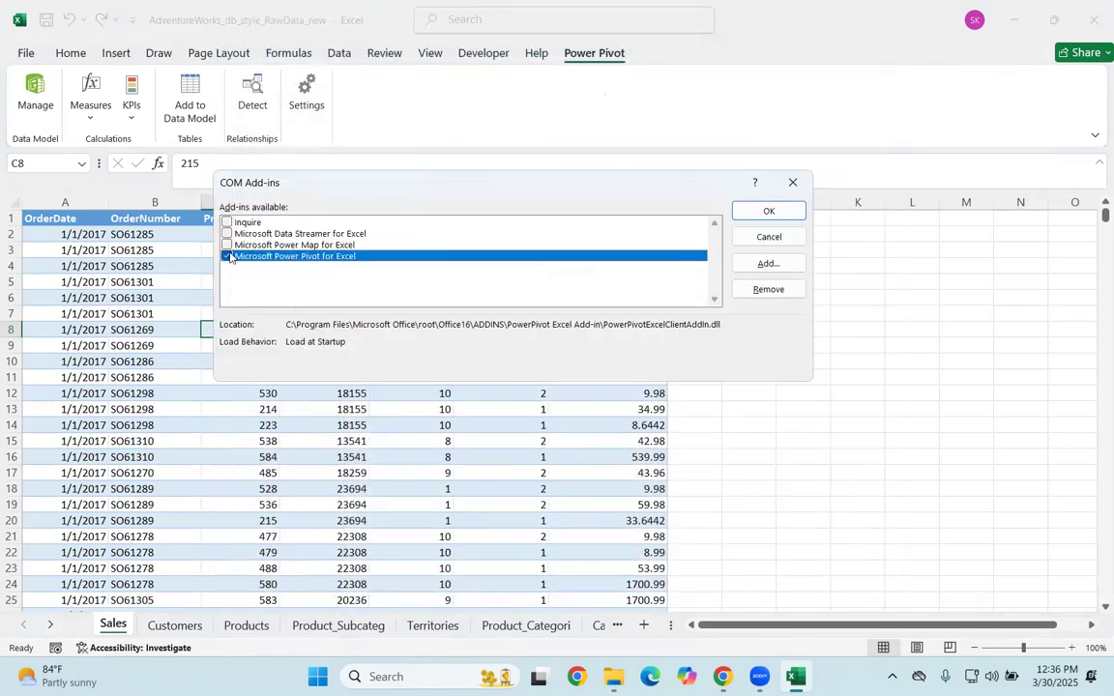
pyautogui.click(228, 258)
pyautogui.click(229, 259)
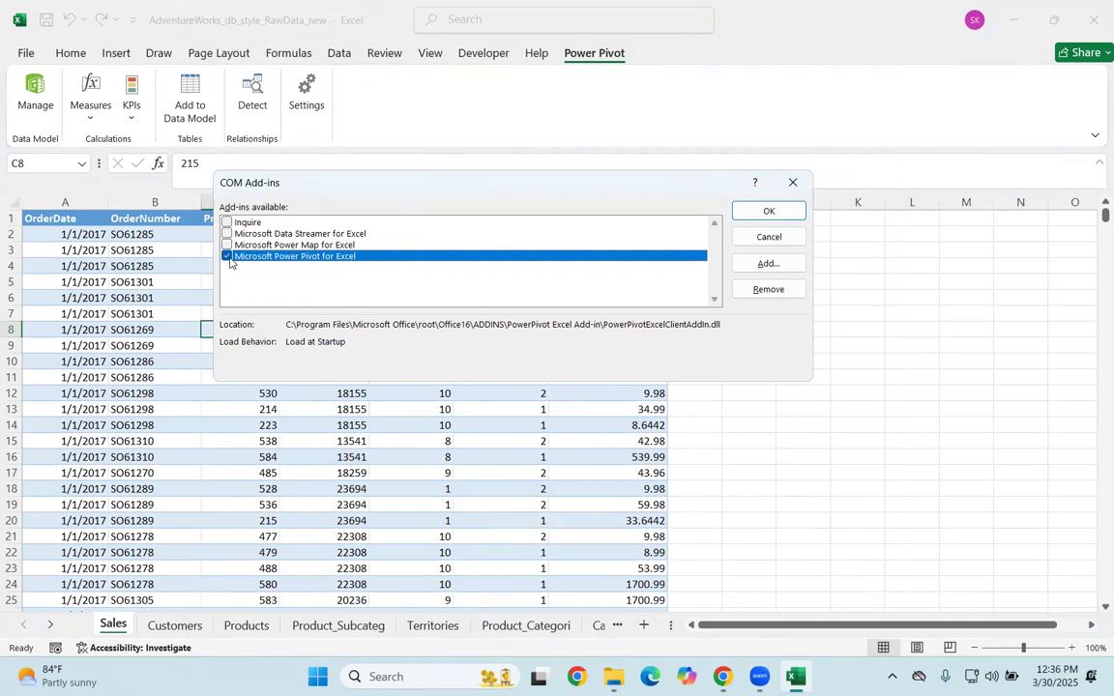
pyautogui.click(740, 213)
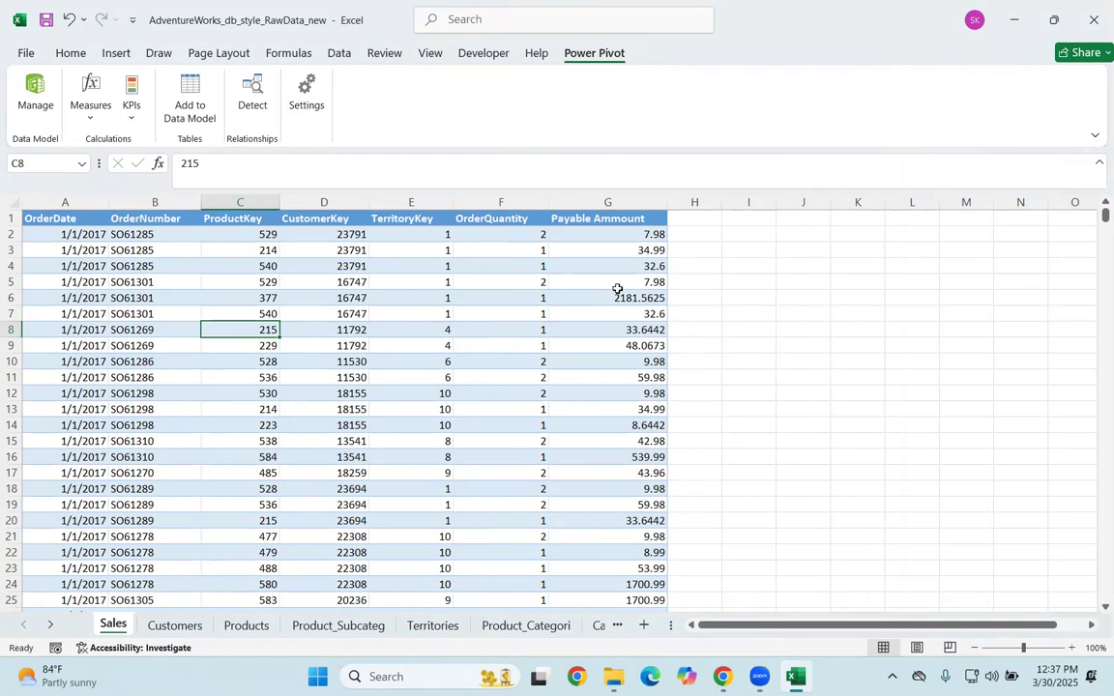
pyautogui.click(415, 405)
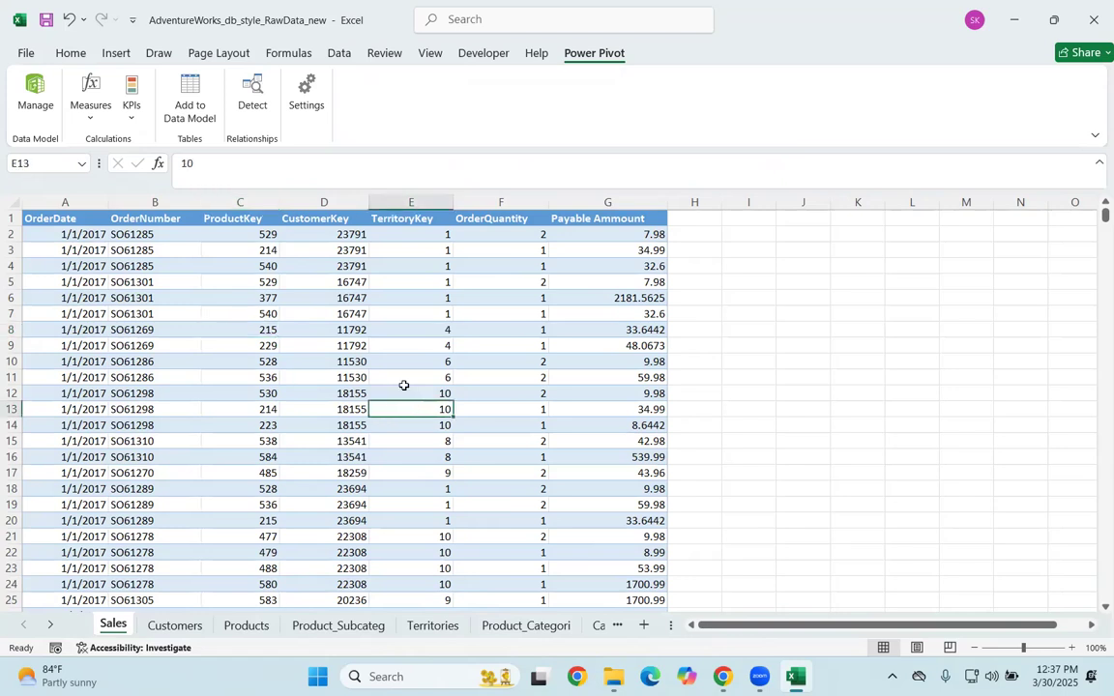
pyautogui.click(385, 381)
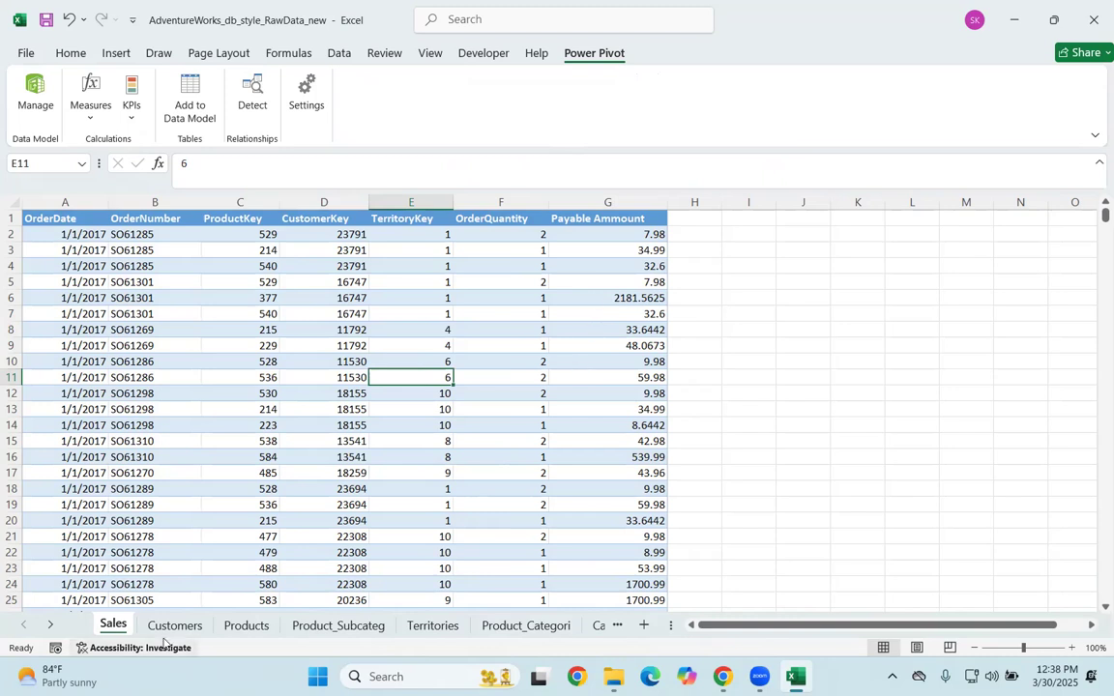
# Step: Look through the Sales, Customers, Products, subcategory, Territories, category and Calendar sheets, and return to the Sales sheet
pyautogui.click(232, 629)
pyautogui.click(114, 626)
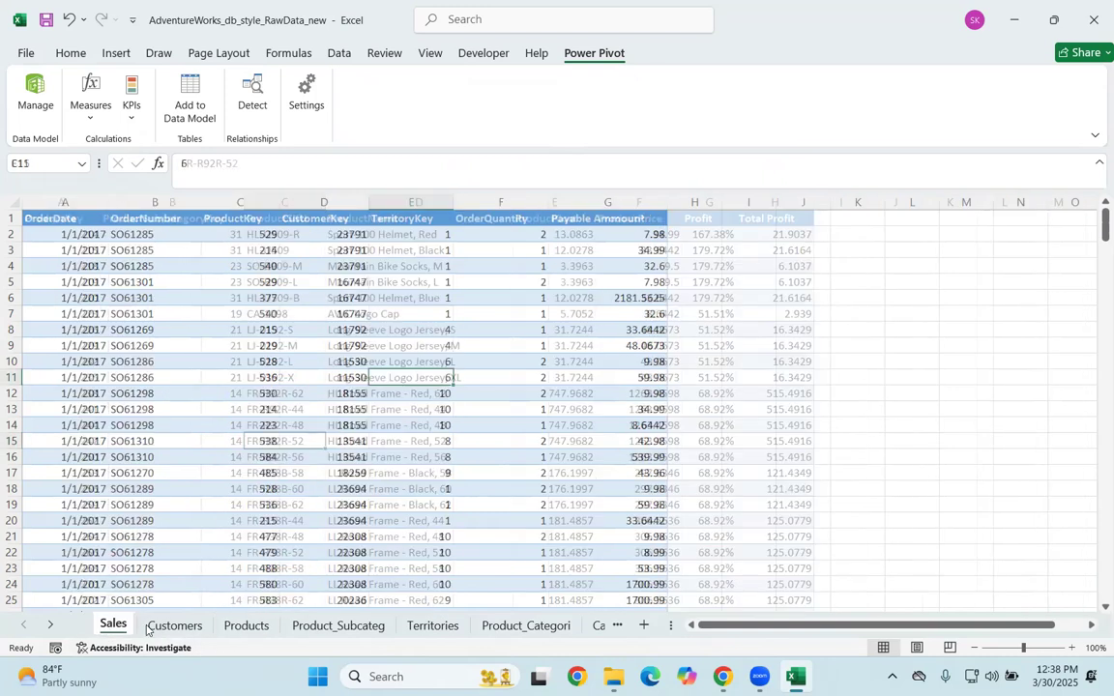
pyautogui.click(179, 629)
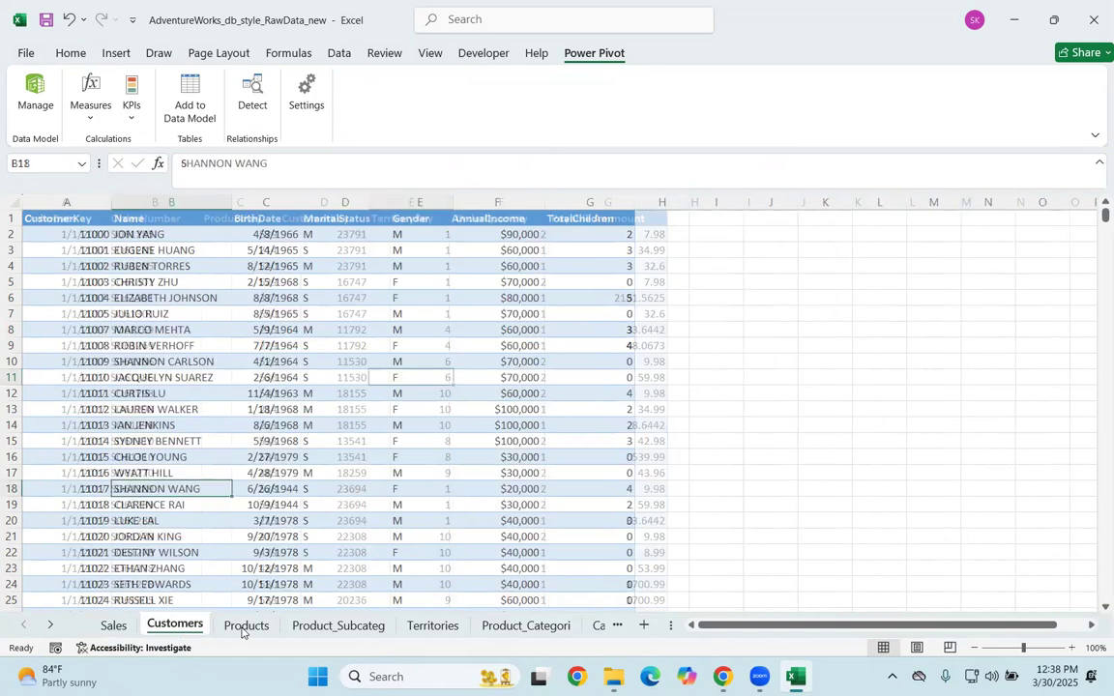
pyautogui.click(243, 627)
pyautogui.click(334, 626)
pyautogui.click(434, 626)
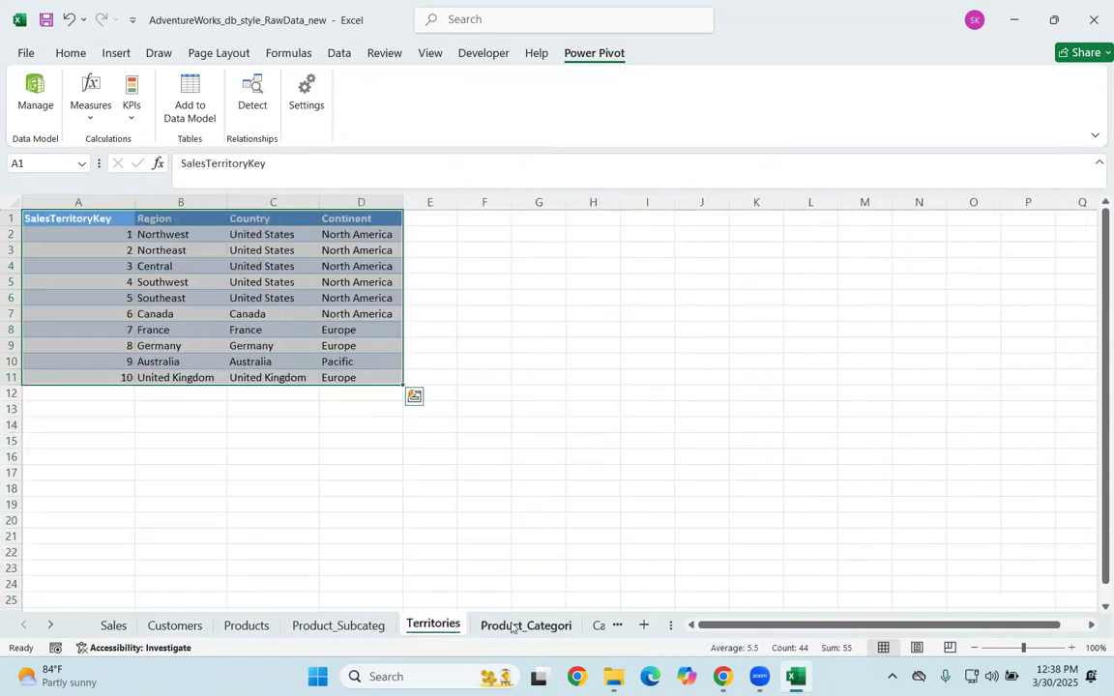
pyautogui.click(522, 626)
pyautogui.click(604, 625)
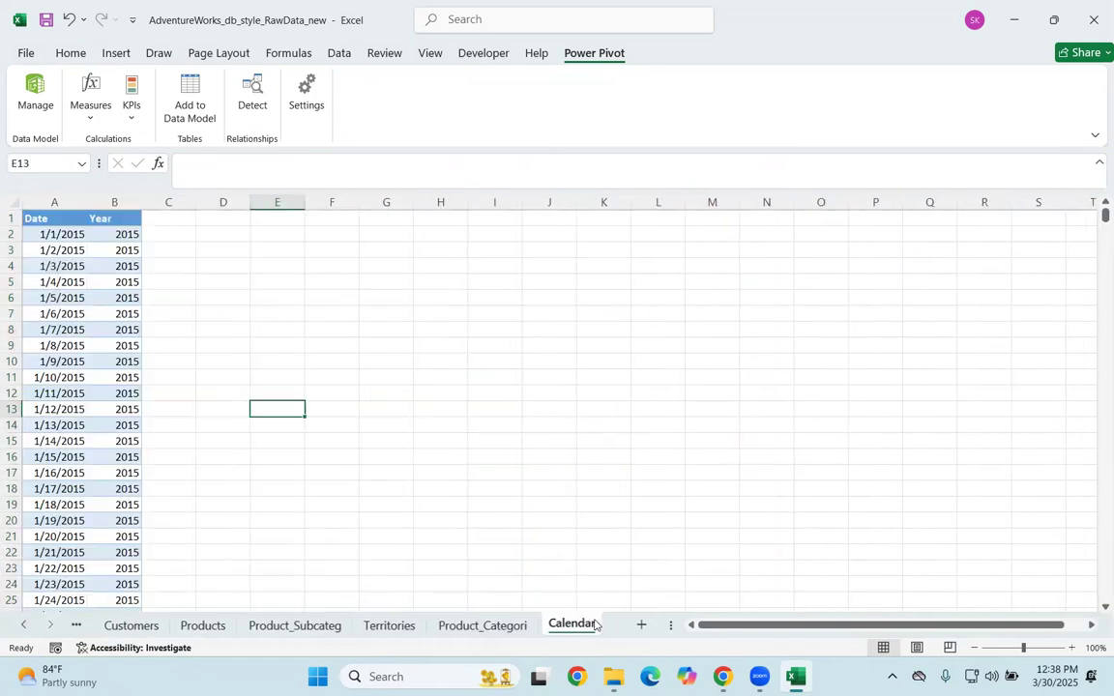
pyautogui.click(127, 627)
pyautogui.click(27, 624)
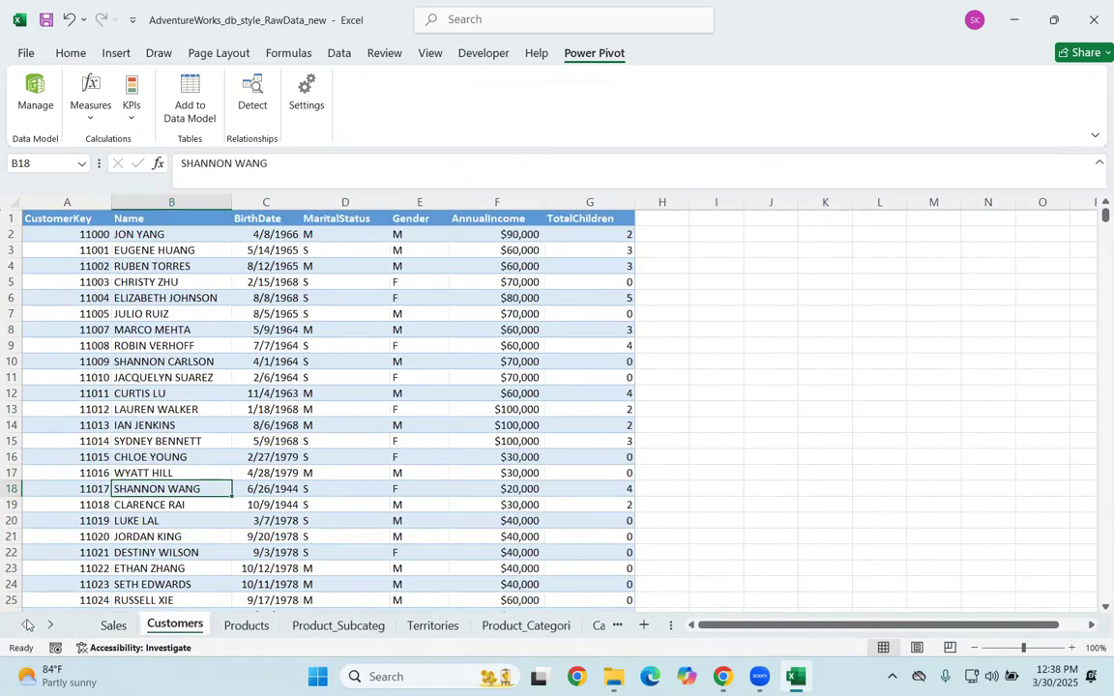
pyautogui.click(114, 625)
pyautogui.click(172, 488)
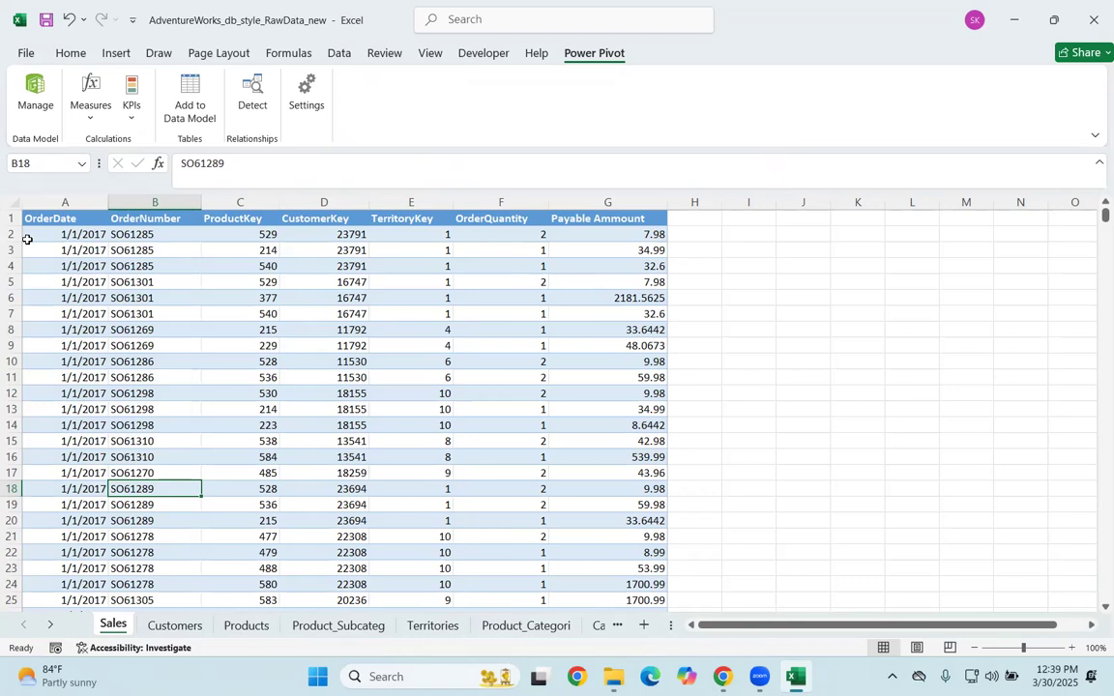
pyautogui.hotkey('ctrl', 't')
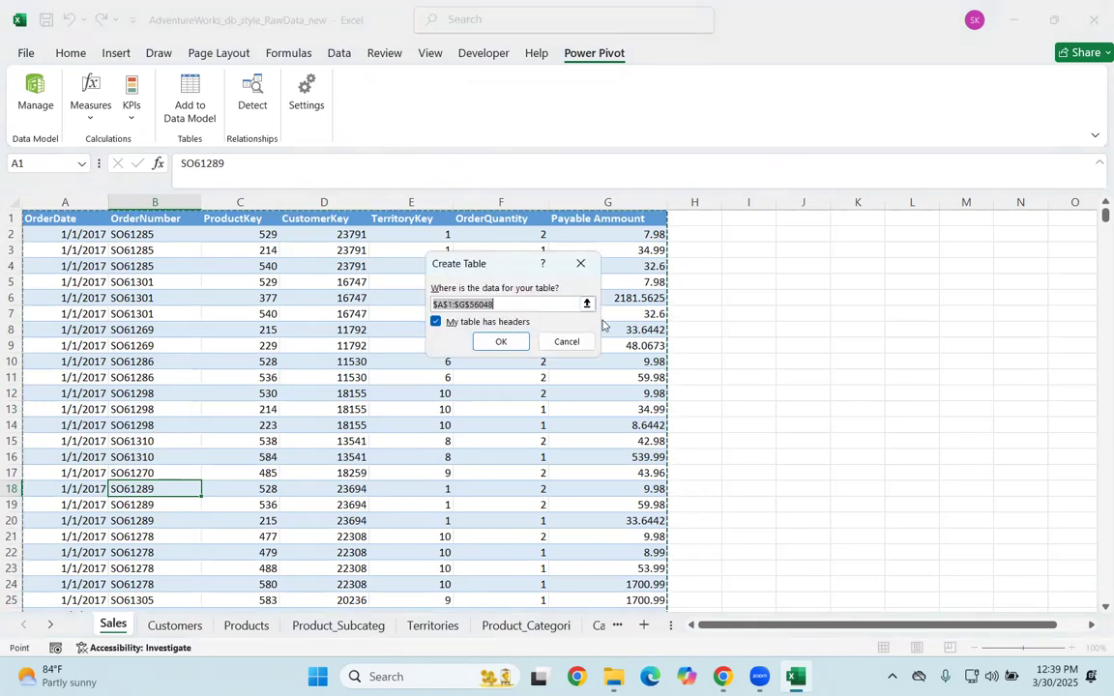
pyautogui.click(566, 341)
# Step: Convert the Sales sheet's range A1:G56048 into a table with headers
pyautogui.click(445, 392)
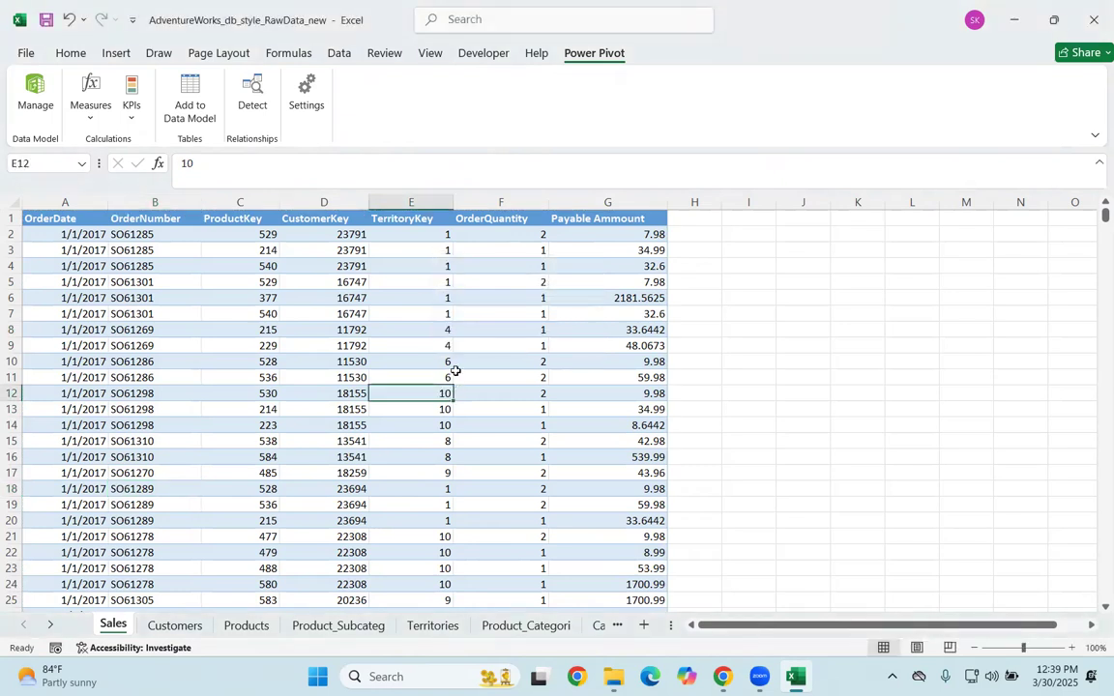
pyautogui.hotkey('ctrl', 't')
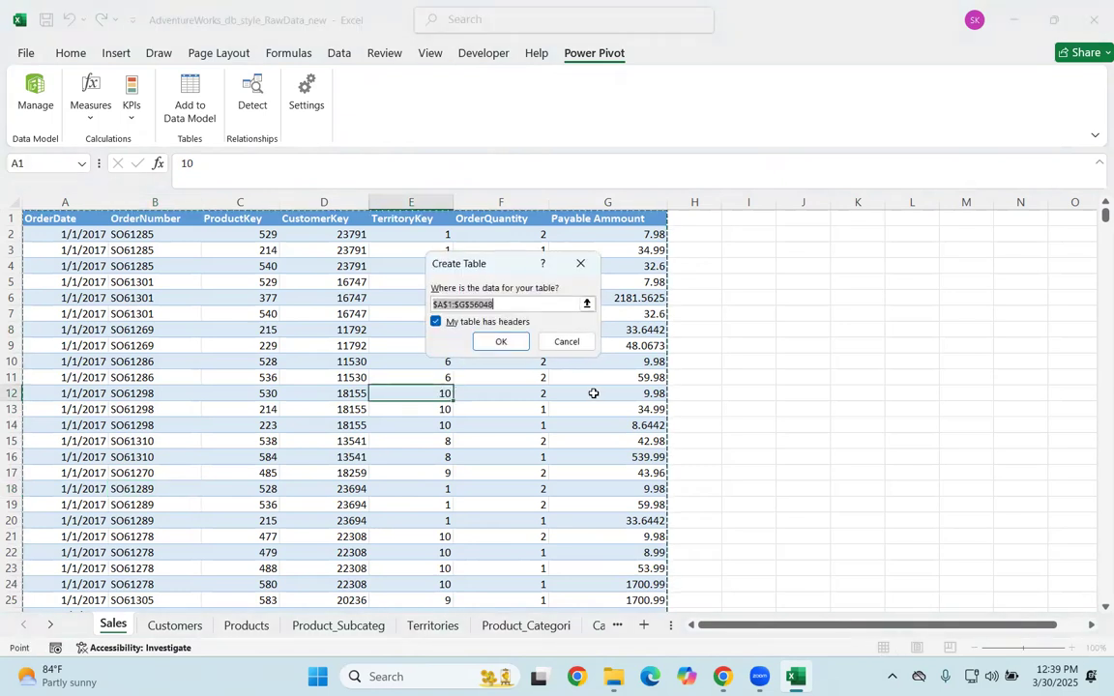
pyautogui.click(464, 323)
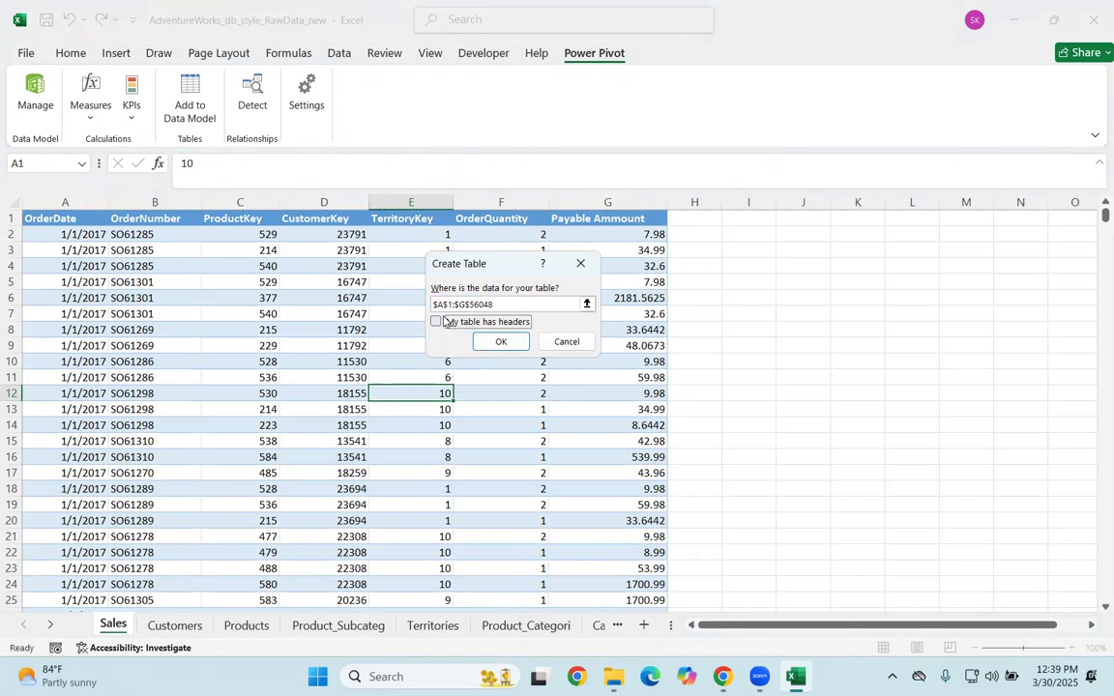
pyautogui.click(437, 322)
pyautogui.click(501, 341)
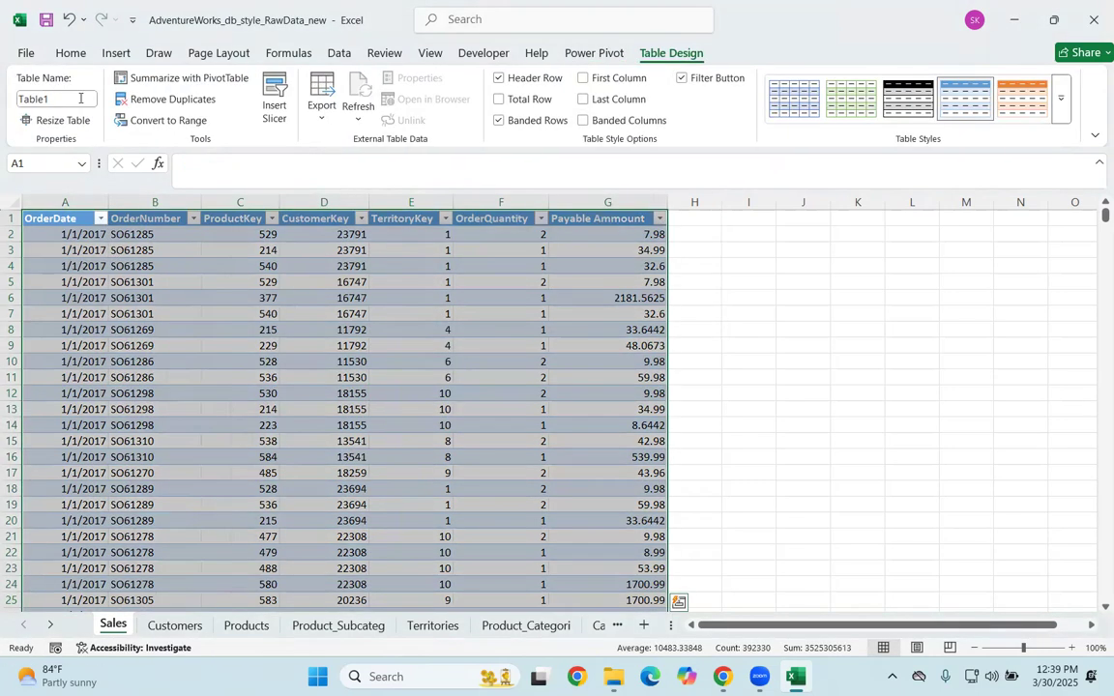
# Step: Name the new table on the Sales sheet Sales
pyautogui.click(81, 98)
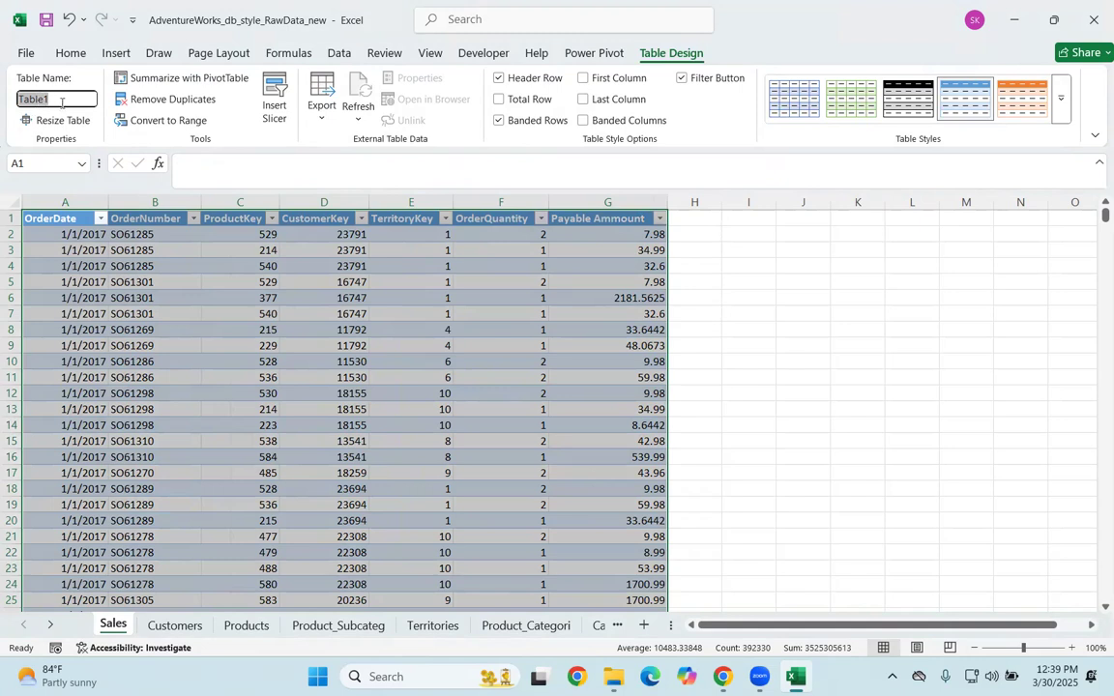
pyautogui.press('BackSpace')
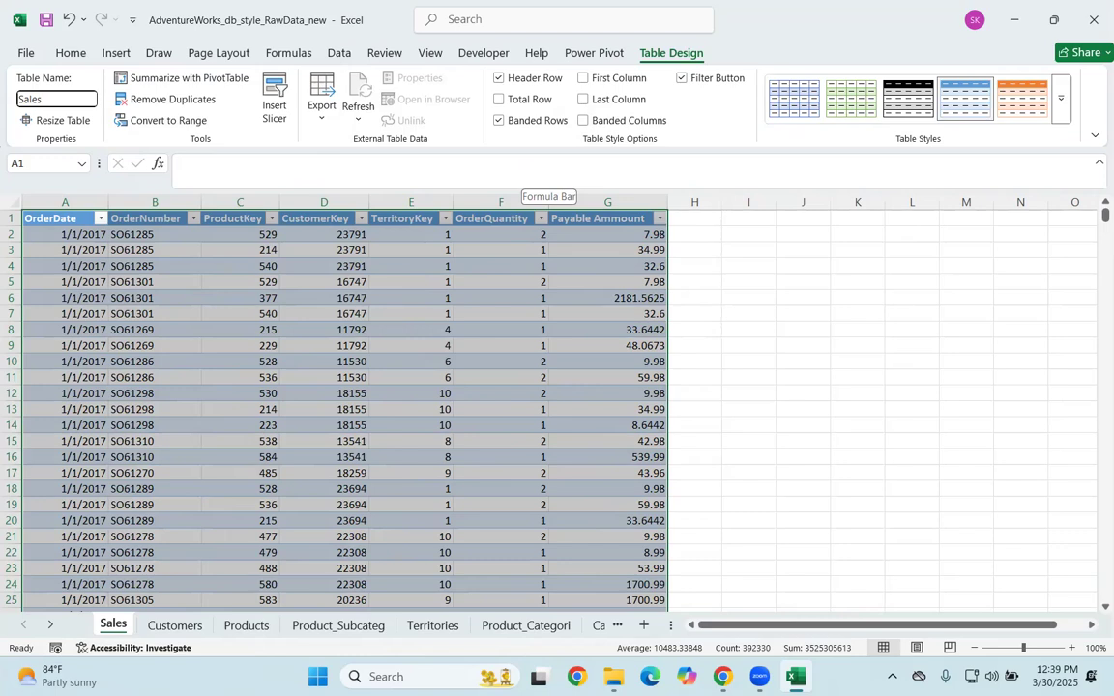
pyautogui.press('Return')
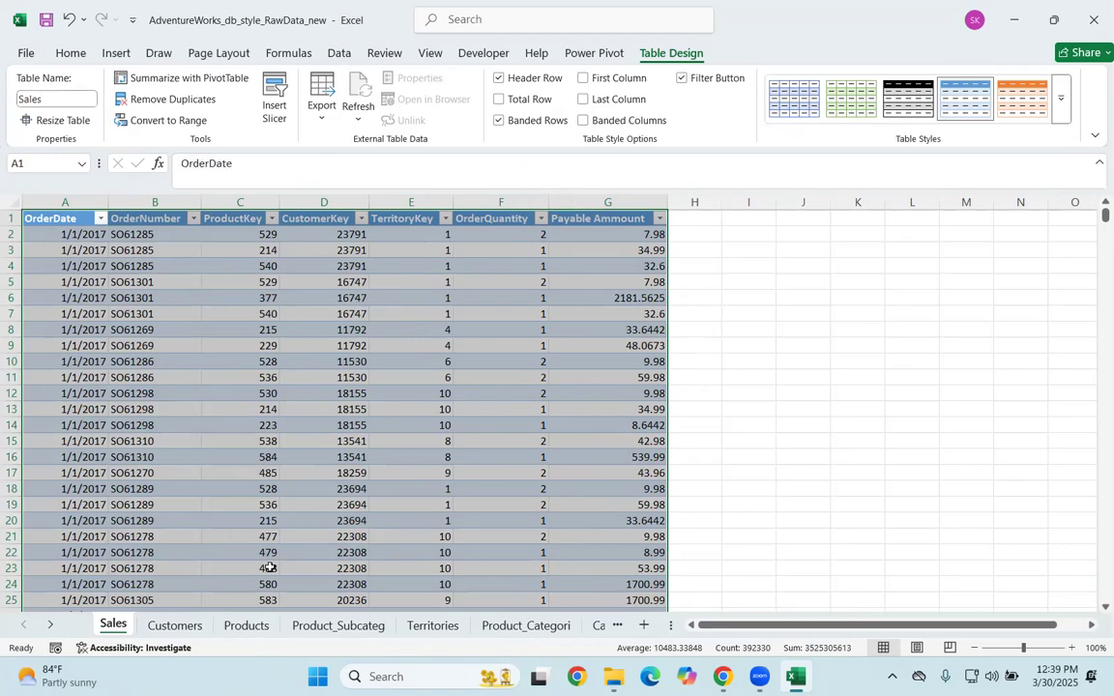
# Step: Convert the Customers sheet's range A1:G18149 into a table with headers
pyautogui.click(175, 626)
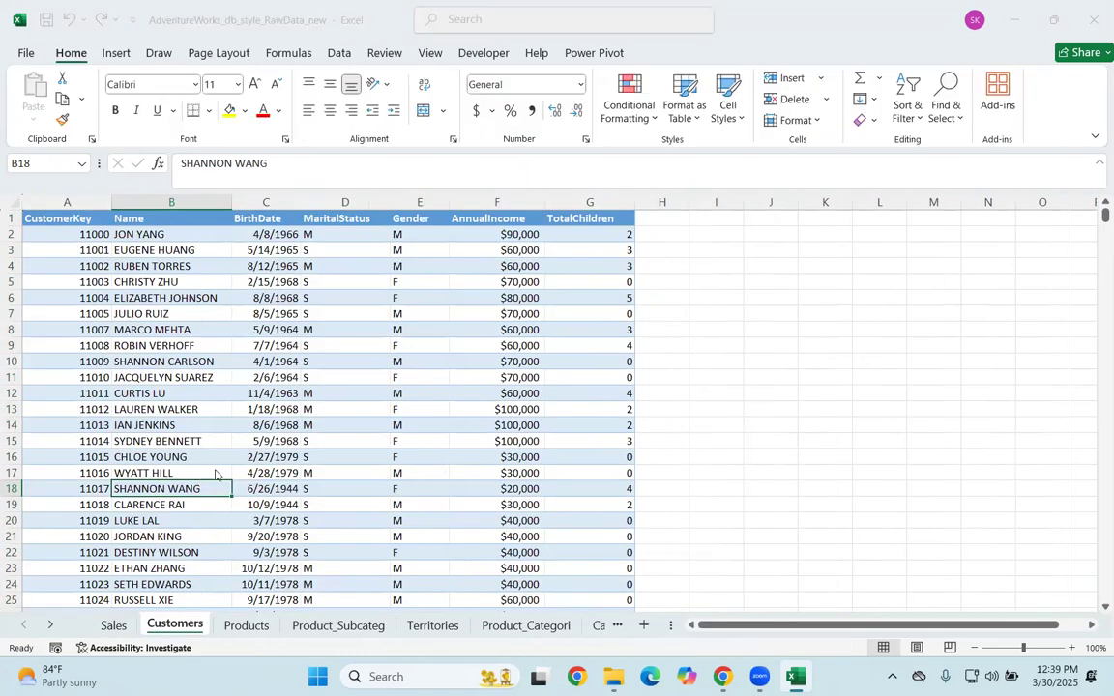
pyautogui.hotkey('ctrl', 'a')
pyautogui.hotkey('ctrl', 't')
pyautogui.click(501, 340)
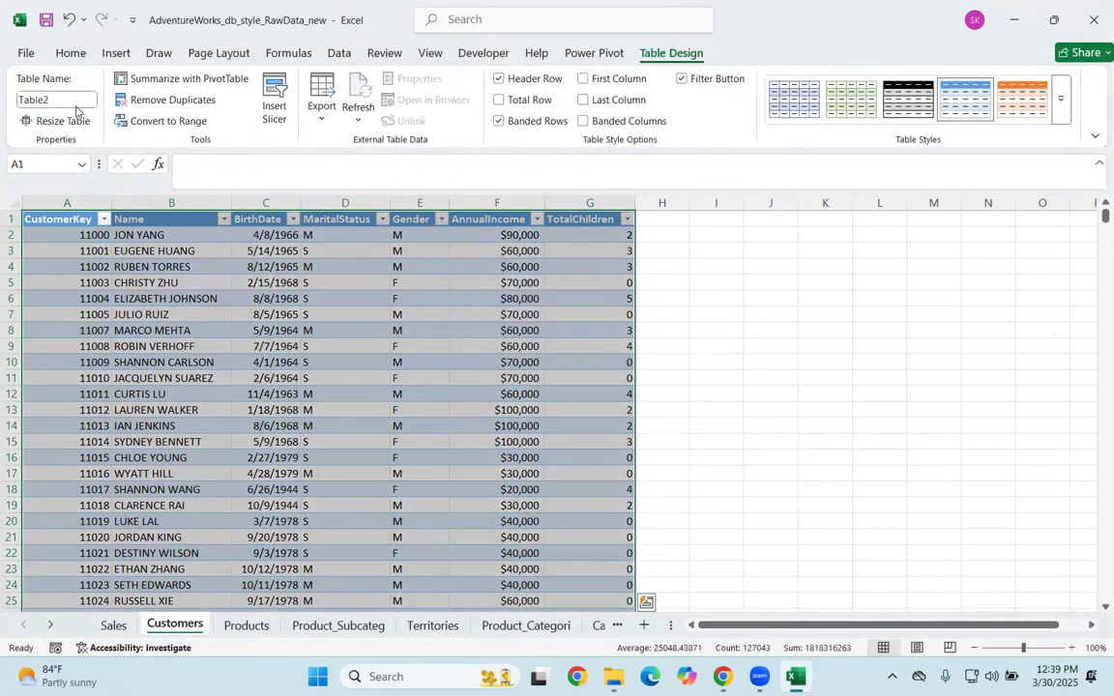
# Step: Name the new table on the Customers sheet Customers
pyautogui.click(17, 100)
pyautogui.doubleClick(16, 98)
pyautogui.press('BackSpace')
pyautogui.write('Customers')
pyautogui.press('Return')
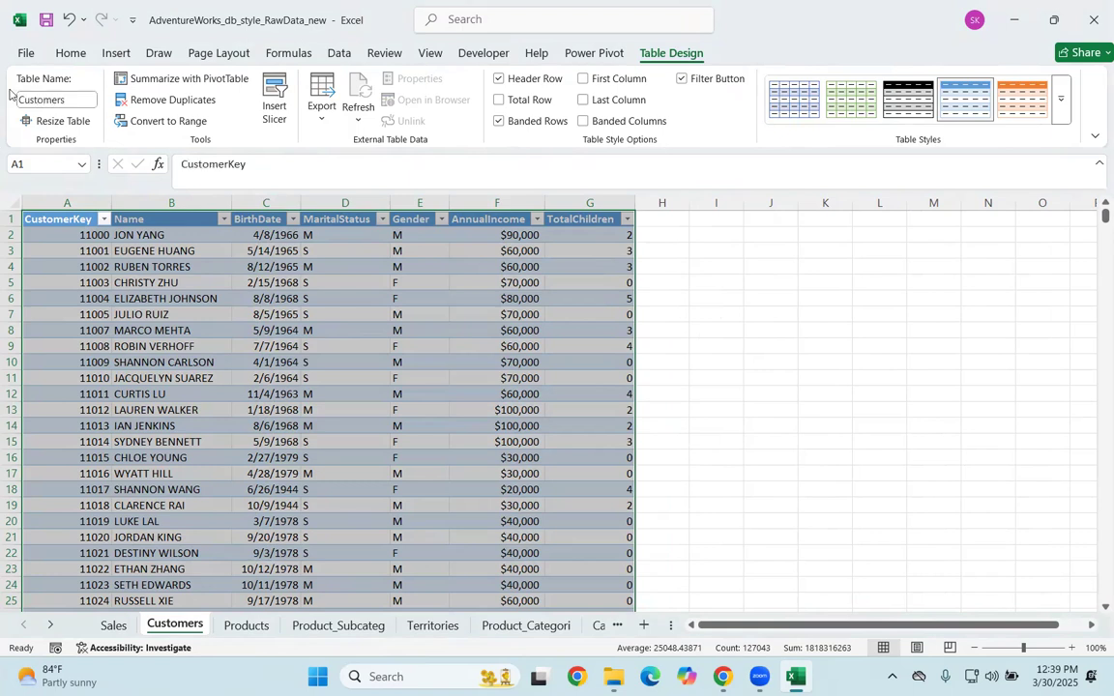
# Step: Convert the Products sheet's range A1:H294 into a table with headers
pyautogui.click(250, 626)
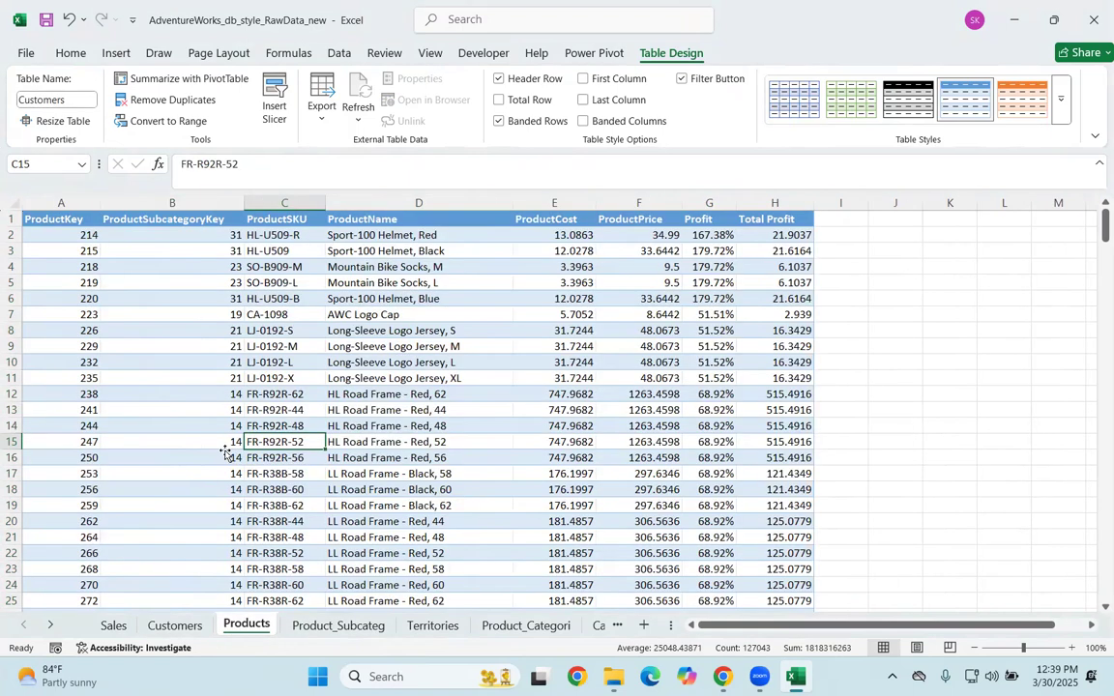
pyautogui.click(230, 452)
pyautogui.hotkey('ctrl', 't')
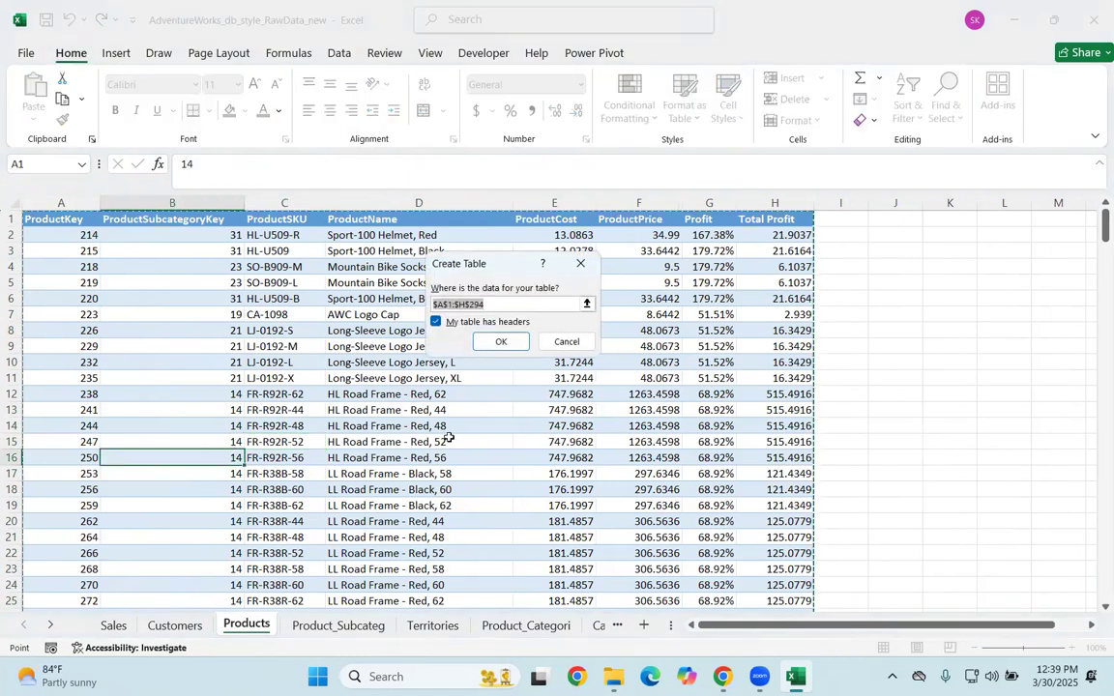
pyautogui.click(499, 340)
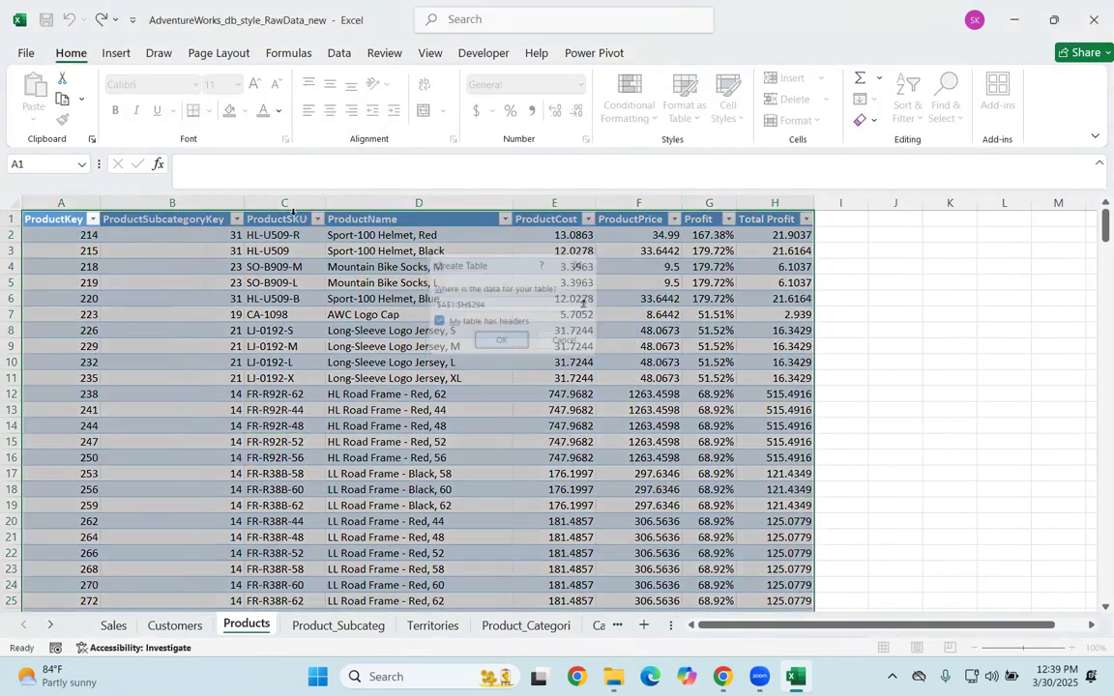
# Step: Name the new table on the Products sheet Products
pyautogui.click(19, 101)
pyautogui.click(43, 98)
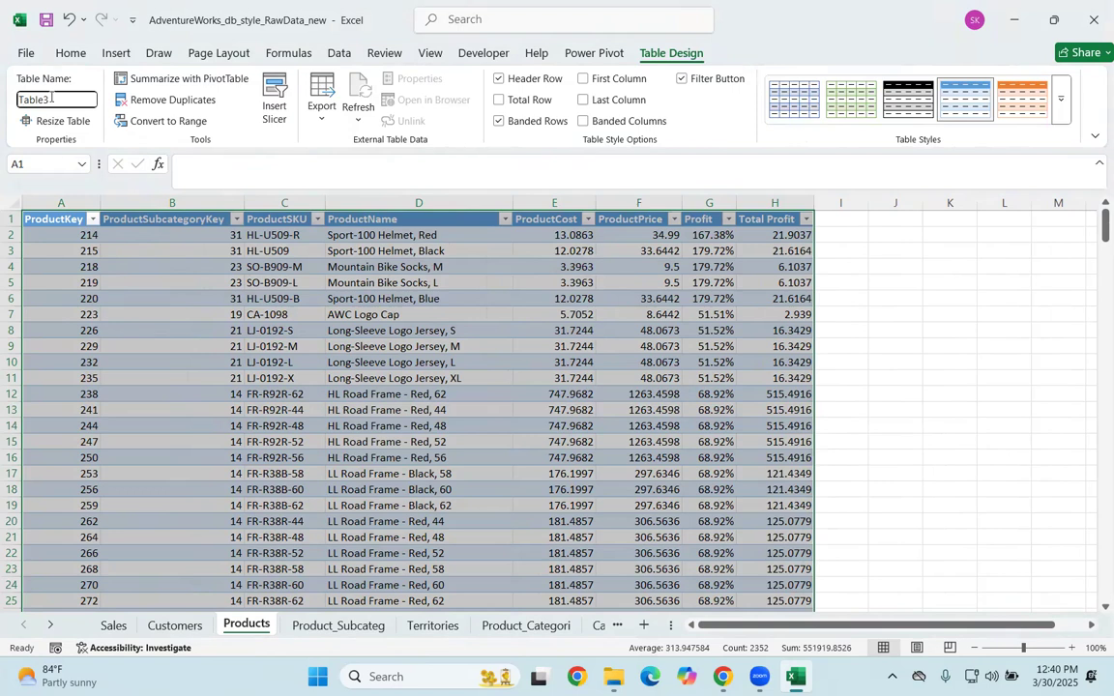
pyautogui.doubleClick(51, 98)
pyautogui.press('BackSpace')
pyautogui.write('Products')
pyautogui.press('Return')
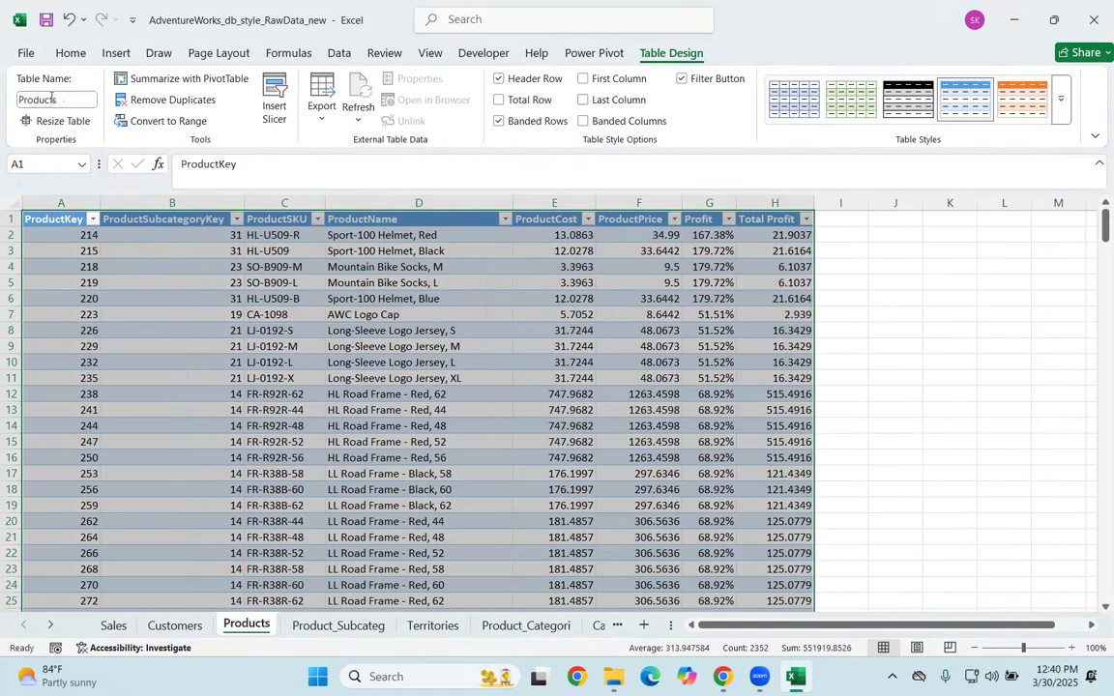
# Step: Convert the product subcategory sheet's range A1:C38 into a table with headers
pyautogui.click(334, 625)
pyautogui.click(220, 454)
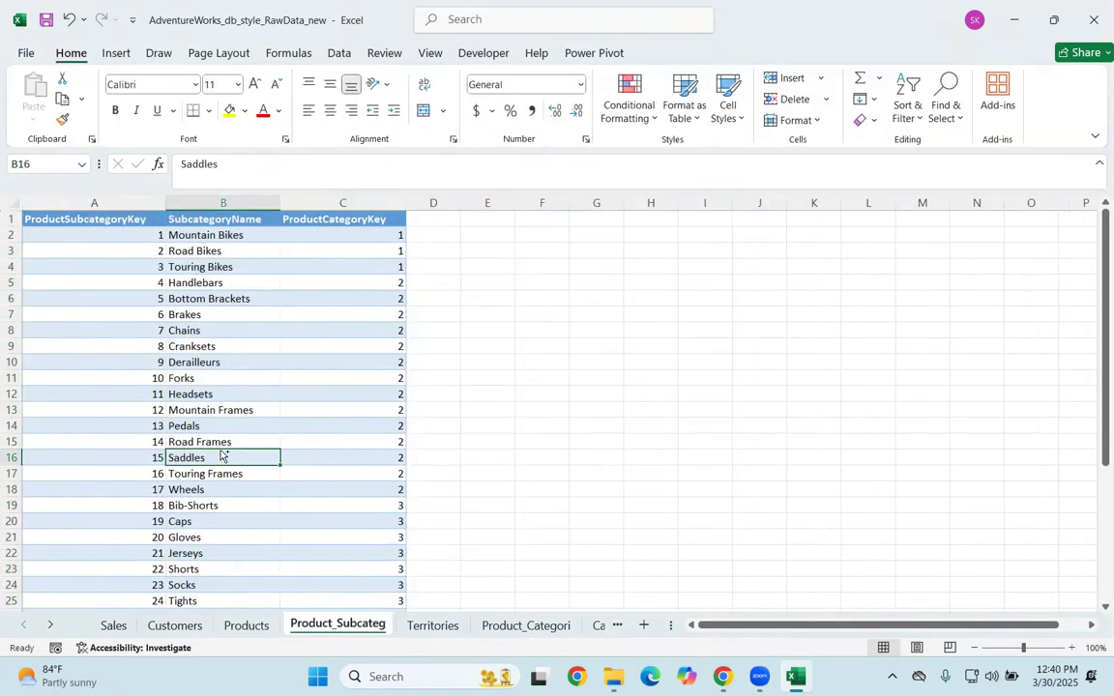
pyautogui.hotkey('ctrl', 't')
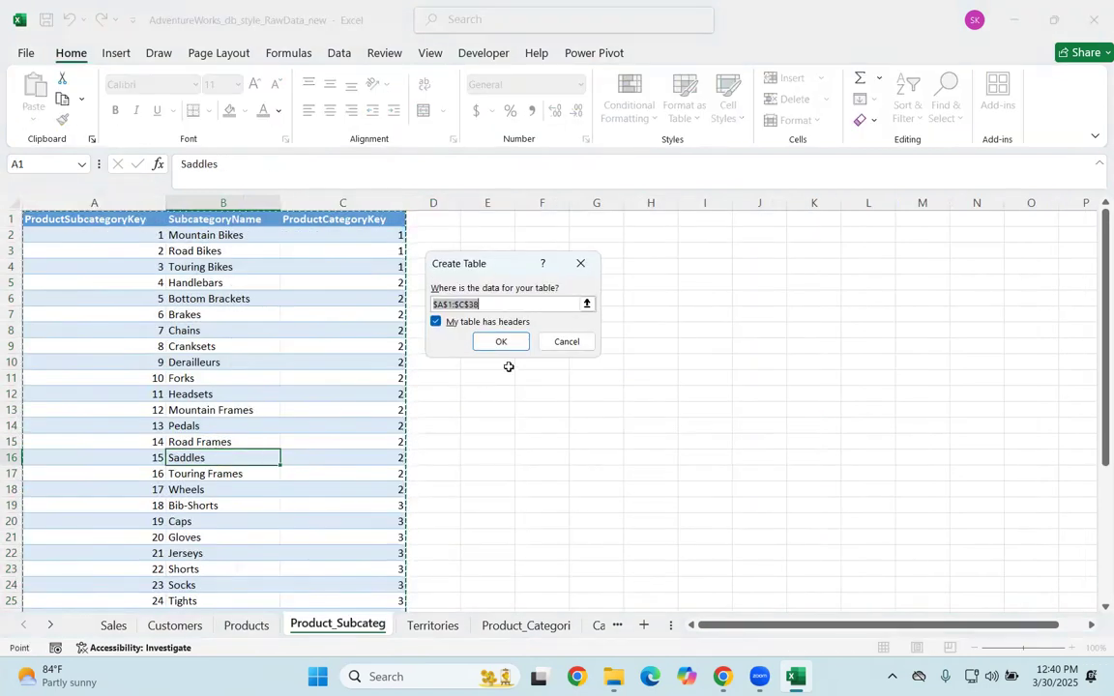
pyautogui.click(496, 346)
# Step: Try to name the product subcategory table "Product Subcategory", with a space between the words
pyautogui.click(59, 97)
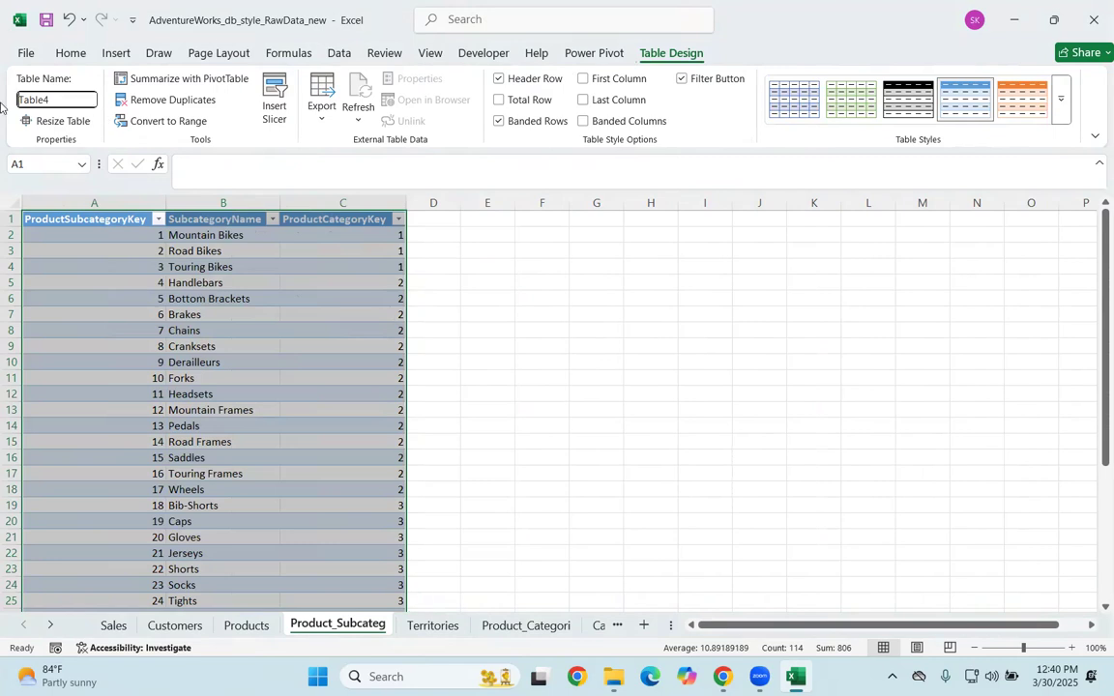
pyautogui.write('P')
pyautogui.write('roduct Subcategory')
pyautogui.press('Return')
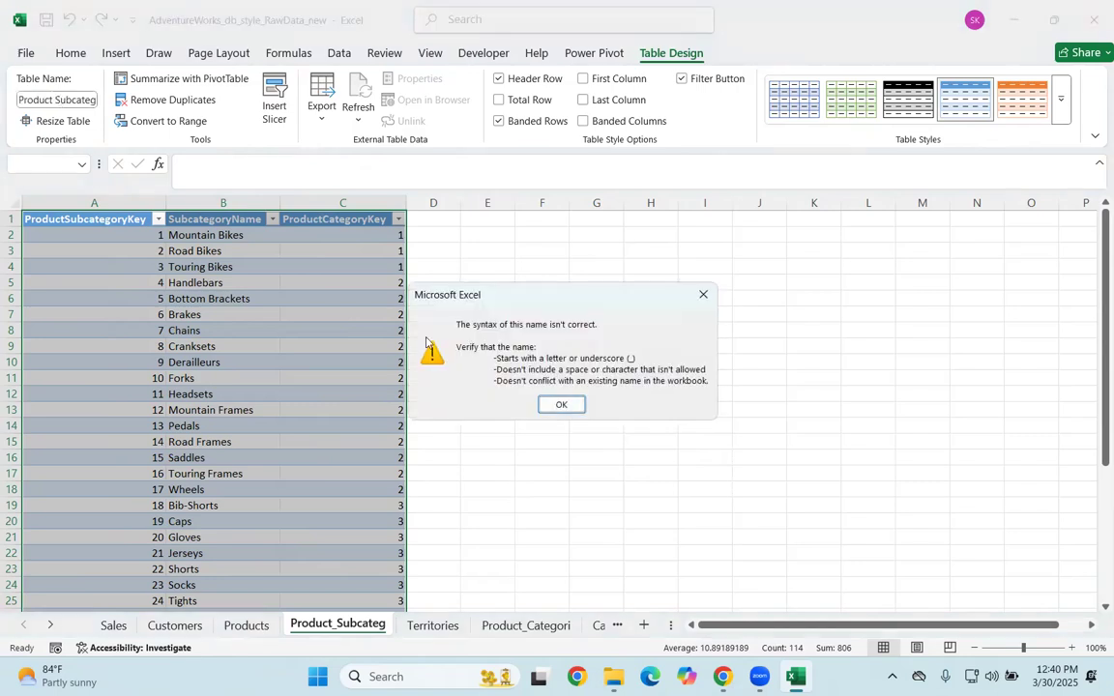
pyautogui.click(562, 405)
# Step: Name the product subcategory table Product_subcate, using an underscore between the words
pyautogui.doubleClick(51, 98)
pyautogui.press('BackSpace')
pyautogui.write('Pro')
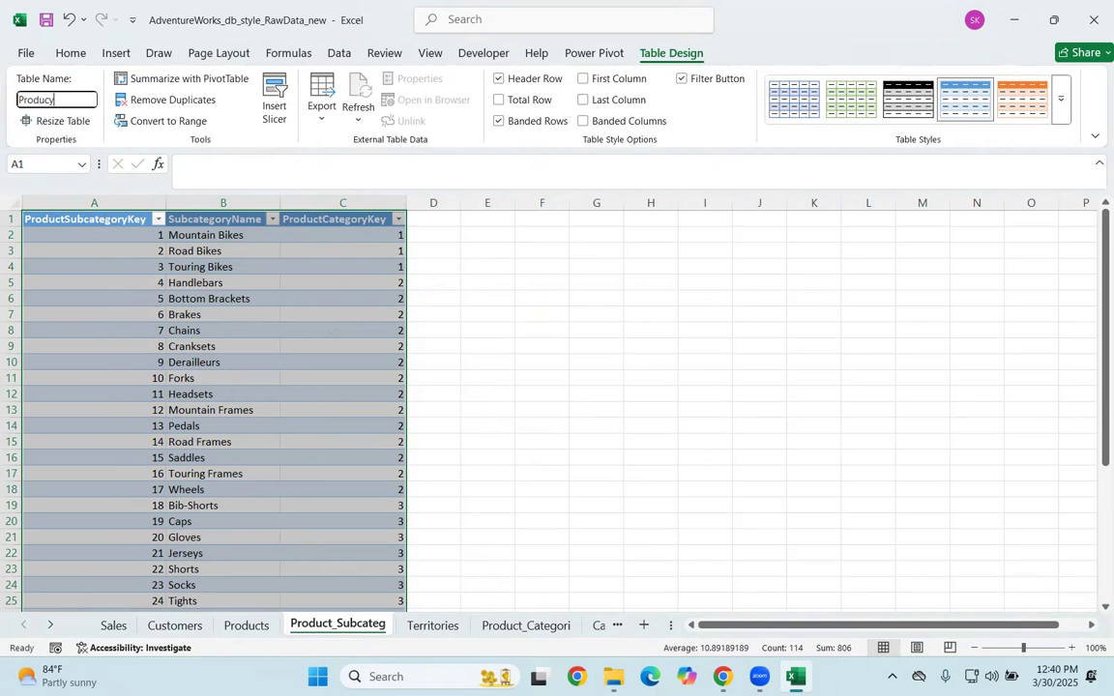
pyautogui.write('duct_su')
pyautogui.write('e')
pyautogui.press('Return')
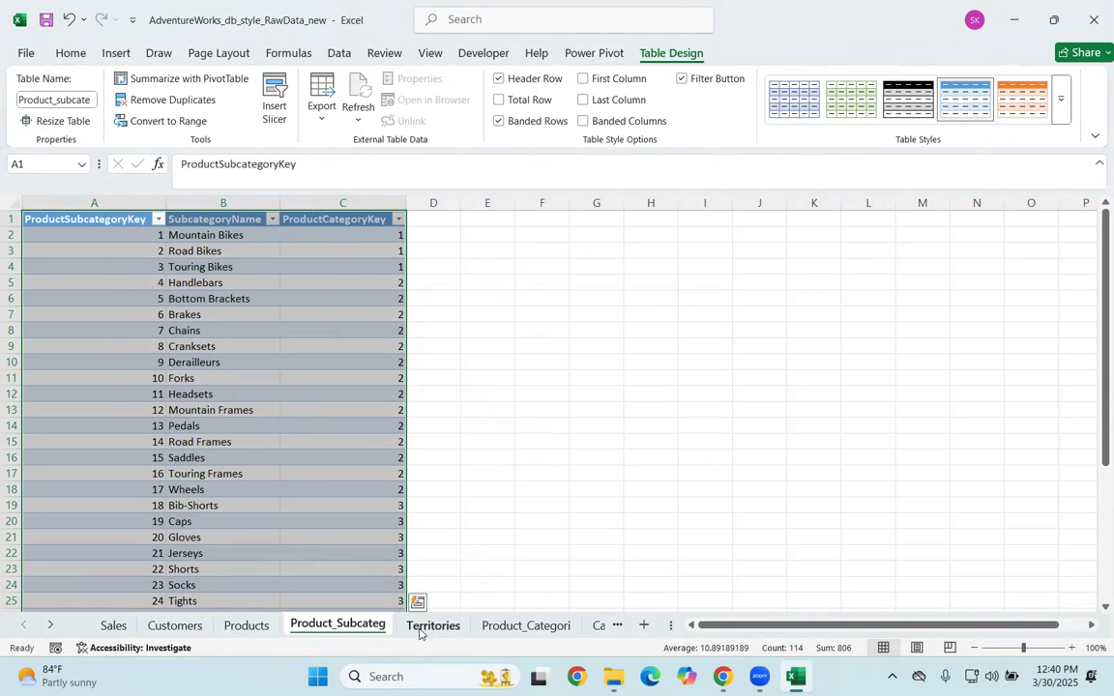
# Step: Convert the Territories sheet's range A1:D11 into a table with headers
pyautogui.click(425, 623)
pyautogui.click(261, 456)
pyautogui.click(236, 344)
pyautogui.hotkey('ctrl', 'a')
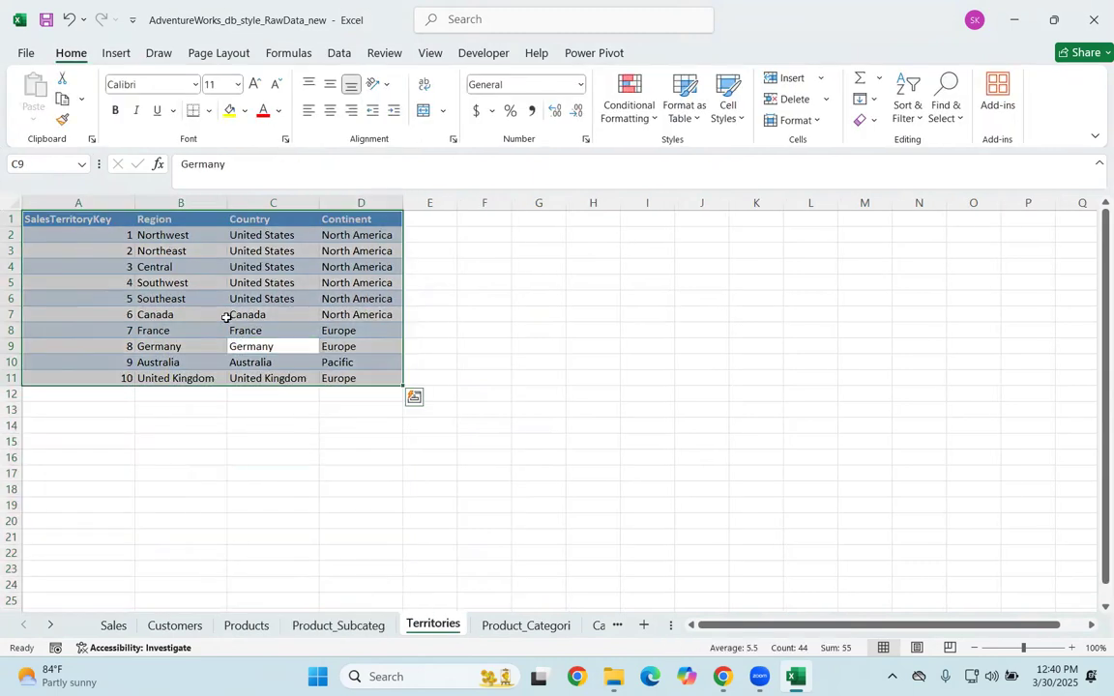
pyautogui.hotkey('ctrl', 't')
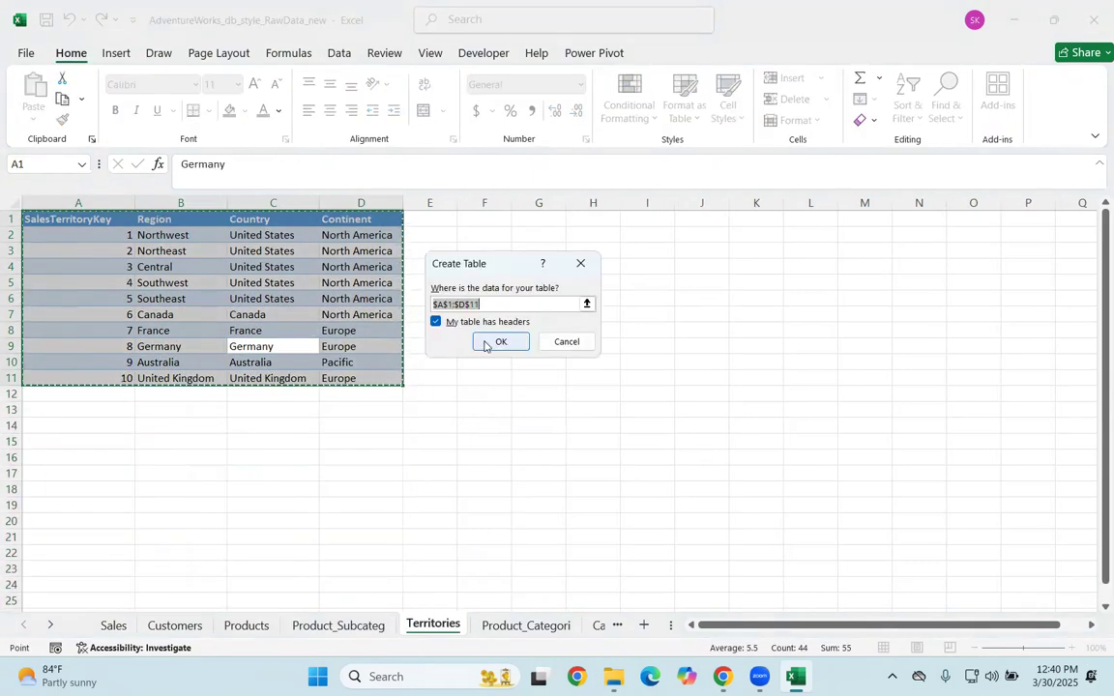
pyautogui.click(501, 341)
# Step: Name the new table on the Territories sheet Territories
pyautogui.click(44, 100)
pyautogui.press('BackSpace')
pyautogui.press('BackSpace')
pyautogui.press('BackSpace')
pyautogui.press('BackSpace')
pyautogui.press('BackSpace')
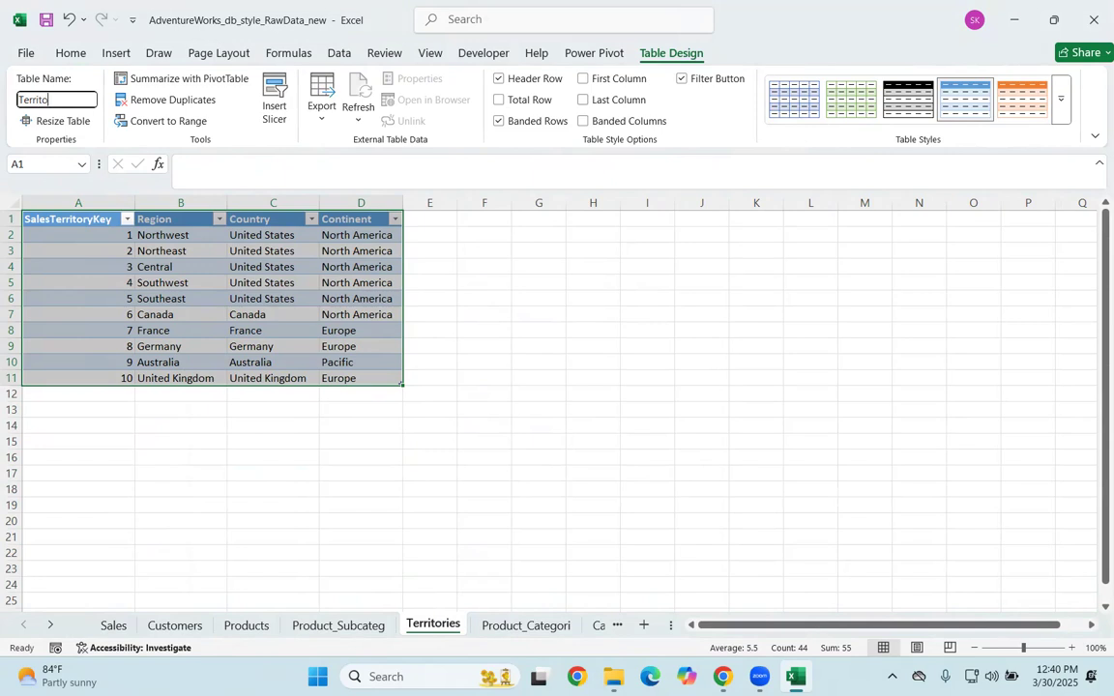
pyautogui.write('Territories')
pyautogui.press('Return')
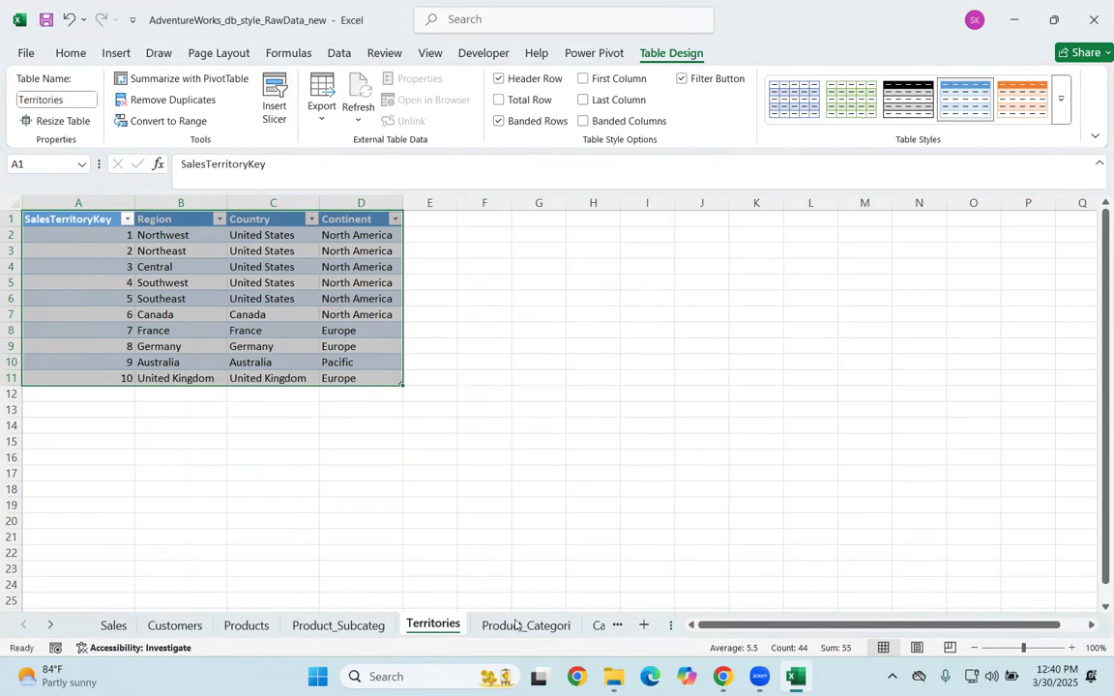
# Step: Convert the product category sheet's range A1:B5 into a table with headers
pyautogui.hotkey('ctrl', 'pagedown')
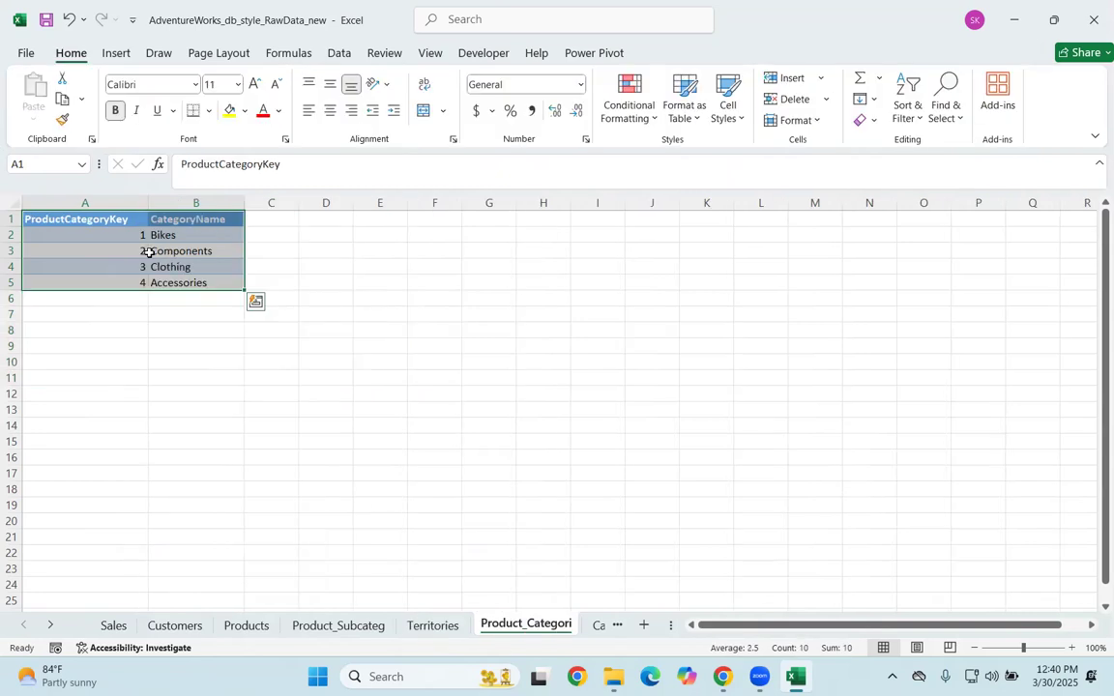
pyautogui.hotkey('ctrl', 't')
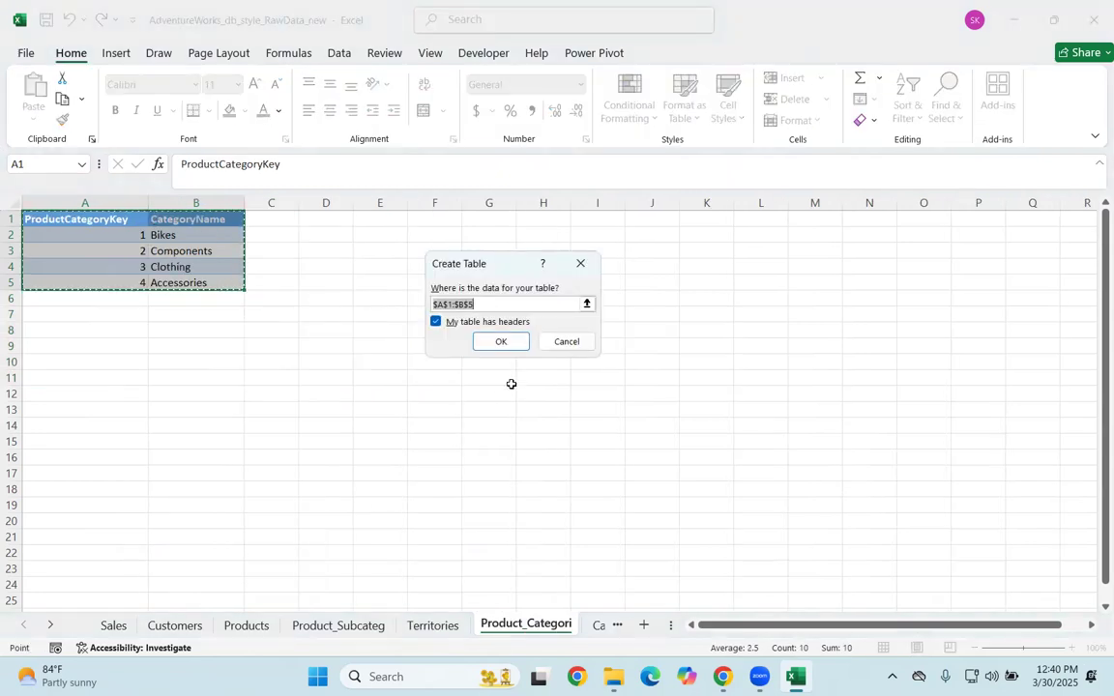
pyautogui.click(497, 344)
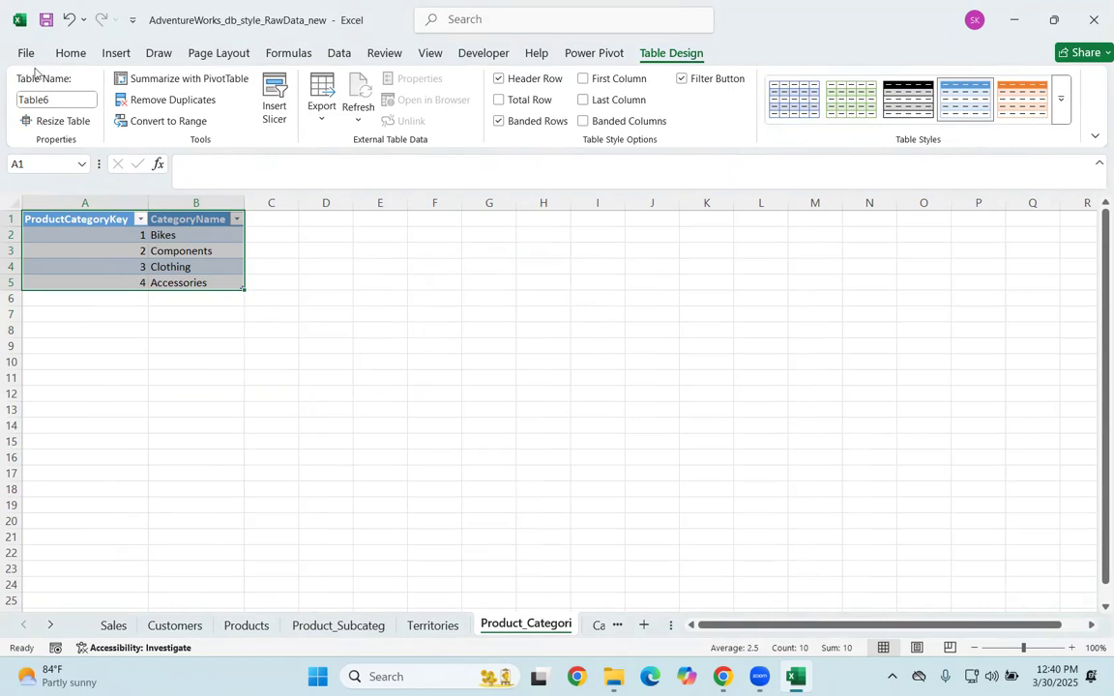
# Step: Try to name the table on the Product_Categori sheet Product Category, with a space between the words
pyautogui.click(38, 98)
pyautogui.press('BackSpace')
pyautogui.write('pRO')
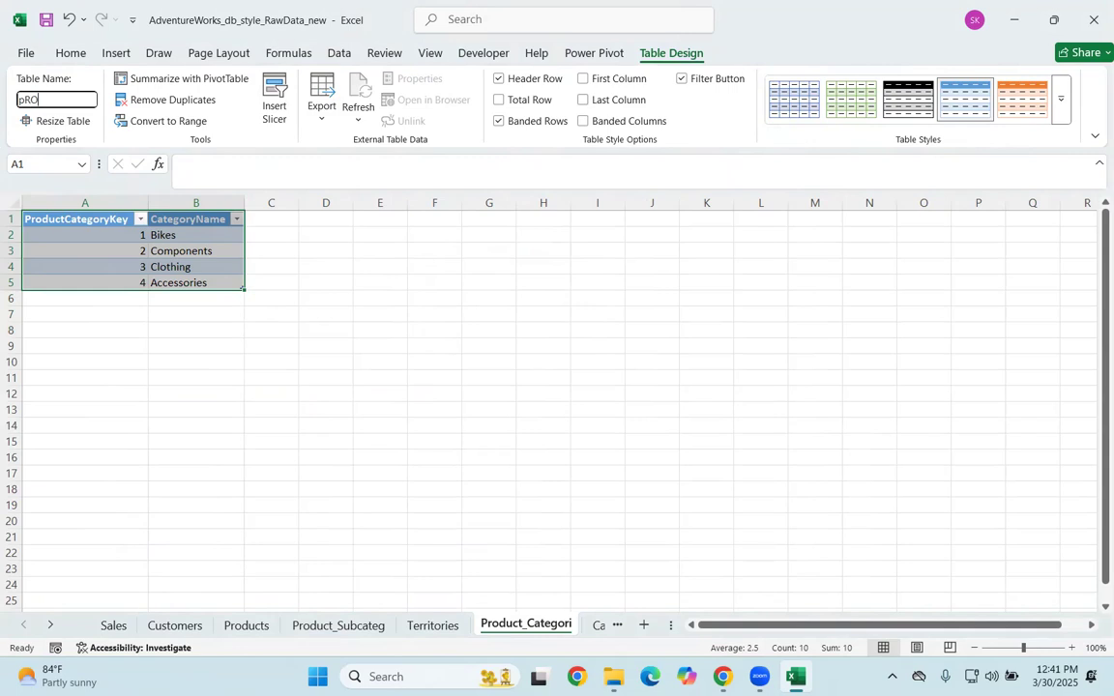
pyautogui.press('BackSpace')
pyautogui.press('BackSpace')
pyautogui.press('BackSpace')
pyautogui.write('Product Catego')
pyautogui.press('Return')
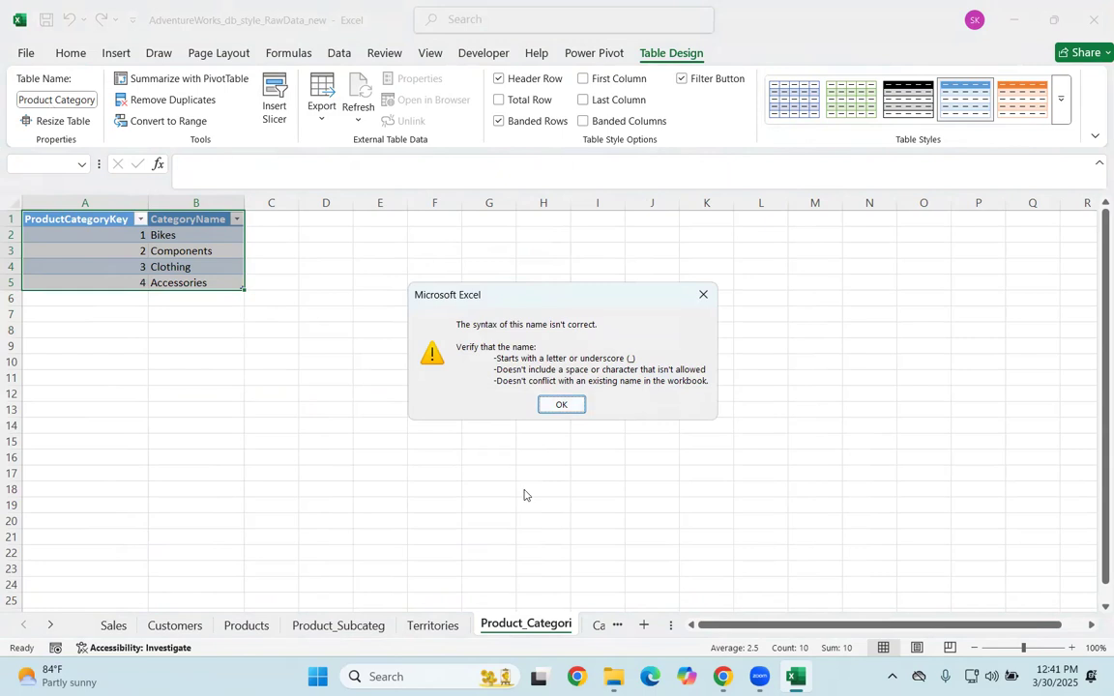
pyautogui.click(561, 404)
# Step: Name the table on the Product_Categori sheet Product_category, using an underscore between the words
pyautogui.click(19, 97)
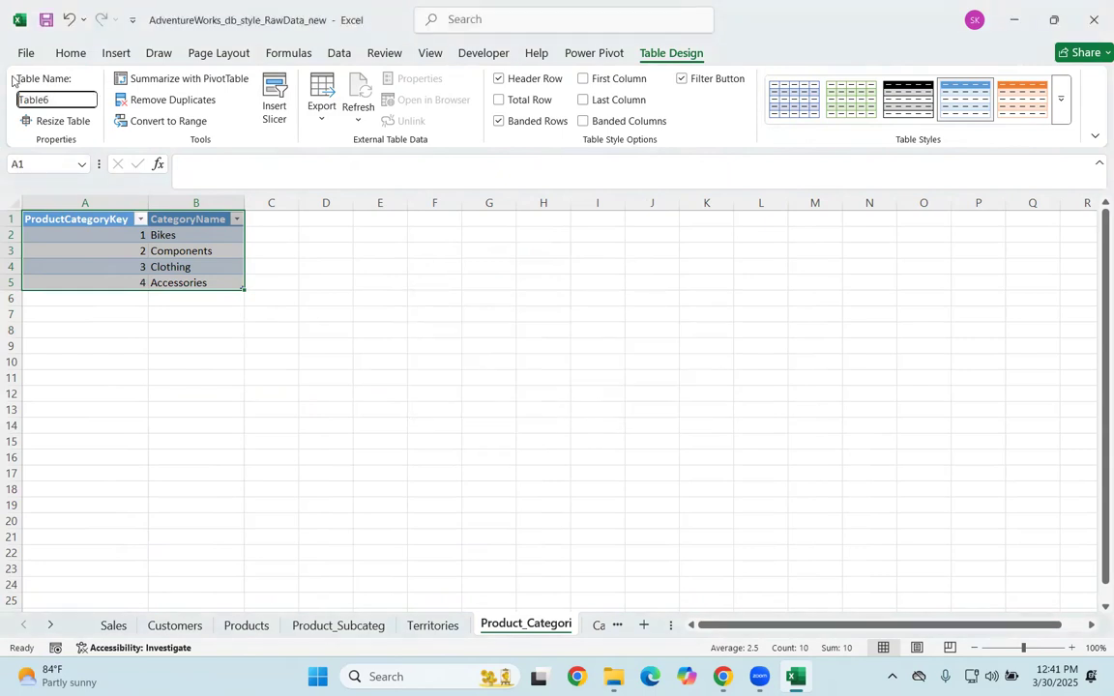
pyautogui.hotkey('ctrl', 'a')
pyautogui.press('BackSpace')
pyautogui.write('Product_category1')
pyautogui.press('Return')
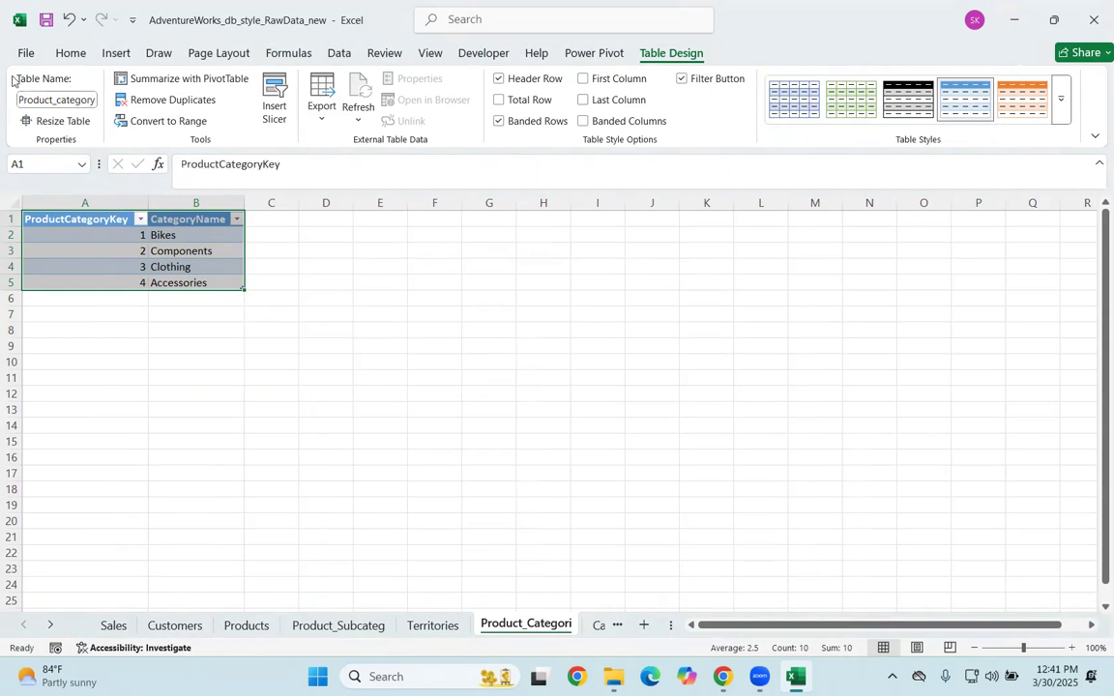
# Step: Convert the Calendar sheet's range A1:B913 into a table with headers
pyautogui.click(599, 626)
pyautogui.click(83, 390)
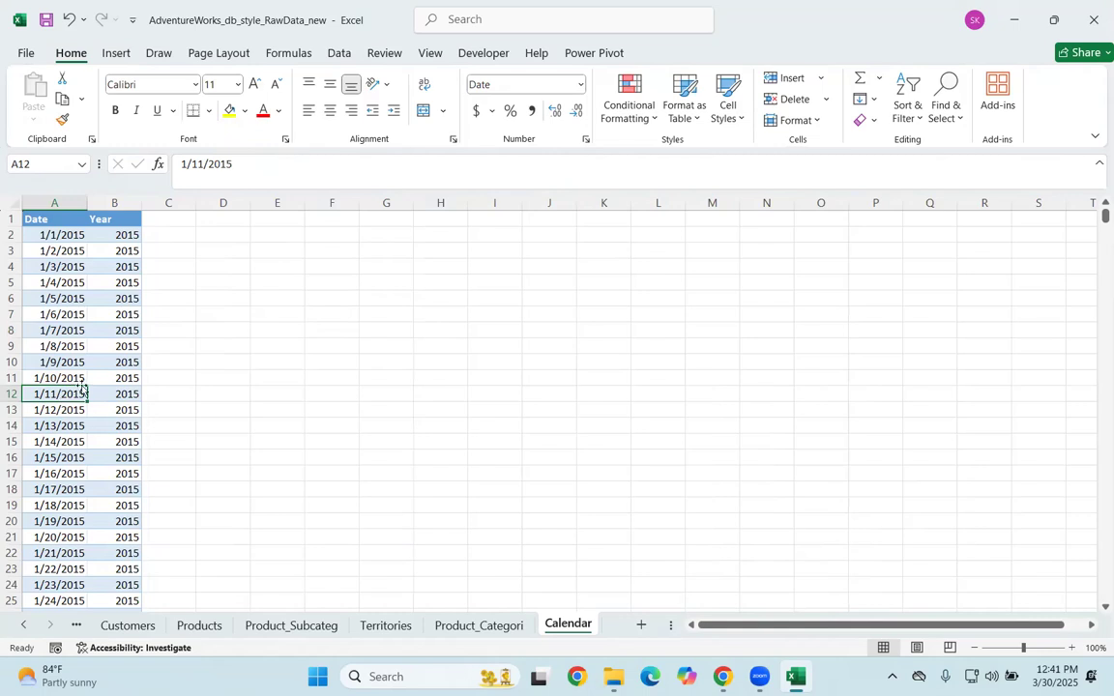
pyautogui.hotkey('ctrl', 't')
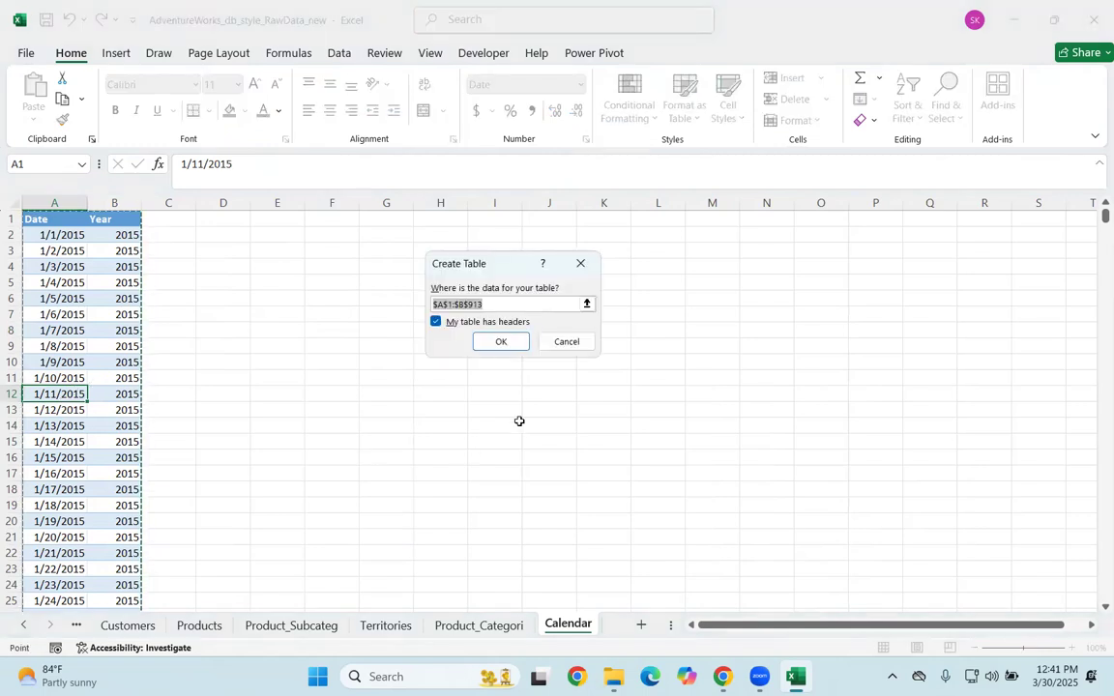
pyautogui.click(501, 341)
# Step: Name the new table on the Calendar sheet Calender
pyautogui.click(73, 95)
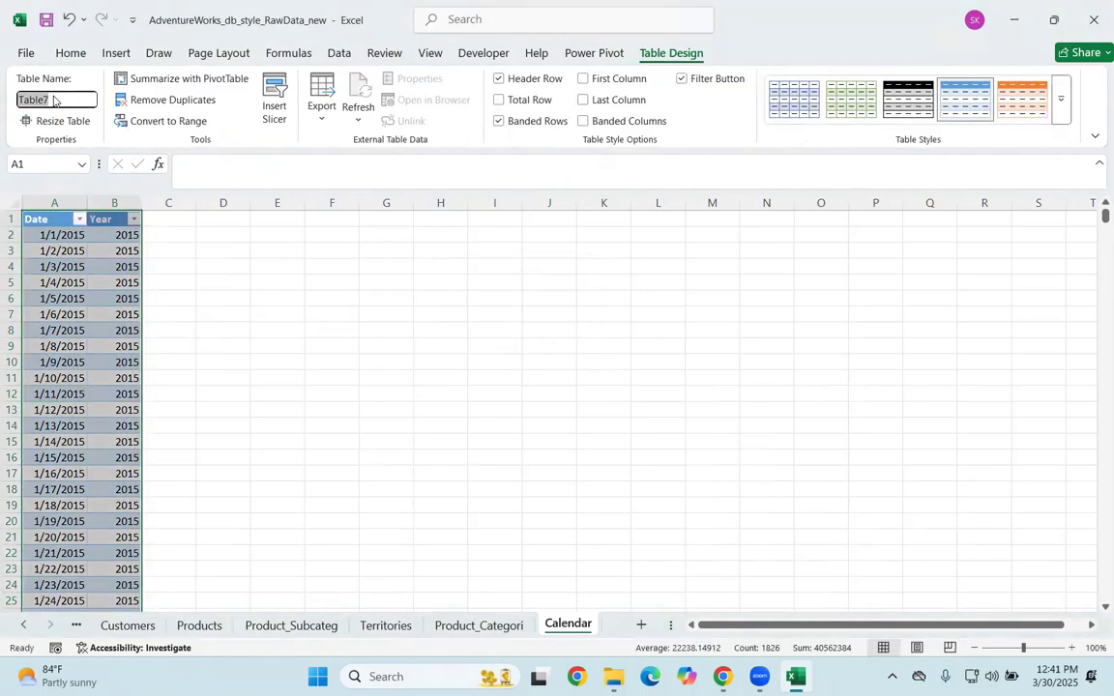
pyautogui.moveTo(74, 95); pyautogui.dragTo(19, 100)
pyautogui.press('BackSpace')
pyautogui.write('Ca')
pyautogui.press('Return')
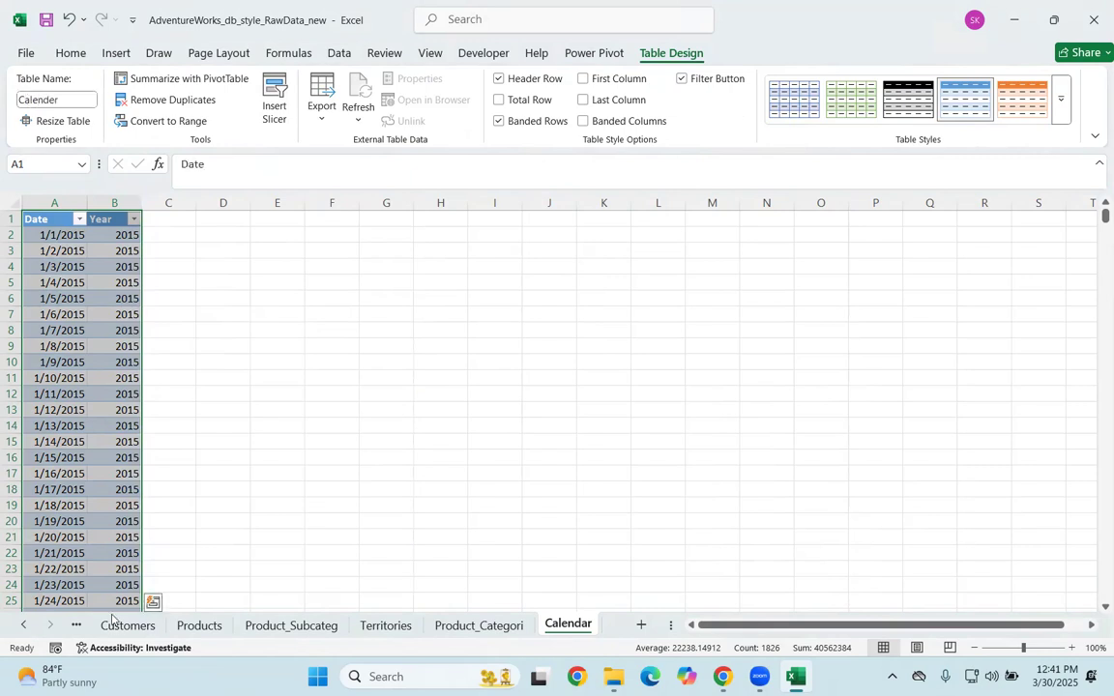
# Step: Check the table names on the customers, product subcategory, territories, product category and calendar sheets
pyautogui.click(127, 626)
pyautogui.click(23, 624)
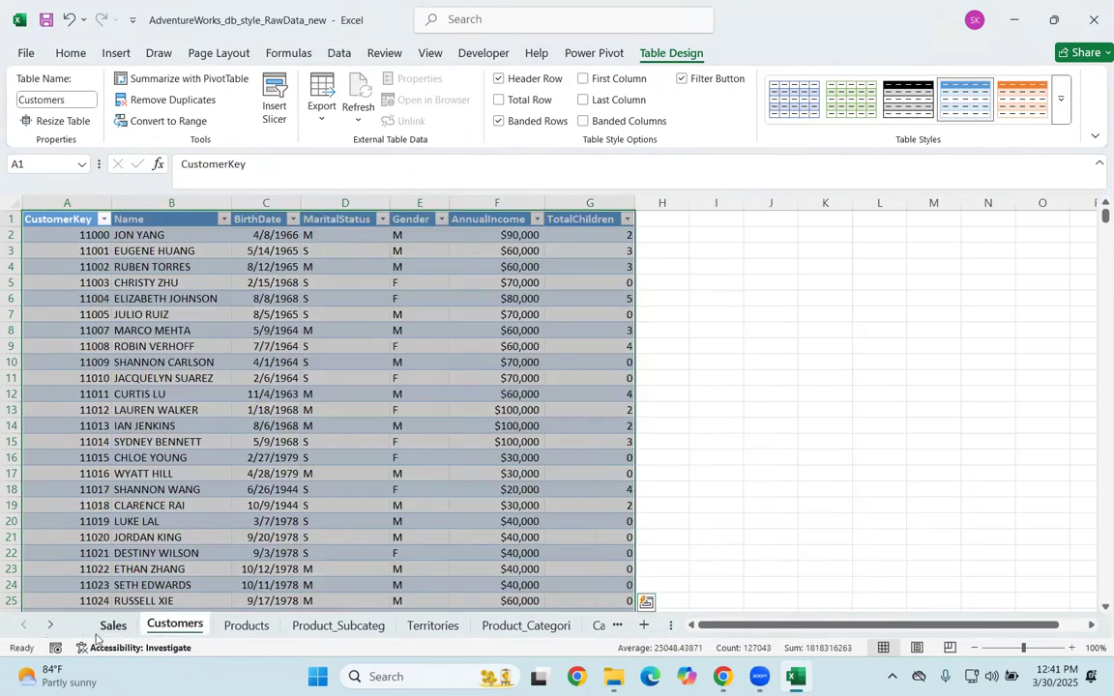
pyautogui.click(77, 625)
pyautogui.click(334, 626)
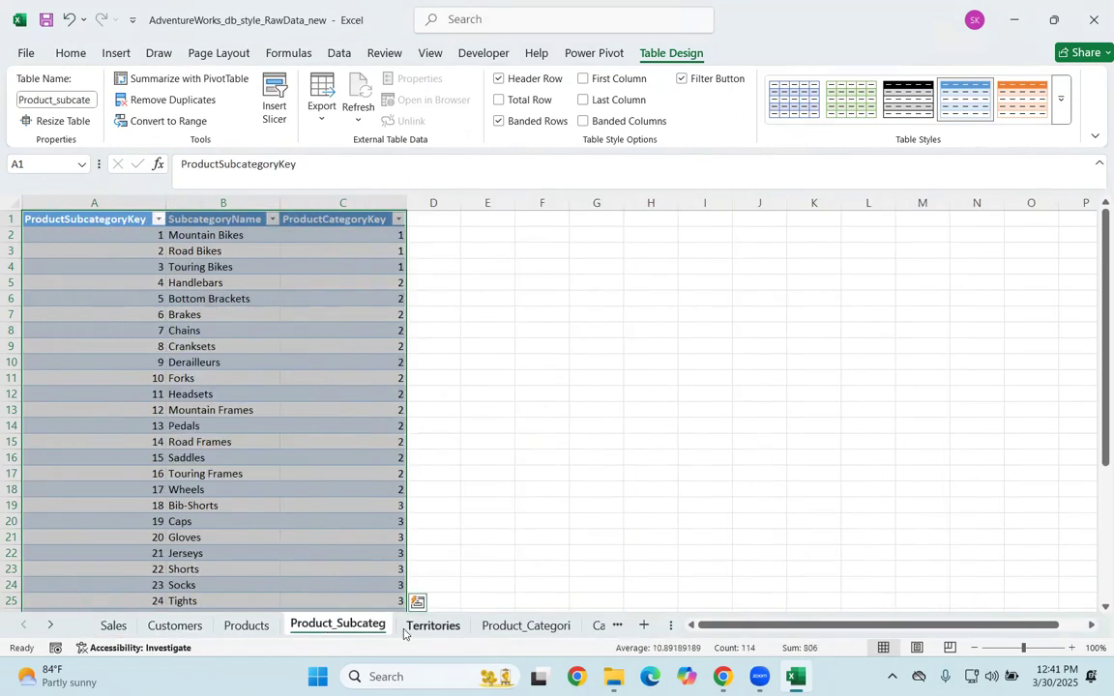
pyautogui.click(432, 626)
pyautogui.click(526, 626)
pyautogui.click(588, 626)
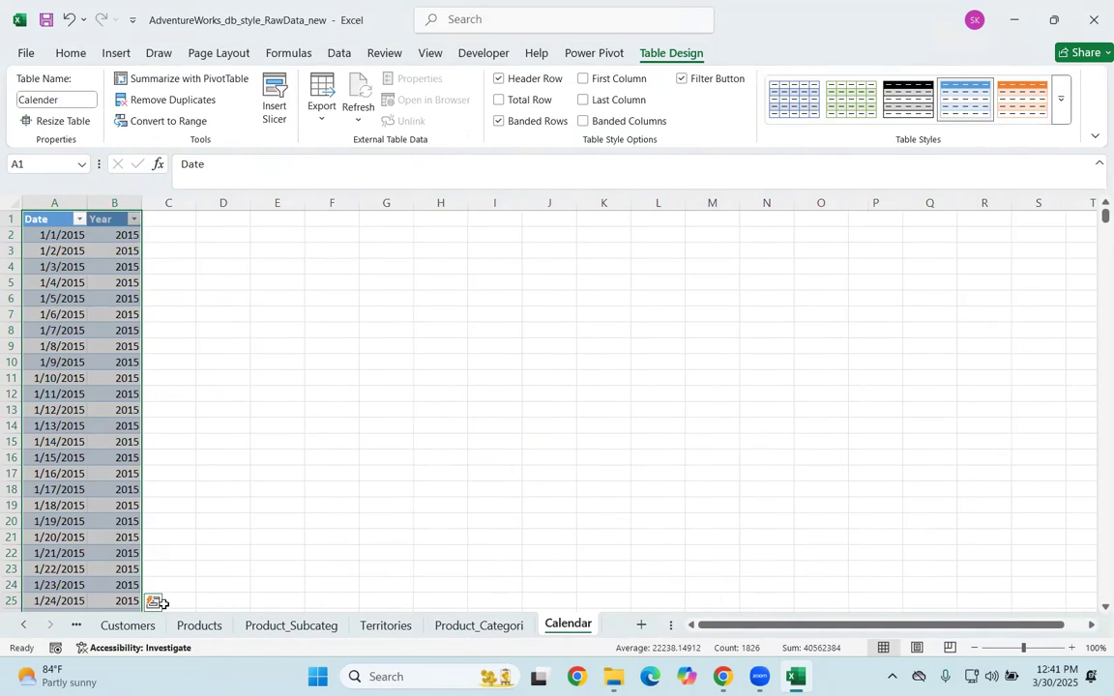
# Step: Add the Sales sheet's table to the Power Pivot data model
pyautogui.click(23, 624)
pyautogui.click(114, 625)
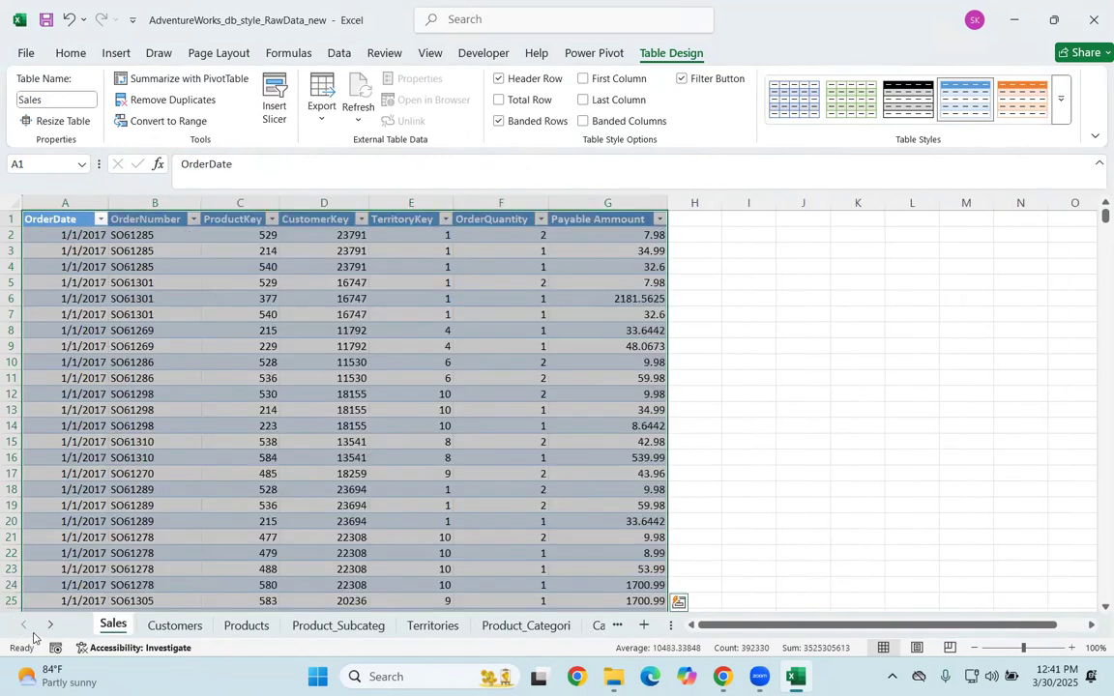
pyautogui.click(610, 56)
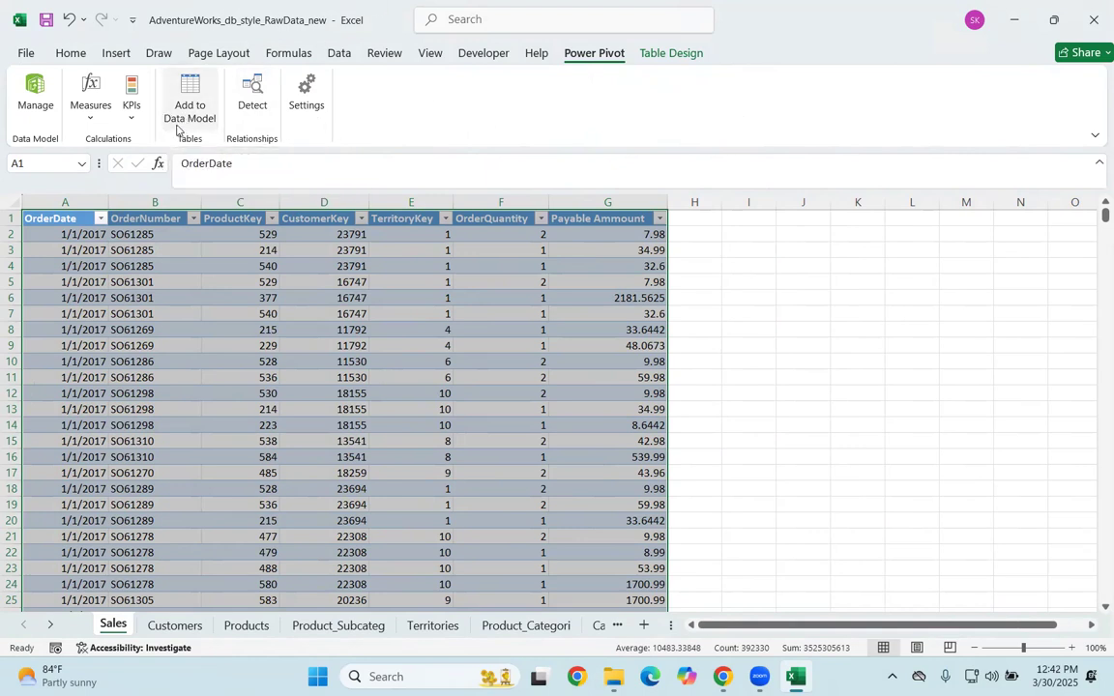
pyautogui.click(179, 124)
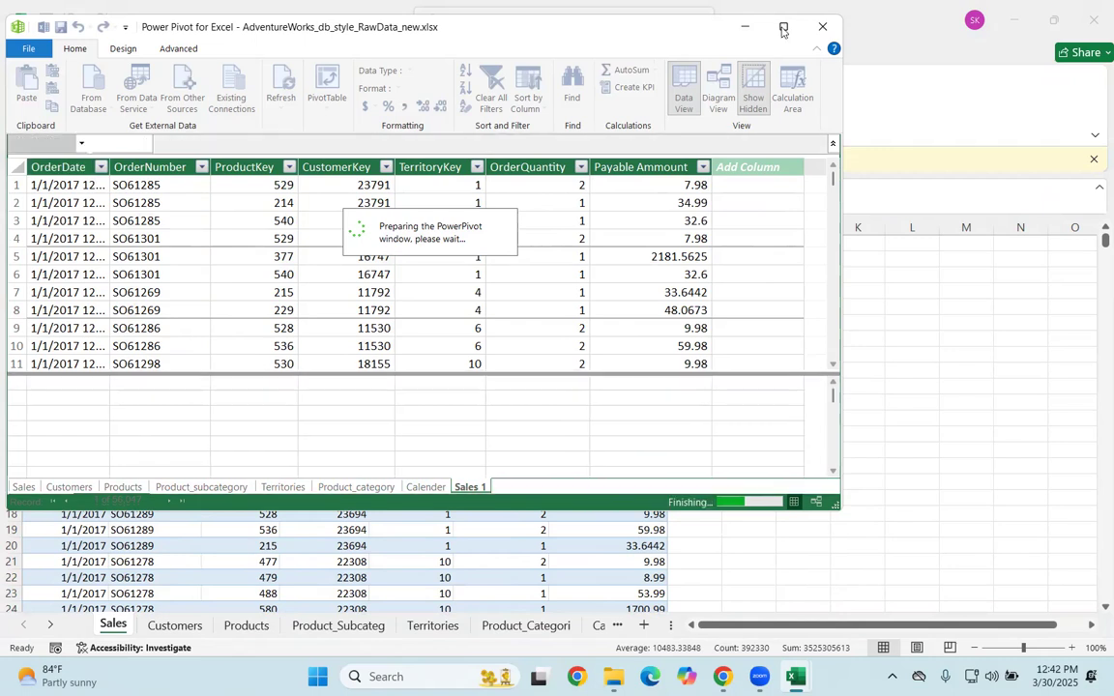
# Step: Maximize the Power Pivot window and delete the old Sales and Customers tables from the data model
pyautogui.click(784, 30)
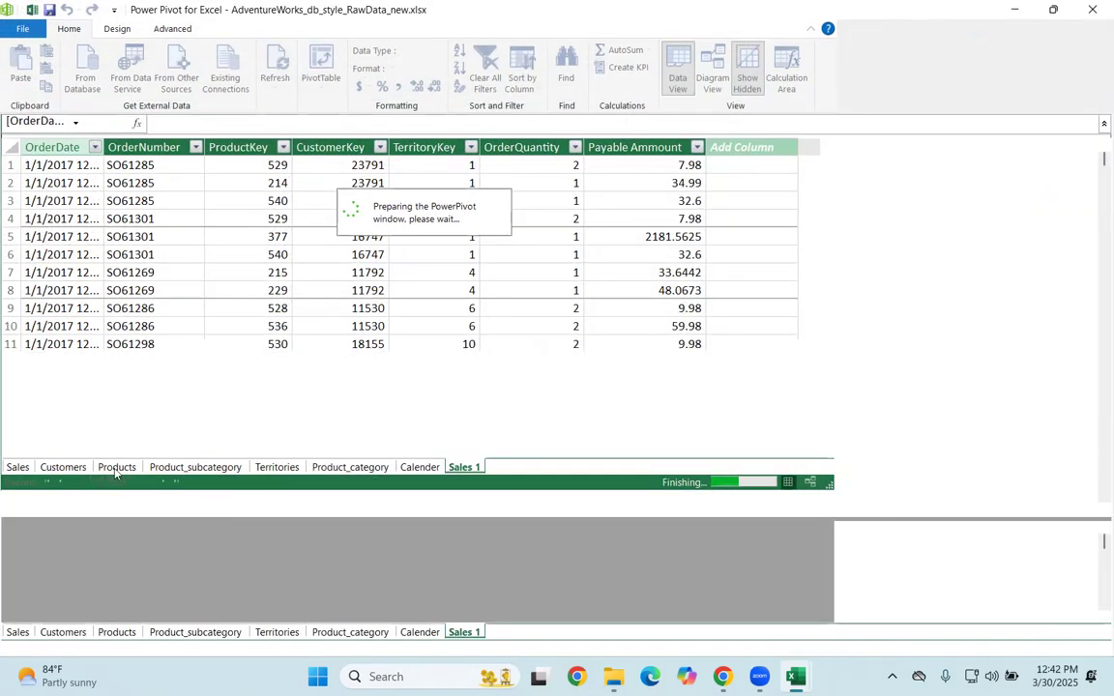
pyautogui.rightClick(27, 632)
pyautogui.click(62, 547)
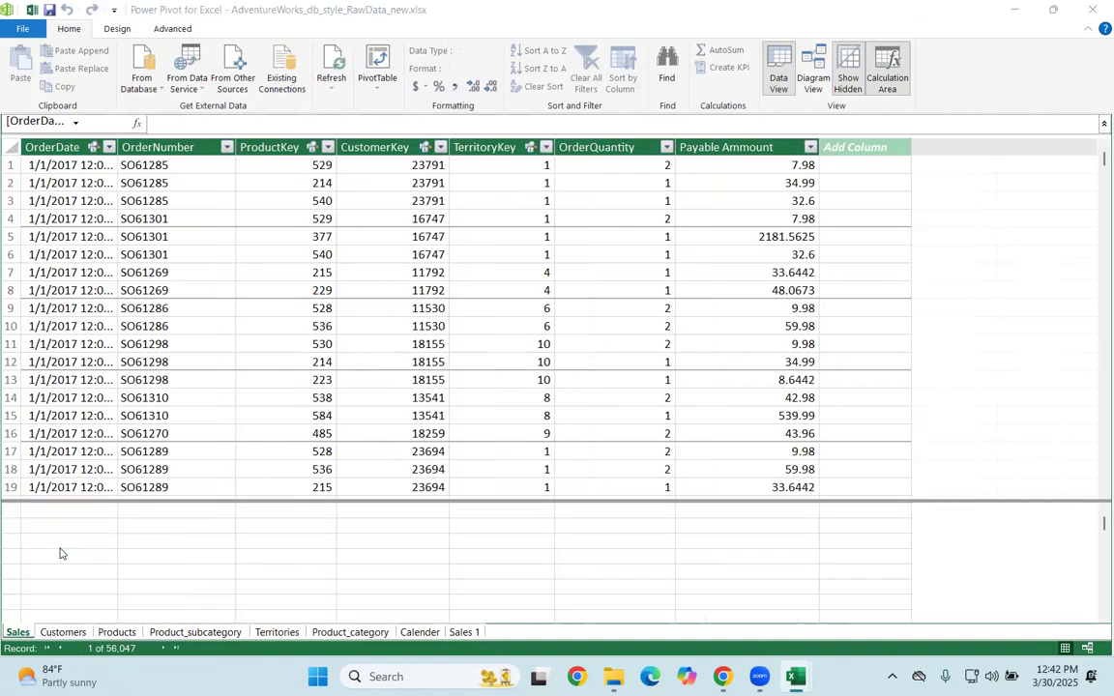
pyautogui.click(528, 355)
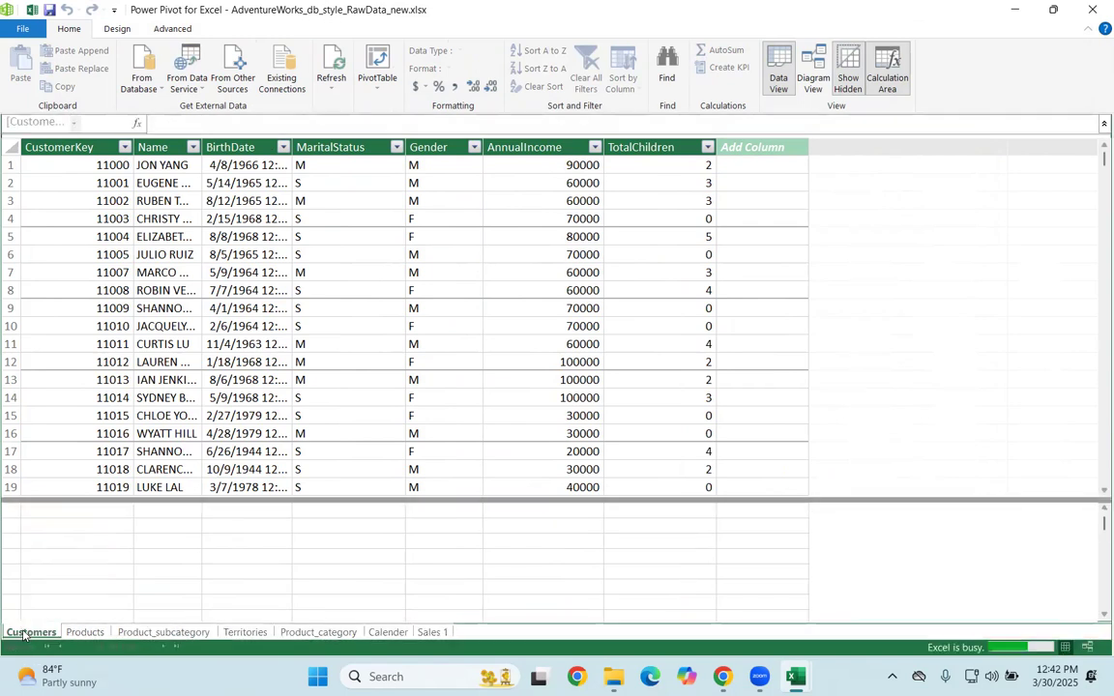
pyautogui.rightClick(25, 632)
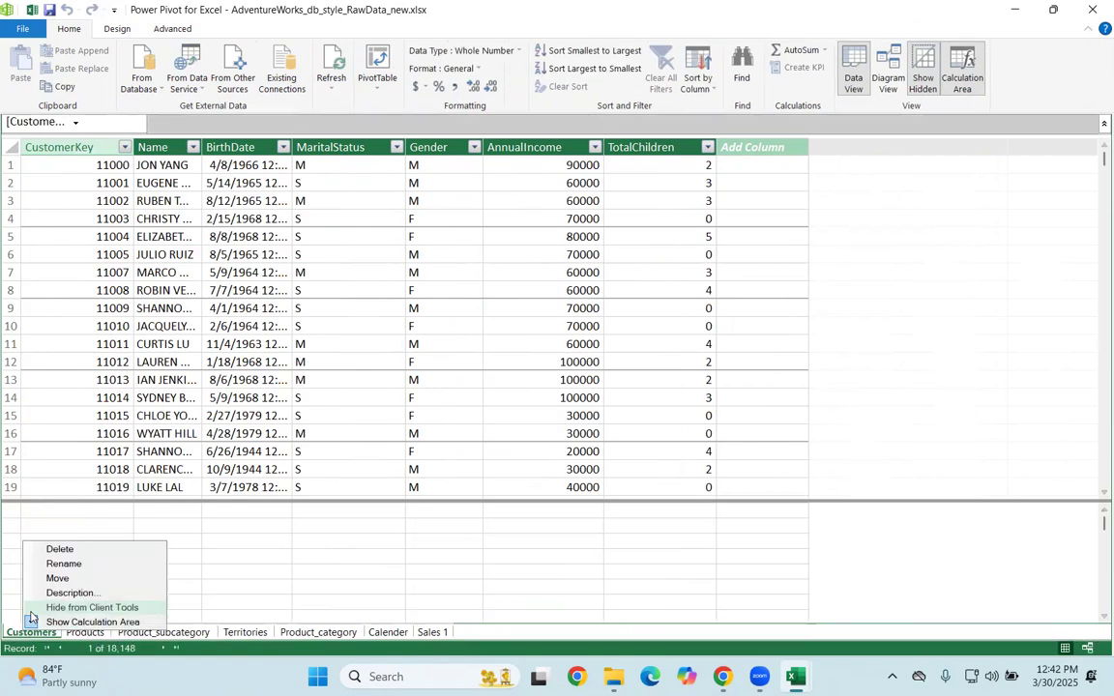
pyautogui.click(67, 553)
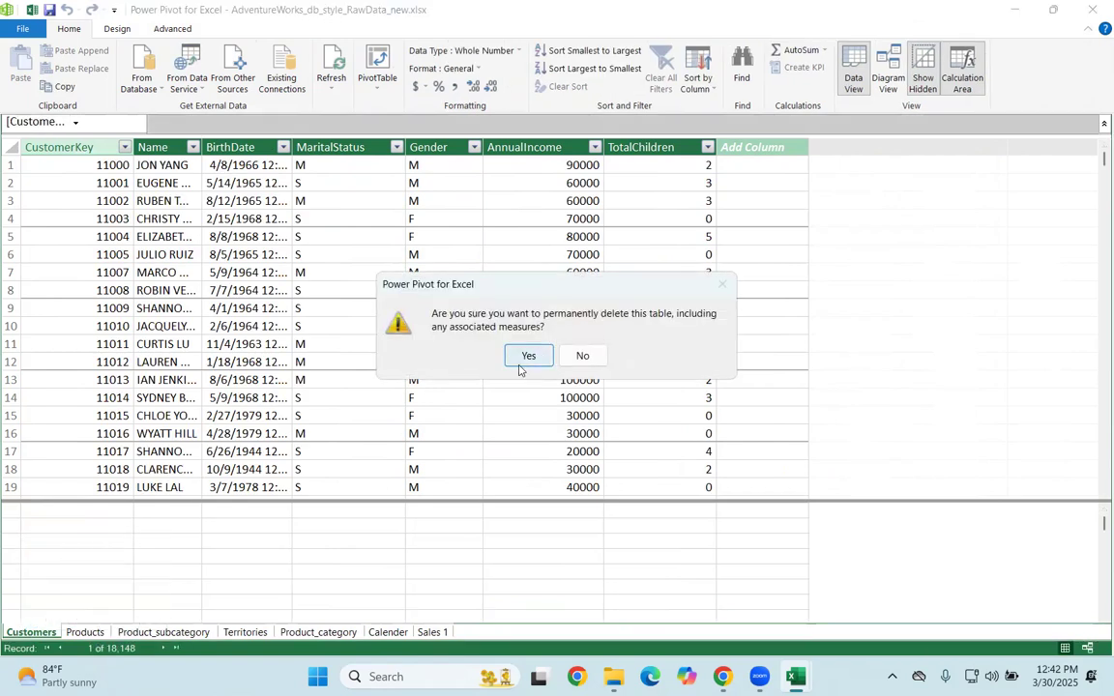
pyautogui.click(525, 357)
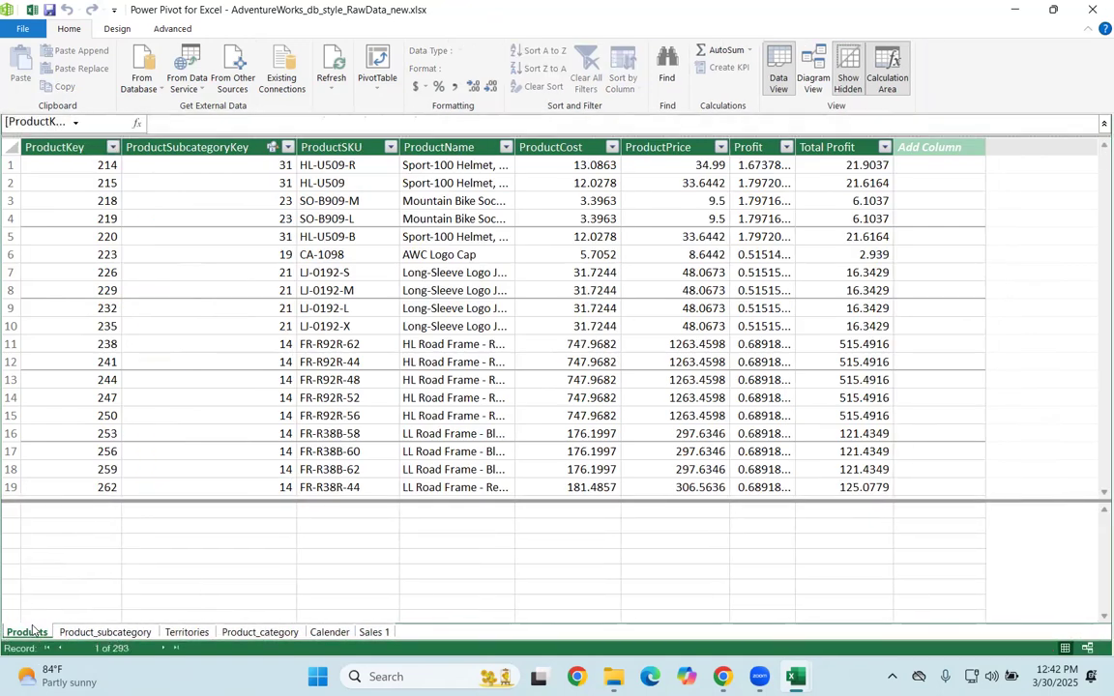
# Step: Delete the old Products and Product_subcategory tables from the data model
pyautogui.rightClick(33, 631)
pyautogui.click(71, 556)
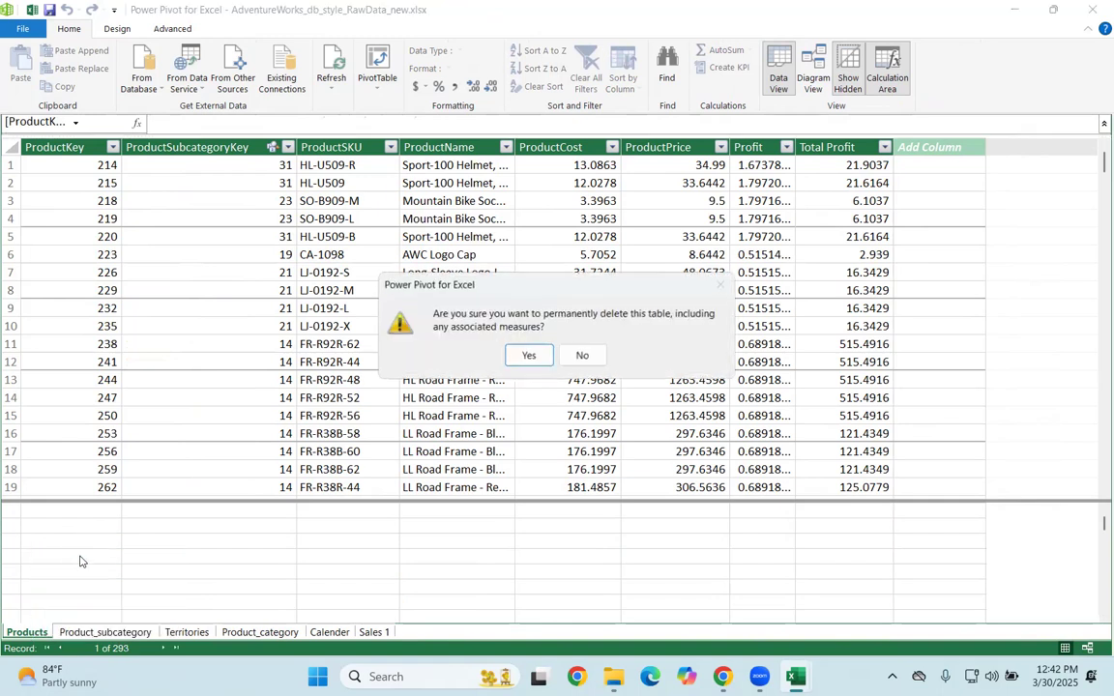
pyautogui.click(524, 356)
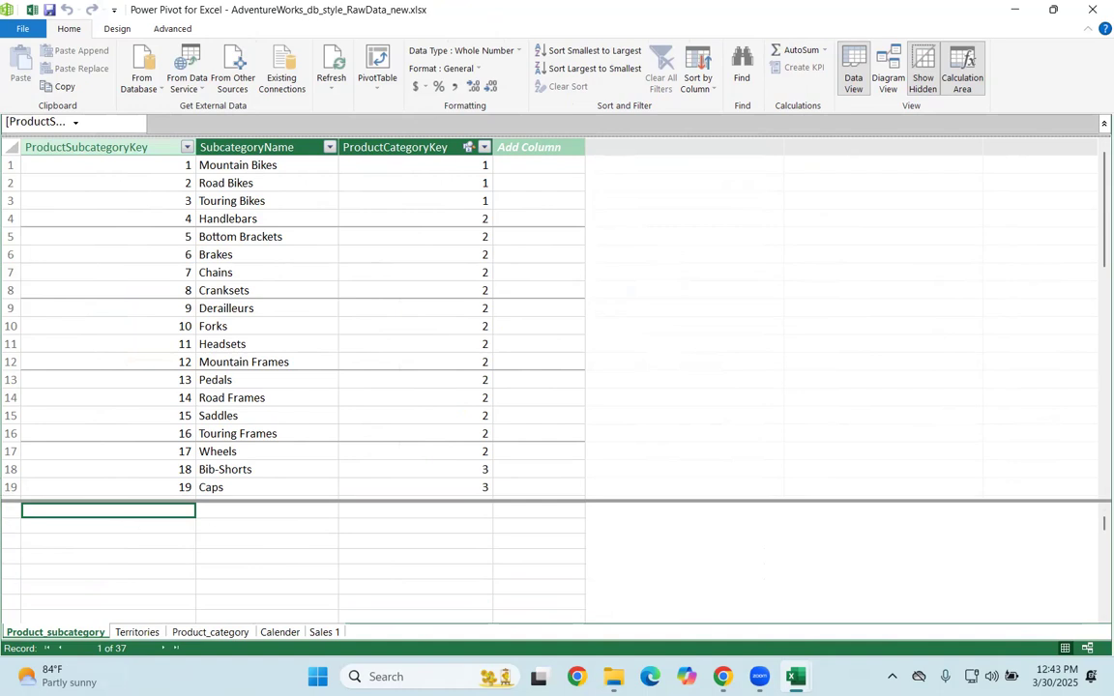
pyautogui.rightClick(48, 637)
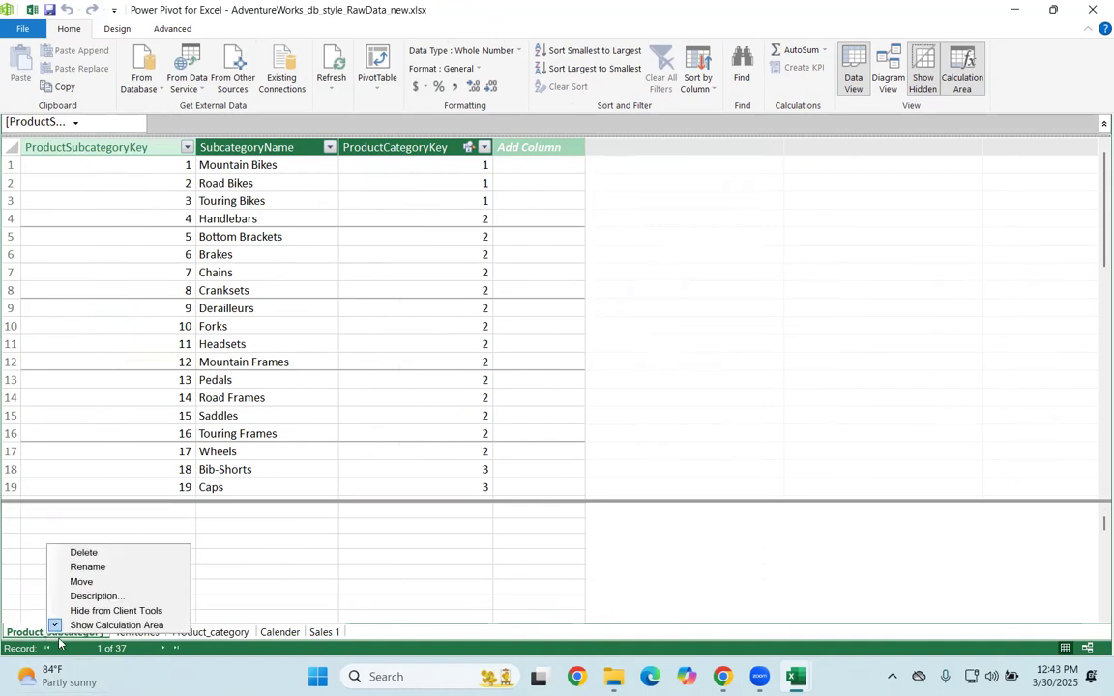
pyautogui.click(97, 553)
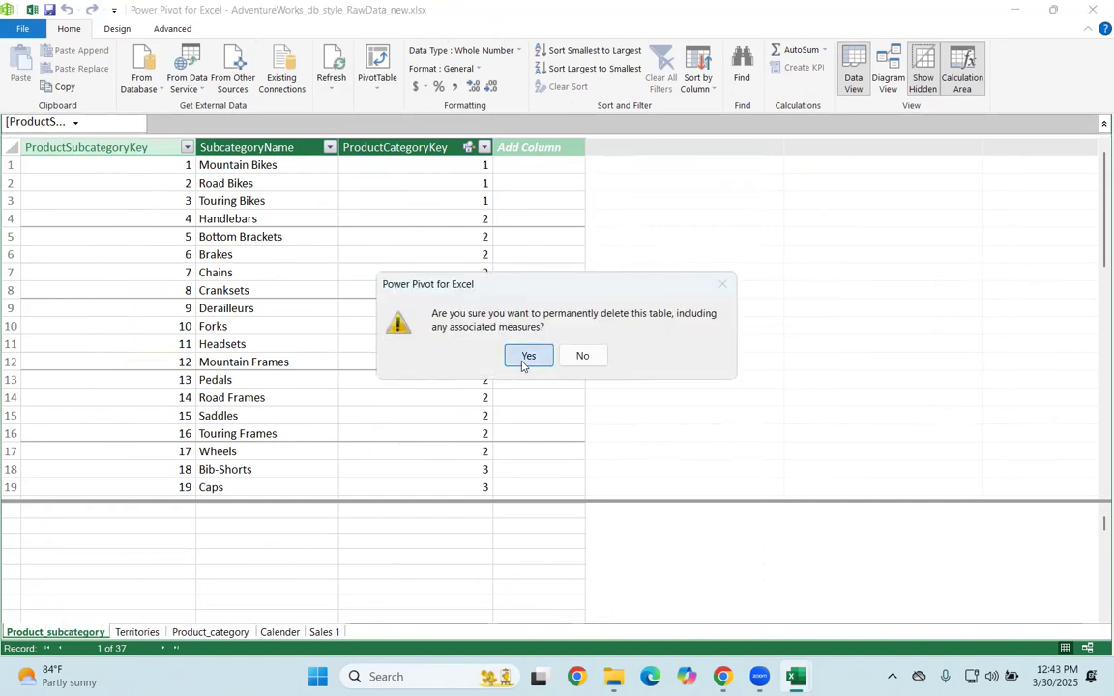
pyautogui.click(523, 362)
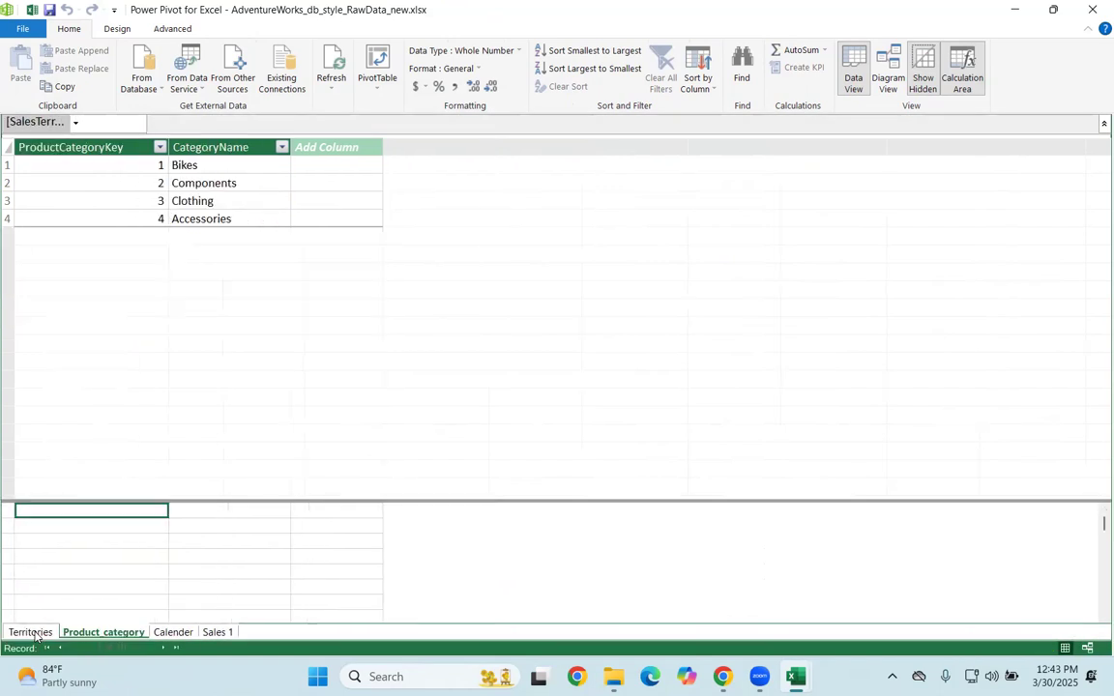
# Step: Delete the old Territories and Product_category tables from the data model
pyautogui.rightClick(35, 634)
pyautogui.click(108, 550)
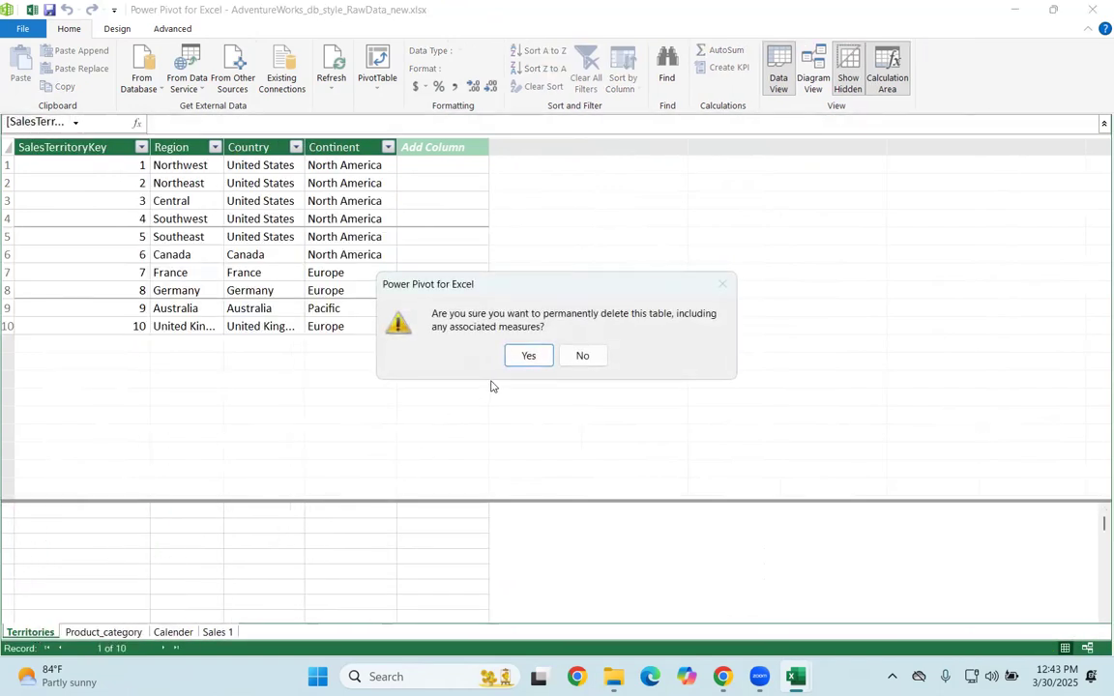
pyautogui.click(544, 355)
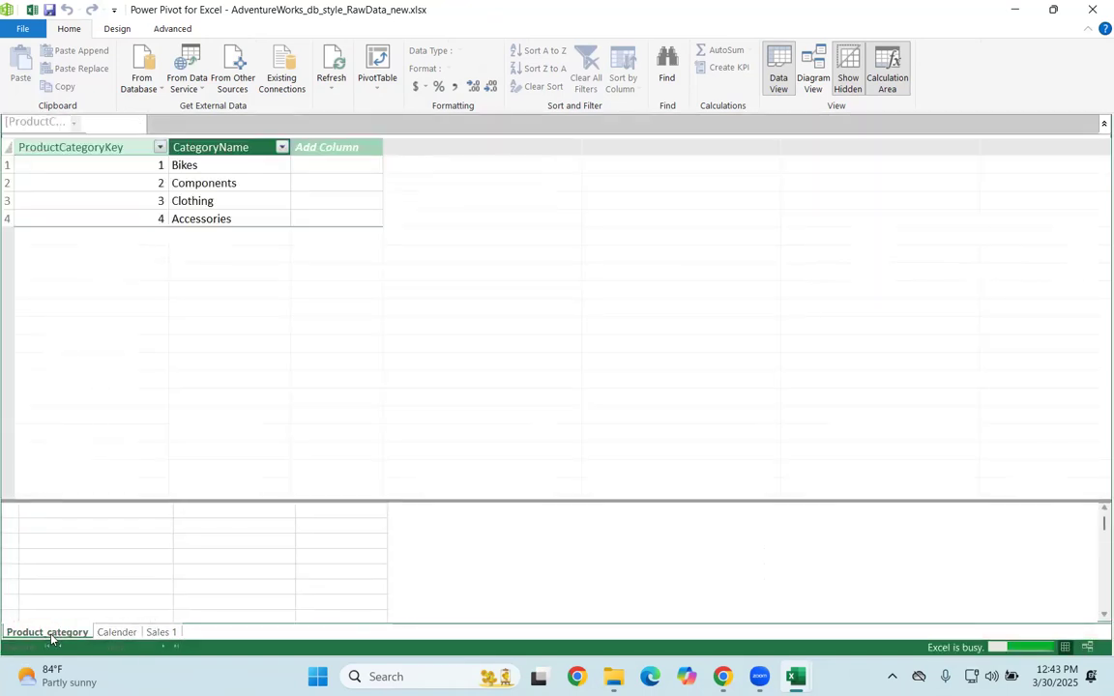
pyautogui.rightClick(50, 635)
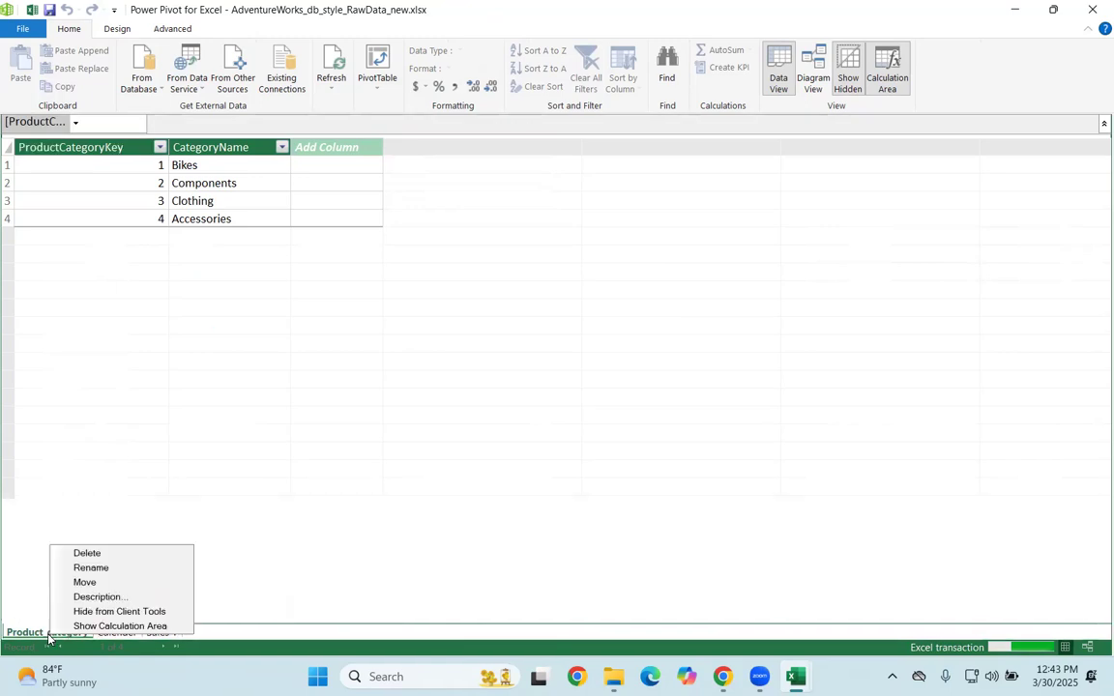
pyautogui.click(85, 561)
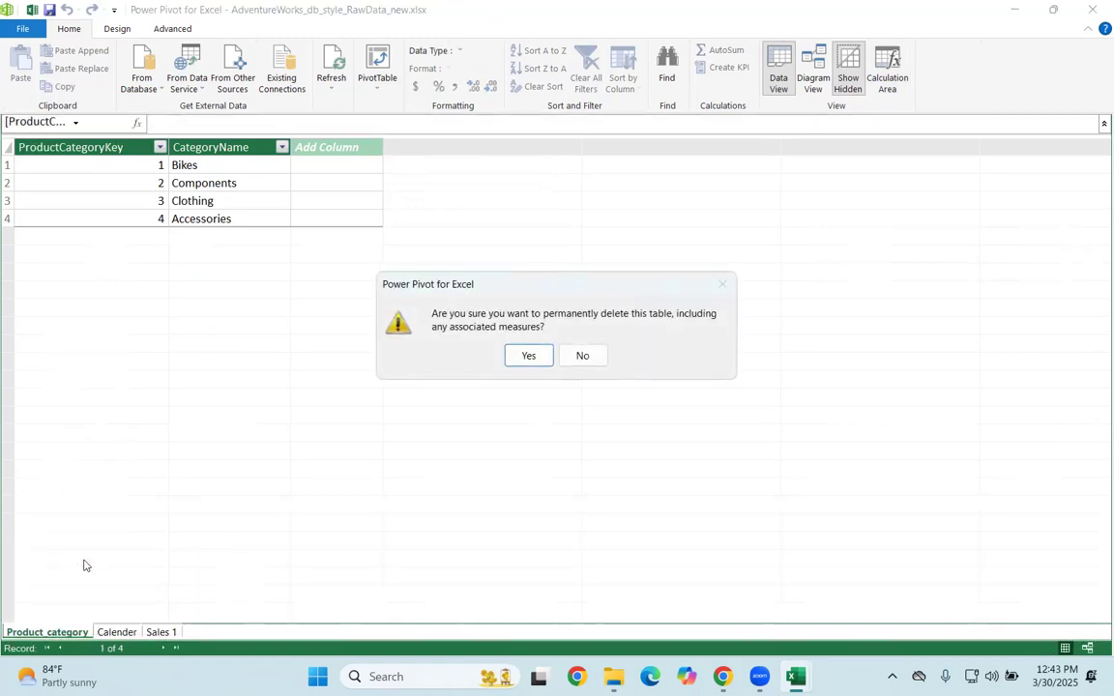
pyautogui.click(528, 357)
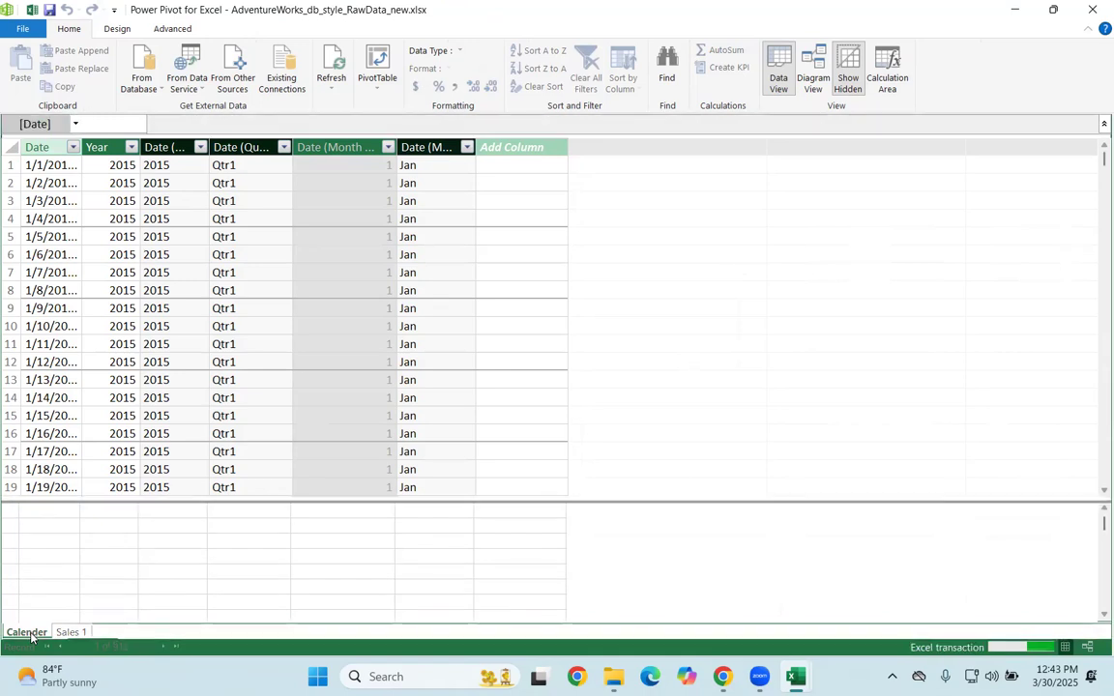
# Step: Delete the old Calender table from the data model, keeping only the newly added Sales 1 table
pyautogui.rightClick(26, 633)
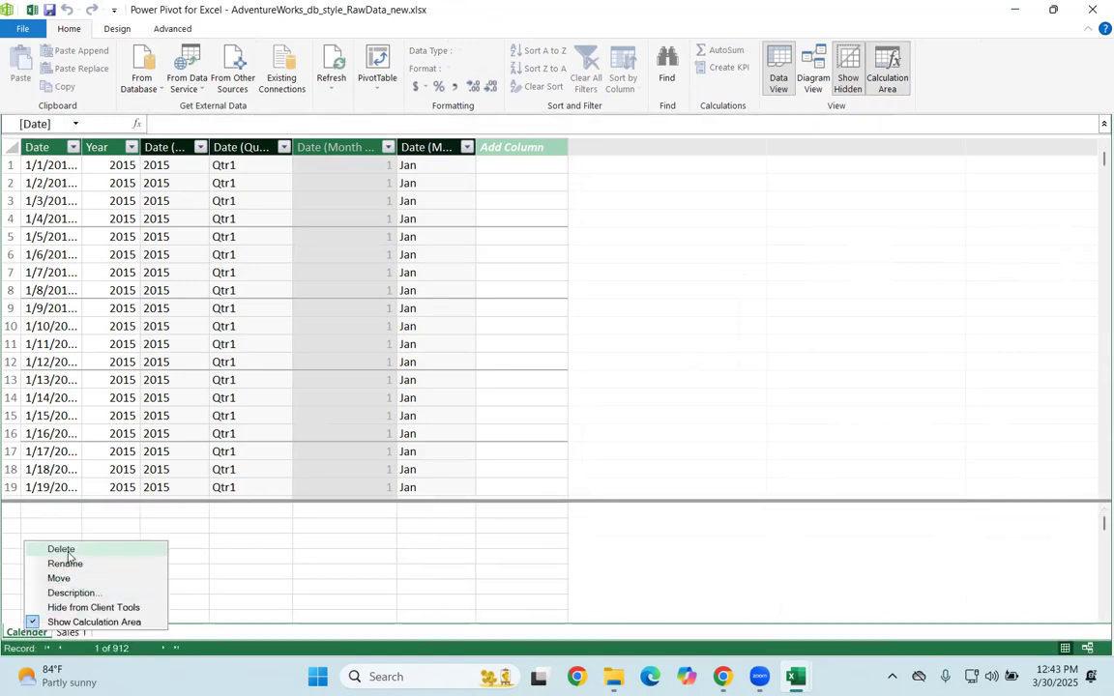
pyautogui.click(61, 550)
pyautogui.click(530, 364)
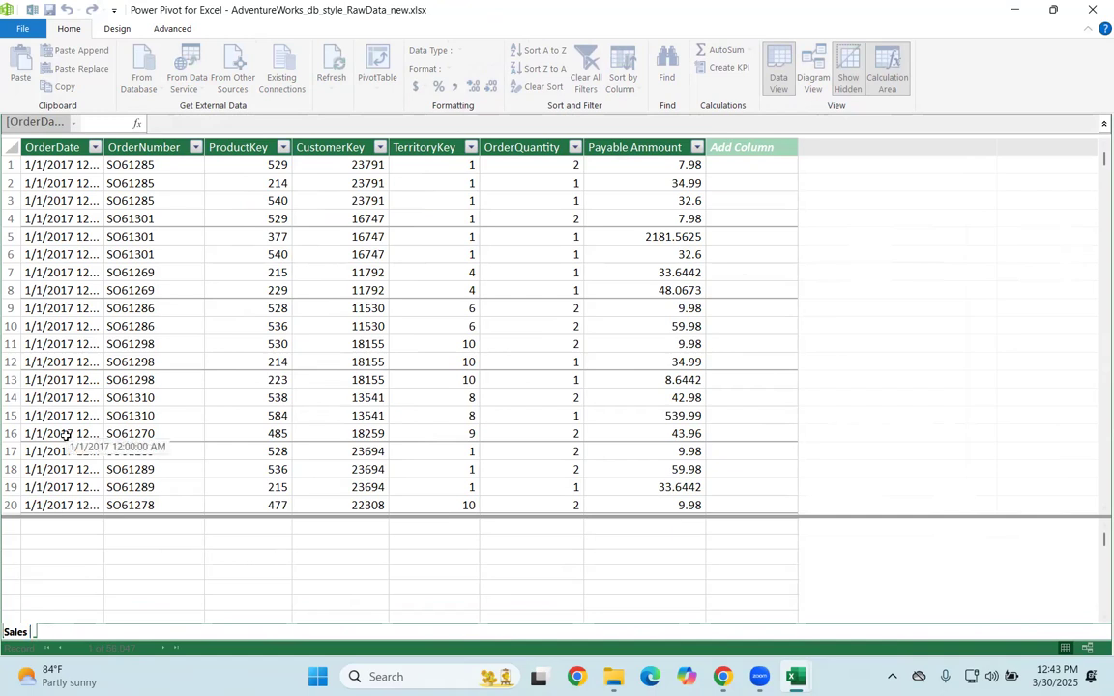
# Step: Rename the Sales 1 table in the data model as Sales and close the Power Pivot window
pyautogui.press('Return')
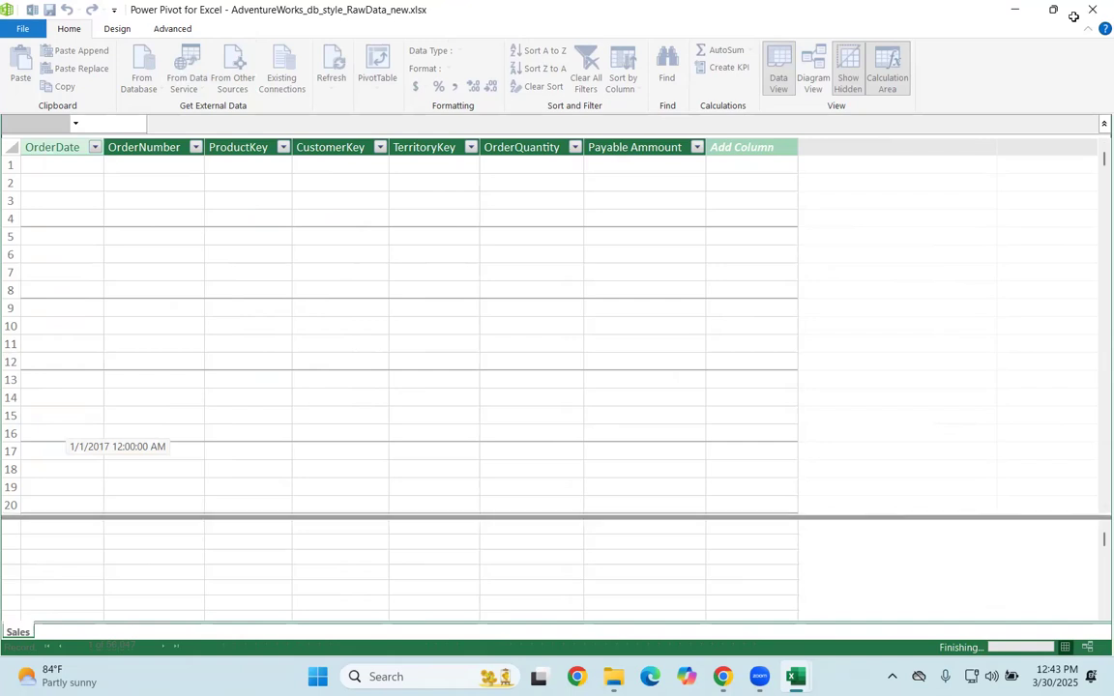
pyautogui.click(1094, 9)
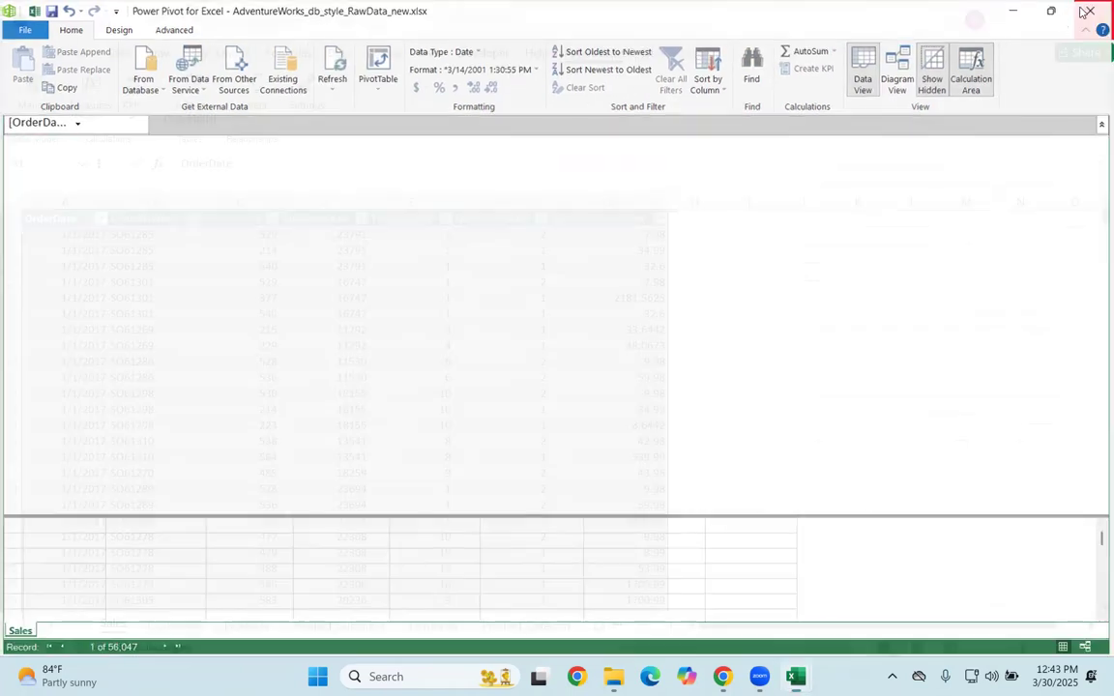
# Step: Add the Customers and Products sheet tables to the data model, closing the Power Pivot window after each one
pyautogui.click(175, 625)
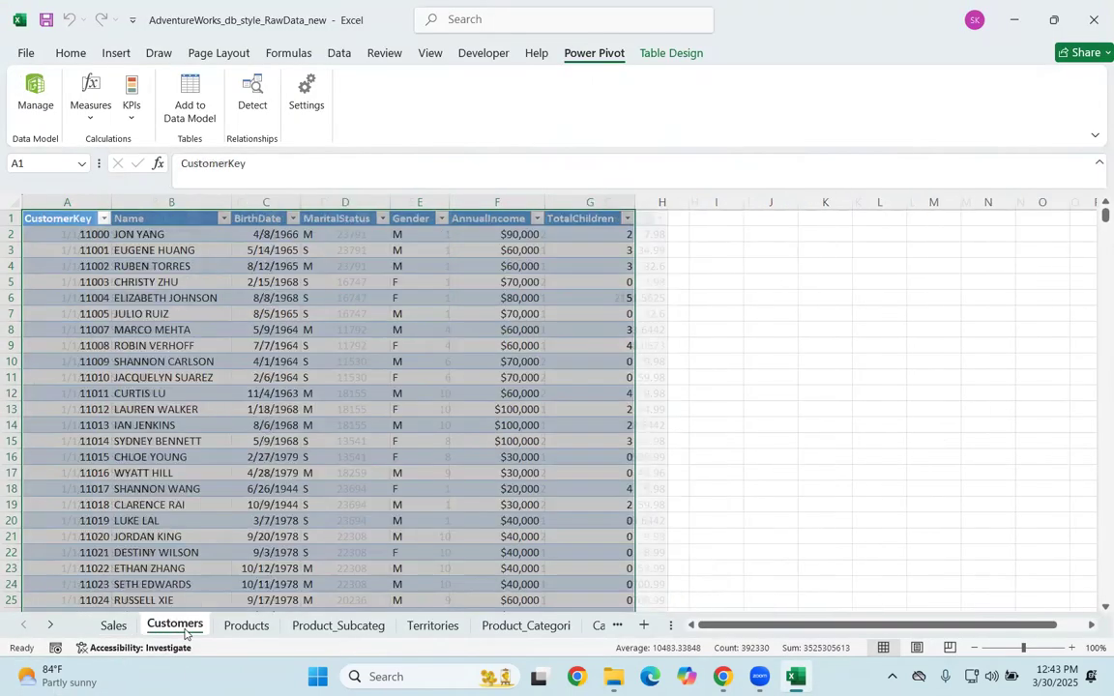
pyautogui.click(191, 96)
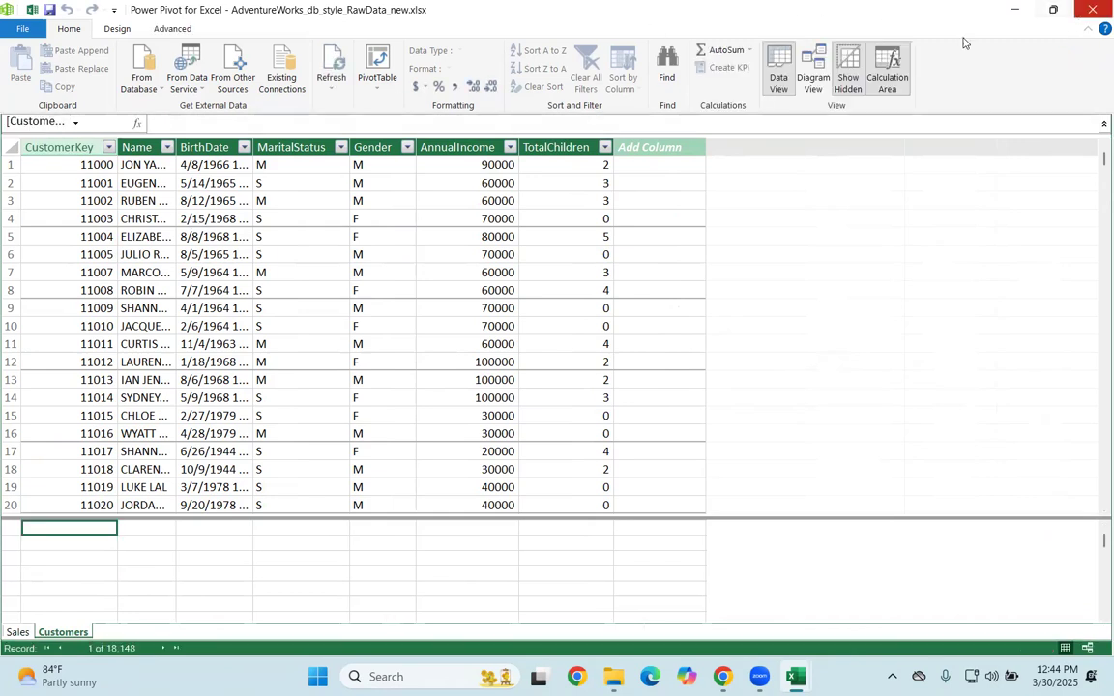
pyautogui.click(1093, 10)
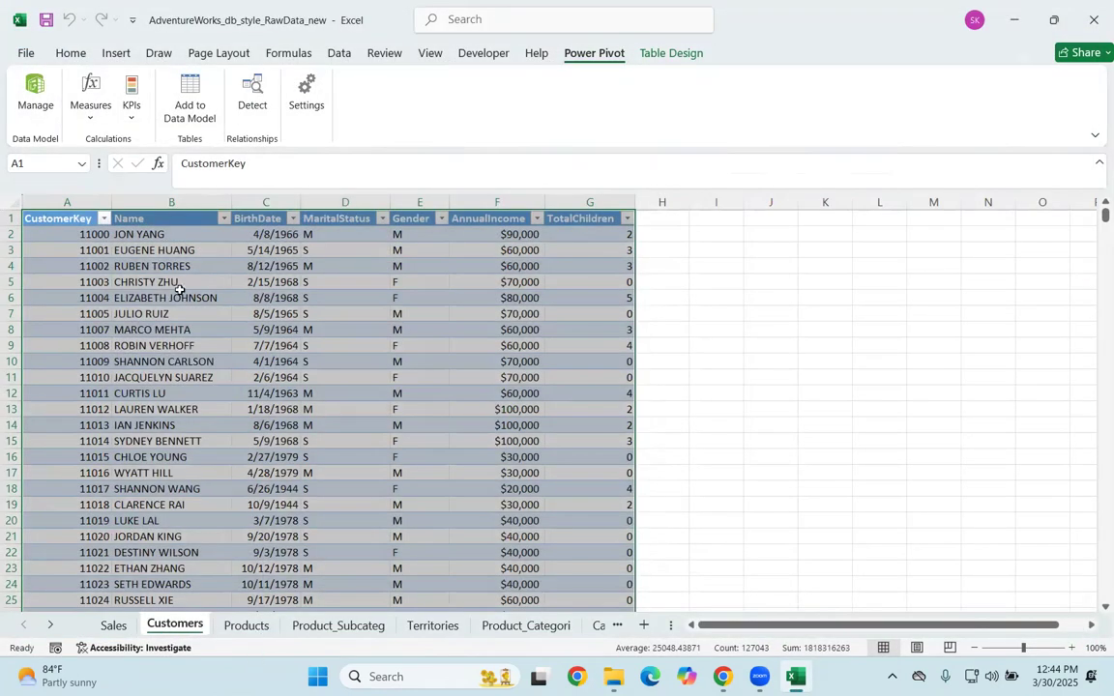
pyautogui.click(189, 97)
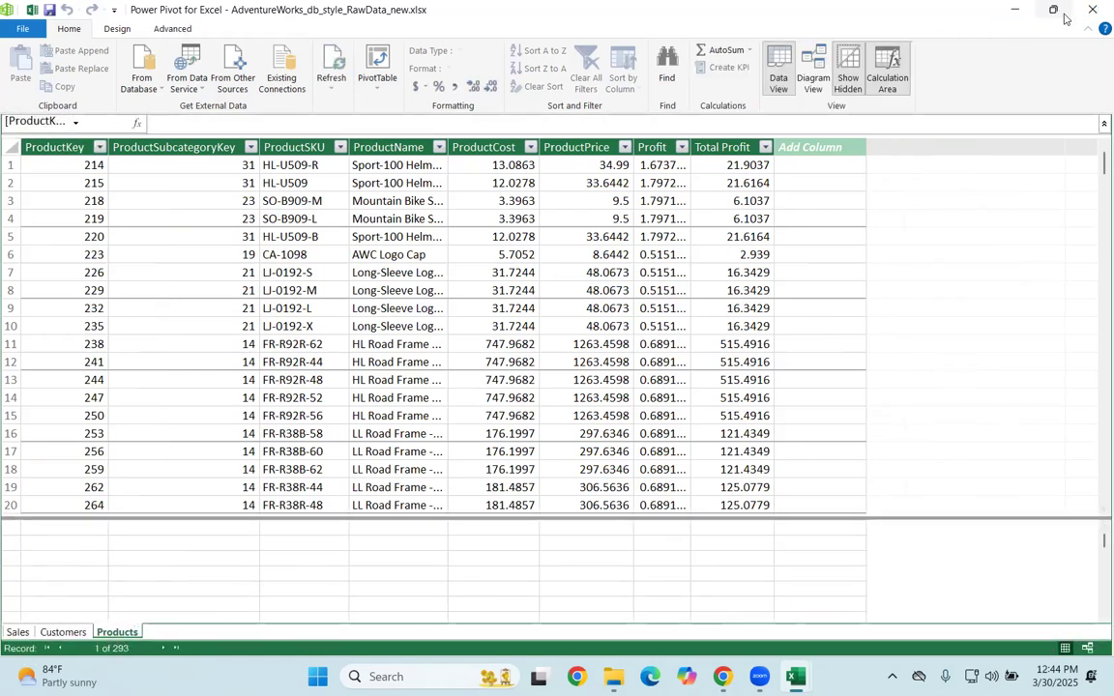
pyautogui.click(1092, 10)
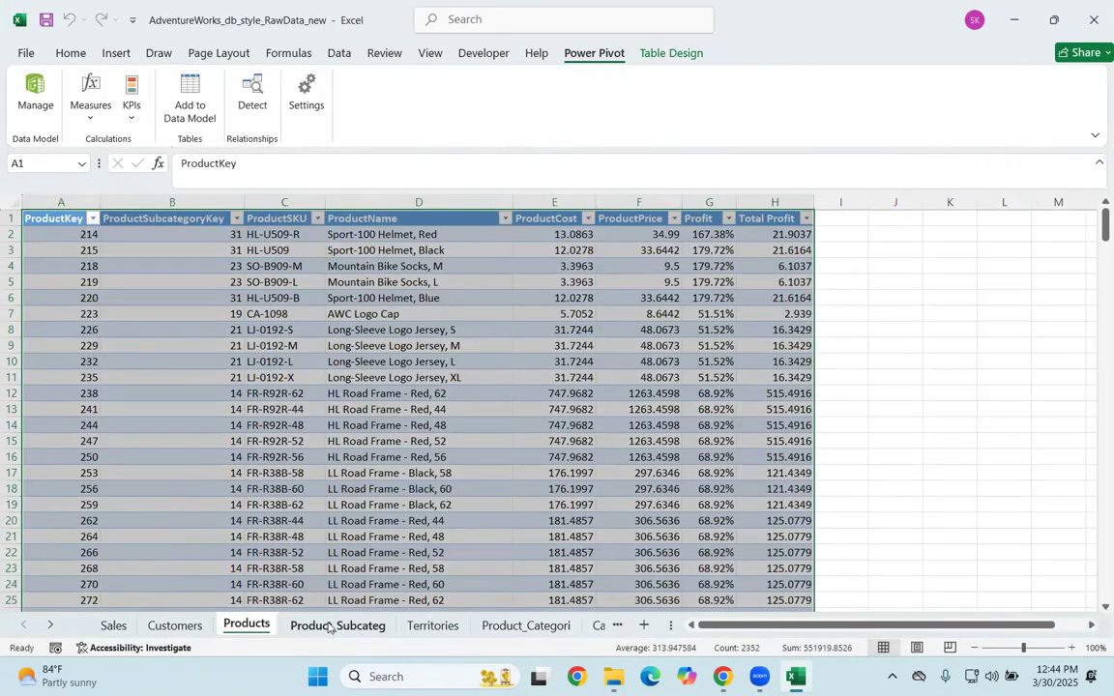
# Step: Add the tables on the Product_Subcateg and Territories sheets to the data model, closing Power Pivot after each one
pyautogui.click(329, 626)
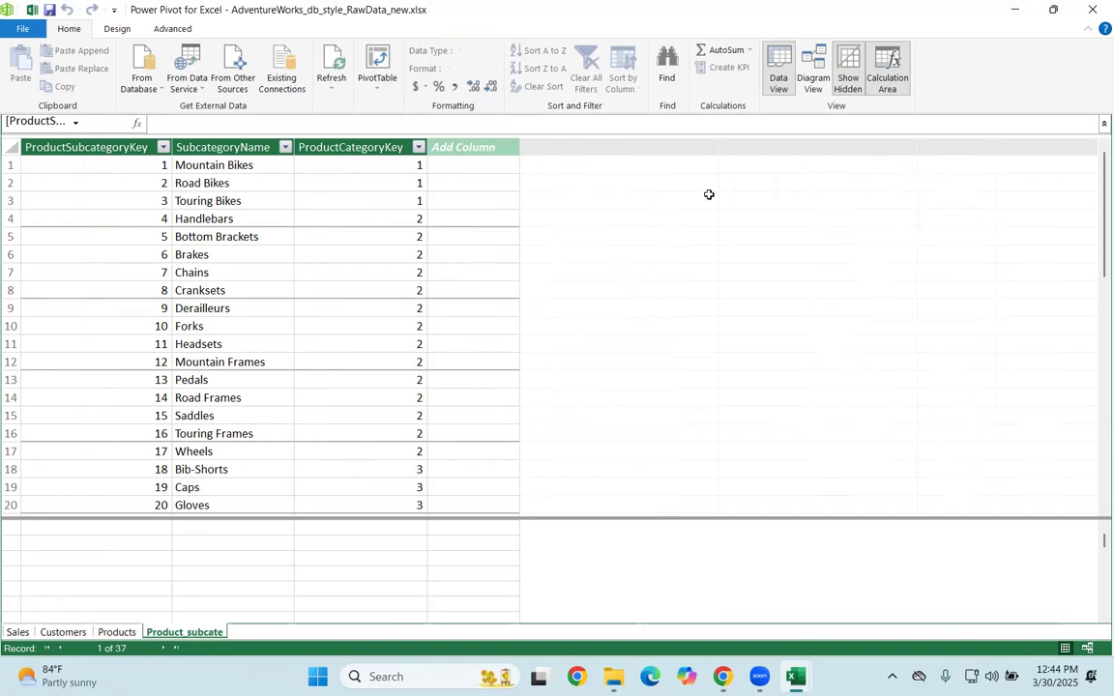
pyautogui.click(1094, 6)
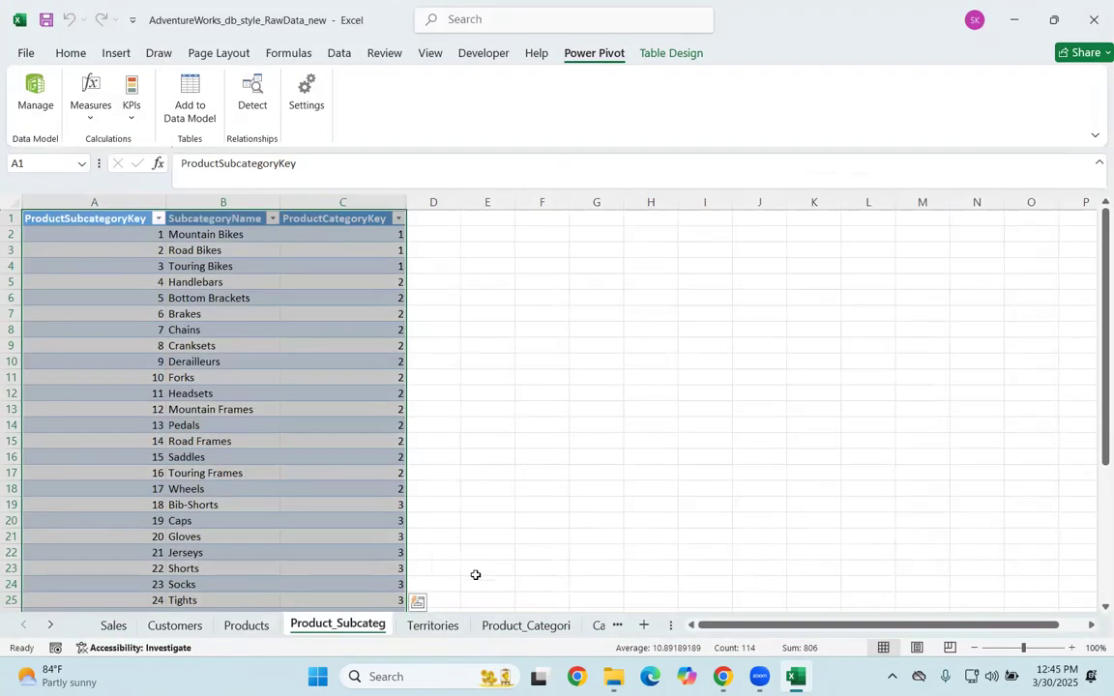
pyautogui.click(437, 625)
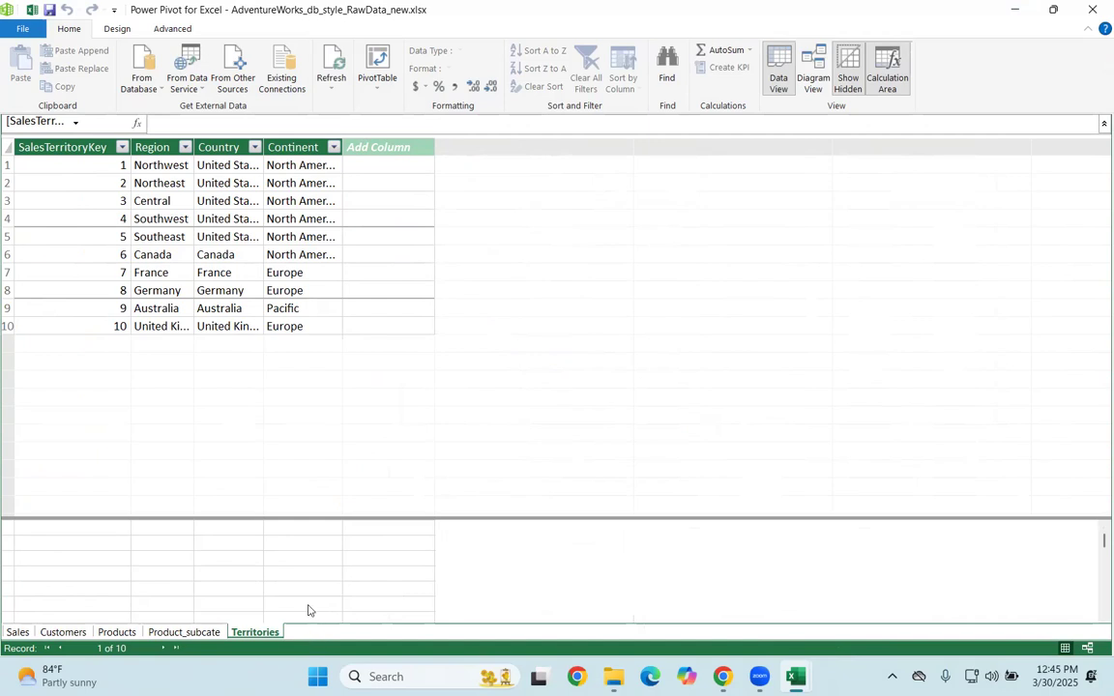
pyautogui.click(1094, 7)
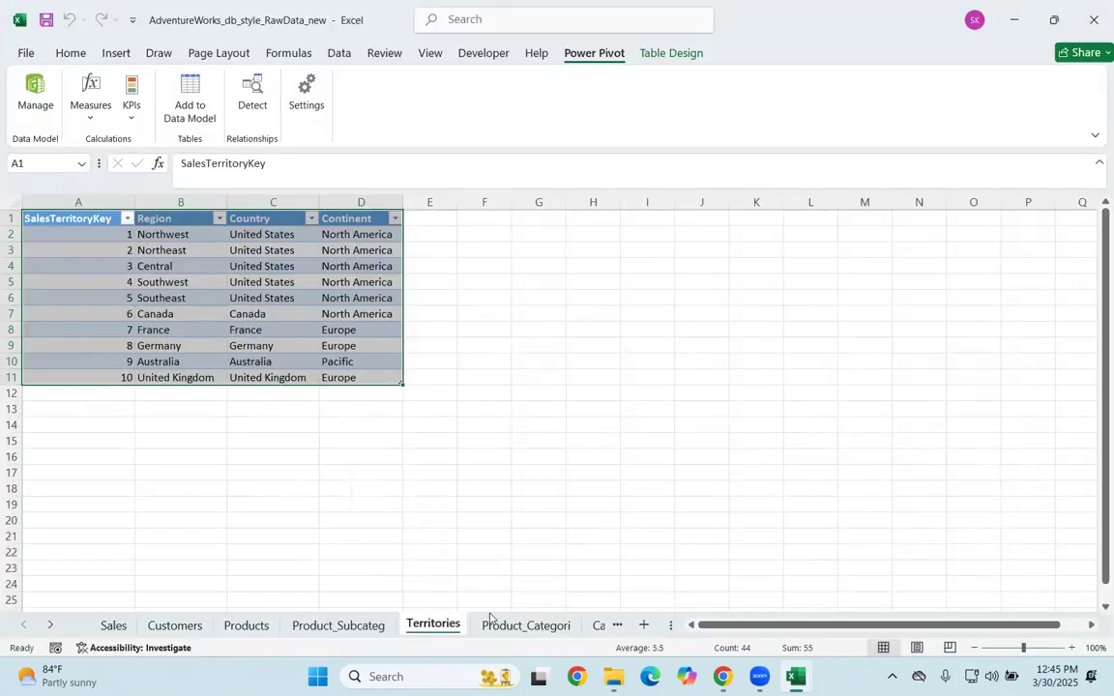
# Step: Add the product category table and the Calendar sheet's table to the data model
pyautogui.click(505, 626)
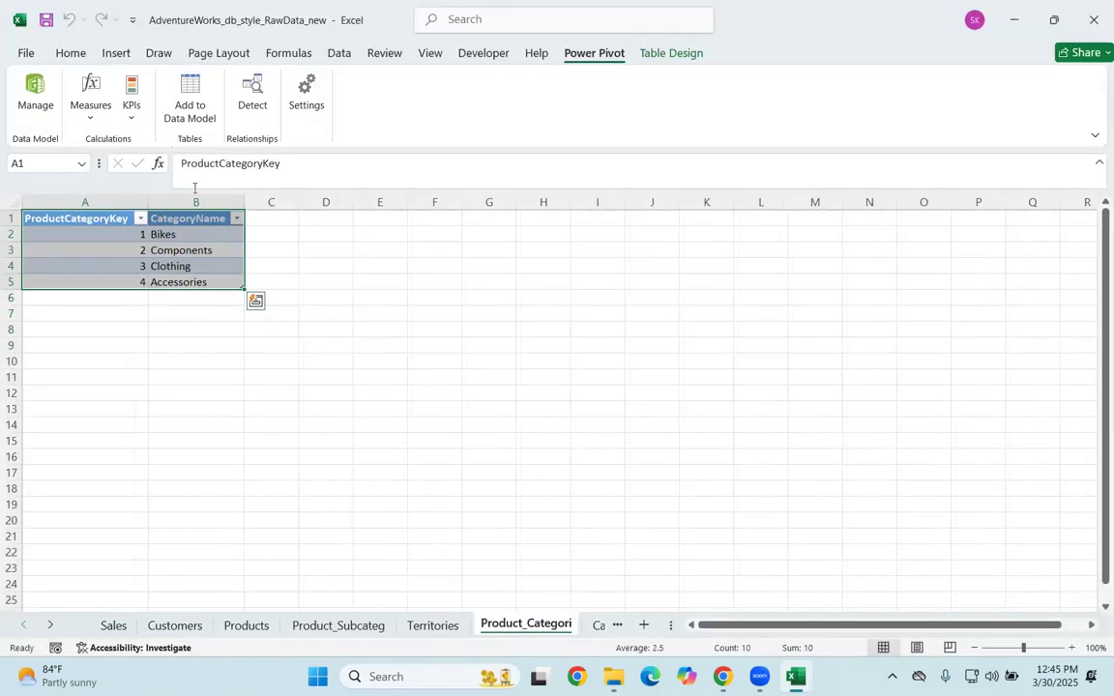
pyautogui.click(203, 119)
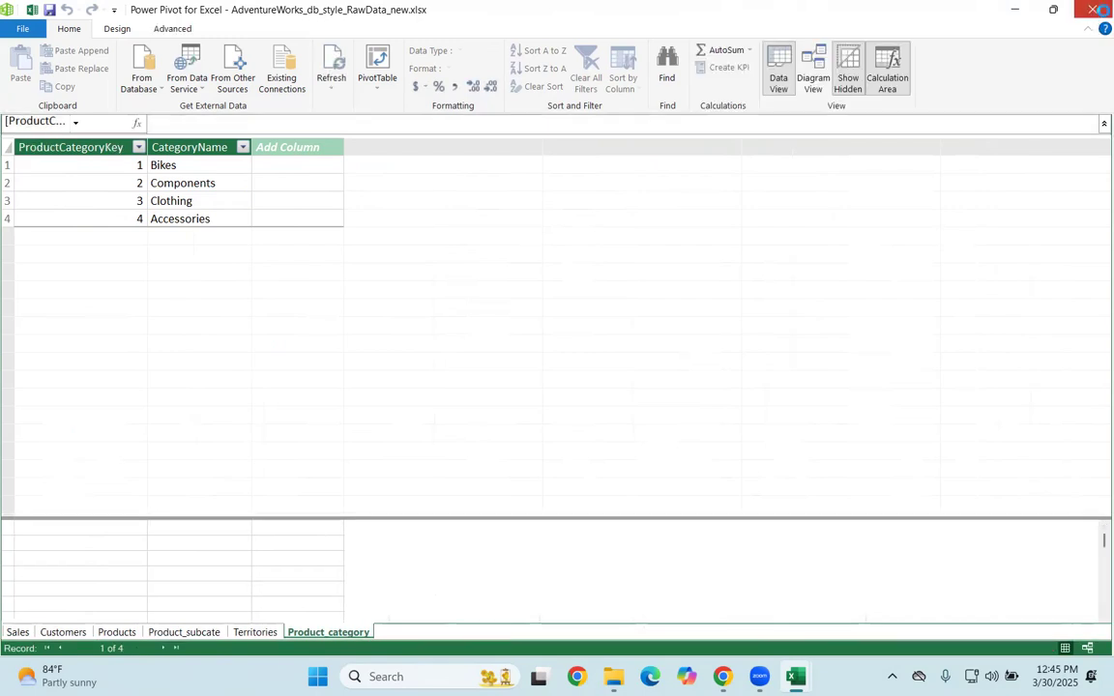
pyautogui.click(1096, 9)
pyautogui.click(608, 626)
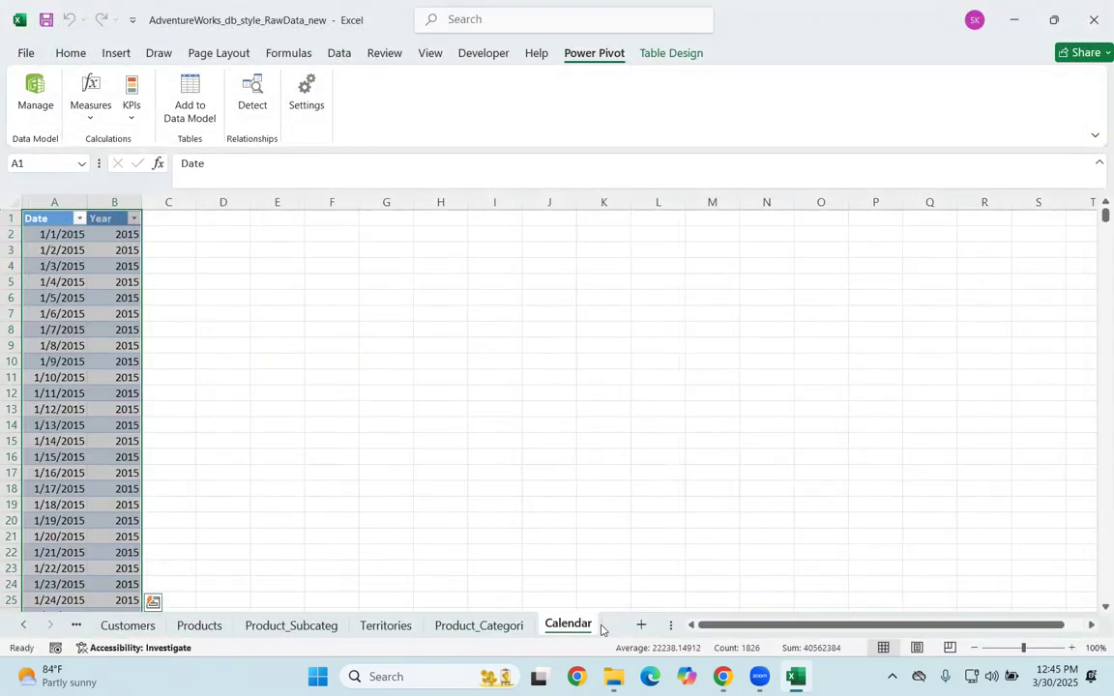
pyautogui.click(198, 108)
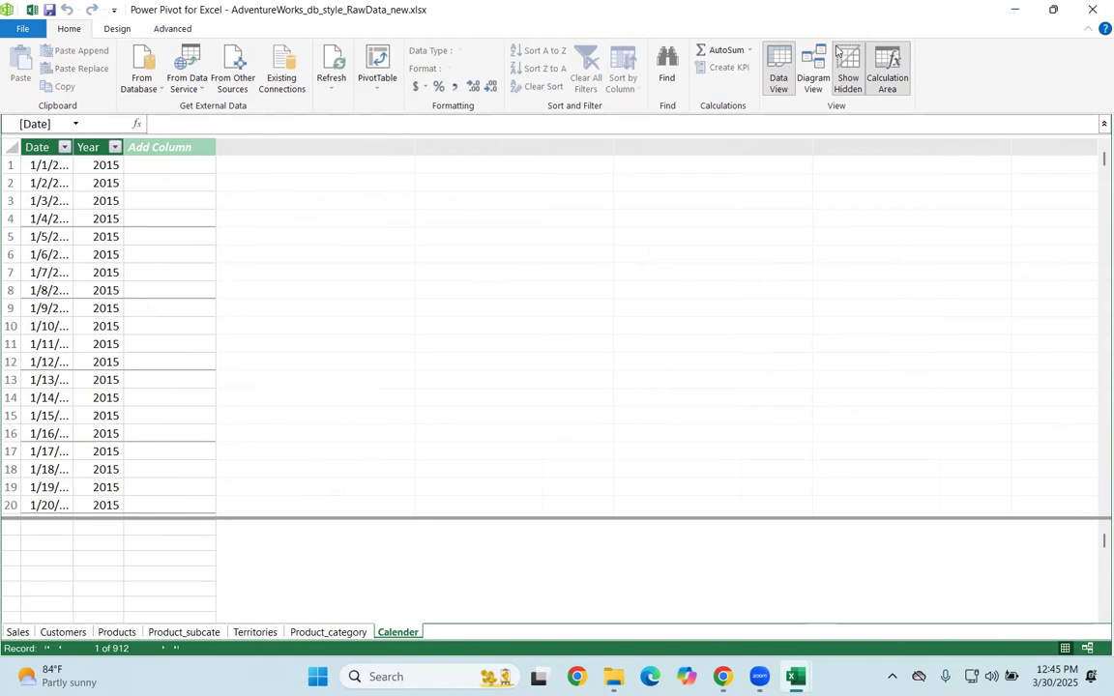
pyautogui.moveTo(760, 92)
pyautogui.mouseDown()
pyautogui.moveTo(813, 54)
pyautogui.moveTo(799, 41)
pyautogui.moveTo(799, 105)
pyautogui.moveTo(833, 77)
pyautogui.moveTo(832, 30)
pyautogui.moveTo(801, 55)
pyautogui.moveTo(834, 103)
pyautogui.moveTo(797, 39)
pyautogui.mouseUp()
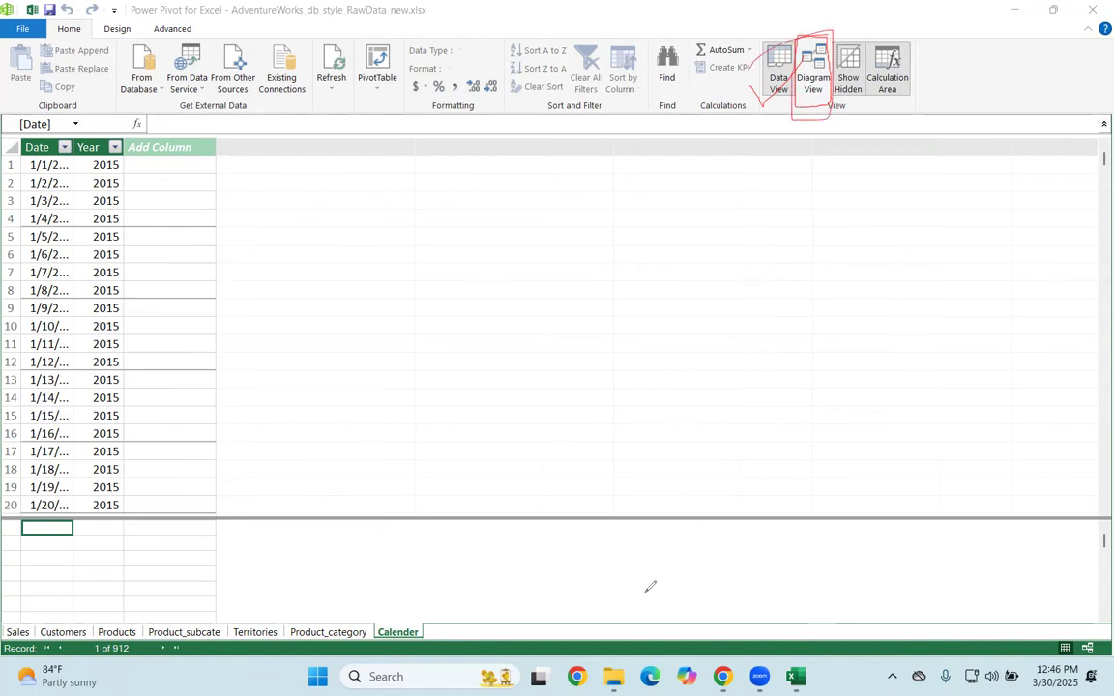
pyautogui.press('Escape')
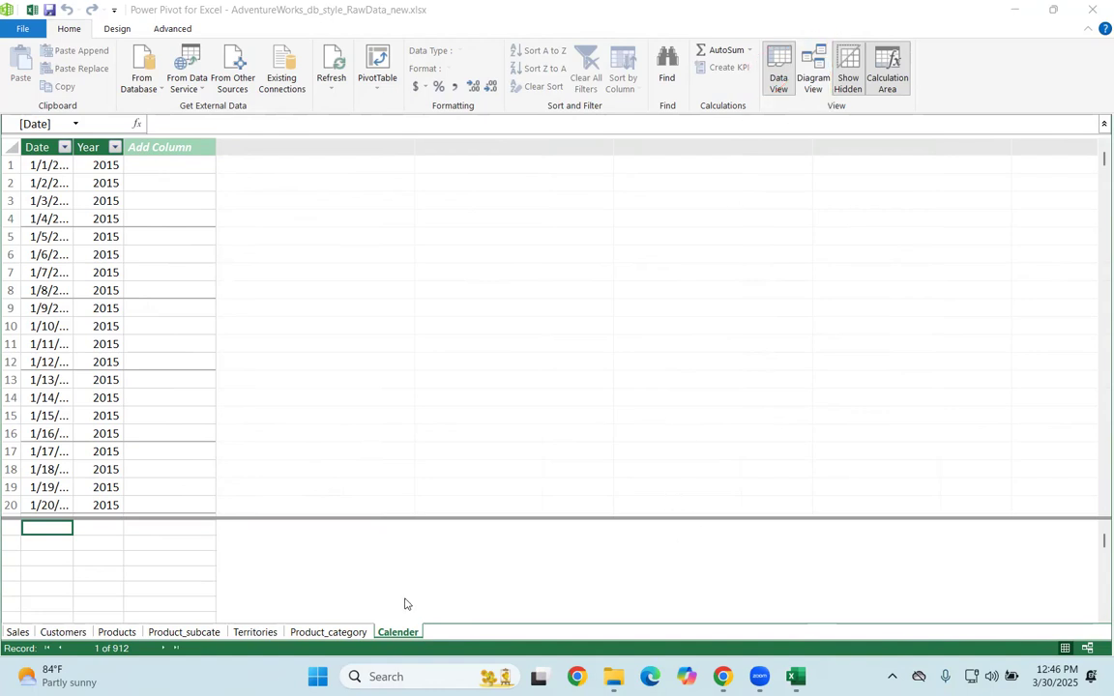
# Step: Show the data model as a diagram and spread out the Customers, Products, Product_subcate and Territories tables, placing Products below Sales
pyautogui.click(815, 66)
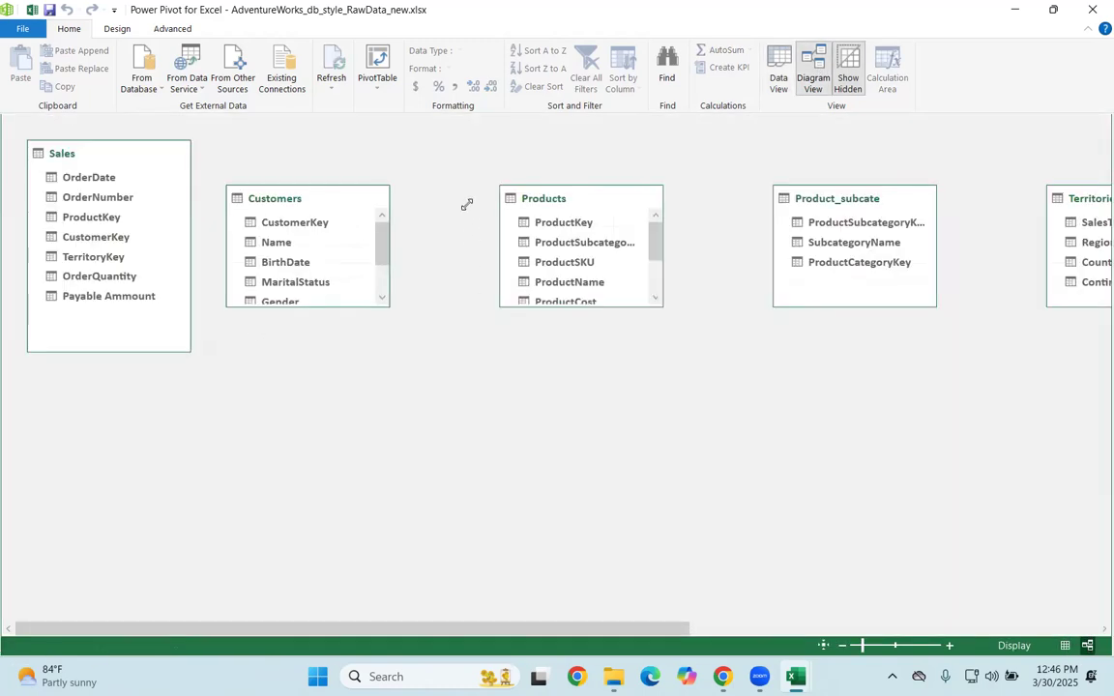
pyautogui.moveTo(281, 199); pyautogui.dragTo(364, 155)
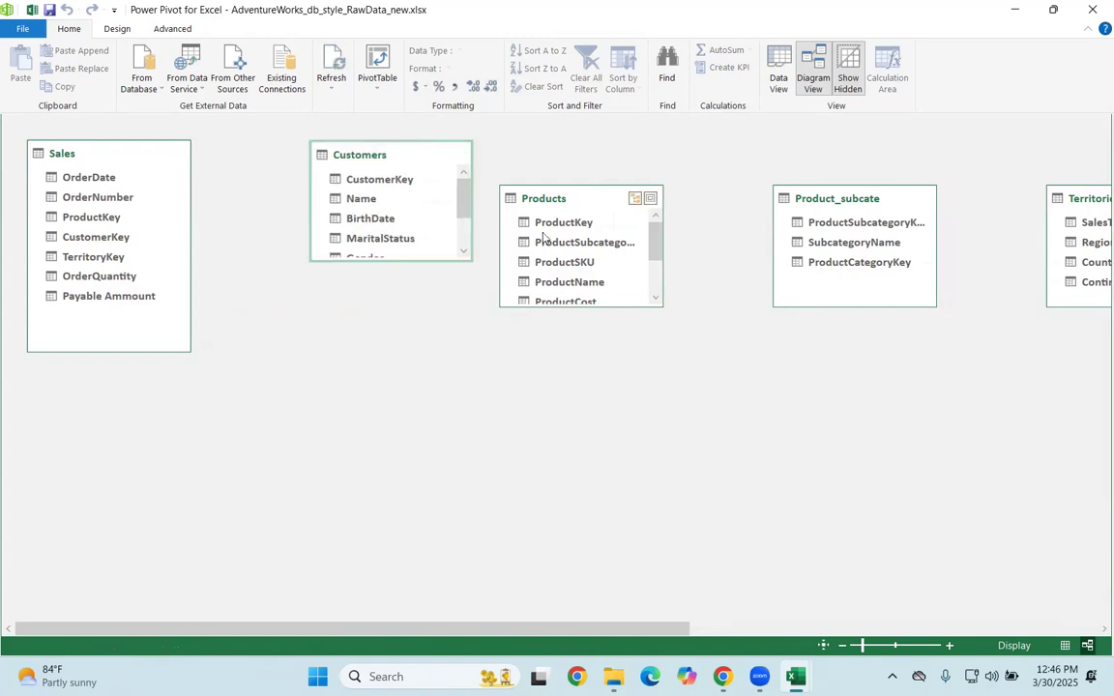
pyautogui.moveTo(560, 200); pyautogui.dragTo(88, 443)
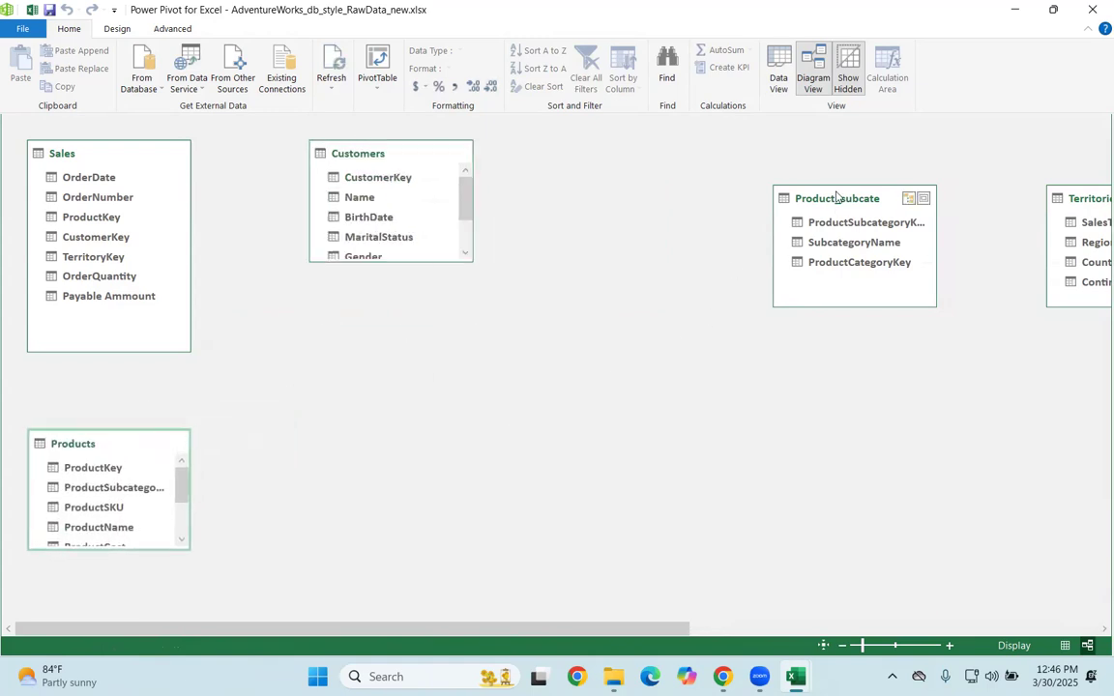
pyautogui.moveTo(822, 198); pyautogui.dragTo(778, 159)
pyautogui.moveTo(1064, 198); pyautogui.dragTo(309, 411)
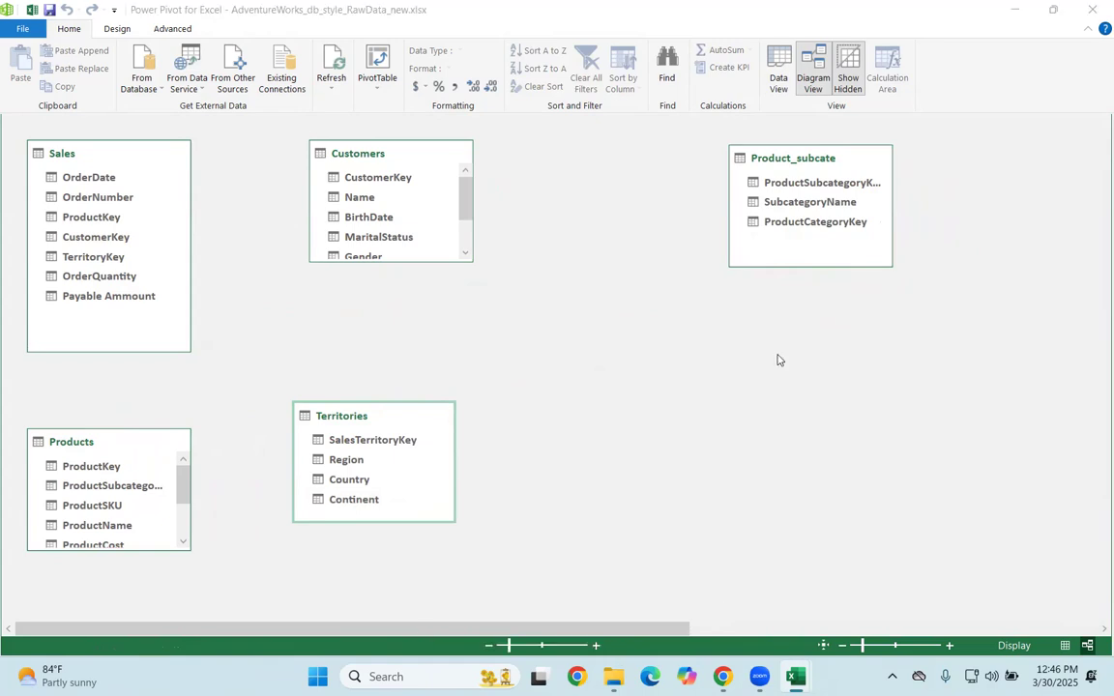
# Step: Bring Product_category and Calender in beside the other tables, with Product_category between Customers and Product_subcate and Calender below Product_subcate
pyautogui.hscroll(5, 752, 188)
pyautogui.moveTo(751, 199); pyautogui.dragTo(92, 400)
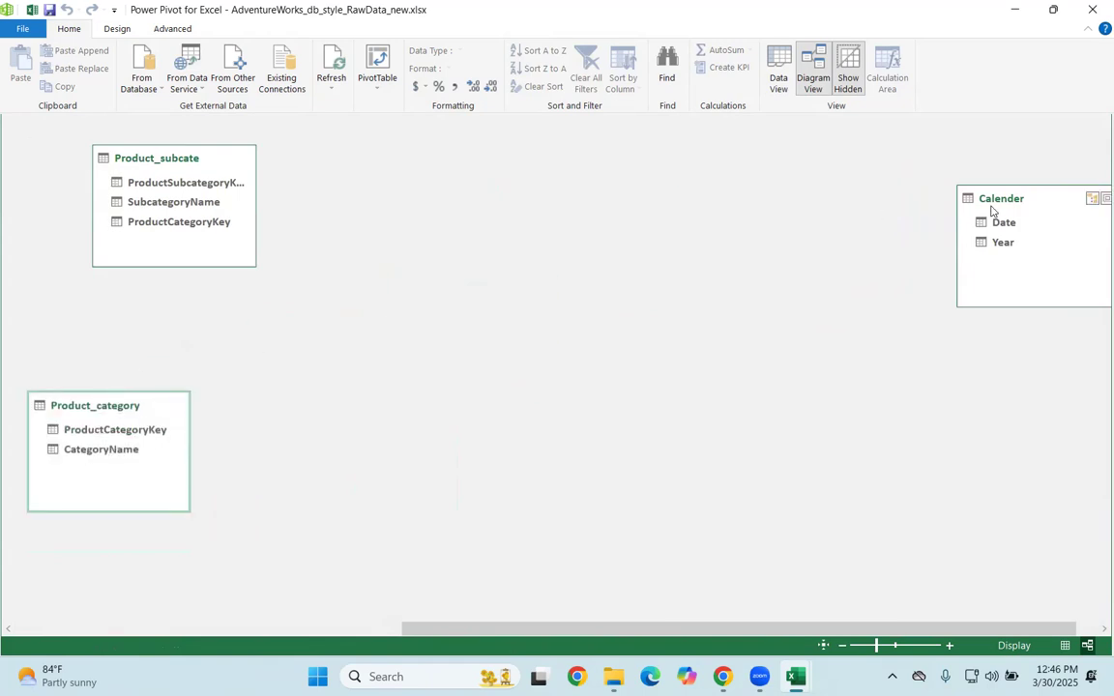
pyautogui.moveTo(988, 207); pyautogui.dragTo(533, 308)
pyautogui.moveTo(440, 343); pyautogui.dragTo(319, 351)
pyautogui.moveTo(725, 404); pyautogui.dragTo(591, 439)
pyautogui.moveTo(967, 344); pyautogui.dragTo(866, 411)
pyautogui.moveTo(822, 162); pyautogui.dragTo(927, 160)
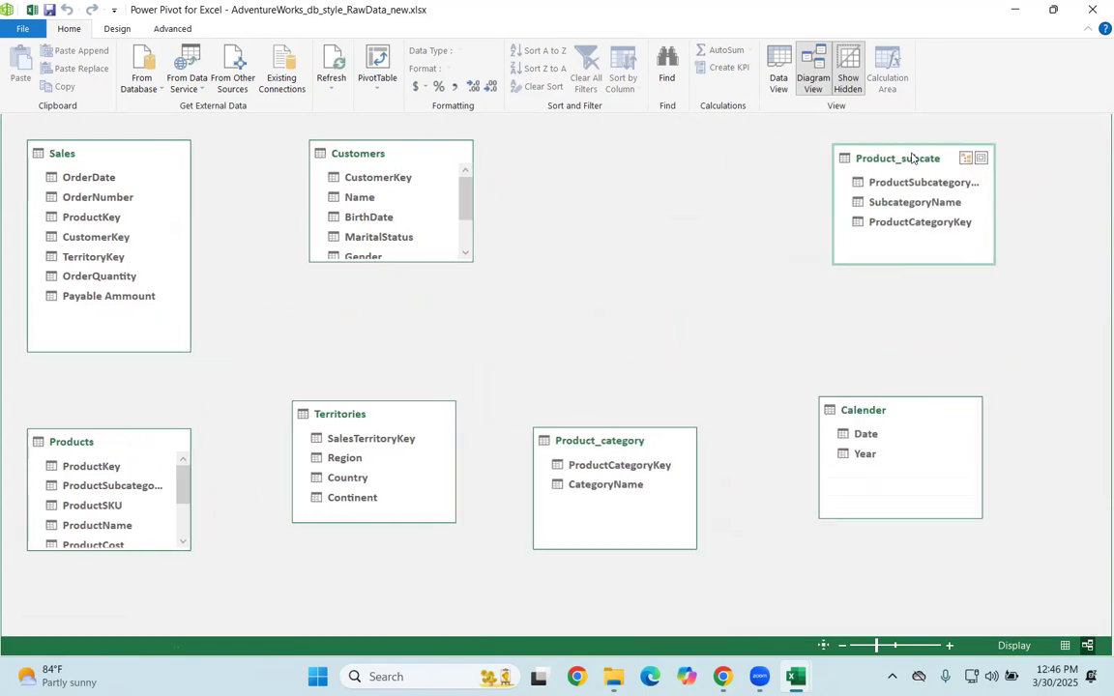
pyautogui.moveTo(619, 440); pyautogui.dragTo(648, 160)
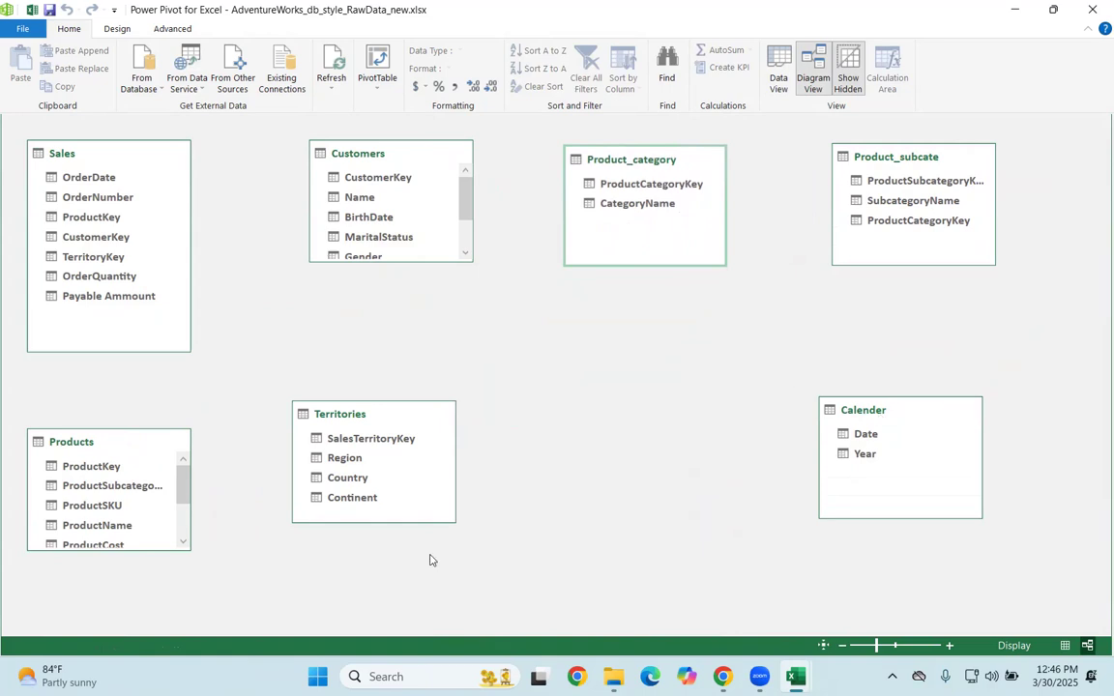
# Step: Swap the Customers and Sales tables in the diagram and lengthen the Customers box to fit all its fields
pyautogui.moveTo(329, 147); pyautogui.dragTo(257, 243)
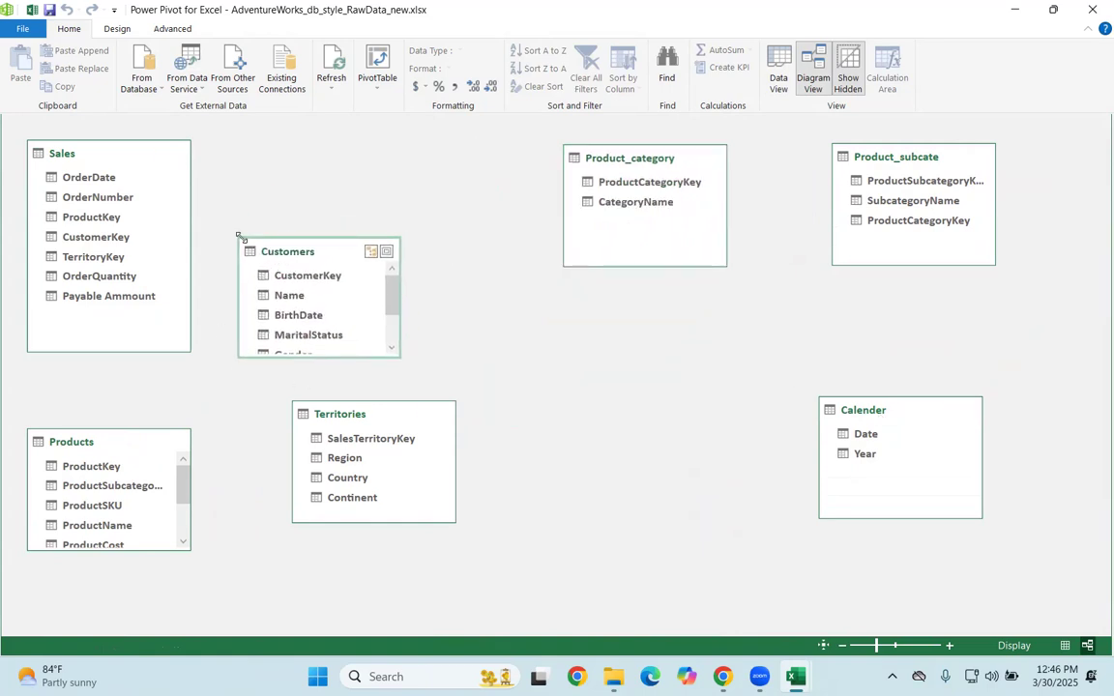
pyautogui.moveTo(89, 146); pyautogui.dragTo(478, 125)
pyautogui.moveTo(319, 242); pyautogui.dragTo(107, 146)
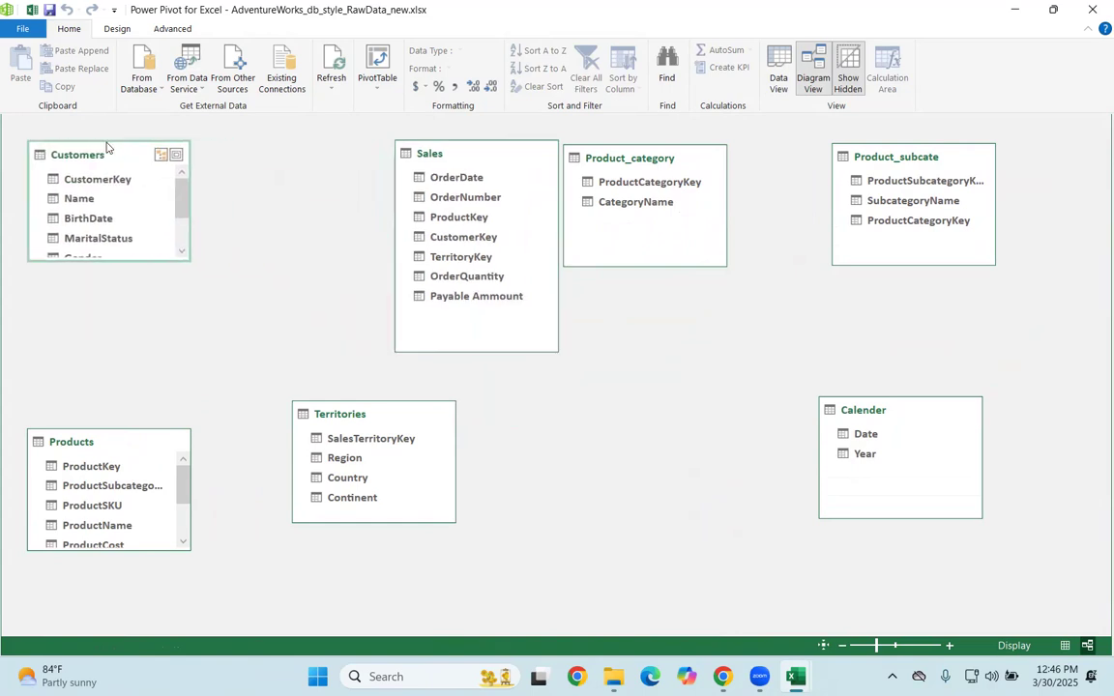
pyautogui.moveTo(92, 259); pyautogui.dragTo(91, 331)
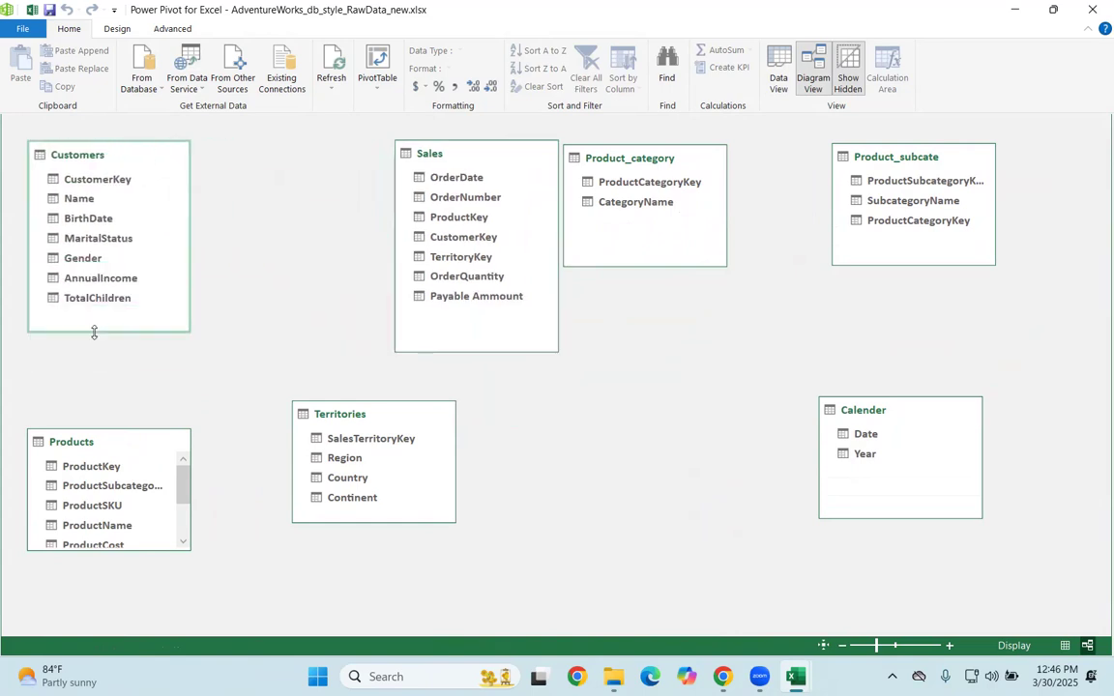
pyautogui.moveTo(426, 152); pyautogui.dragTo(348, 154)
# Step: Align Product_category with the Sales table's row, lengthen the Product_category and Product_subcate boxes, and move Calender below Product_category
pyautogui.moveTo(650, 155); pyautogui.dragTo(681, 145)
pyautogui.moveTo(671, 260); pyautogui.dragTo(671, 325)
pyautogui.moveTo(895, 260); pyautogui.dragTo(900, 316)
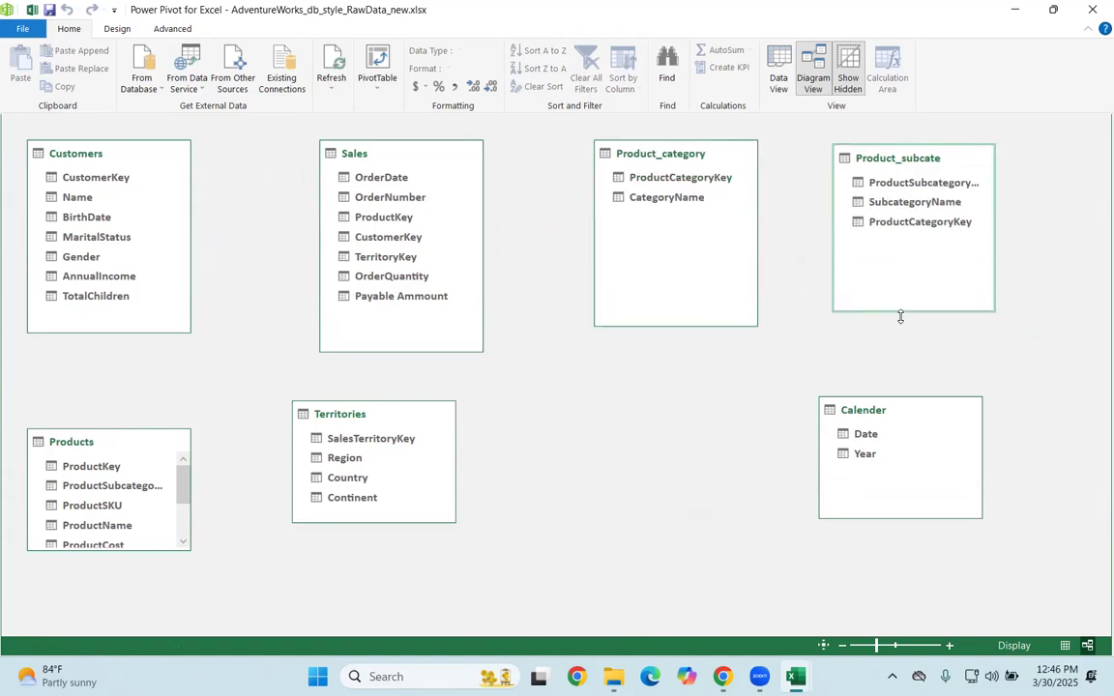
pyautogui.moveTo(875, 437); pyautogui.dragTo(676, 472)
pyautogui.moveTo(891, 420); pyautogui.dragTo(686, 425)
# Step: Resize the Products box to fit below Customers with more fields showing, and shift Territories slightly beside it
pyautogui.moveTo(109, 550); pyautogui.dragTo(95, 638)
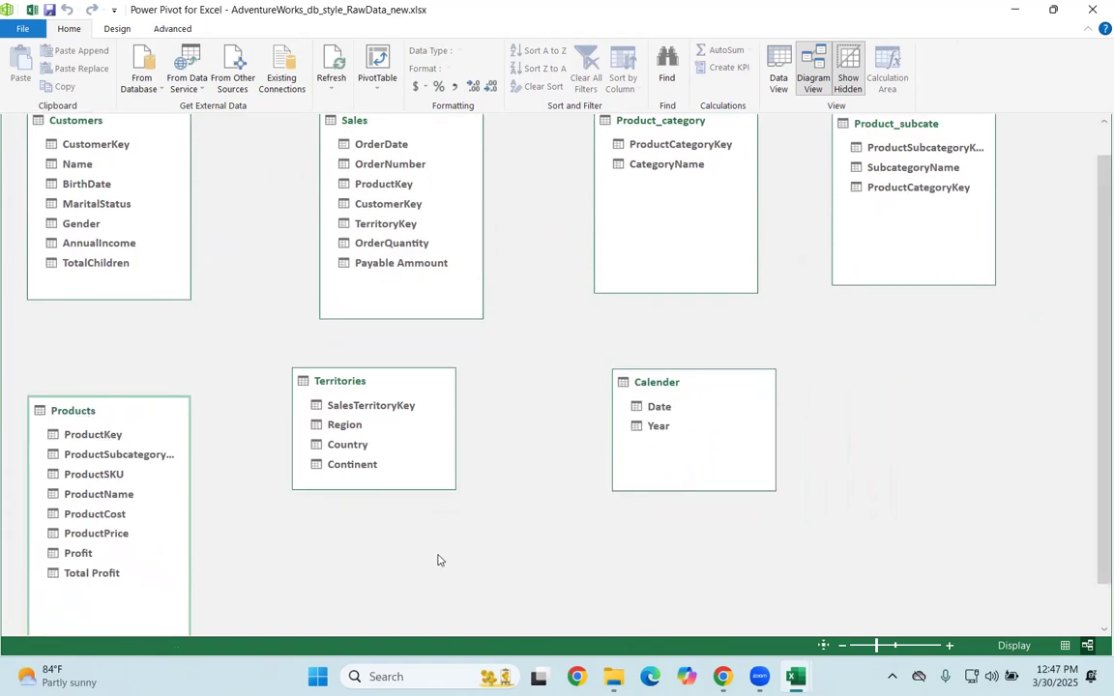
pyautogui.scroll(-1, 439, 560)
pyautogui.moveTo(126, 609); pyautogui.dragTo(124, 519)
pyautogui.moveTo(112, 446); pyautogui.dragTo(112, 397)
pyautogui.moveTo(362, 412); pyautogui.dragTo(373, 408)
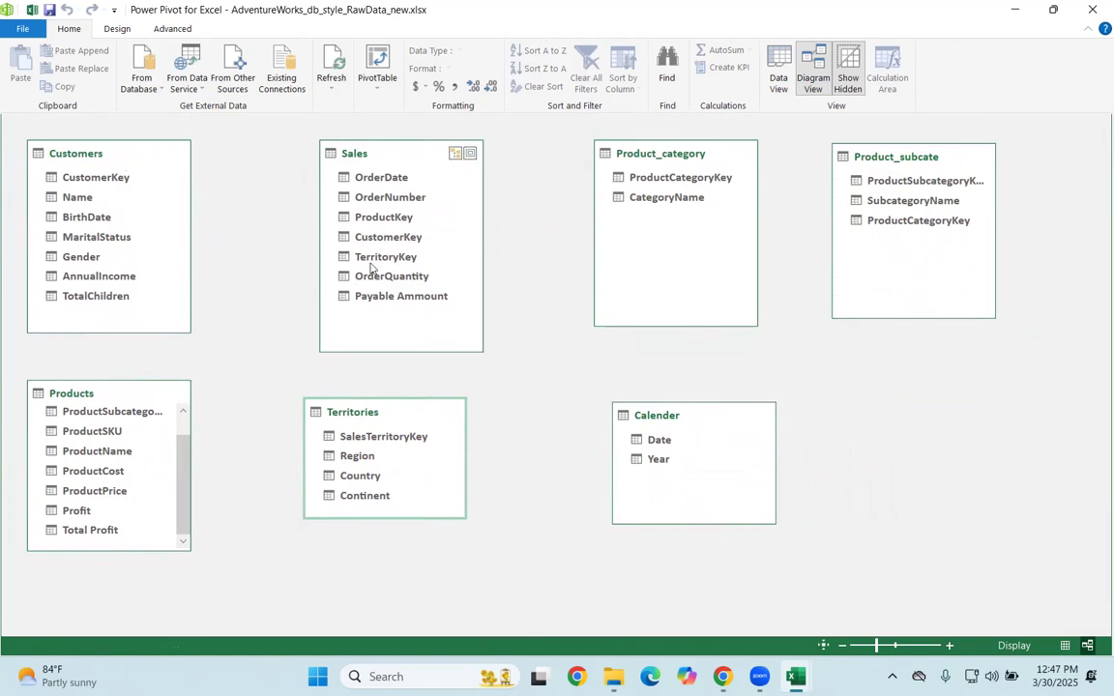
# Step: Create relationships from Customers to Sales on CustomerKey and from Product_category to Product_subcate on ProductCategoryKey
pyautogui.click(97, 178)
pyautogui.moveTo(109, 181)
pyautogui.mouseDown()
pyautogui.moveTo(295, 239)
pyautogui.moveTo(383, 243)
pyautogui.mouseUp()
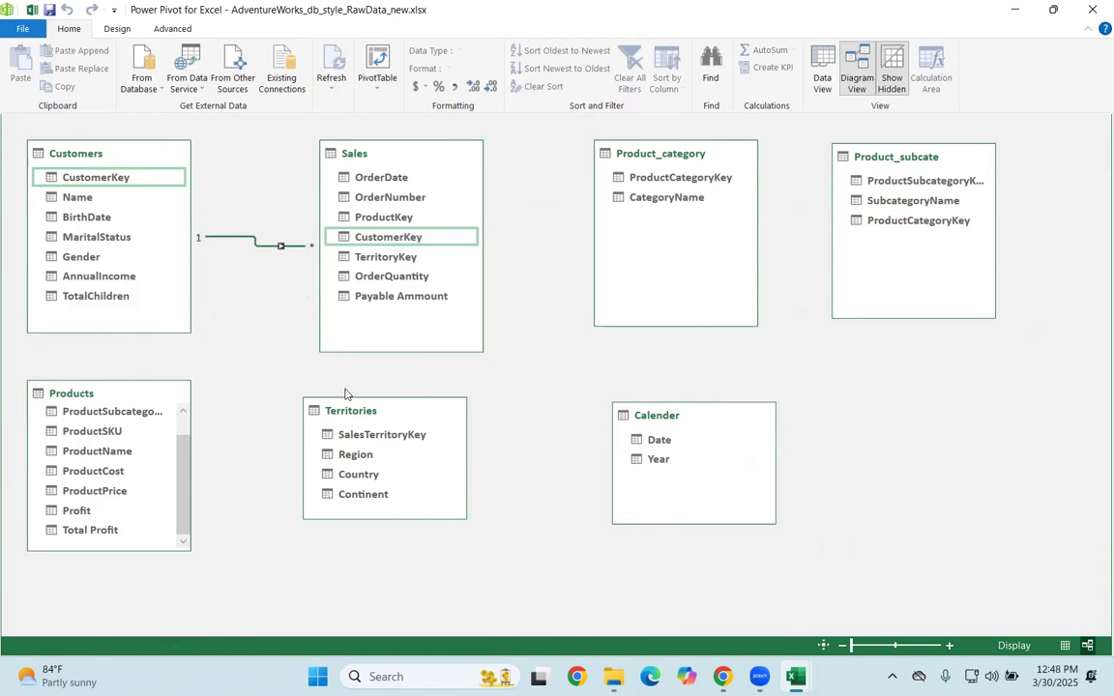
pyautogui.moveTo(190, 381); pyautogui.dragTo(247, 426)
pyautogui.moveTo(667, 178); pyautogui.dragTo(918, 223)
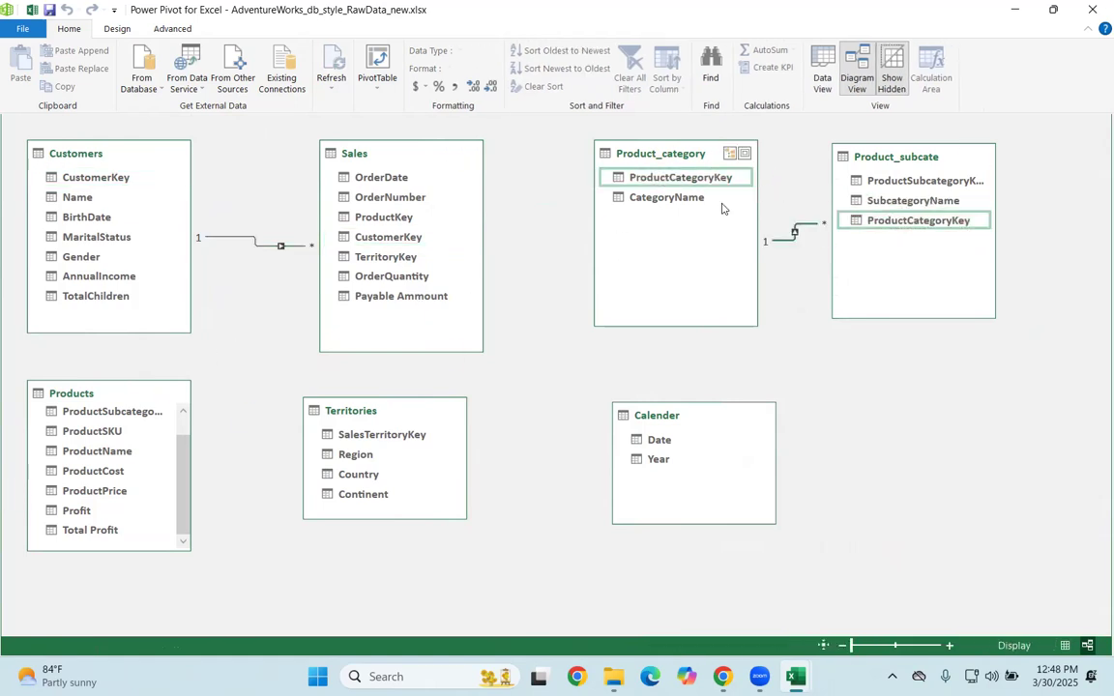
# Step: Rearrange the diagram with Product_subcate beside Sales, Product_category after it, Products below Product_category, and Territories below Customers
pyautogui.moveTo(683, 171); pyautogui.dragTo(959, 305)
pyautogui.moveTo(881, 158); pyautogui.dragTo(606, 163)
pyautogui.moveTo(953, 289); pyautogui.dragTo(965, 155)
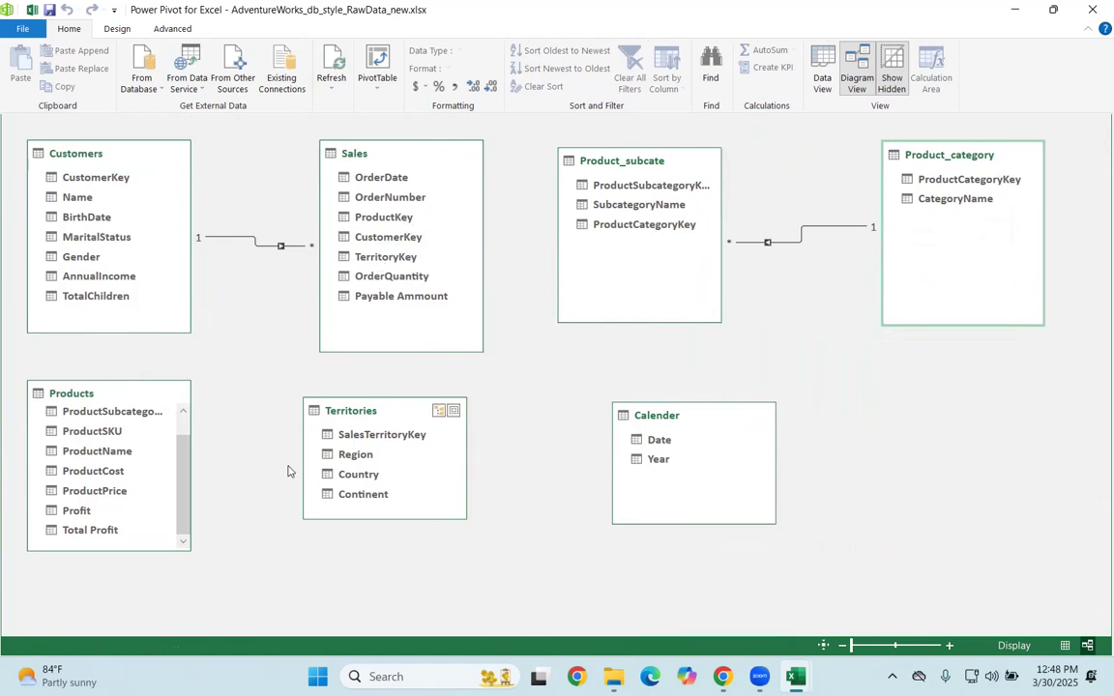
pyautogui.moveTo(82, 393); pyautogui.dragTo(983, 407)
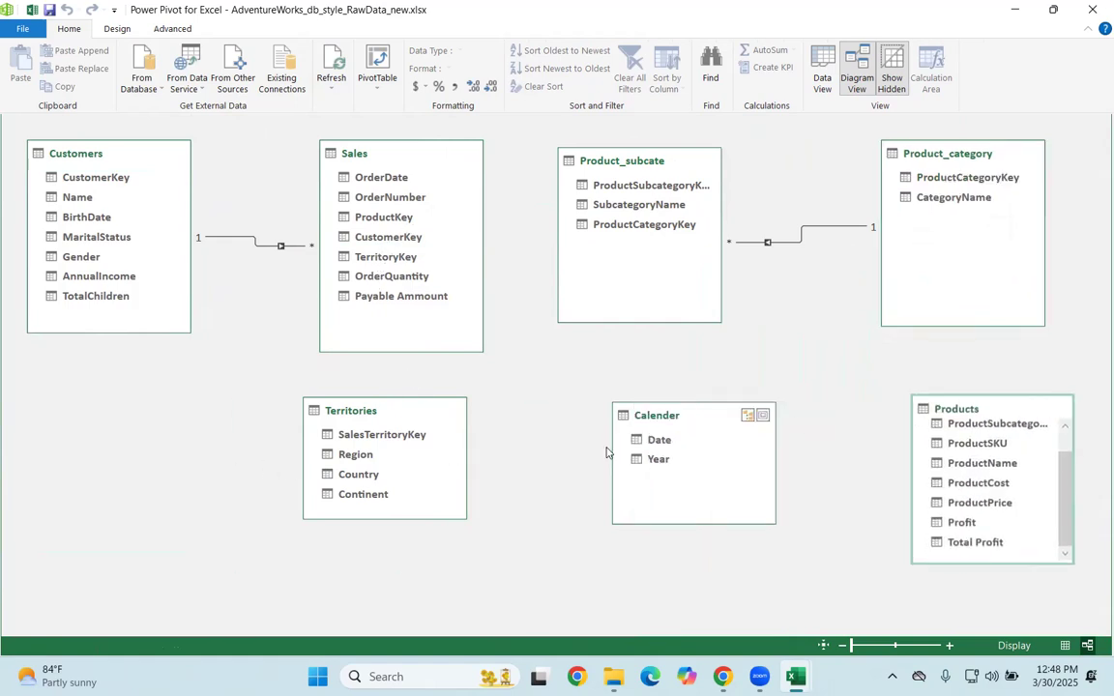
pyautogui.moveTo(408, 421); pyautogui.dragTo(131, 441)
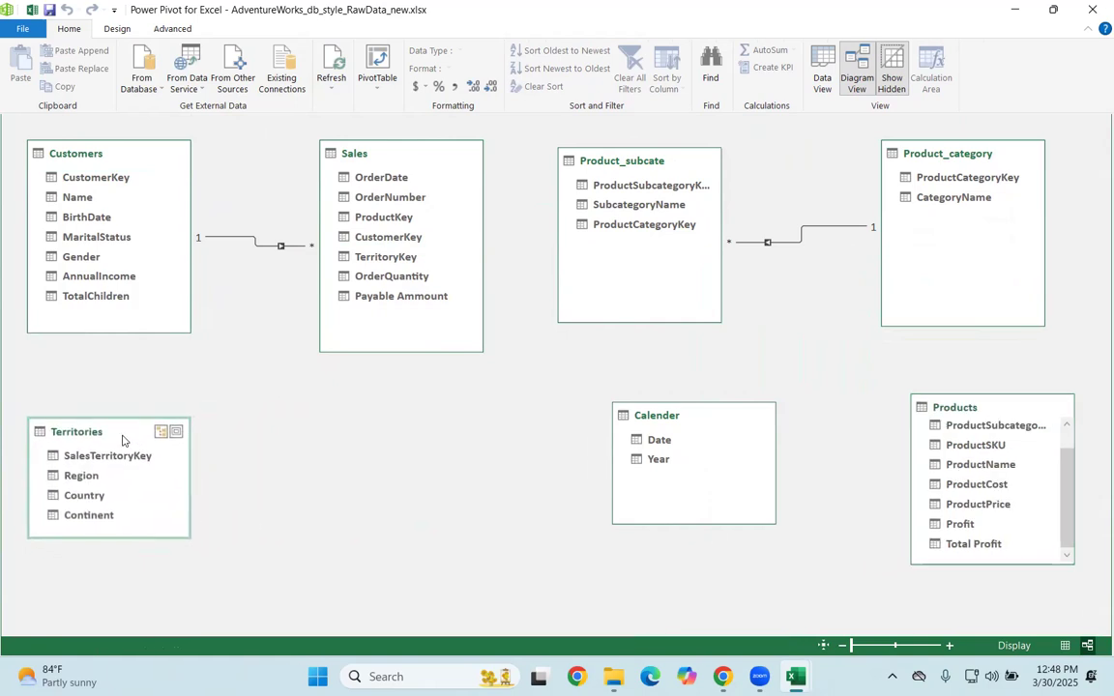
# Step: Switch to the Google Meet call in Chrome
pyautogui.moveTo(722, 677)
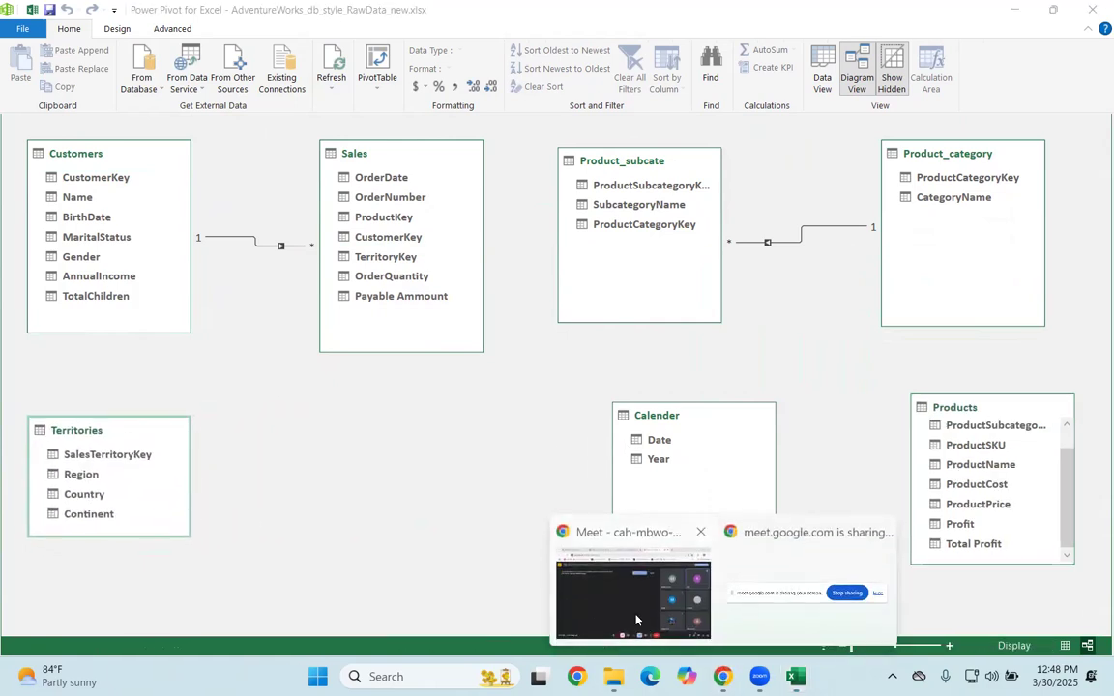
pyautogui.click(572, 552)
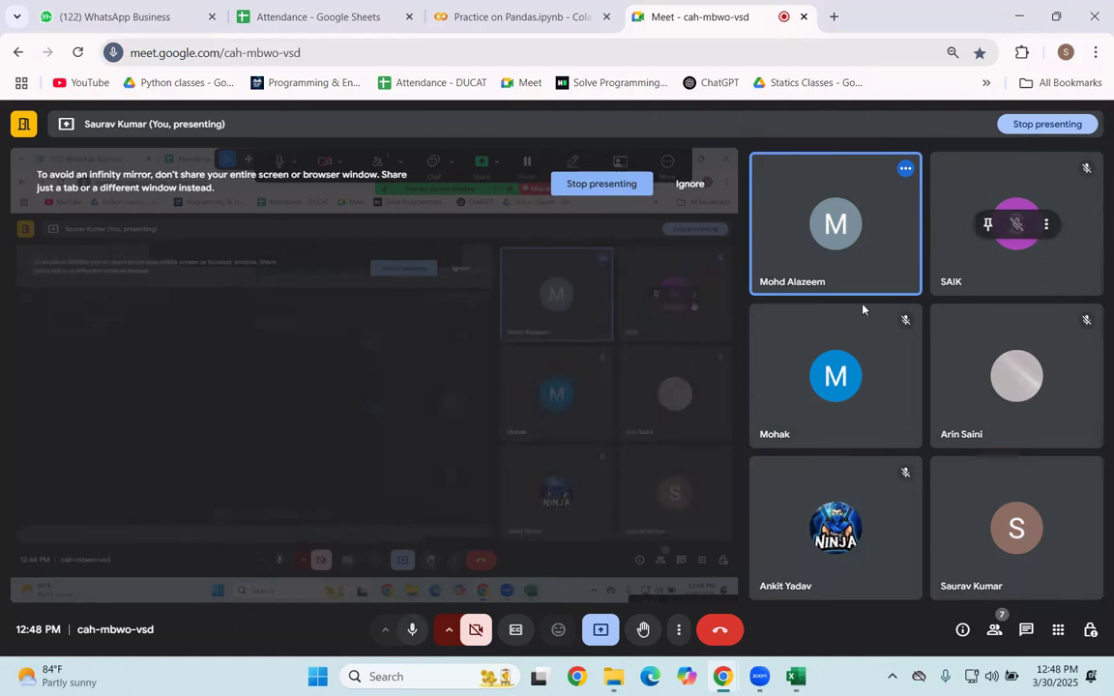
# Step: Mute the participant with the open microphone for everyone in the call and switch back to the Power Pivot diagram
pyautogui.moveTo(851, 237)
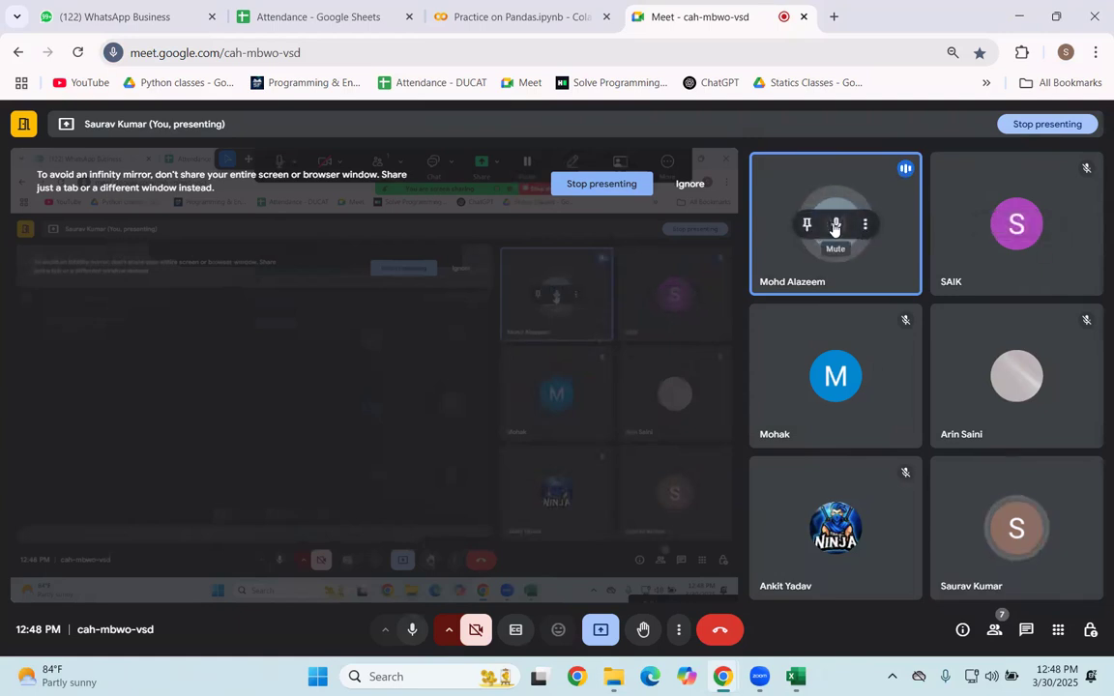
pyautogui.click(835, 225)
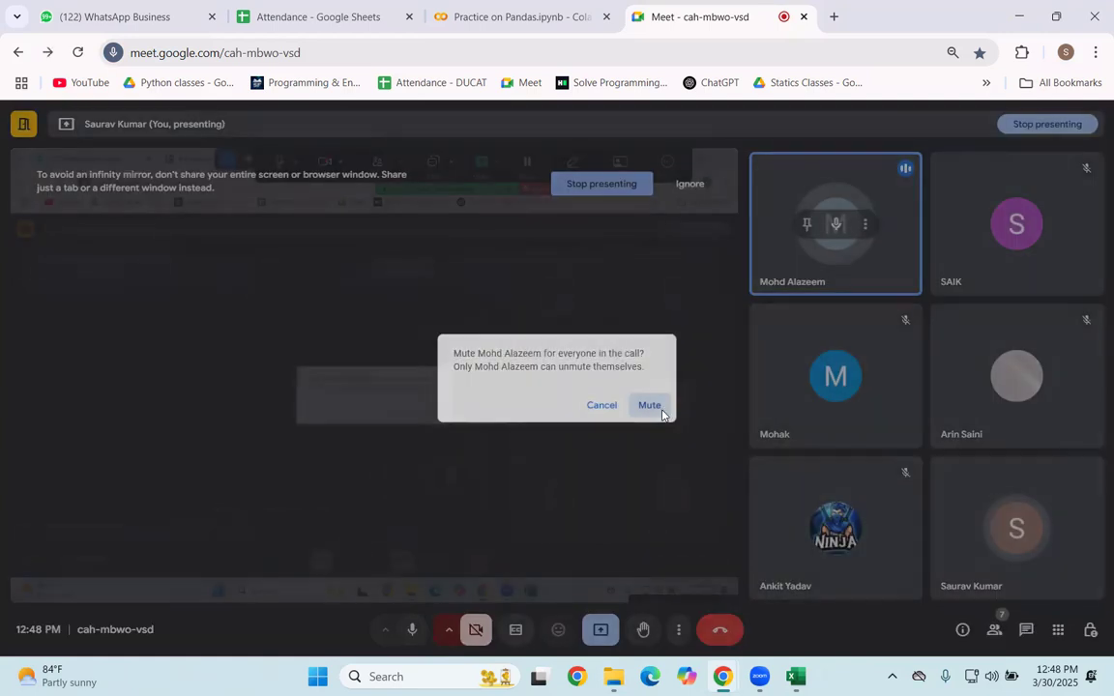
pyautogui.click(650, 407)
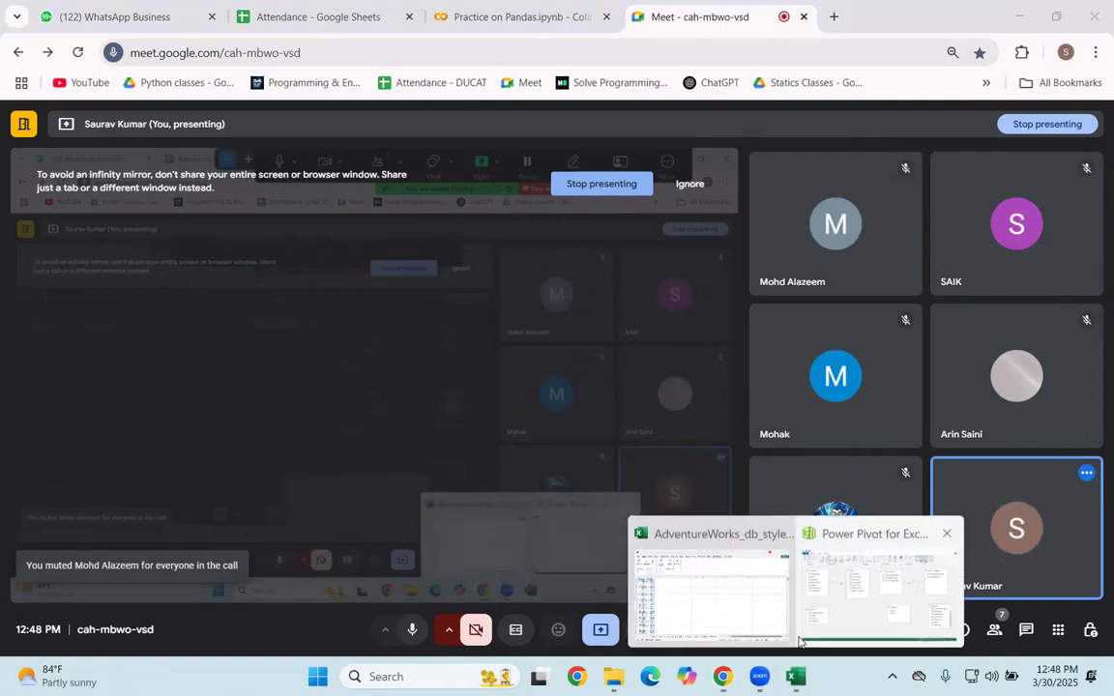
pyautogui.click(840, 580)
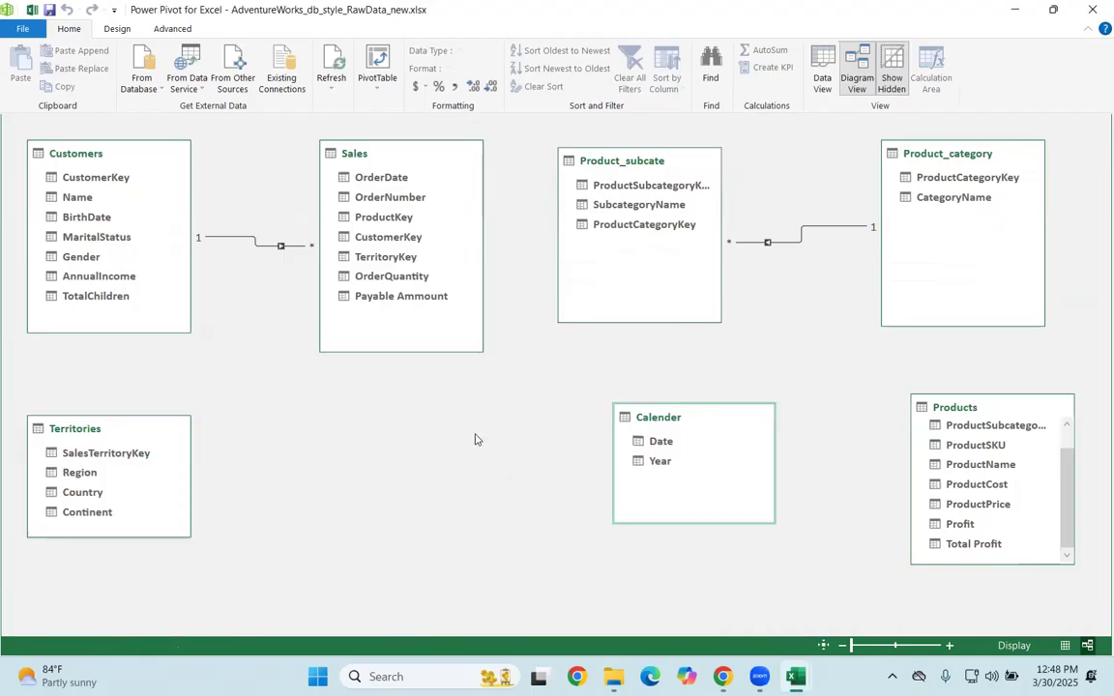
# Step: Move Calender below Sales and Products below Product_subcate, and widen the Products box to show full field names
pyautogui.moveTo(680, 427); pyautogui.dragTo(435, 437)
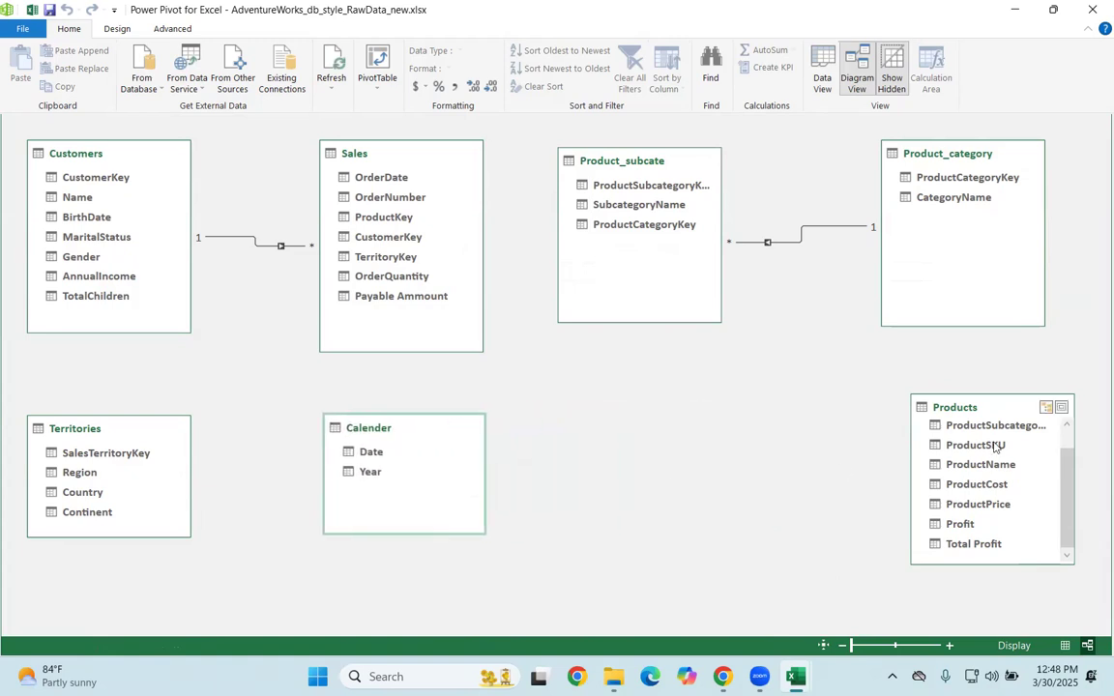
pyautogui.click(983, 414)
pyautogui.moveTo(983, 410); pyautogui.dragTo(663, 406)
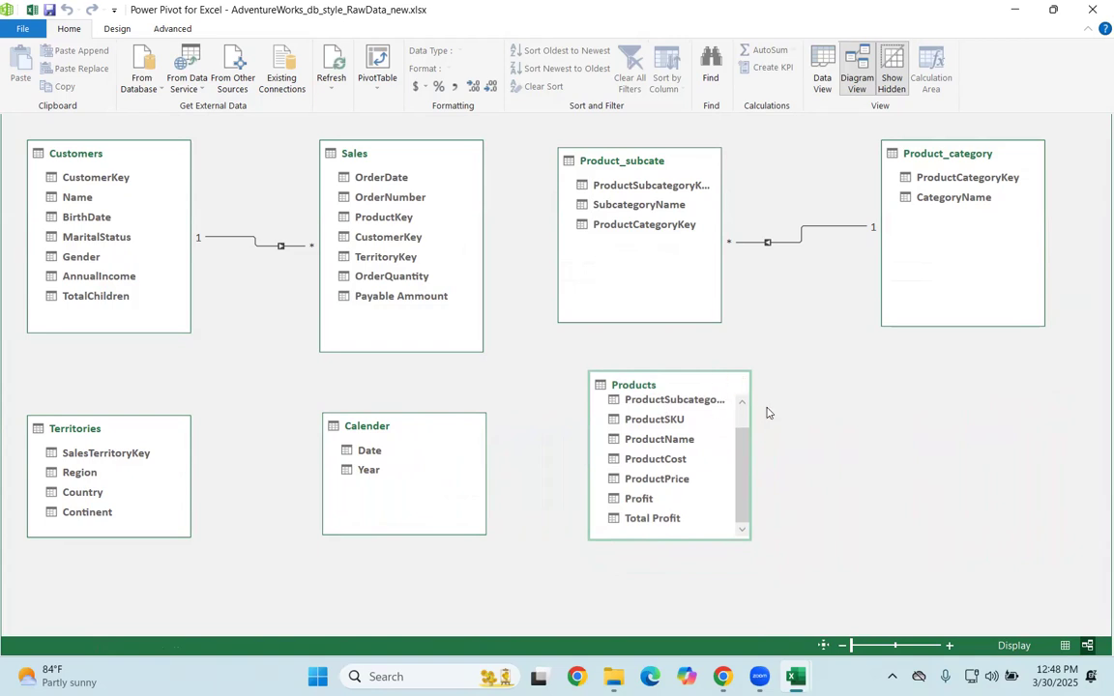
pyautogui.moveTo(749, 422); pyautogui.dragTo(832, 422)
# Step: Widen the Product_subcate box and create a relationship from it to Products on ProductSubcategoryKey
pyautogui.click(694, 404)
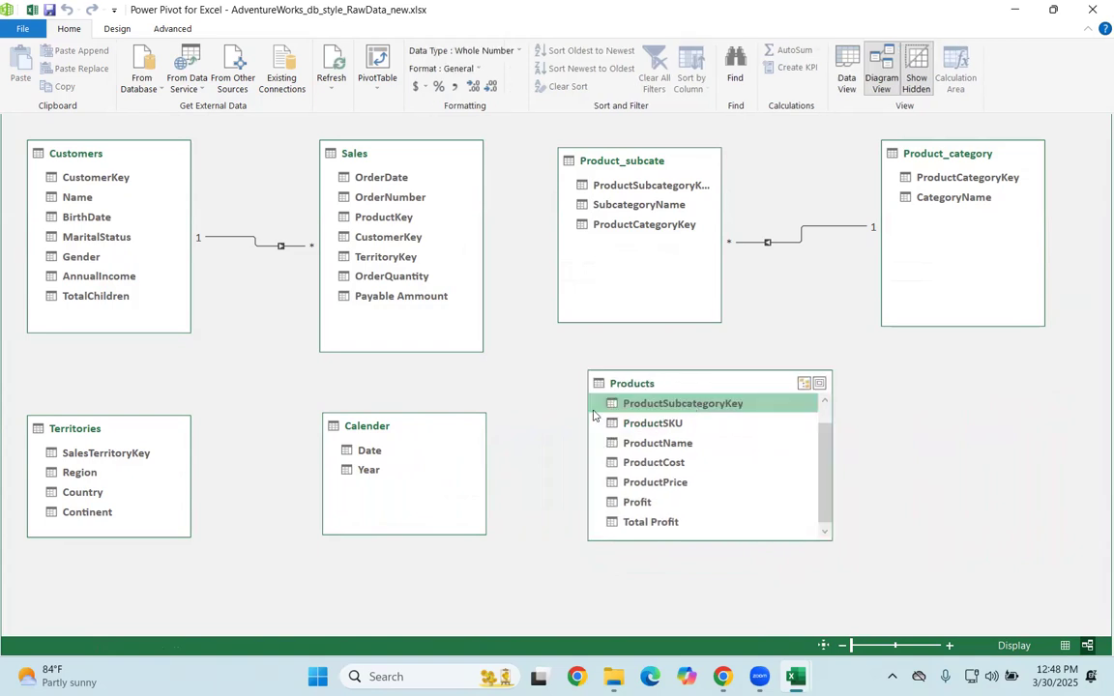
pyautogui.click(694, 218)
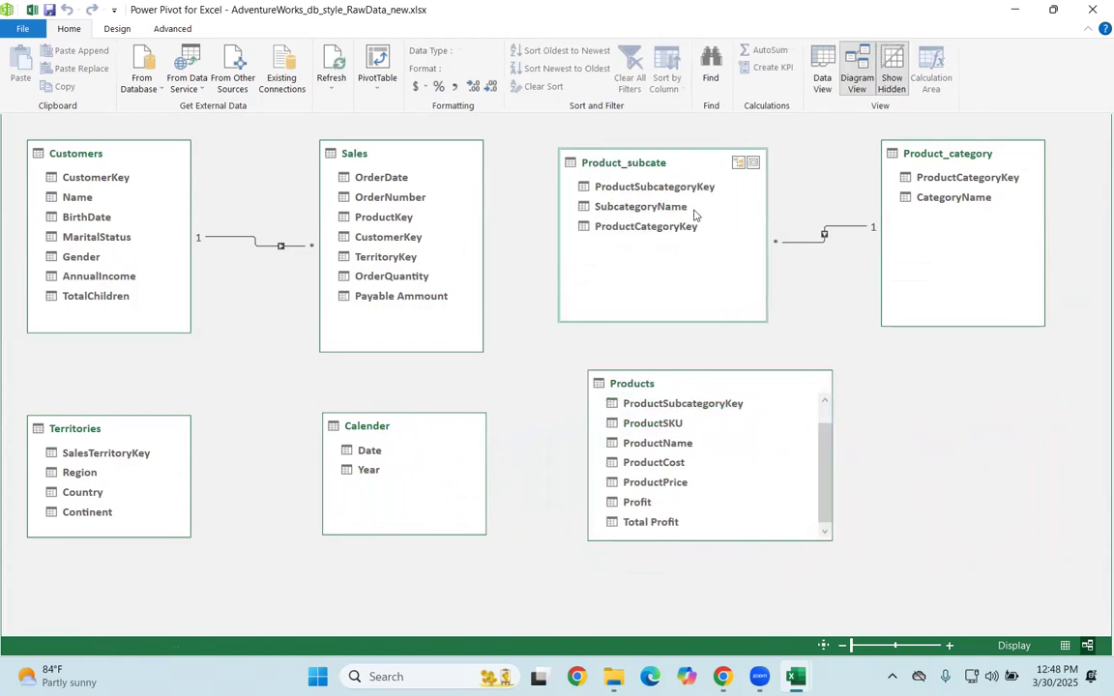
pyautogui.moveTo(694, 188); pyautogui.dragTo(733, 431)
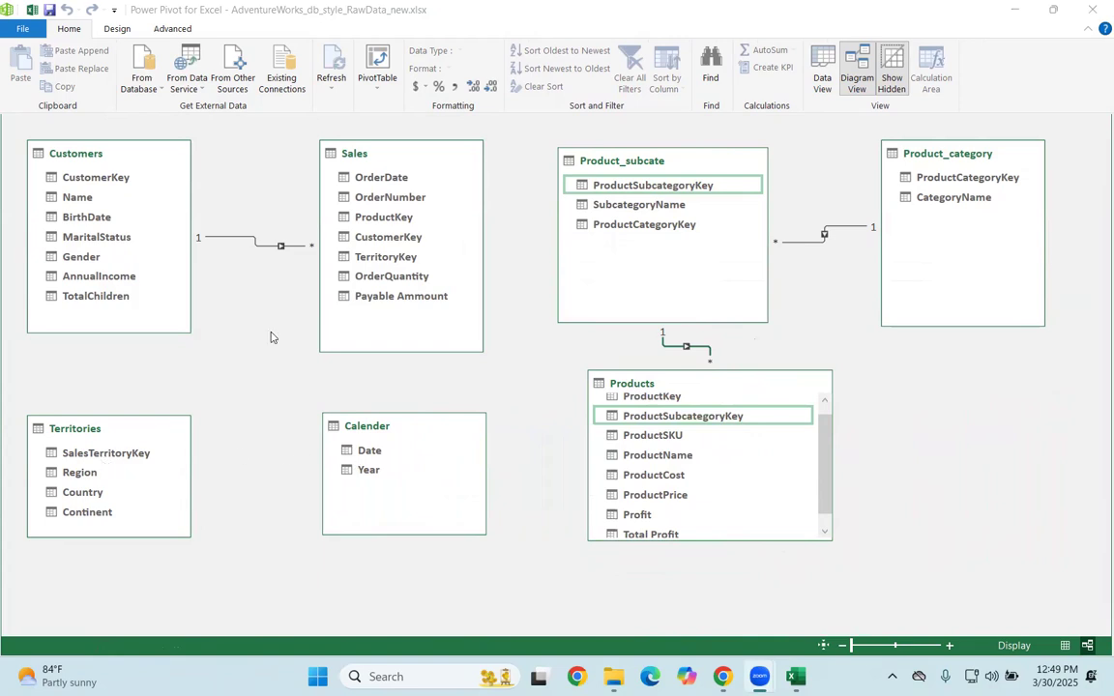
# Step: Relate Sales to Territories through TerritoryKey and SalesTerritoryKey, to Calender through OrderDate and Date, and to Products through ProductKey
pyautogui.moveTo(100, 457); pyautogui.dragTo(385, 257)
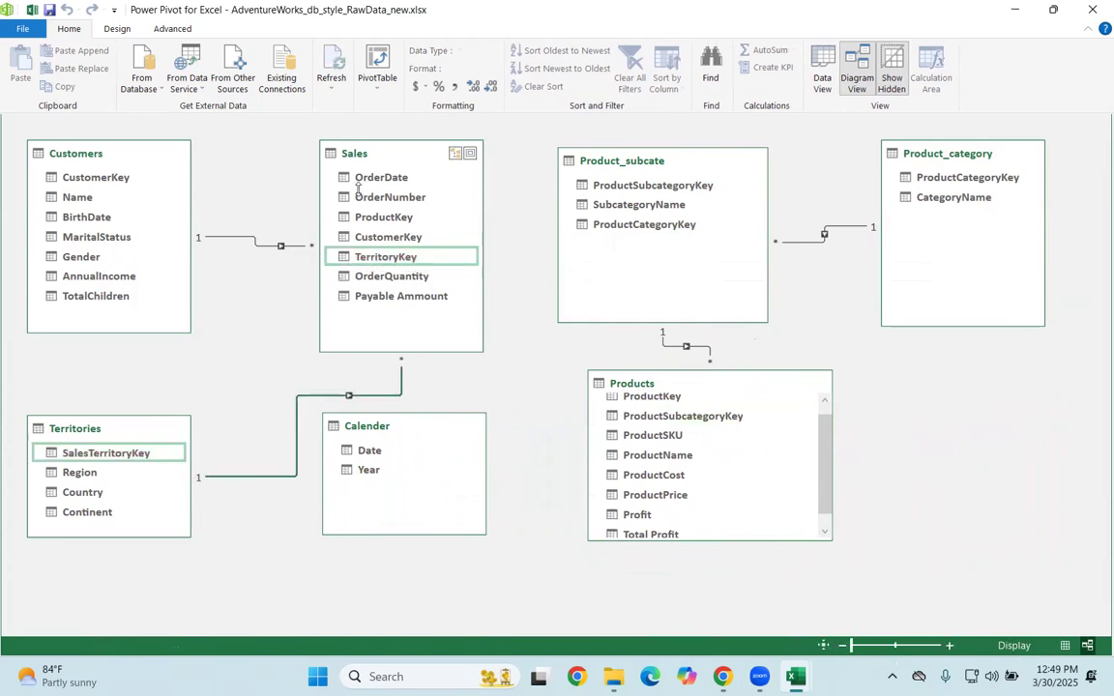
pyautogui.moveTo(366, 177); pyautogui.dragTo(371, 451)
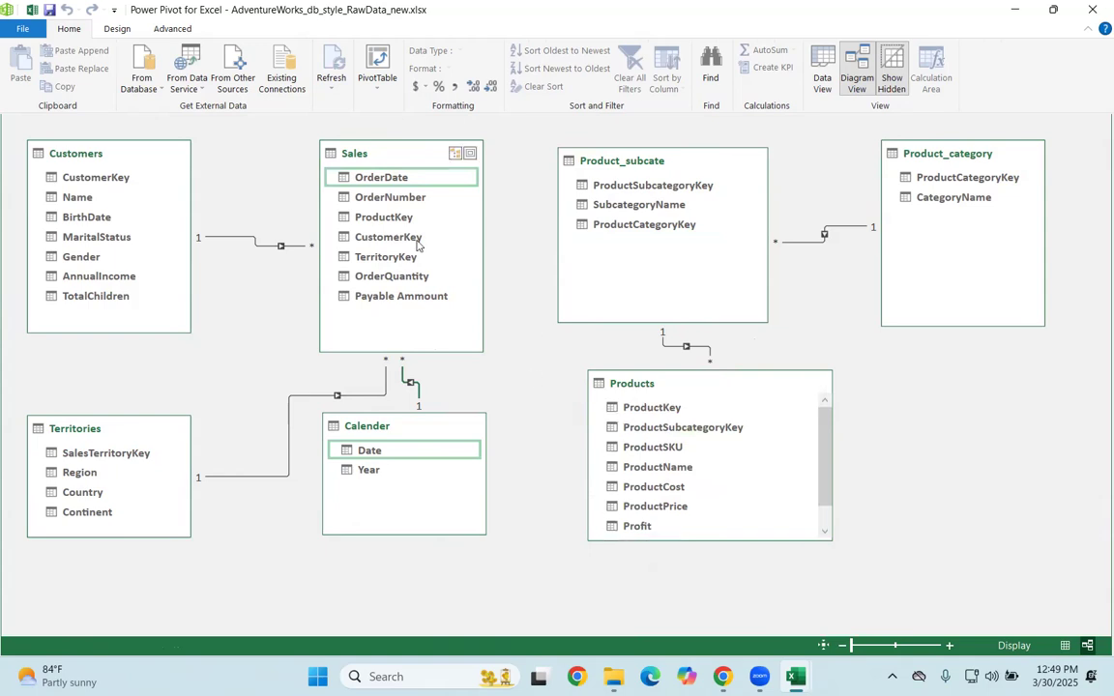
pyautogui.moveTo(413, 224); pyautogui.dragTo(664, 409)
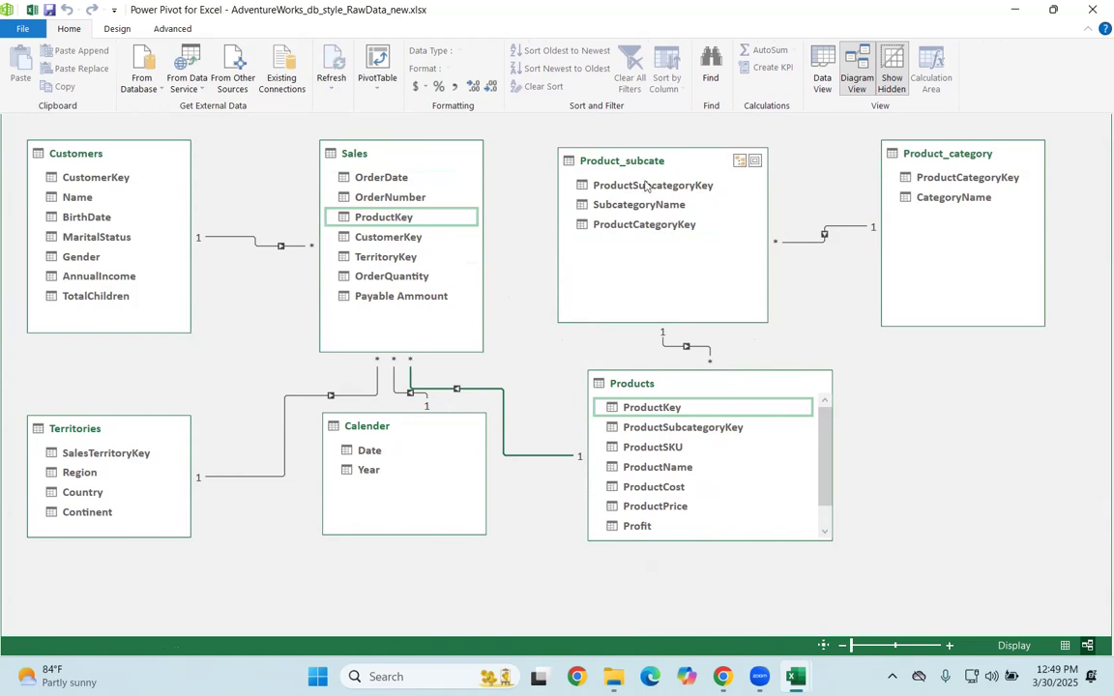
# Step: Rearrange the diagram with Products beside Sales, Product_subcate after Products, and Product_category below Product_subcate
pyautogui.moveTo(965, 169); pyautogui.dragTo(1027, 428)
pyautogui.moveTo(650, 169); pyautogui.dragTo(702, 541)
pyautogui.moveTo(676, 391); pyautogui.dragTo(611, 145)
pyautogui.moveTo(671, 532); pyautogui.dragTo(877, 113)
pyautogui.moveTo(972, 412); pyautogui.dragTo(896, 436)
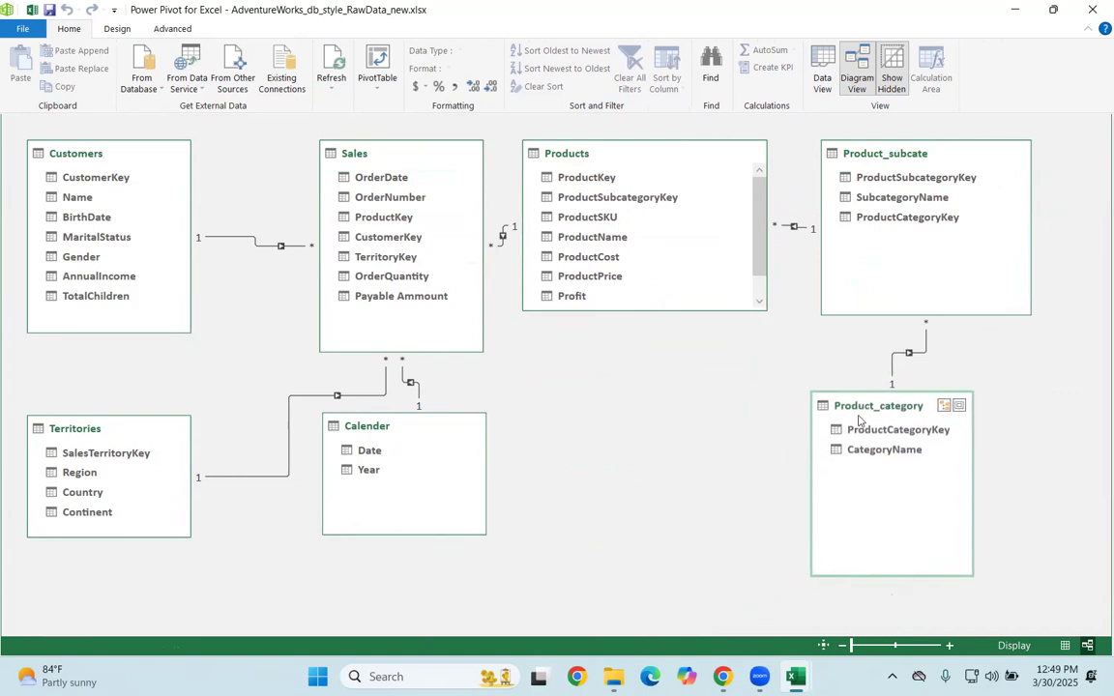
# Step: Narrow Products and Product_subcate slightly and space them farther apart, keeping the Product_subcate field names fully readable
pyautogui.moveTo(766, 191); pyautogui.dragTo(726, 191)
pyautogui.moveTo(621, 165); pyautogui.dragTo(646, 166)
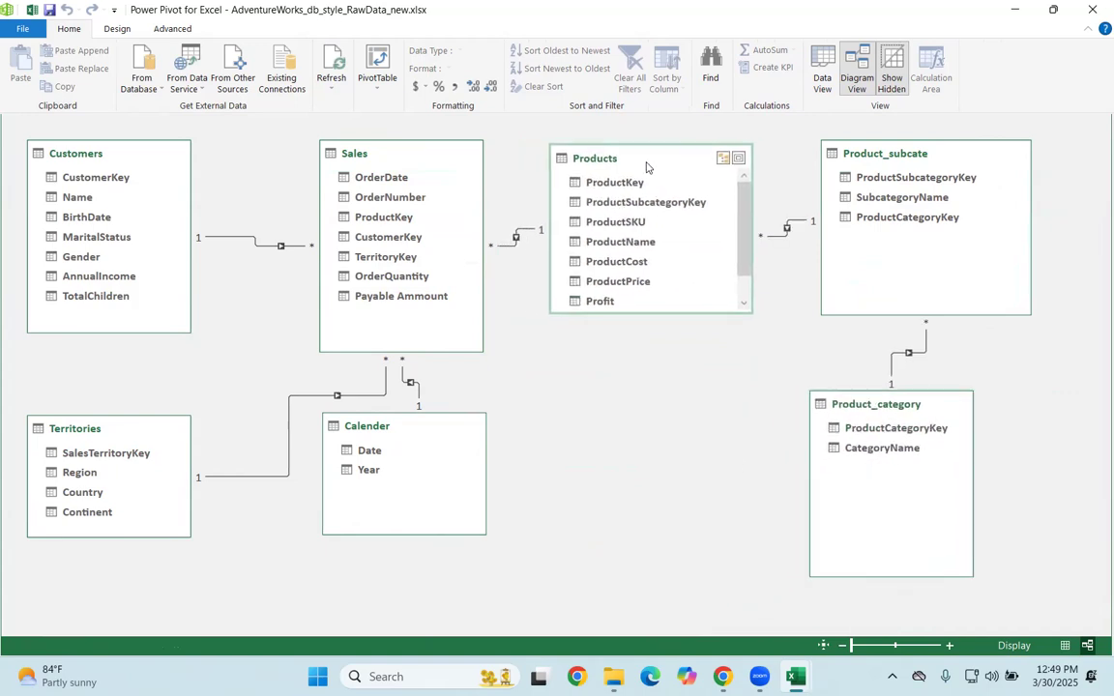
pyautogui.click(862, 177)
pyautogui.moveTo(1030, 215); pyautogui.dragTo(980, 215)
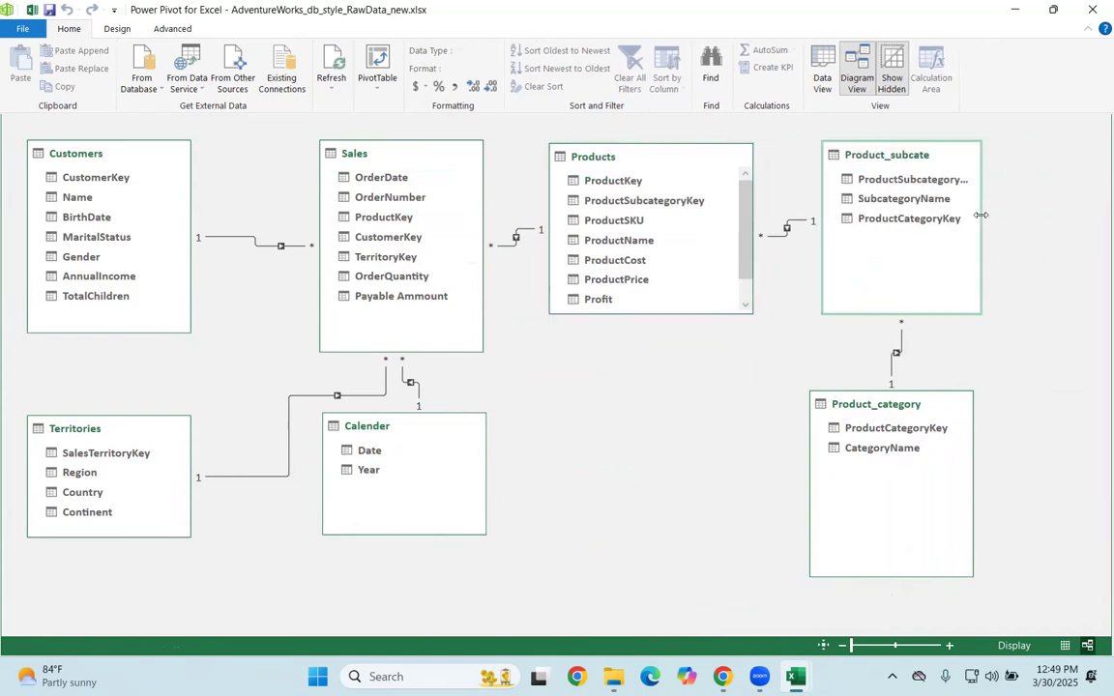
pyautogui.moveTo(876, 161); pyautogui.dragTo(918, 164)
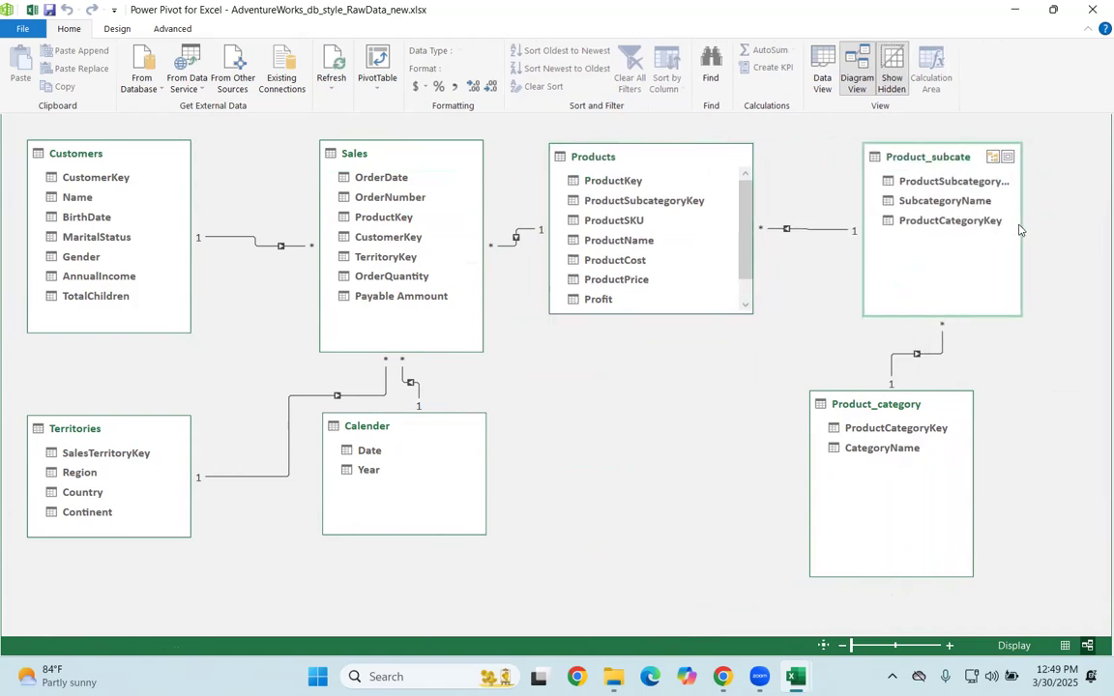
pyautogui.moveTo(1020, 229); pyautogui.dragTo(1058, 236)
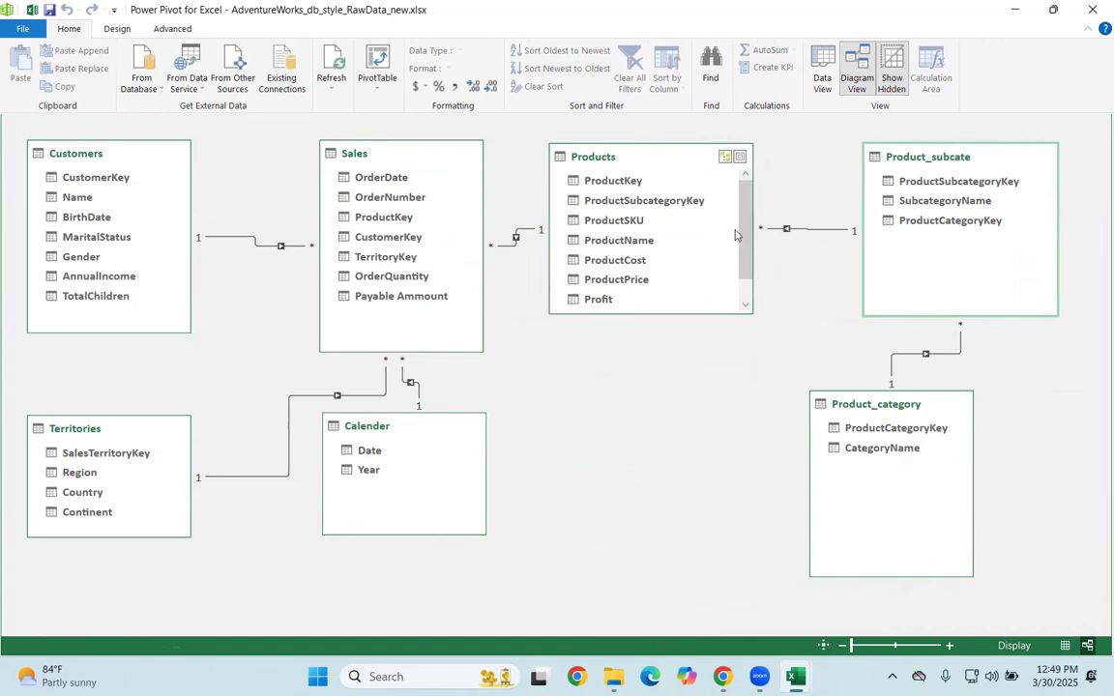
# Step: Move Calender to below the gap between Sales and Products, and narrow Products while shifting it closer to Product_subcate
pyautogui.moveTo(403, 437); pyautogui.dragTo(564, 438)
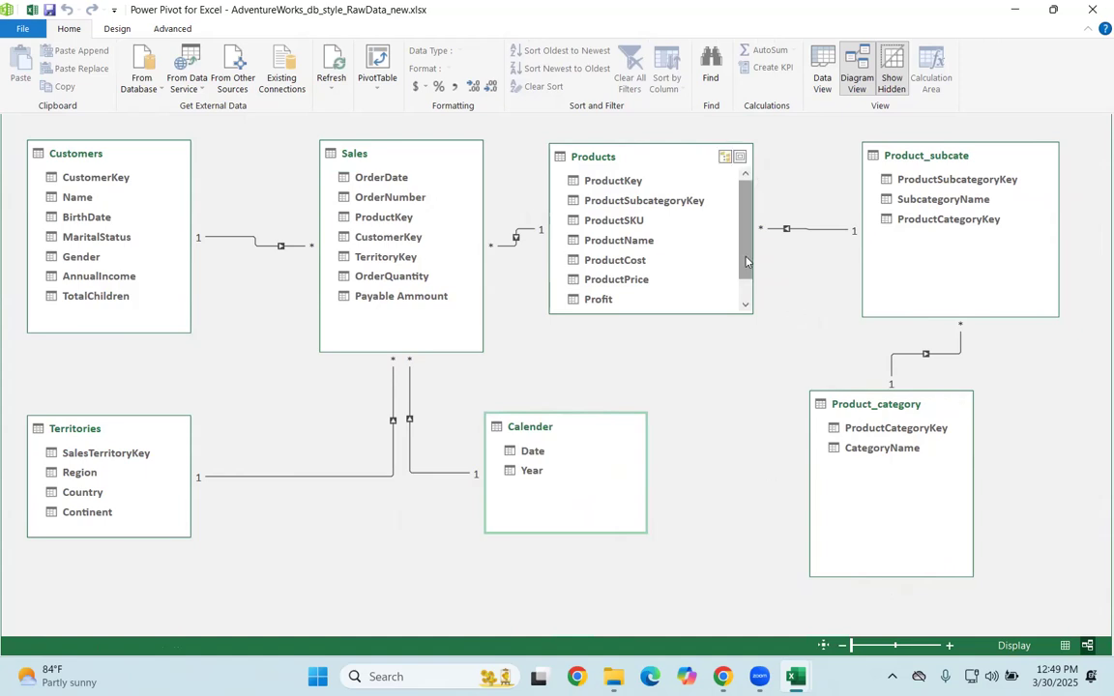
pyautogui.moveTo(752, 232); pyautogui.dragTo(733, 232)
pyautogui.moveTo(634, 160); pyautogui.dragTo(664, 160)
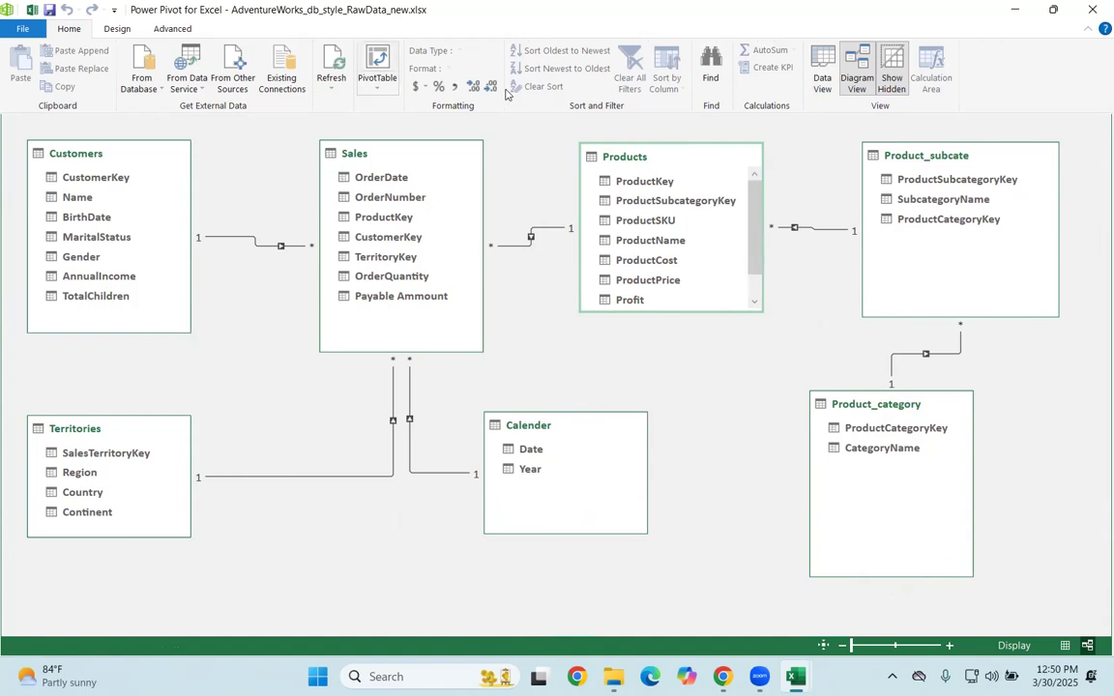
# Step: Check the Calender table's data and create a PivotTable from the data model on a new worksheet
pyautogui.click(821, 77)
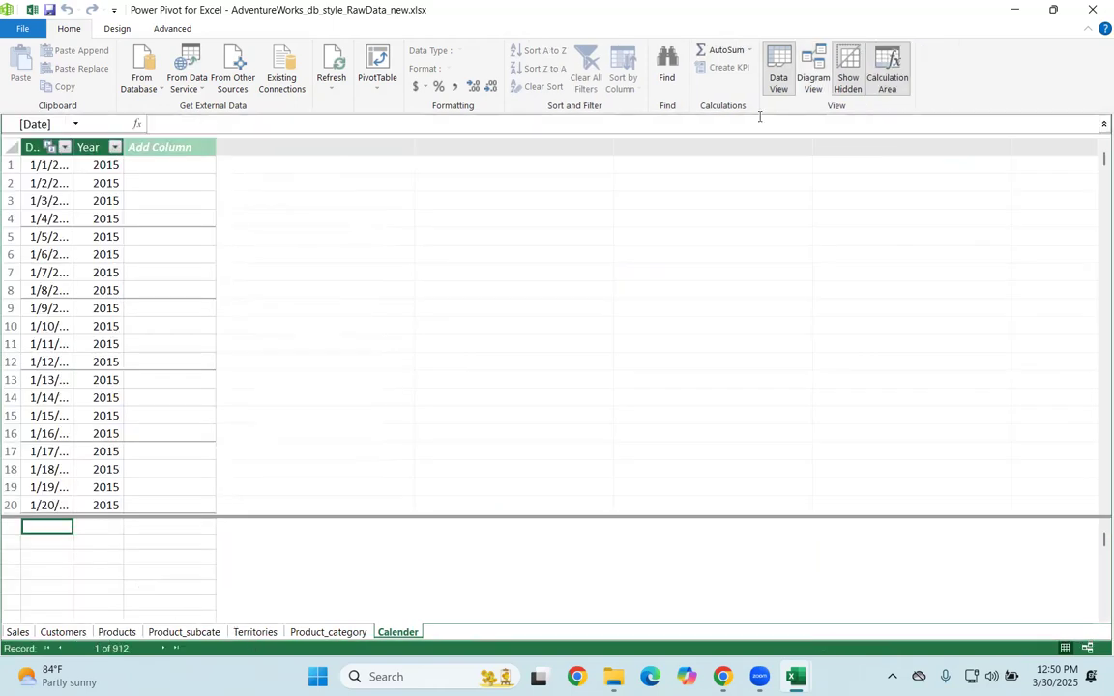
pyautogui.click(813, 65)
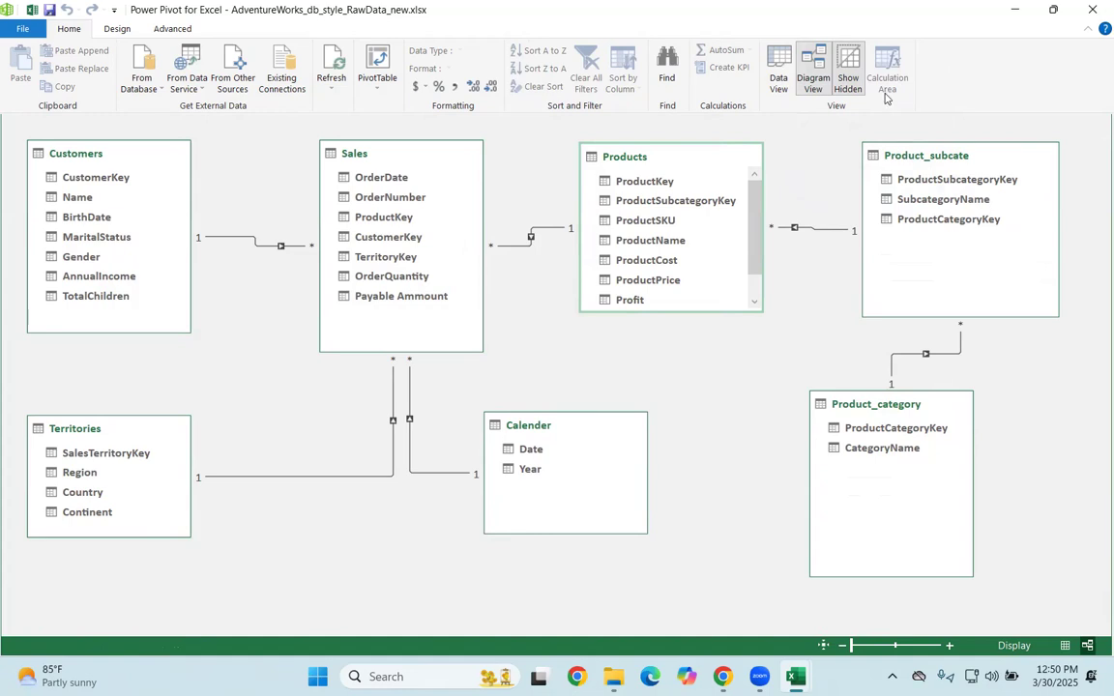
pyautogui.click(377, 88)
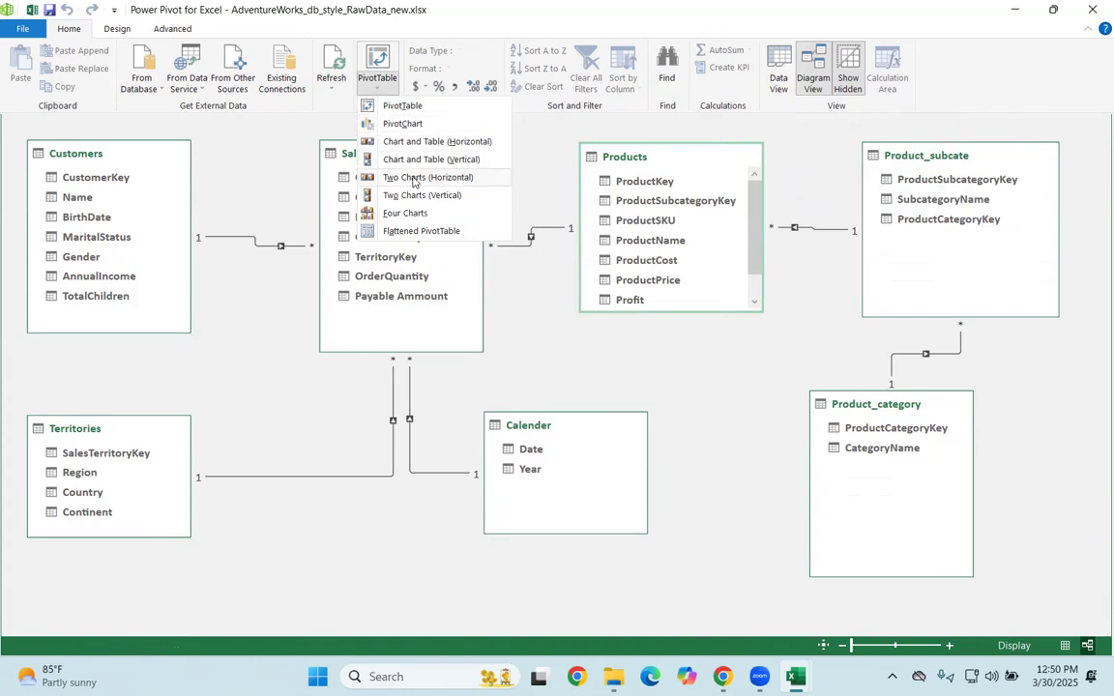
pyautogui.click(404, 107)
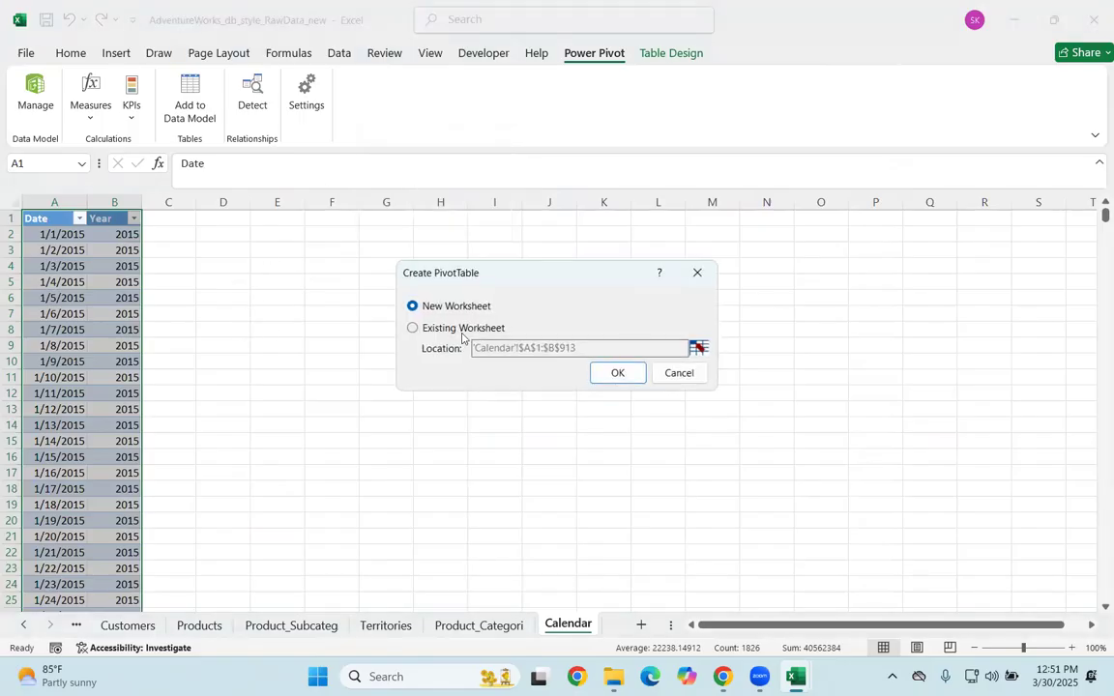
pyautogui.click(616, 376)
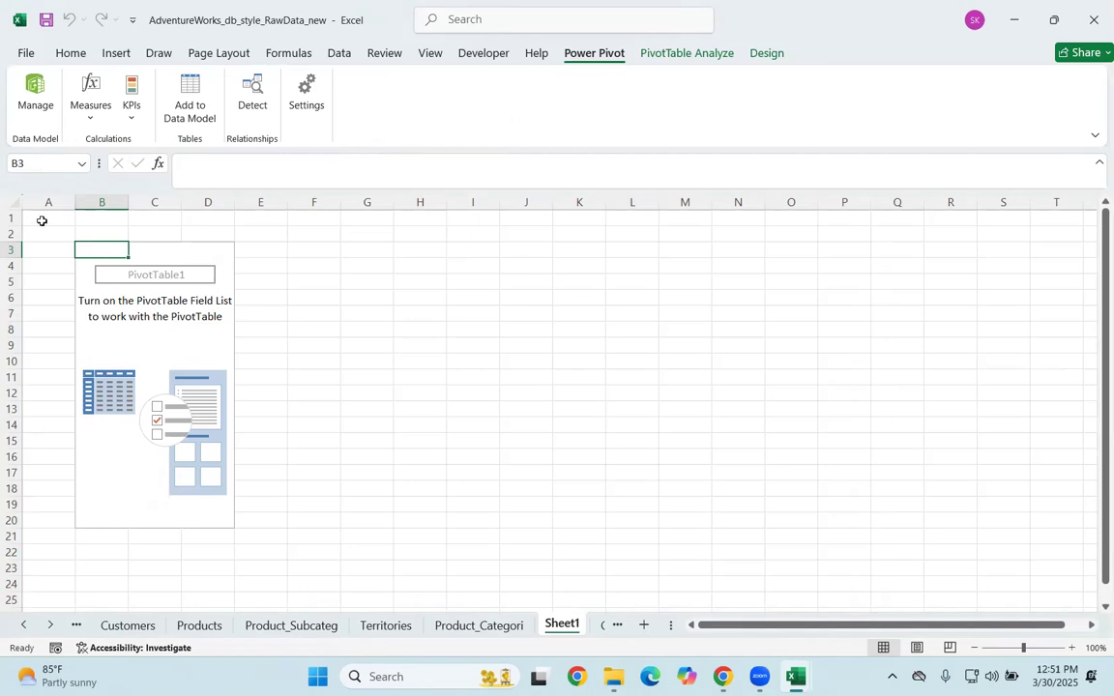
# Step: Delete rows 1 and 2 and column A above and beside the empty PivotTable
pyautogui.moveTo(12, 217); pyautogui.dragTo(13, 233)
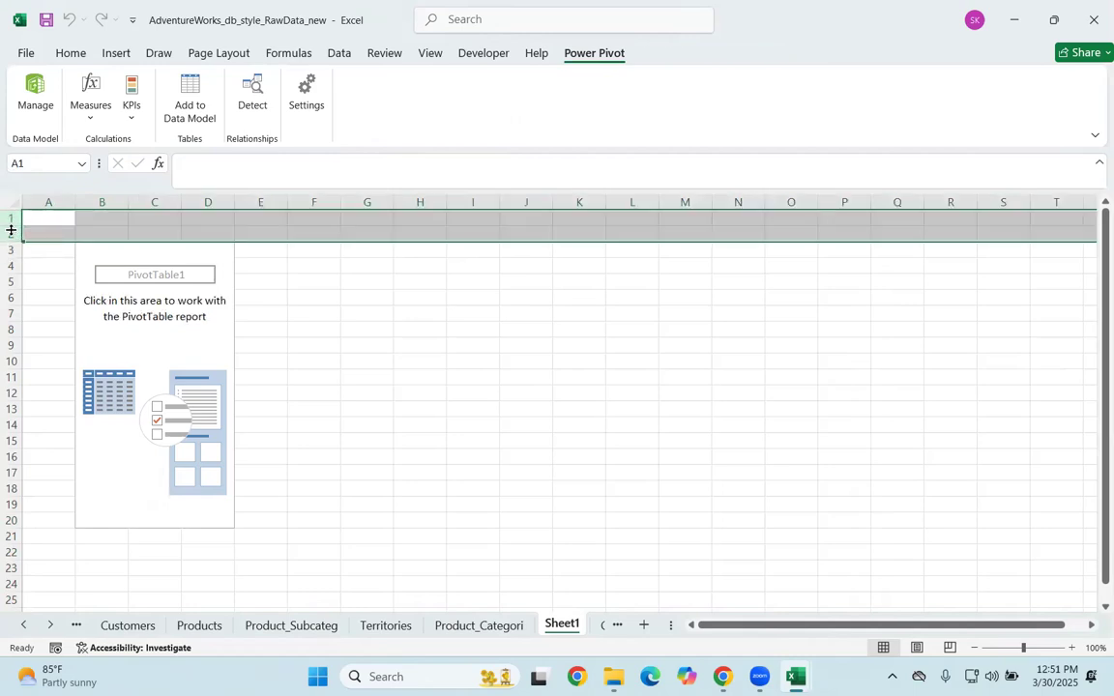
pyautogui.rightClick(12, 226)
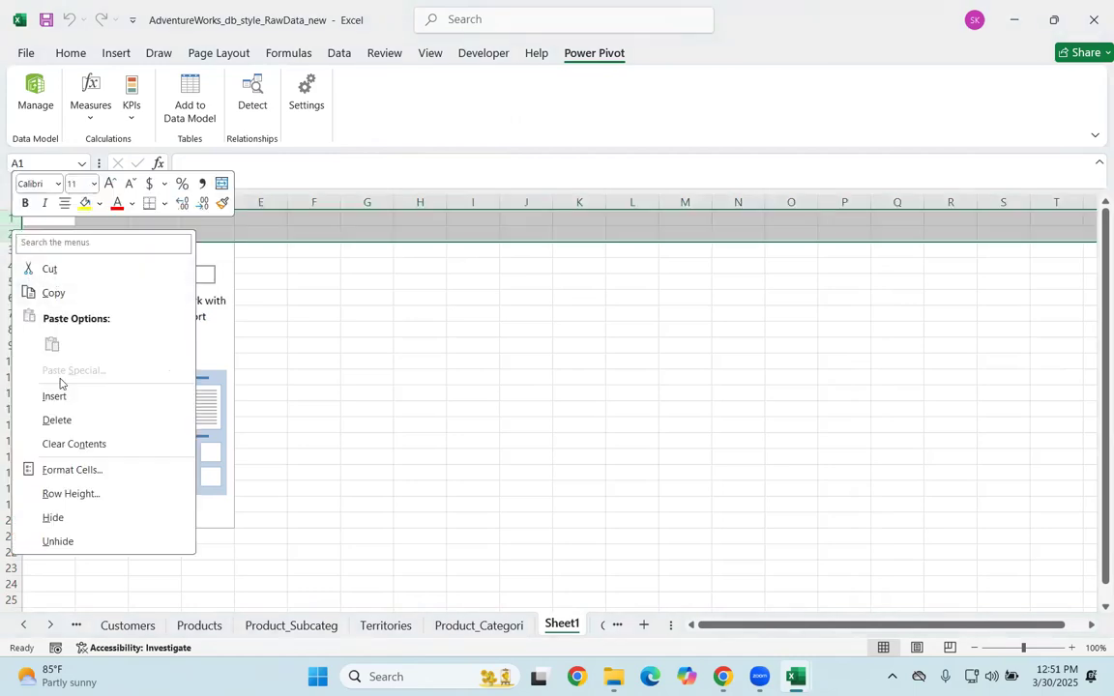
pyautogui.click(51, 272)
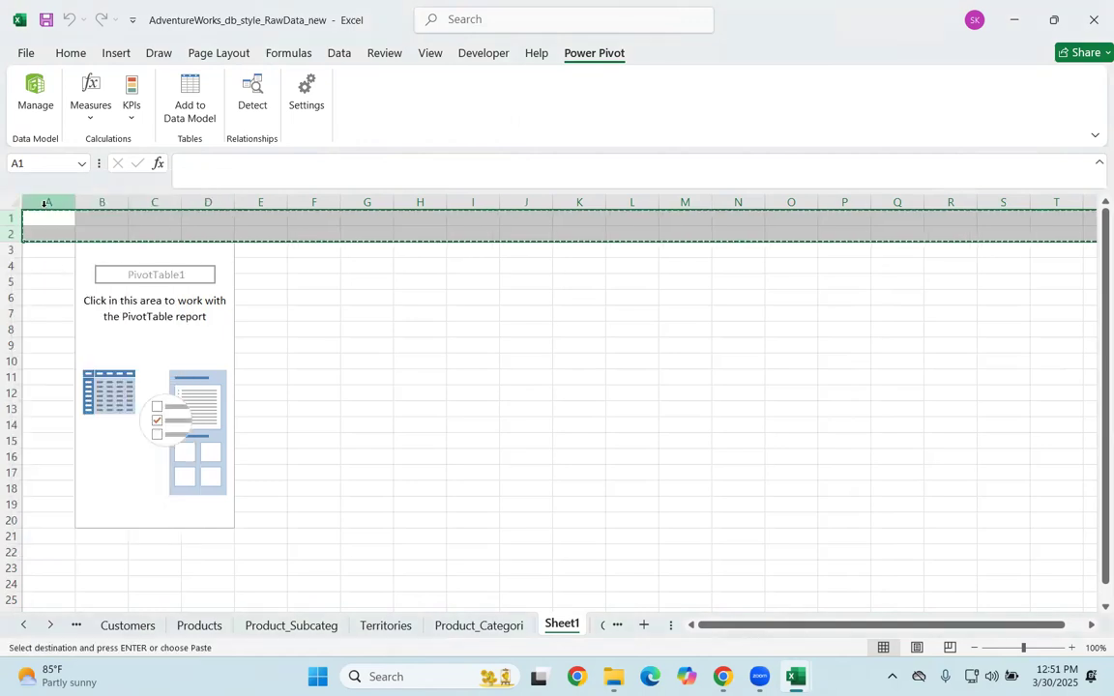
pyautogui.rightClick(8, 234)
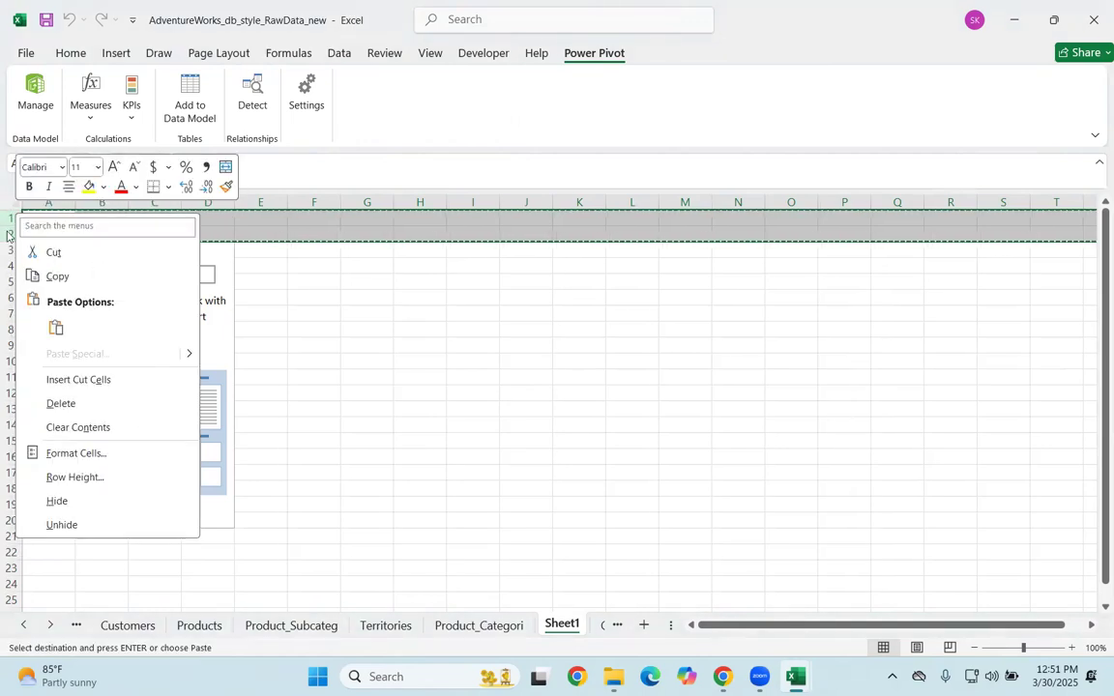
pyautogui.click(60, 403)
pyautogui.click(35, 200)
pyautogui.rightClick(37, 202)
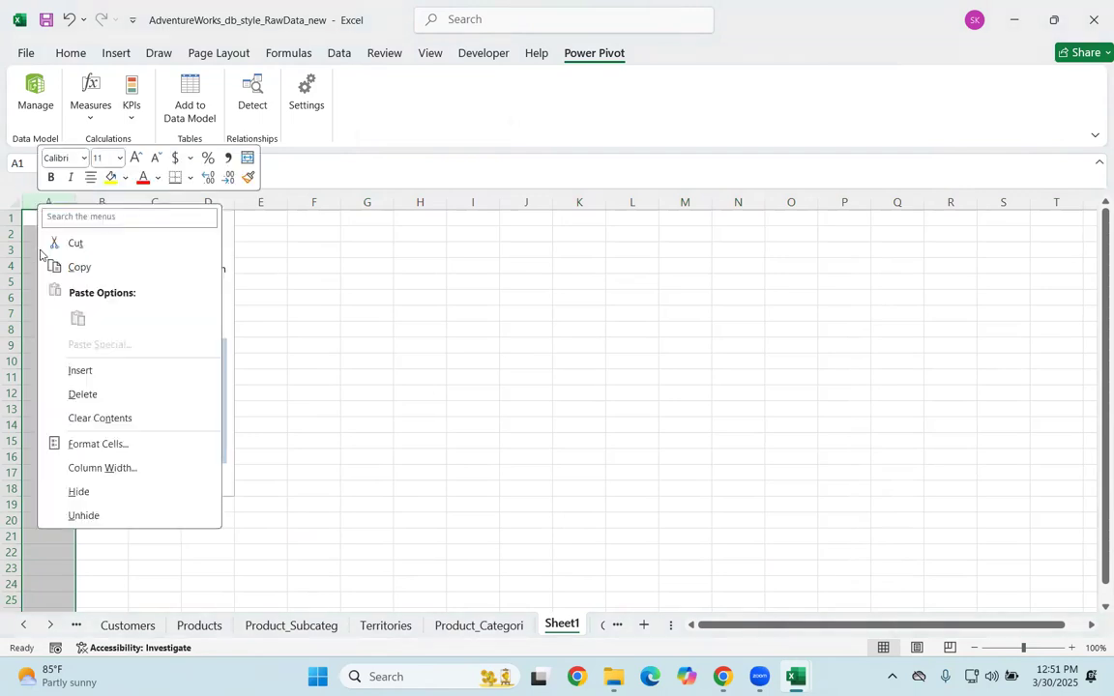
pyautogui.click(81, 397)
# Step: Show the PivotTable's field list and switch the ribbon to full-screen mode to gain space
pyautogui.click(121, 284)
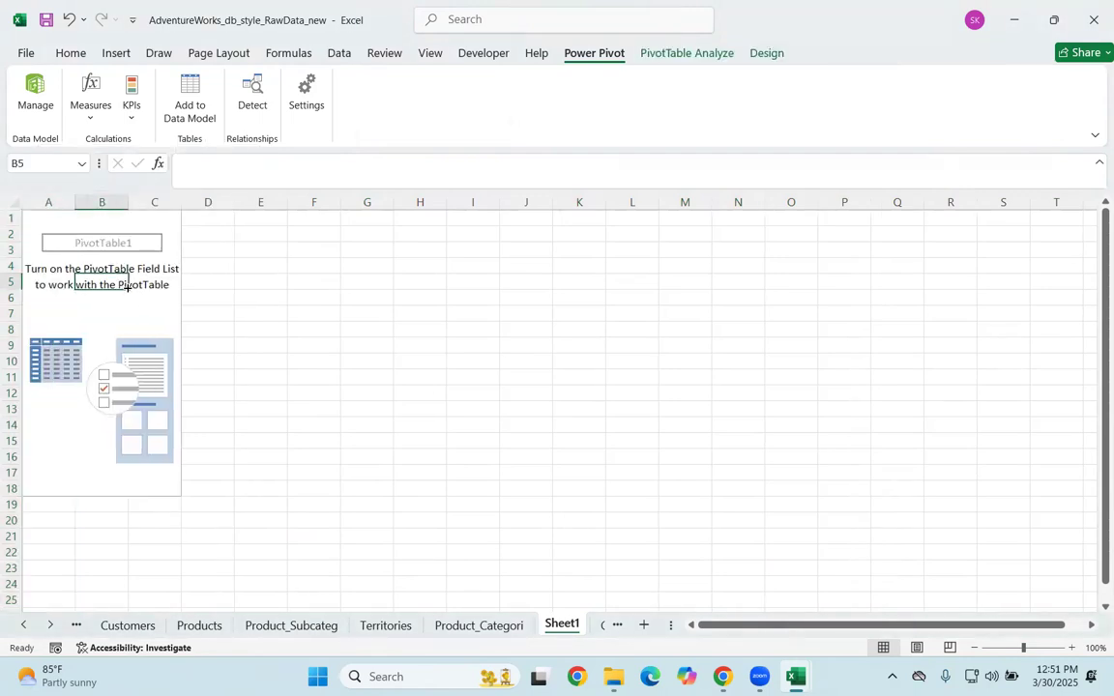
pyautogui.click(687, 52)
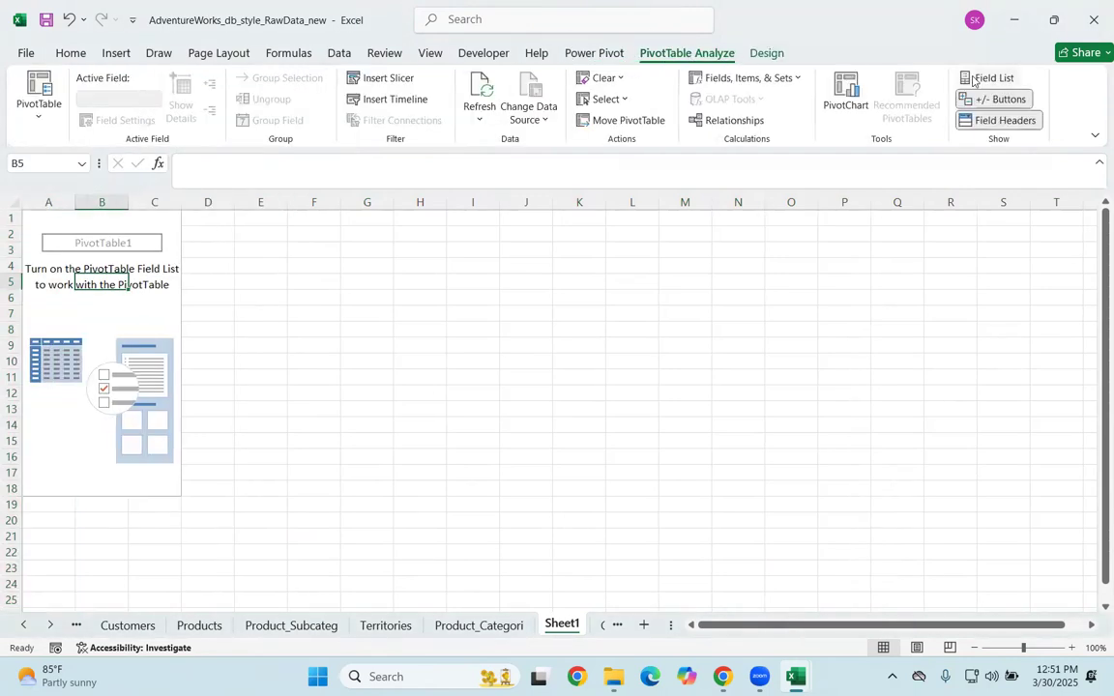
pyautogui.click(972, 80)
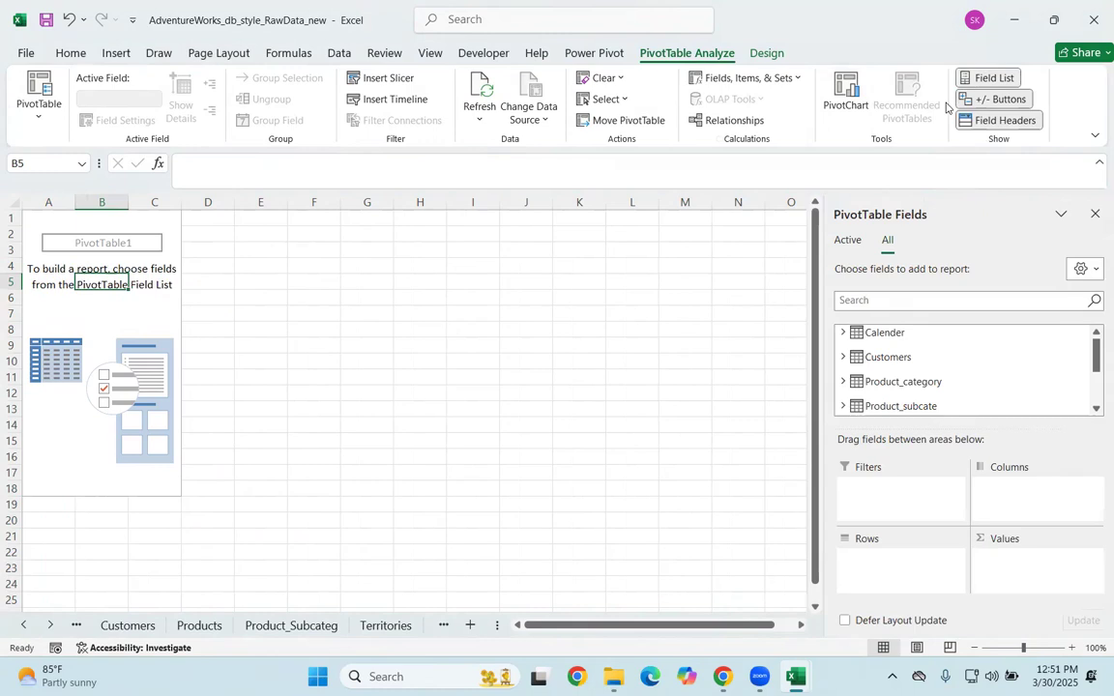
pyautogui.click(1094, 136)
pyautogui.click(996, 179)
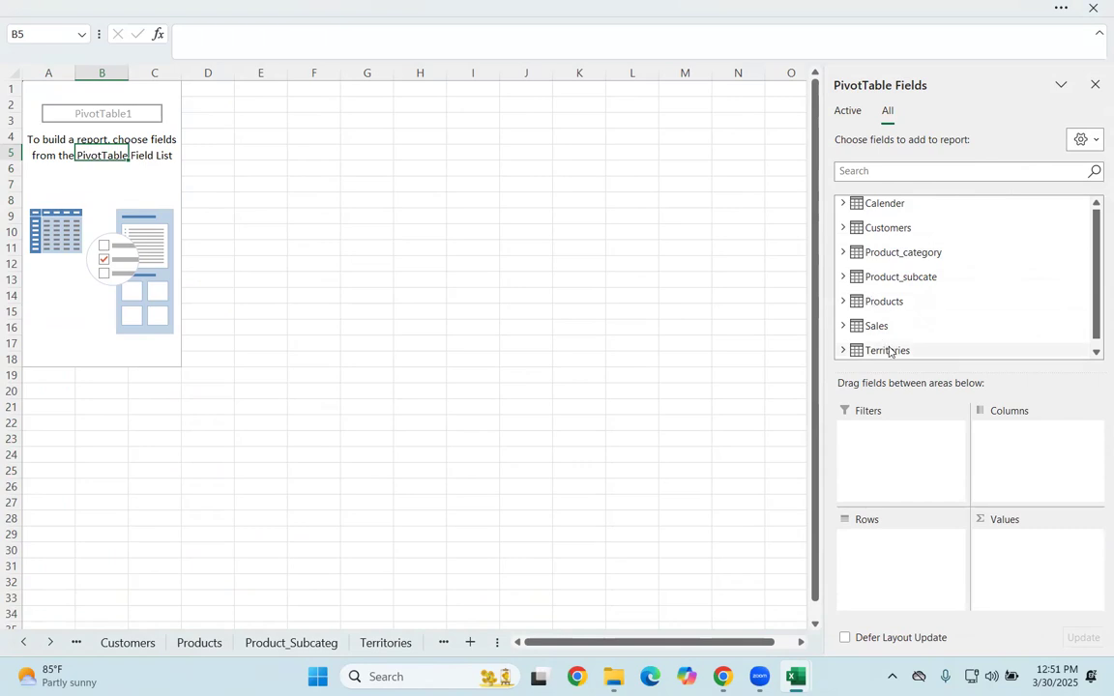
# Step: Check the fields of the Calender, Products and Sales tables and put CategoryName from Product_category in the PivotTable's rows
pyautogui.click(845, 204)
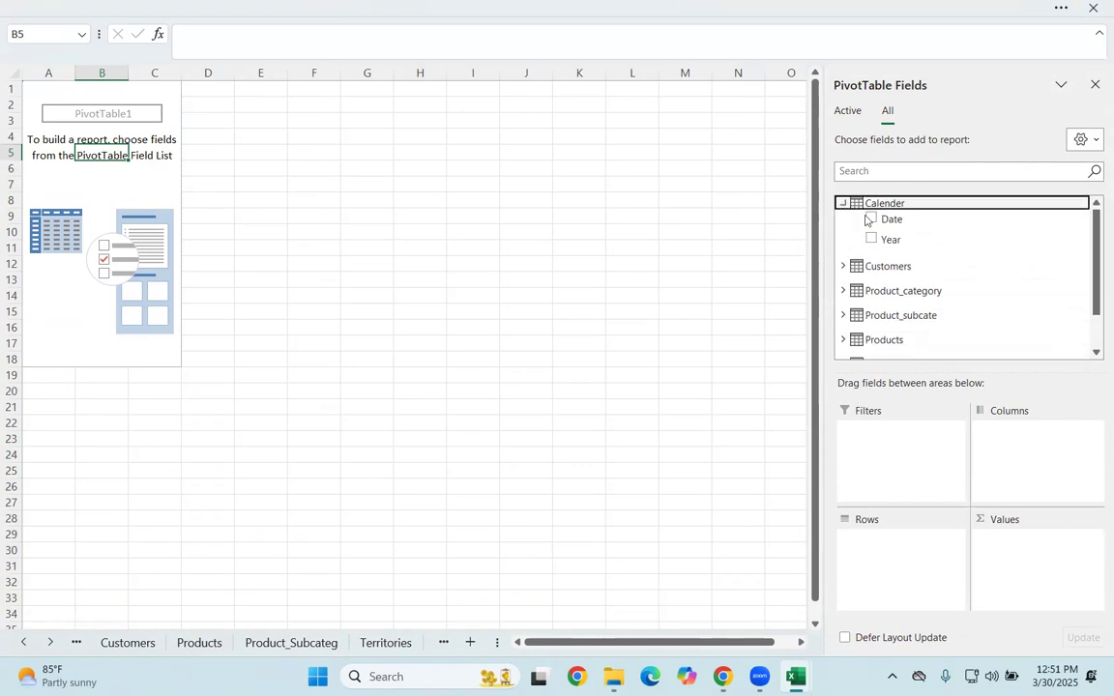
pyautogui.click(843, 204)
pyautogui.click(843, 302)
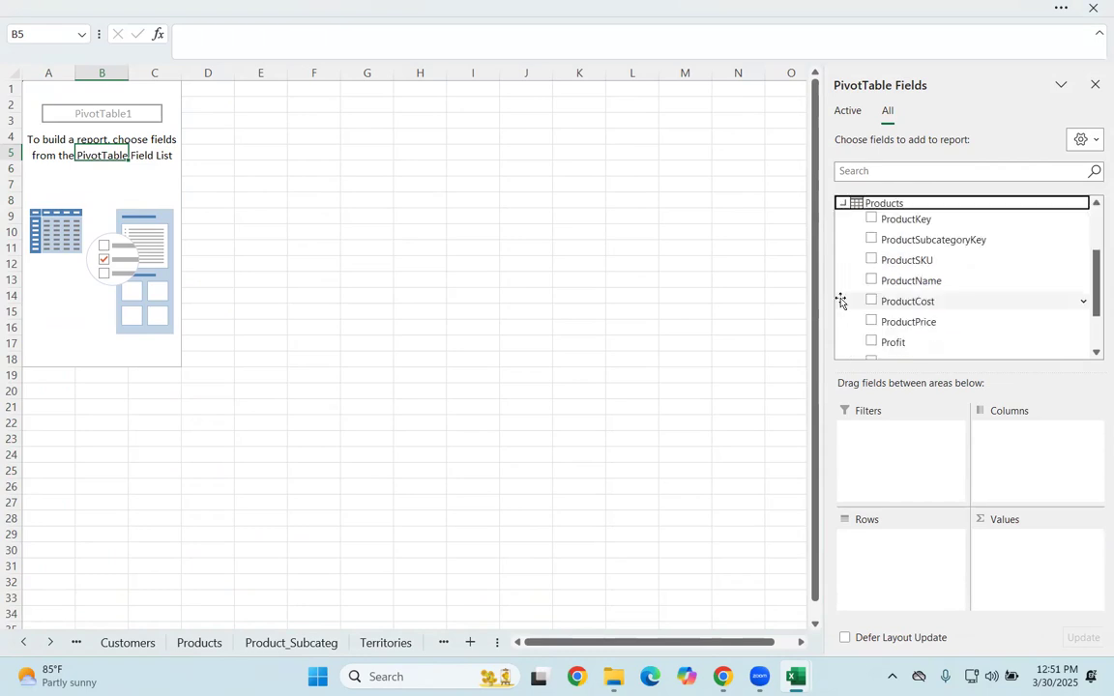
pyautogui.click(846, 201)
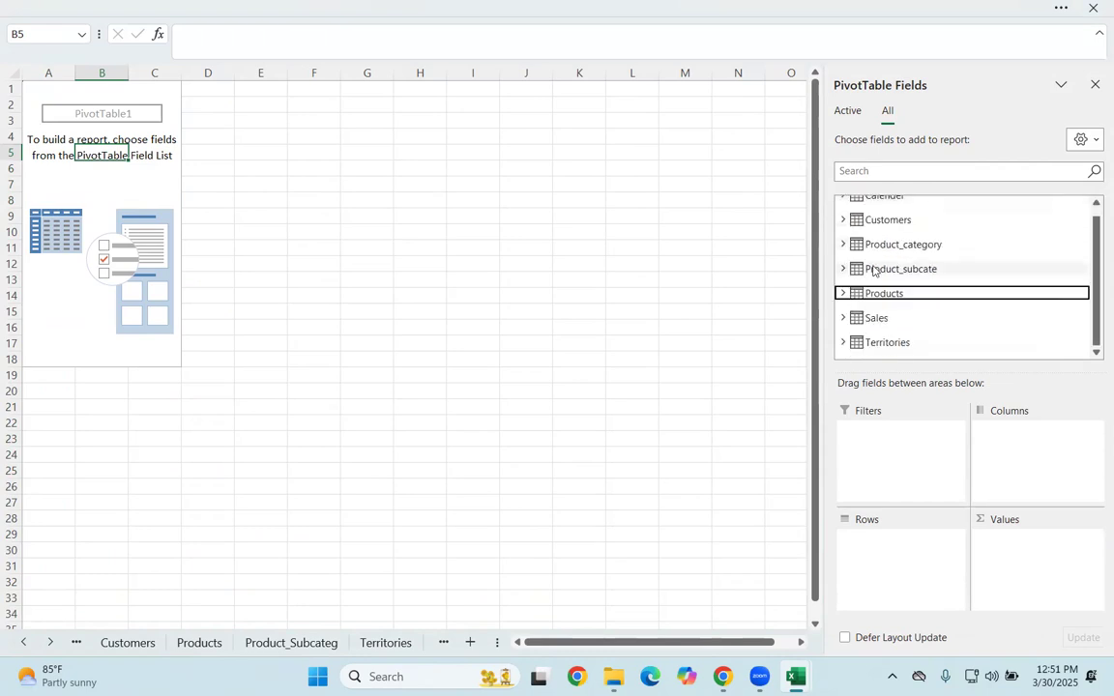
pyautogui.click(843, 317)
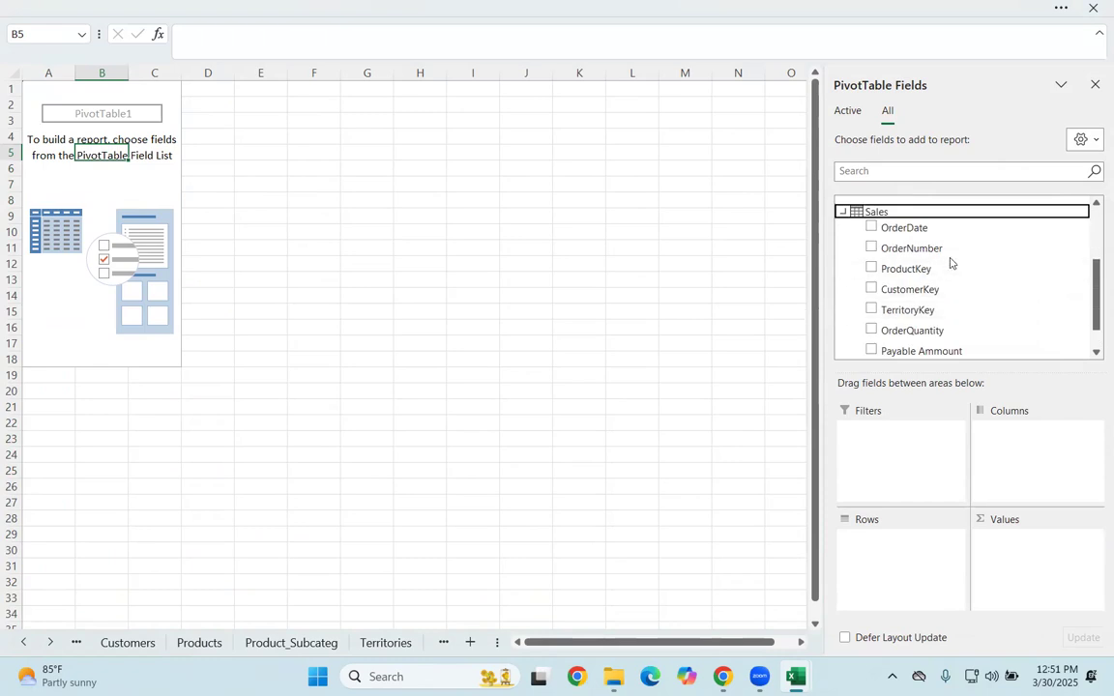
pyautogui.click(842, 211)
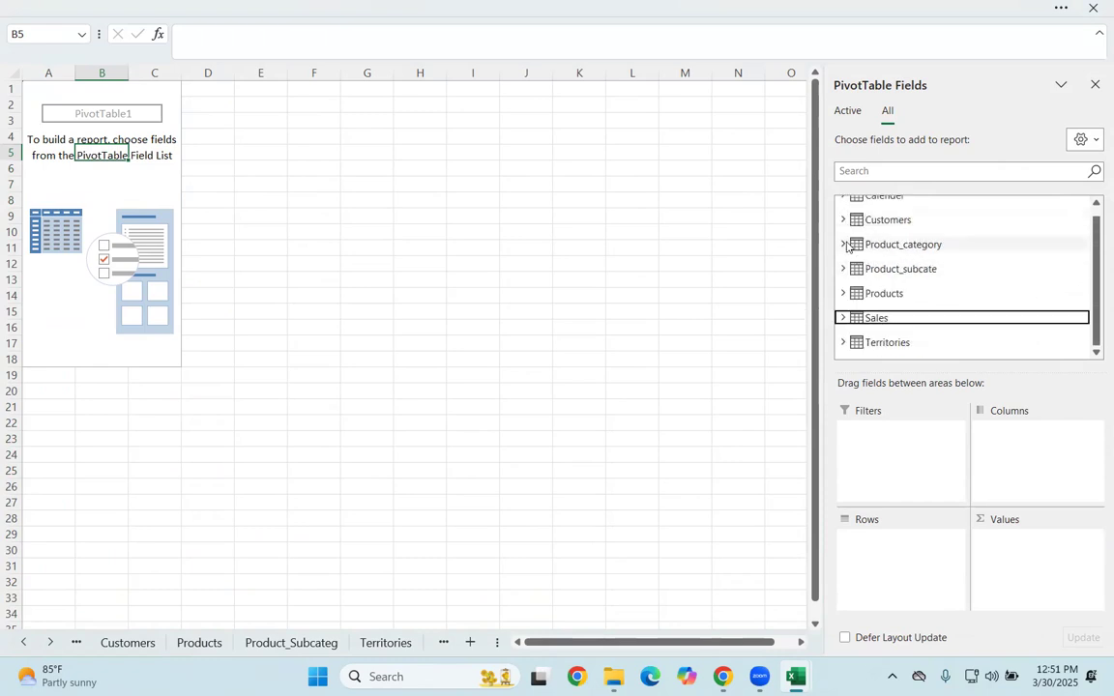
pyautogui.click(843, 245)
pyautogui.moveTo(888, 278); pyautogui.dragTo(904, 558)
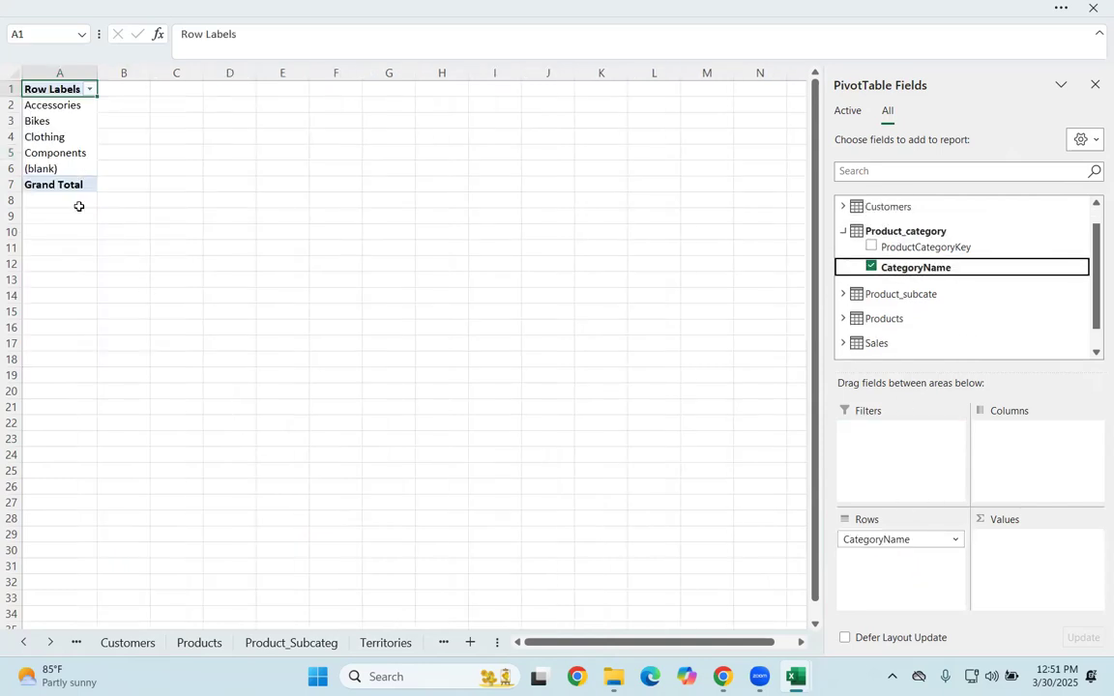
# Step: Add Payable Ammount from the Sales table to the PivotTable's values as a sum
pyautogui.click(848, 232)
pyautogui.click(842, 318)
pyautogui.moveTo(900, 326); pyautogui.dragTo(992, 527)
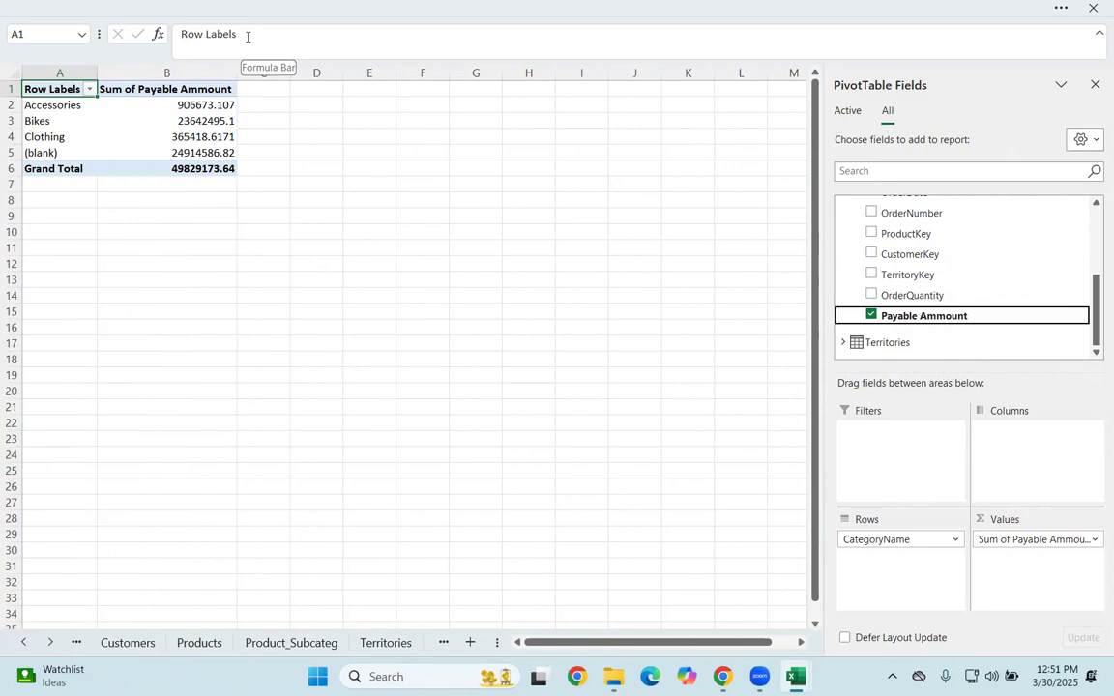
pyautogui.scroll(2, 932, 289)
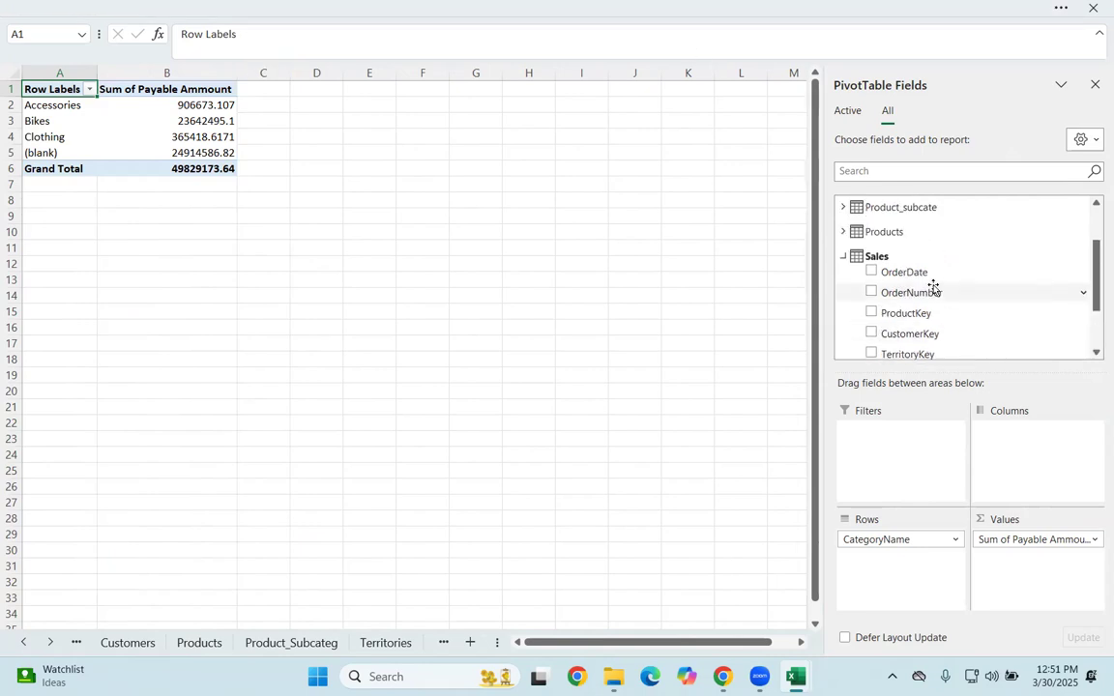
pyautogui.click(845, 258)
# Step: Copy the whole PivotTable to cell A11 and remove CategoryName and Sum of Payable Ammount from the copy
pyautogui.click(208, 139)
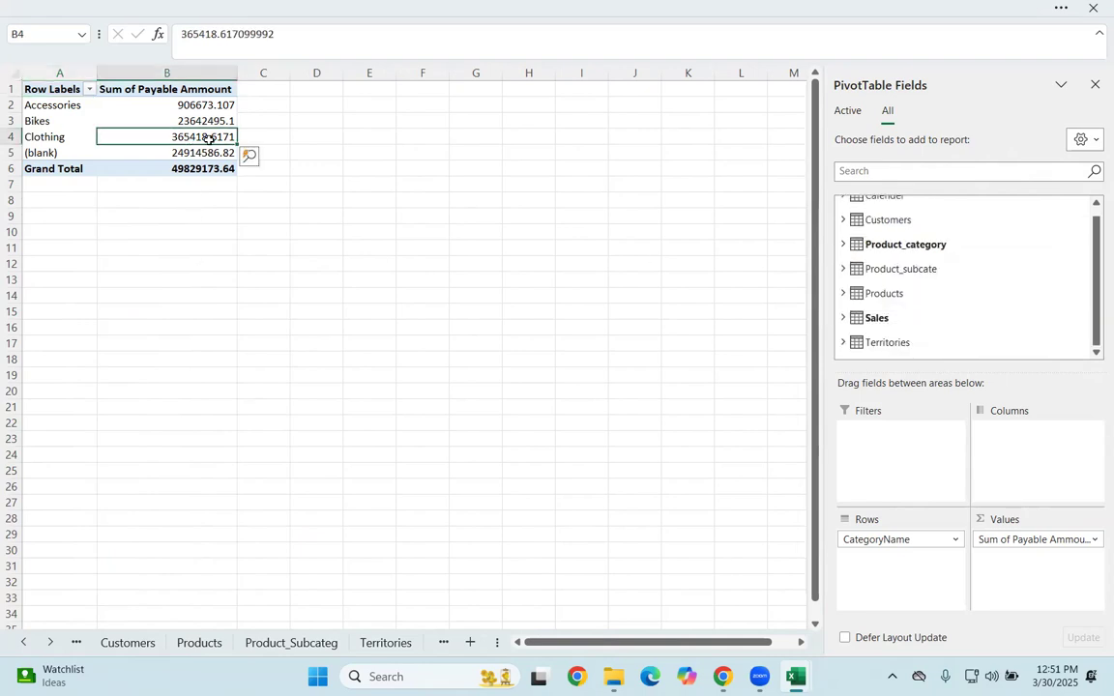
pyautogui.hotkey('ctrl', 'a')
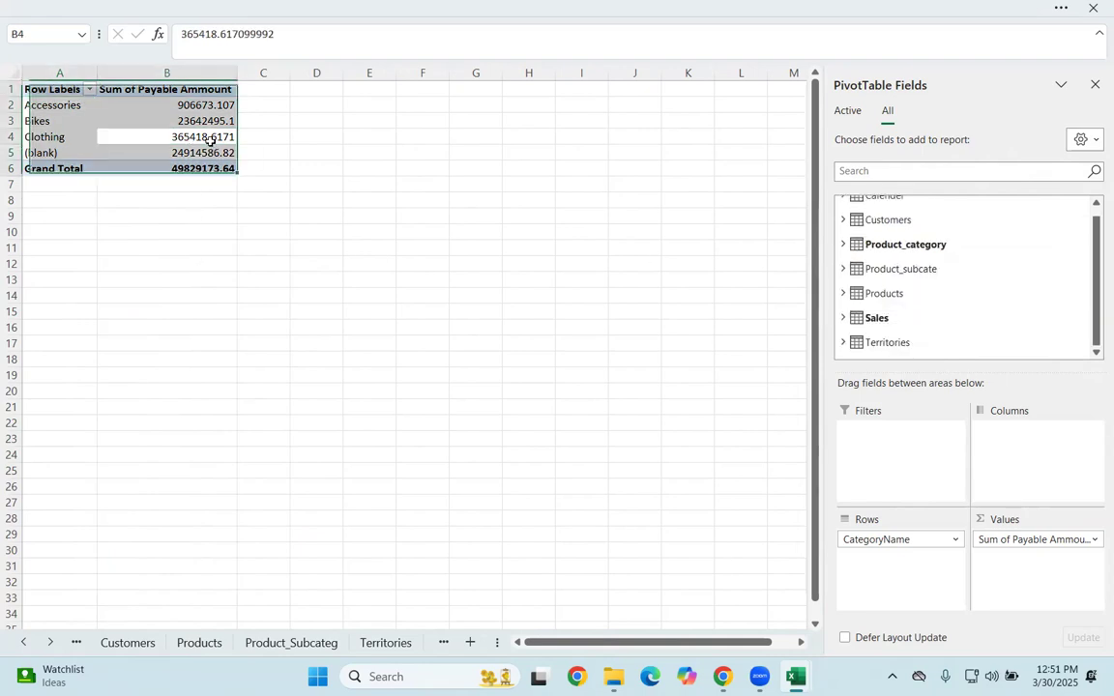
pyautogui.hotkey('ctrl', 'c')
pyautogui.click(24, 247)
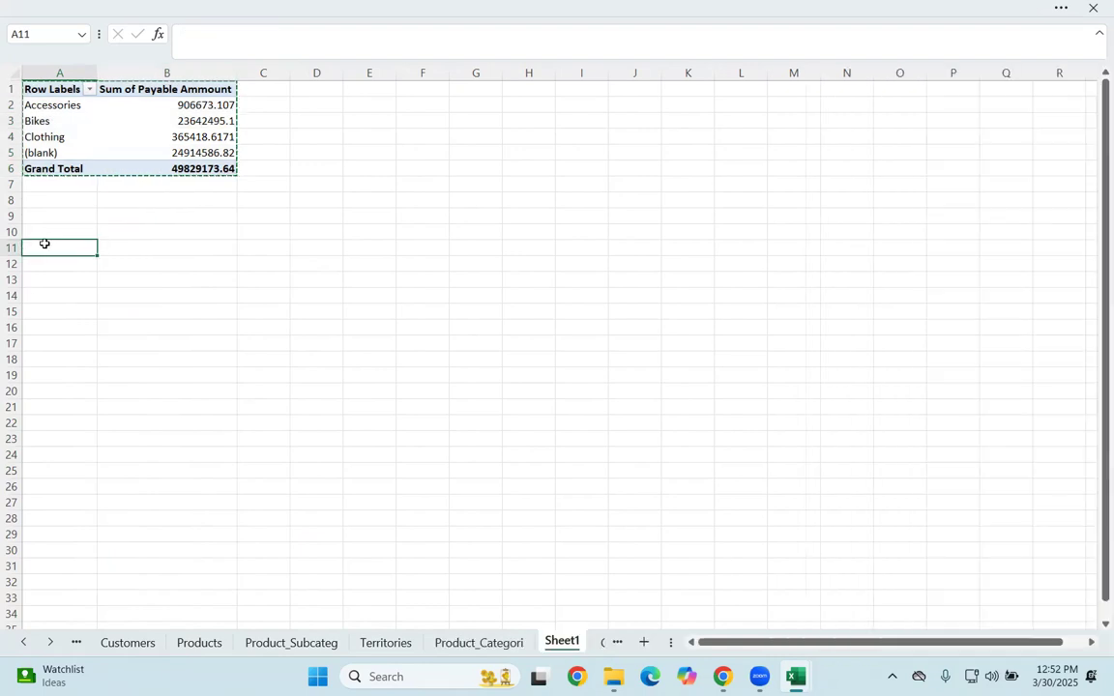
pyautogui.hotkey('ctrl', 'v')
pyautogui.moveTo(870, 540); pyautogui.dragTo(730, 511)
pyautogui.moveTo(1035, 539); pyautogui.dragTo(689, 498)
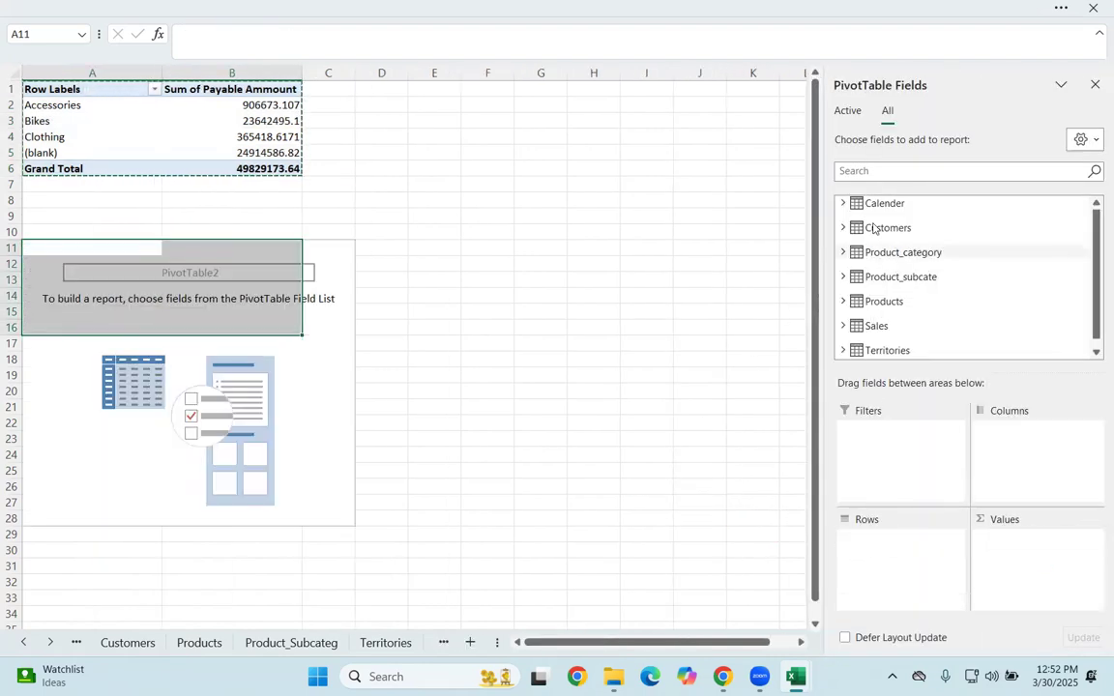
# Step: Put Country from the Territories table in the rows of the second PivotTable
pyautogui.click(842, 203)
pyautogui.click(842, 203)
pyautogui.click(842, 229)
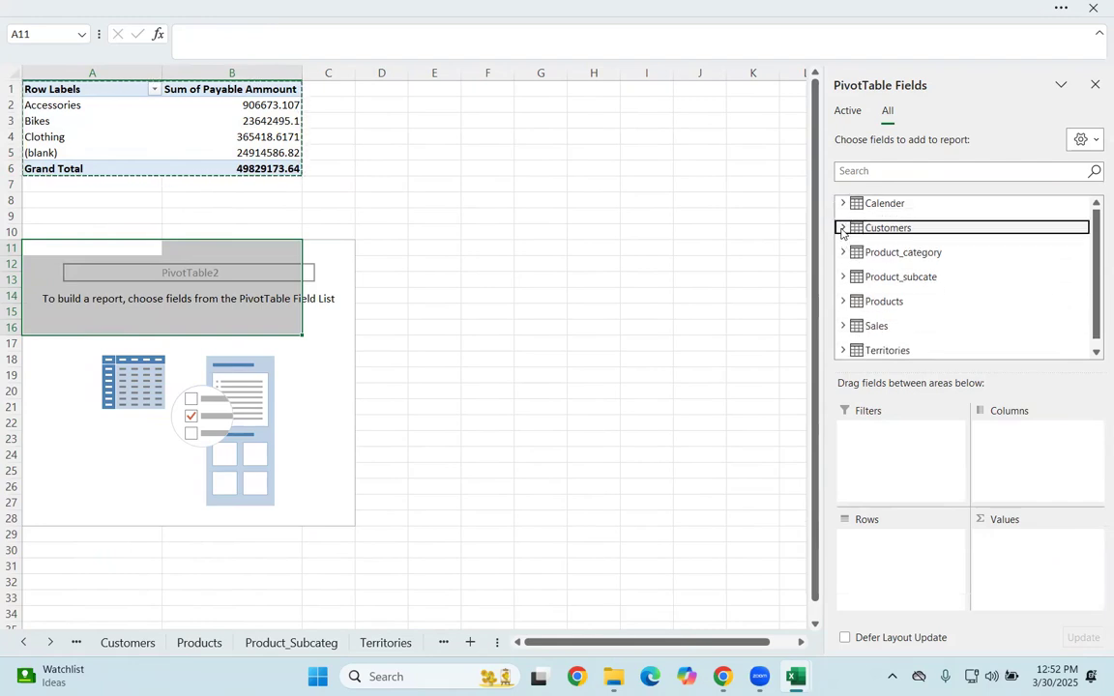
pyautogui.scroll(-2, 875, 246)
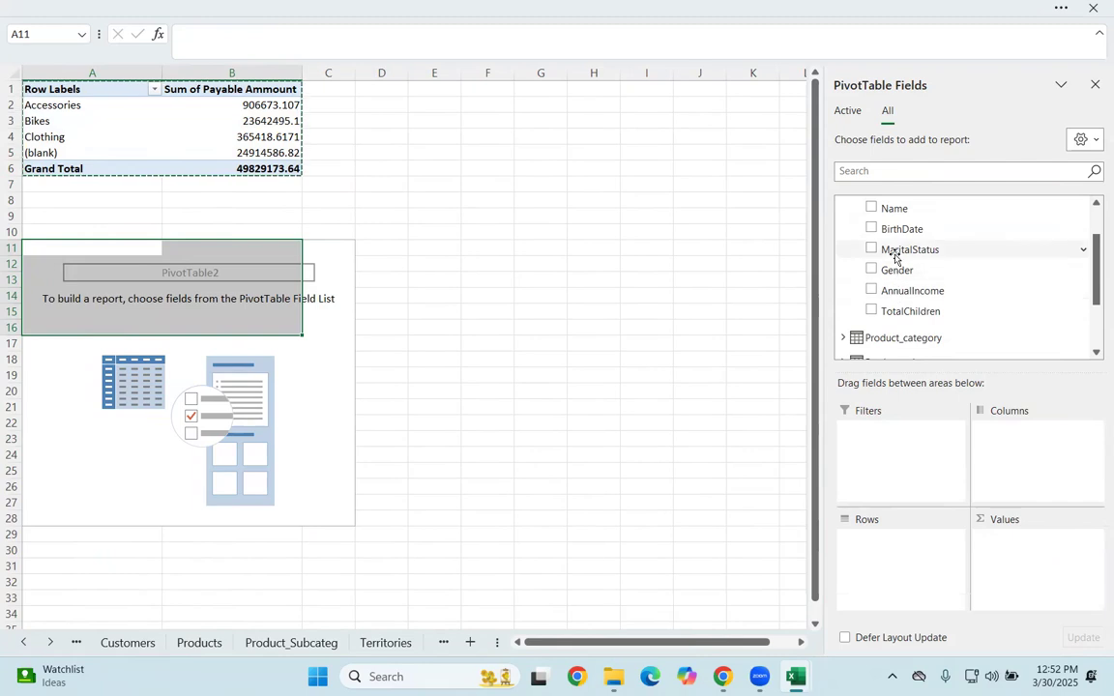
pyautogui.scroll(2, 873, 238)
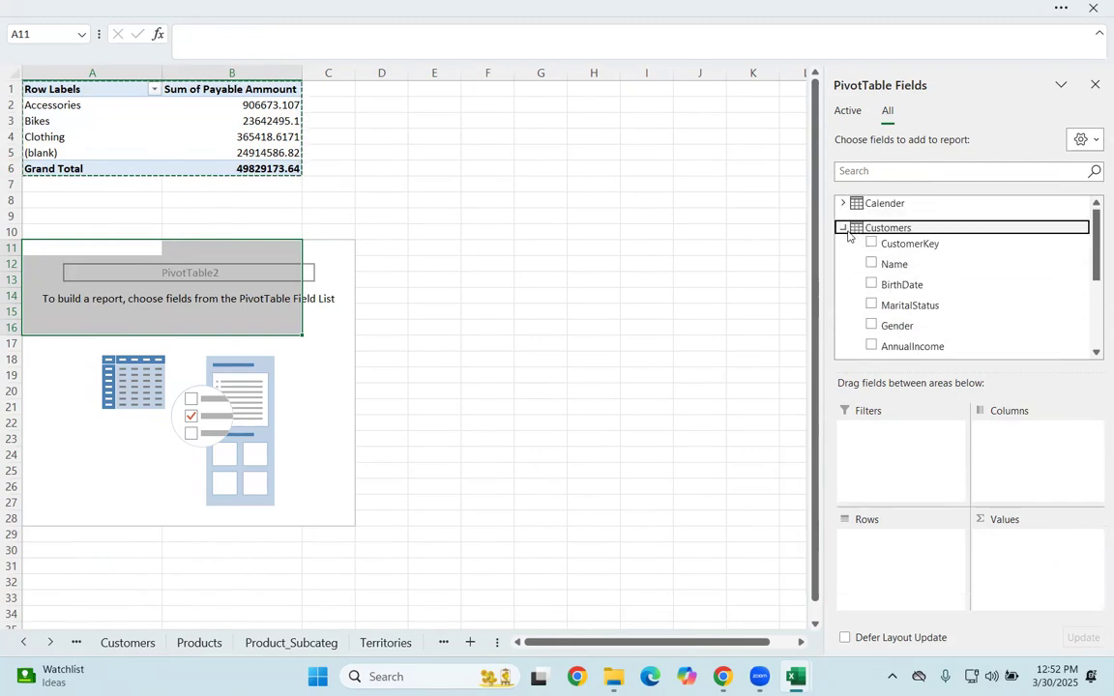
pyautogui.click(842, 228)
pyautogui.scroll(-1, 843, 297)
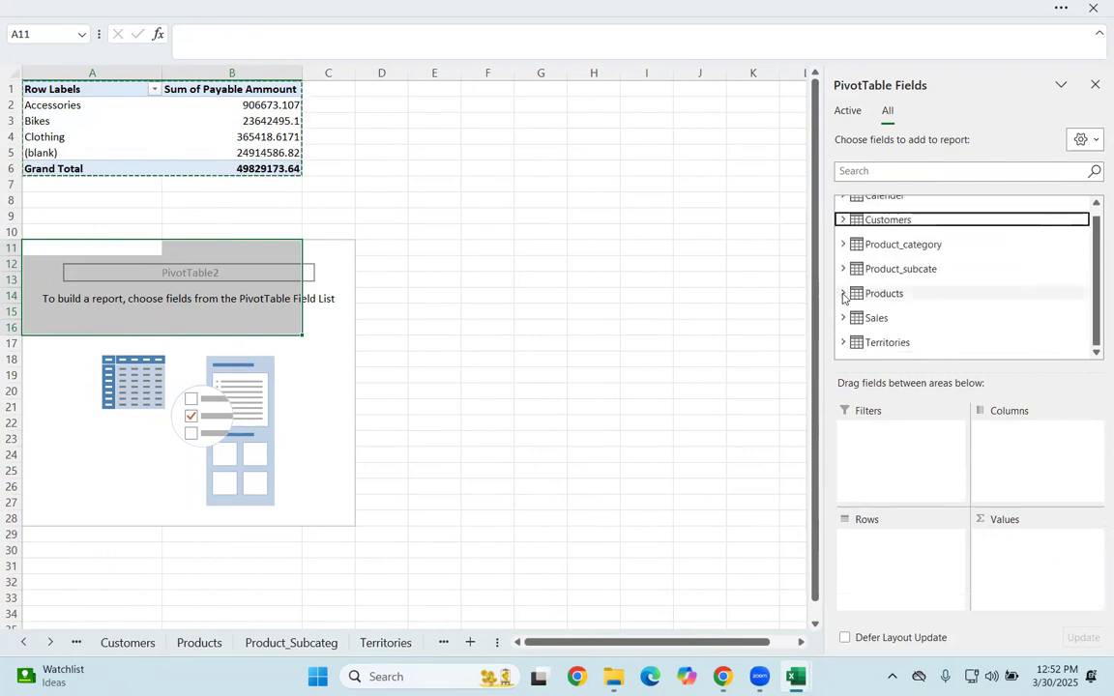
pyautogui.click(843, 342)
pyautogui.click(881, 321)
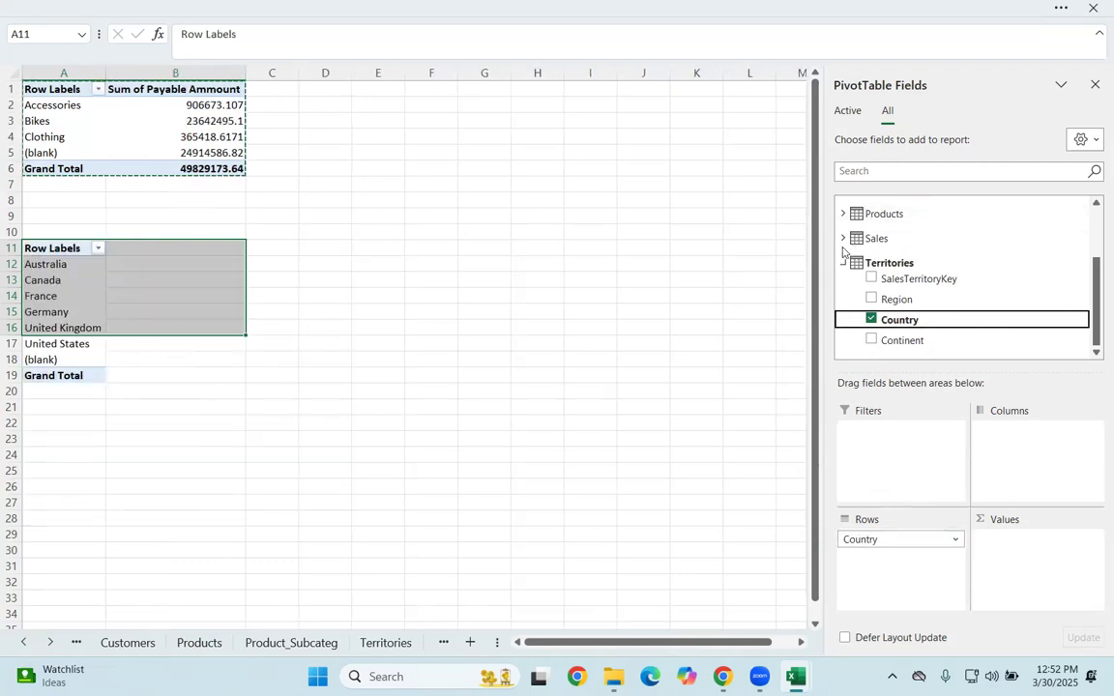
# Step: Sum Payable Ammount from the Sales table in the second PivotTable's values and collapse the Sales fields
pyautogui.click(870, 238)
pyautogui.scroll(-3, 920, 313)
pyautogui.moveTo(931, 236); pyautogui.dragTo(1032, 556)
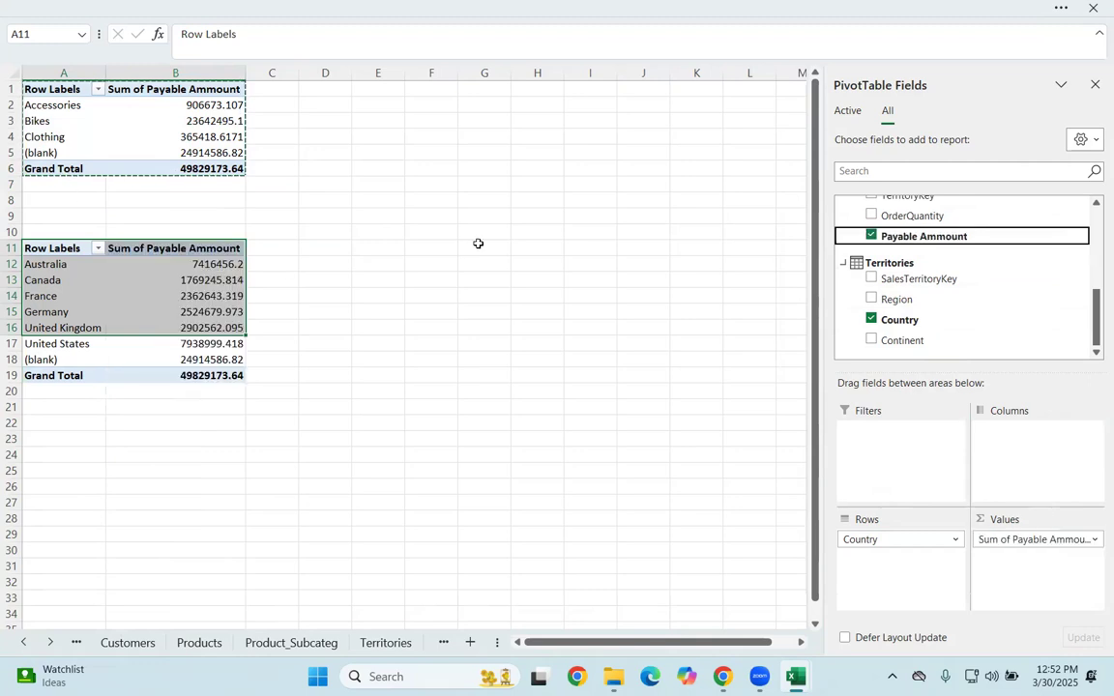
pyautogui.scroll(4, 858, 263)
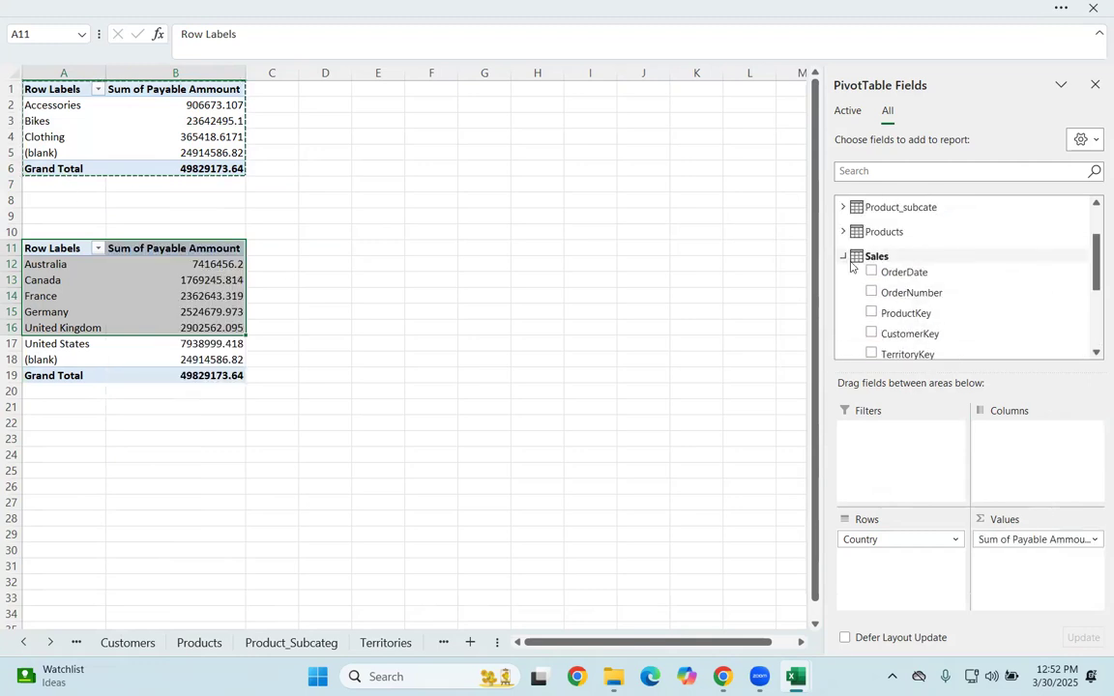
pyautogui.click(858, 259)
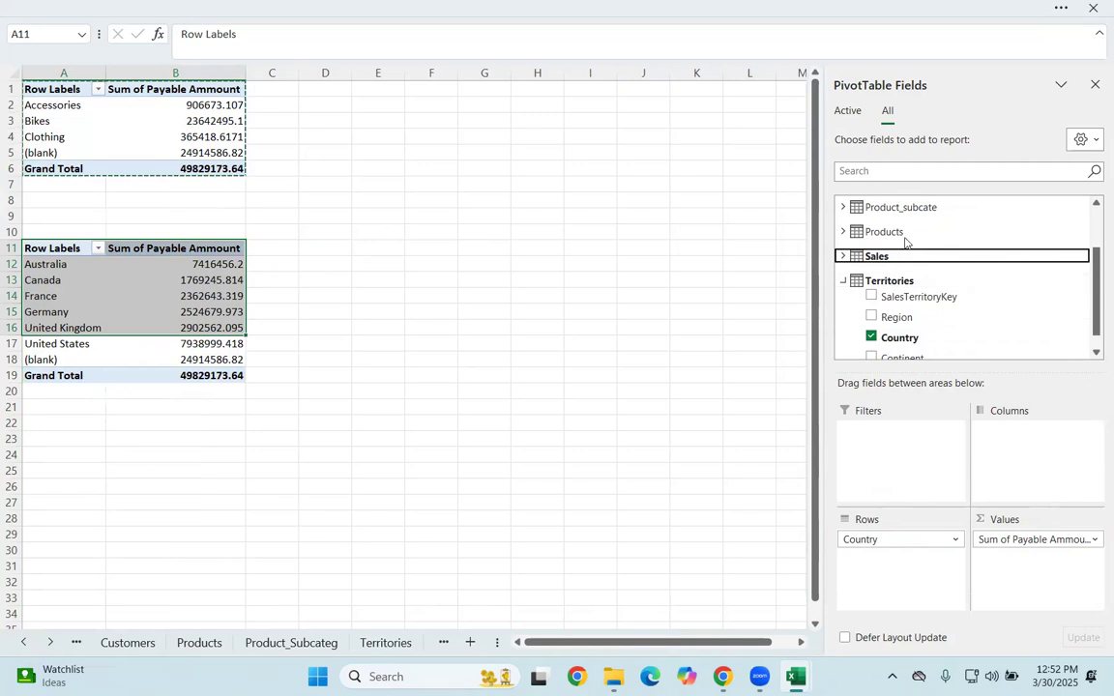
# Step: Add CategoryName from Product_category above Country in the second PivotTable's rows
pyautogui.click(842, 231)
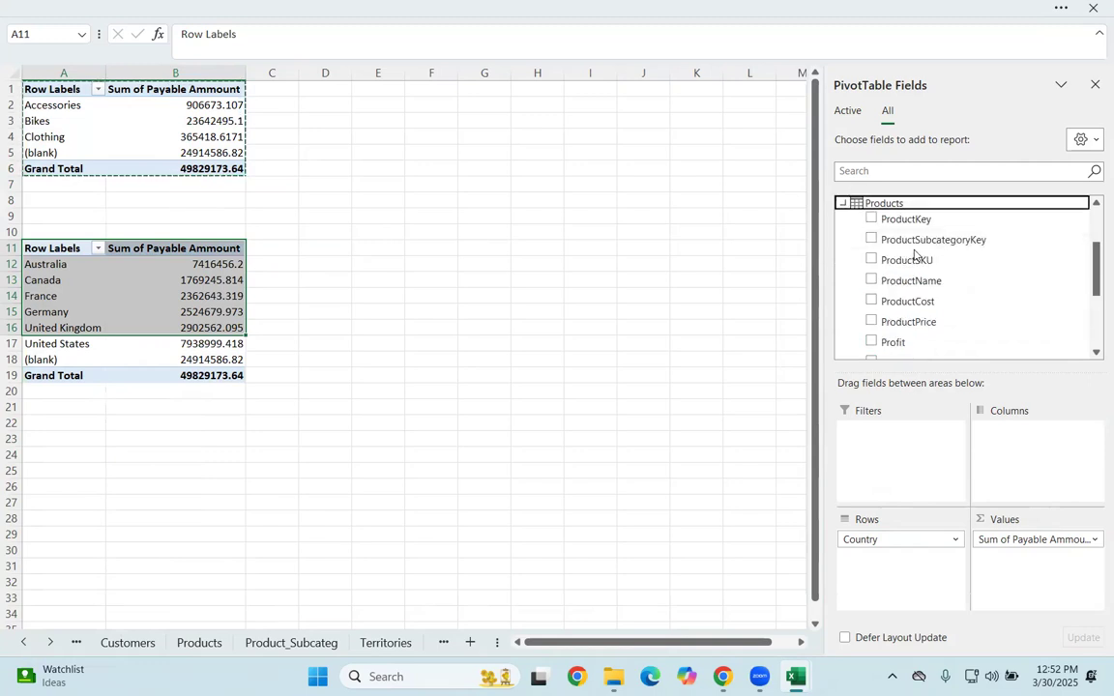
pyautogui.click(844, 203)
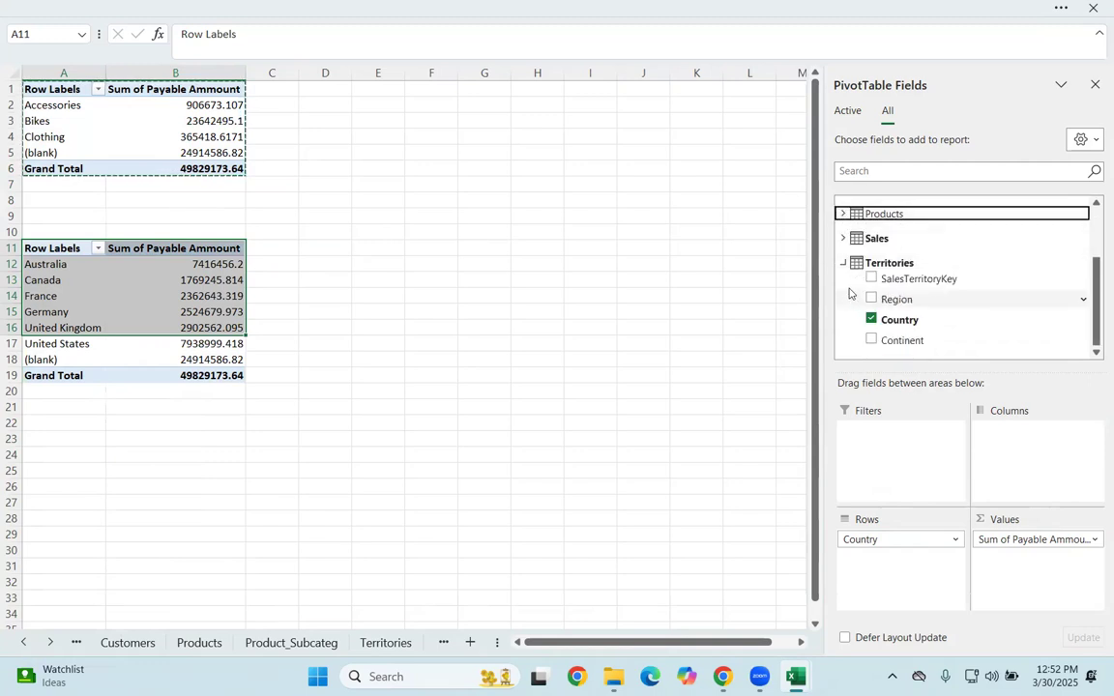
pyautogui.click(844, 262)
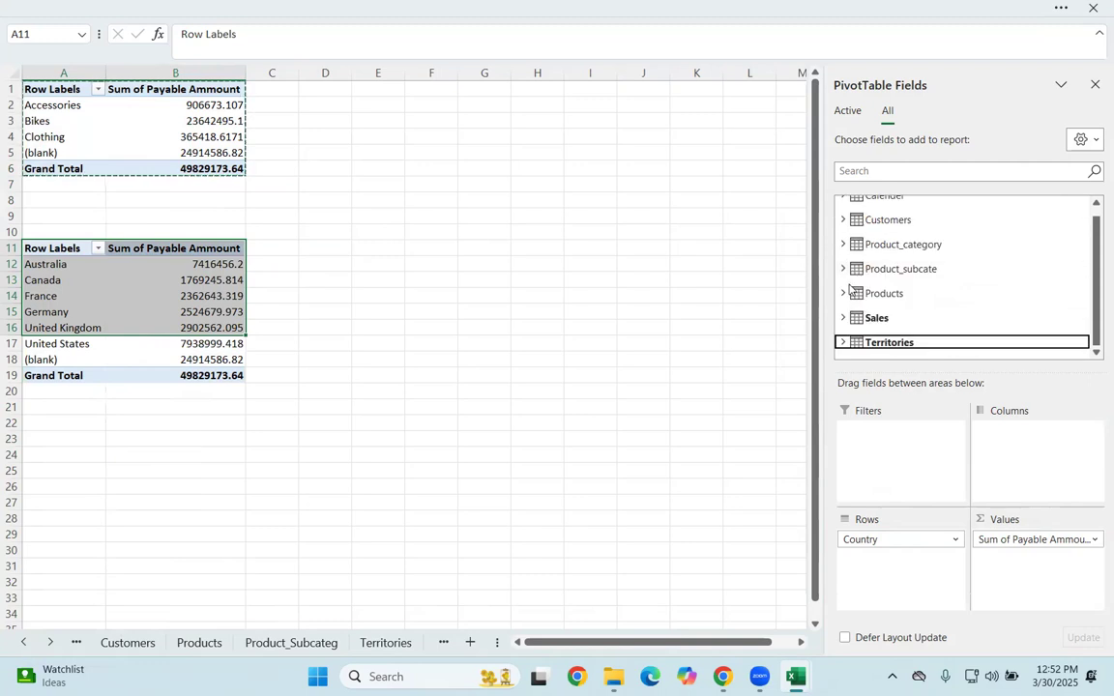
pyautogui.click(843, 244)
pyautogui.moveTo(883, 281); pyautogui.dragTo(888, 570)
pyautogui.scroll(-2, 153, 343)
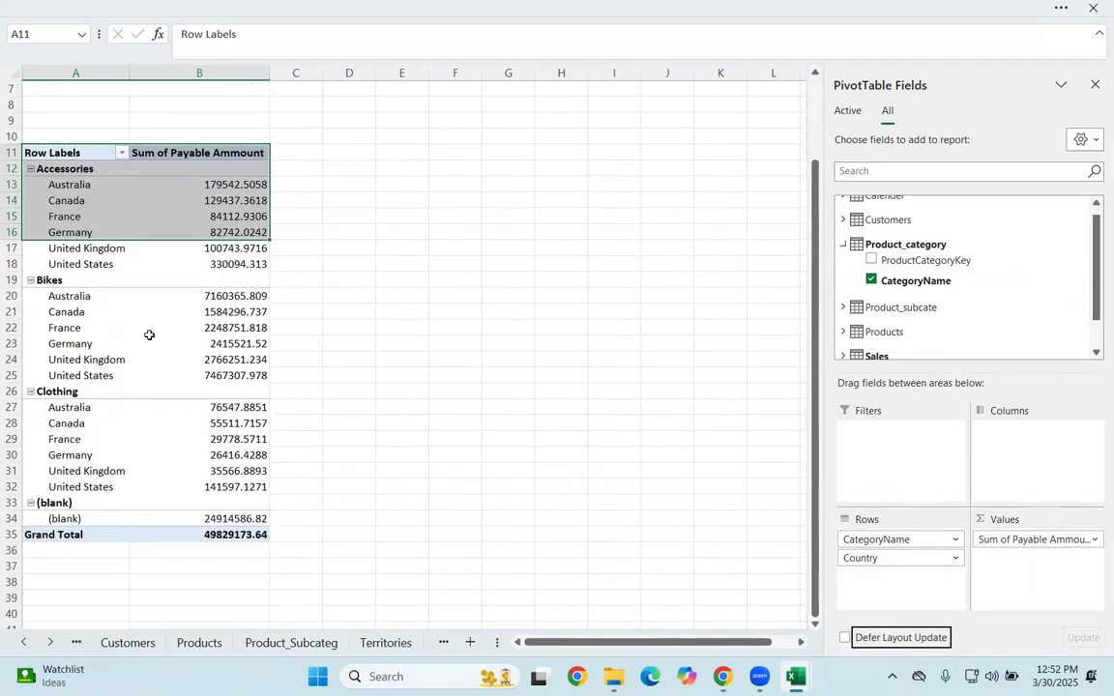
pyautogui.scroll(2, 150, 331)
# Step: Move CategoryName from the rows to the columns of the second PivotTable and collapse the Product_category fields
pyautogui.moveTo(880, 540); pyautogui.dragTo(1036, 436)
pyautogui.click(202, 481)
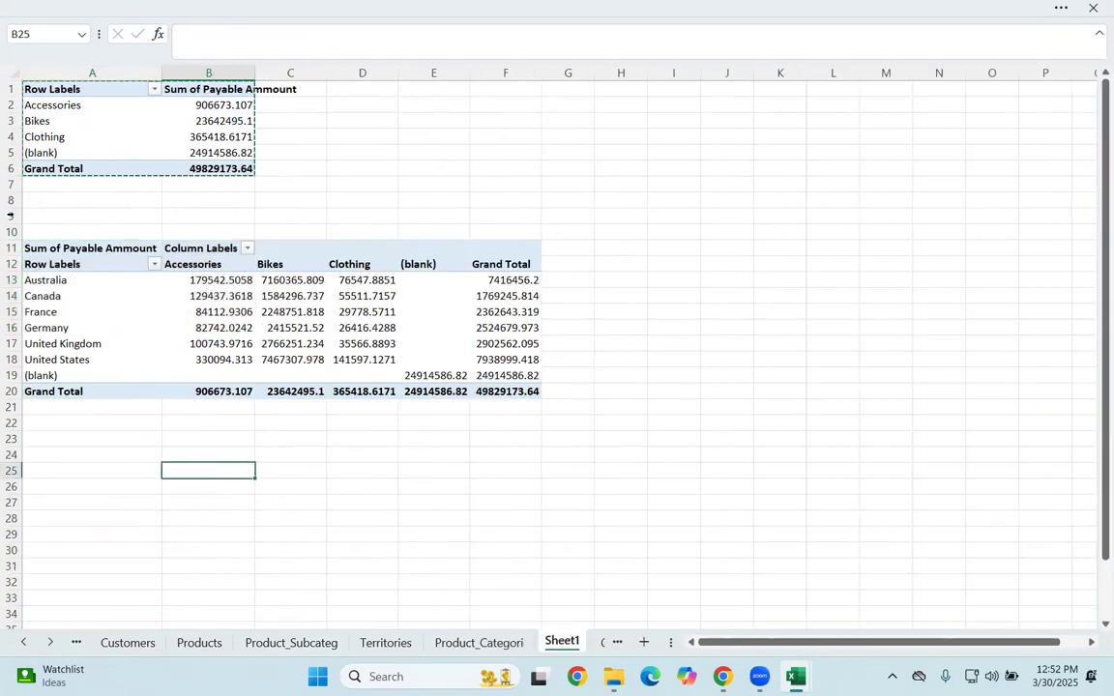
pyautogui.click(288, 375)
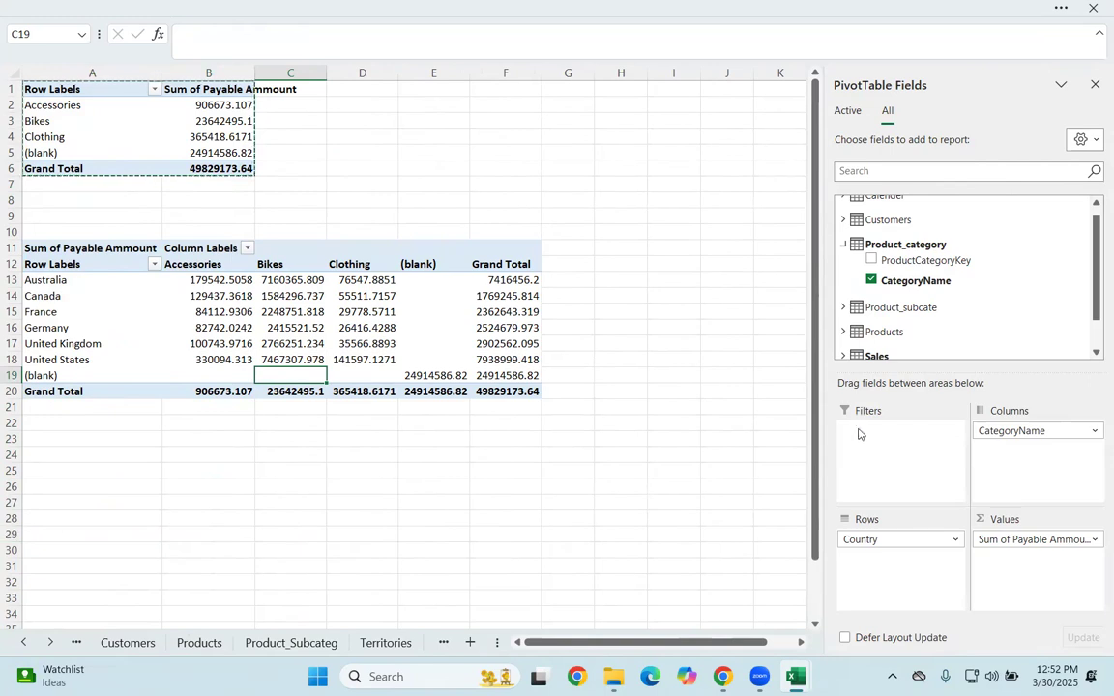
pyautogui.click(841, 245)
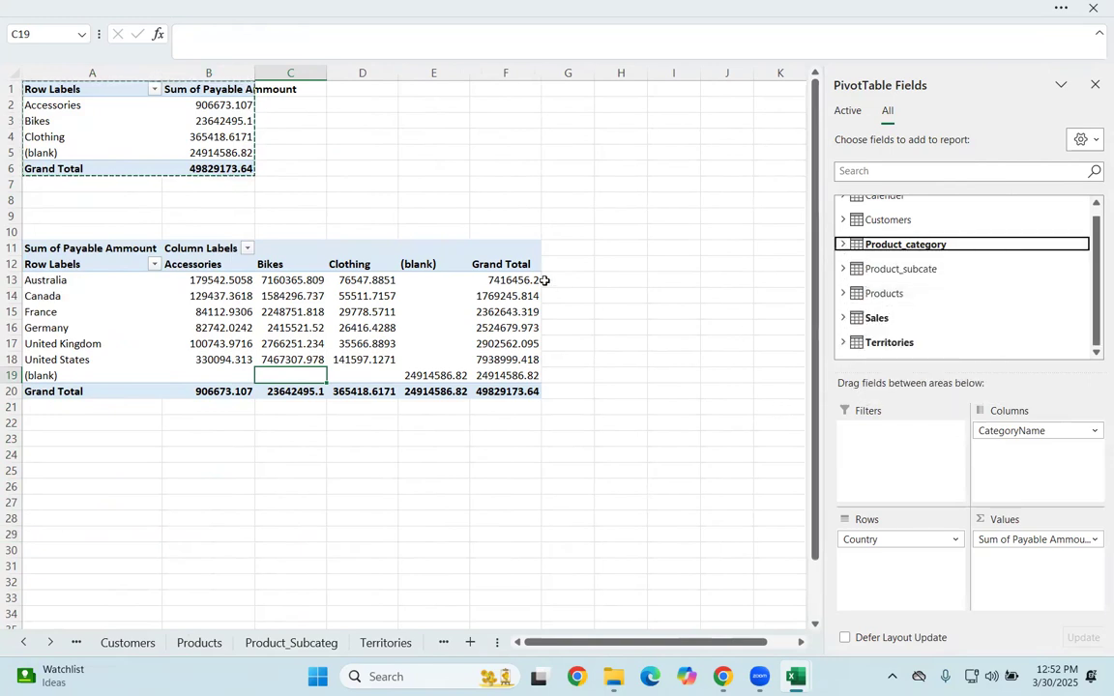
# Step: Examine the category filter items and the additional sort options of the second PivotTable's column labels
pyautogui.click(247, 248)
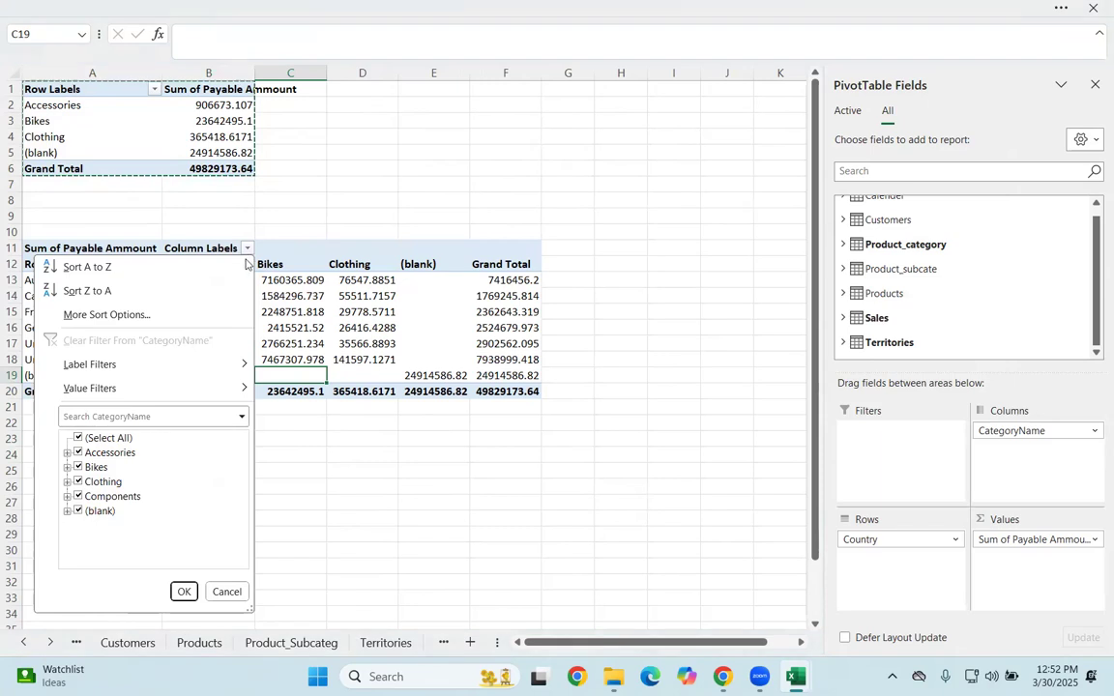
pyautogui.click(396, 469)
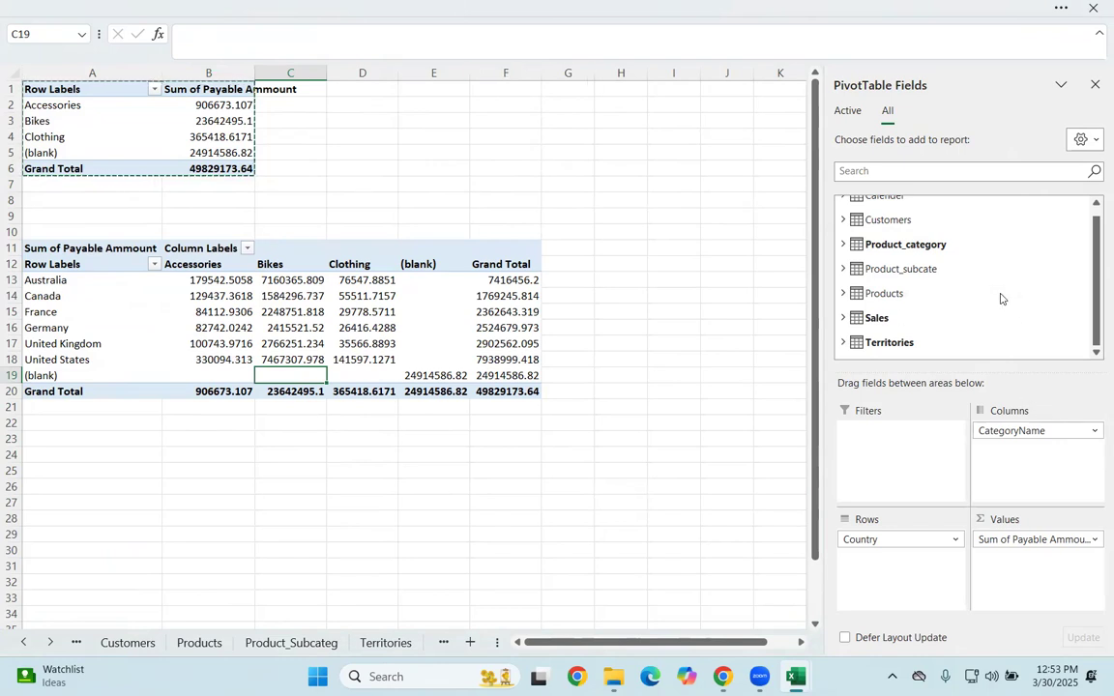
pyautogui.scroll(1, 996, 290)
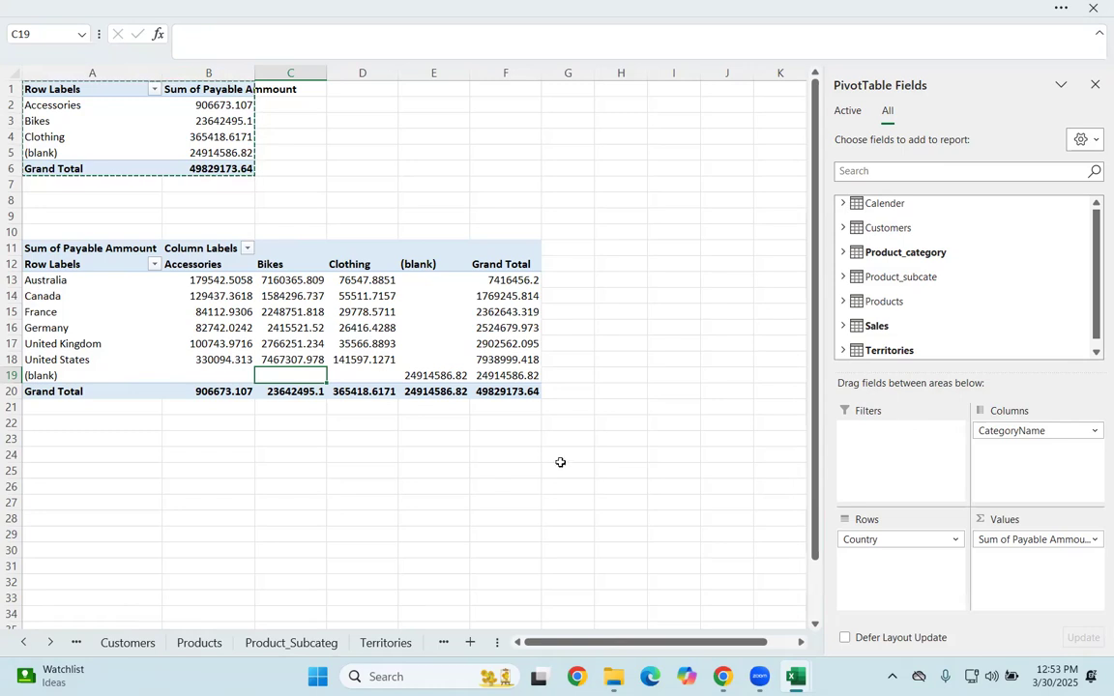
pyautogui.click(248, 249)
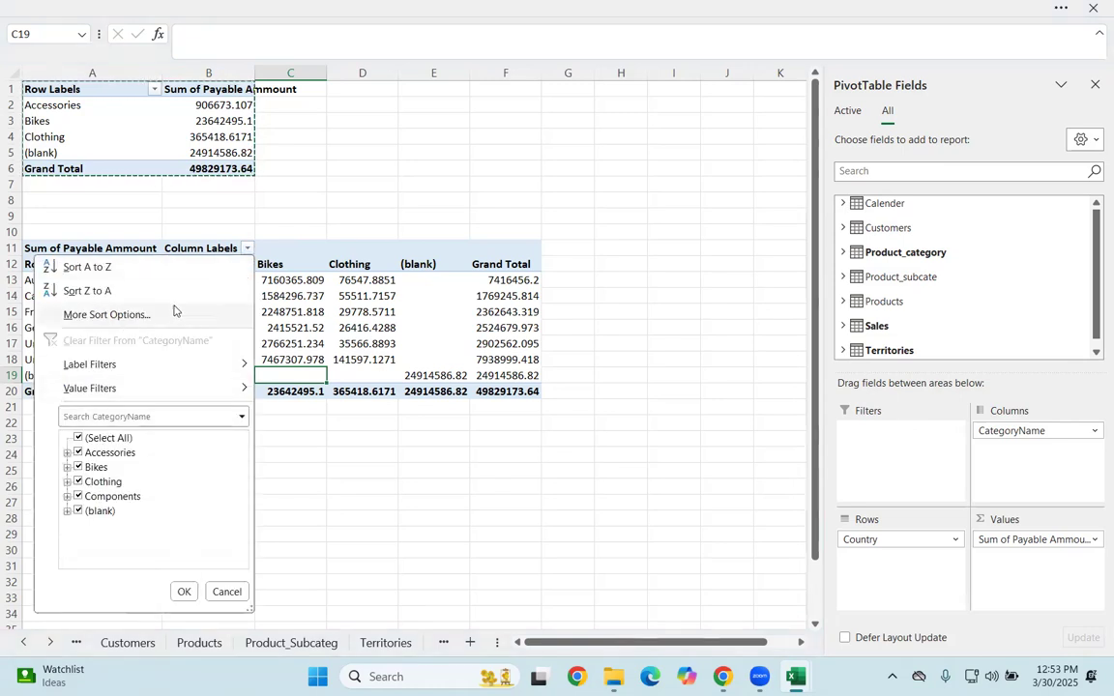
pyautogui.click(145, 314)
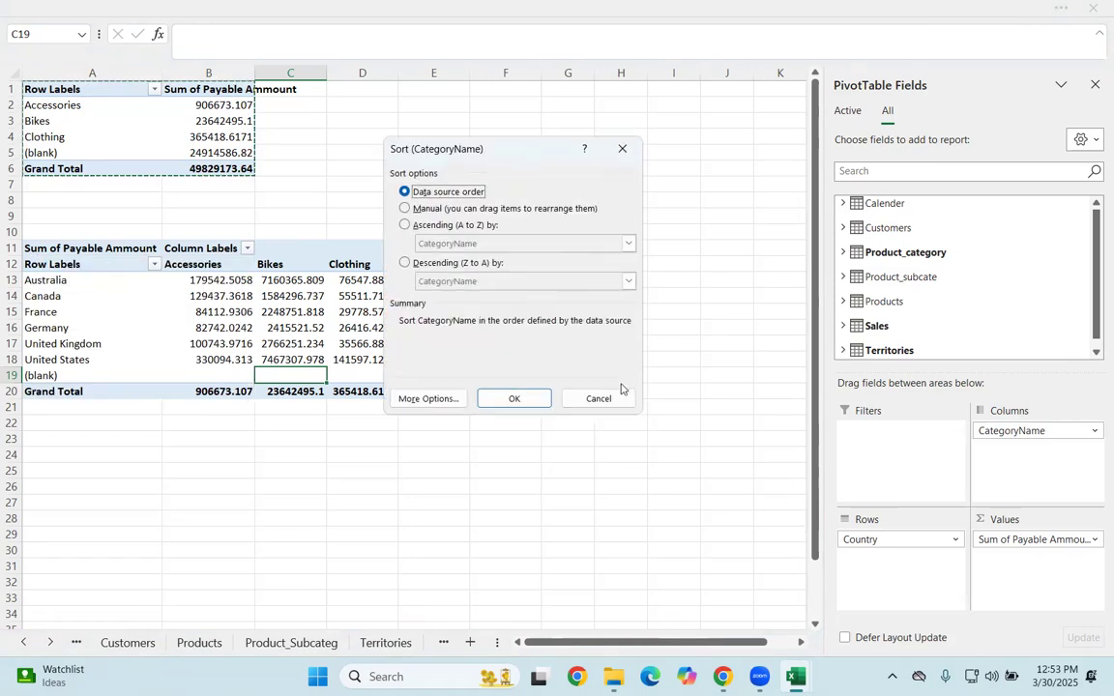
pyautogui.click(604, 396)
# Step: Widen column B so the first PivotTable's Sum of Payable Ammount heading fits inside it
pyautogui.click(400, 278)
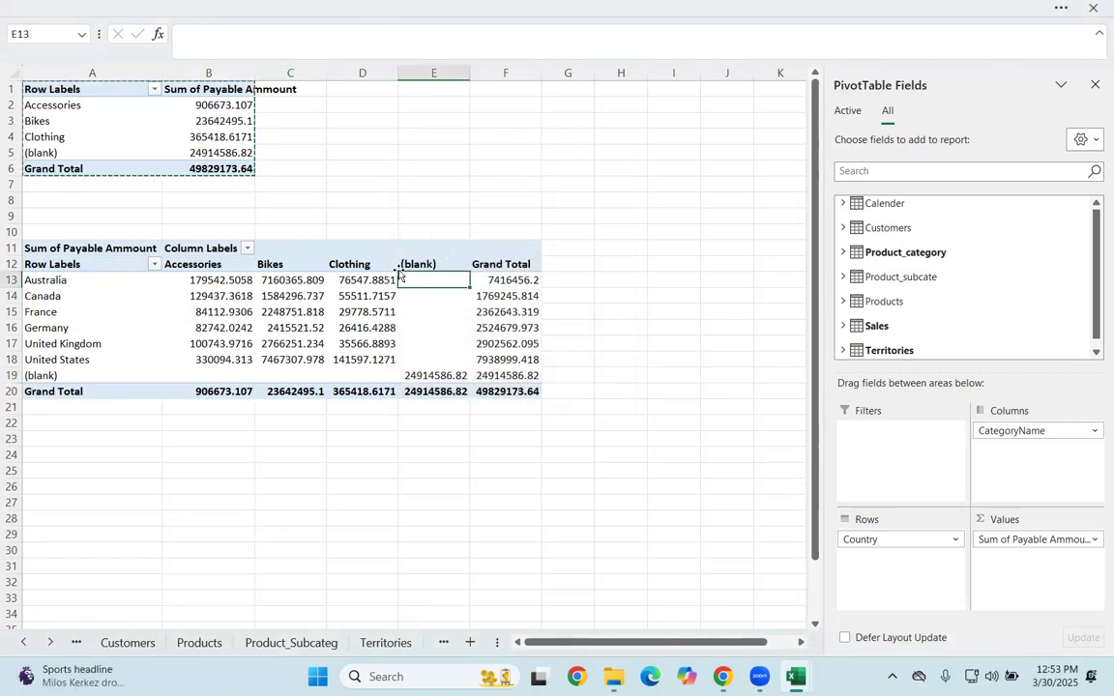
pyautogui.click(241, 84)
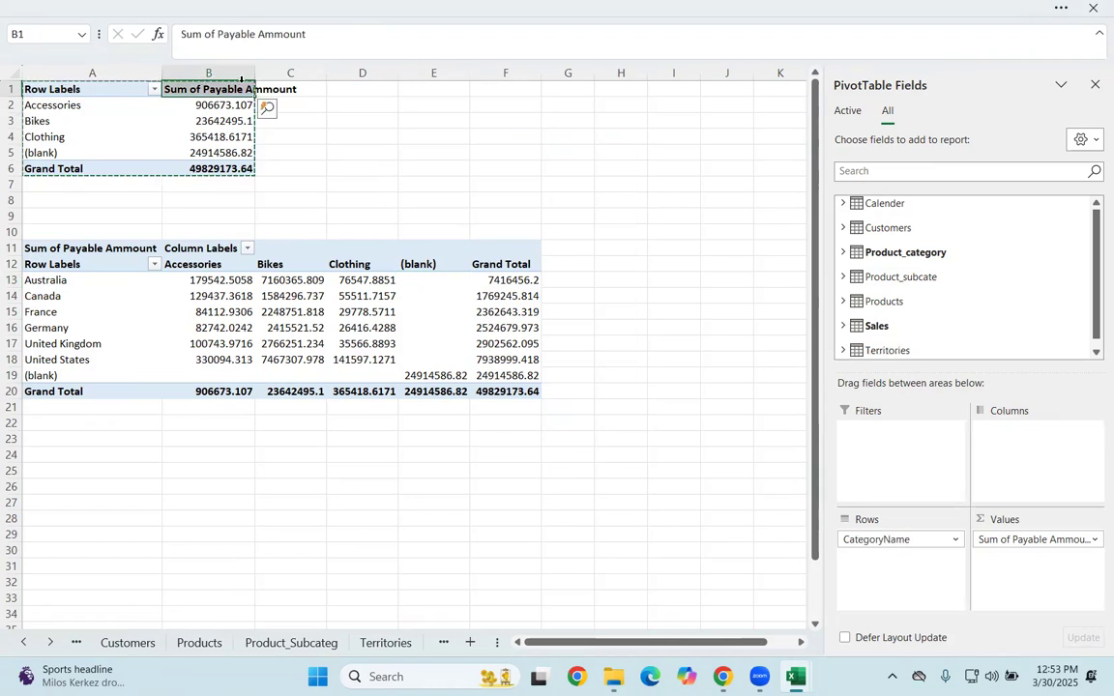
pyautogui.moveTo(256, 72); pyautogui.dragTo(331, 73)
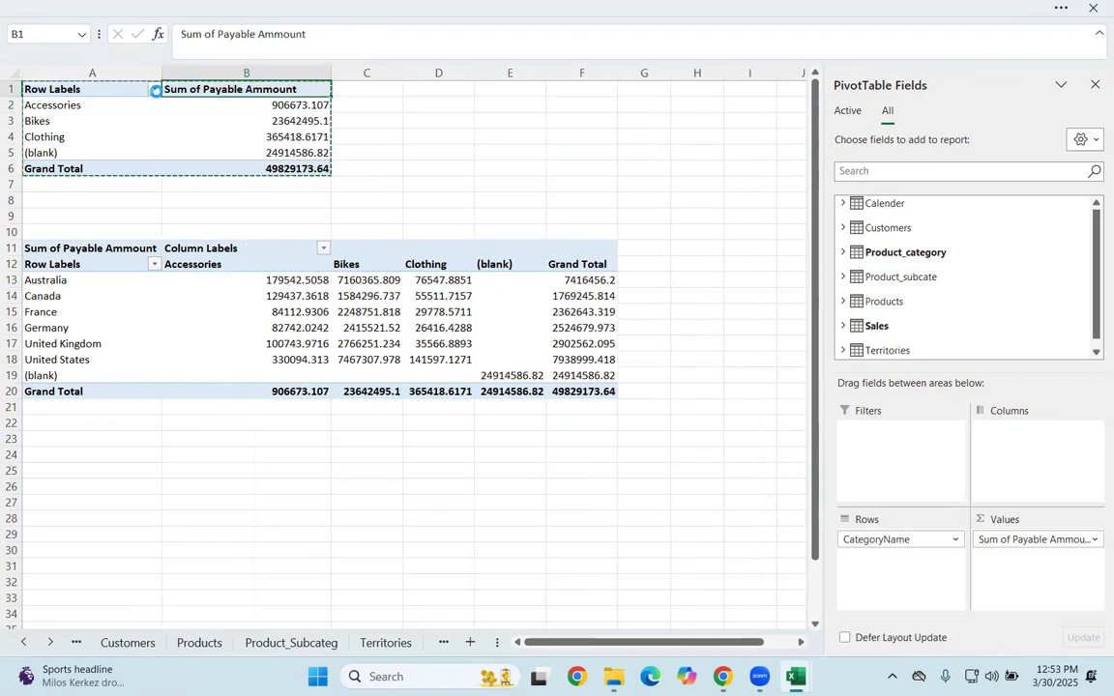
# Step: Check the category filter items of the first PivotTable's row labels
pyautogui.click(155, 90)
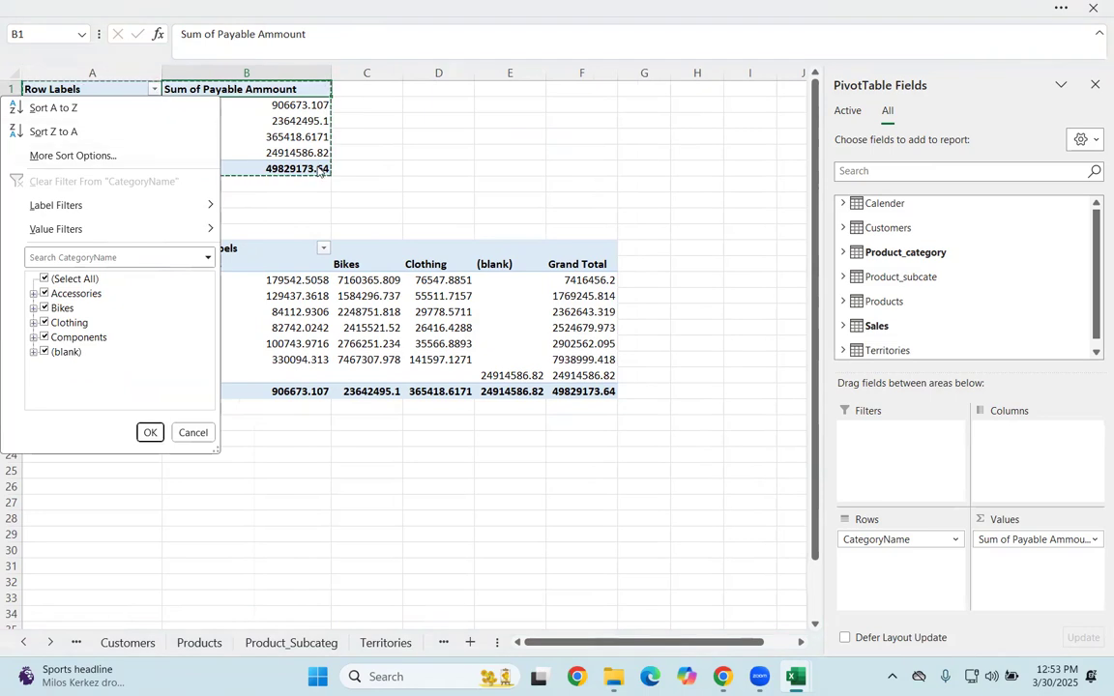
pyautogui.moveTo(217, 217)
pyautogui.click(301, 92)
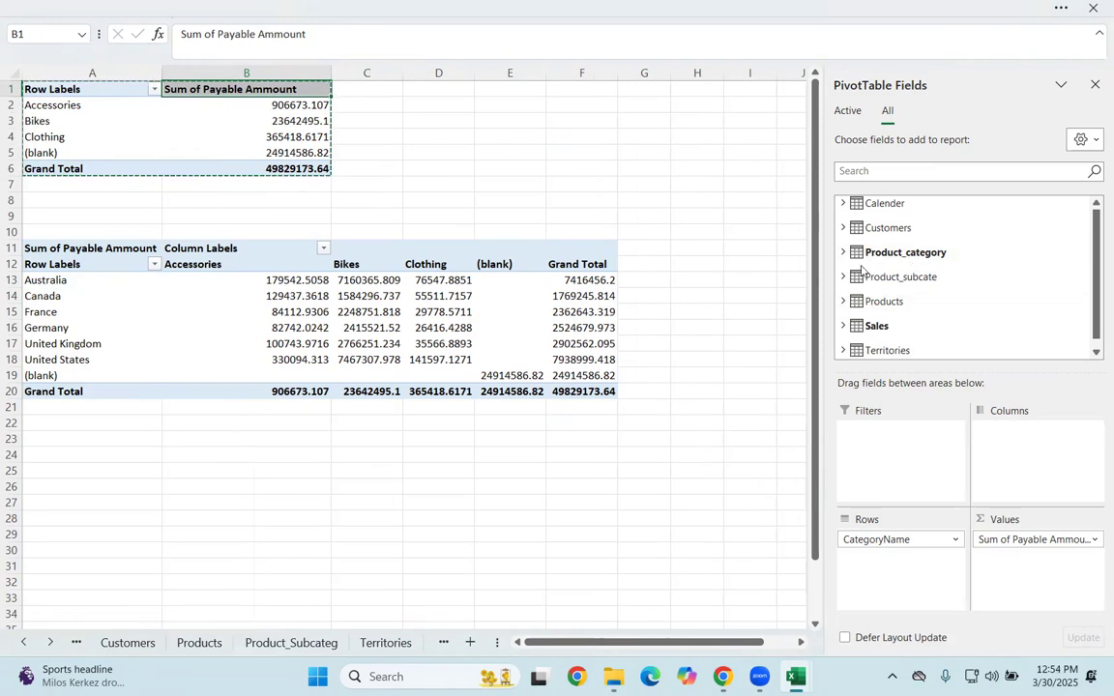
# Step: Add Profit from the Products table to the first PivotTable's values, beside Sum of Payable Ammount
pyautogui.click(842, 326)
pyautogui.scroll(-1, 906, 251)
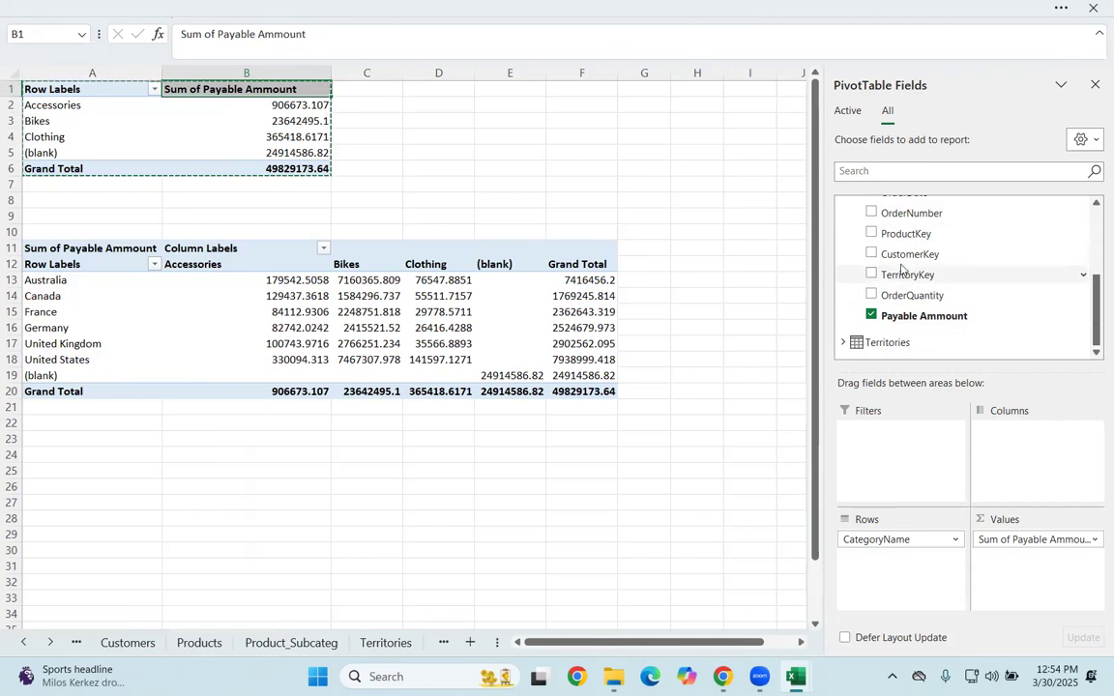
pyautogui.scroll(2, 838, 249)
pyautogui.click(839, 255)
pyautogui.click(843, 244)
pyautogui.click(844, 244)
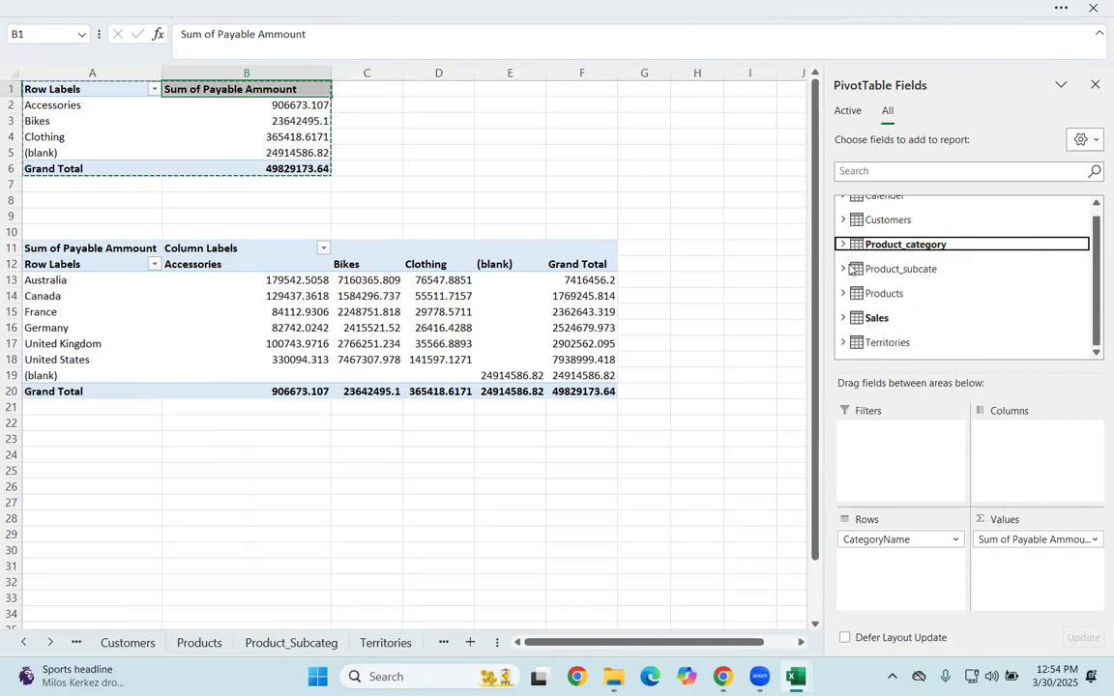
pyautogui.click(843, 290)
pyautogui.scroll(3, 857, 233)
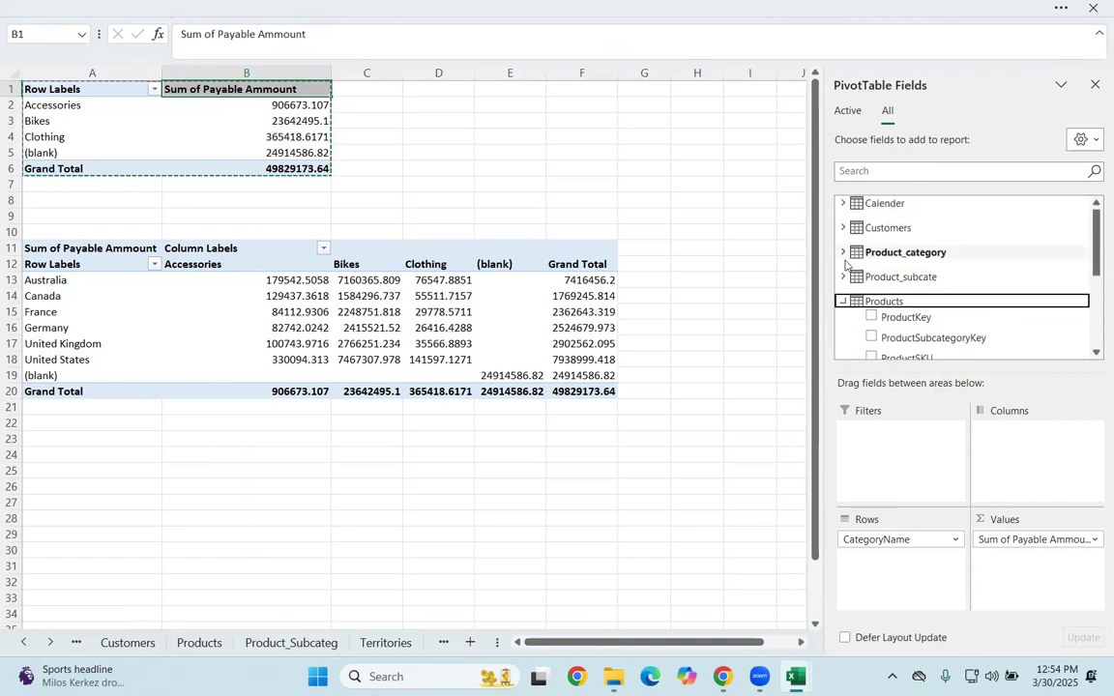
pyautogui.click(862, 291)
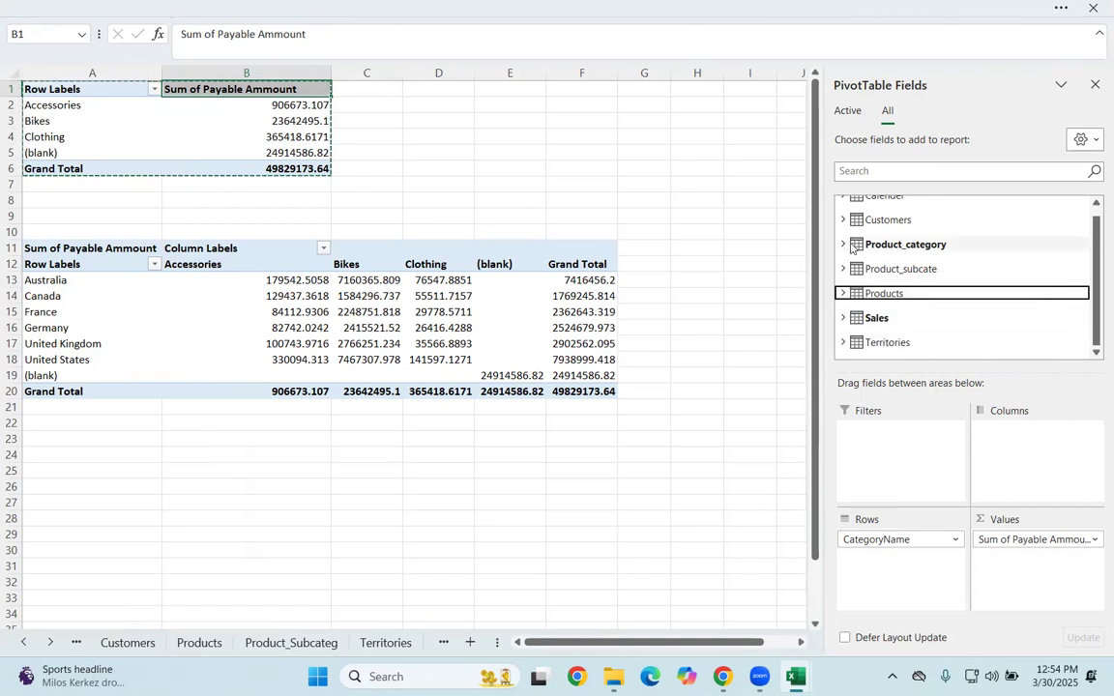
pyautogui.click(895, 290)
pyautogui.scroll(-1, 894, 288)
pyautogui.moveTo(890, 302); pyautogui.dragTo(1006, 556)
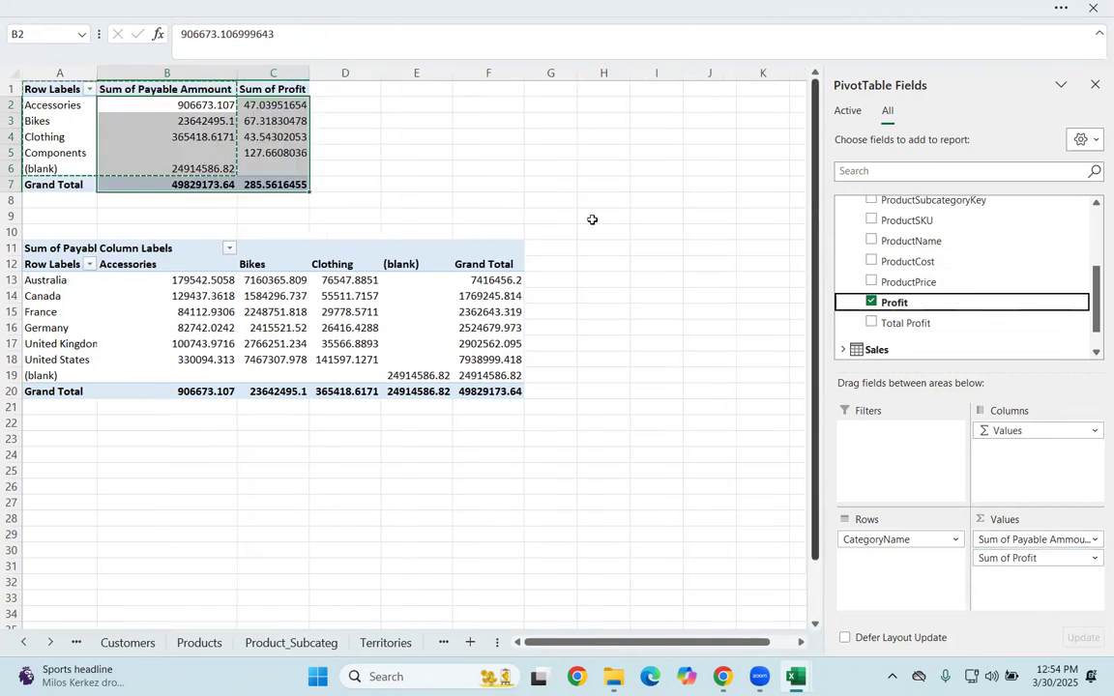
# Step: Compare the Payable Ammount and Profit values of the categories in the first PivotTable
pyautogui.click(187, 147)
pyautogui.click(257, 105)
pyautogui.click(209, 105)
pyautogui.click(254, 105)
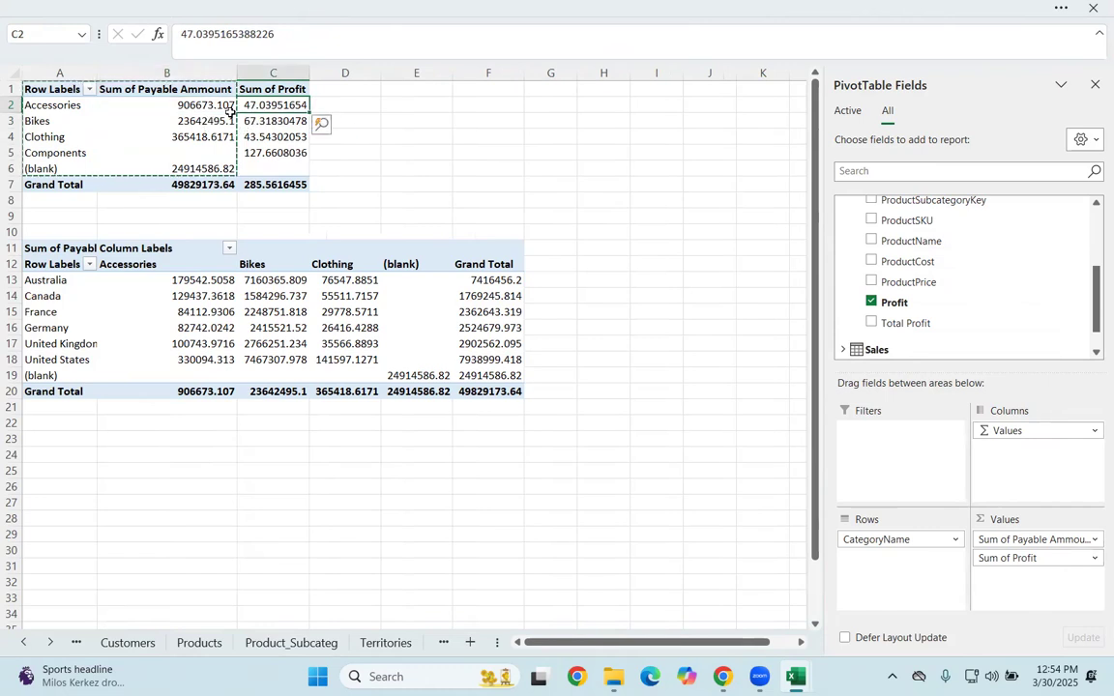
pyautogui.click(330, 103)
pyautogui.click(332, 88)
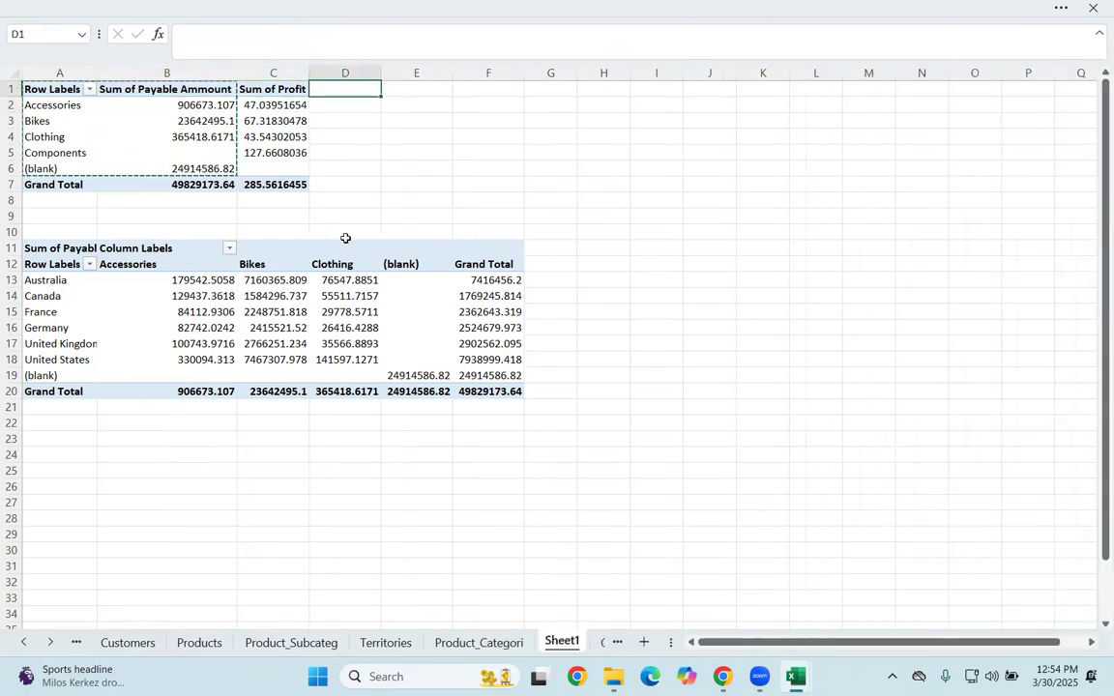
pyautogui.click(221, 120)
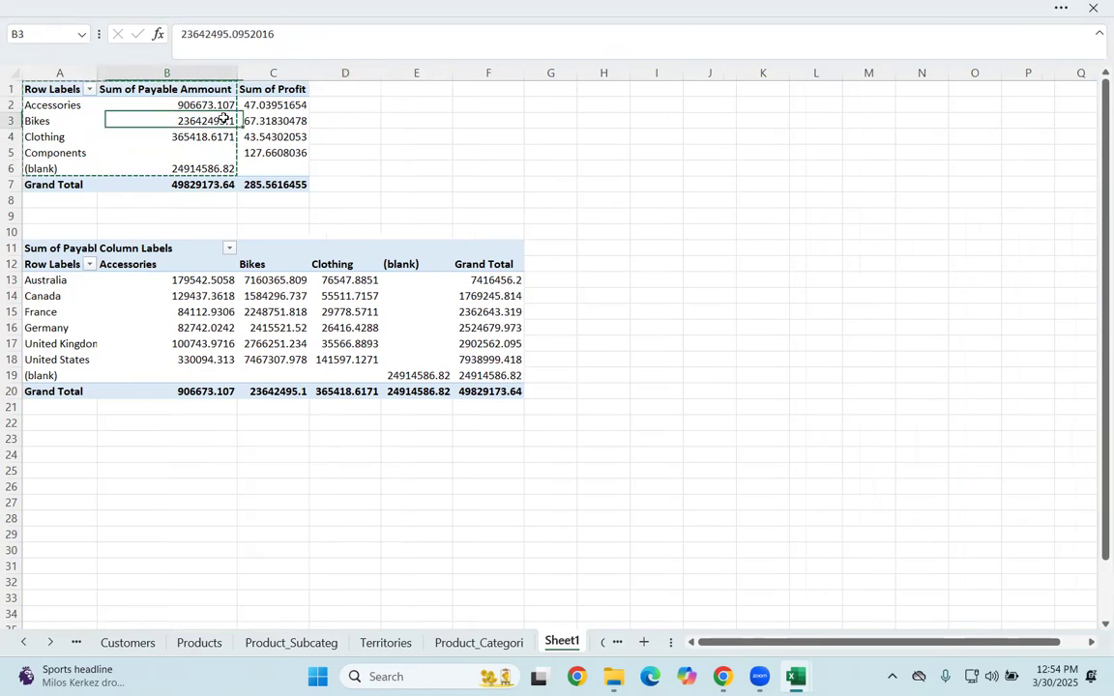
# Step: Review the layout and format options of the first PivotTable
pyautogui.rightClick(190, 104)
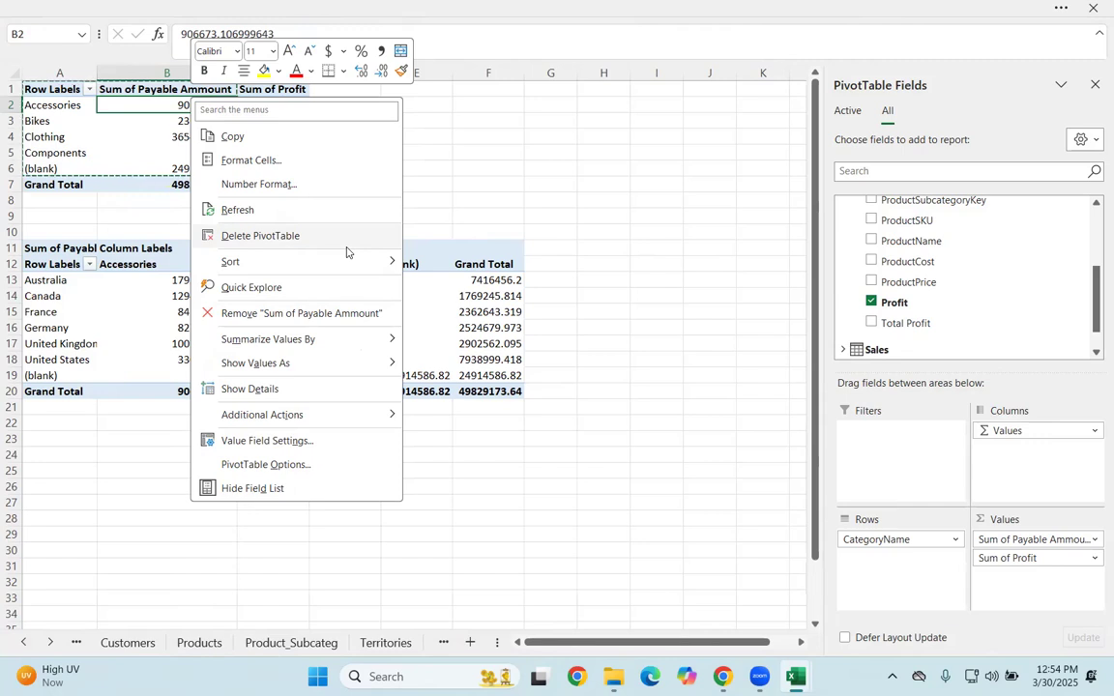
pyautogui.click(232, 464)
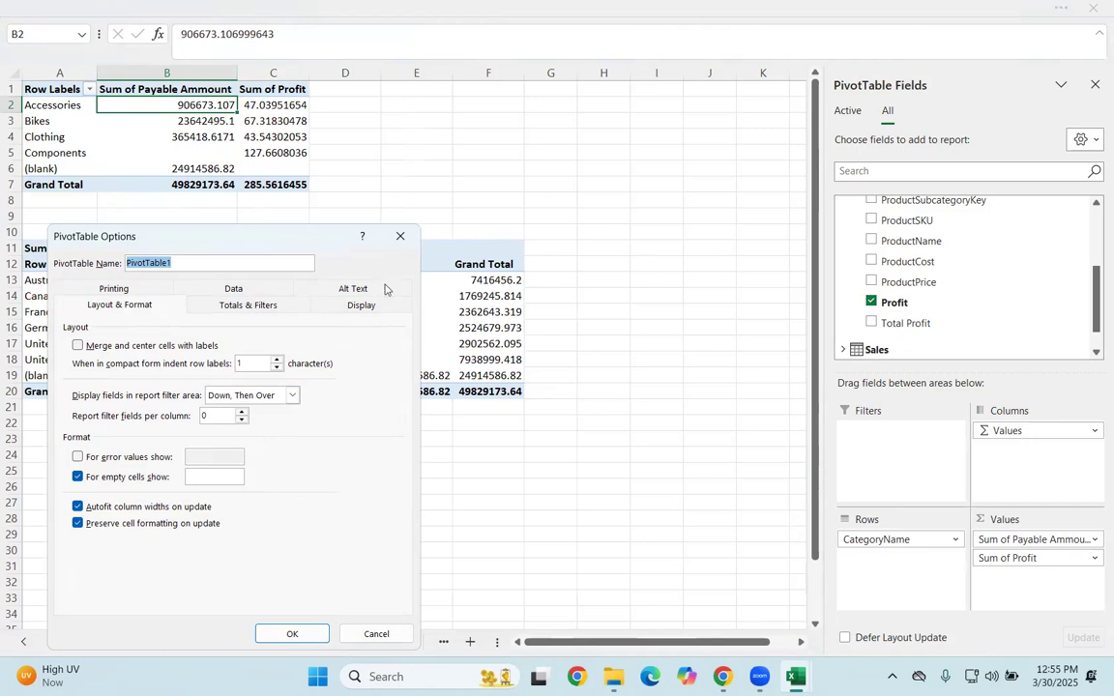
pyautogui.click(400, 239)
# Step: Select the Sum of Payable Ammount column of the first PivotTable, including its heading and grand total
pyautogui.click(188, 79)
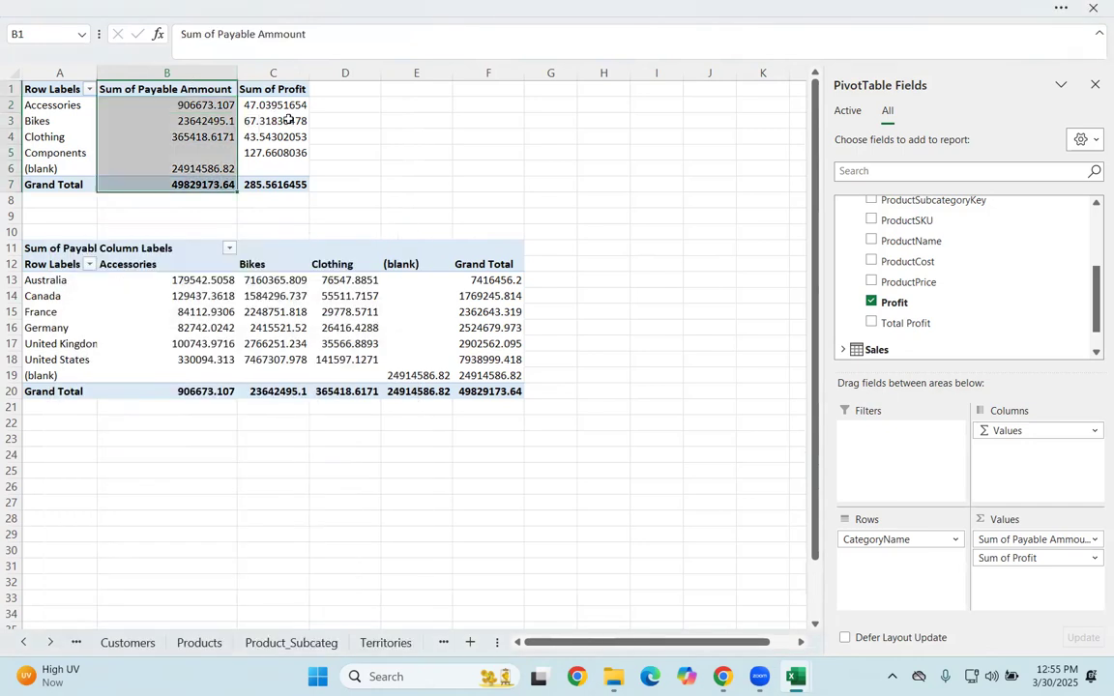
pyautogui.click(1039, 5)
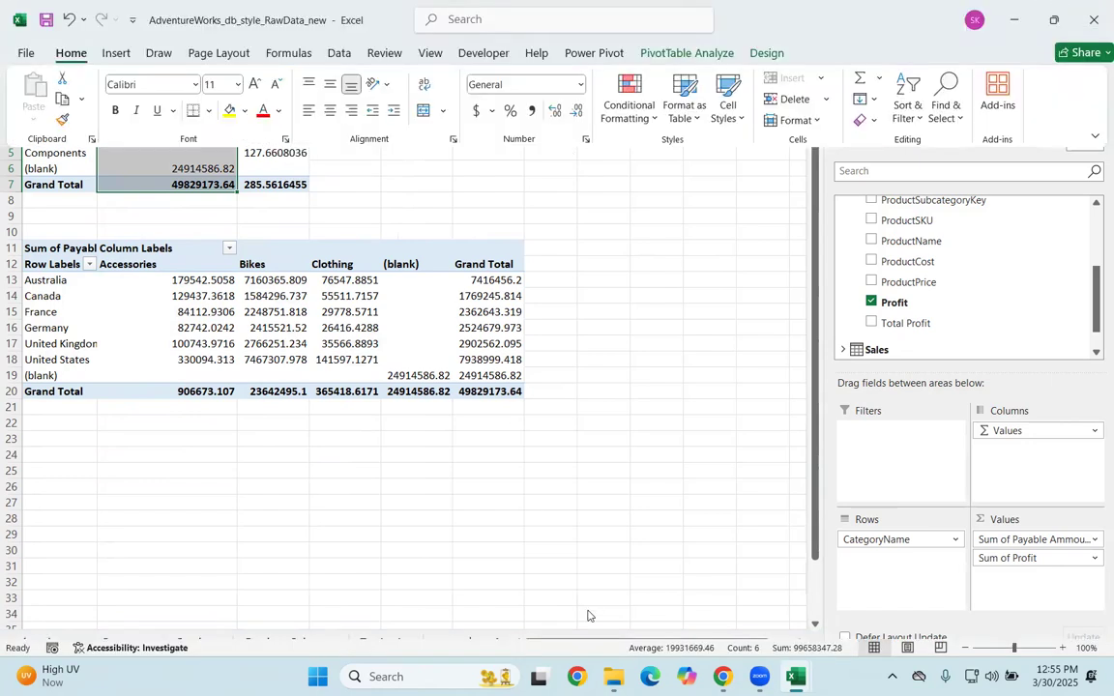
pyautogui.click(867, 638)
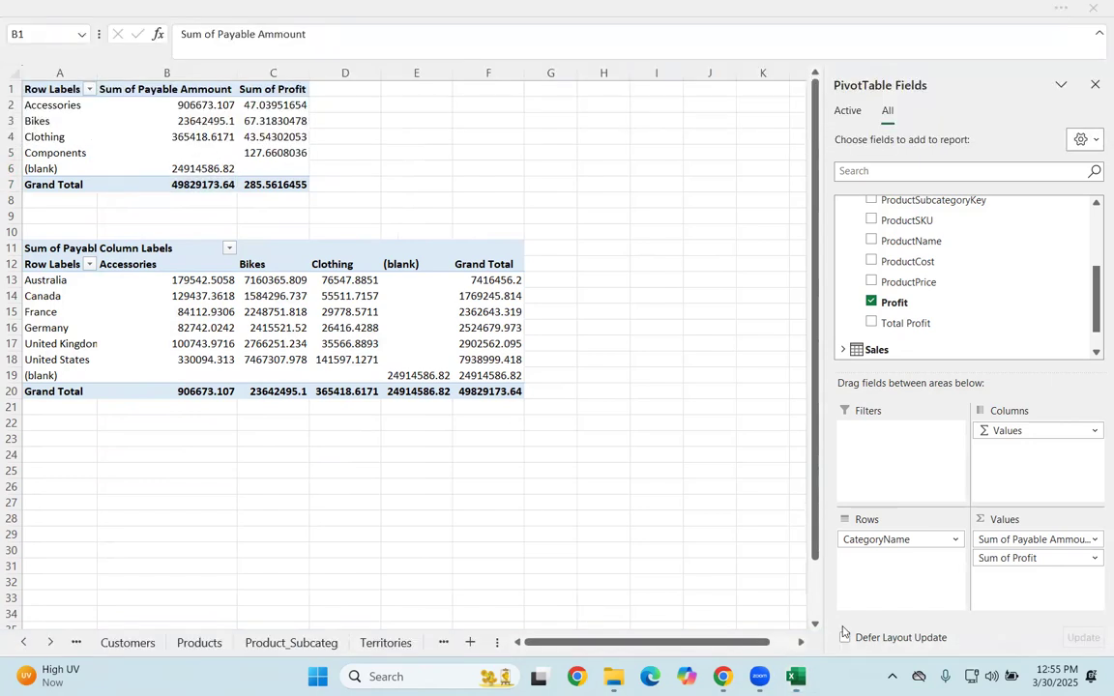